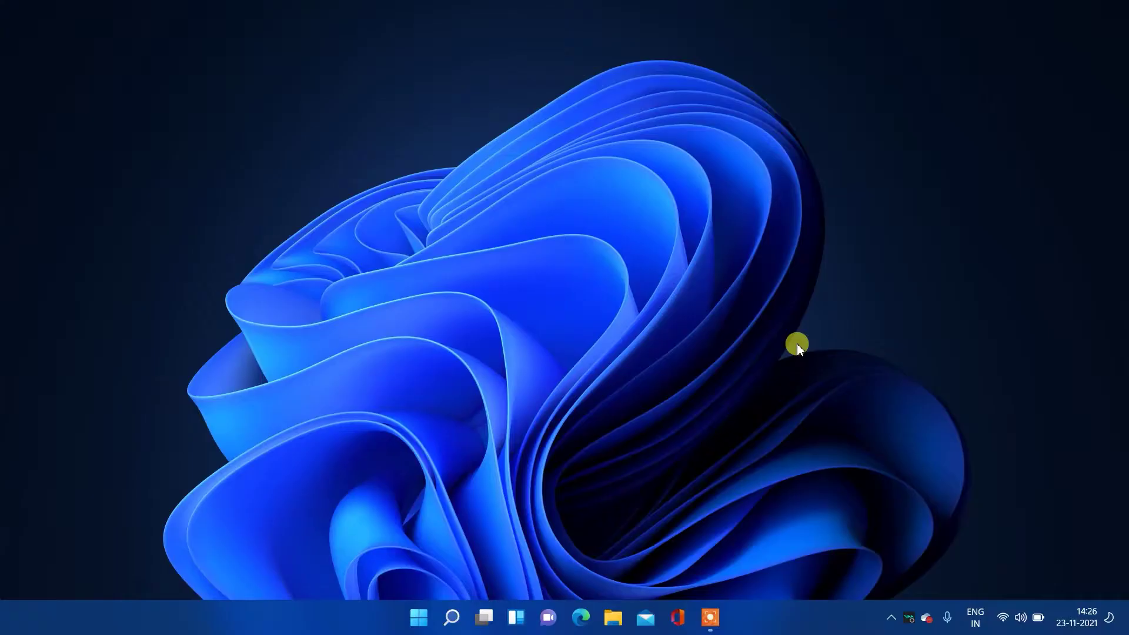
# - Launch Adobe Animate 2021 and decline opening the auto-recover file from the previous session
pyautogui.press('super')
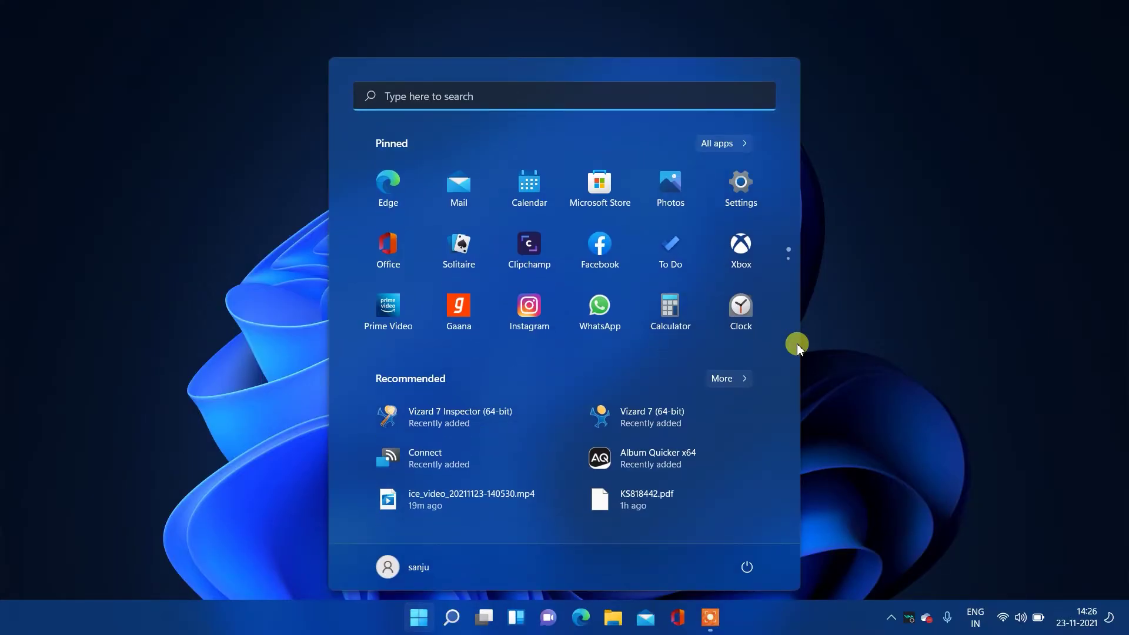
pyautogui.write('adobe')
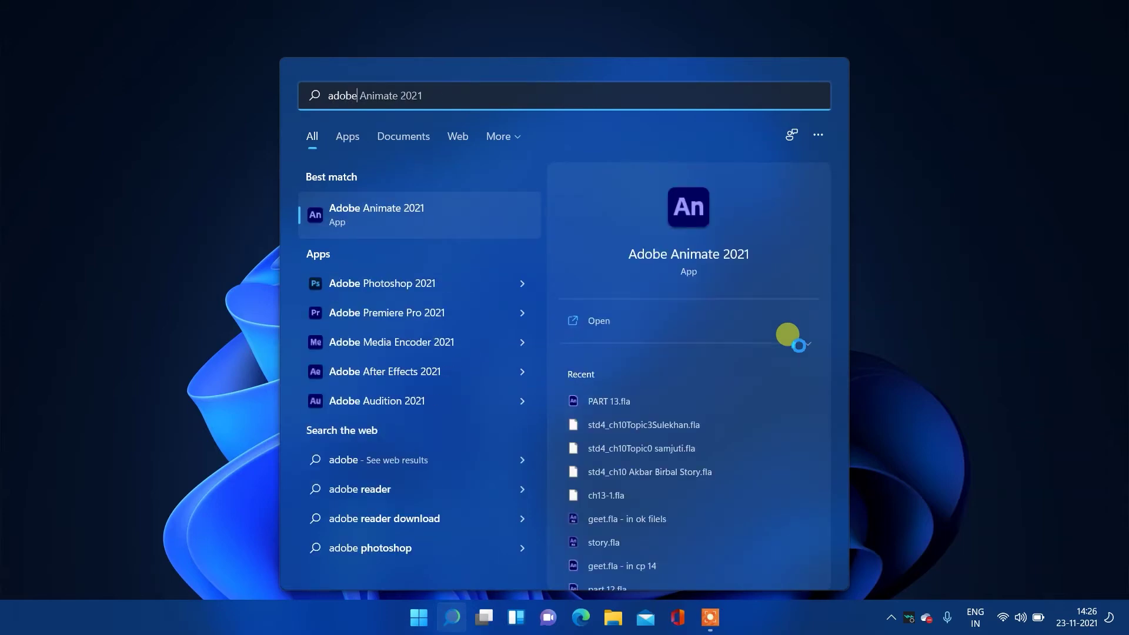
pyautogui.press('Return')
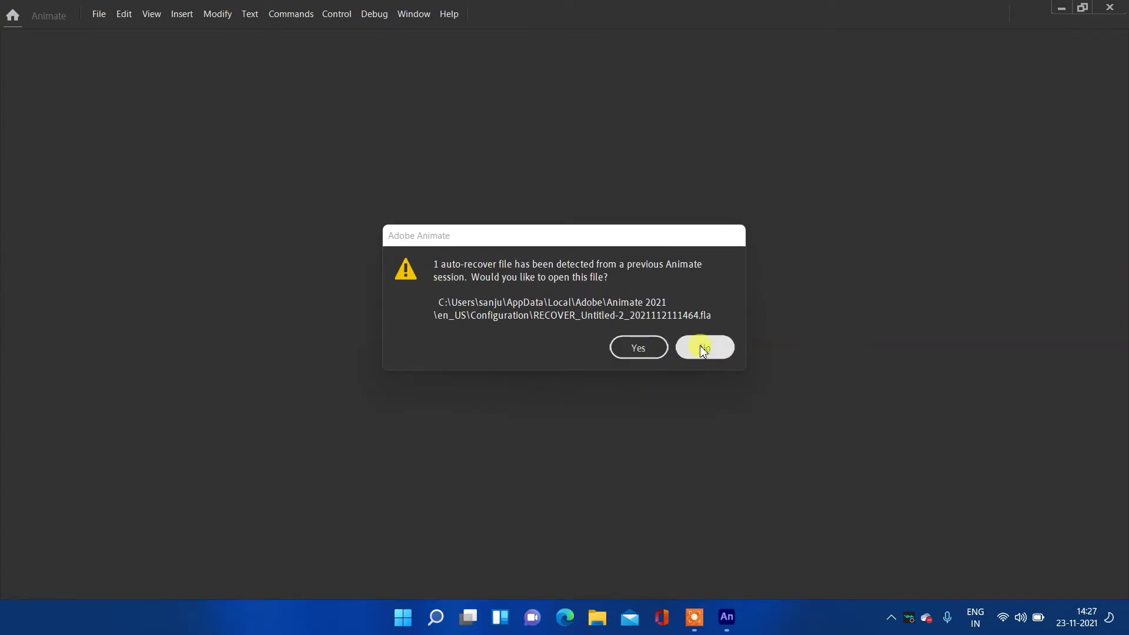
pyautogui.click(699, 347)
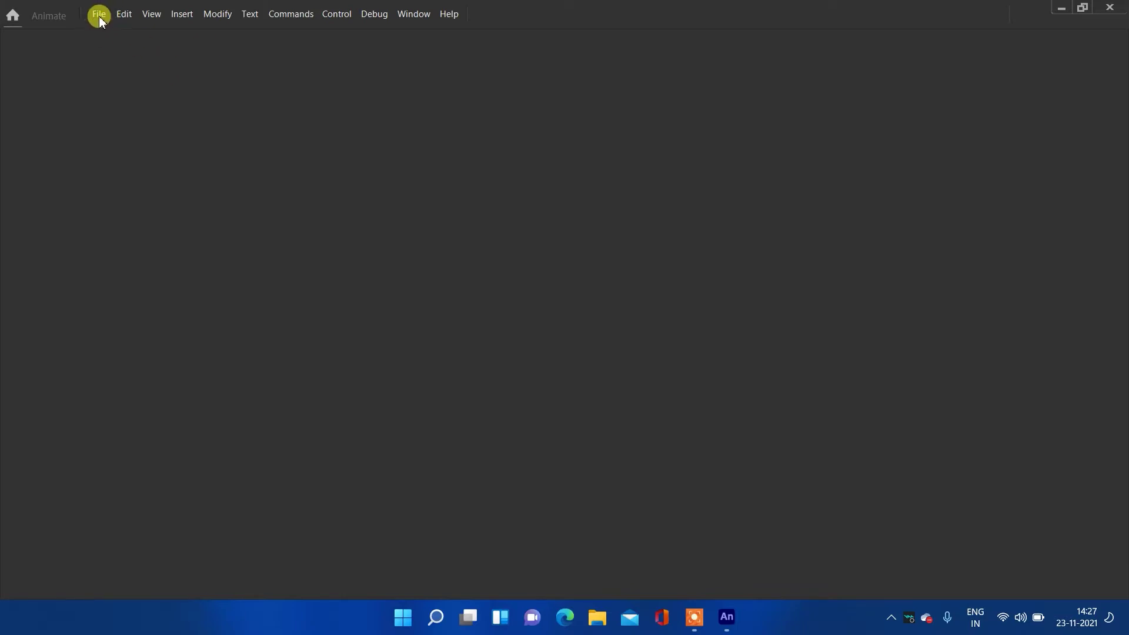
# - Create a new ActionScript 3.0 document at 550 × 400 pixels and 24 fps in the maximized Animate window
pyautogui.click(1084, 9)
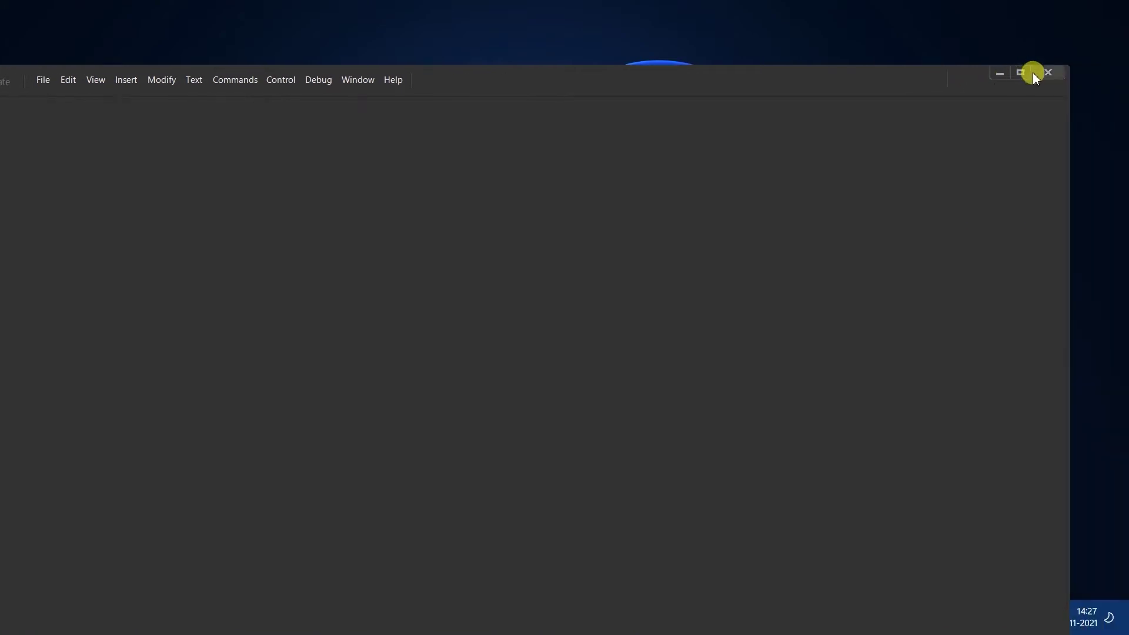
pyautogui.click(1020, 73)
pyautogui.click(97, 15)
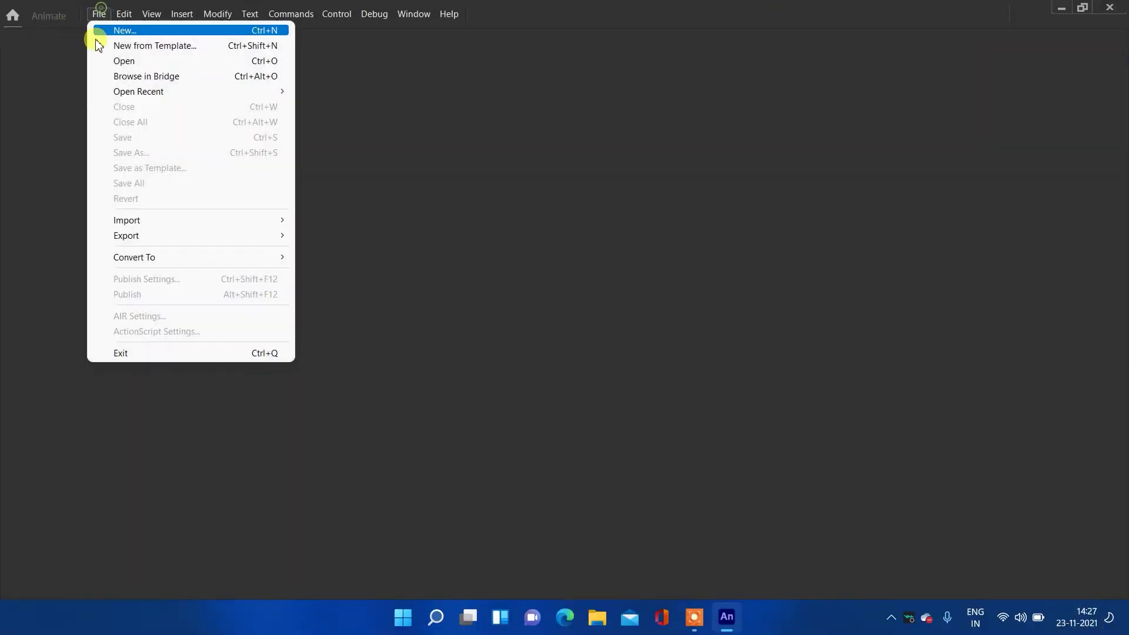
pyautogui.click(123, 30)
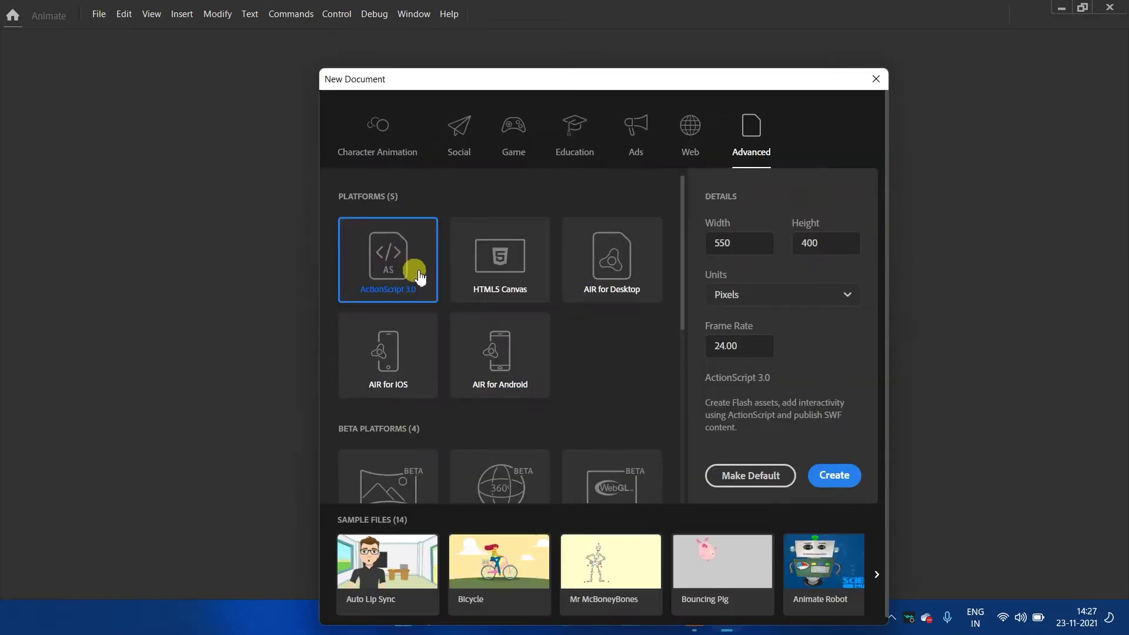
pyautogui.click(835, 478)
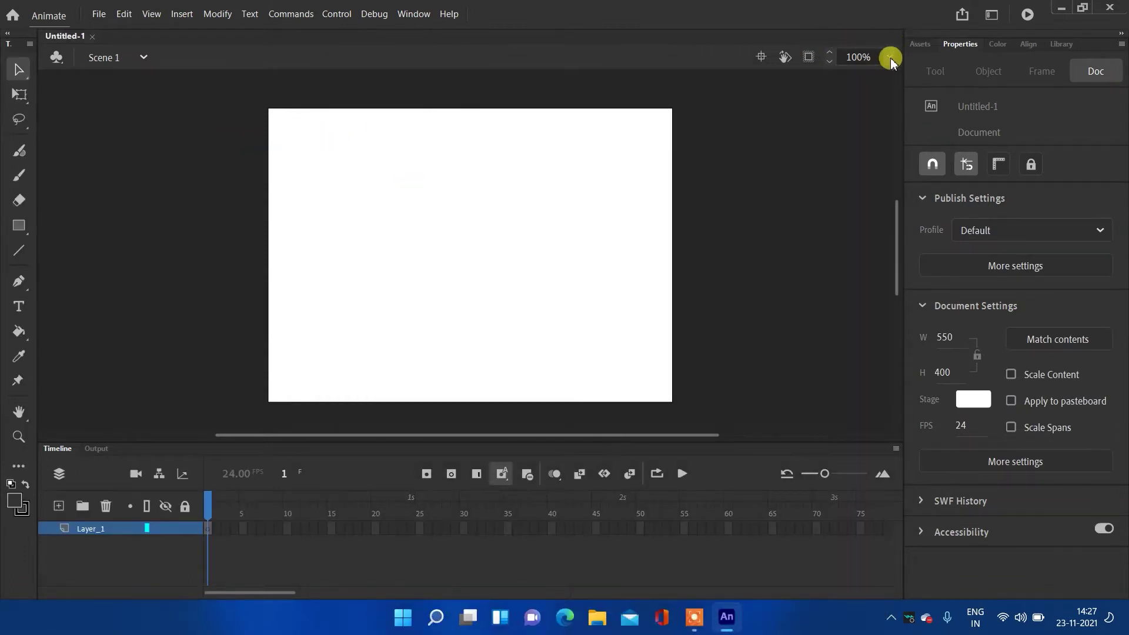
# - Fit the whole stage to the workspace and slightly enlarge the timeline area
pyautogui.click(890, 57)
pyautogui.click(925, 78)
pyautogui.moveTo(549, 441)
pyautogui.mouseDown()
pyautogui.moveTo(551, 471)
pyautogui.moveTo(564, 440)
pyautogui.mouseUp()
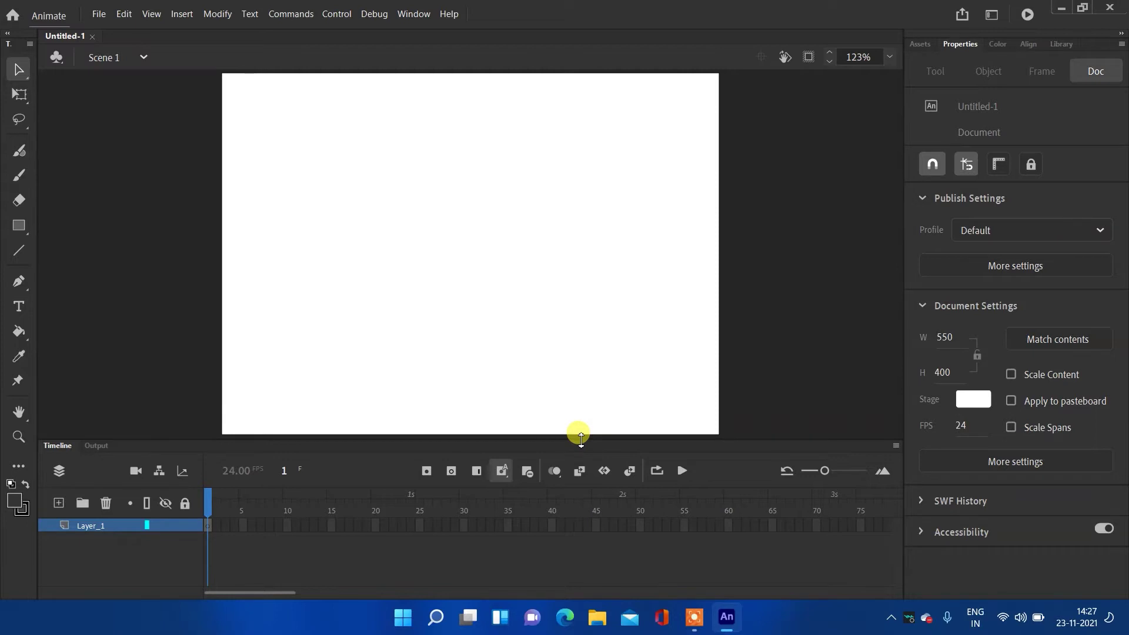
# - Switch to Google Chrome and open it with the Person 1 profile
pyautogui.press('super')
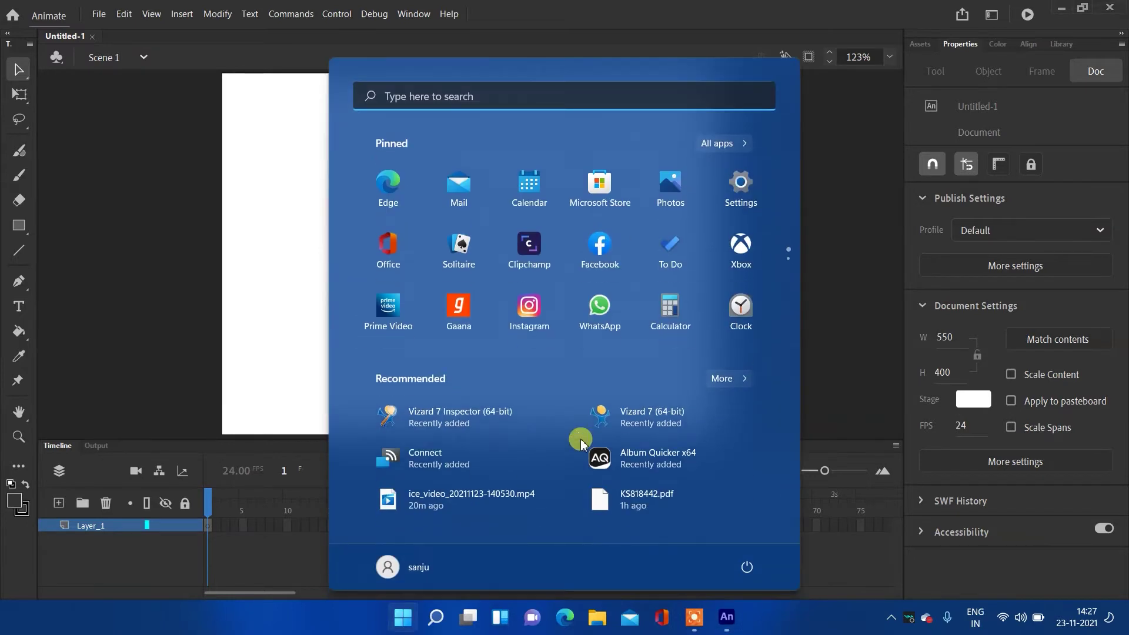
pyautogui.write('crome')
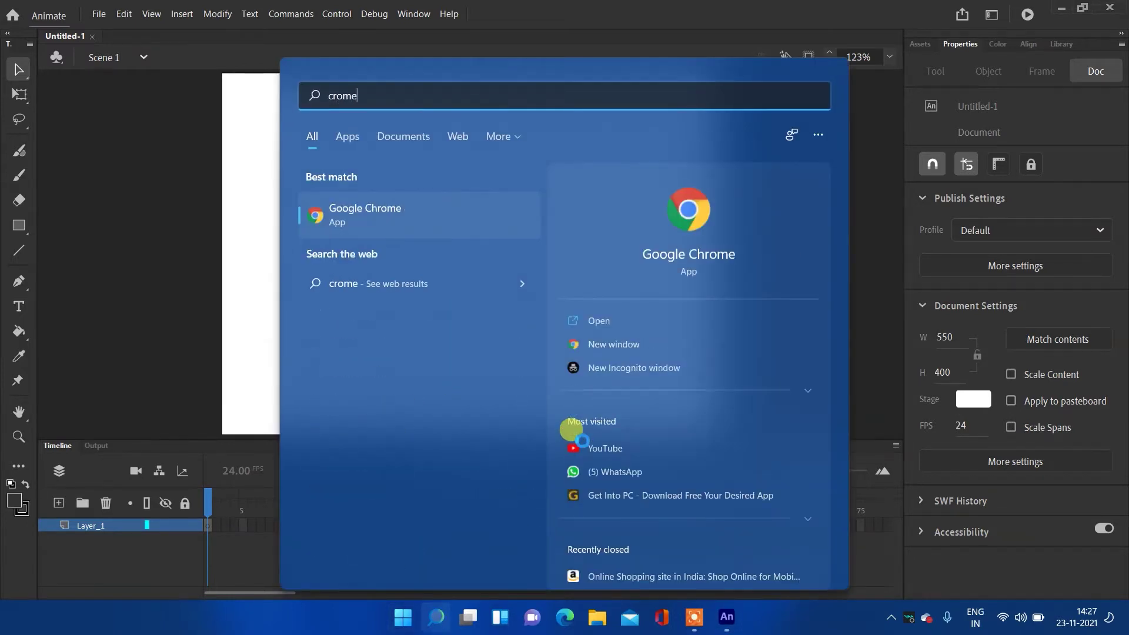
pyautogui.press('Return')
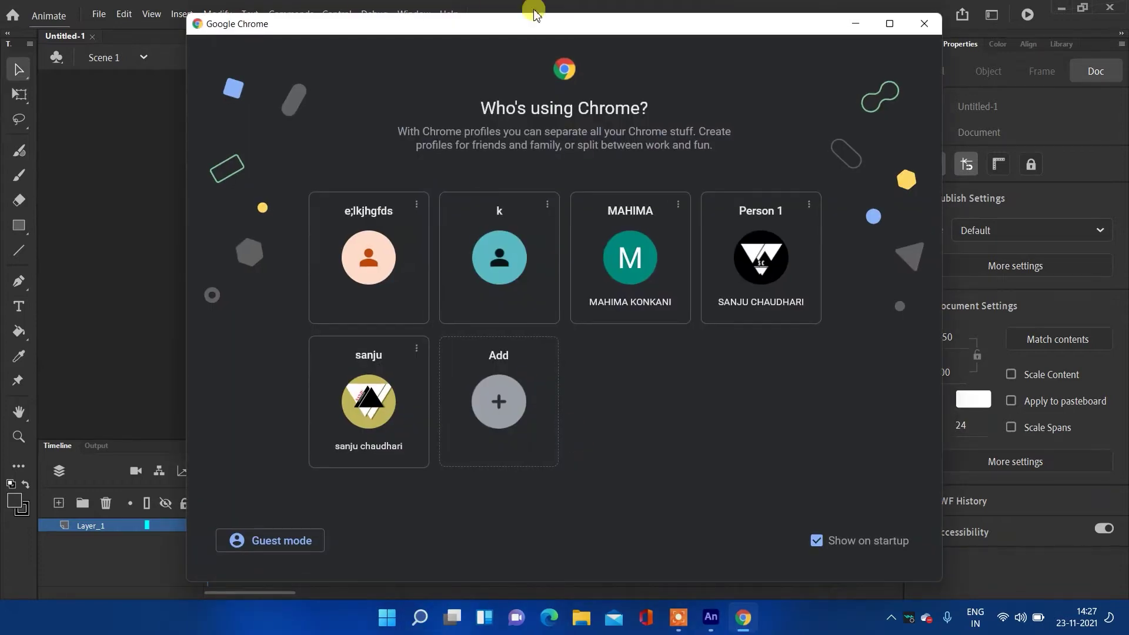
pyautogui.click(758, 259)
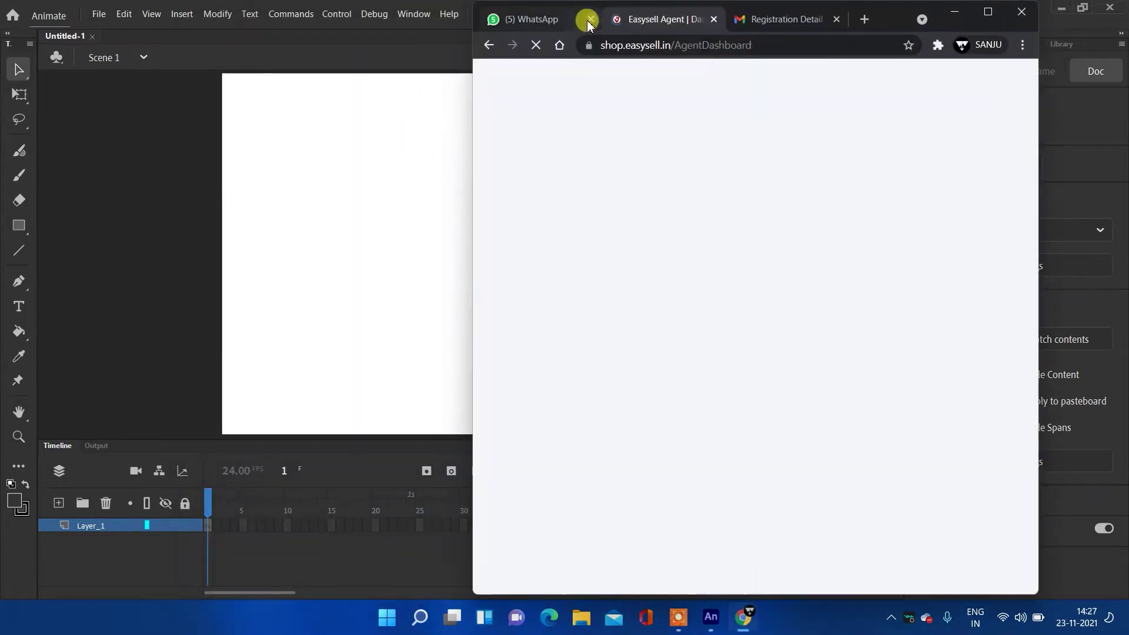
# - Close the previously opened browser tabs so only a new tab remains, and maximize the browser window
pyautogui.click(589, 19)
pyautogui.click(587, 19)
pyautogui.click(614, 19)
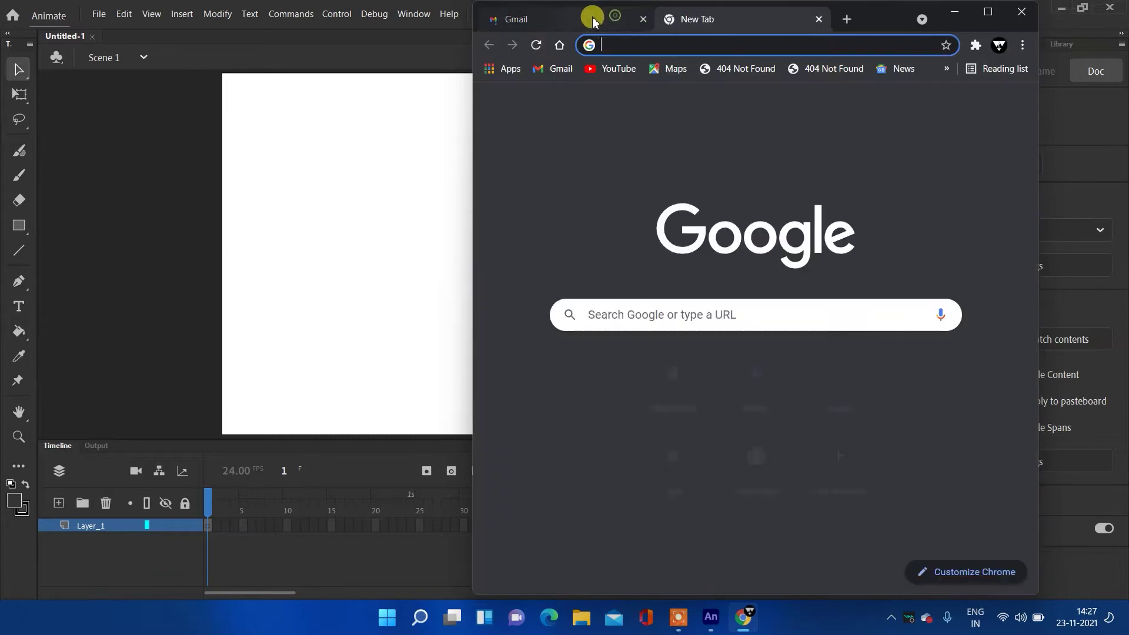
pyautogui.click(643, 19)
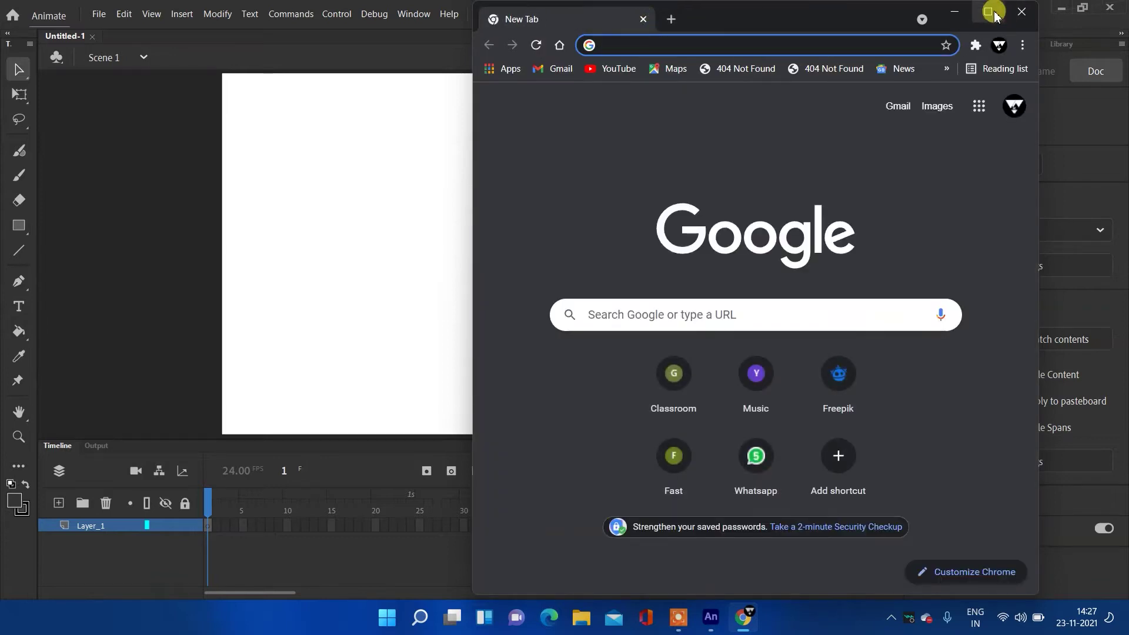
pyautogui.click(990, 12)
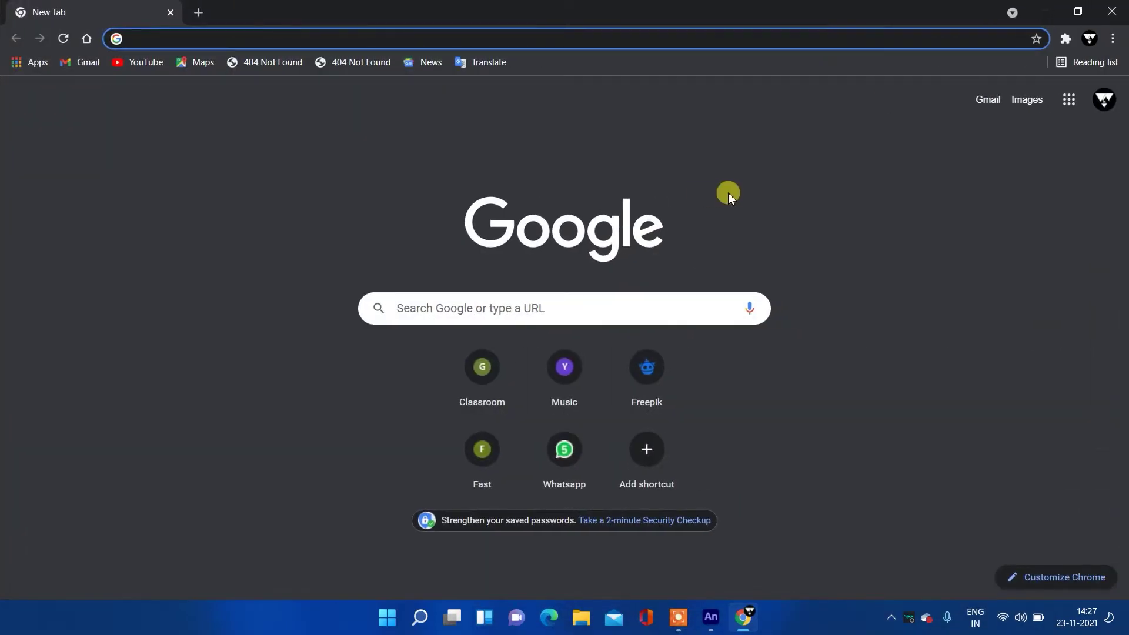
# - Search Google for "boy character vector" and look through the image results
pyautogui.click(525, 317)
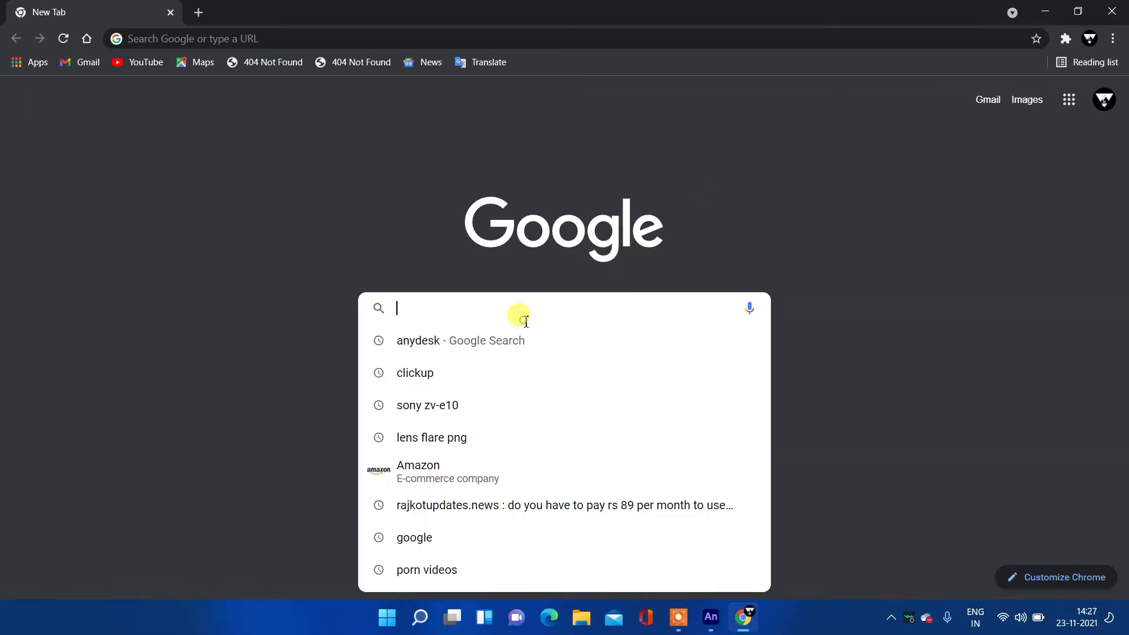
pyautogui.write('boy character vector')
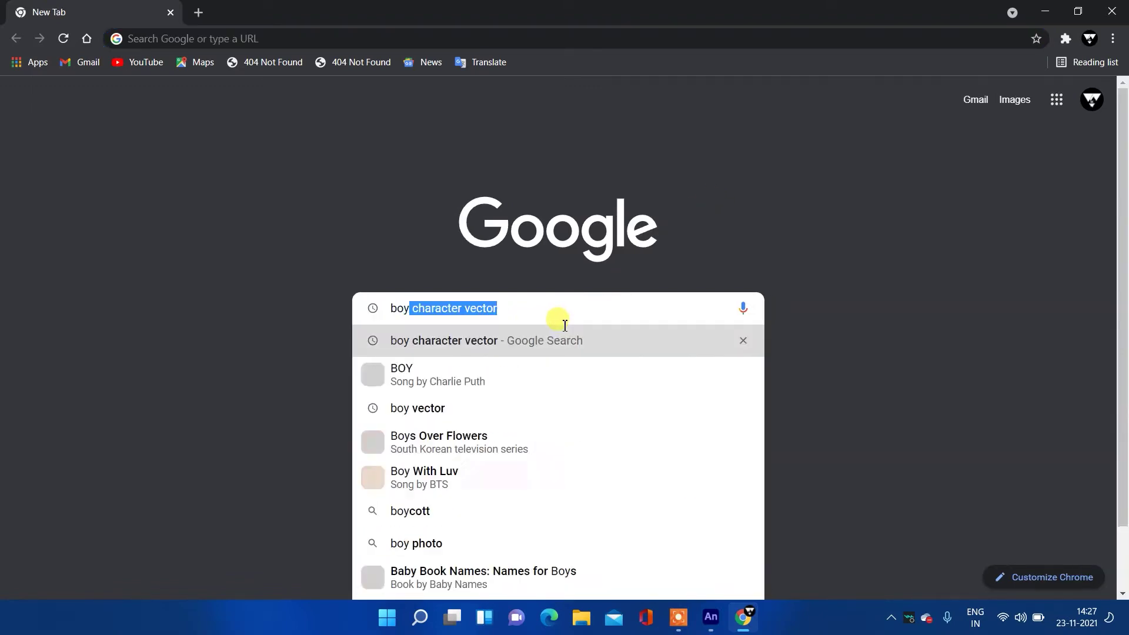
pyautogui.press('Right')
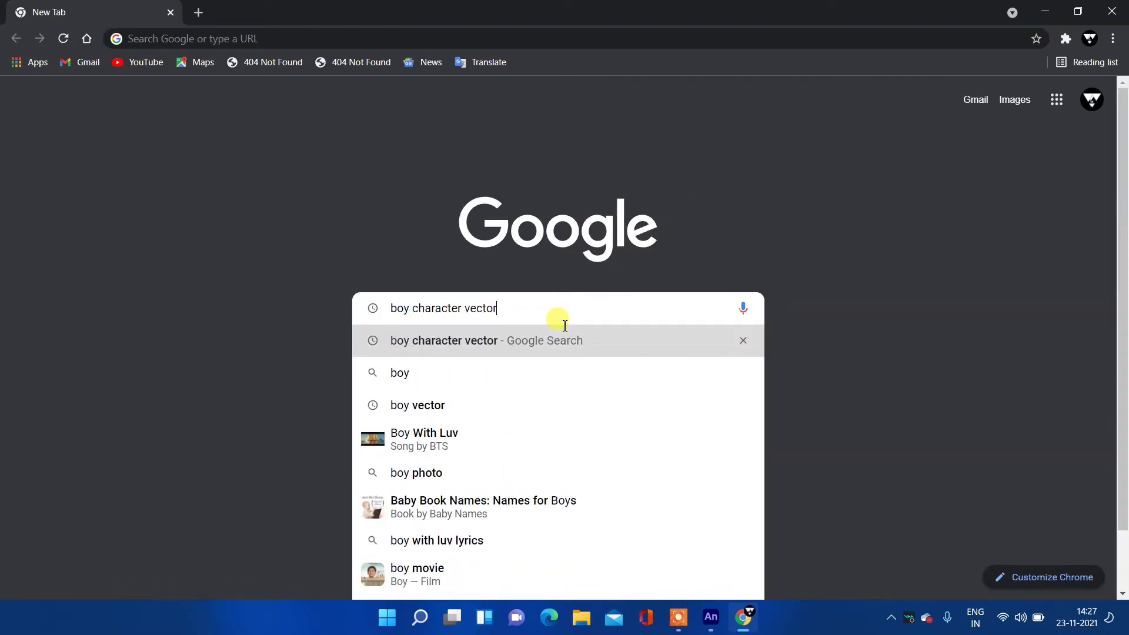
pyautogui.press('Return')
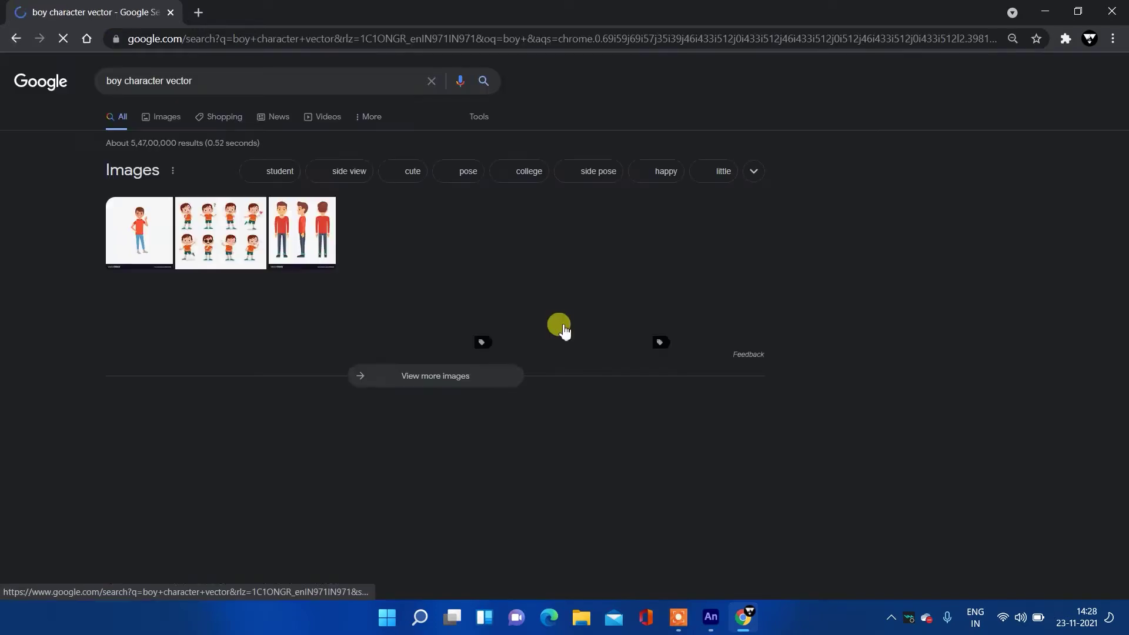
pyautogui.click(174, 119)
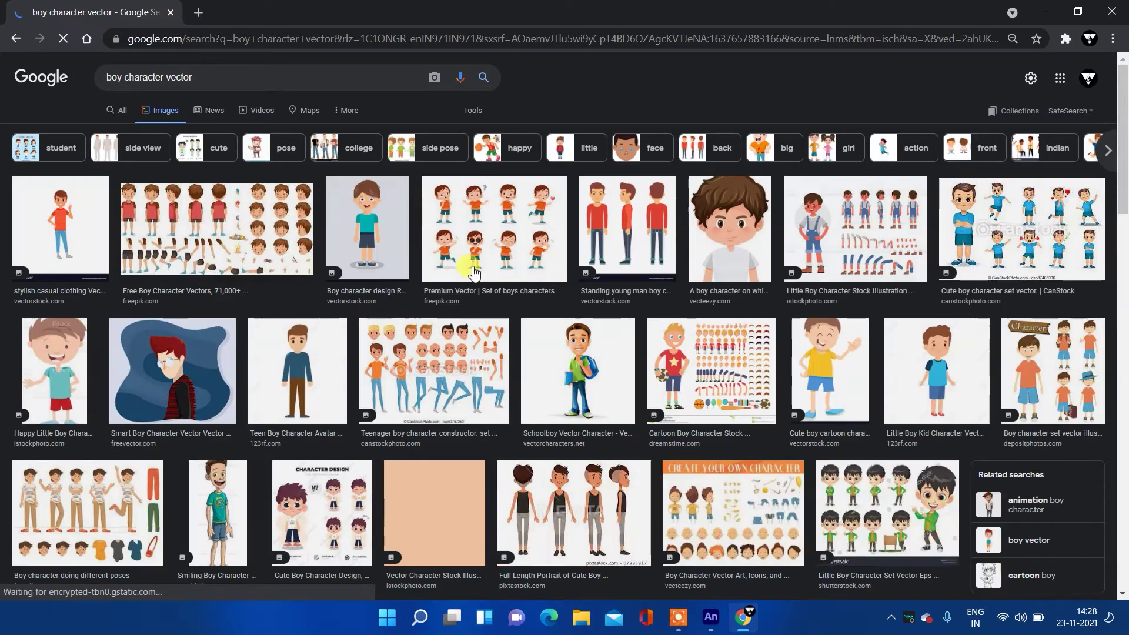
pyautogui.scroll(-3, 231, 451)
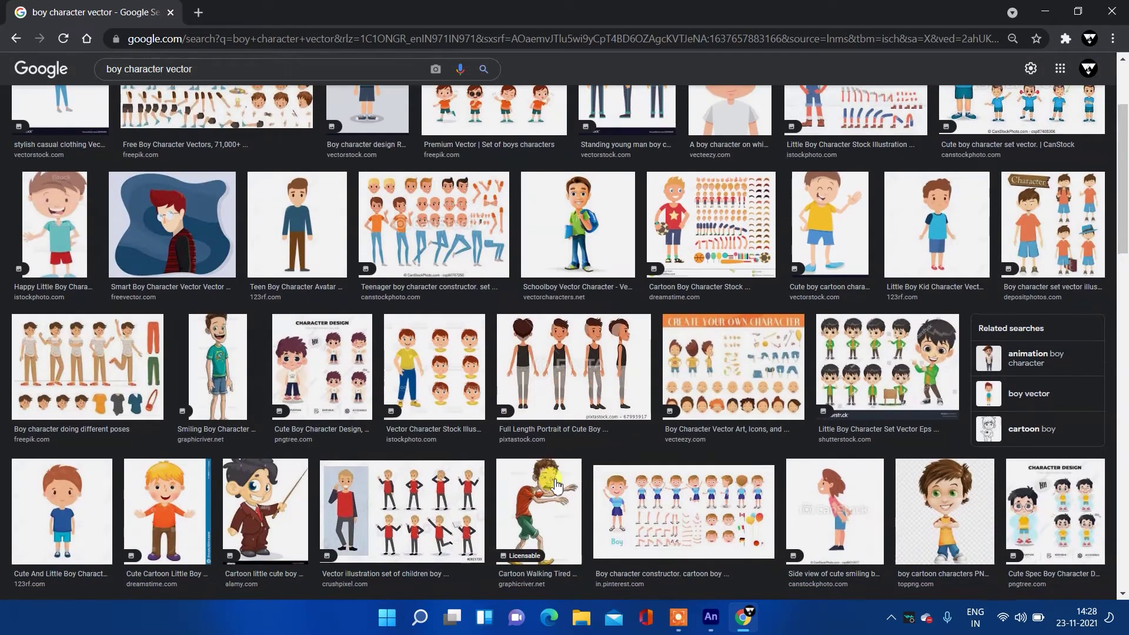
pyautogui.scroll(3, 511, 471)
# - Return to all web results and open Freepik's Boy Character Vectors page in a new tab
pyautogui.click(118, 110)
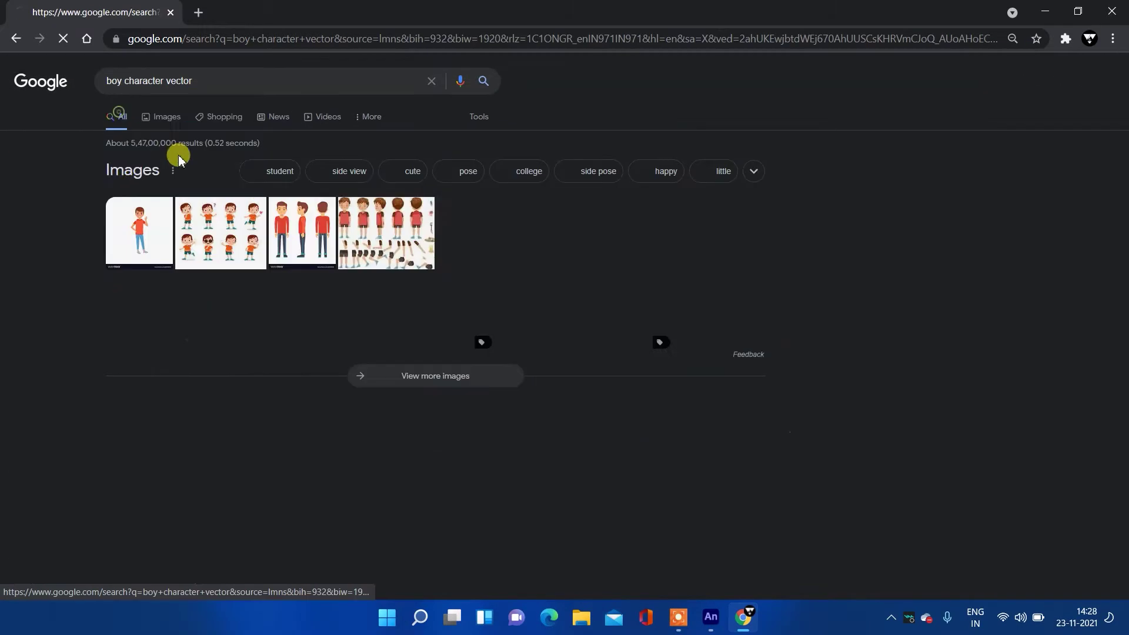
pyautogui.scroll(-3, 332, 352)
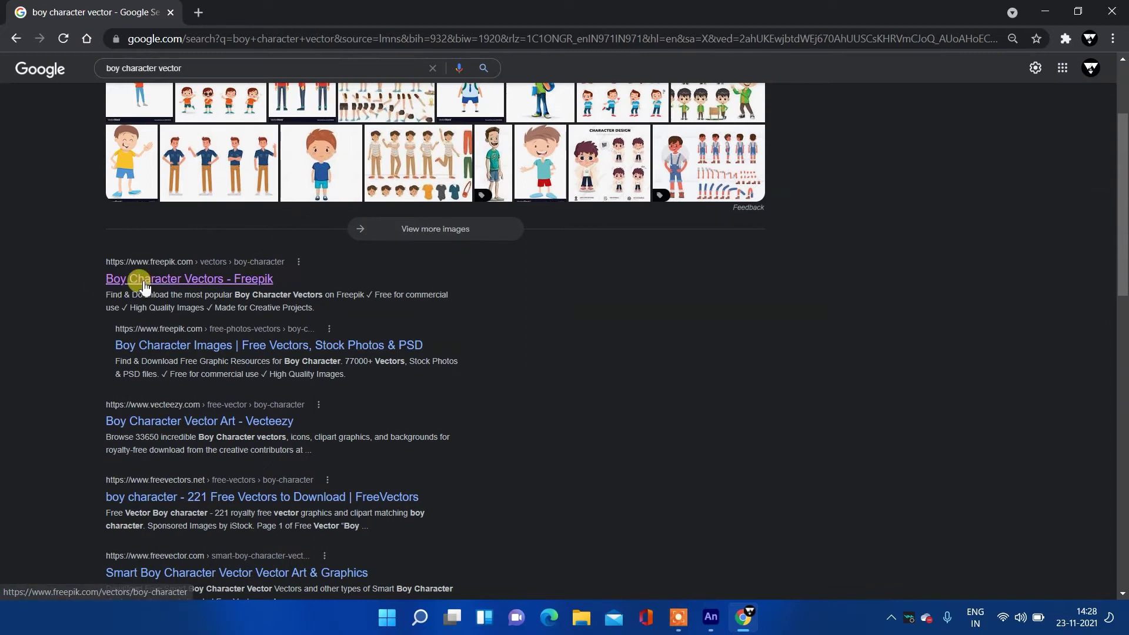
pyautogui.rightClick(196, 285)
pyautogui.click(230, 287)
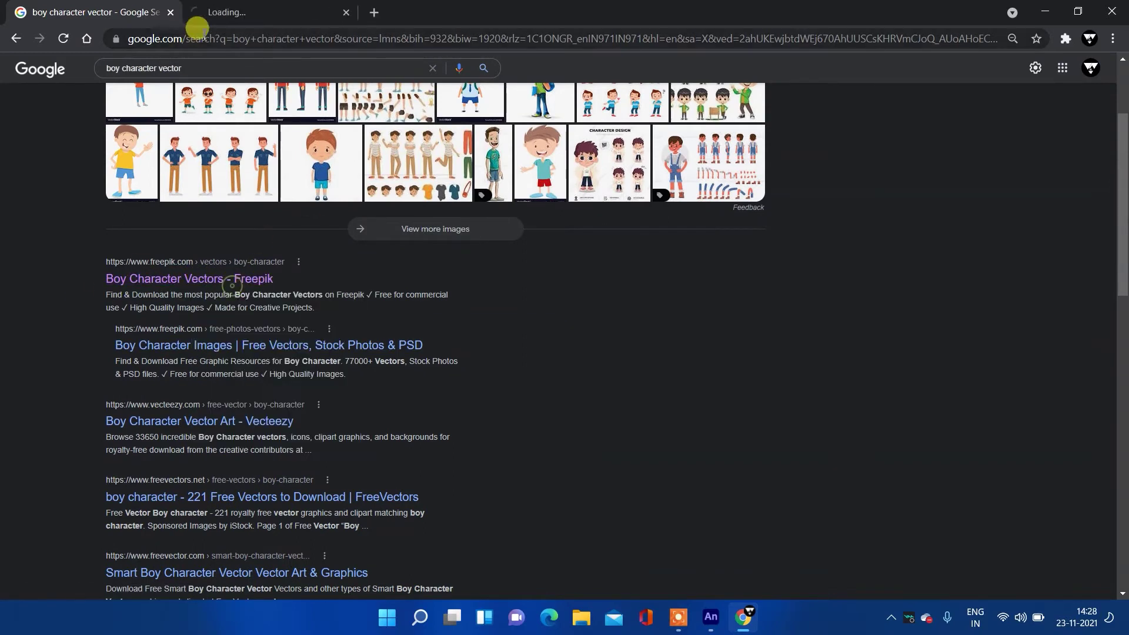
pyautogui.click(237, 14)
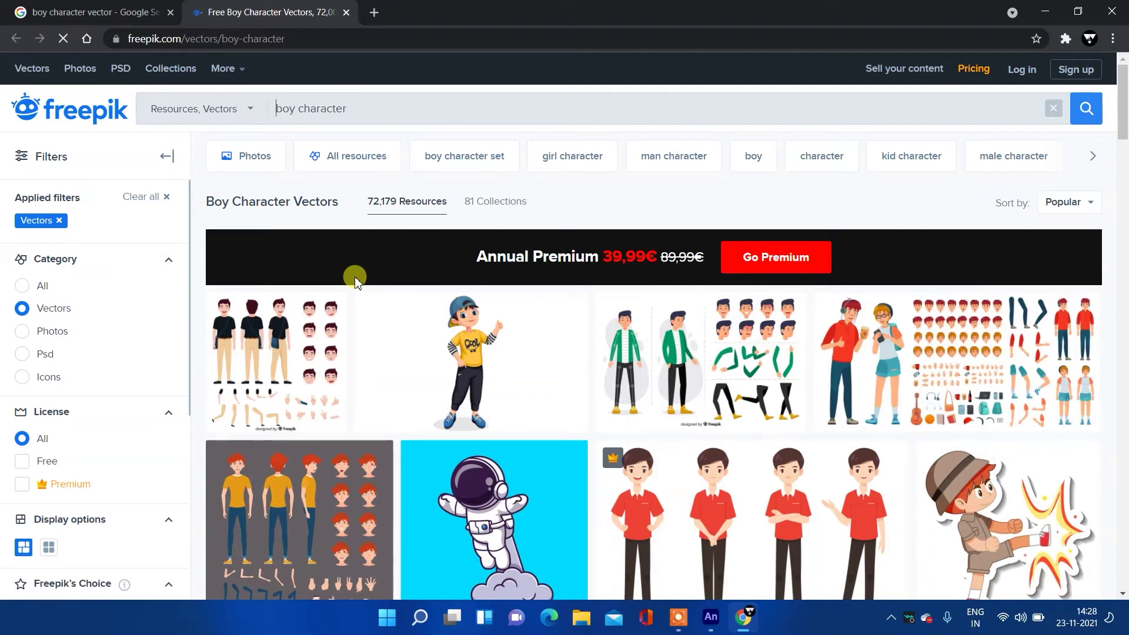
# - Filter the boy character vectors by the Free license and switch the license filter to Premium only
pyautogui.click(22, 462)
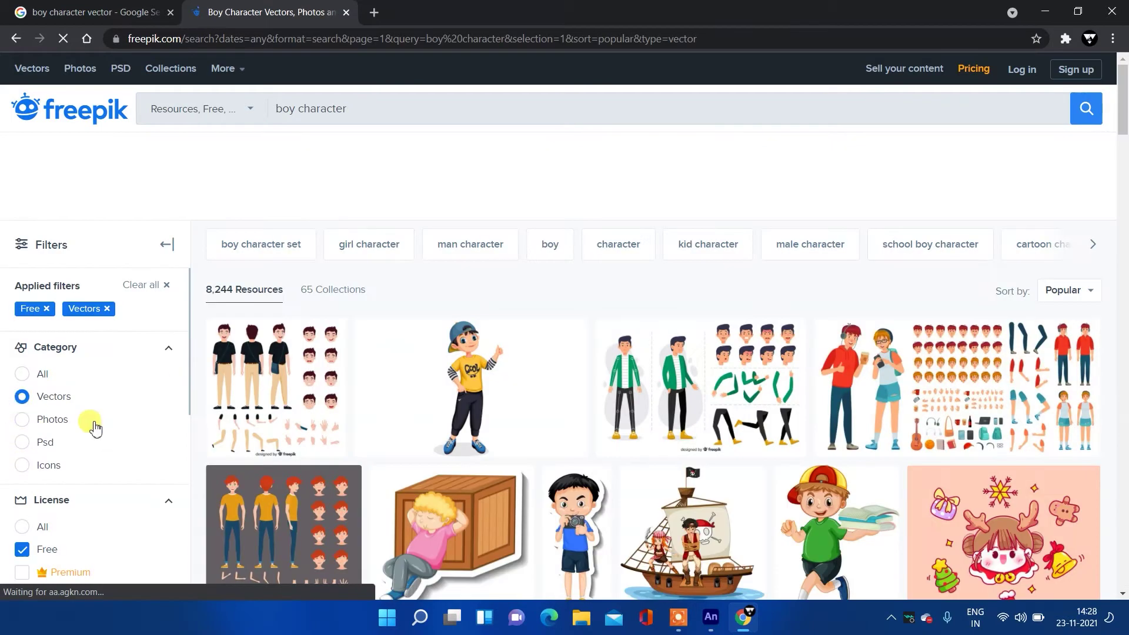
pyautogui.scroll(-1, 130, 462)
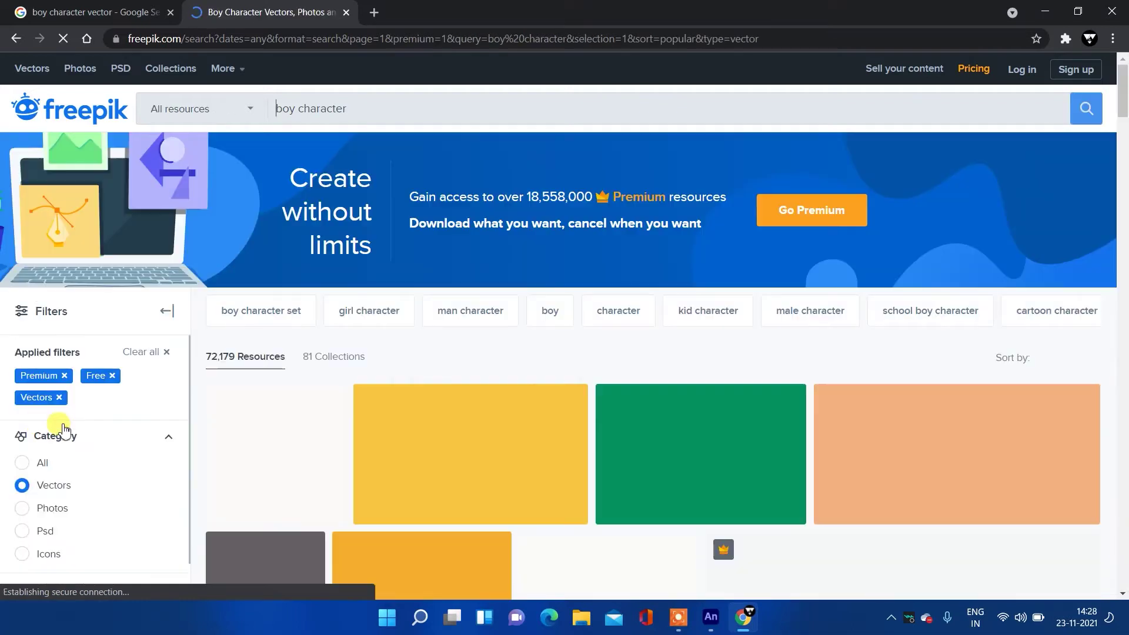
pyautogui.scroll(-5, 294, 449)
pyautogui.click(23, 449)
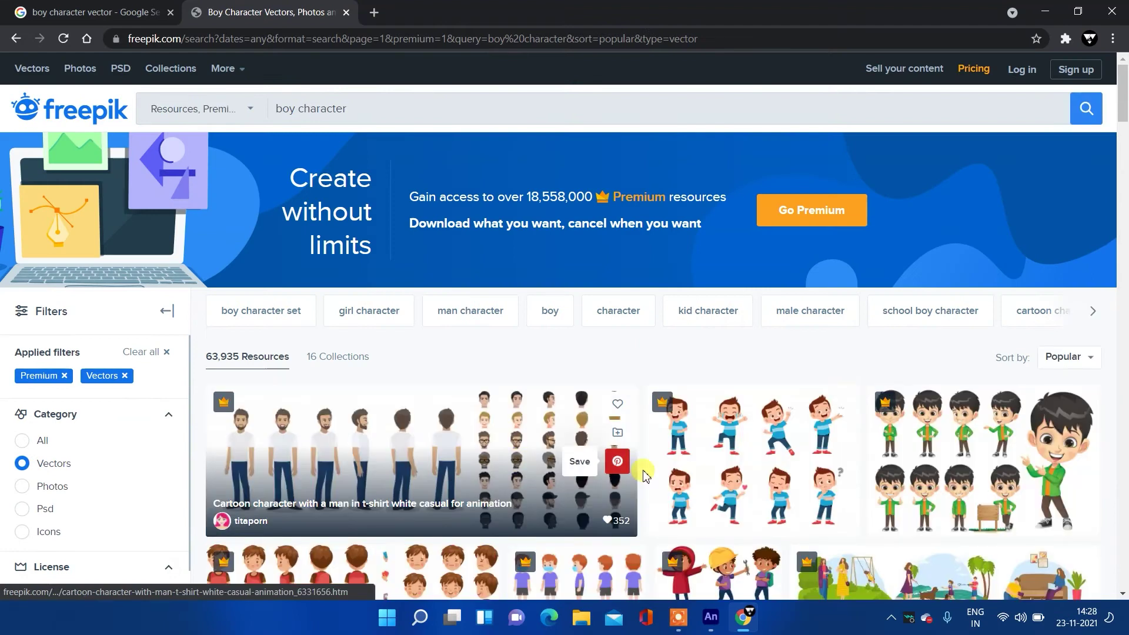
# - Look through the premium boy character vectors and dismiss the Google sign-in prompt
pyautogui.scroll(-3, 536, 453)
pyautogui.scroll(-3, 536, 452)
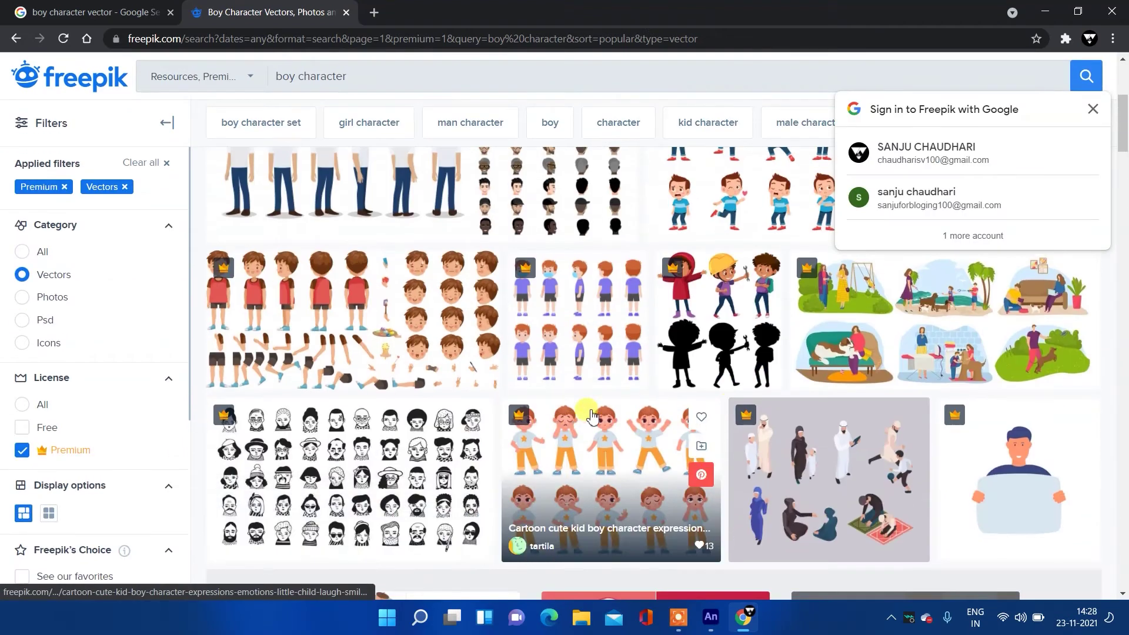
pyautogui.click(1092, 109)
pyautogui.scroll(-1, 614, 451)
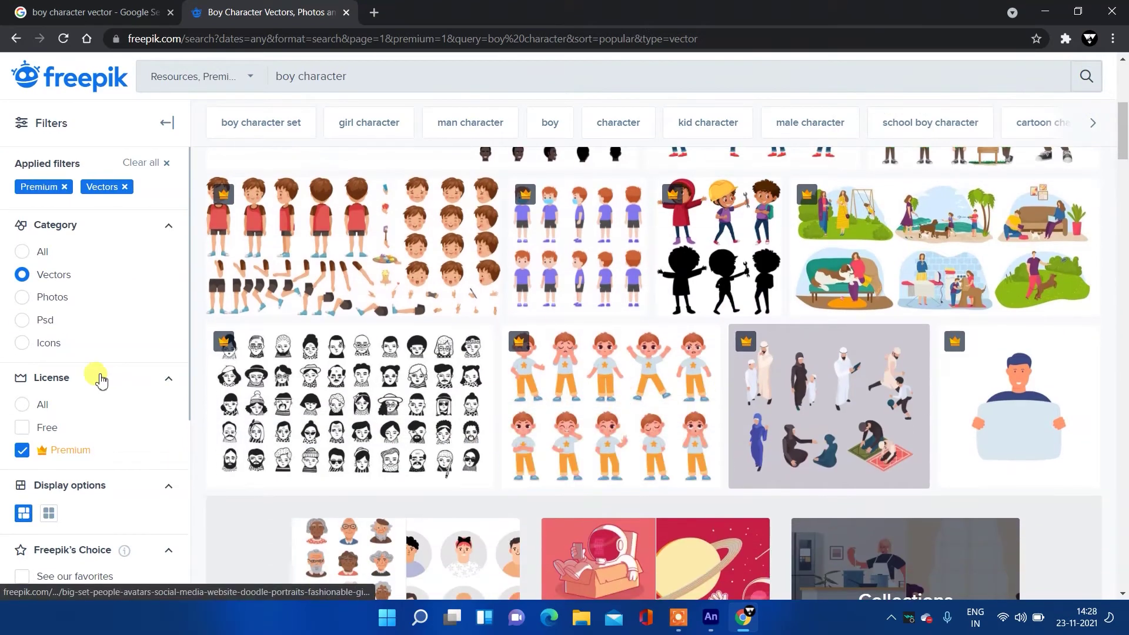
# - Include Free resources alongside Premium in the license filter and browse the boy character vectors
pyautogui.scroll(4, 86, 313)
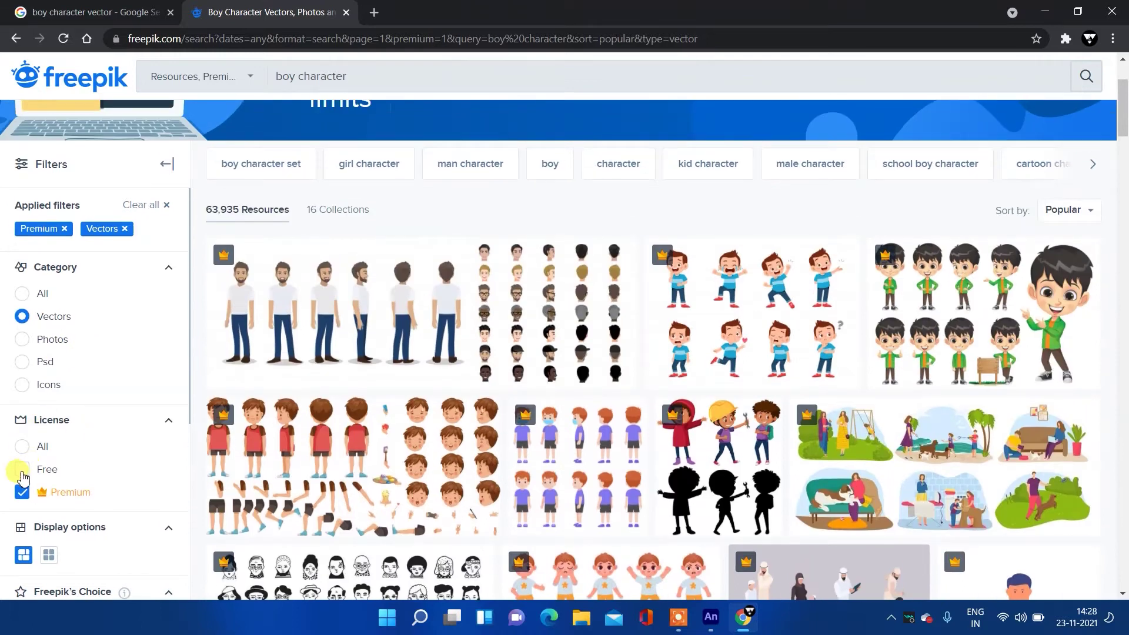
pyautogui.scroll(-5, 63, 496)
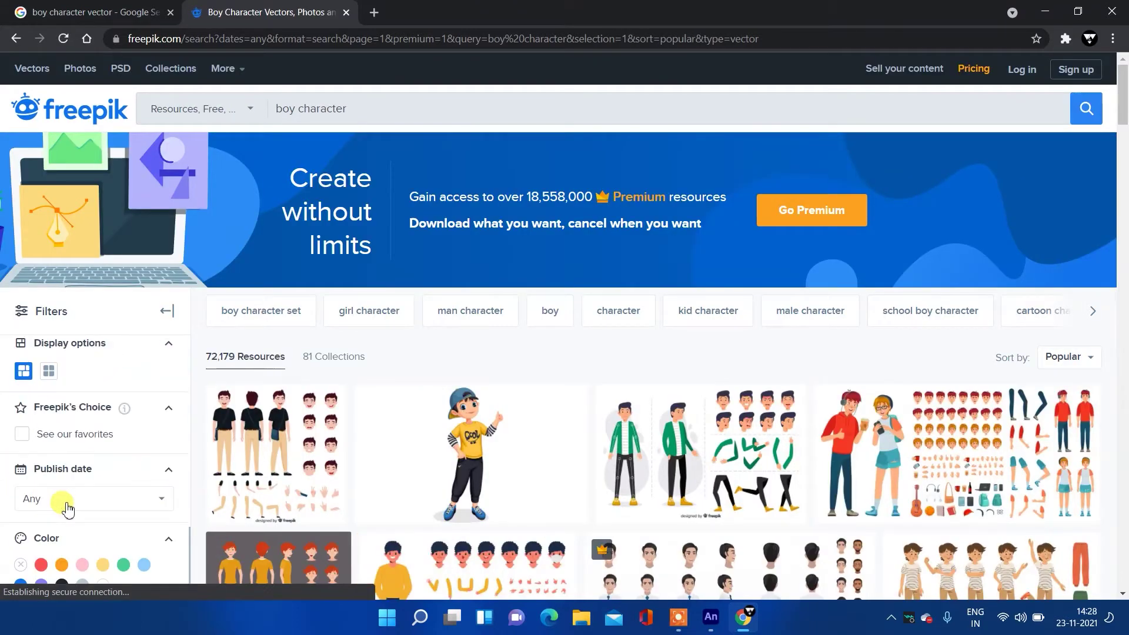
pyautogui.scroll(5, 65, 504)
pyautogui.scroll(-2, 74, 485)
pyautogui.scroll(-4, 72, 482)
pyautogui.scroll(6, 70, 479)
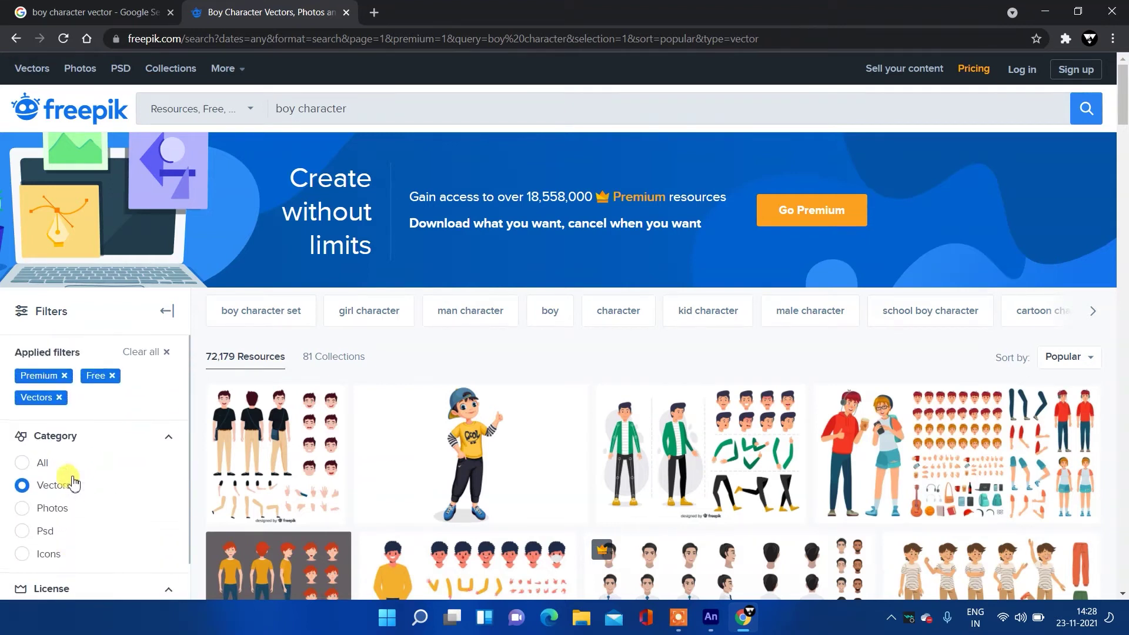
pyautogui.scroll(-3, 808, 365)
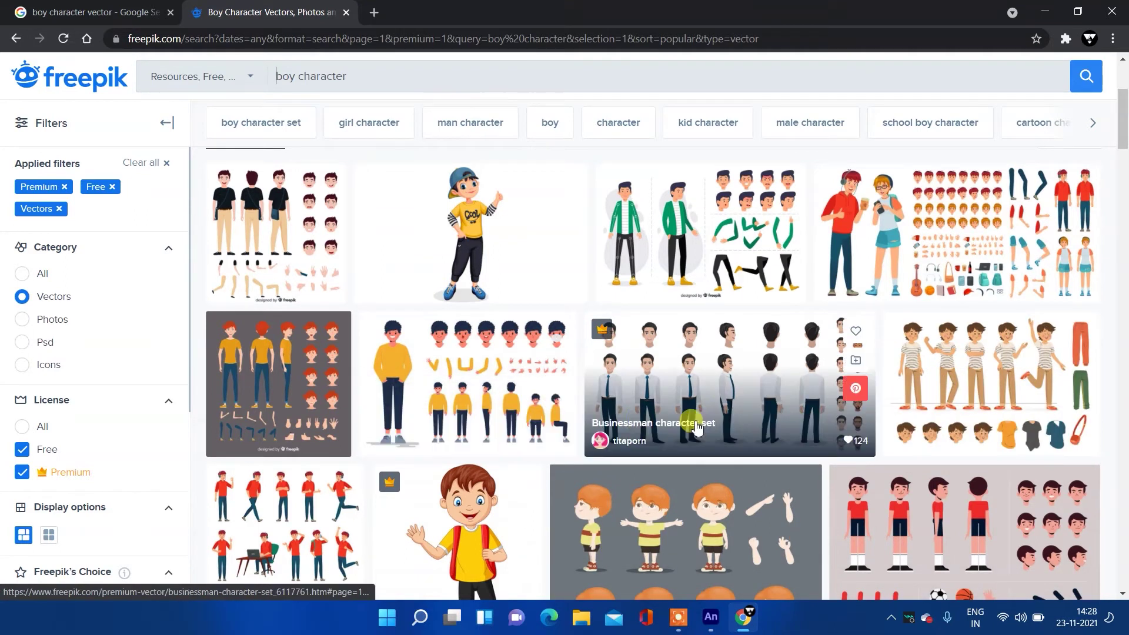
# - Look through the free and premium boy character vectors for a suitable character set
pyautogui.scroll(-2, 458, 423)
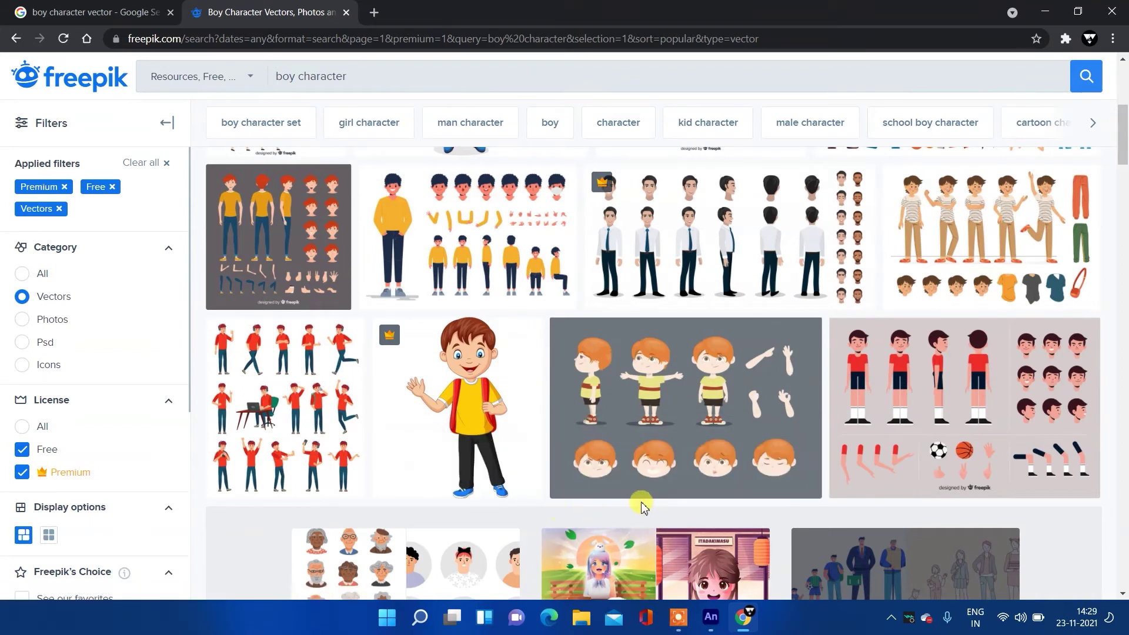
pyautogui.scroll(-5, 641, 506)
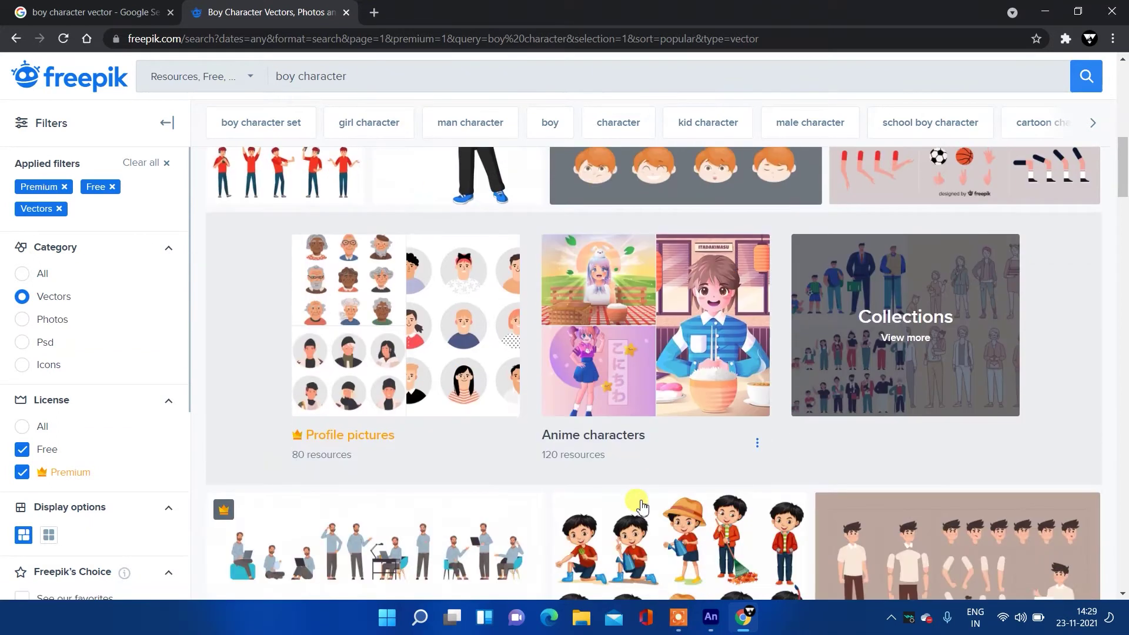
pyautogui.scroll(-3, 641, 507)
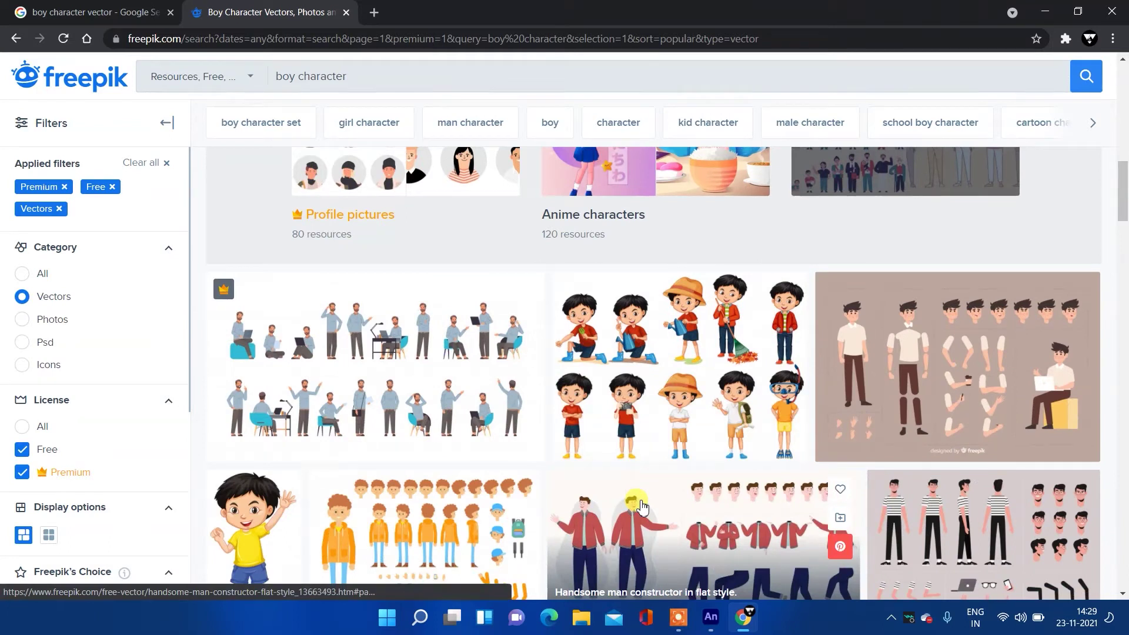
pyautogui.scroll(-3, 641, 507)
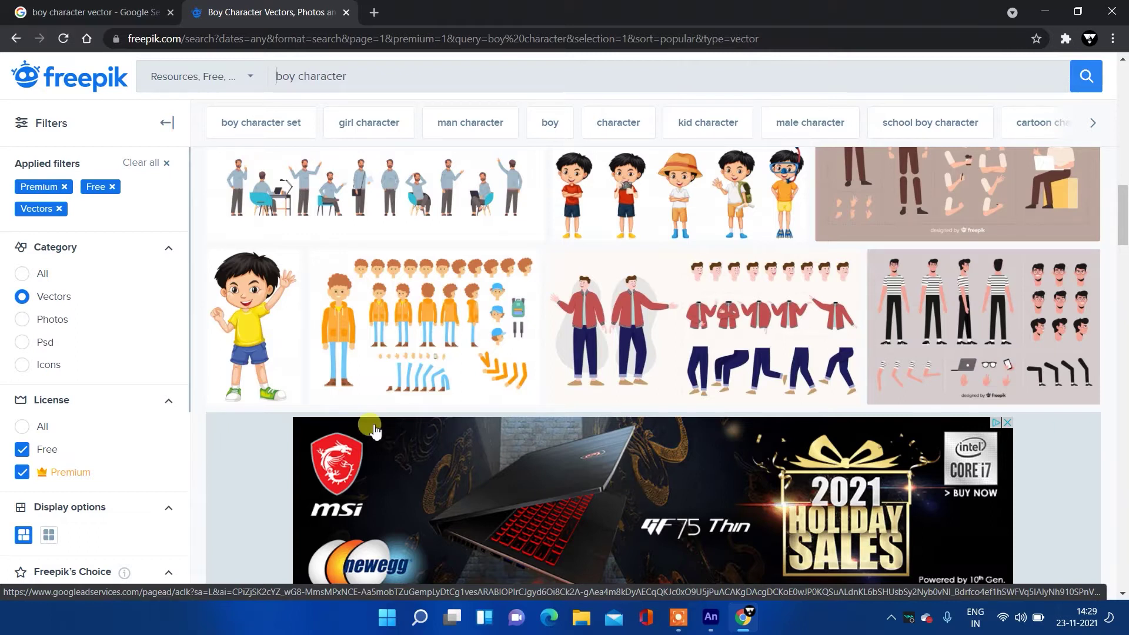
pyautogui.moveTo(405, 319)
pyautogui.scroll(-8, 454, 403)
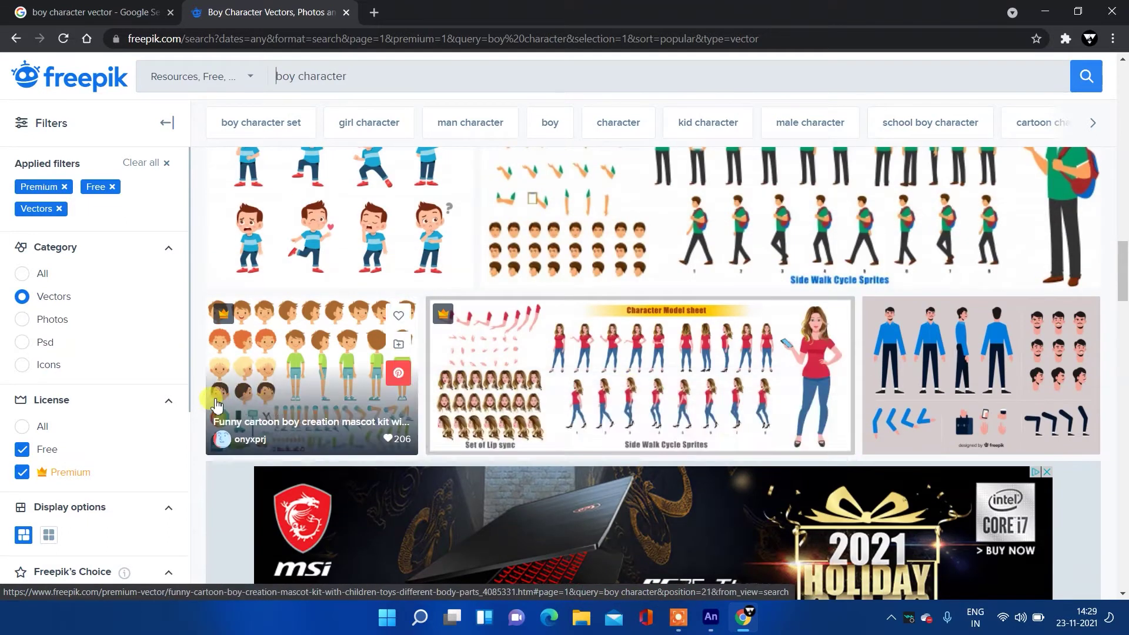
pyautogui.scroll(3, 506, 444)
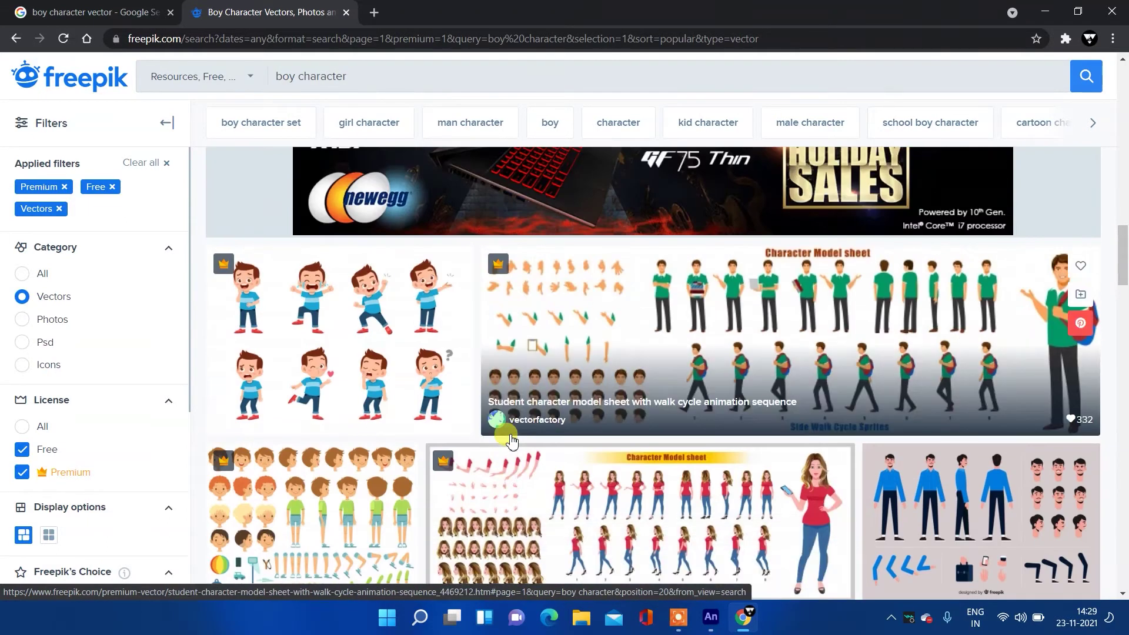
pyautogui.moveTo(220, 438)
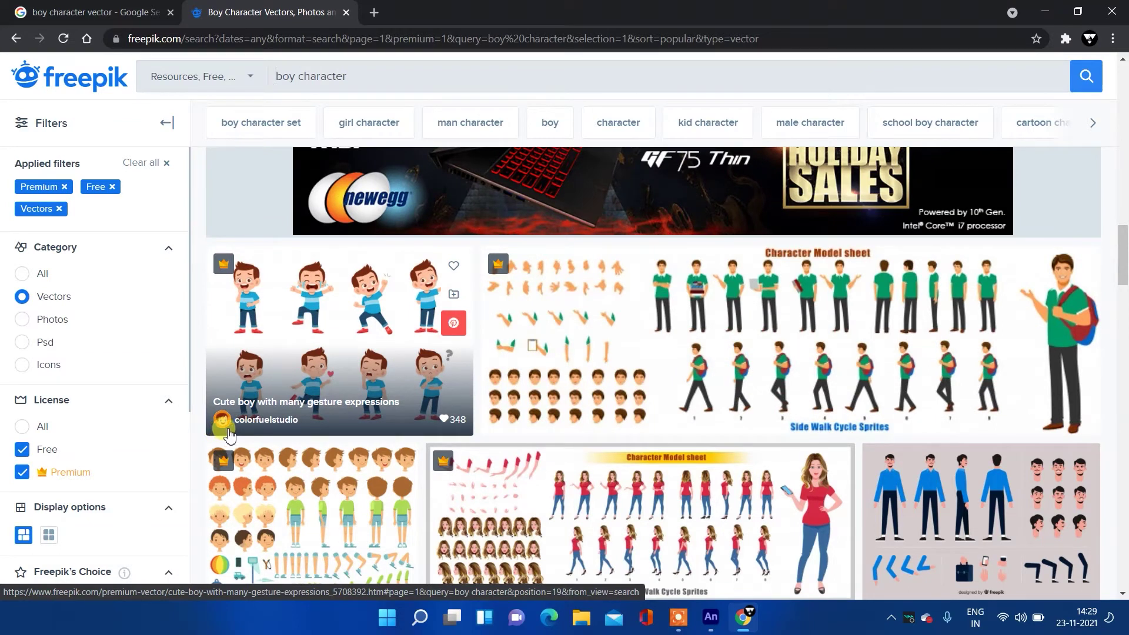
pyautogui.scroll(-6, 520, 464)
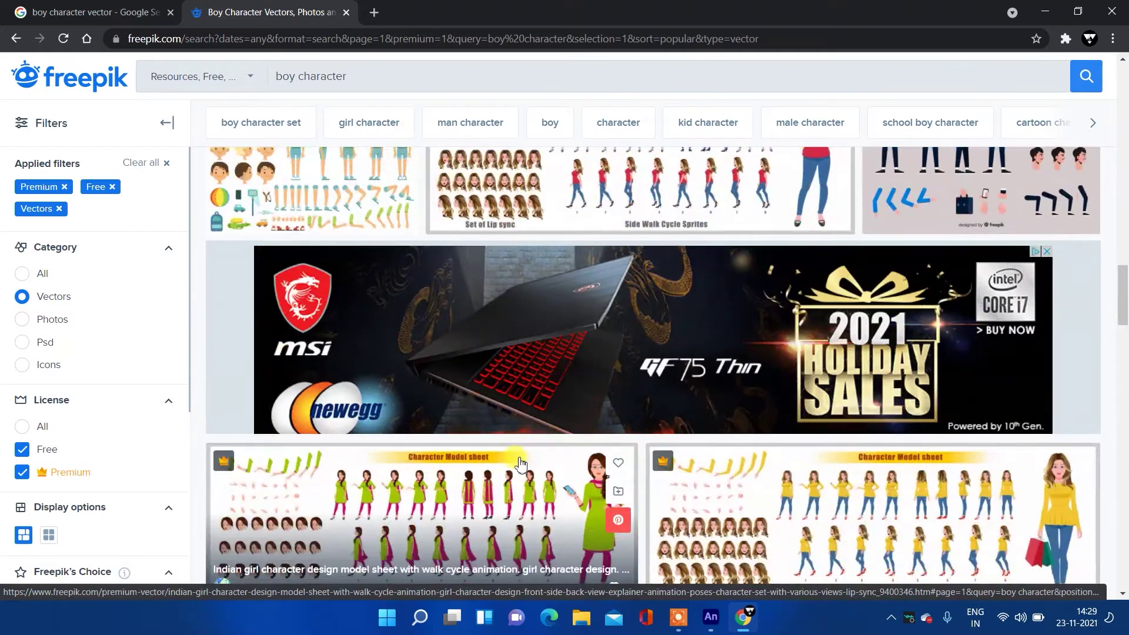
pyautogui.scroll(-3, 521, 465)
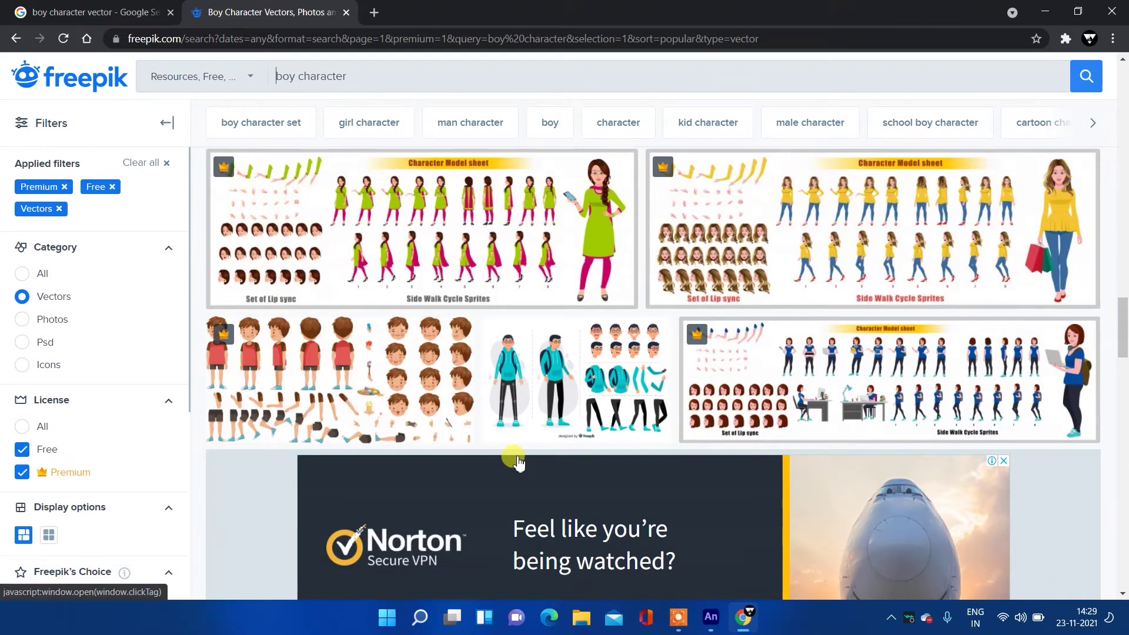
pyautogui.scroll(1, 517, 462)
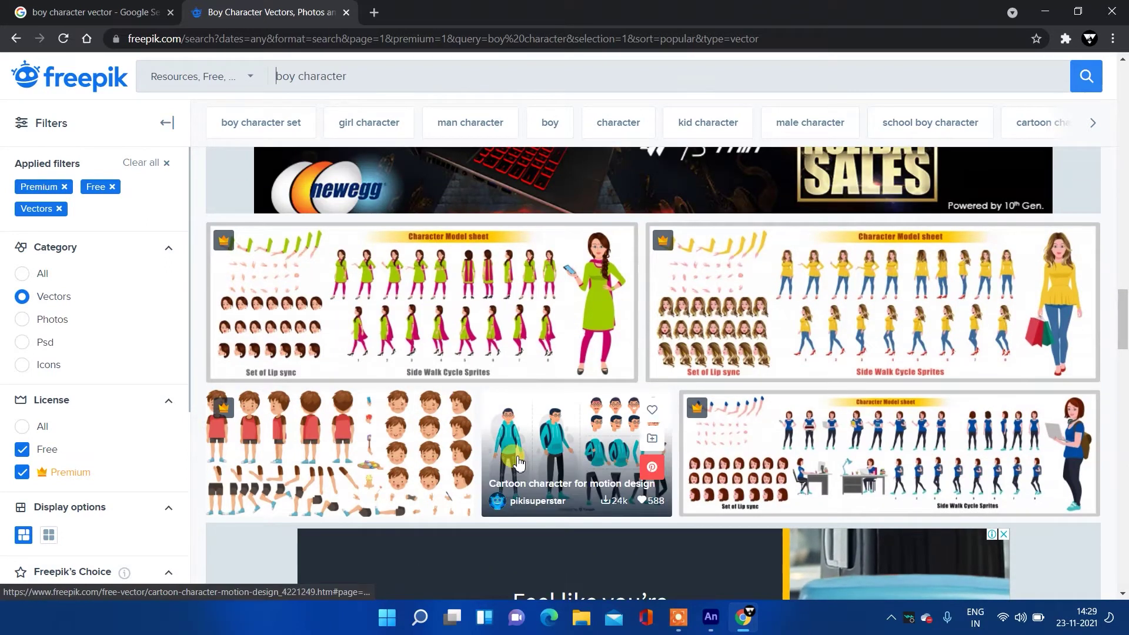
pyautogui.scroll(5, 517, 462)
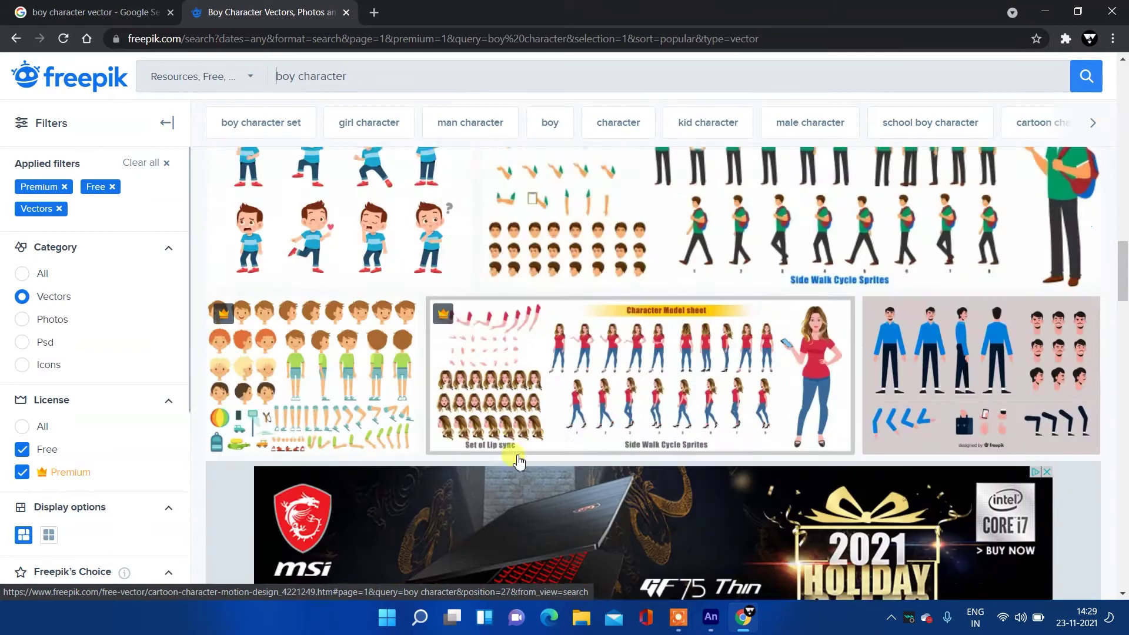
# - Limit the license filter to Free and preview the vector of a red-shirted male teenager in different poses
pyautogui.scroll(3, 515, 461)
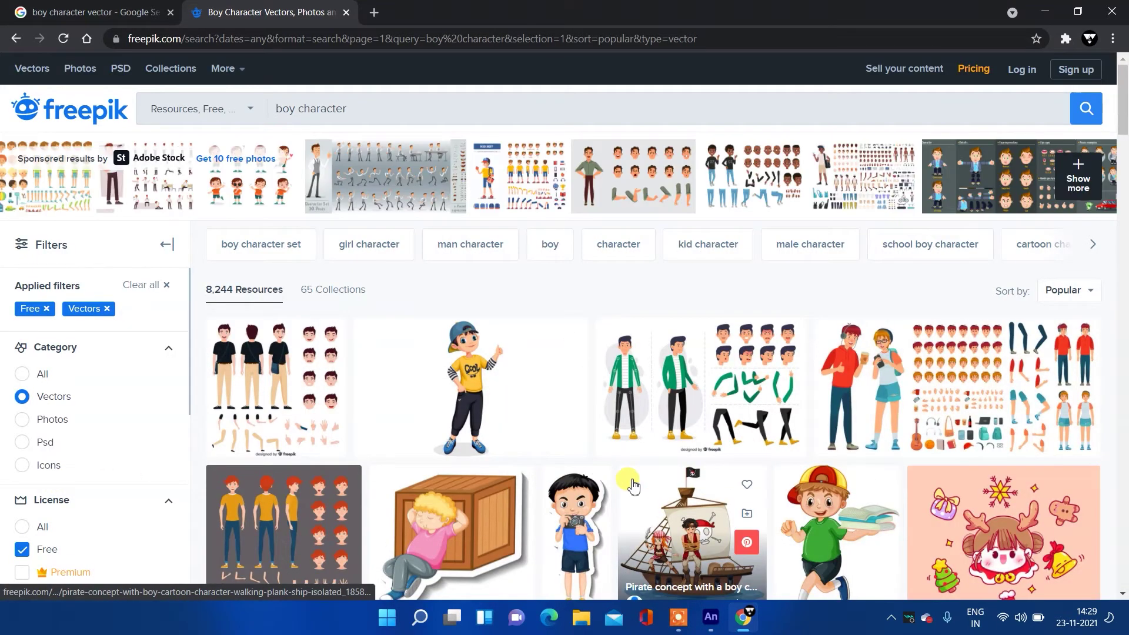
pyautogui.scroll(-1, 586, 472)
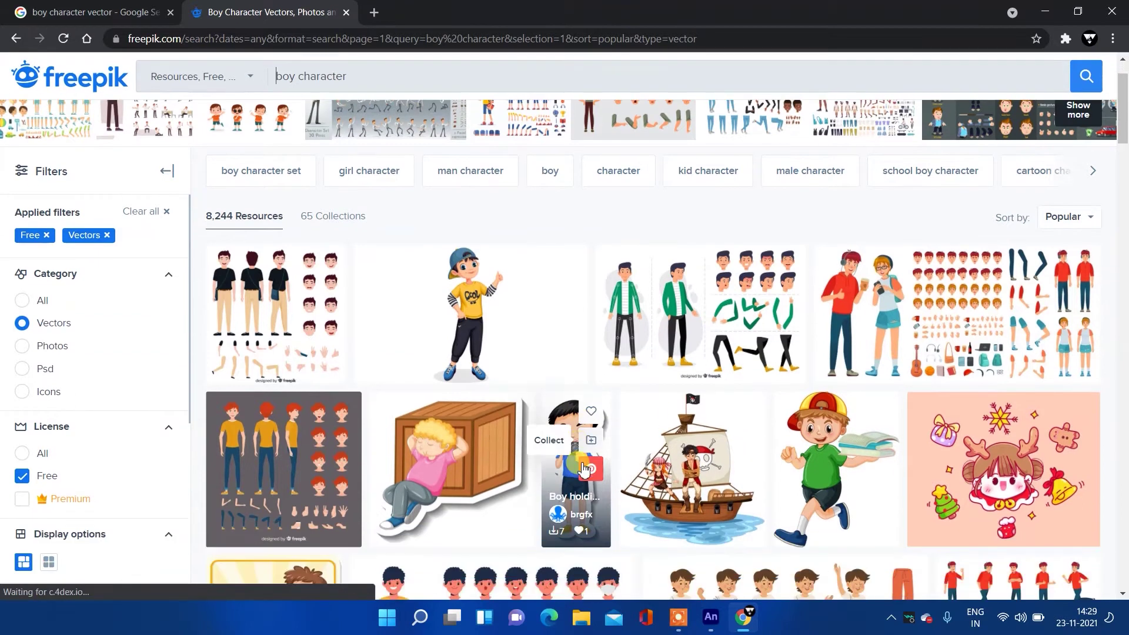
pyautogui.scroll(-4, 582, 468)
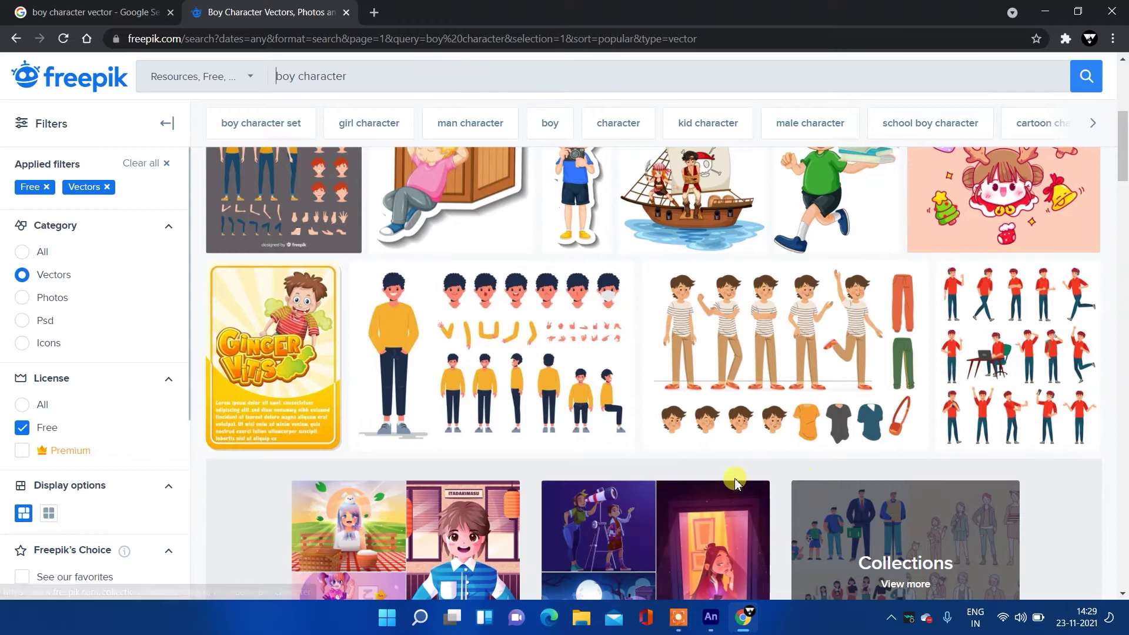
pyautogui.click(948, 365)
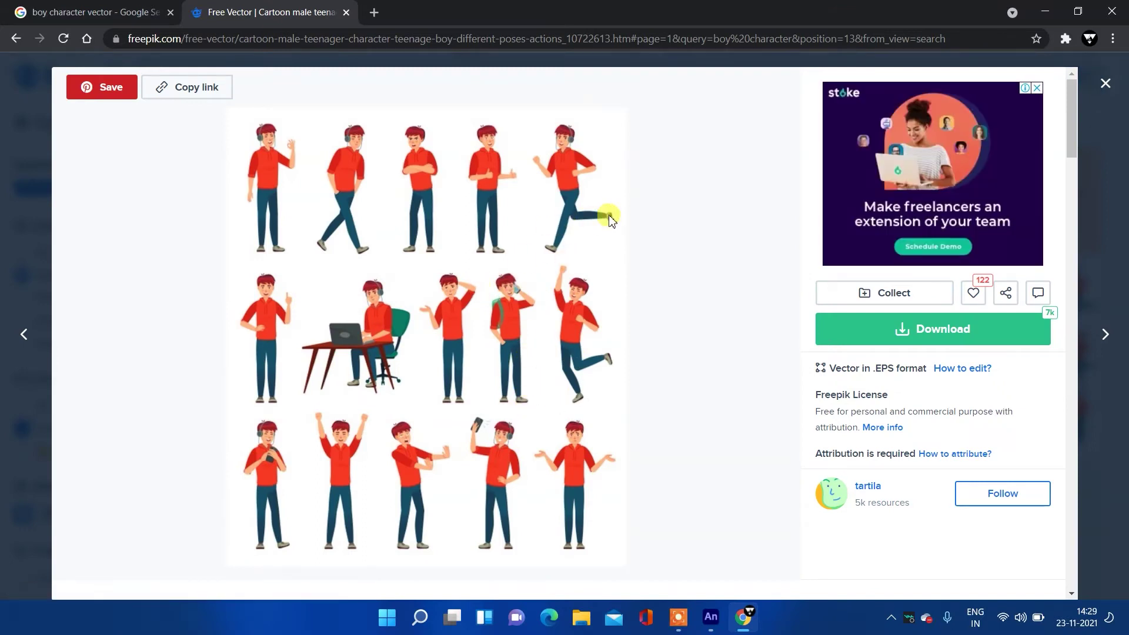
pyautogui.click(17, 40)
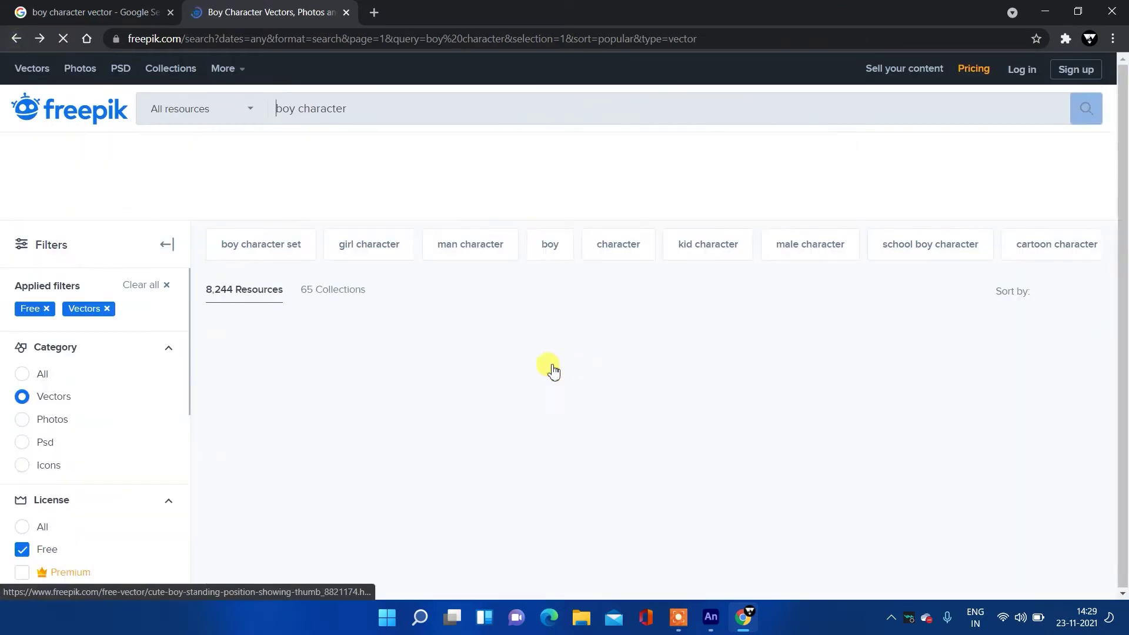
# - Look through the free boy character vectors for a character template with separate body parts
pyautogui.scroll(-9, 586, 391)
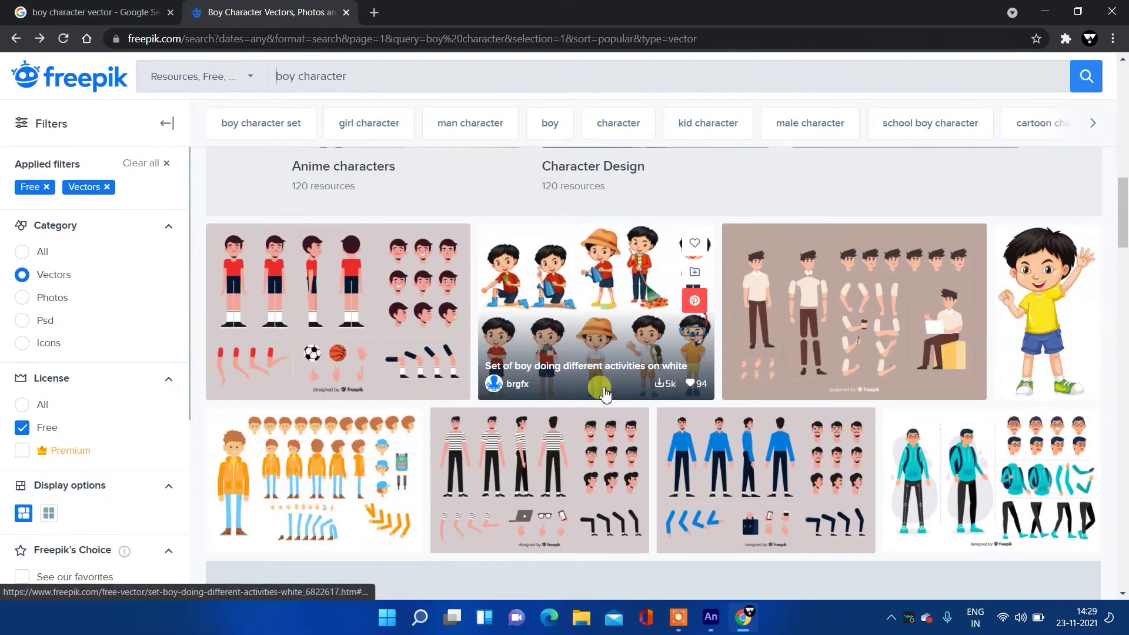
pyautogui.scroll(-2, 529, 382)
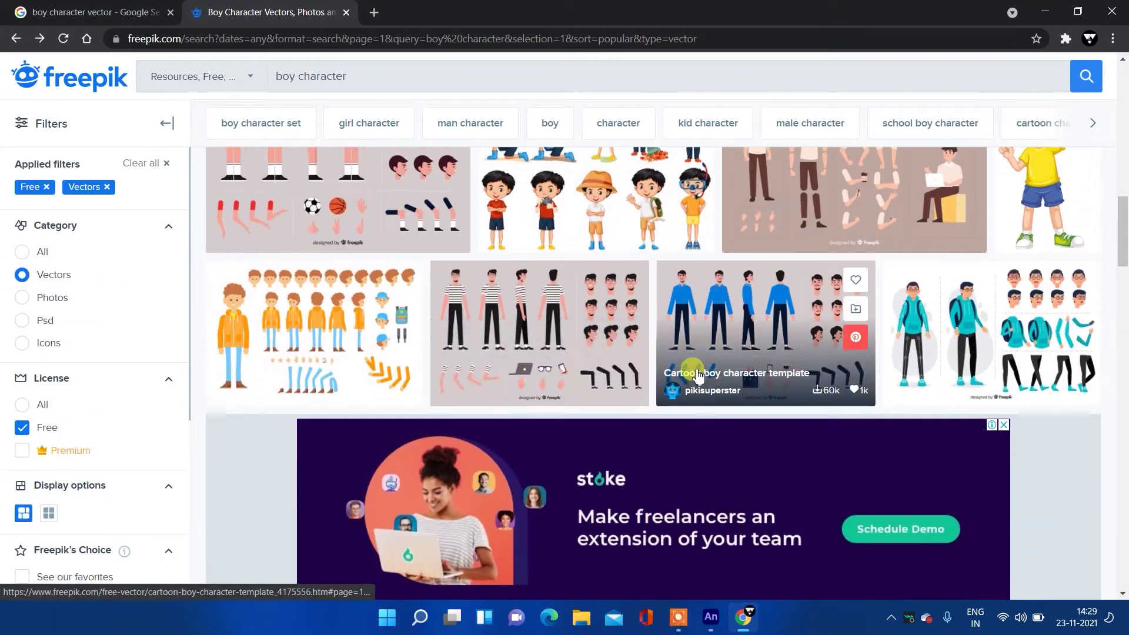
pyautogui.scroll(-1, 540, 374)
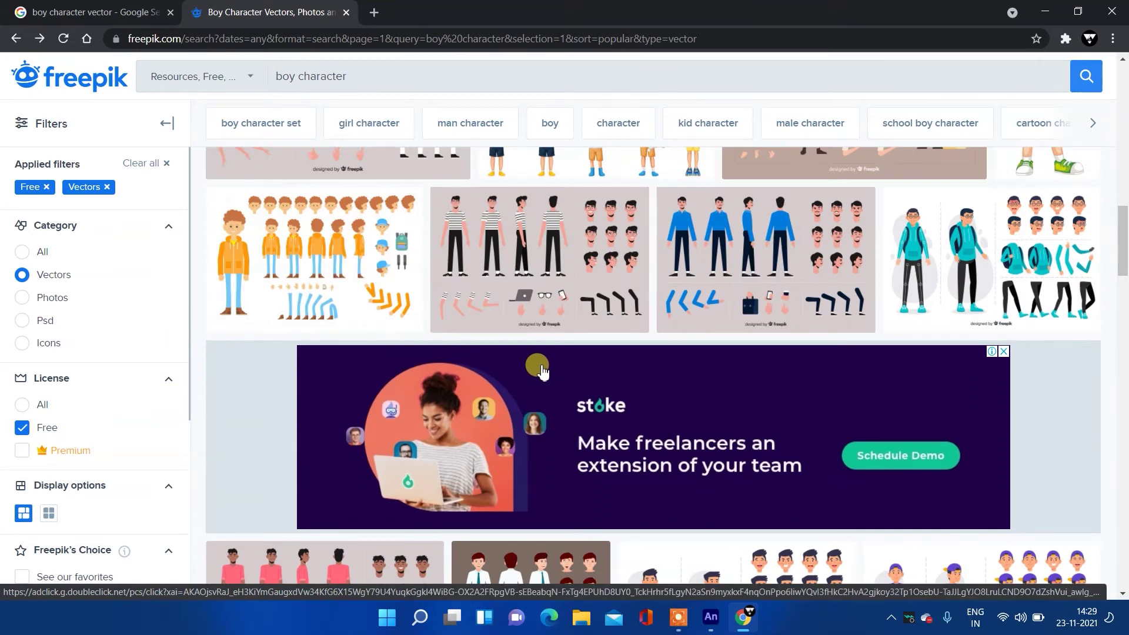
pyautogui.scroll(-3, 542, 371)
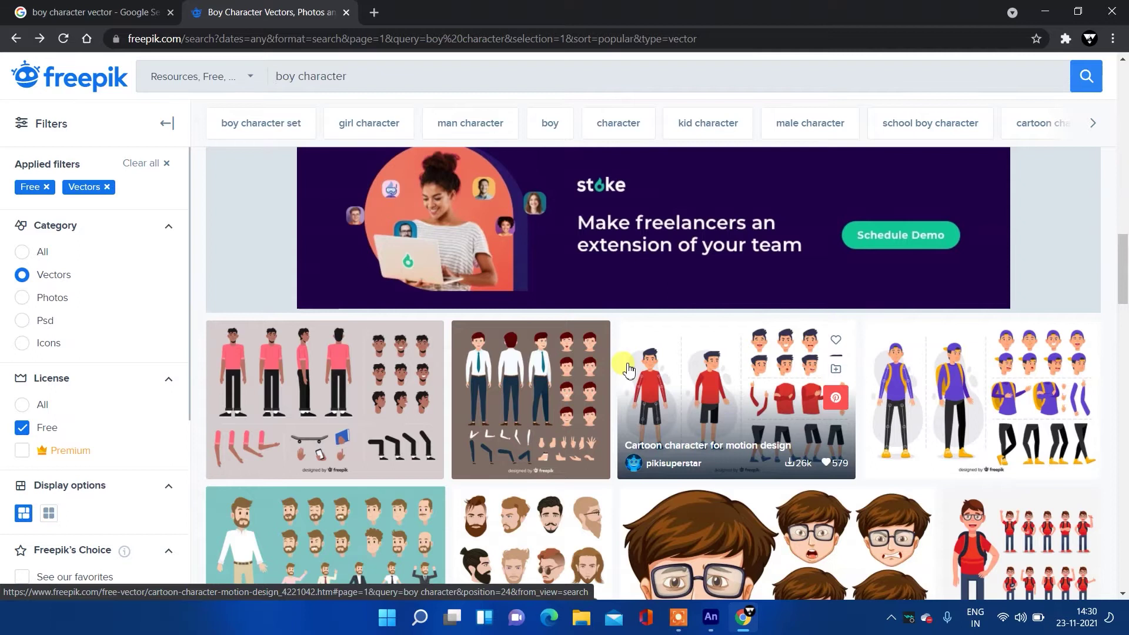
pyautogui.scroll(-2, 620, 366)
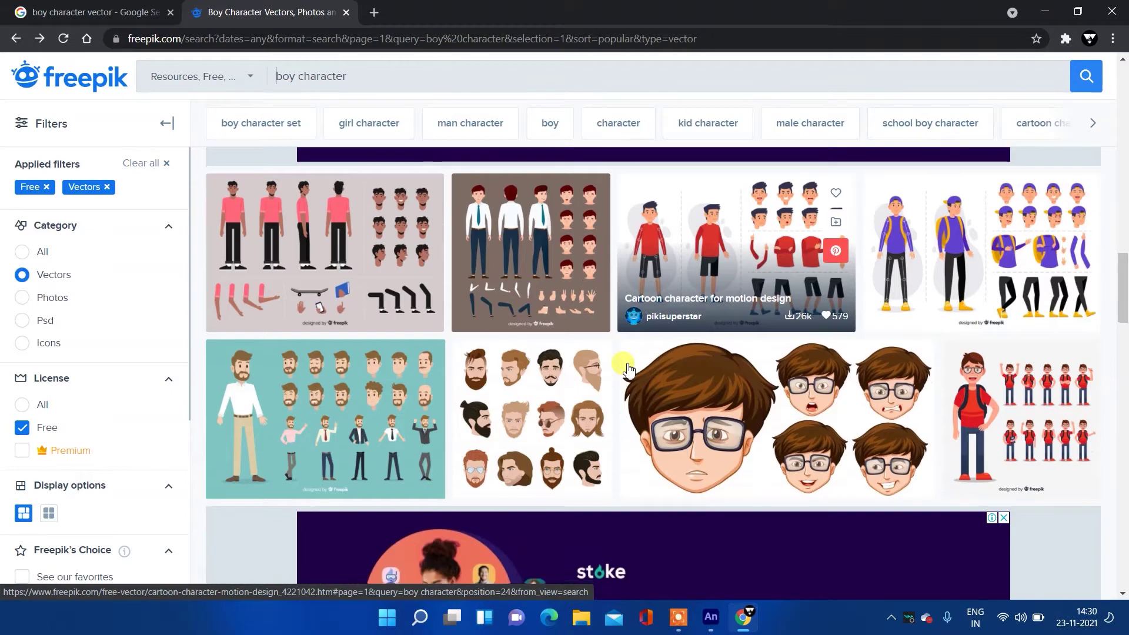
pyautogui.scroll(1, 622, 362)
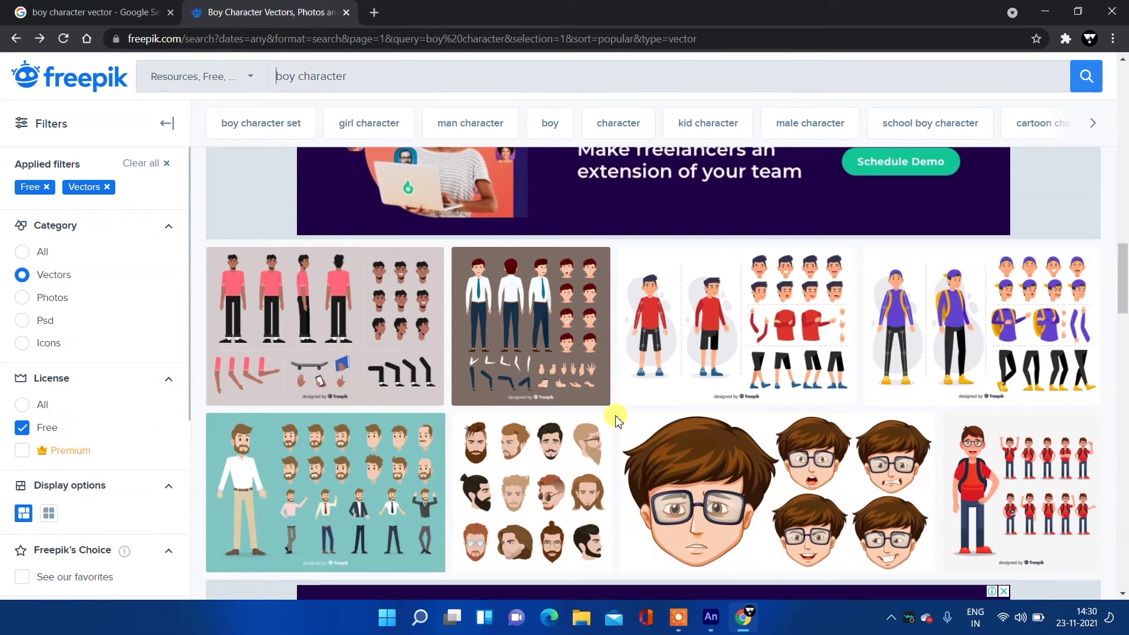
pyautogui.scroll(-3, 616, 419)
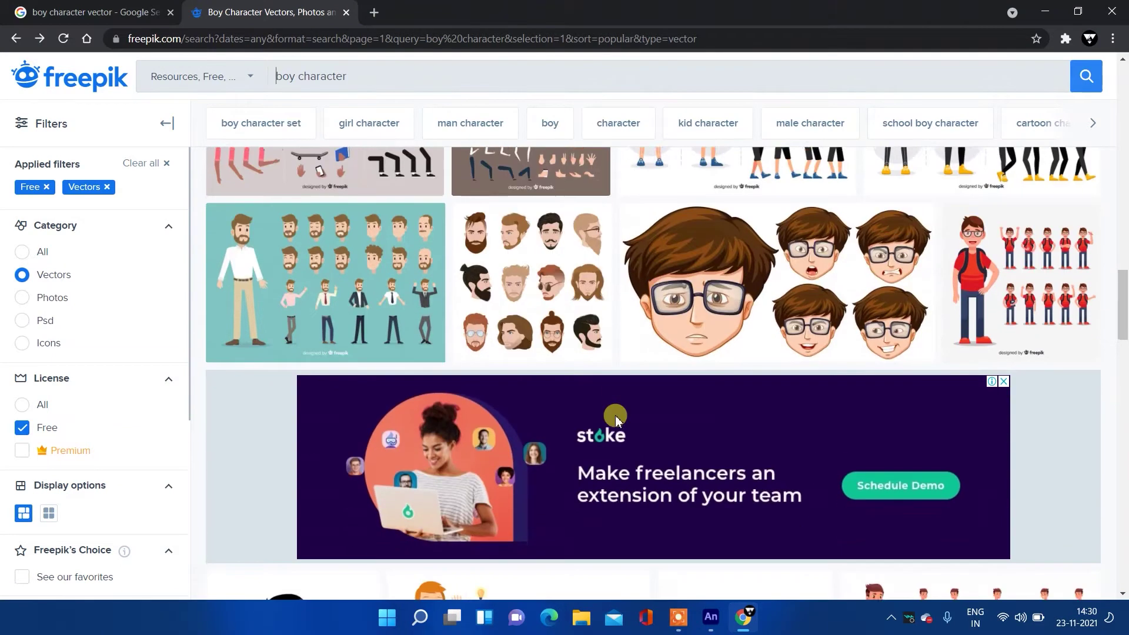
pyautogui.scroll(-3, 615, 415)
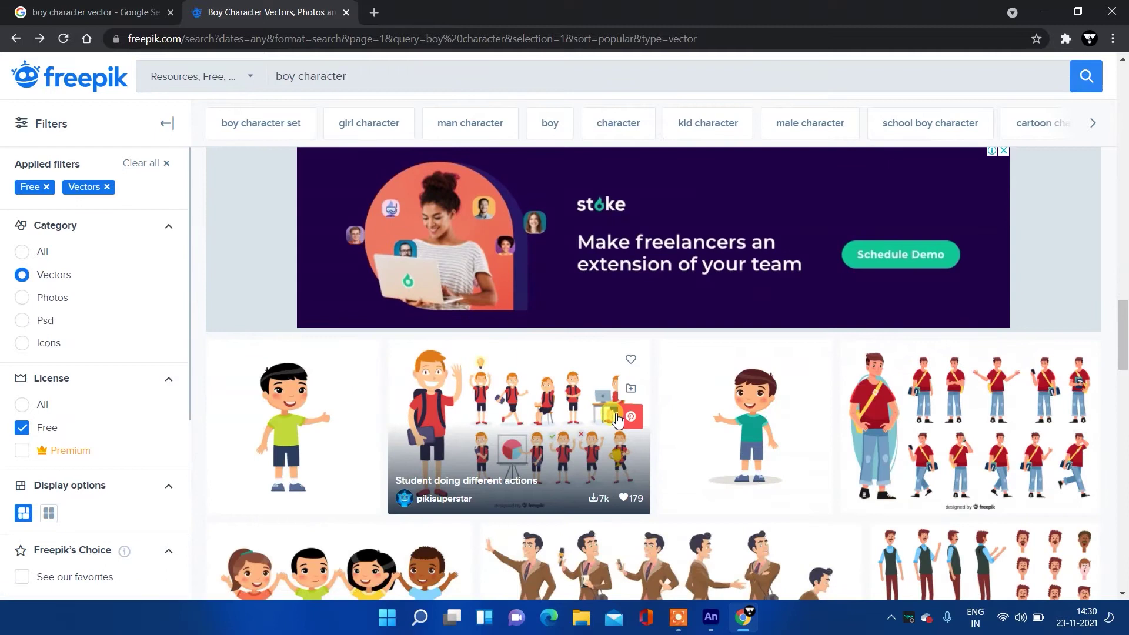
pyautogui.scroll(-3, 616, 415)
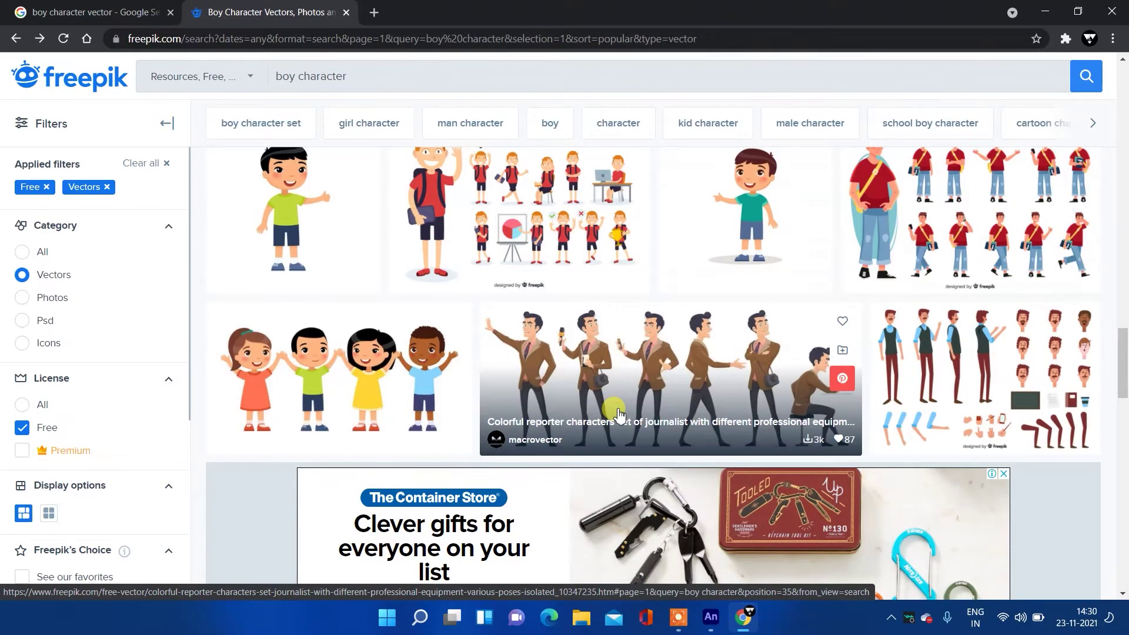
pyautogui.scroll(3, 615, 413)
pyautogui.scroll(-3, 615, 412)
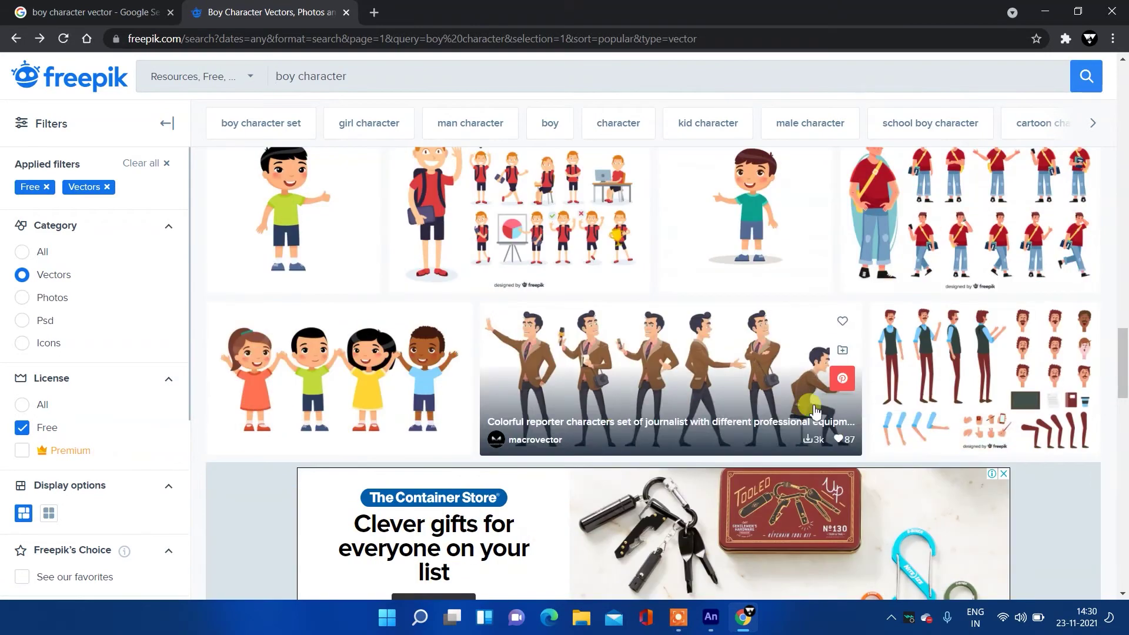
# - Open the cartoon boy character template with the moustached man in a vest and download it free as cartoon-boy-character-template.zip
pyautogui.click(1033, 393)
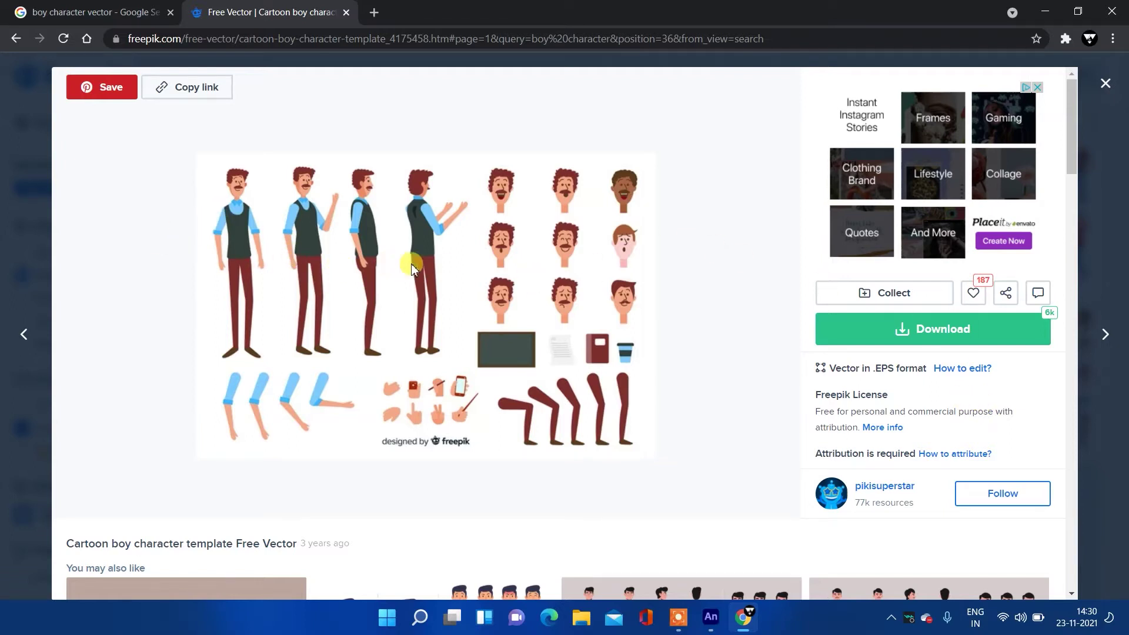
pyautogui.click(901, 332)
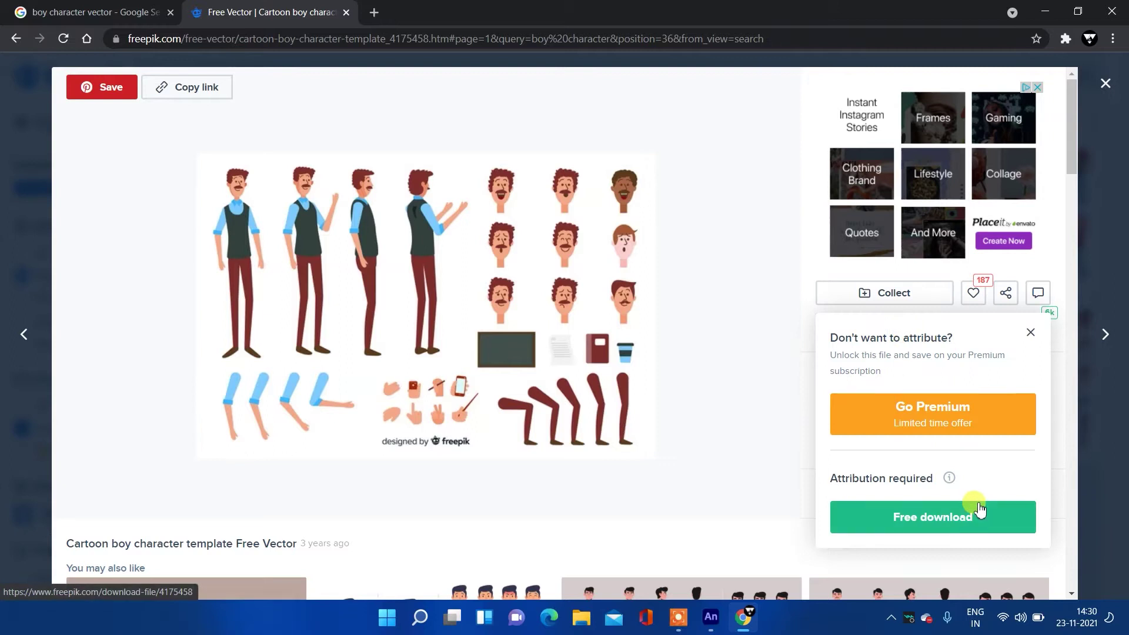
pyautogui.click(972, 527)
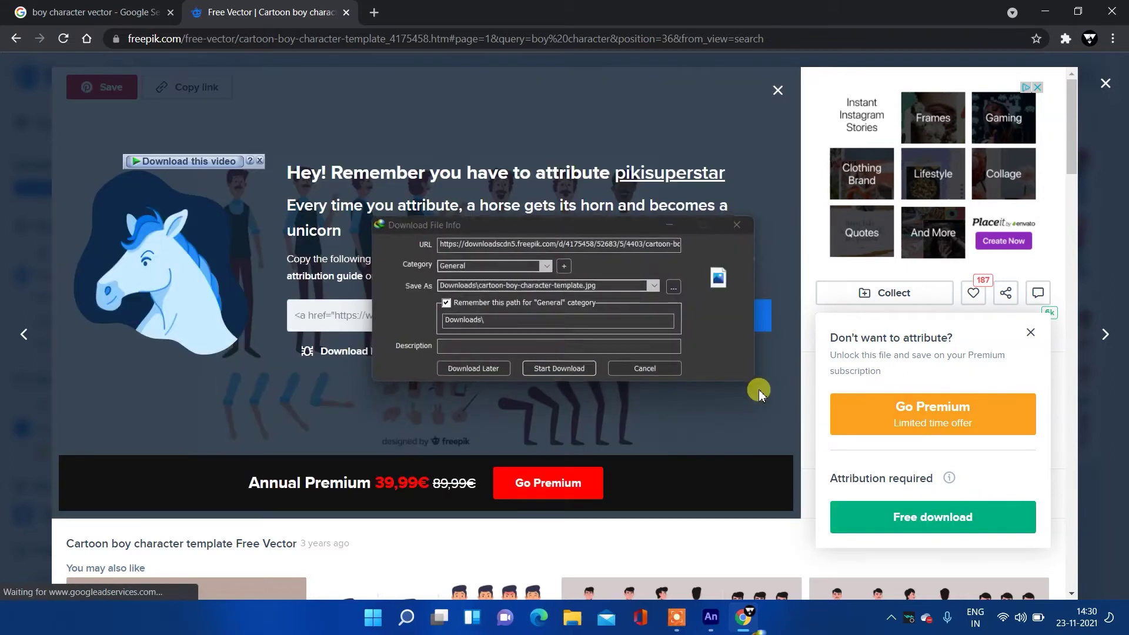
pyautogui.click(681, 369)
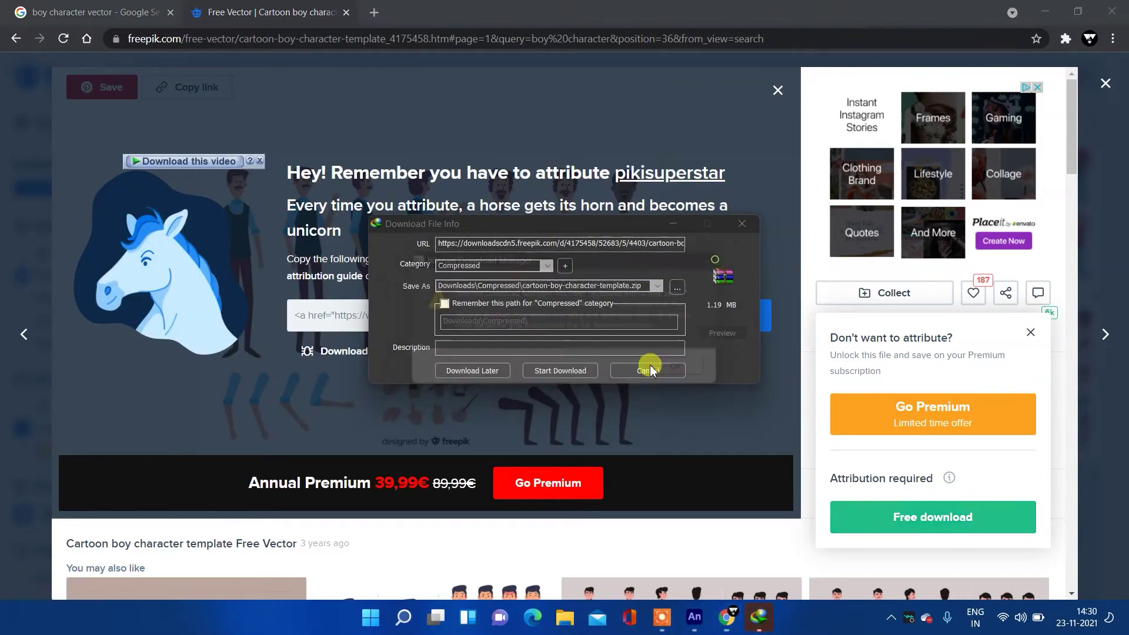
pyautogui.click(673, 223)
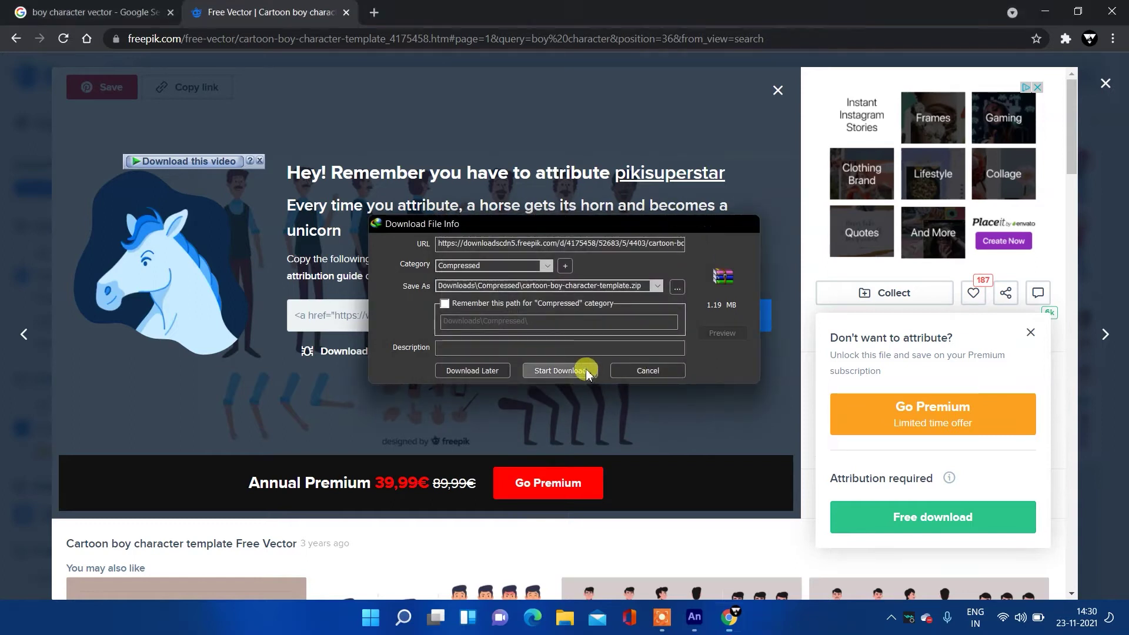
pyautogui.click(582, 368)
# - Show the downloaded cartoon-boy-character-template.zip in its folder, cut the file and open the part 13 folder on drive D
pyautogui.click(1044, 11)
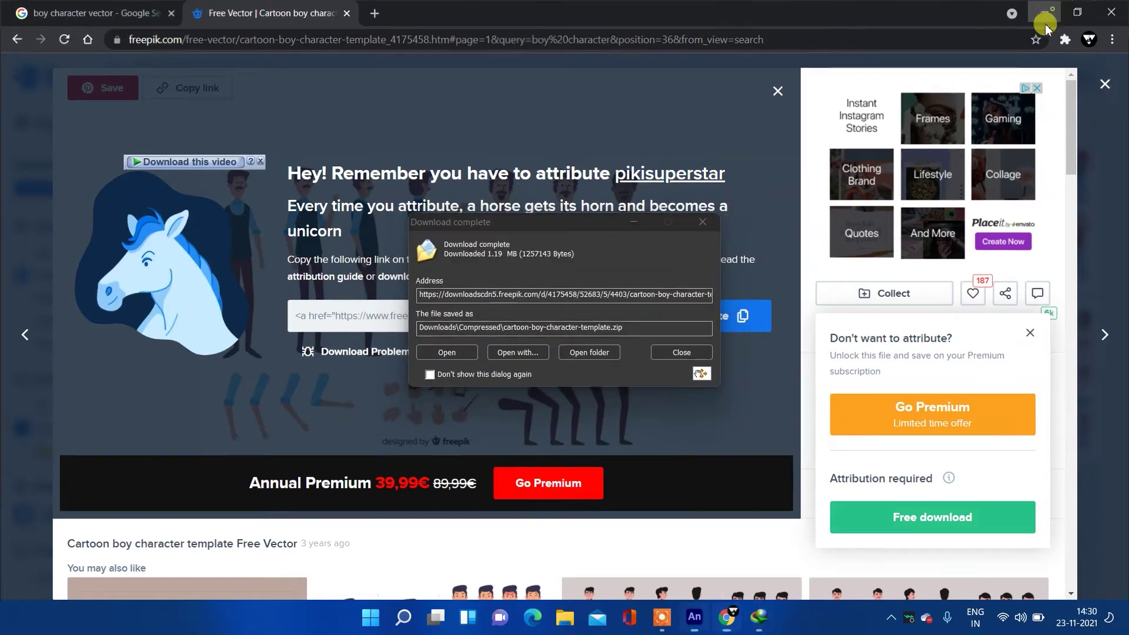
pyautogui.click(588, 352)
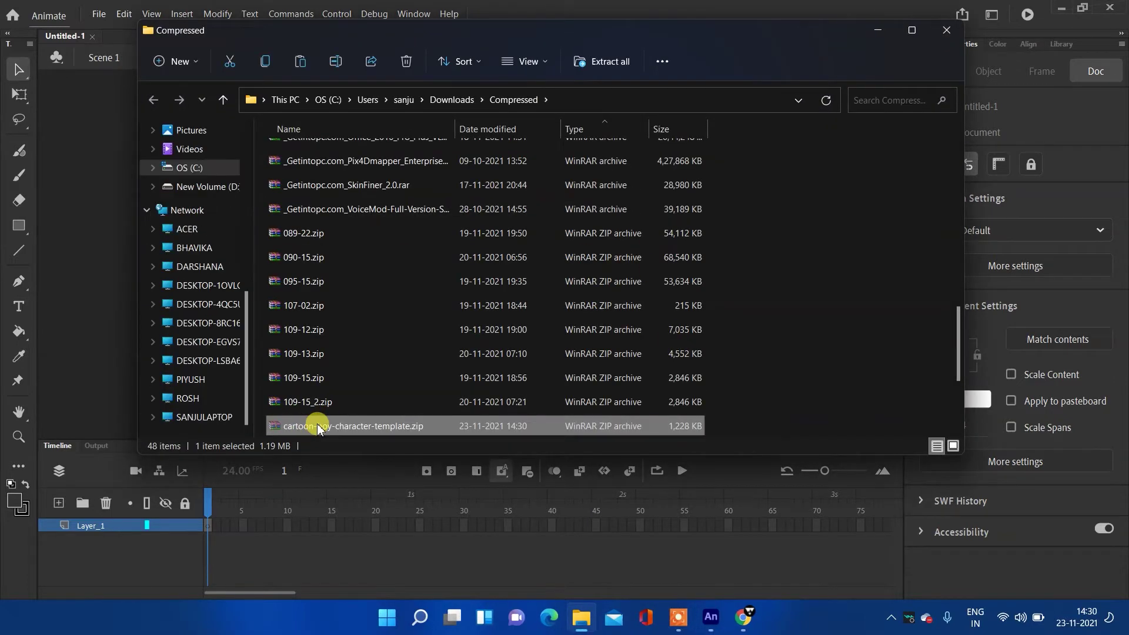
pyautogui.press('super')
pyautogui.scroll(4, 177, 252)
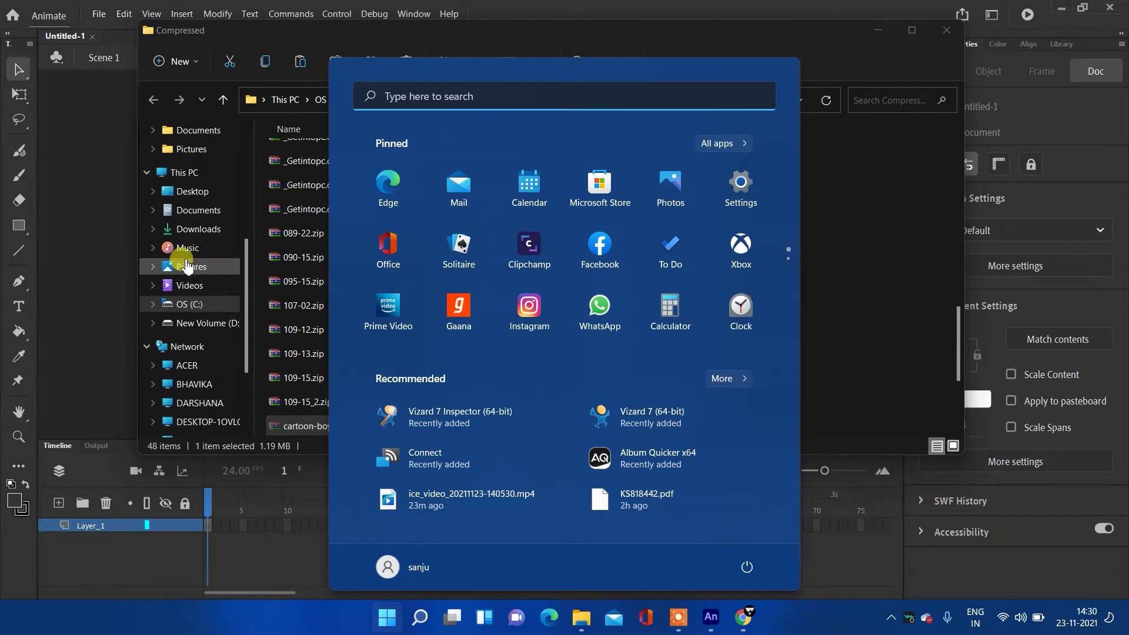
pyautogui.scroll(3, 186, 262)
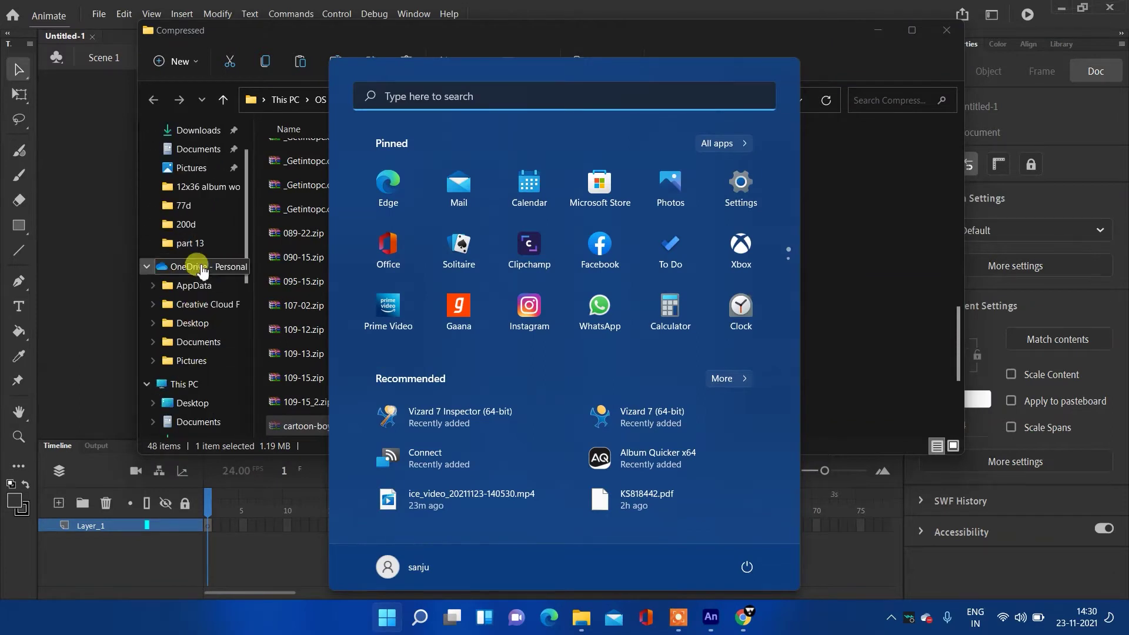
pyautogui.click(206, 244)
# - Permanently delete all the old files in the part 13 folder
pyautogui.moveTo(344, 385); pyautogui.dragTo(463, 66)
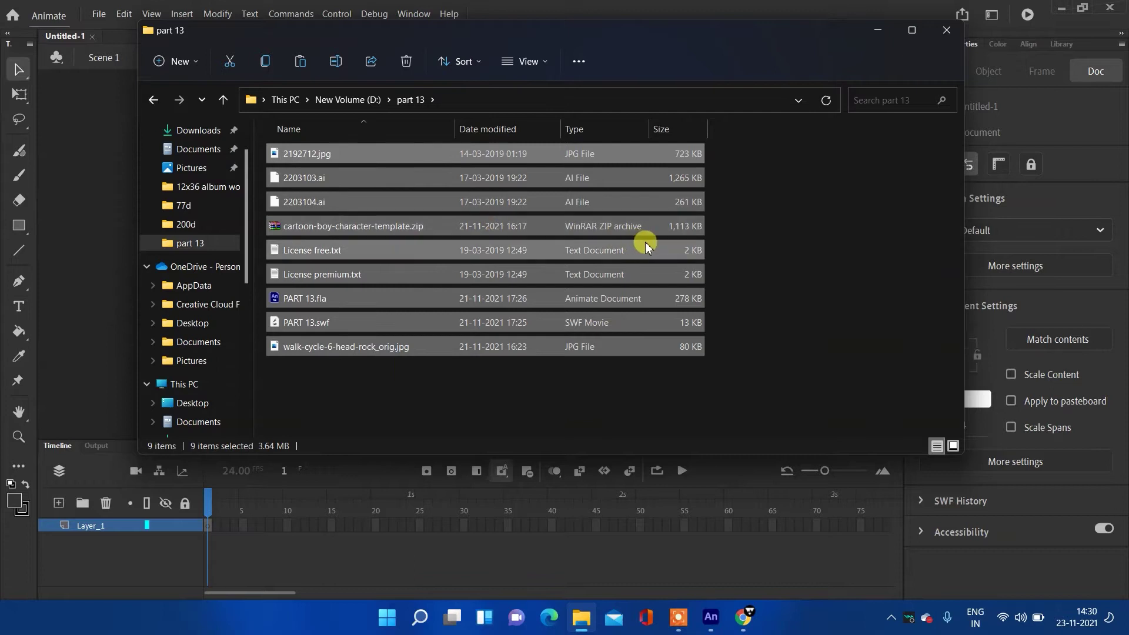
pyautogui.hotkey('shift', 'Delete')
pyautogui.press('Return')
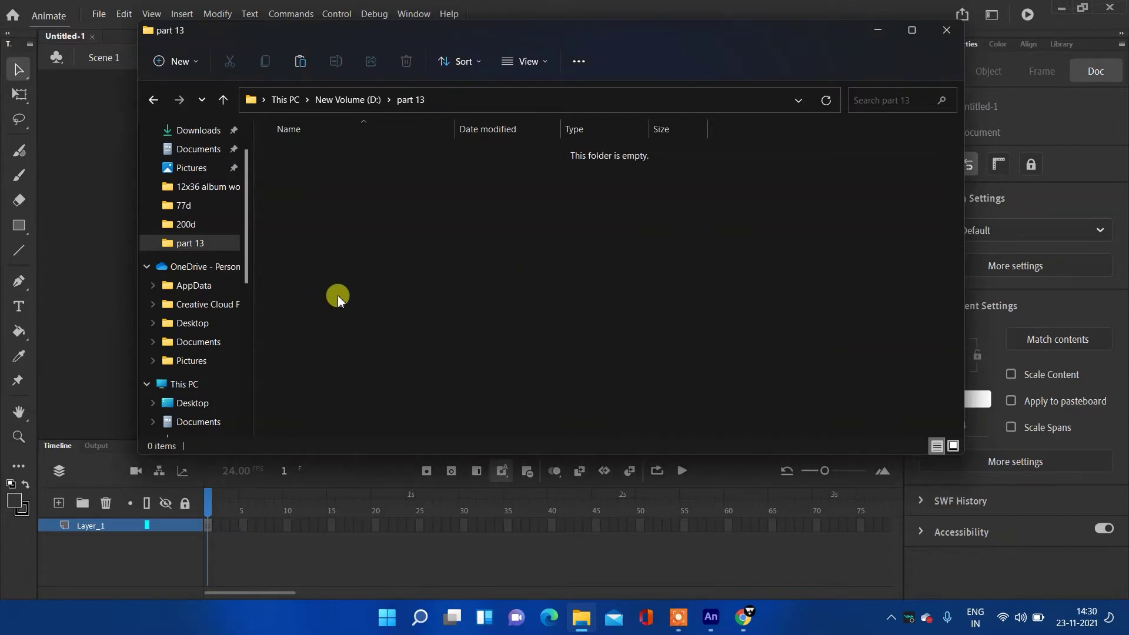
# - Paste cartoon-boy-character-template.zip into the part 13 folder and extract its contents there with 7-Zip
pyautogui.hotkey('ctrl', 'v')
pyautogui.click(366, 245)
pyautogui.click(297, 158)
pyautogui.rightClick(297, 159)
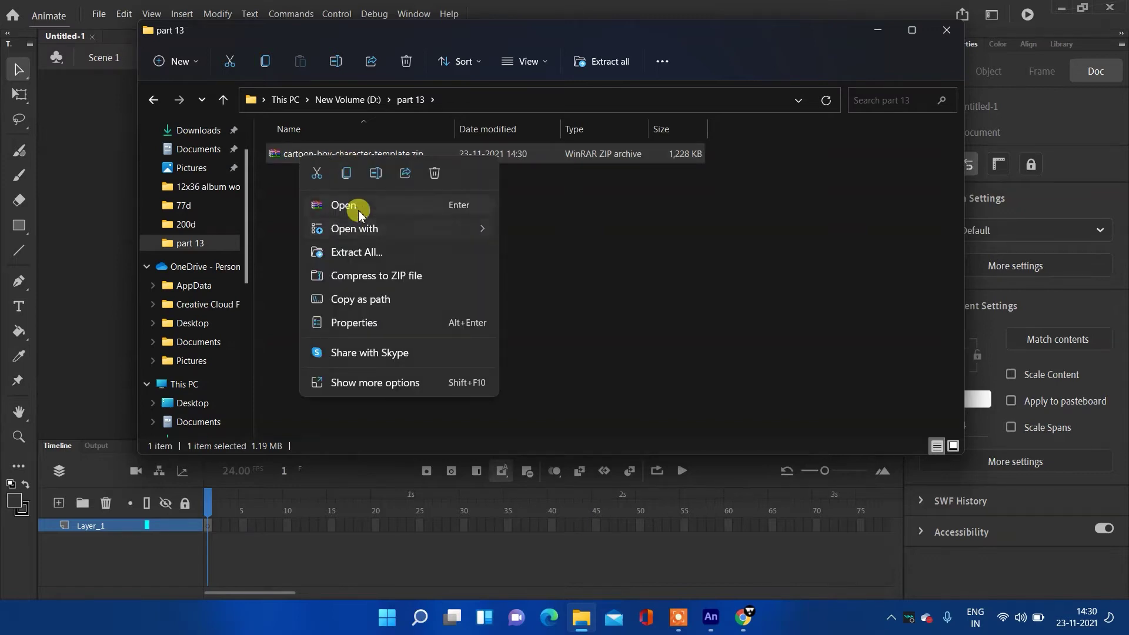
pyautogui.click(373, 382)
pyautogui.moveTo(412, 117)
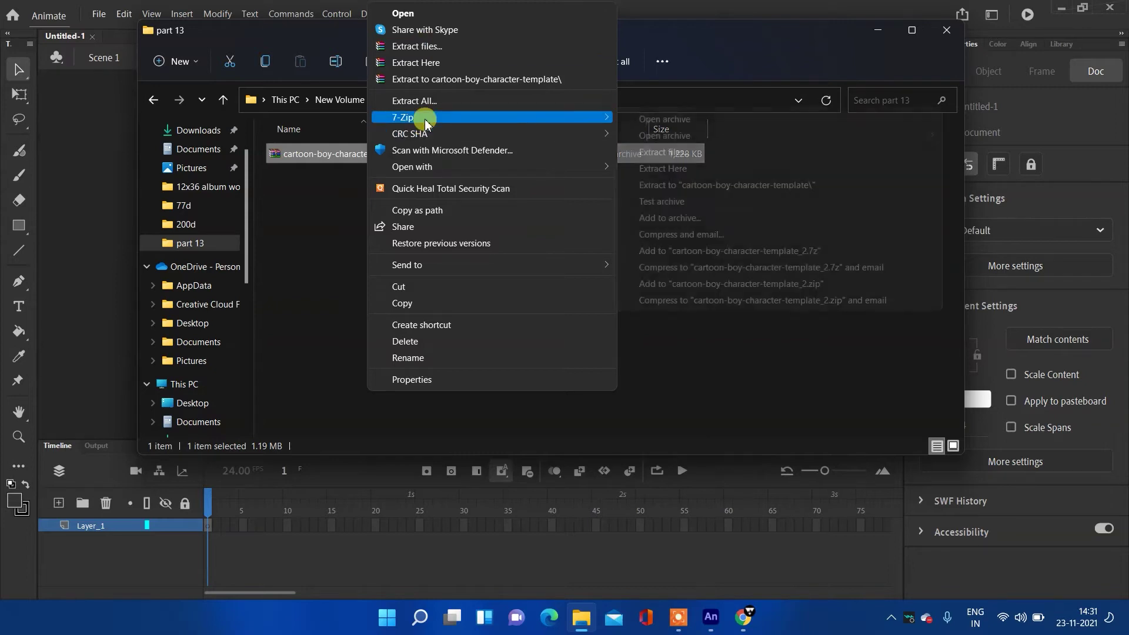
pyautogui.click(678, 170)
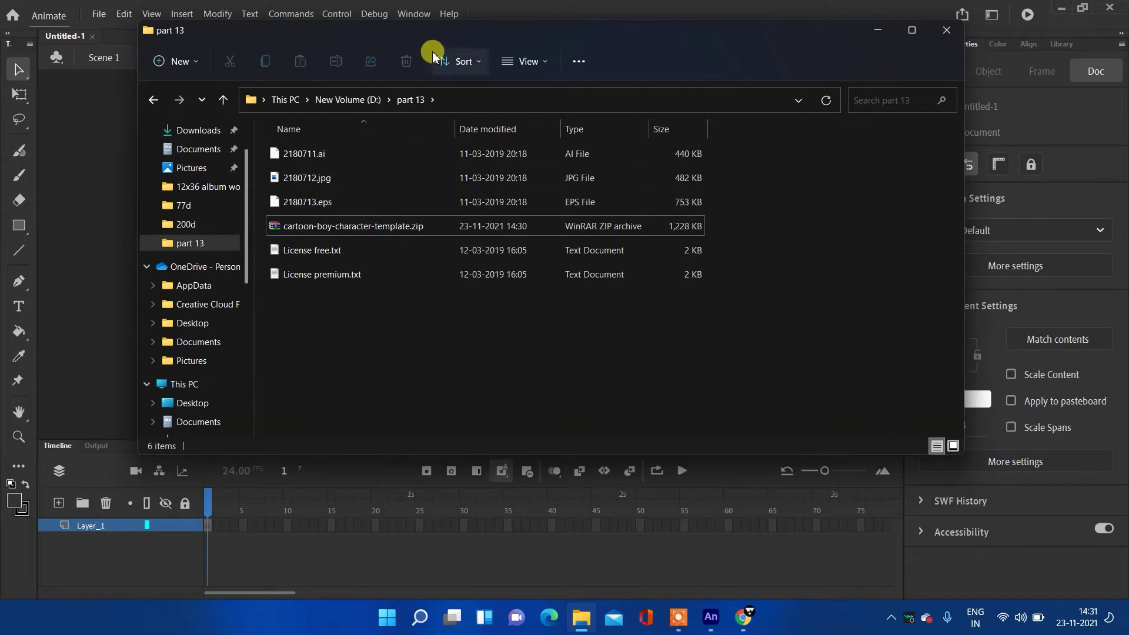
# - Move the folder window aside from the Animate stage and preview the image 2180712.jpg
pyautogui.moveTo(429, 31); pyautogui.dragTo(717, 35)
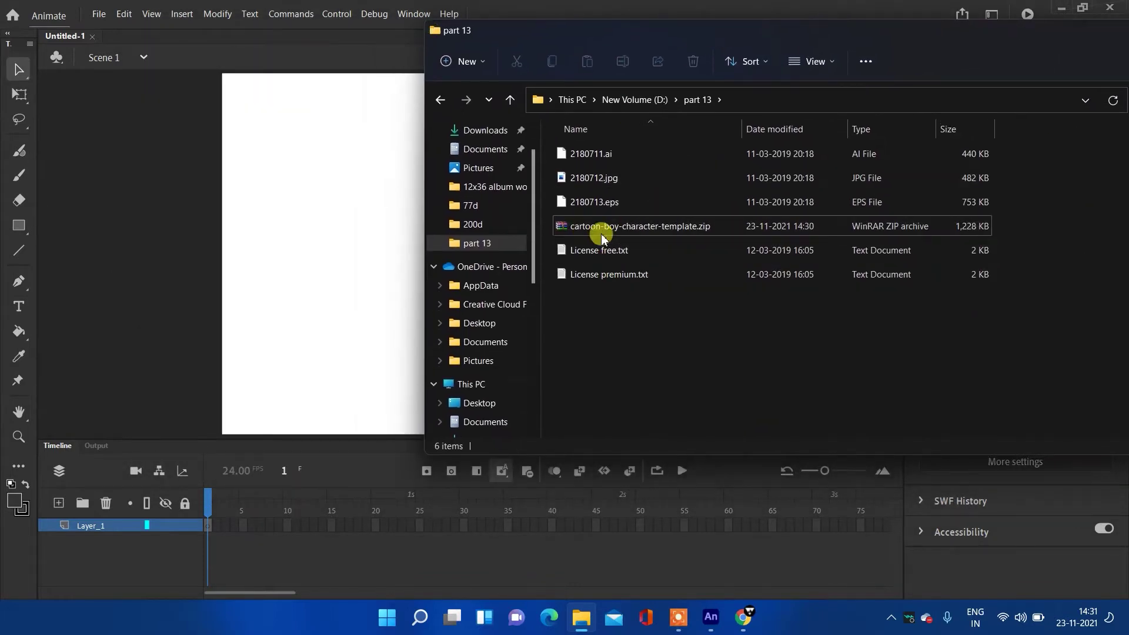
pyautogui.doubleClick(592, 177)
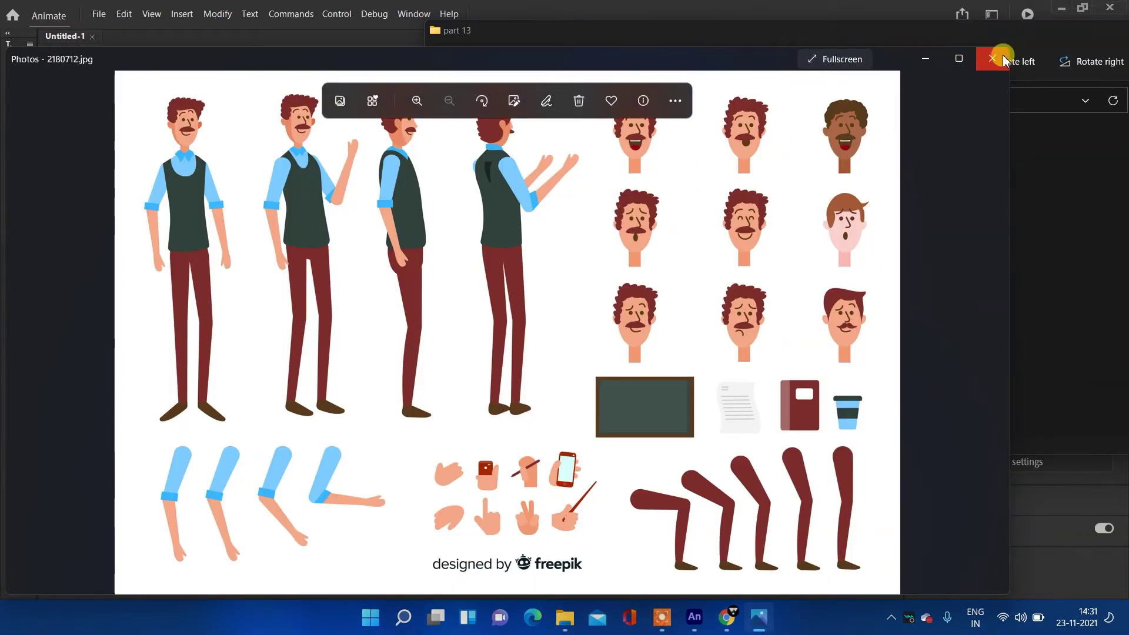
pyautogui.click(993, 60)
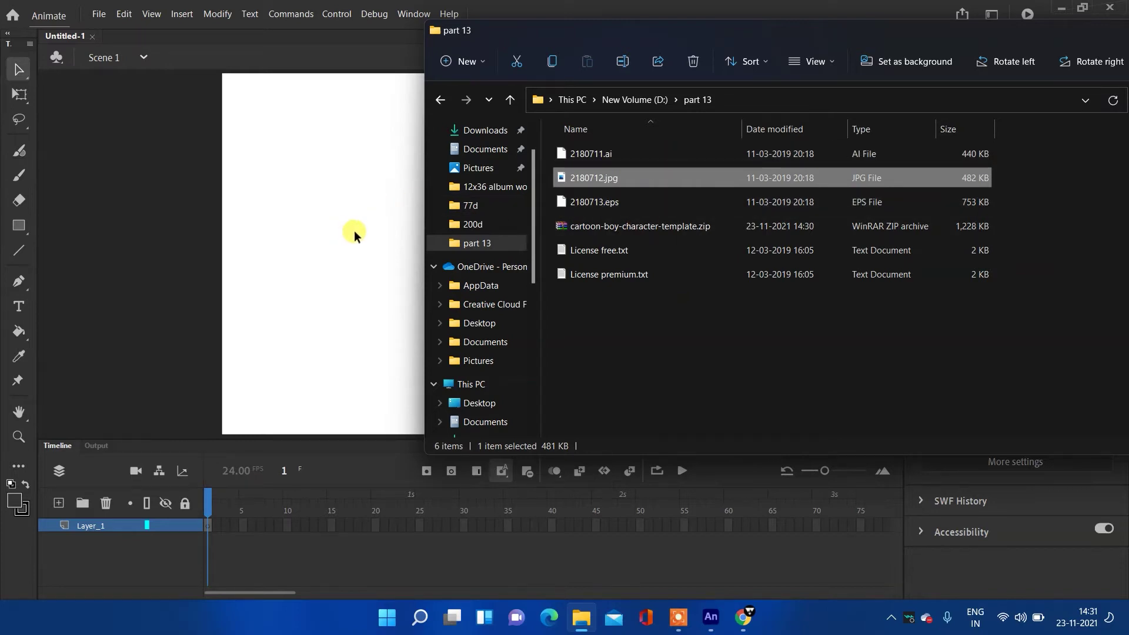
# - Rename the extracted file 2180713.eps as 2180713.ai
pyautogui.click(608, 205)
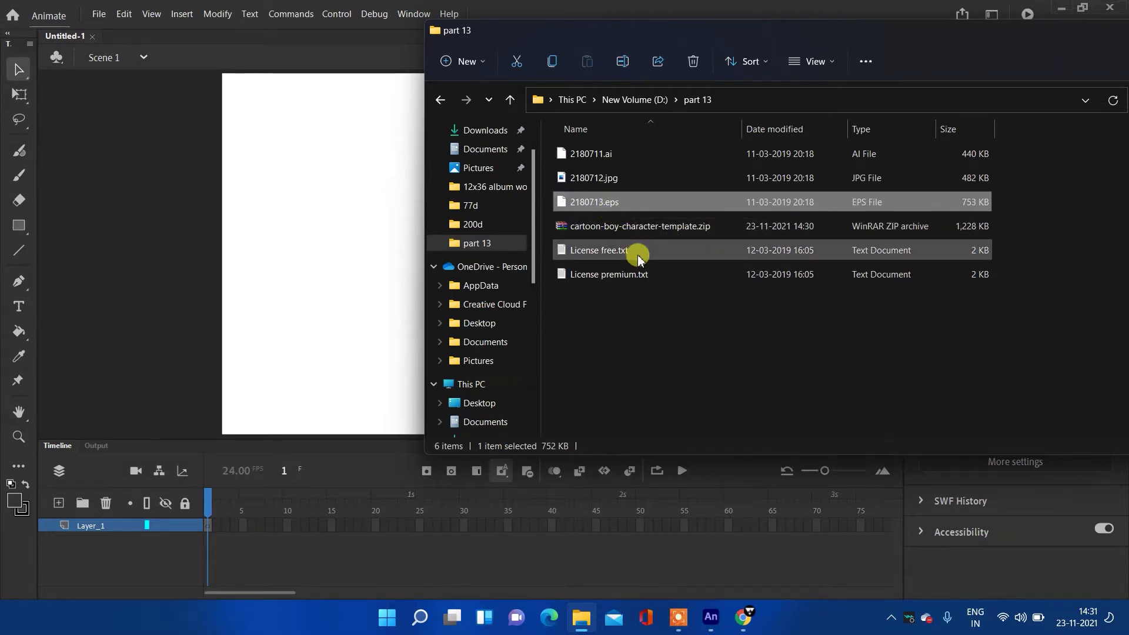
pyautogui.click(616, 204)
pyautogui.click(630, 200)
pyautogui.press('BackSpace')
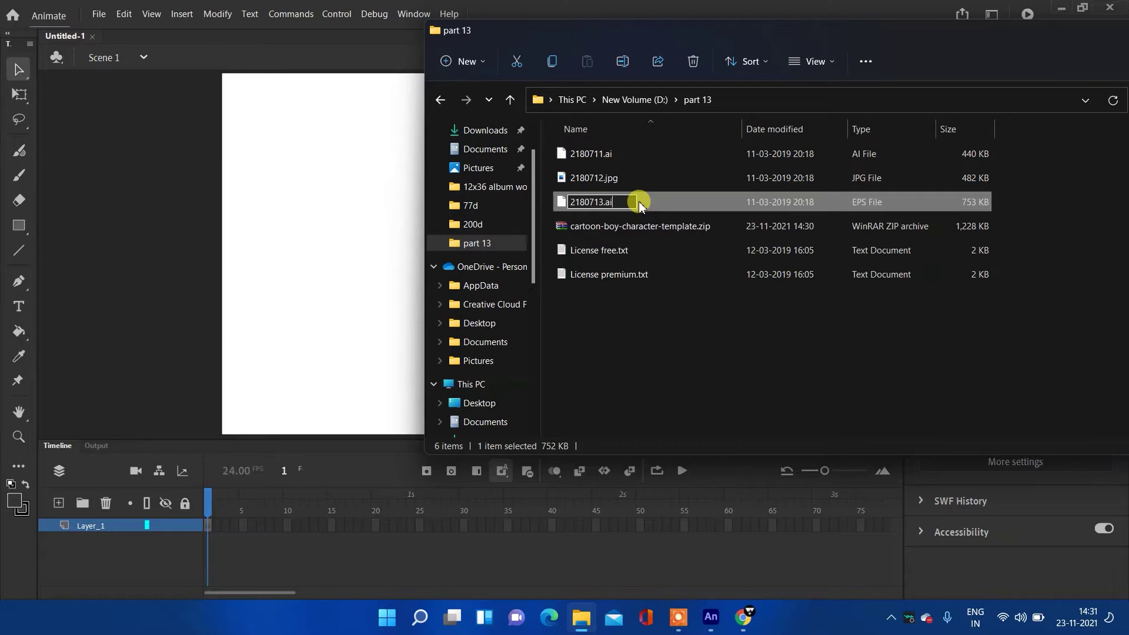
pyautogui.press('Return')
pyautogui.click(628, 317)
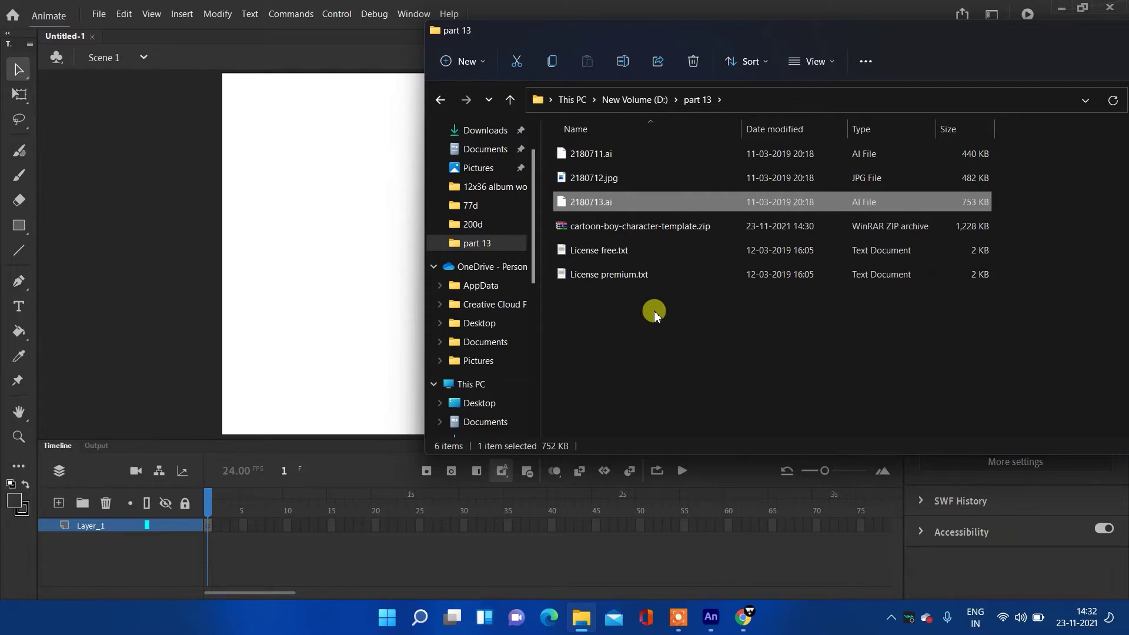
# - Import 2180713.ai onto the Animate stage, converting to Animate layers and placing objects at their original position
pyautogui.moveTo(582, 203); pyautogui.dragTo(300, 246)
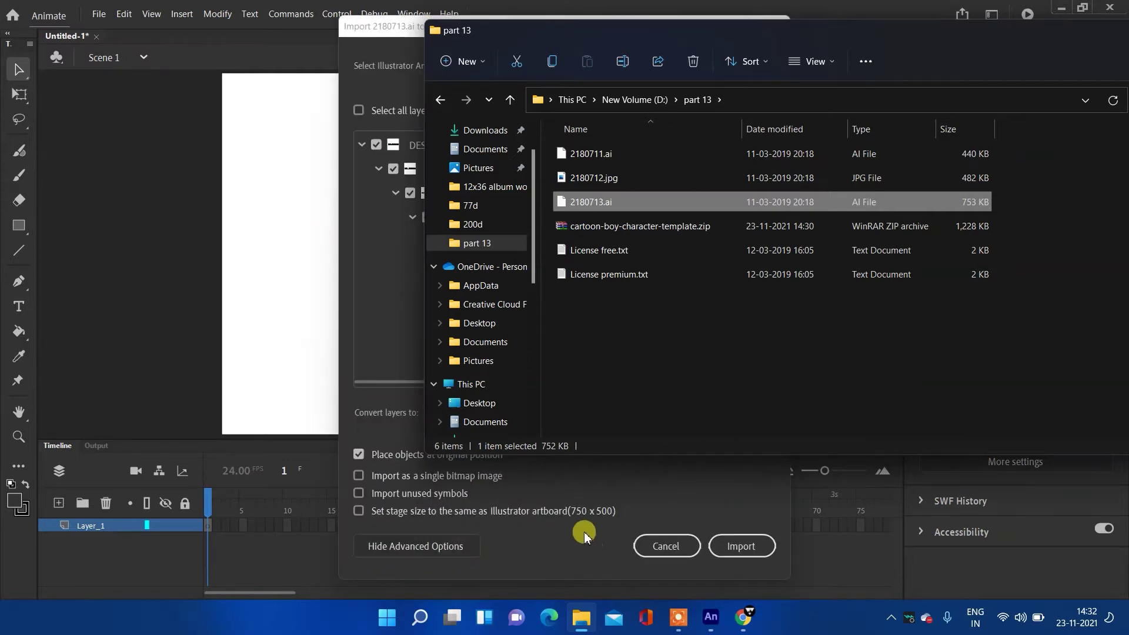
pyautogui.click(583, 537)
pyautogui.moveTo(427, 29)
pyautogui.mouseDown()
pyautogui.moveTo(467, 22)
pyautogui.moveTo(421, 35)
pyautogui.mouseUp()
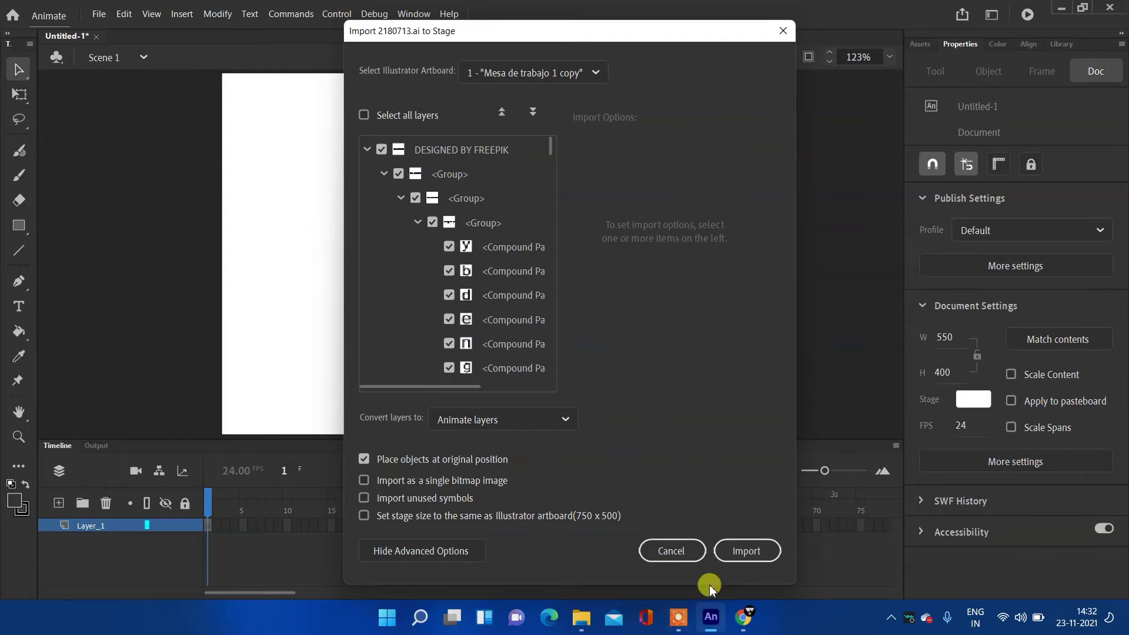
pyautogui.click(739, 550)
pyautogui.hotkey('ctrl', '-')
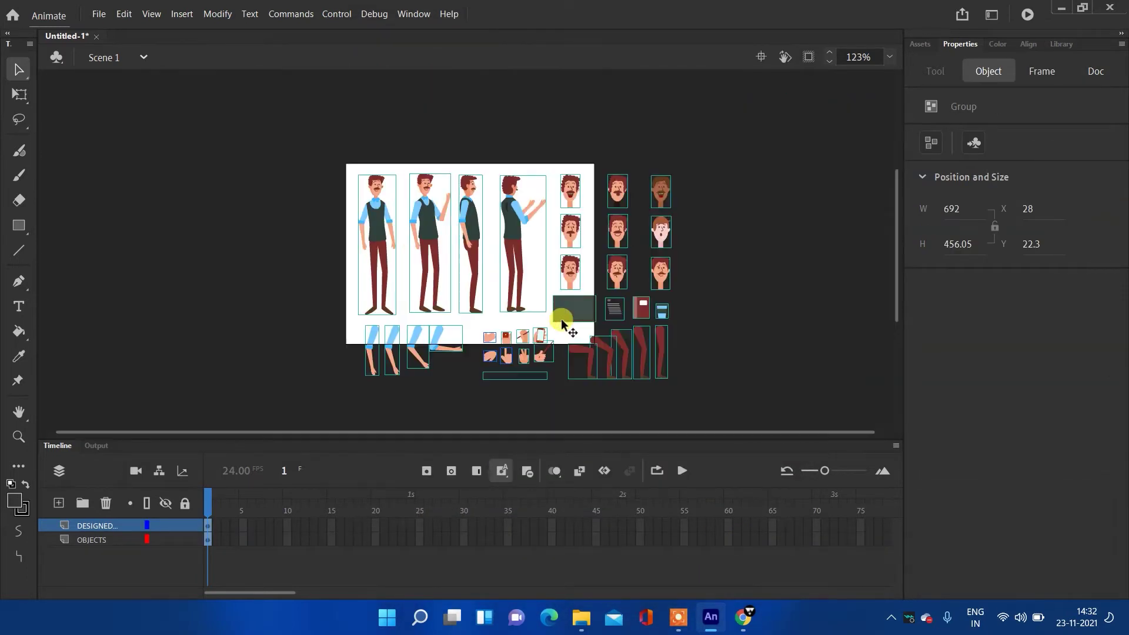
pyautogui.click(686, 306)
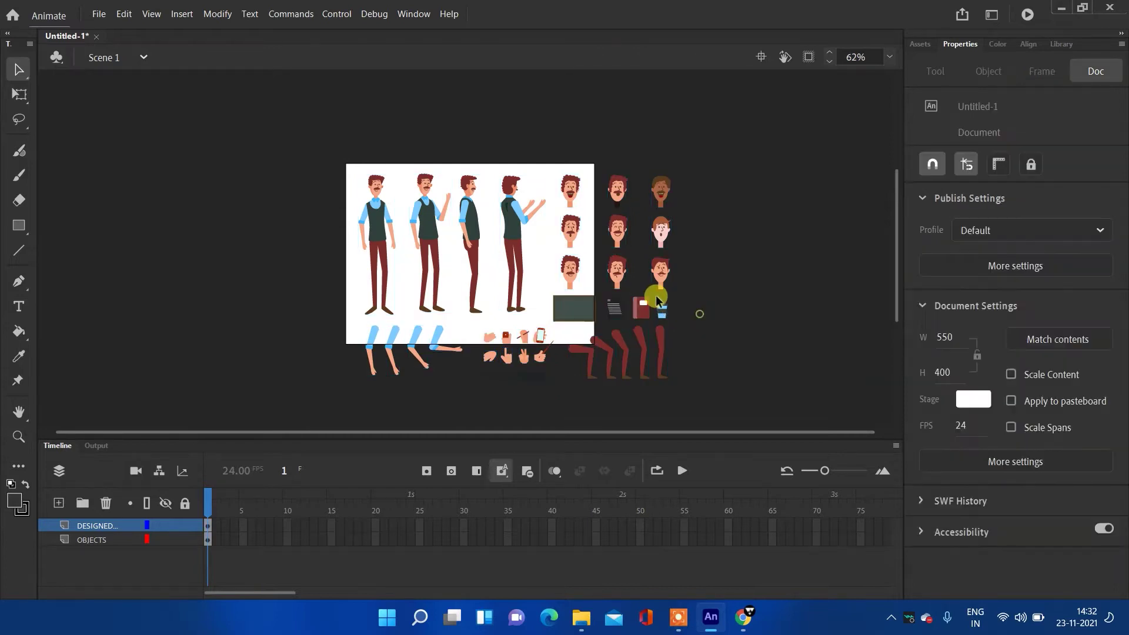
# - Delete the front, side and back view full-body figures, keeping only the man with the raised hand
pyautogui.scroll(3, 457, 350)
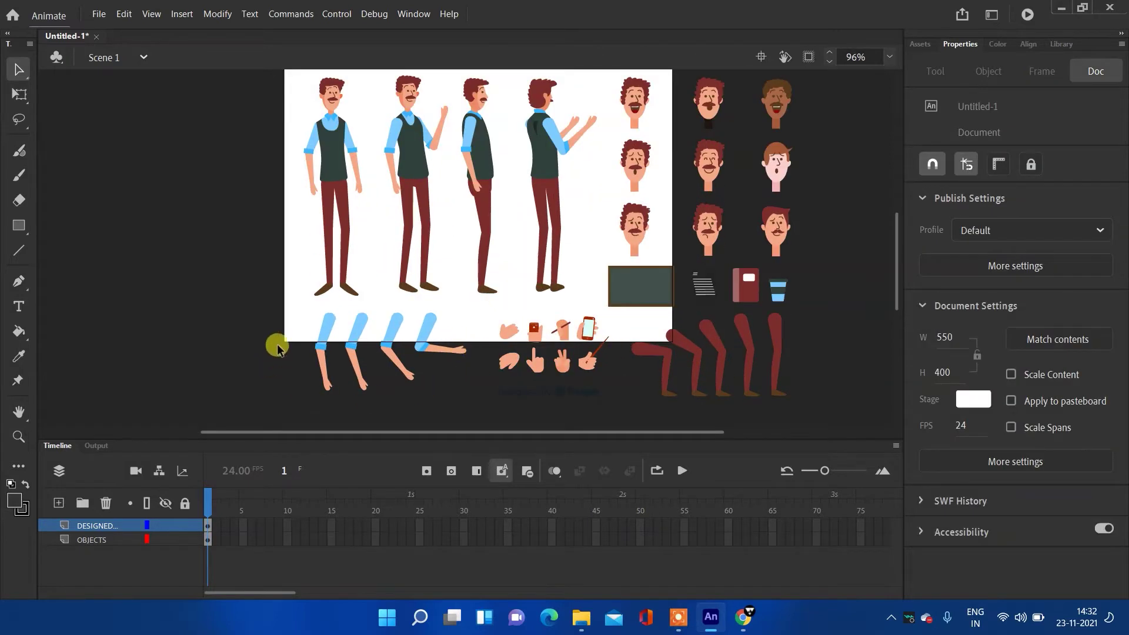
pyautogui.moveTo(241, 332); pyautogui.dragTo(453, 370)
pyautogui.click(192, 275)
pyautogui.moveTo(184, 194); pyautogui.dragTo(423, 186)
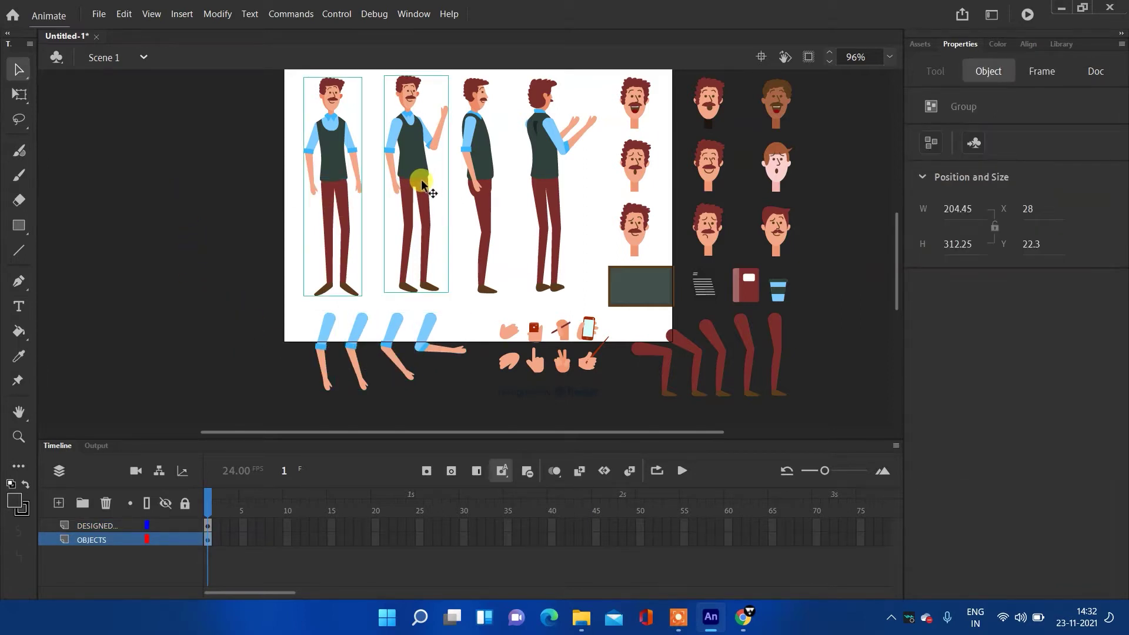
pyautogui.click(245, 174)
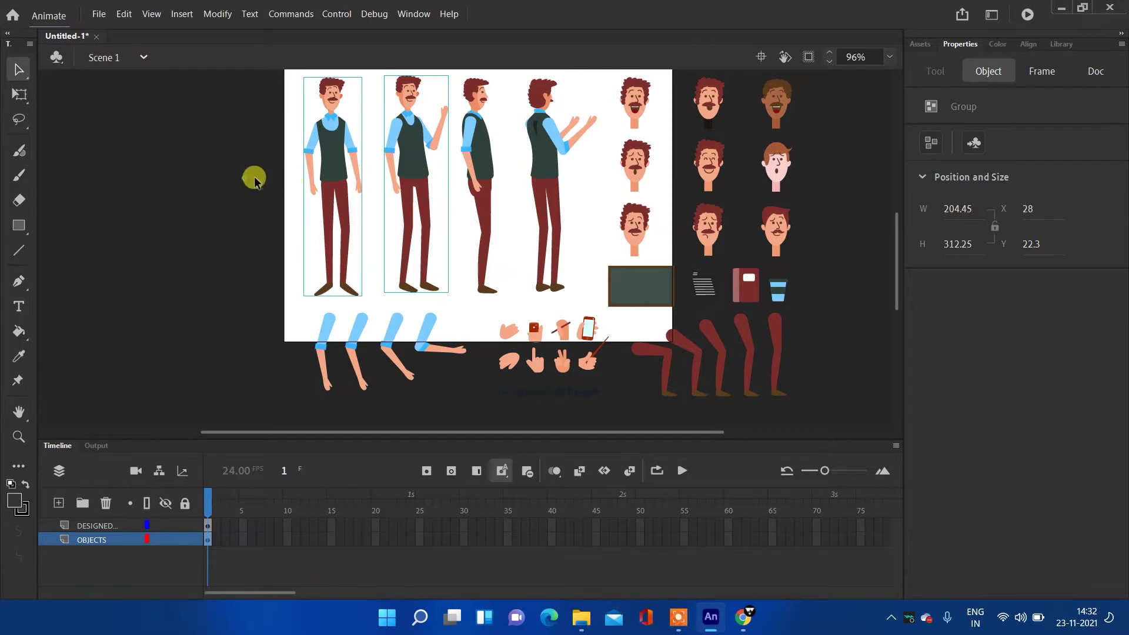
pyautogui.click(310, 261)
pyautogui.press('Delete')
pyautogui.click(486, 170)
pyautogui.press('Delete')
pyautogui.click(553, 177)
pyautogui.press('Delete')
# - Delete all the separate heads together with the blackboard, paper, book and cup
pyautogui.moveTo(563, 87); pyautogui.dragTo(852, 221)
pyautogui.press('Delete')
pyautogui.moveTo(585, 226); pyautogui.dragTo(839, 286)
pyautogui.press('Delete')
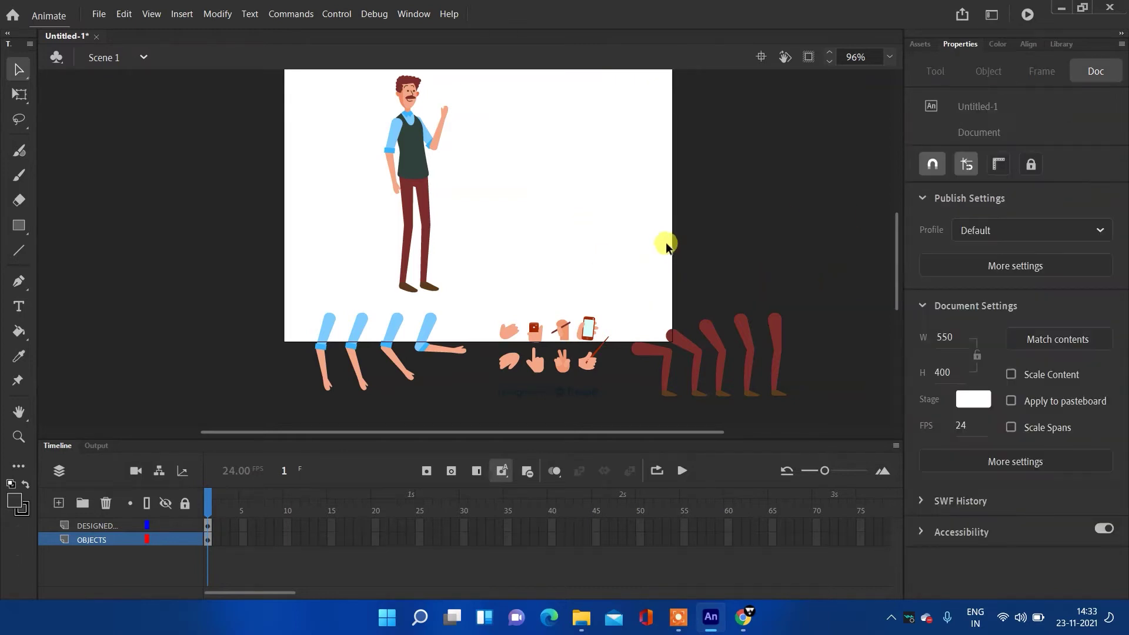
# - Remove the small hands and the Freepik credit text, and delete the DESIGNED BY FREEPIK layer
pyautogui.moveTo(589, 415); pyautogui.dragTo(595, 414)
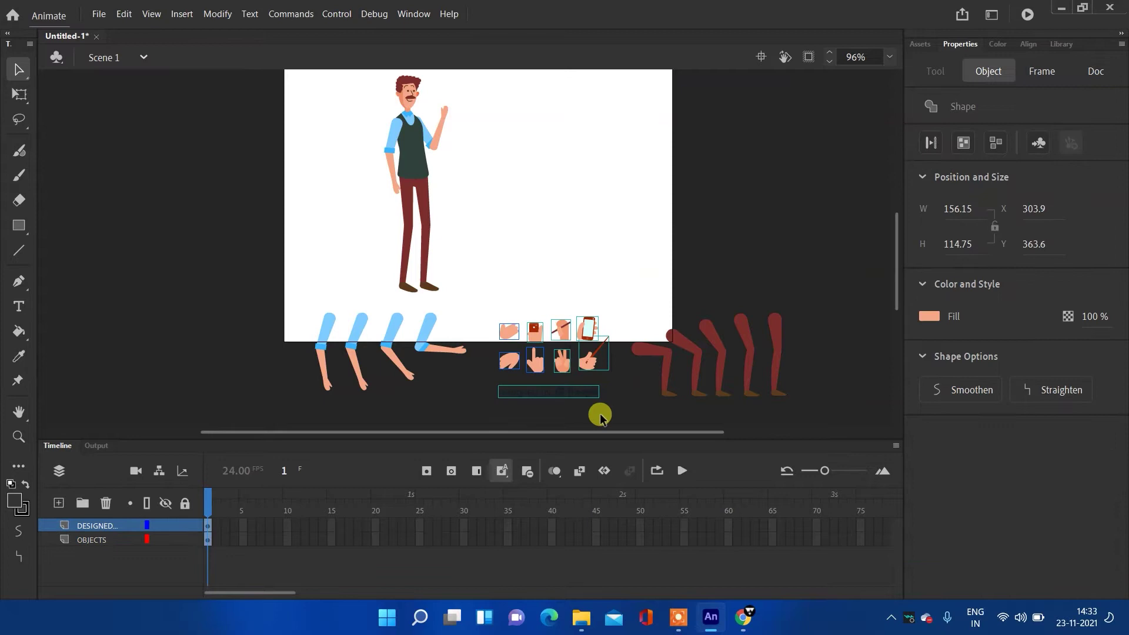
pyautogui.hotkey('ctrl', 'x')
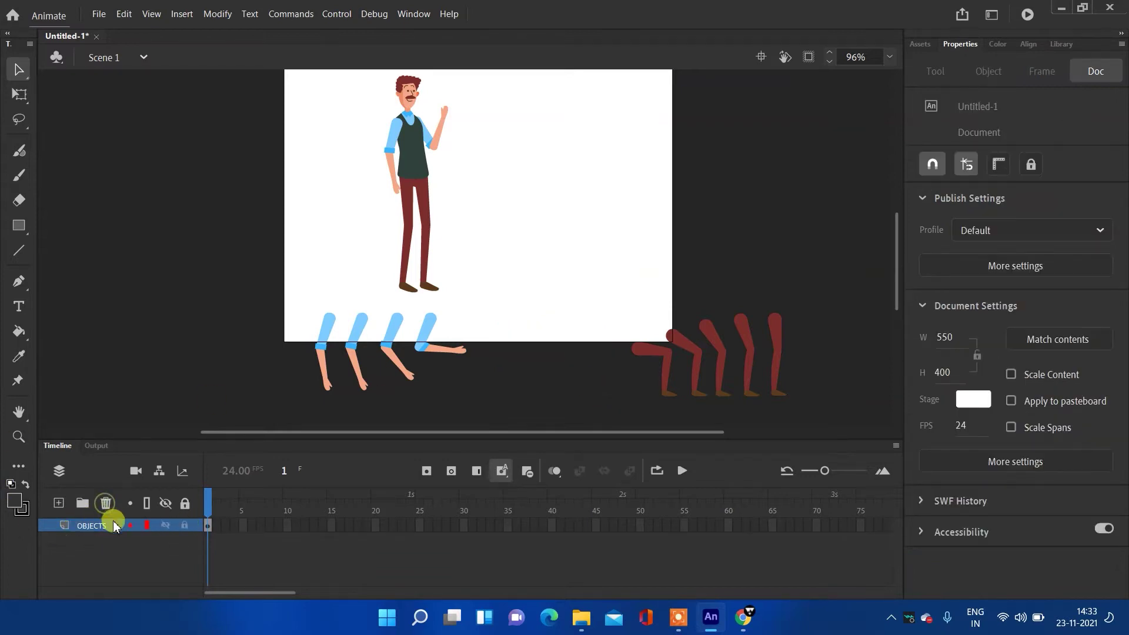
pyautogui.click(207, 524)
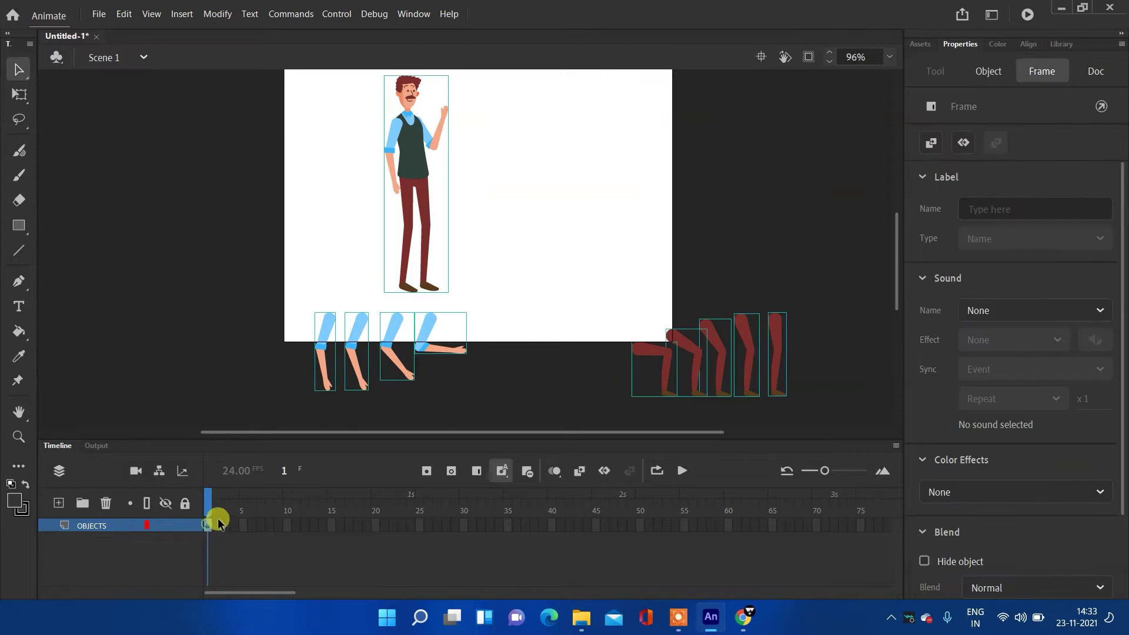
# - Move the five leg poses and the four arm poses onto the white stage beside the standing man
pyautogui.click(539, 420)
pyautogui.moveTo(851, 265); pyautogui.dragTo(631, 446)
pyautogui.moveTo(663, 358); pyautogui.dragTo(532, 298)
pyautogui.click(731, 216)
pyautogui.moveTo(231, 331); pyautogui.dragTo(488, 415)
pyautogui.moveTo(332, 340); pyautogui.dragTo(503, 146)
pyautogui.click(673, 181)
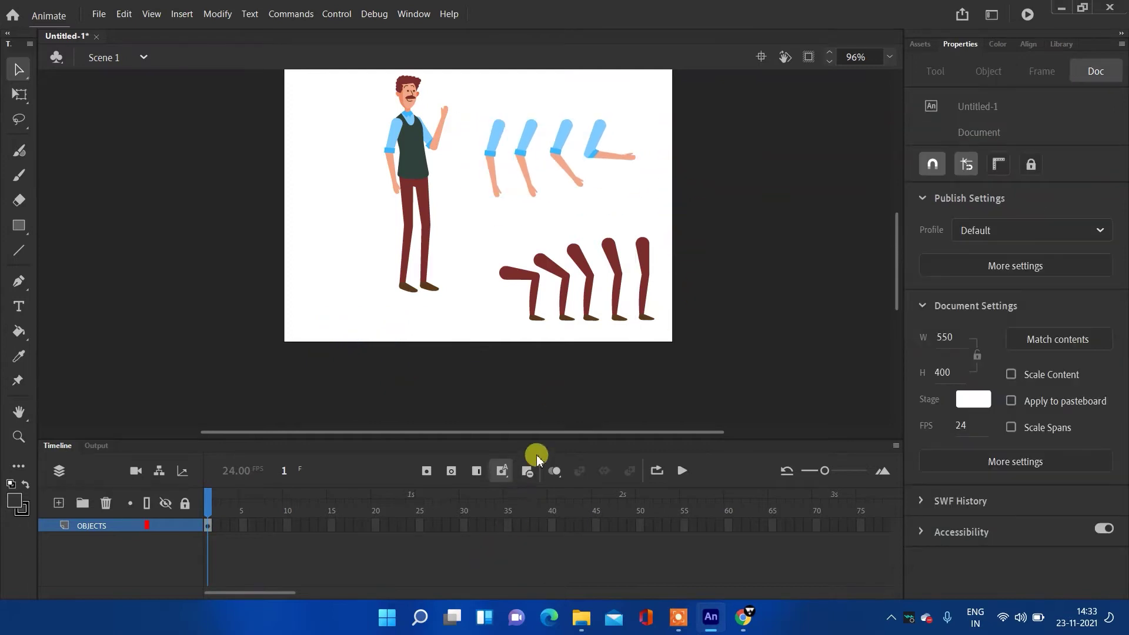
# - Convert the man and all the arm and leg pieces into one graphic symbol named walk carector
pyautogui.moveTo(536, 444); pyautogui.dragTo(536, 495)
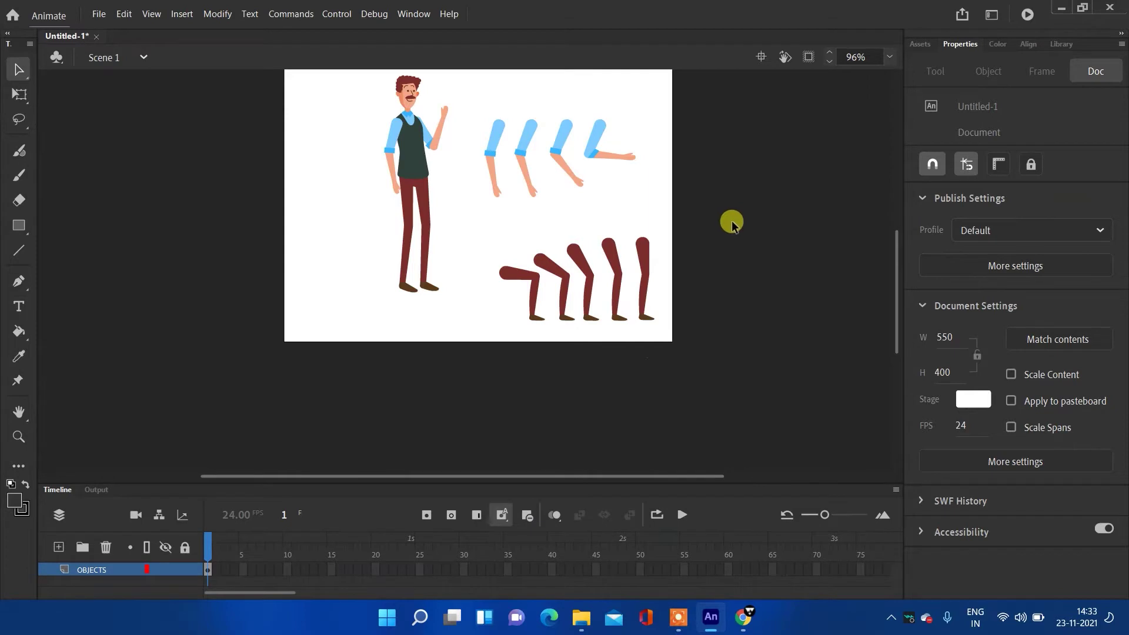
pyautogui.scroll(2, 738, 238)
pyautogui.click(889, 57)
pyautogui.click(909, 74)
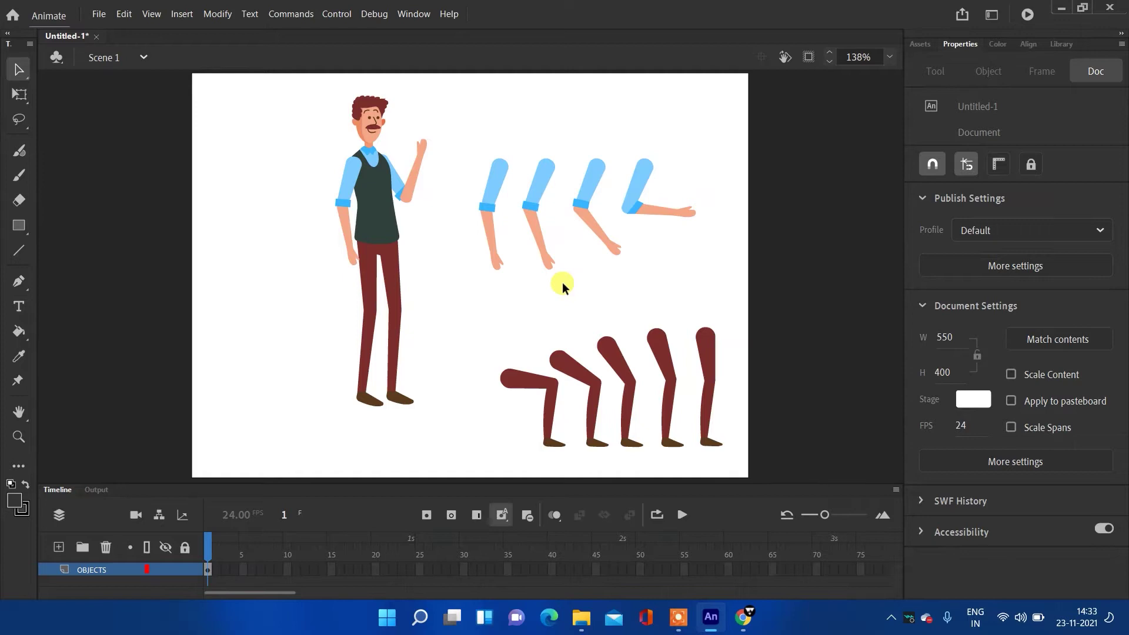
pyautogui.moveTo(237, 105); pyautogui.dragTo(772, 470)
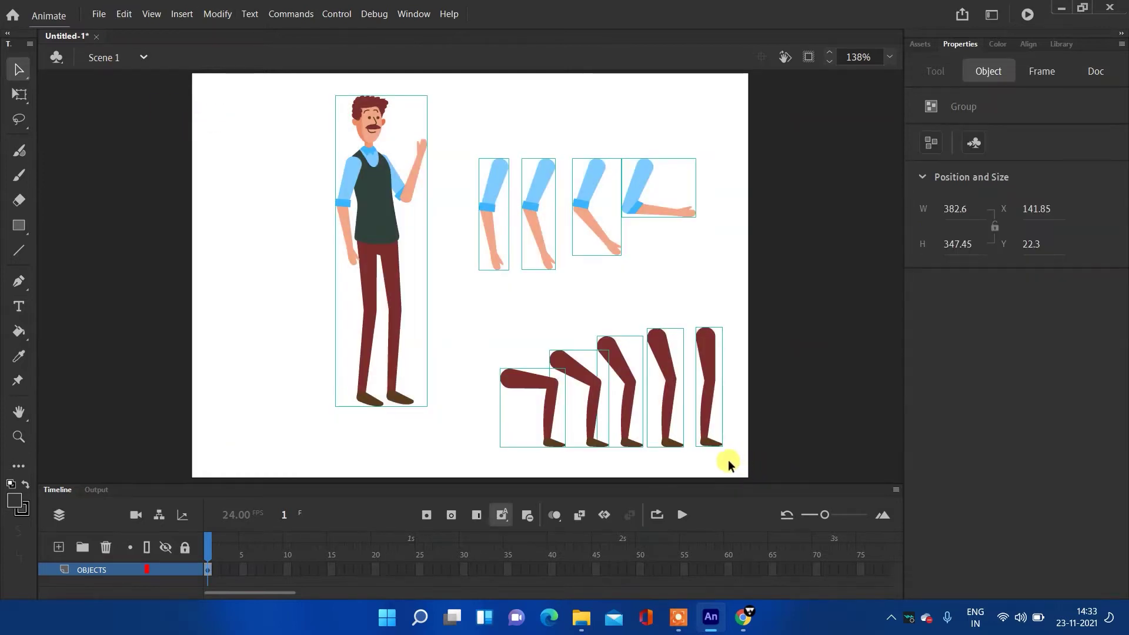
pyautogui.press('F8')
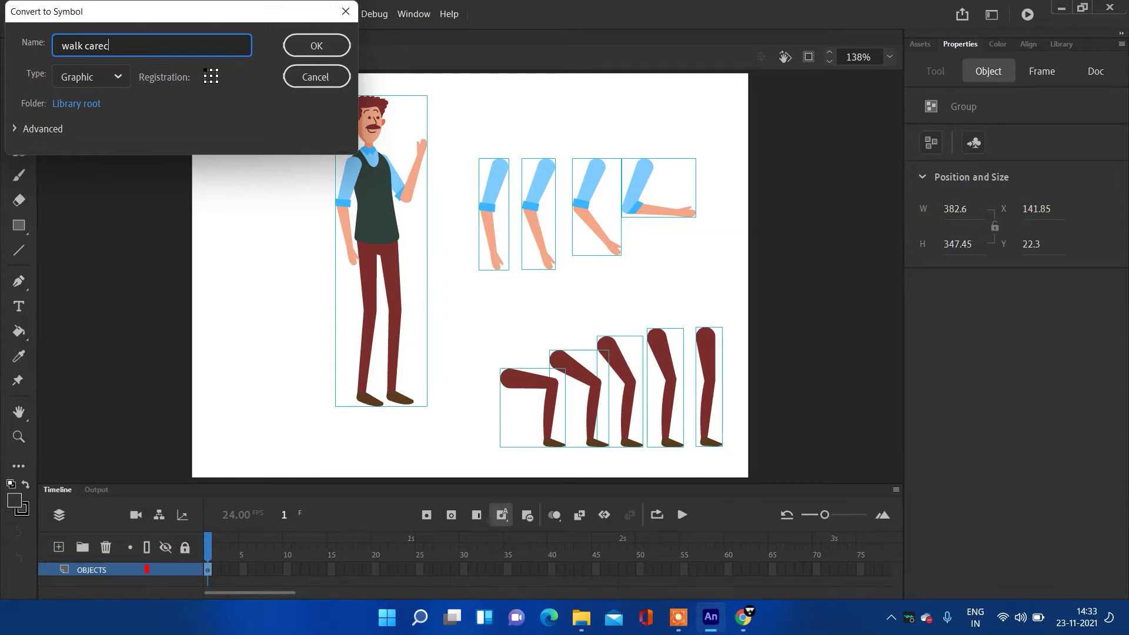
pyautogui.press('Return')
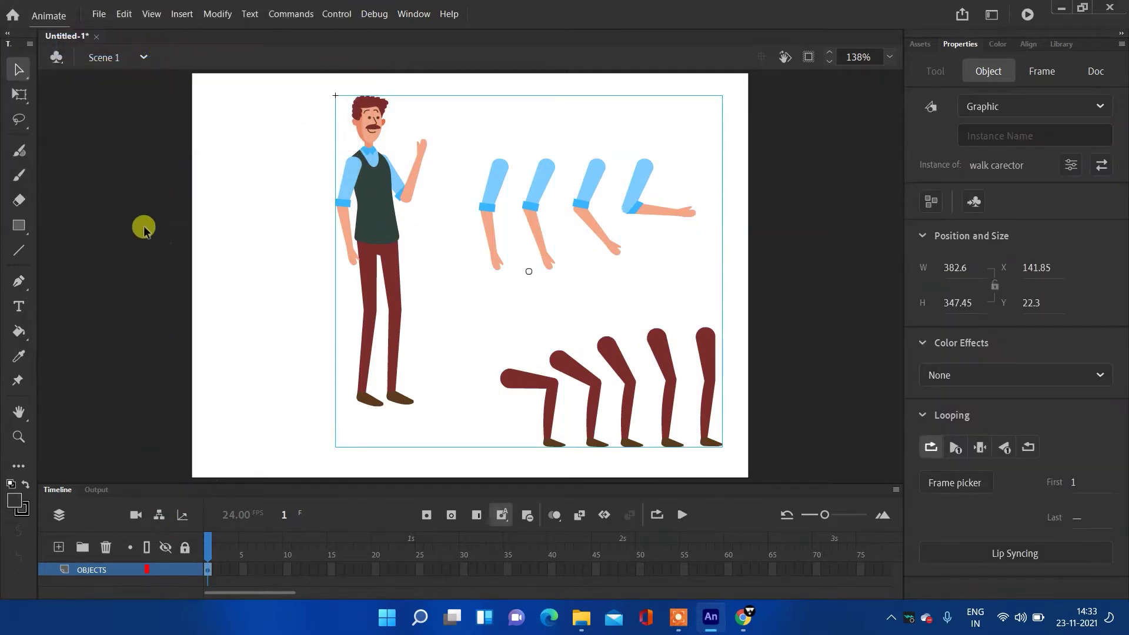
# - Open the walk carector symbol for editing and enlarge the timeline area below the stage
pyautogui.click(97, 218)
pyautogui.doubleClick(376, 200)
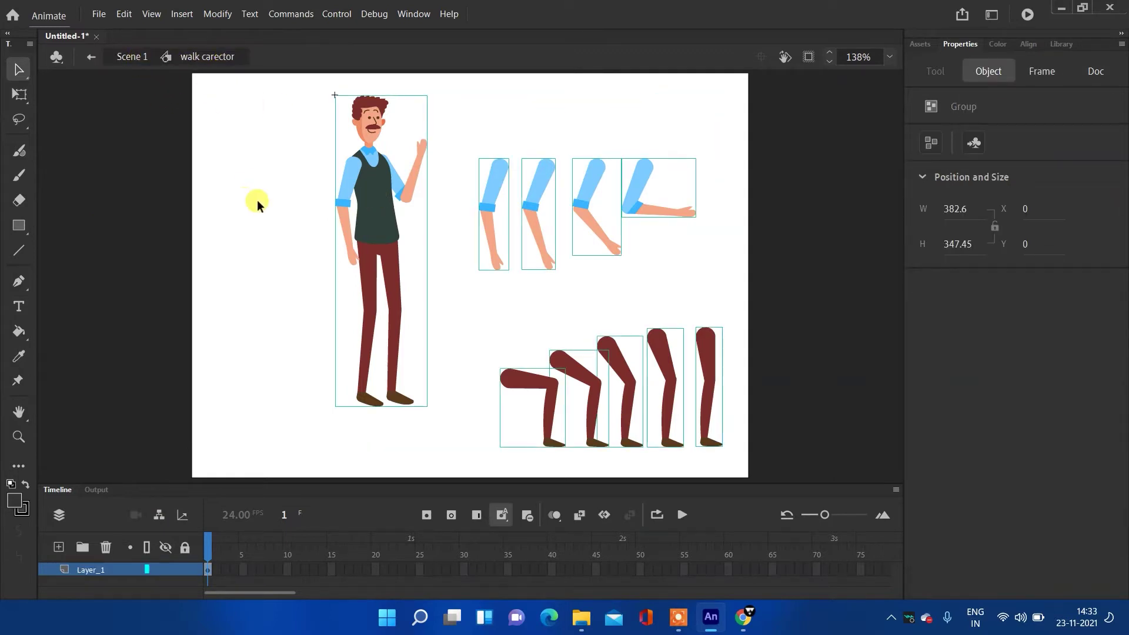
pyautogui.moveTo(496, 481); pyautogui.dragTo(493, 398)
pyautogui.doubleClick(492, 398)
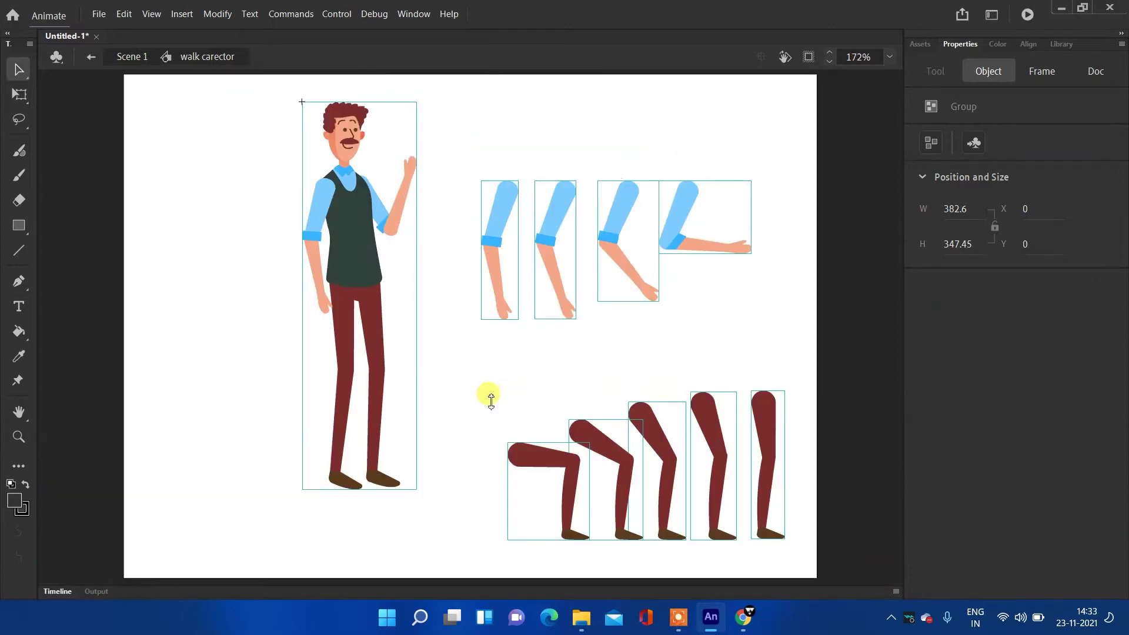
pyautogui.click(64, 591)
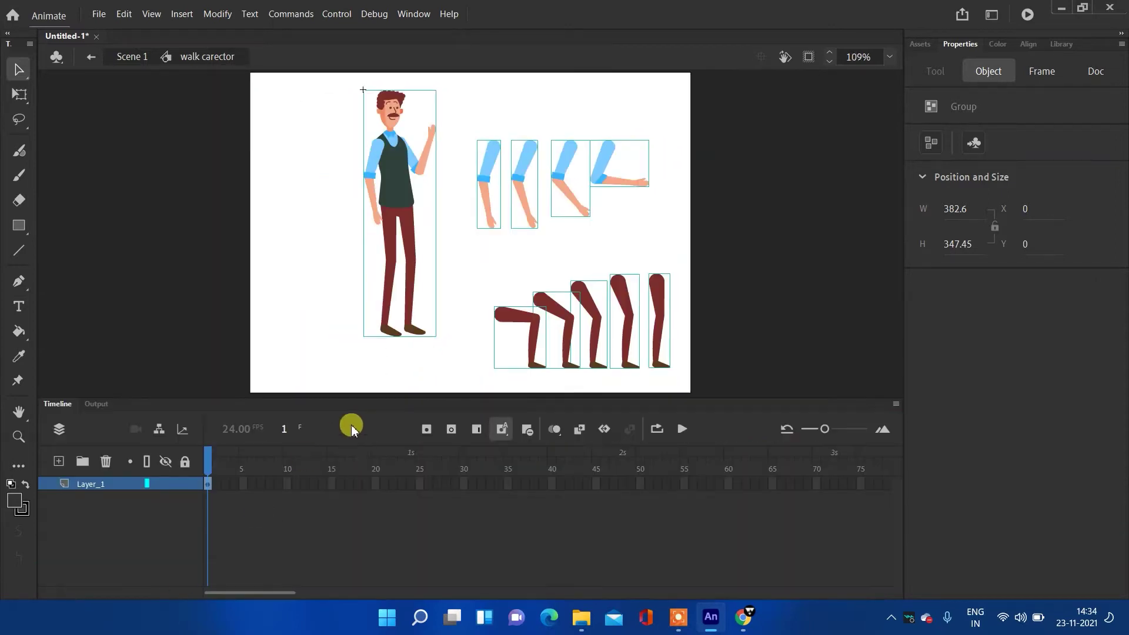
# - Switch to Chrome and replace the Freepik and boy character search tabs with a single new tab
pyautogui.moveTo(363, 398); pyautogui.dragTo(365, 420)
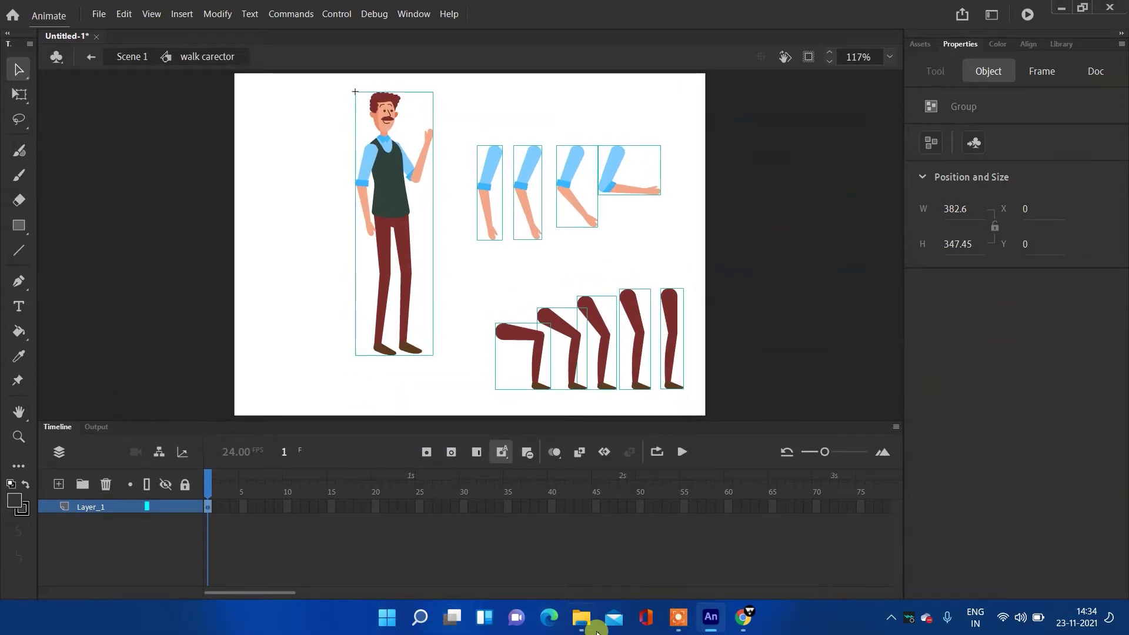
pyautogui.click(698, 596)
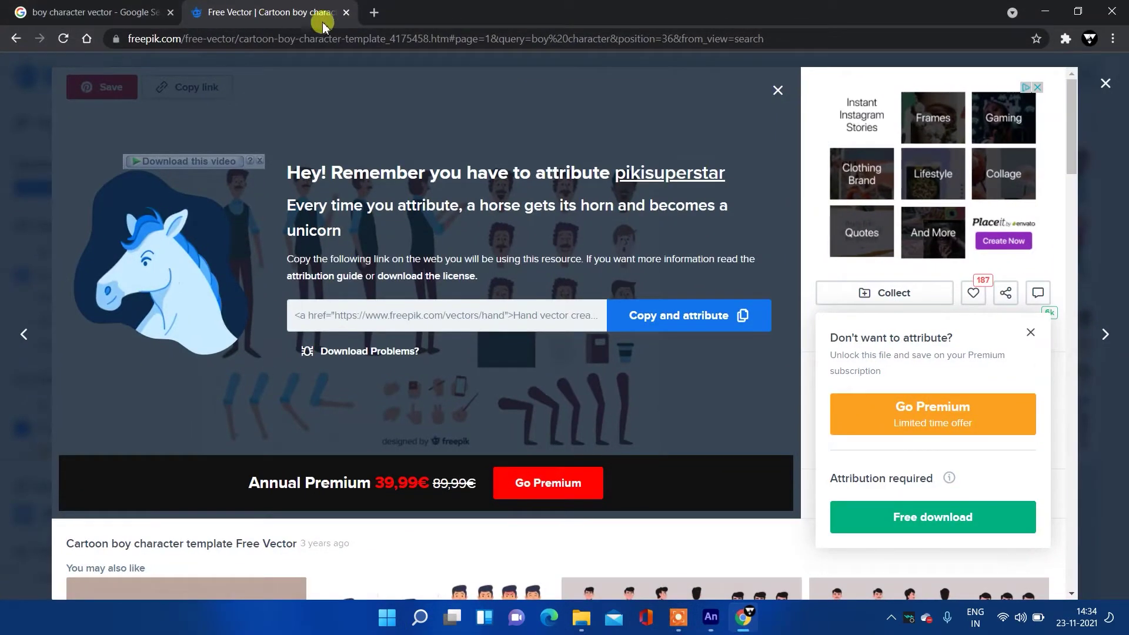
pyautogui.click(374, 12)
pyautogui.click(346, 12)
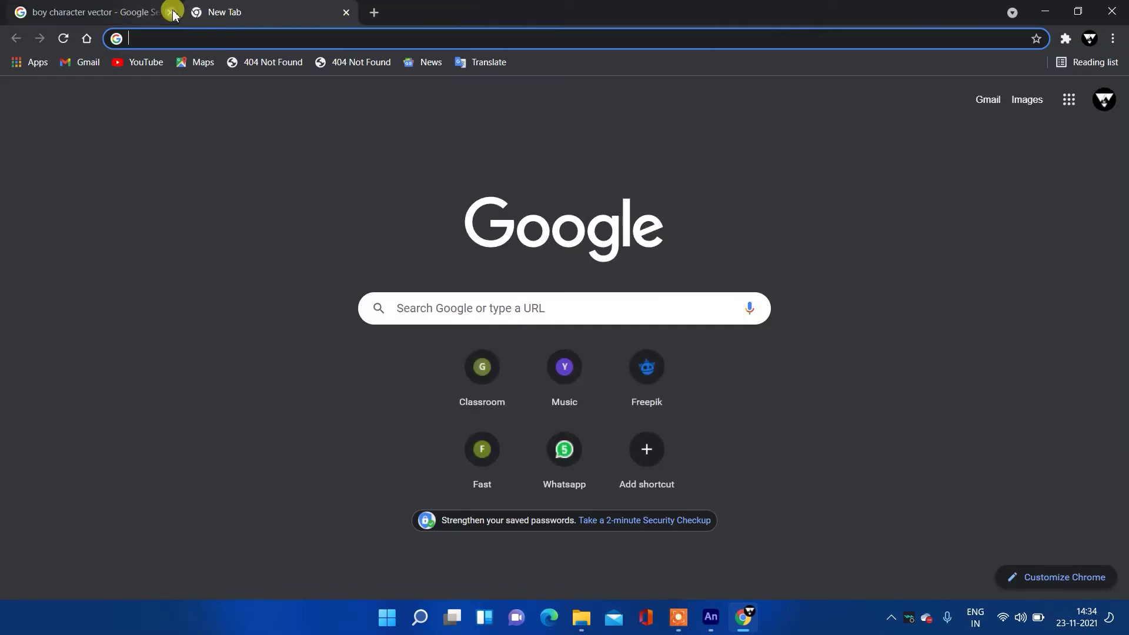
pyautogui.click(170, 12)
# - Search Google for "walk cycle" and show the image results
pyautogui.click(445, 317)
pyautogui.write('w')
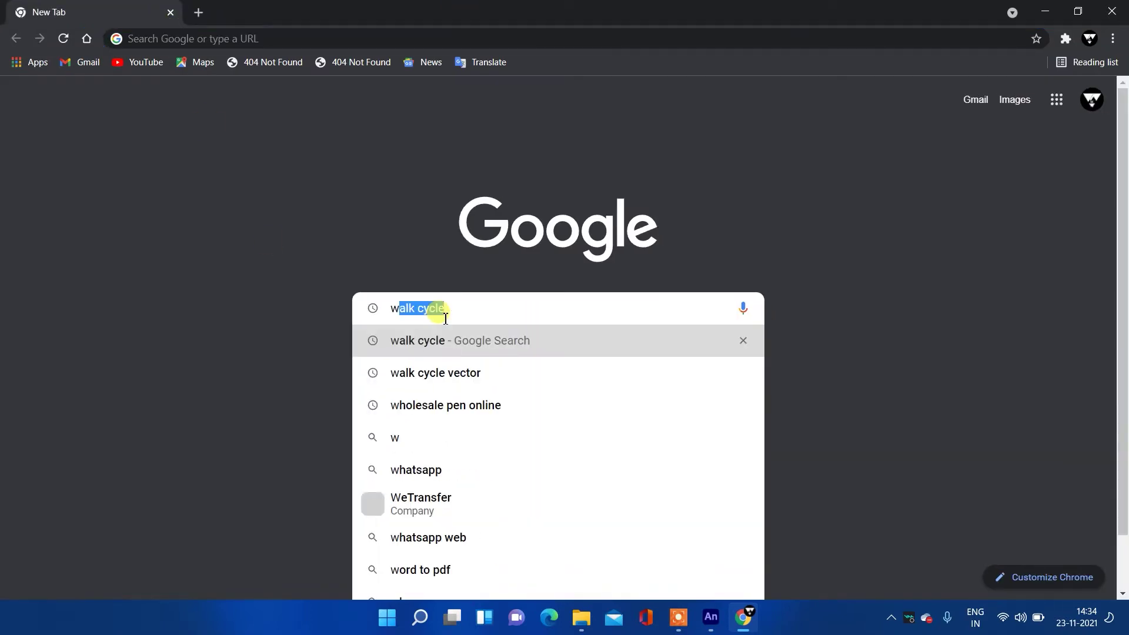
pyautogui.write('alk cycle')
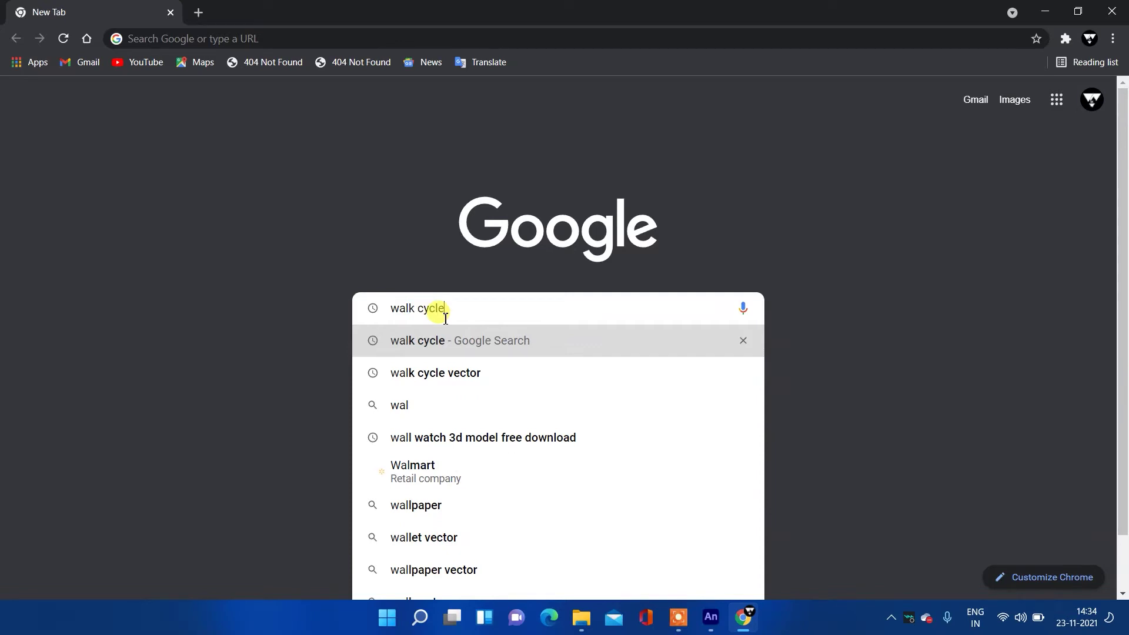
pyautogui.press('Return')
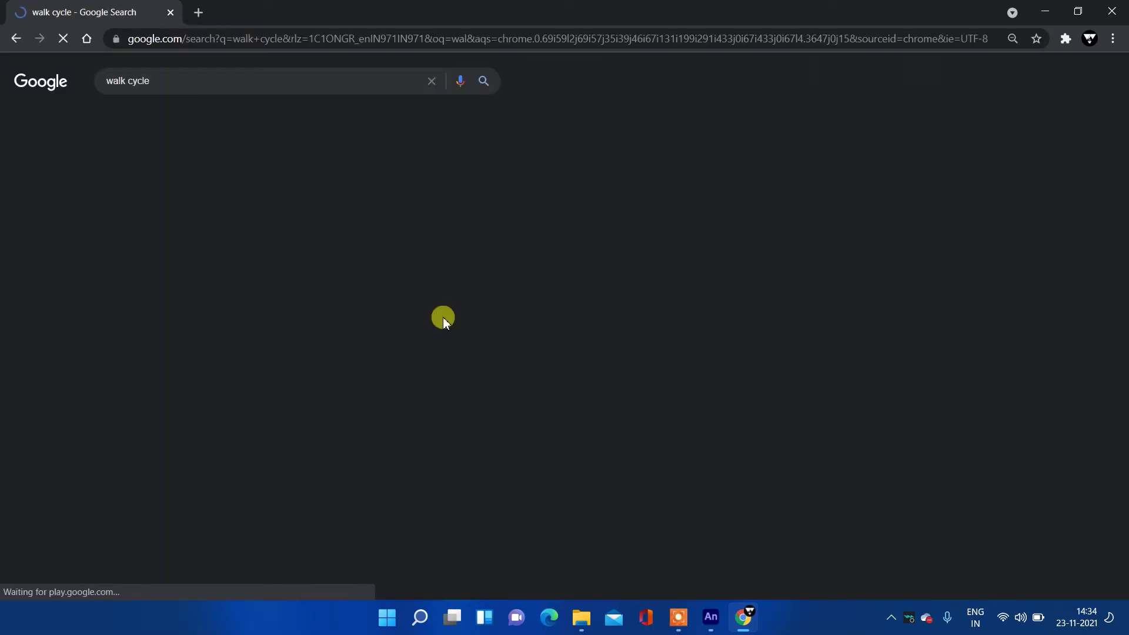
pyautogui.click(167, 116)
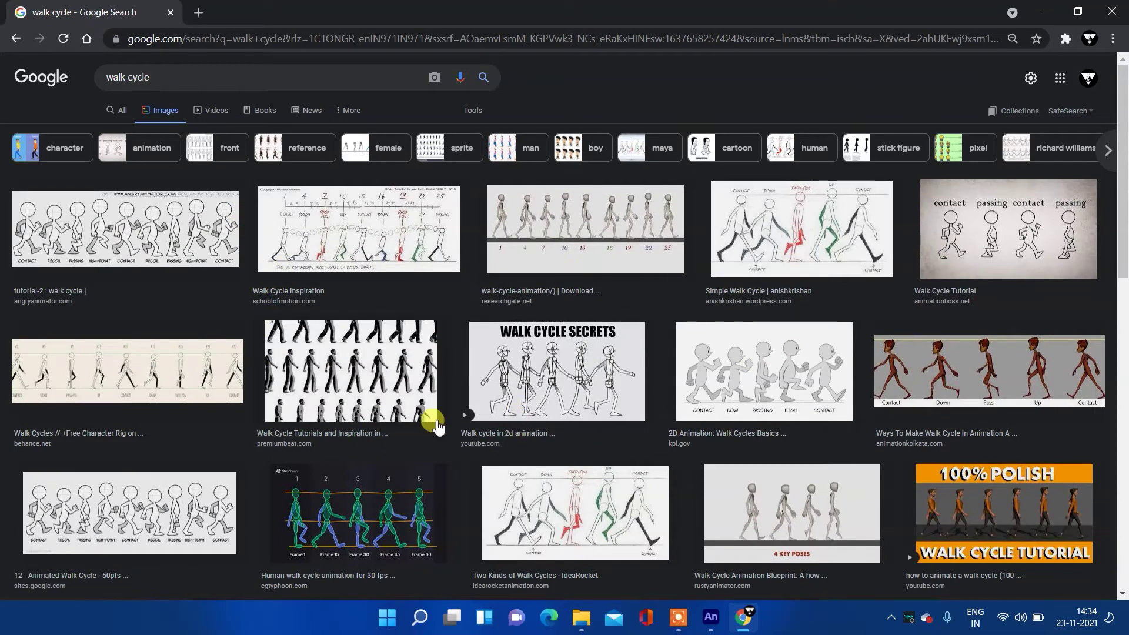
# - Preview the stick-figure walk cycle images from IdeaRocket, Animation Strategies and anishkrishan, and return to the Animation Strategies one
pyautogui.click(568, 505)
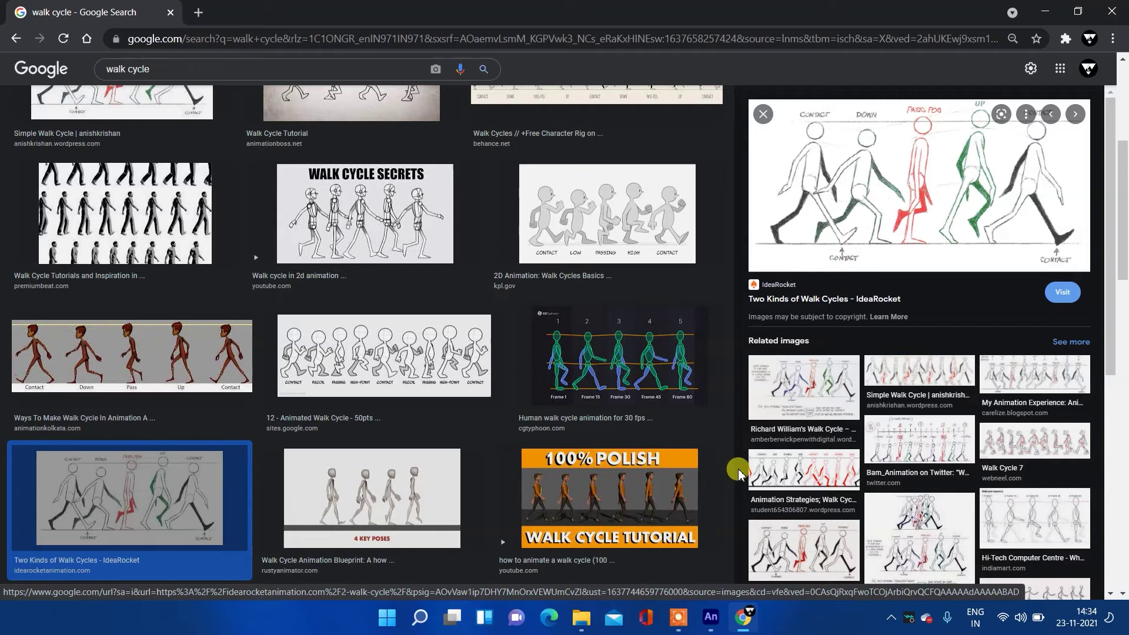
pyautogui.click(807, 479)
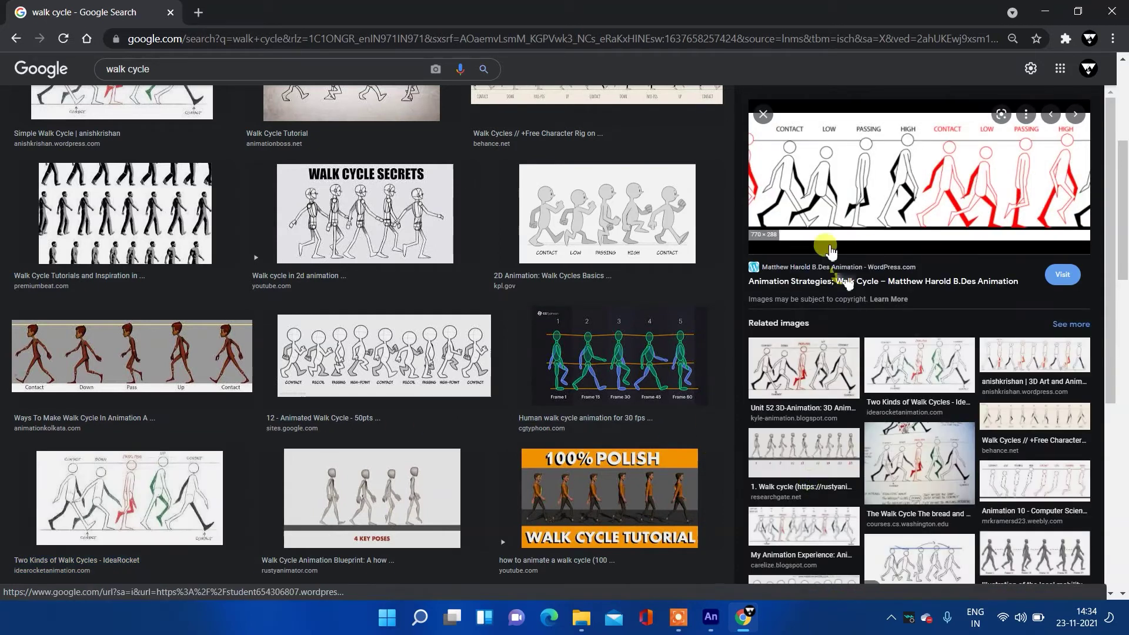
pyautogui.click(1006, 363)
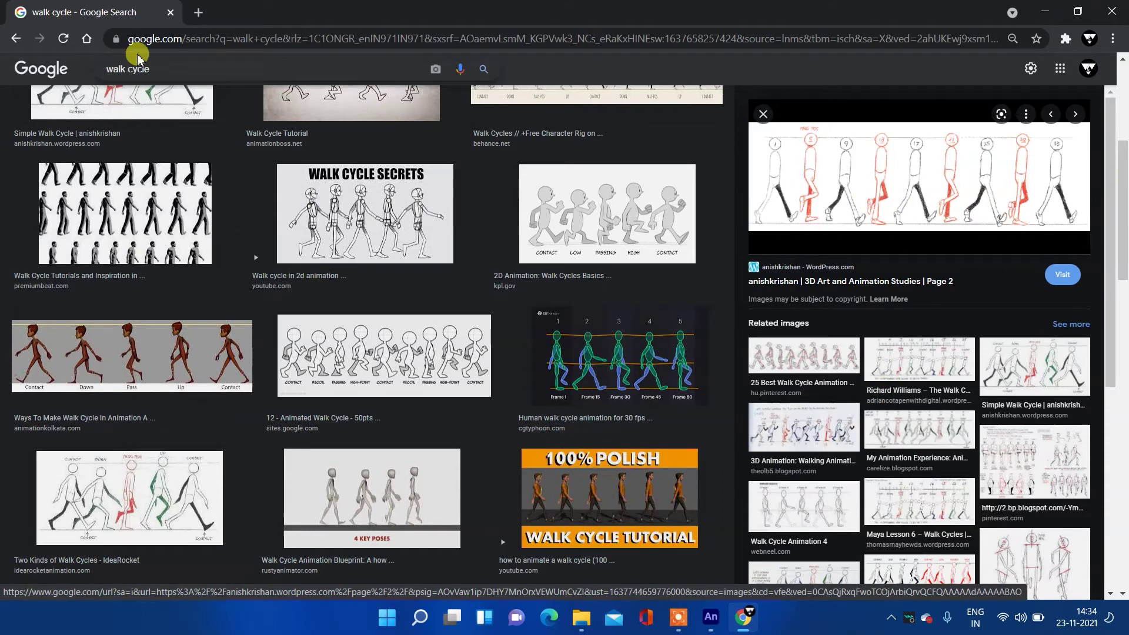
pyautogui.click(15, 40)
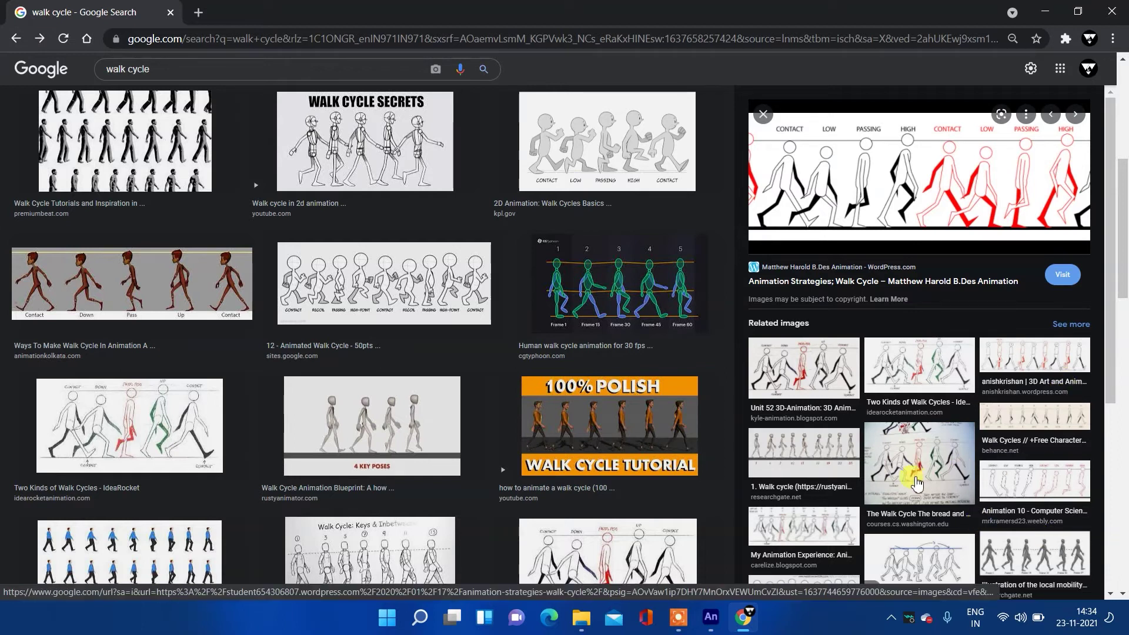
# - Browse further walk cycle results and select the black-and-red contact, low, passing, high pose sheet among them
pyautogui.scroll(-3, 903, 470)
pyautogui.scroll(-4, 461, 423)
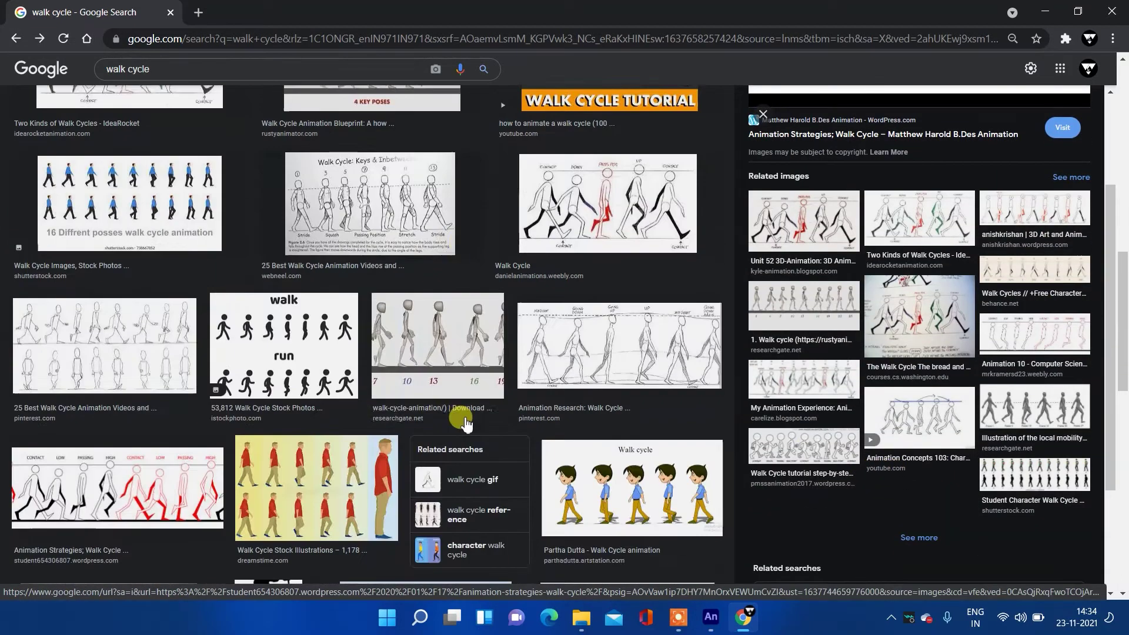
pyautogui.scroll(-4, 464, 422)
pyautogui.scroll(-4, 465, 422)
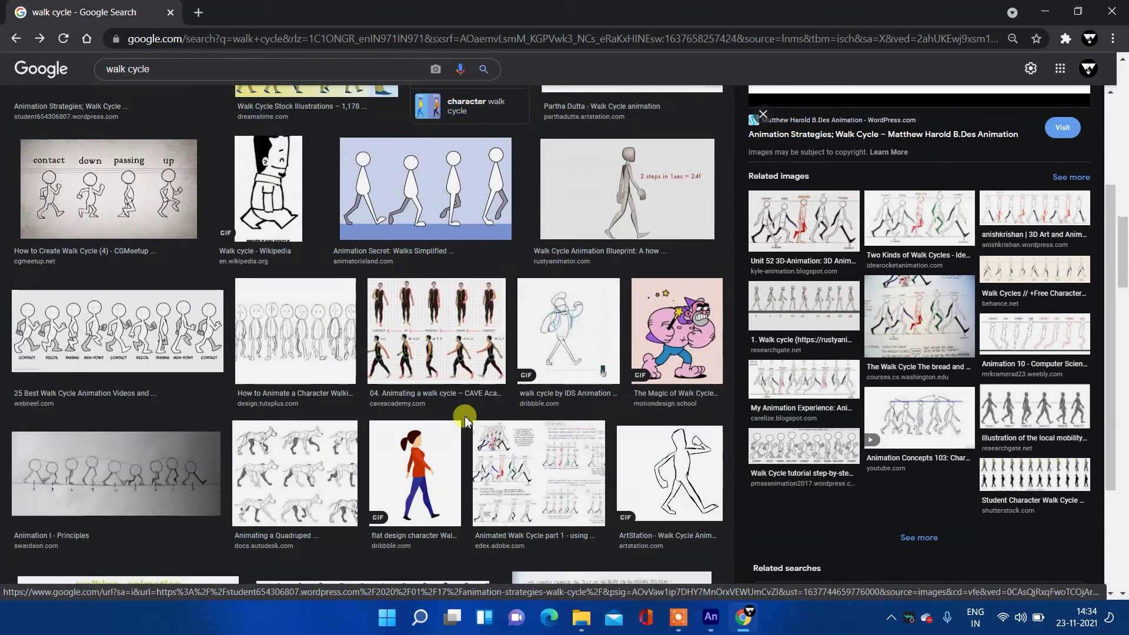
pyautogui.scroll(4, 464, 422)
pyautogui.click(114, 302)
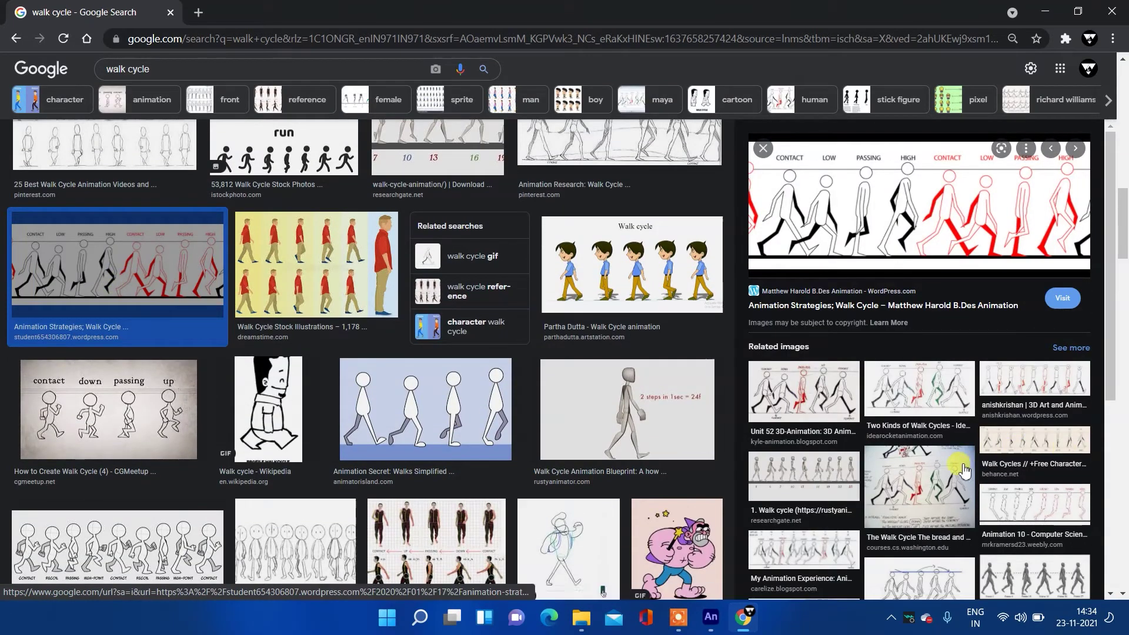
# - Preview the iStock businessman walk cycle sequence and the Dreamstime "walking animation" sheet of the bearded man
pyautogui.scroll(-3, 962, 469)
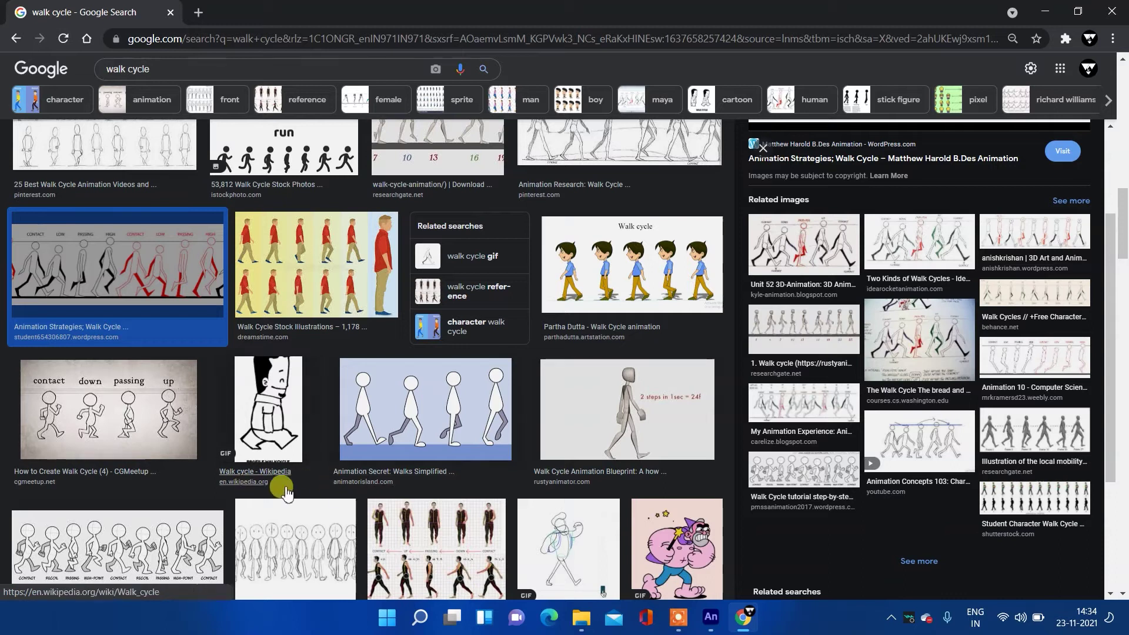
pyautogui.scroll(-5, 328, 486)
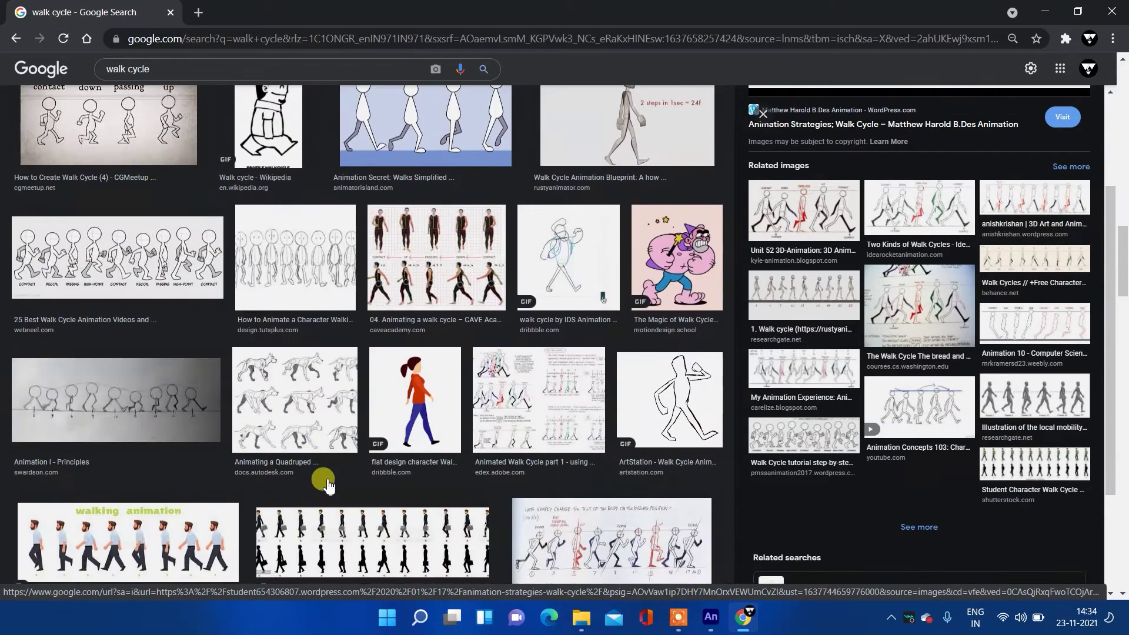
pyautogui.scroll(-1, 328, 486)
pyautogui.click(398, 493)
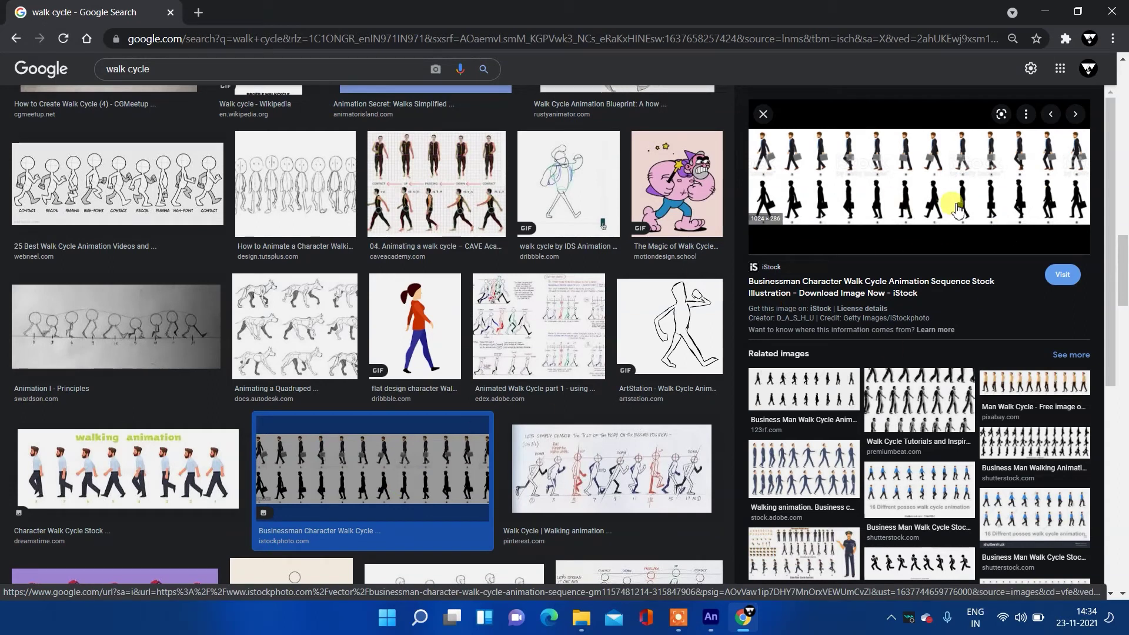
pyautogui.scroll(-2, 547, 385)
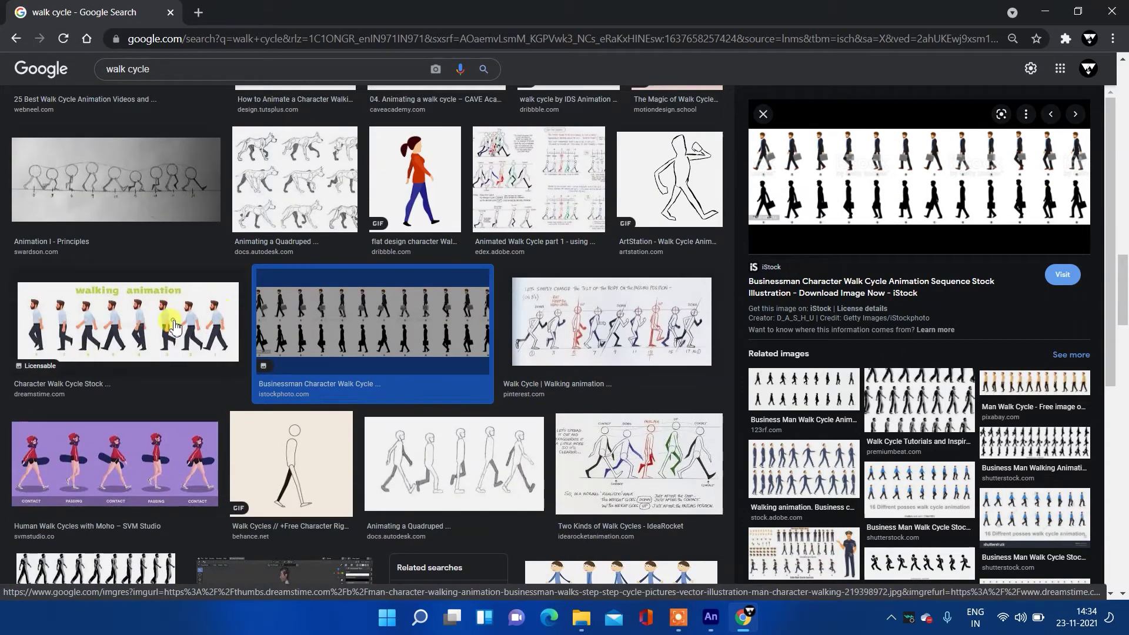
pyautogui.click(185, 341)
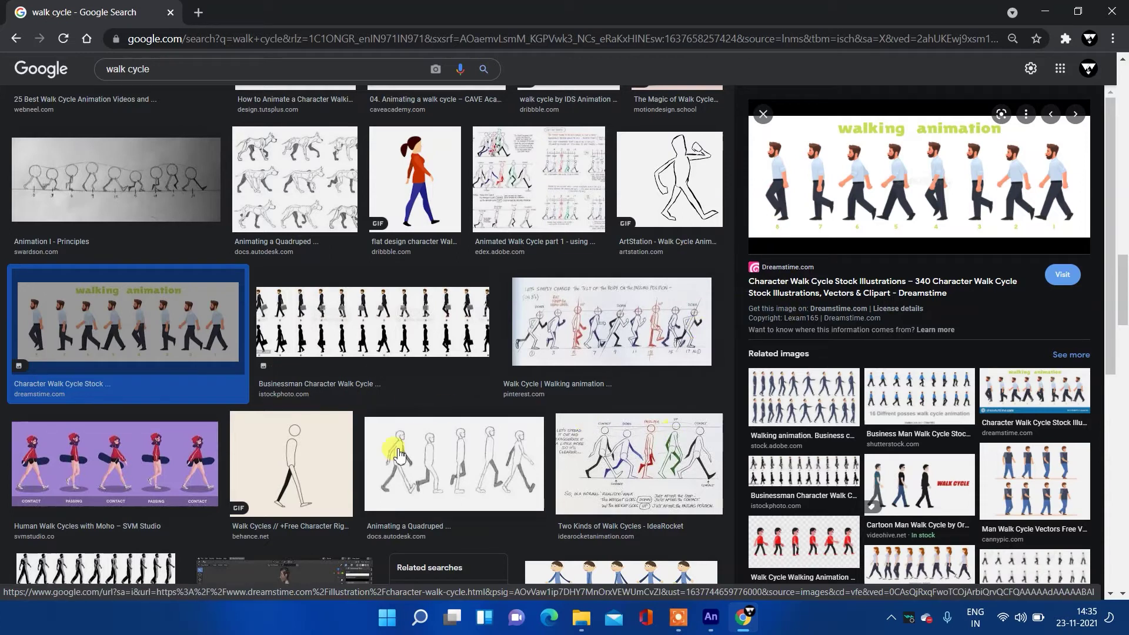
# - Preview the Dreamstime walk cycle of a man in a white T-shirt on a light blue background as the reference image
pyautogui.scroll(-6, 283, 454)
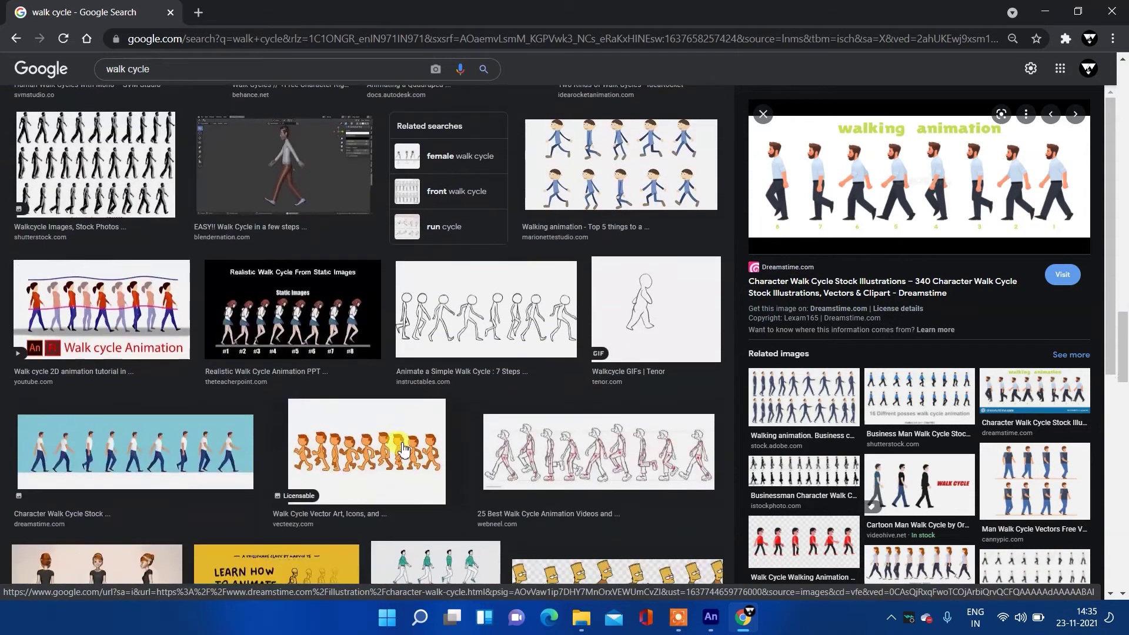
pyautogui.scroll(-3, 403, 450)
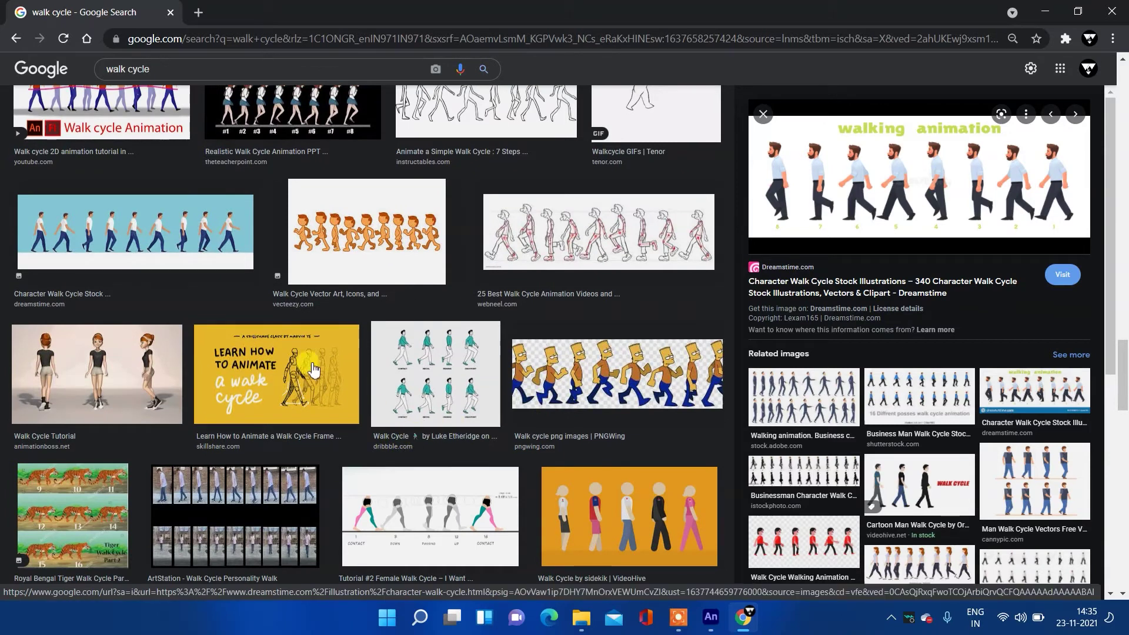
pyautogui.click(189, 247)
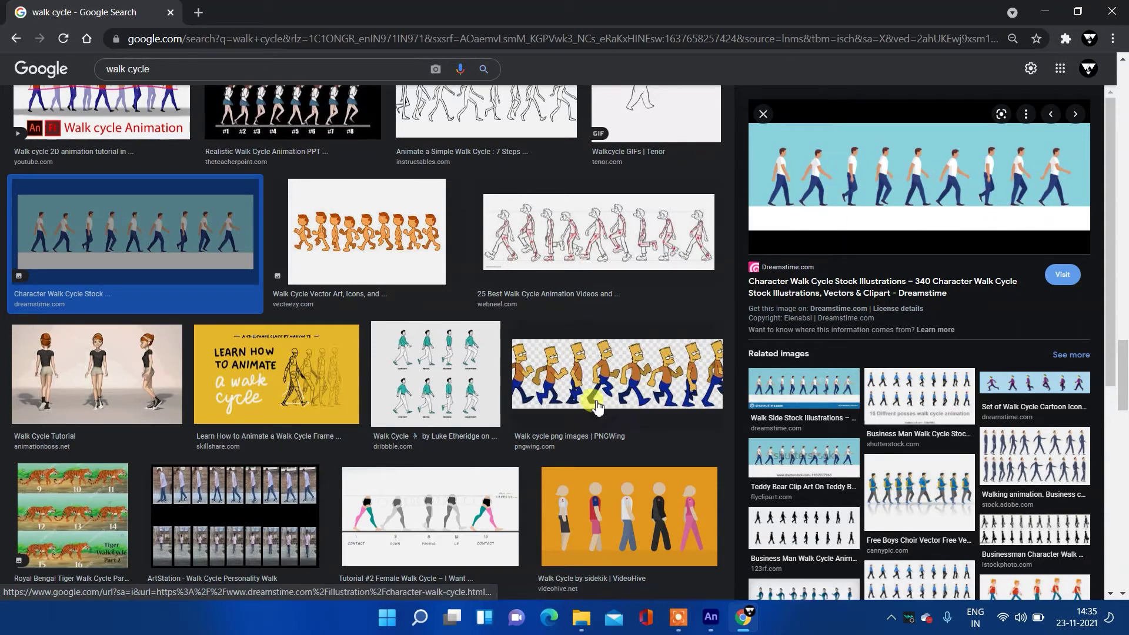
pyautogui.scroll(-10, 181, 512)
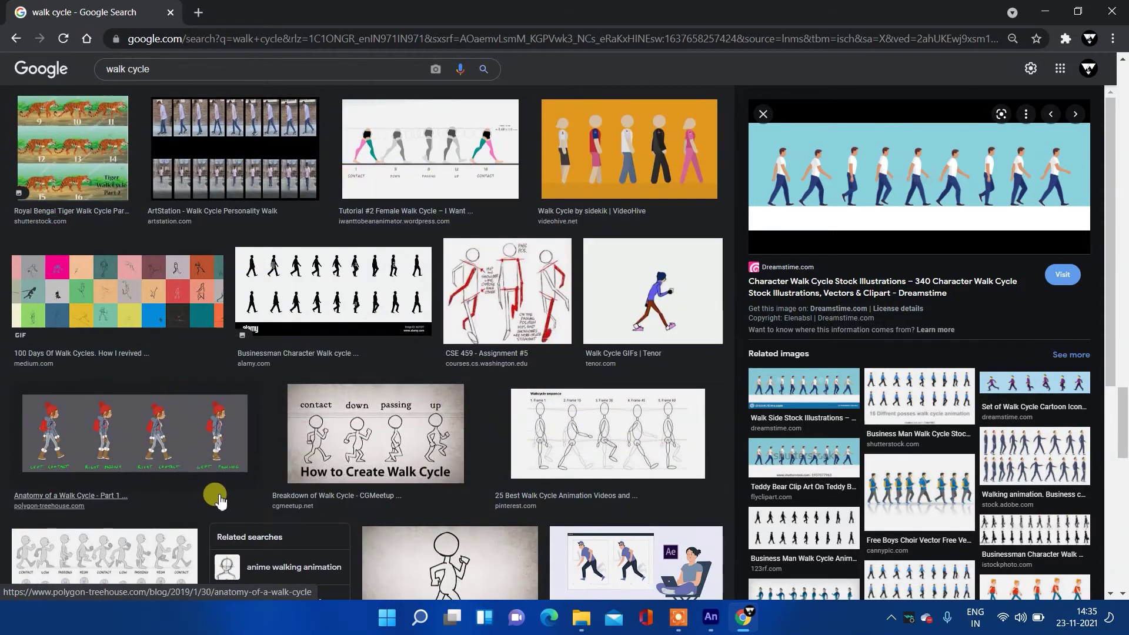
pyautogui.scroll(10, 370, 497)
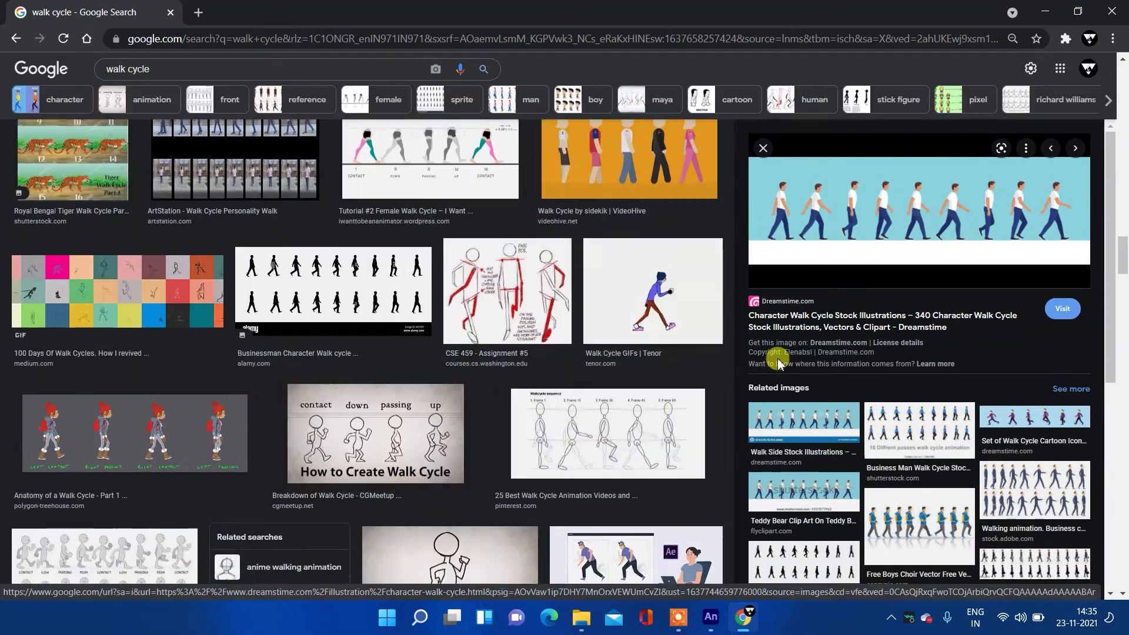
pyautogui.scroll(-15, 499, 312)
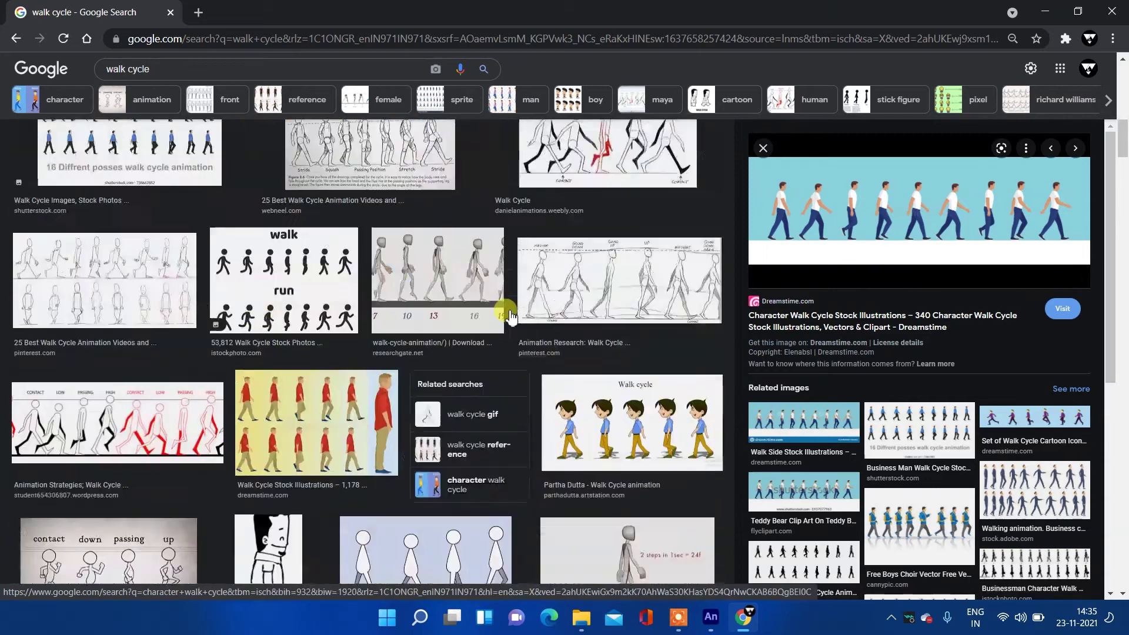
pyautogui.scroll(5, 510, 324)
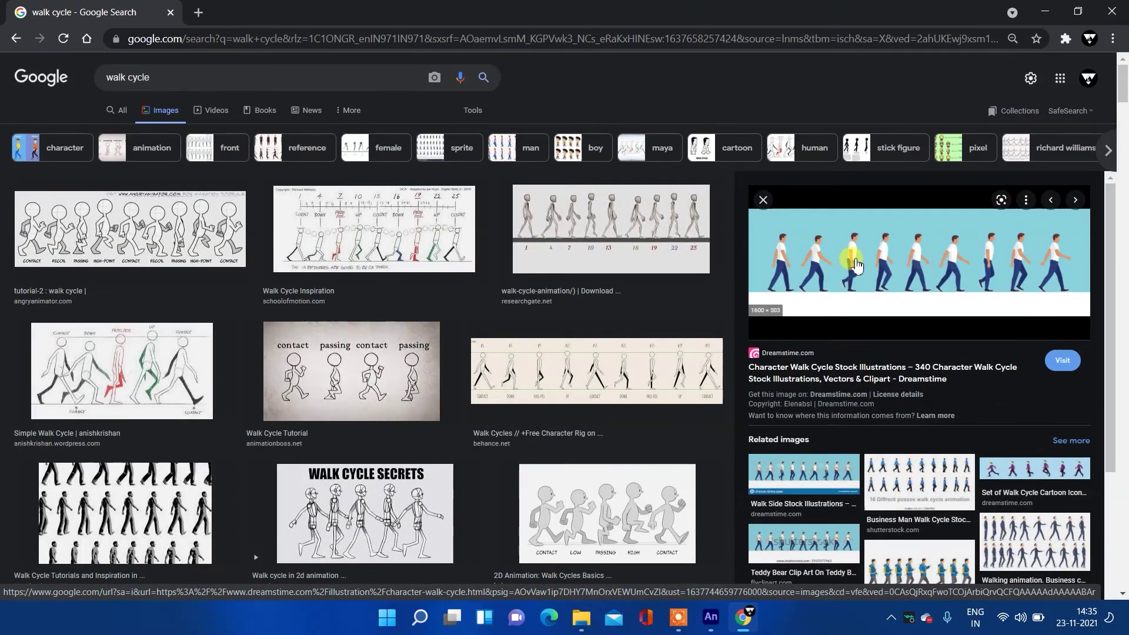
# - Start saving the previewed walk cycle image as a JPEG, with New Volume (D:) as the destination drive
pyautogui.rightClick(867, 259)
pyautogui.click(911, 427)
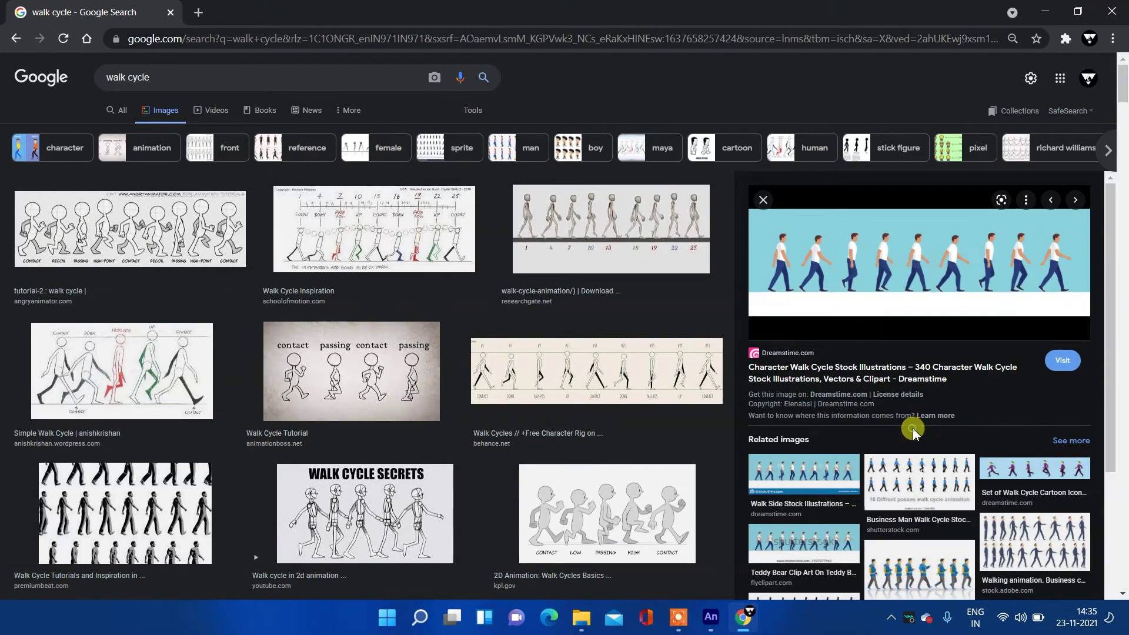
pyautogui.scroll(2, 83, 156)
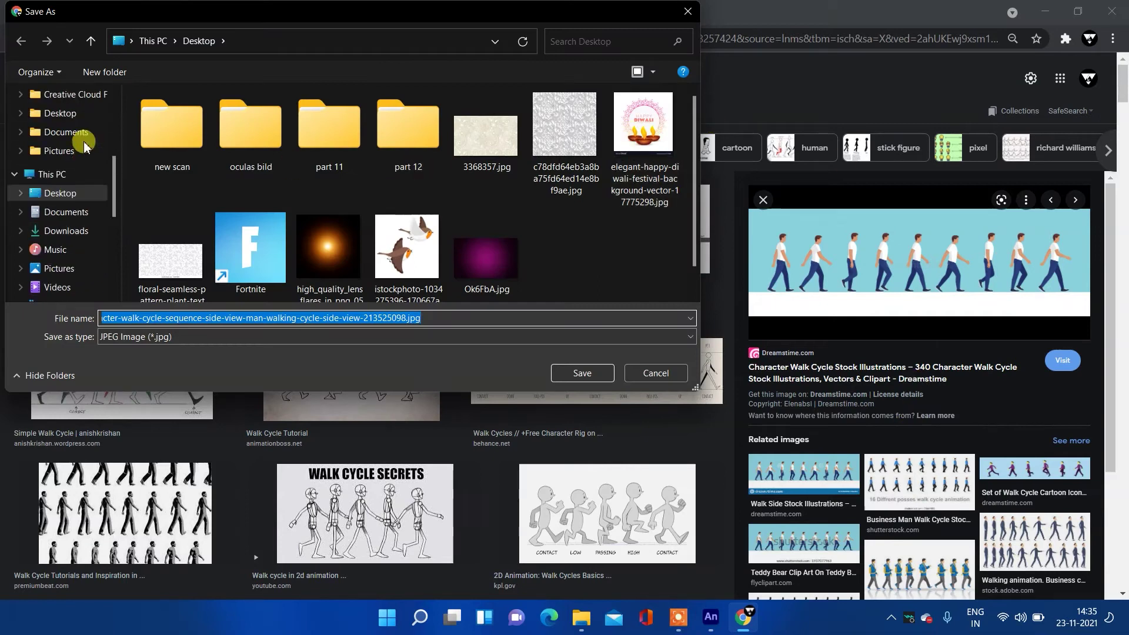
pyautogui.scroll(4, 76, 197)
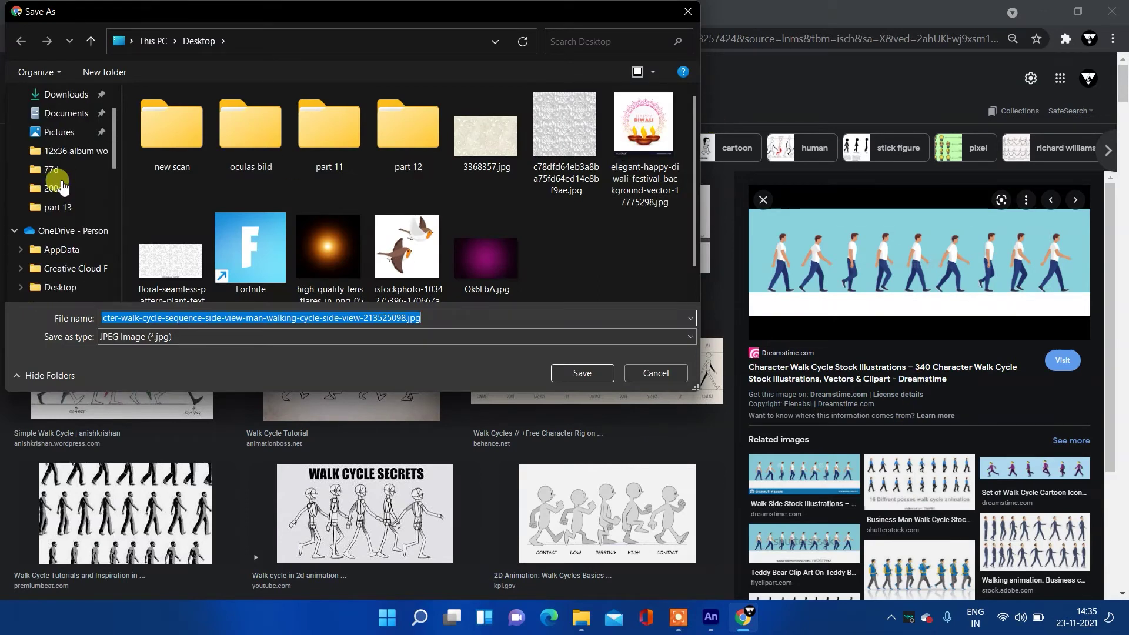
pyautogui.scroll(-4, 69, 199)
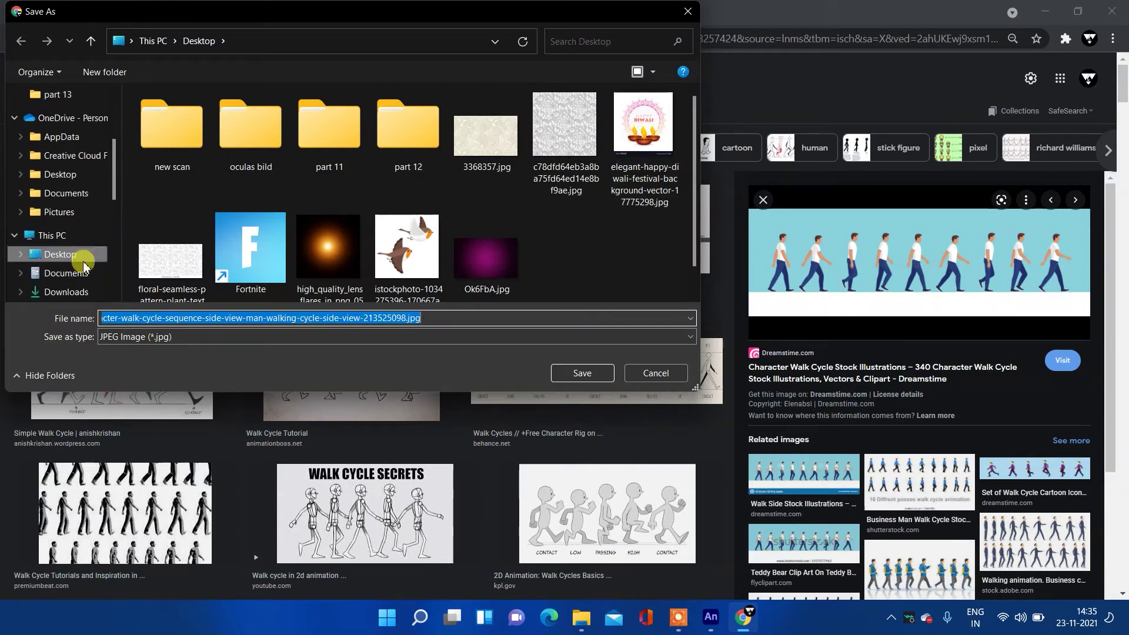
pyautogui.click(53, 235)
pyautogui.doubleClick(418, 267)
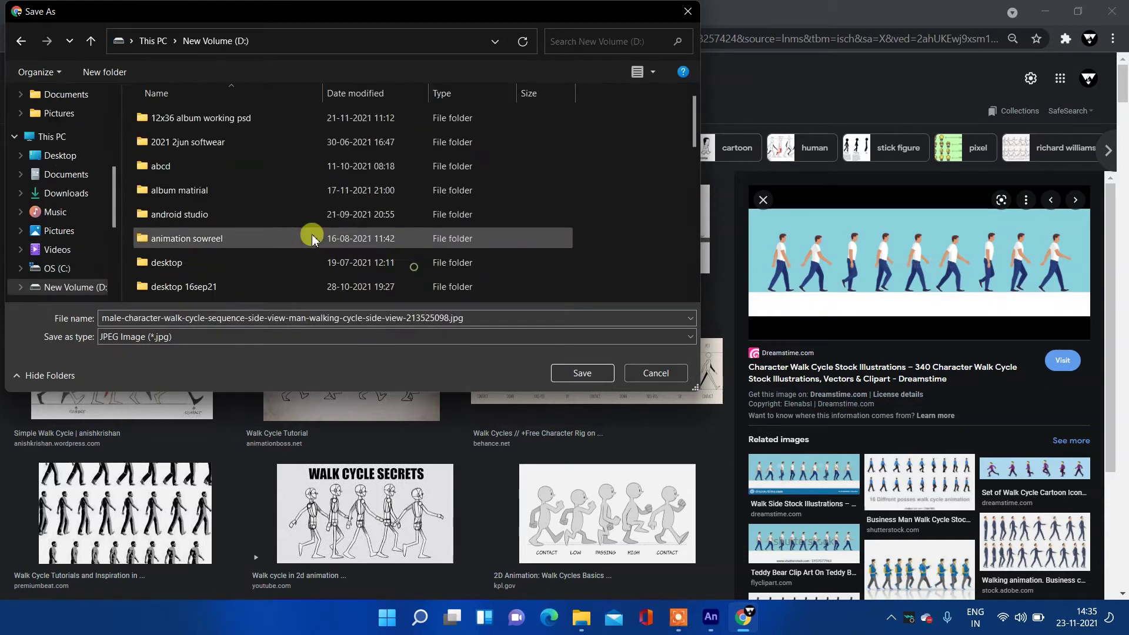
# - Choose the part 13 folder on the D: drive as the save location for the reference image
pyautogui.scroll(-5, 329, 238)
pyautogui.scroll(-3, 259, 231)
pyautogui.scroll(4, 330, 213)
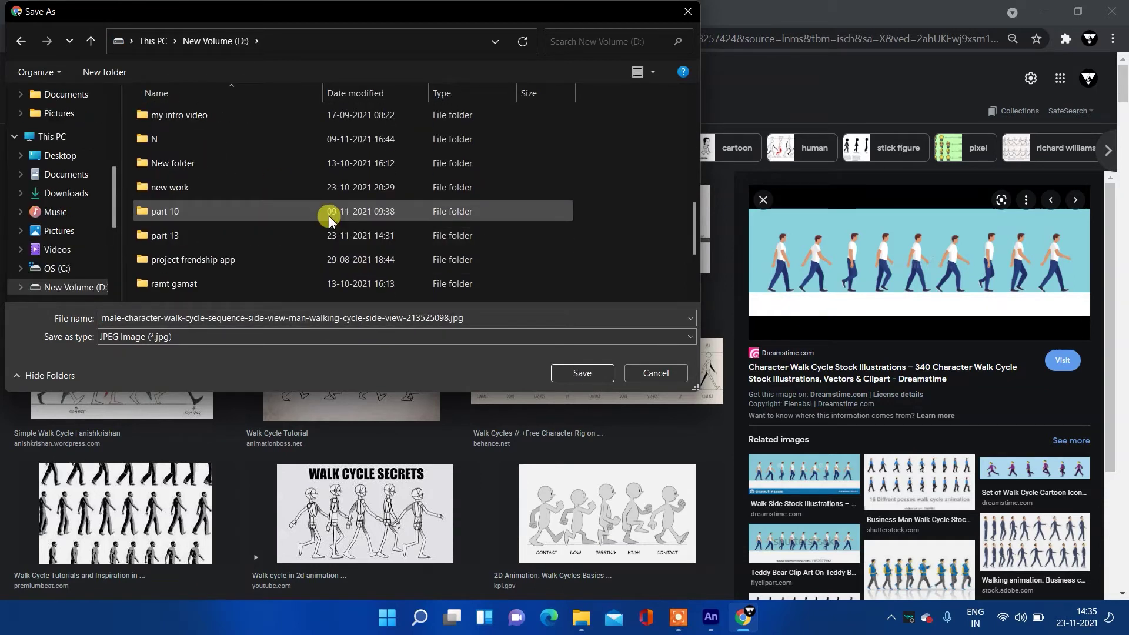
pyautogui.scroll(5, 330, 219)
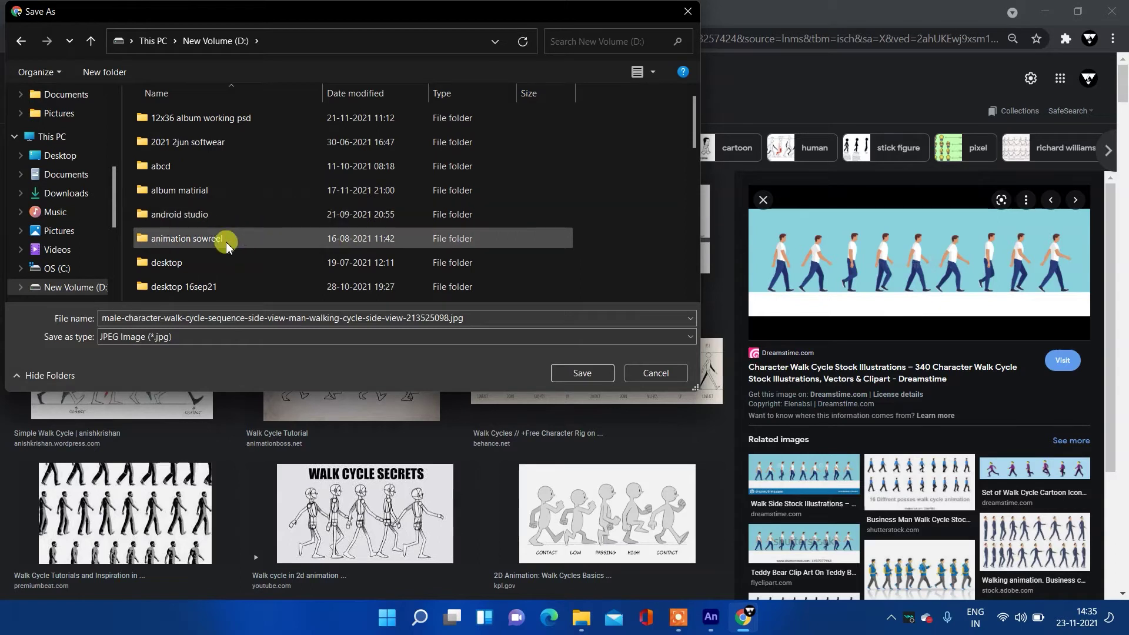
pyautogui.scroll(-8, 226, 245)
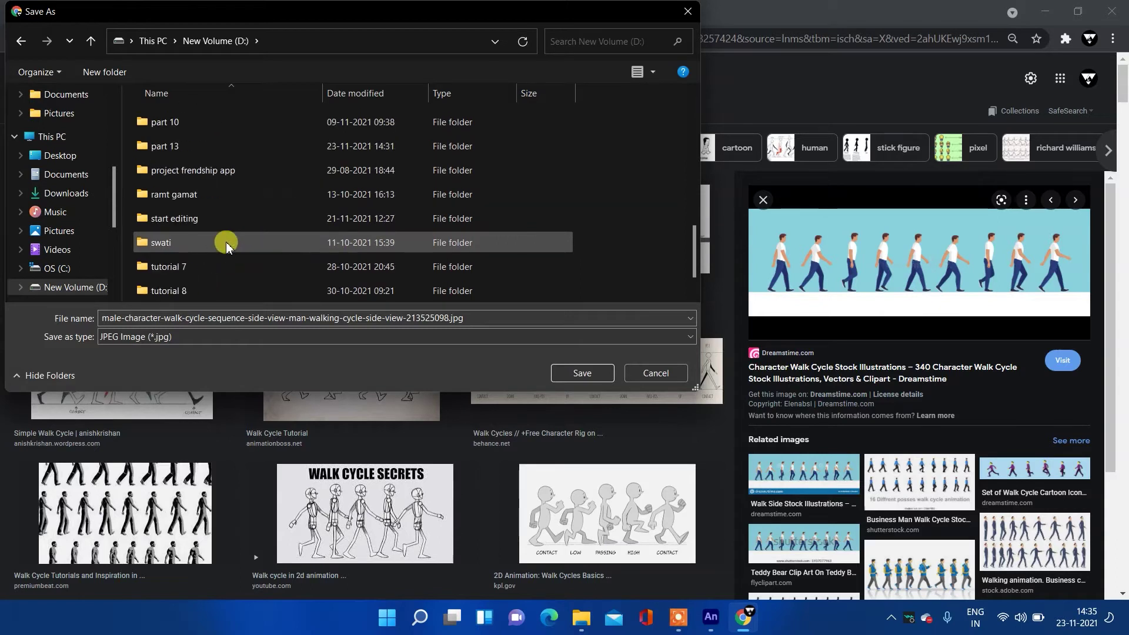
pyautogui.doubleClick(188, 147)
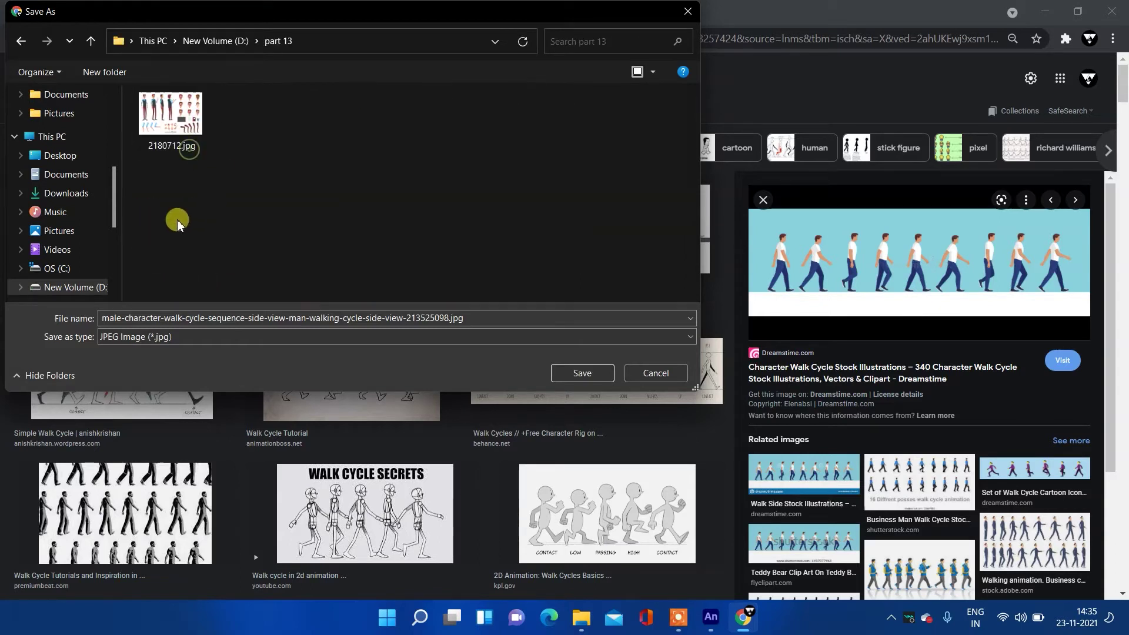
# - Save the Dreamstime walk cycle JPEG, and save the Behance "Walk Cycles // +Free Character Rig" image as a PNG in the part 13 folder
pyautogui.click(586, 379)
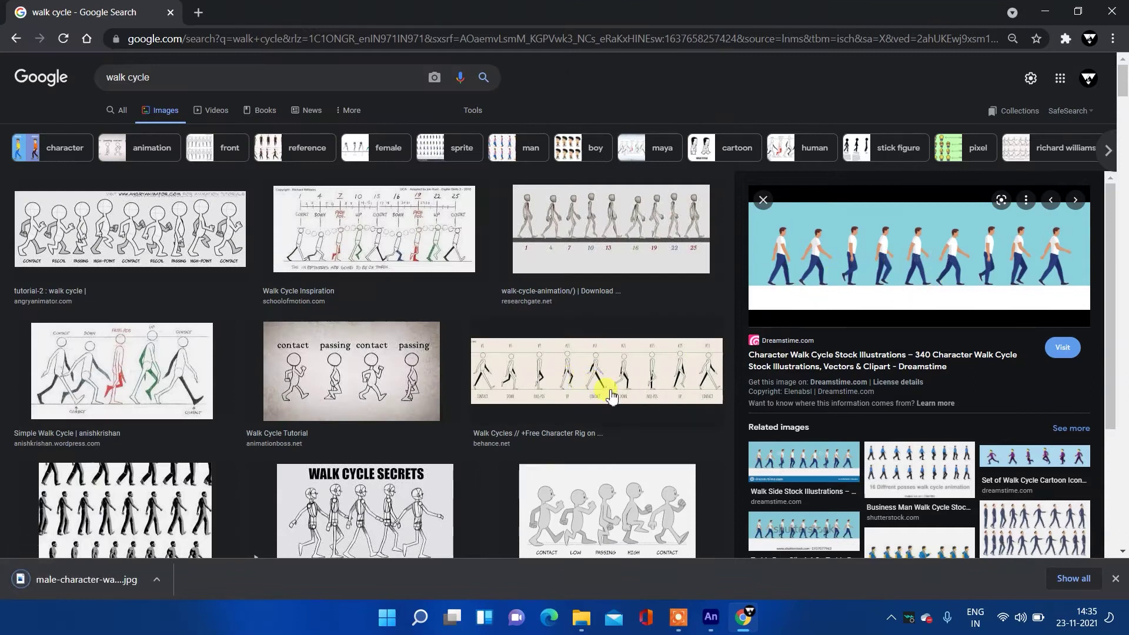
pyautogui.click(612, 388)
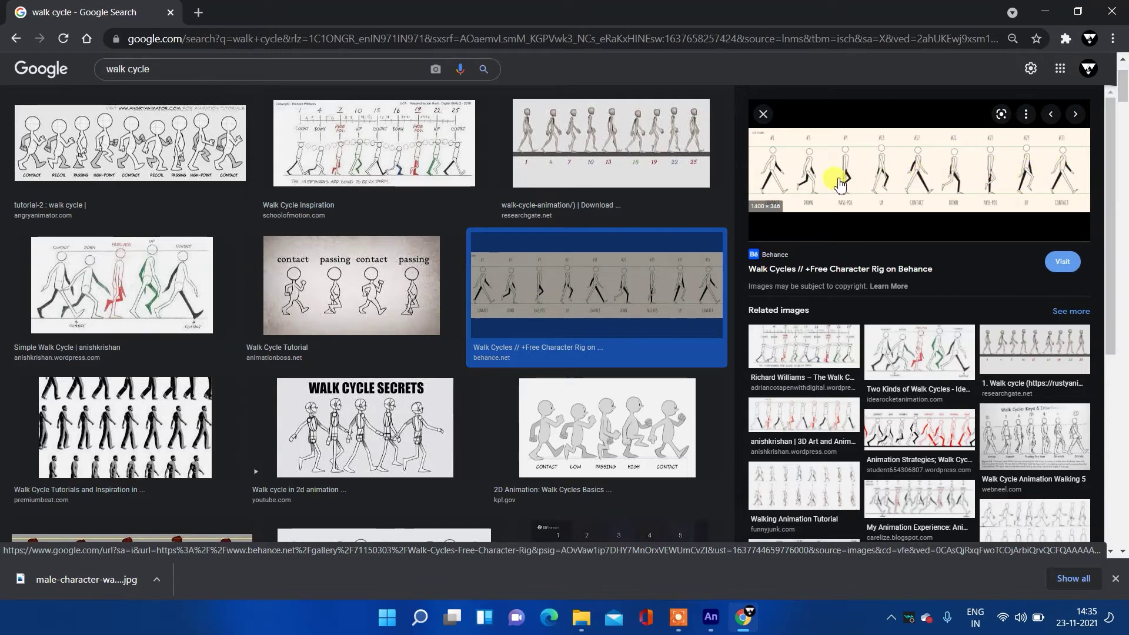
pyautogui.rightClick(836, 151)
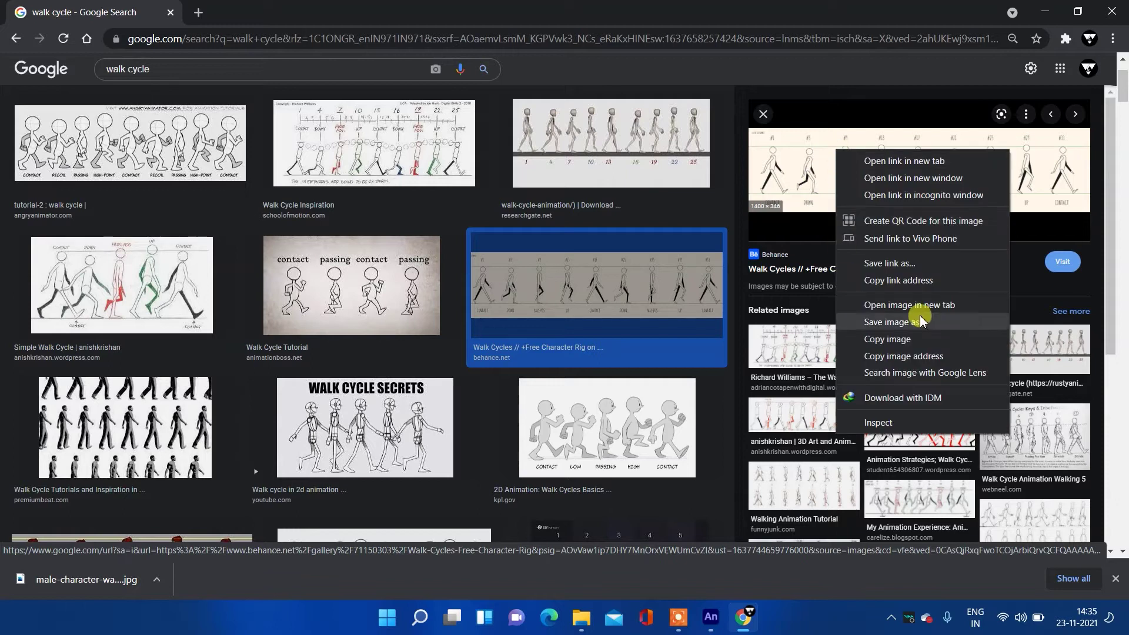
pyautogui.click(897, 322)
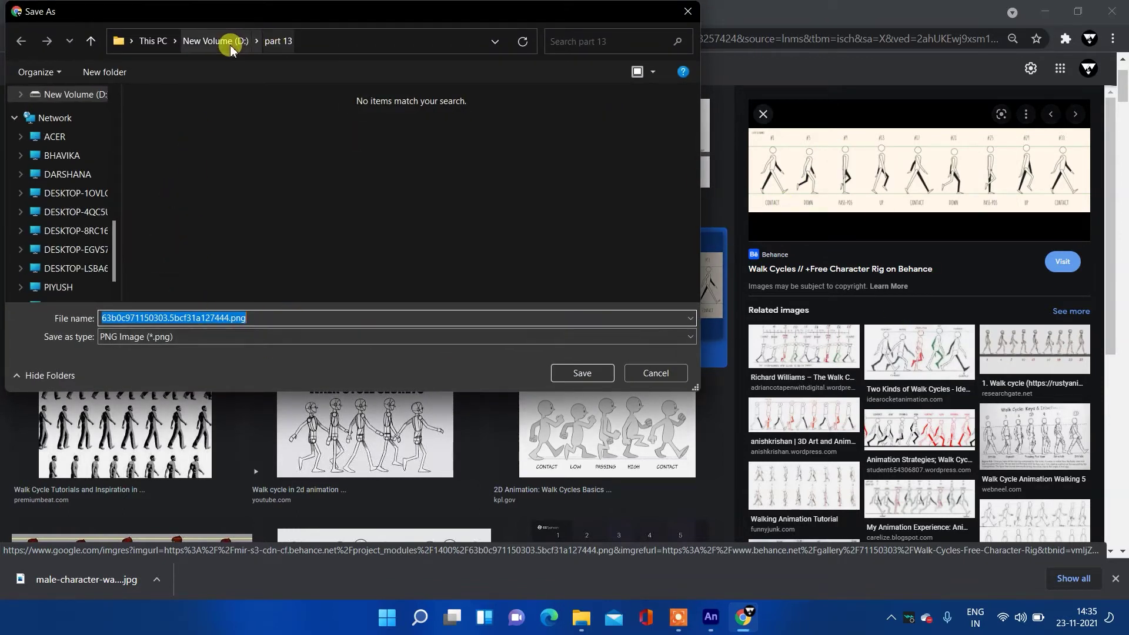
pyautogui.click(593, 381)
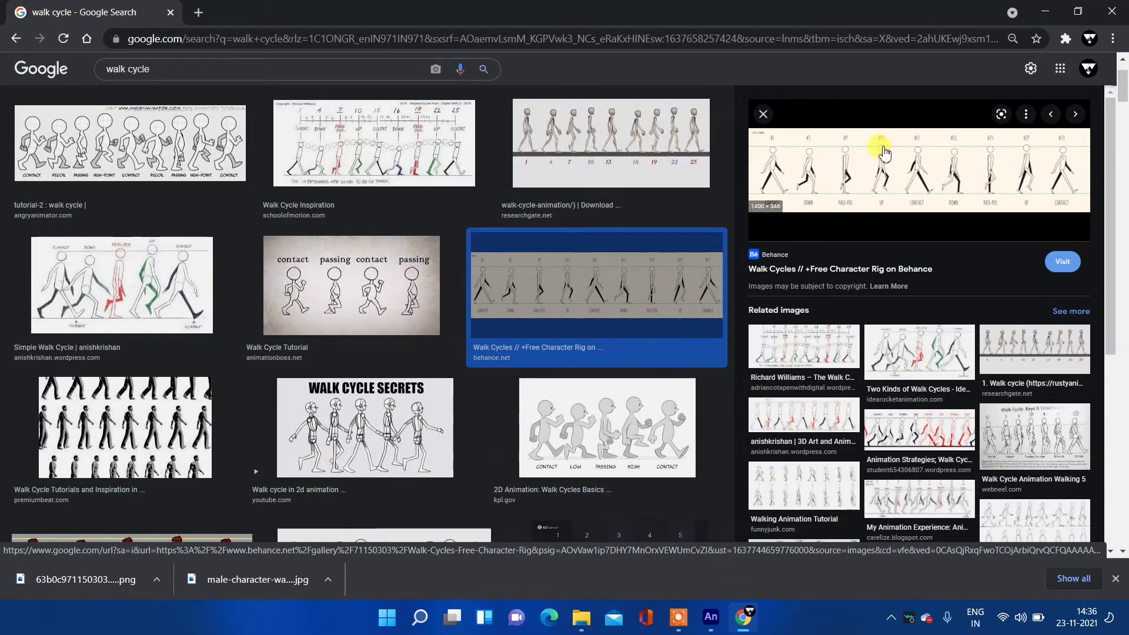
# - Close the browser and add a new layer above Layer_1 in Animate's walk carector symbol
pyautogui.scroll(-3, 491, 400)
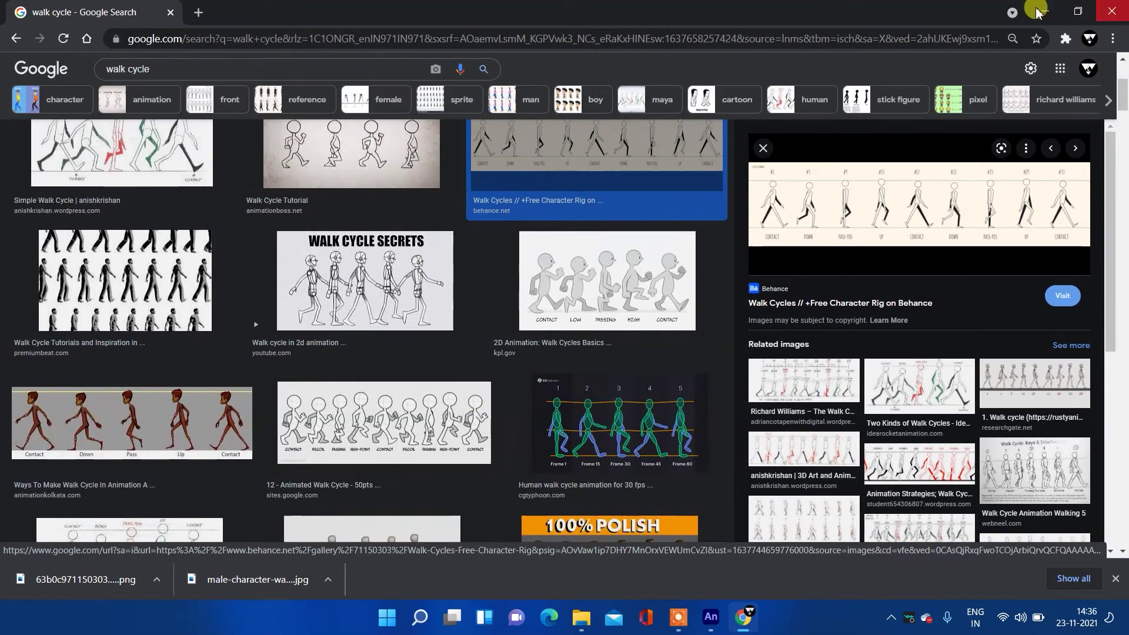
pyautogui.click(1119, 7)
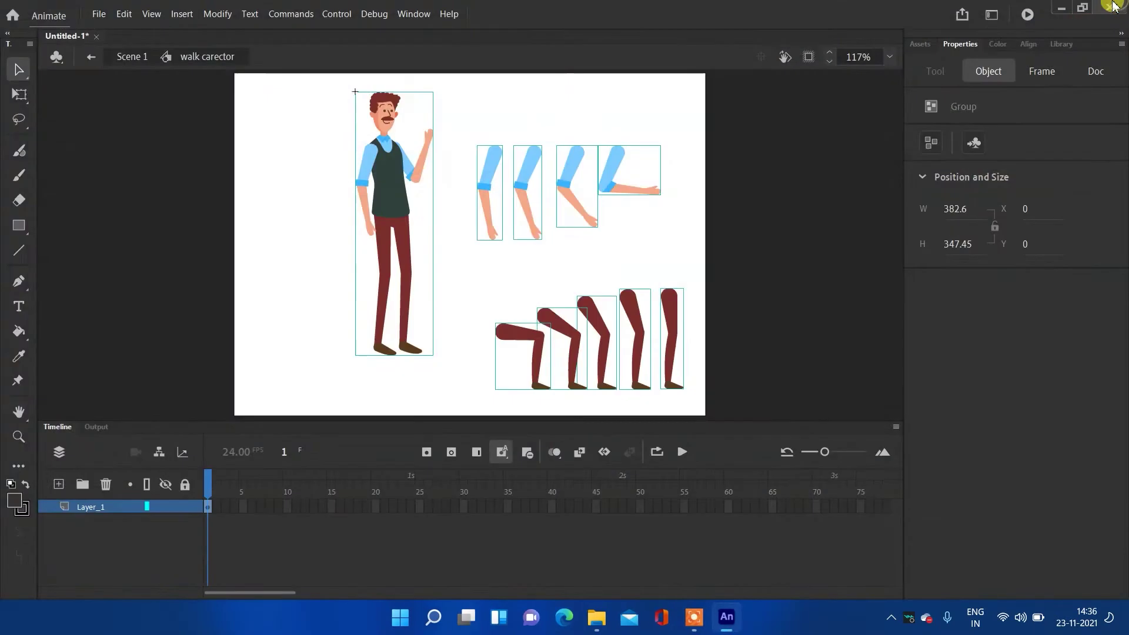
pyautogui.click(60, 483)
pyautogui.doubleClick(91, 521)
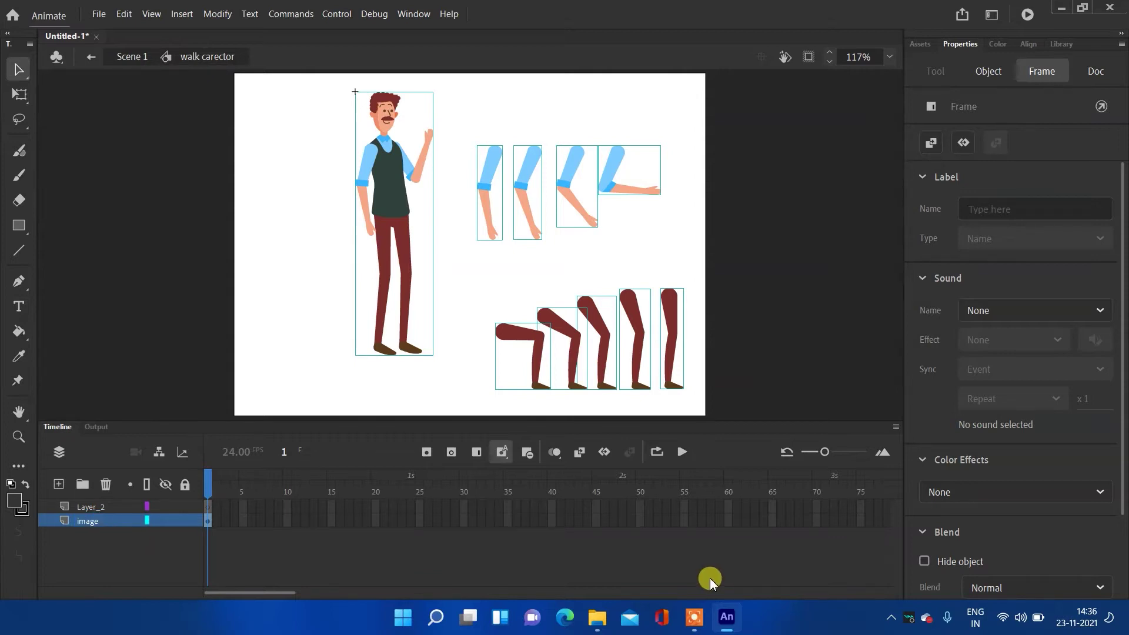
pyautogui.click(325, 565)
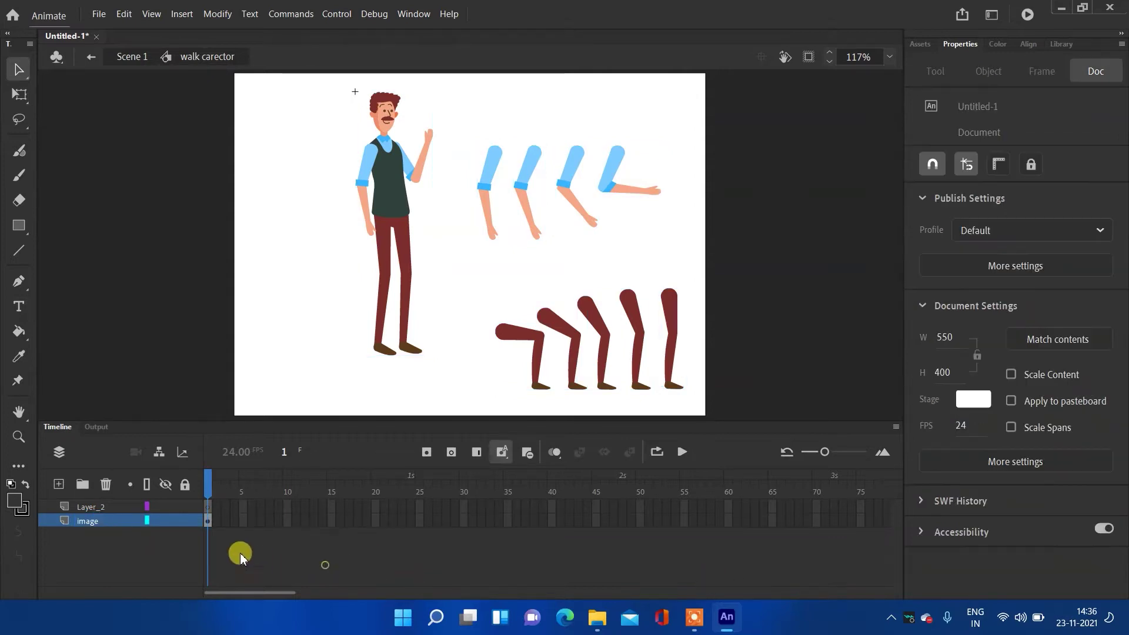
pyautogui.click(104, 522)
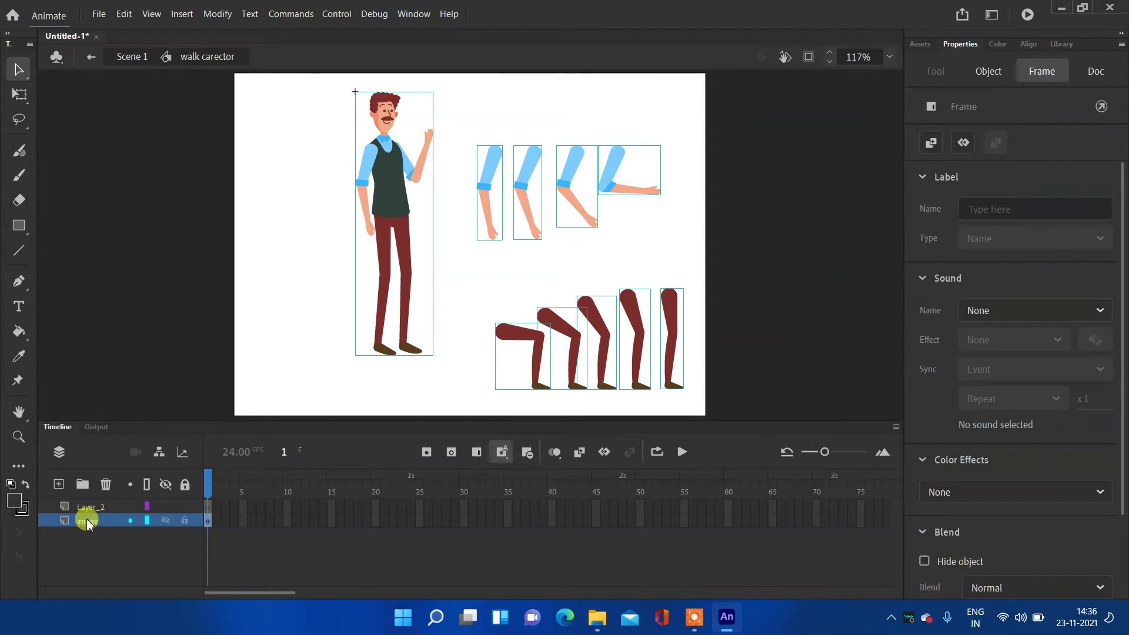
pyautogui.click(106, 525)
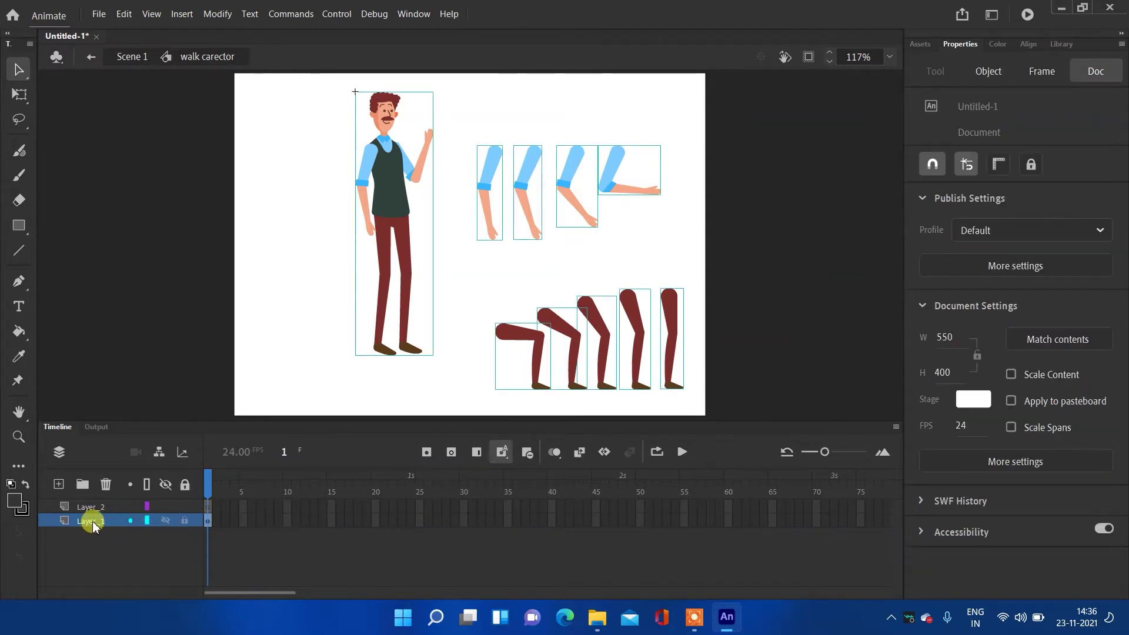
pyautogui.click(93, 525)
# - Rename Layer_1, which holds the character's body parts, as carector
pyautogui.doubleClick(92, 521)
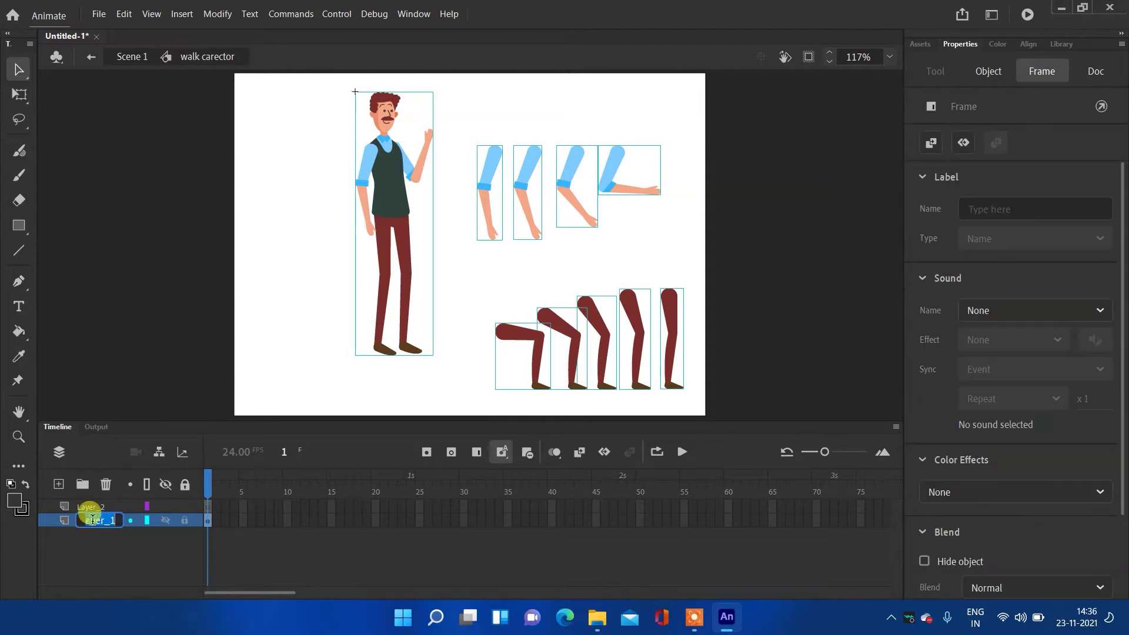
pyautogui.write('ctor')
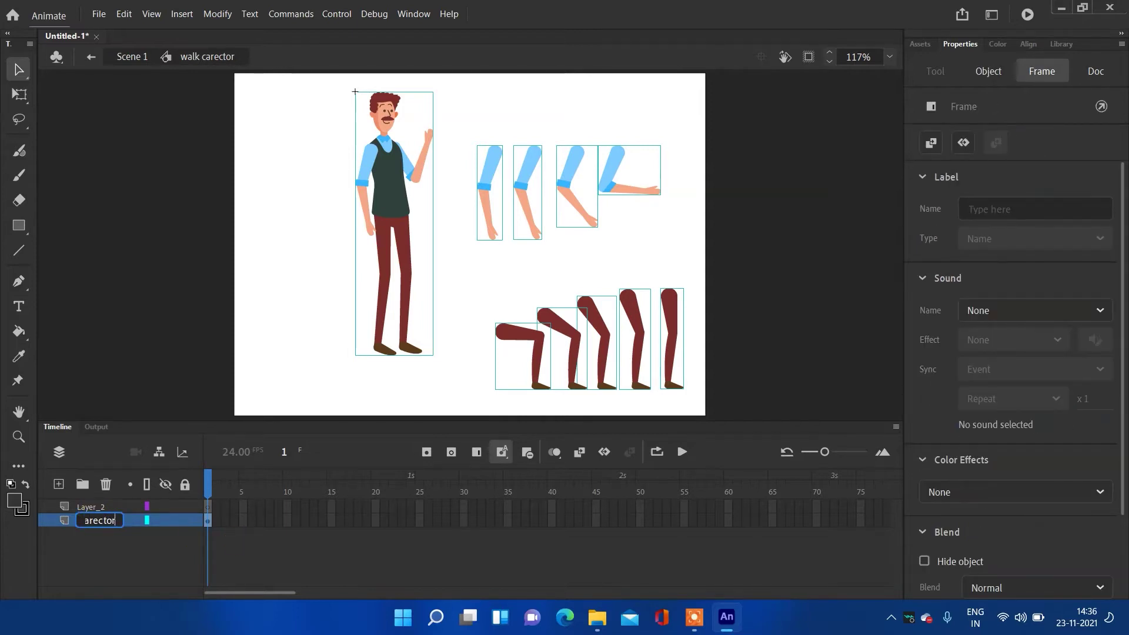
pyautogui.press('Return')
# - Rename Layer_2 as image and move it below the carector layer
pyautogui.doubleClick(88, 506)
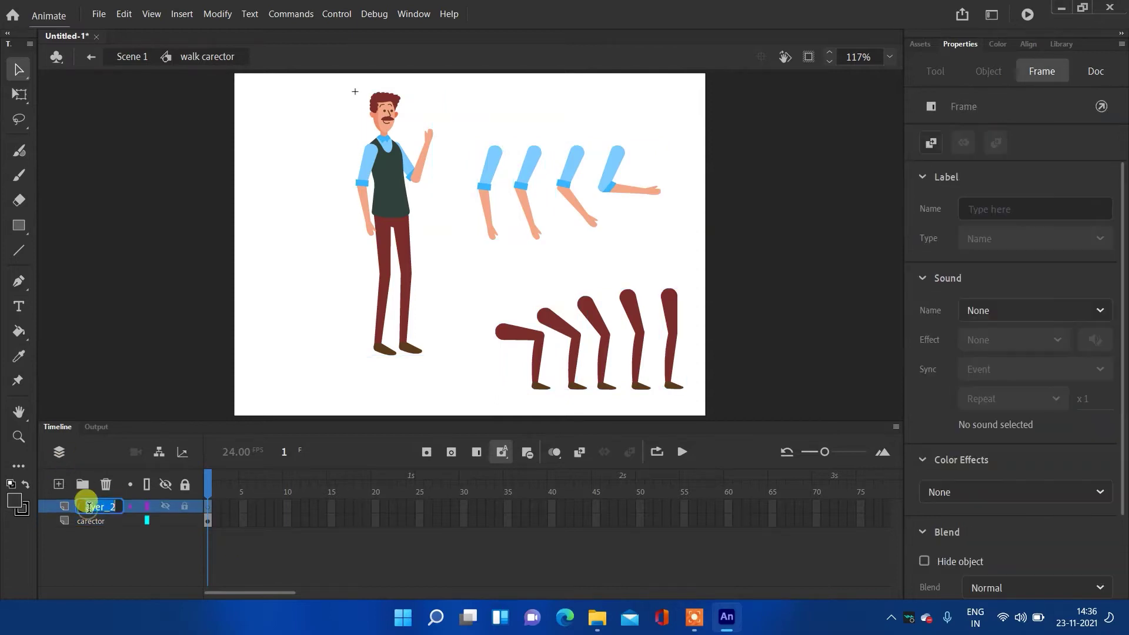
pyautogui.write('image')
pyautogui.press('Return')
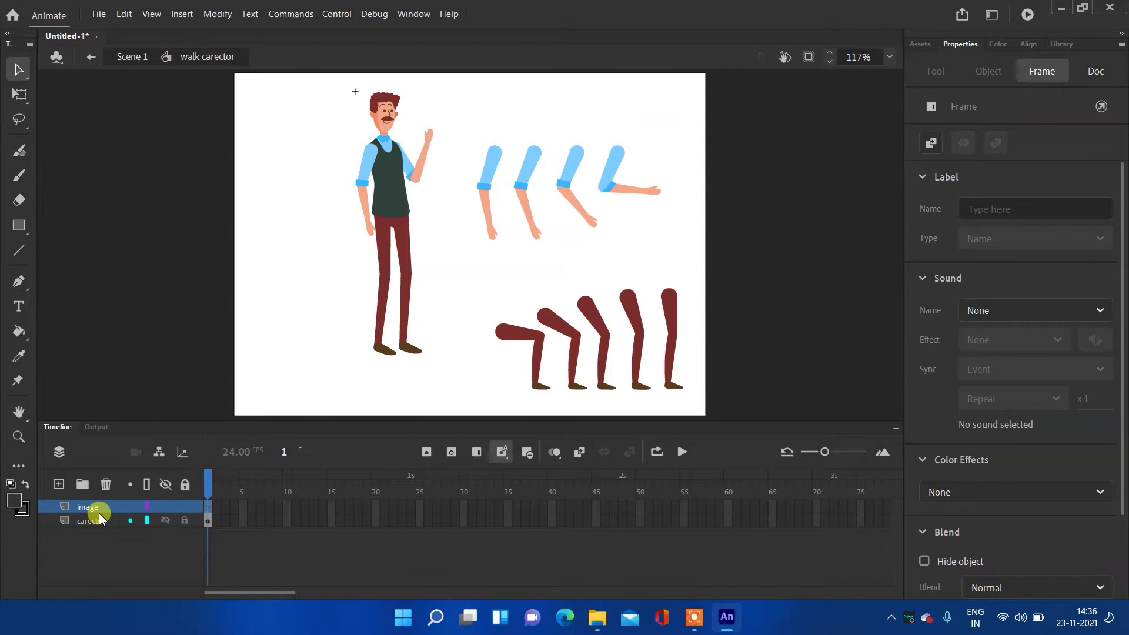
pyautogui.moveTo(100, 505); pyautogui.dragTo(93, 544)
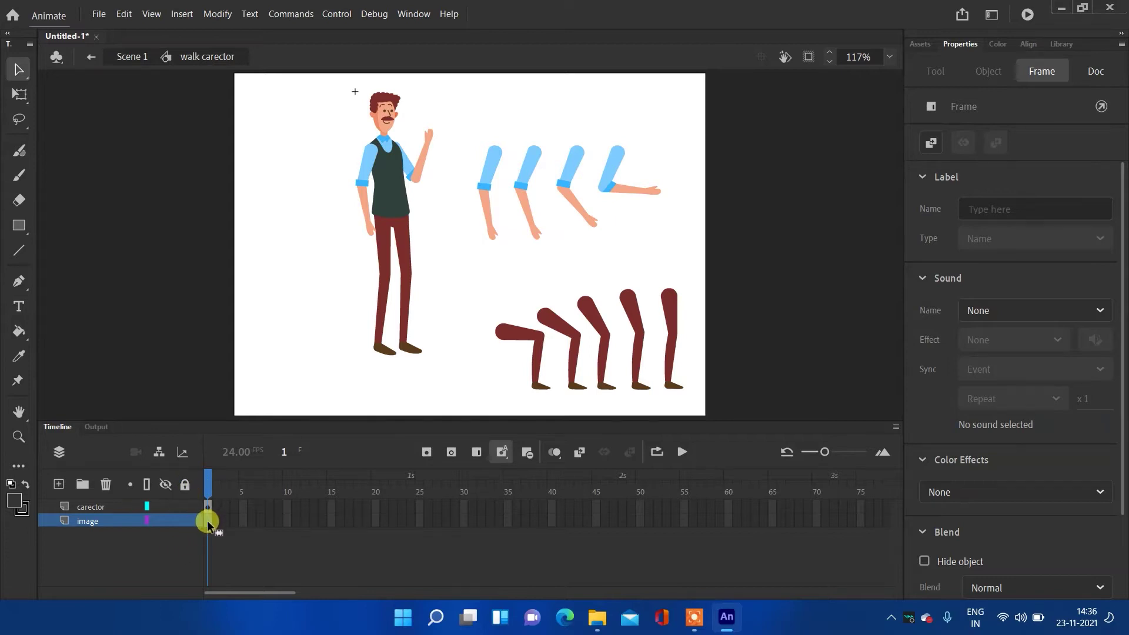
# - Open the part 13 folder on the D: drive in File Explorer and preview 63b0c971150303.5bcf31a127444.png
pyautogui.click(592, 618)
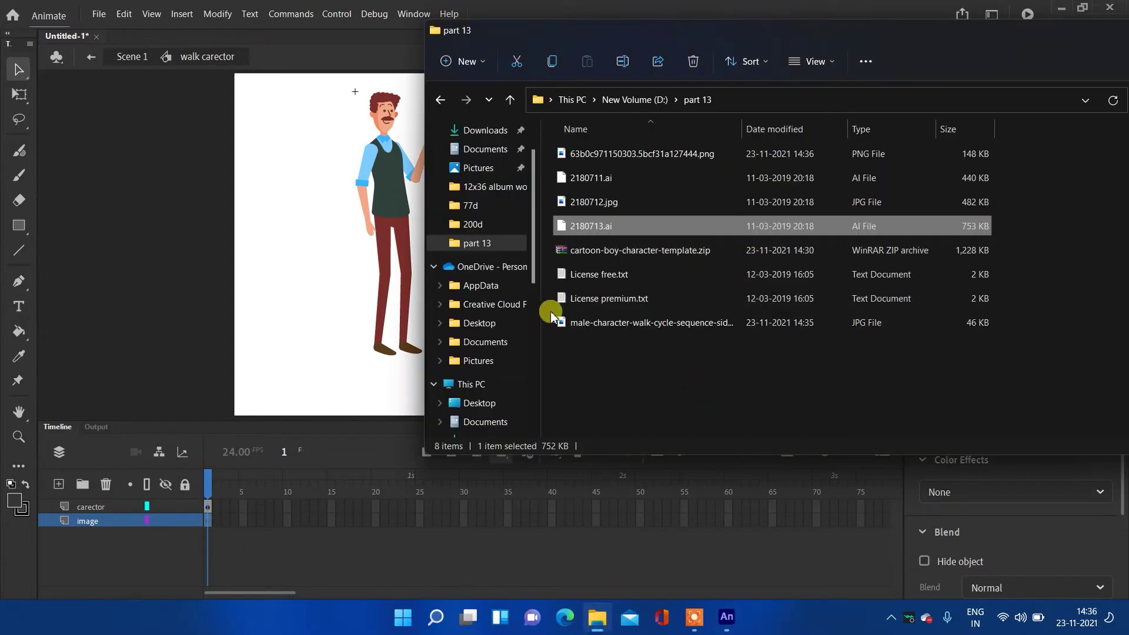
pyautogui.click(647, 99)
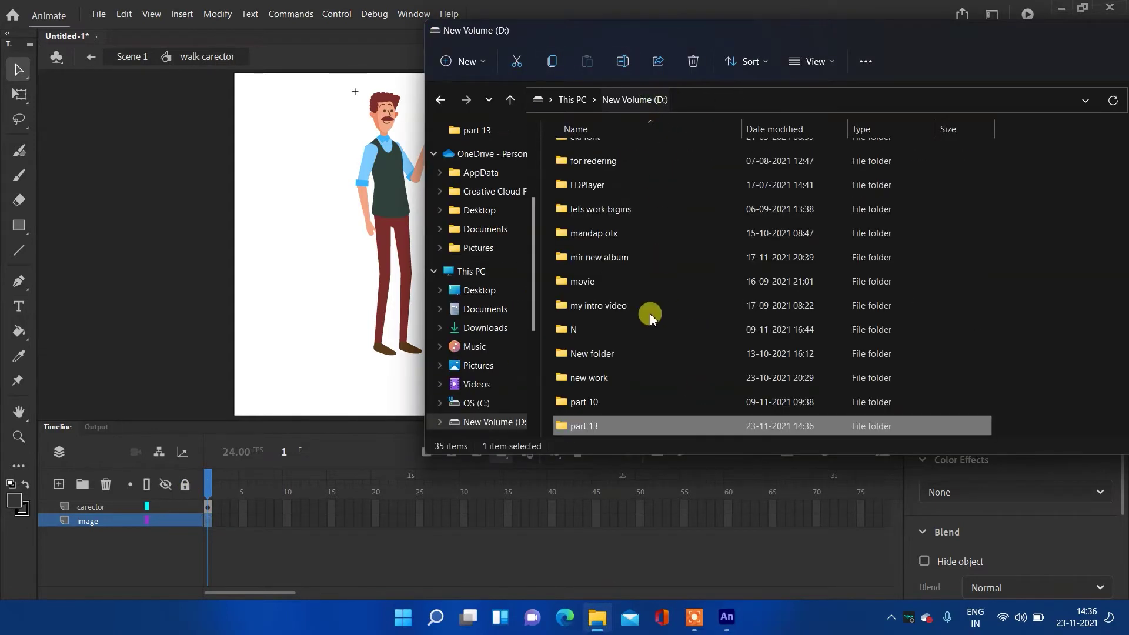
pyautogui.doubleClick(590, 427)
pyautogui.click(634, 155)
pyautogui.doubleClick(634, 156)
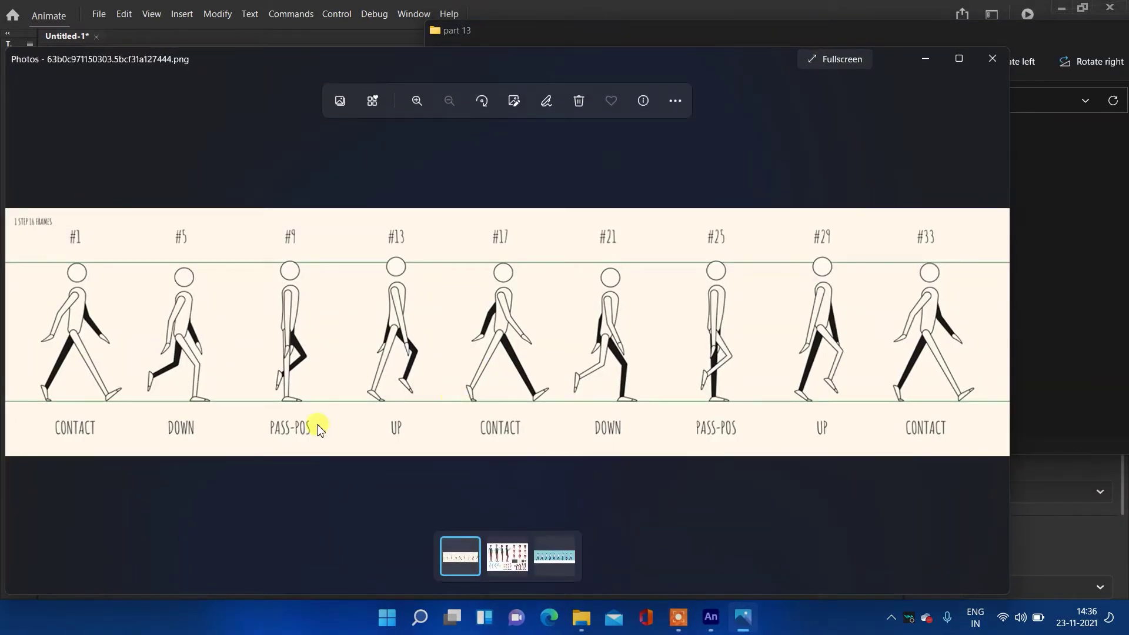
pyautogui.click(992, 58)
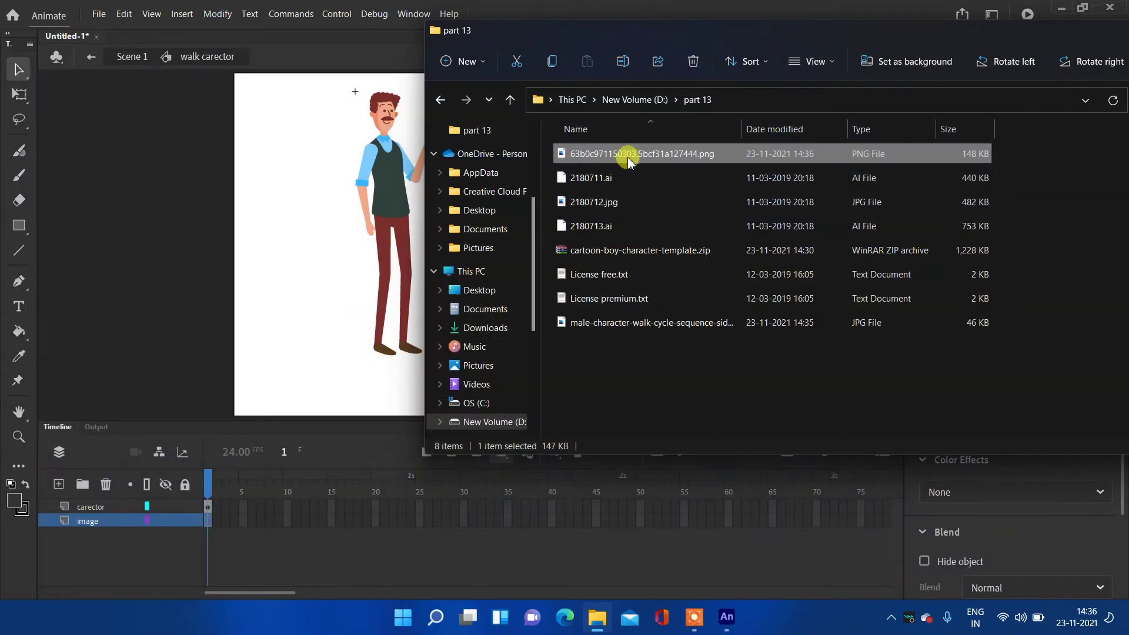
# - Import 63b0c971150303.5bcf31a127444.png onto the image layer in Animate from the part 13 folder, and close the folder window
pyautogui.moveTo(629, 156); pyautogui.dragTo(242, 236)
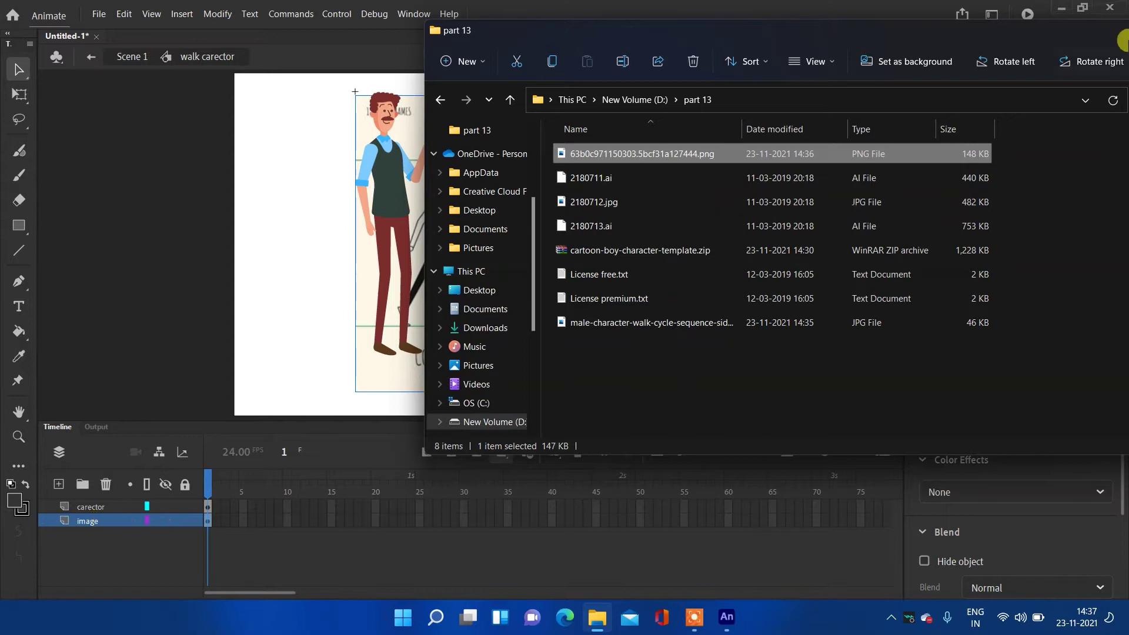
pyautogui.moveTo(1036, 30); pyautogui.dragTo(751, 106)
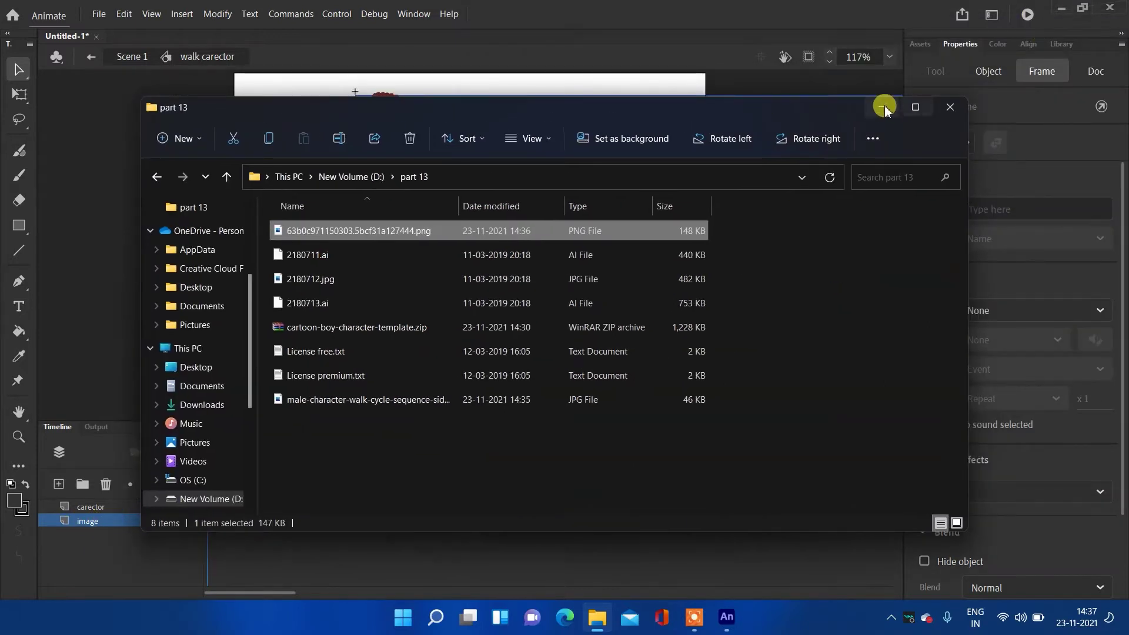
pyautogui.click(950, 108)
# - Enlarge the walk cycle bitmap with Free Transform to about 2092 by 517 so its figures approach the cartoon man's height
pyautogui.moveTo(833, 224); pyautogui.dragTo(647, 245)
pyautogui.click(19, 94)
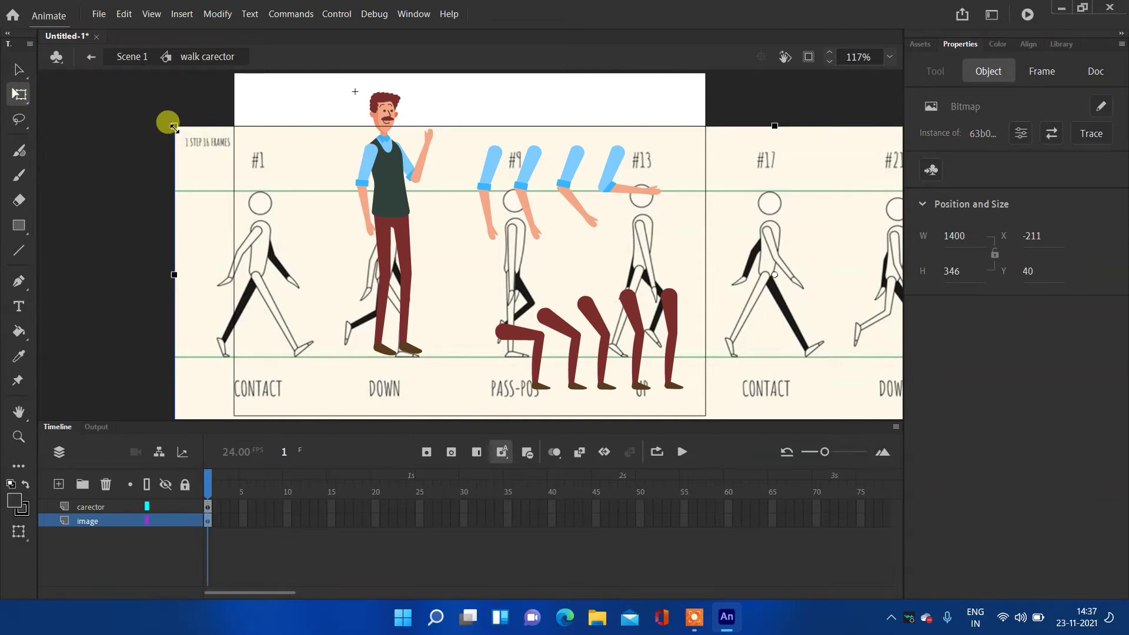
pyautogui.moveTo(173, 126); pyautogui.dragTo(18, 7)
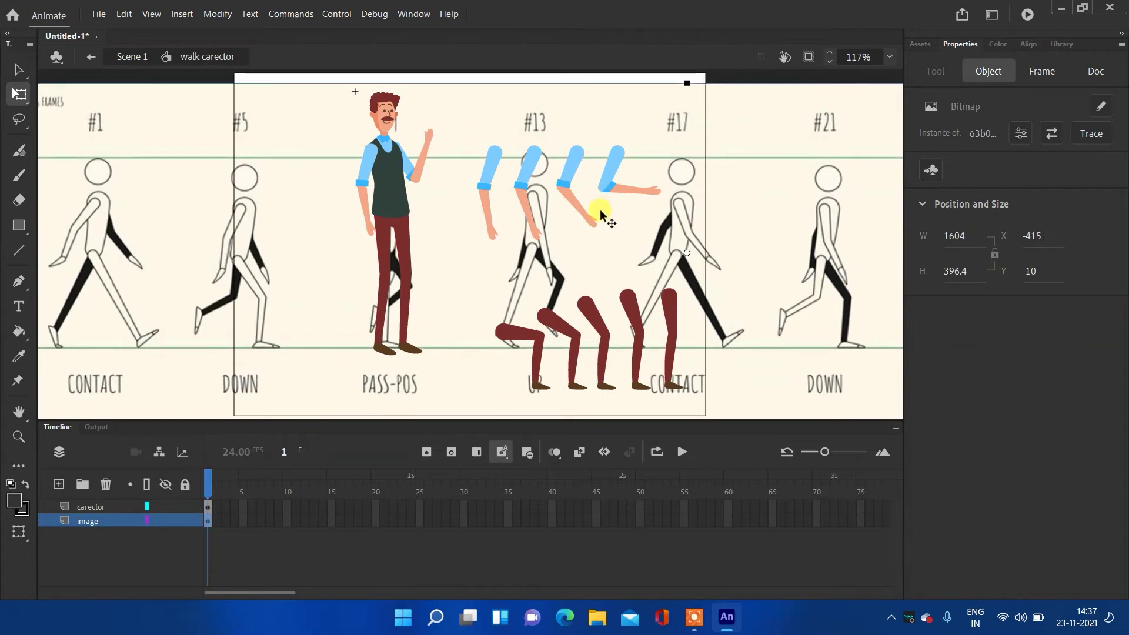
pyautogui.scroll(-5, 599, 218)
pyautogui.scroll(3, 591, 223)
pyautogui.scroll(-2, 588, 226)
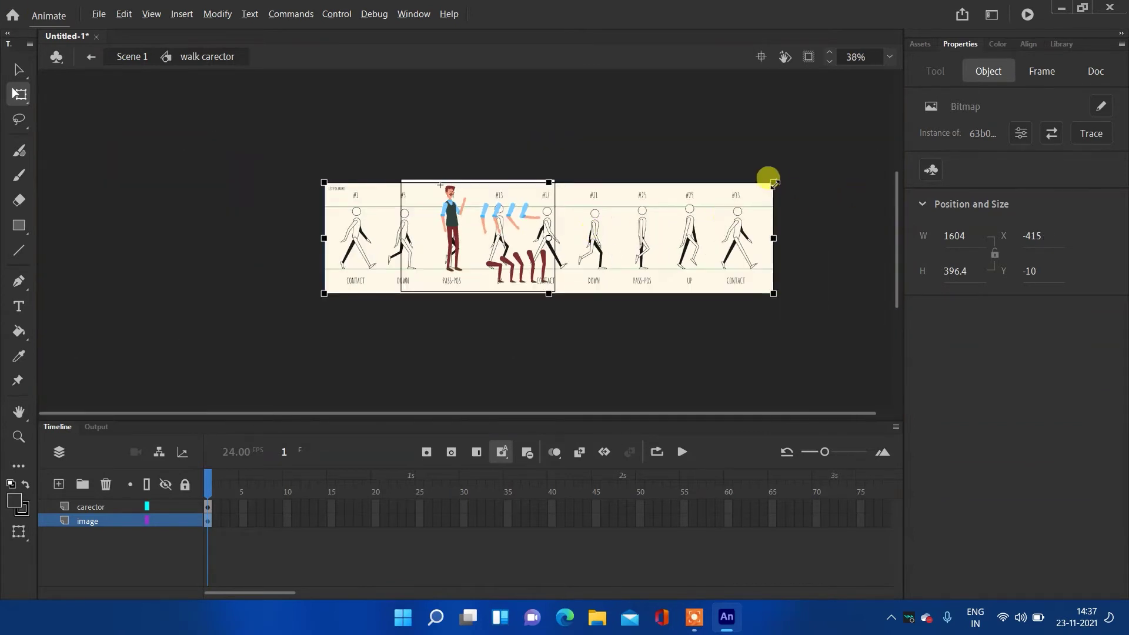
pyautogui.moveTo(774, 183); pyautogui.dragTo(895, 121)
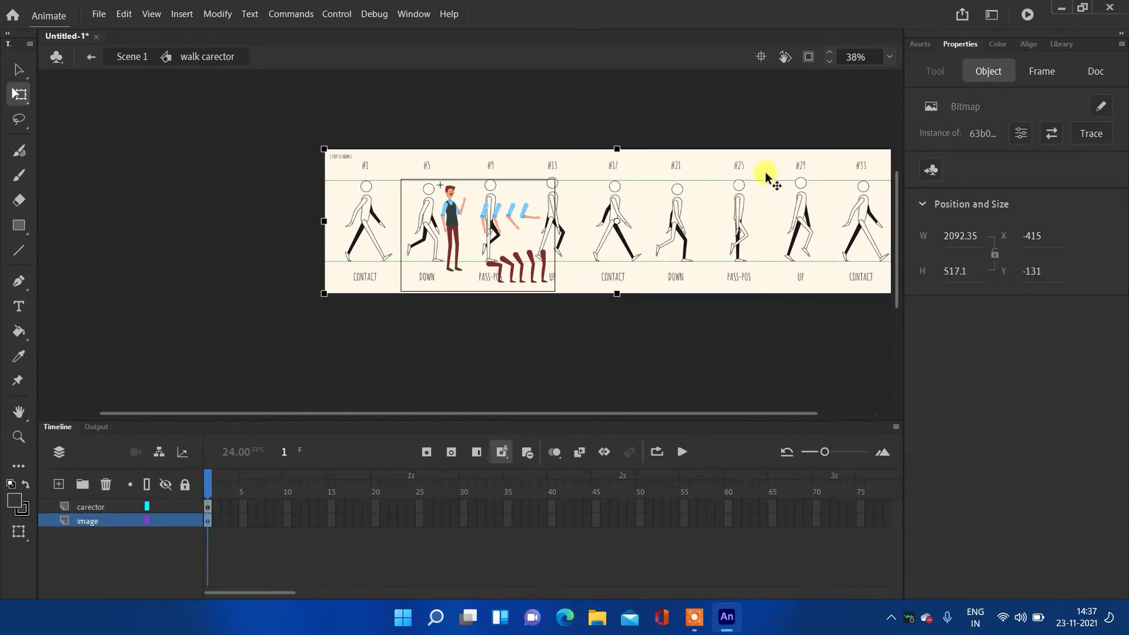
# - Move the walk cycle bitmap to about X -113, Y -102 so the #1 contact pose lies behind the cartoon man
pyautogui.moveTo(739, 220); pyautogui.dragTo(822, 217)
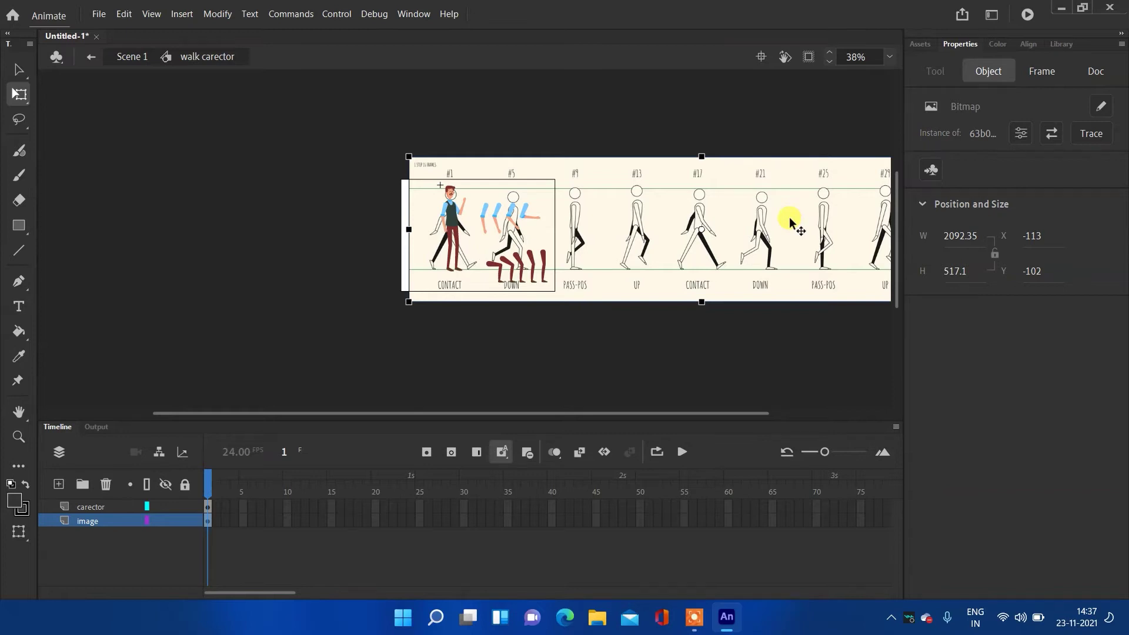
pyautogui.scroll(3, 552, 195)
pyautogui.moveTo(296, 292); pyautogui.dragTo(440, 398)
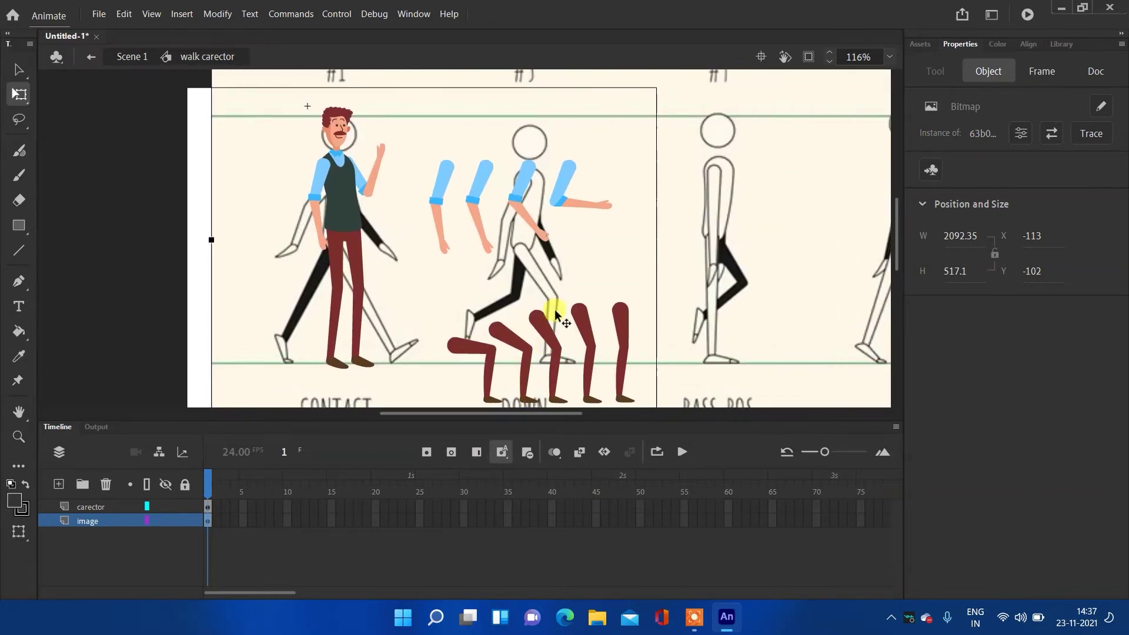
pyautogui.scroll(-3, 553, 326)
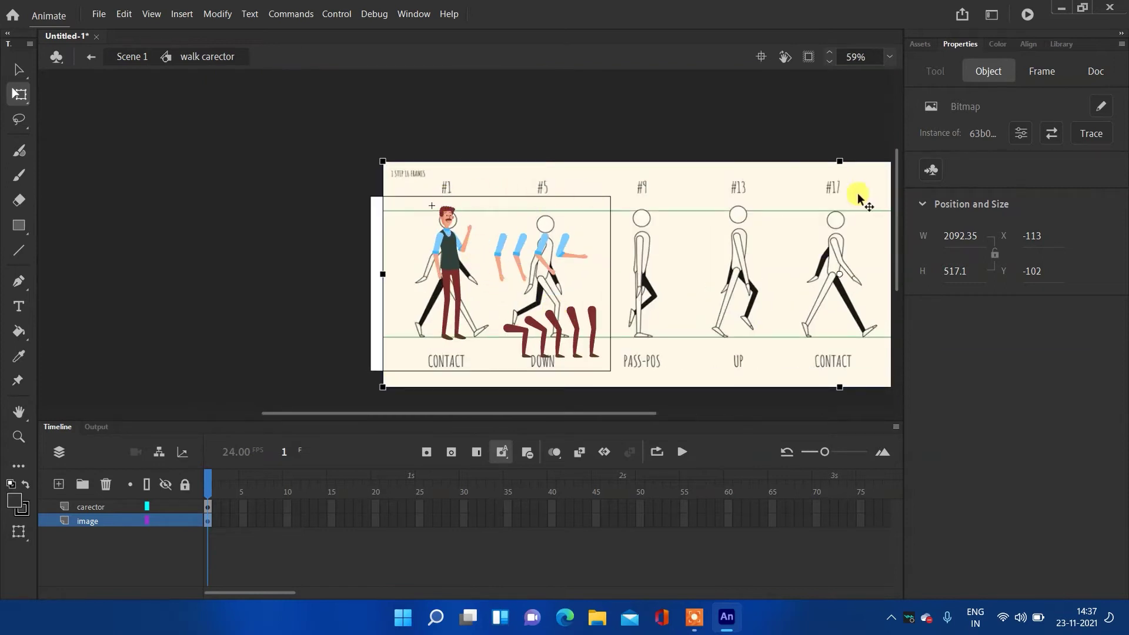
pyautogui.scroll(-2, 649, 243)
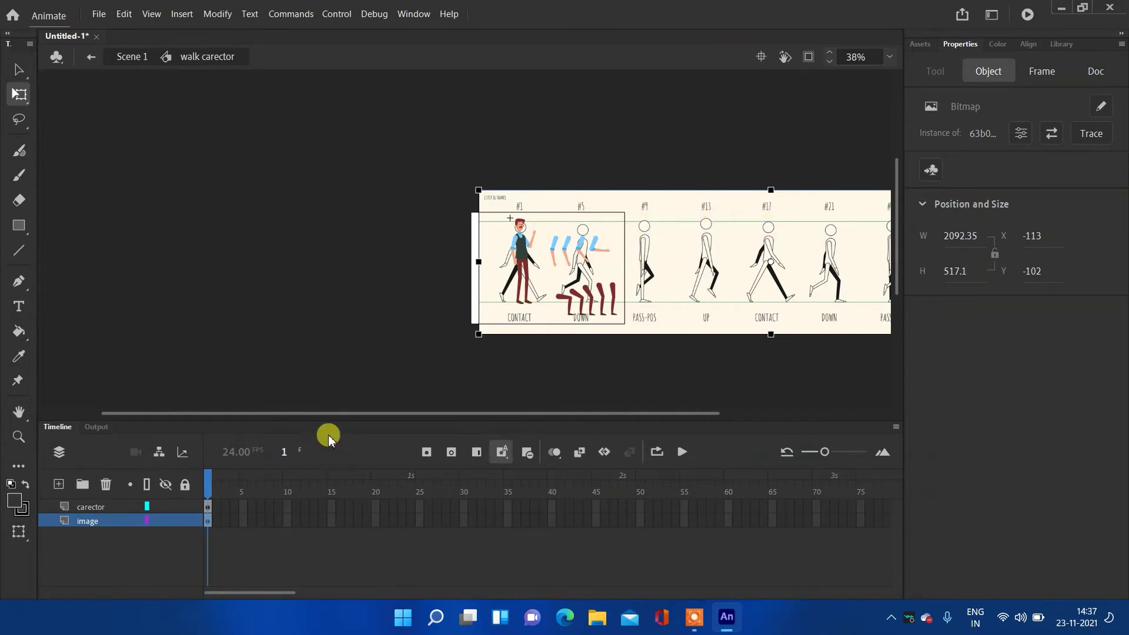
pyautogui.moveTo(396, 413); pyautogui.dragTo(616, 416)
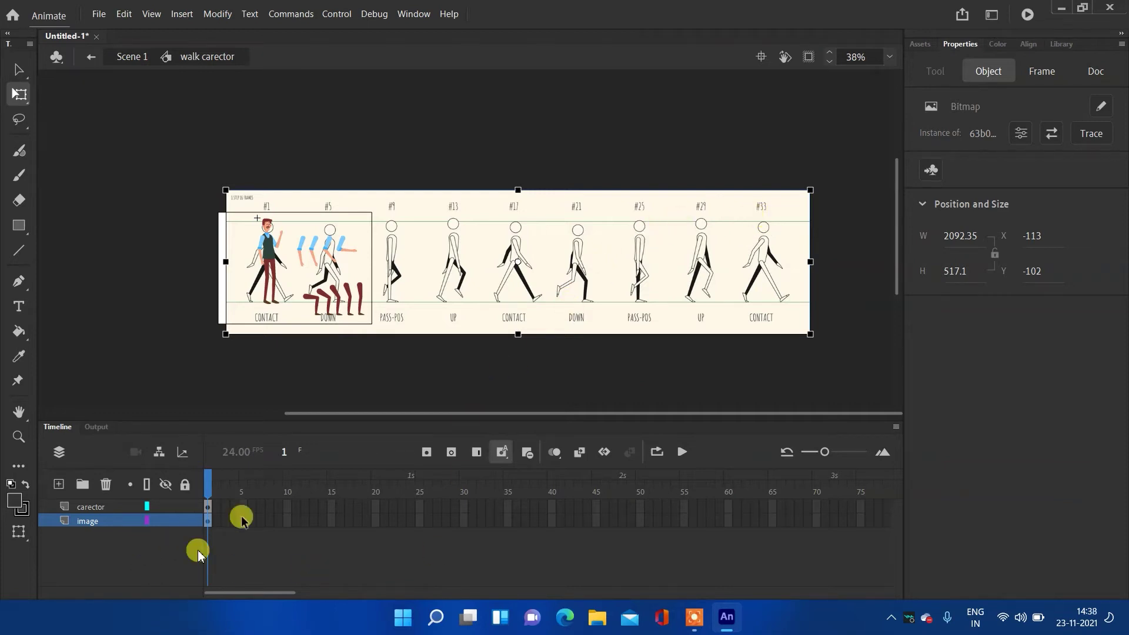
# - Insert a keyframe at frame 5 of the carector layer
pyautogui.click(207, 508)
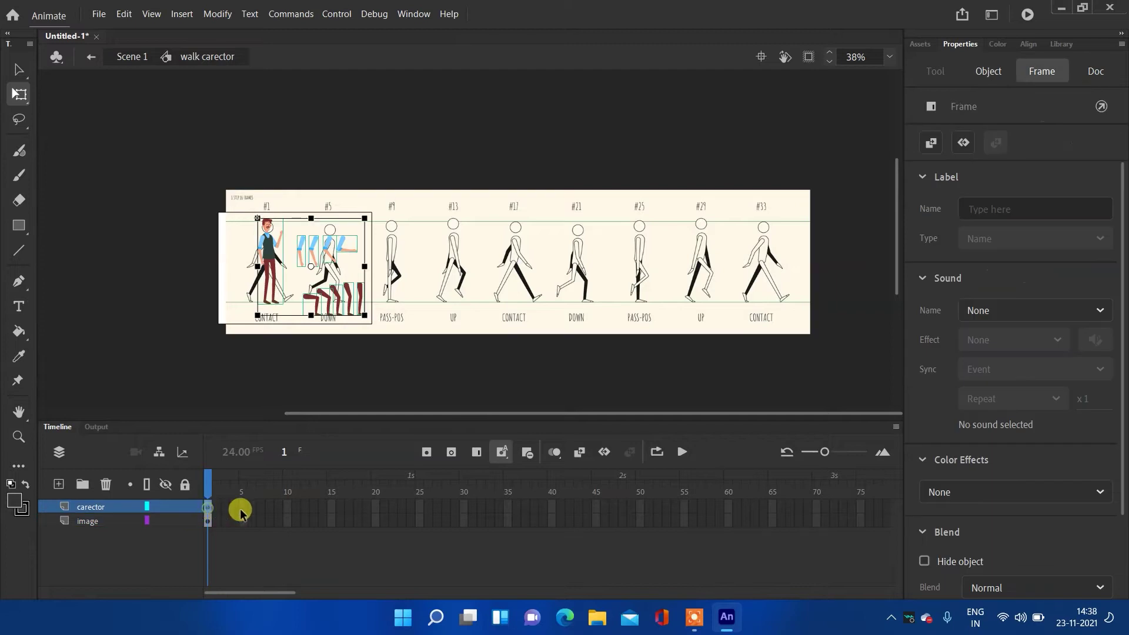
pyautogui.click(242, 509)
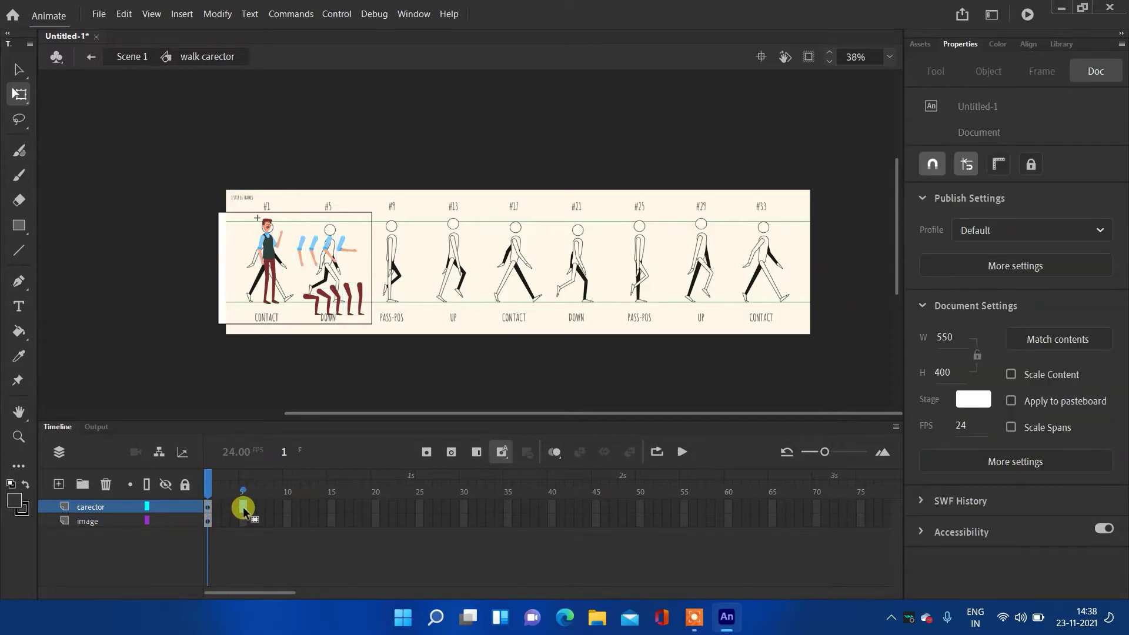
pyautogui.press('F6')
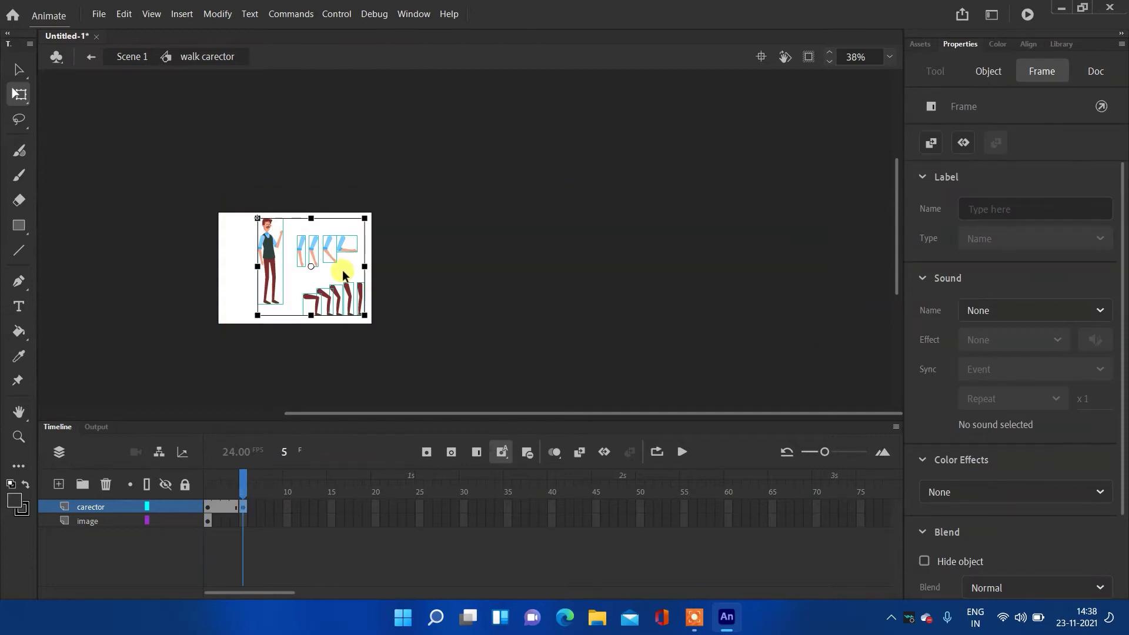
# - Insert frames on the image layer to extend the walk cycle reference to frame 11
pyautogui.click(208, 521)
pyautogui.press('F5')
pyautogui.press('F5')
pyautogui.press('F5')
pyautogui.press('F5')
pyautogui.press('F5')
pyautogui.press('F5')
pyautogui.press('F5')
pyautogui.press('F5')
pyautogui.press('F5')
pyautogui.press('F5')
pyautogui.press('F5')
pyautogui.press('F5')
pyautogui.press('F5')
pyautogui.press('F5')
pyautogui.press('F5')
pyautogui.press('F5')
pyautogui.press('F5')
pyautogui.press('F5')
pyautogui.press('F5')
pyautogui.press('F5')
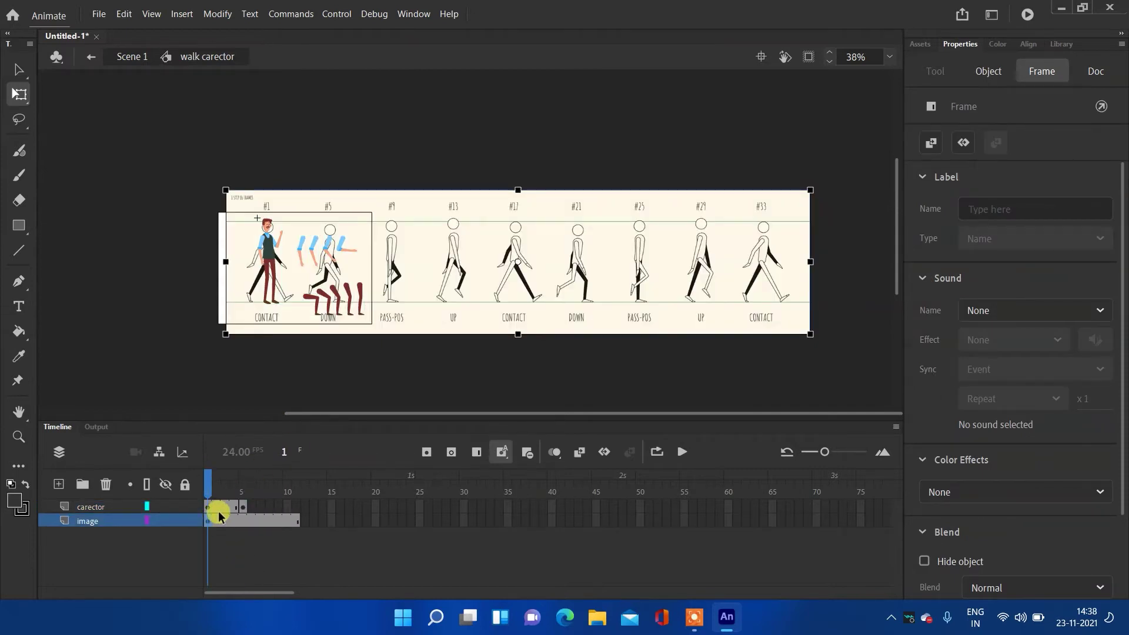
# - Insert a keyframe at frame 9 of the carector layer
pyautogui.click(246, 507)
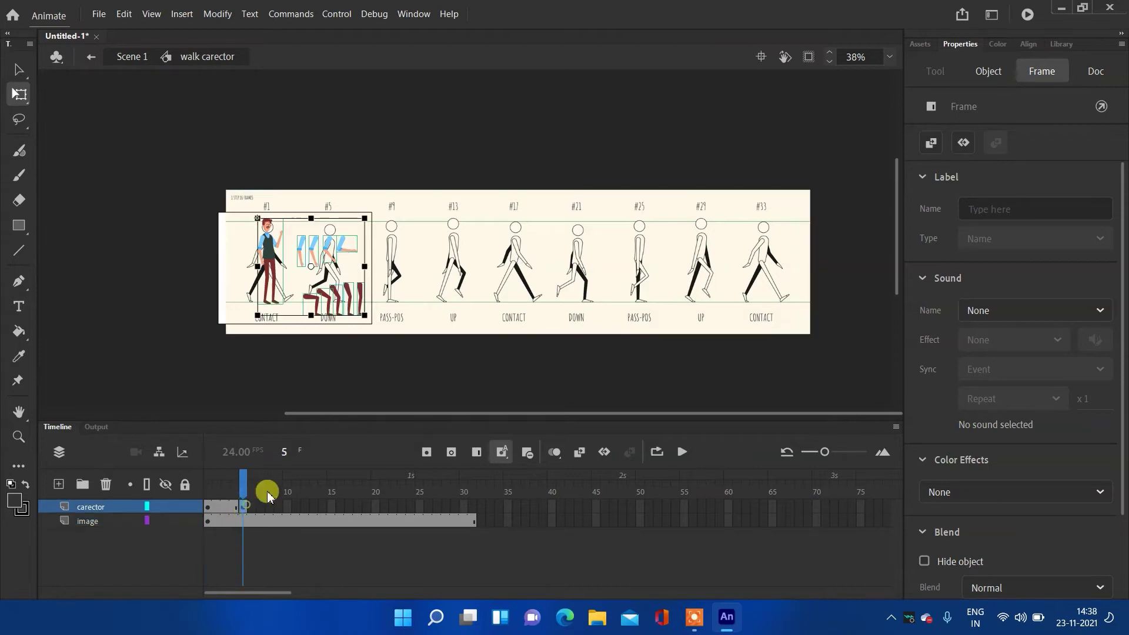
pyautogui.scroll(3, 297, 247)
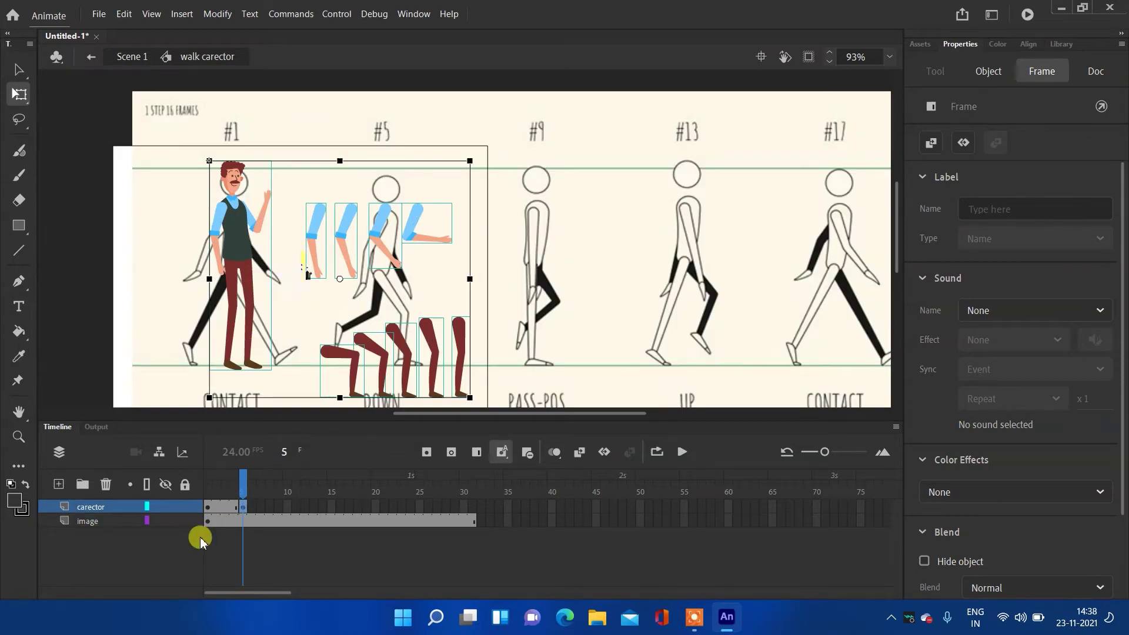
pyautogui.click(207, 507)
pyautogui.moveTo(207, 507); pyautogui.dragTo(278, 505)
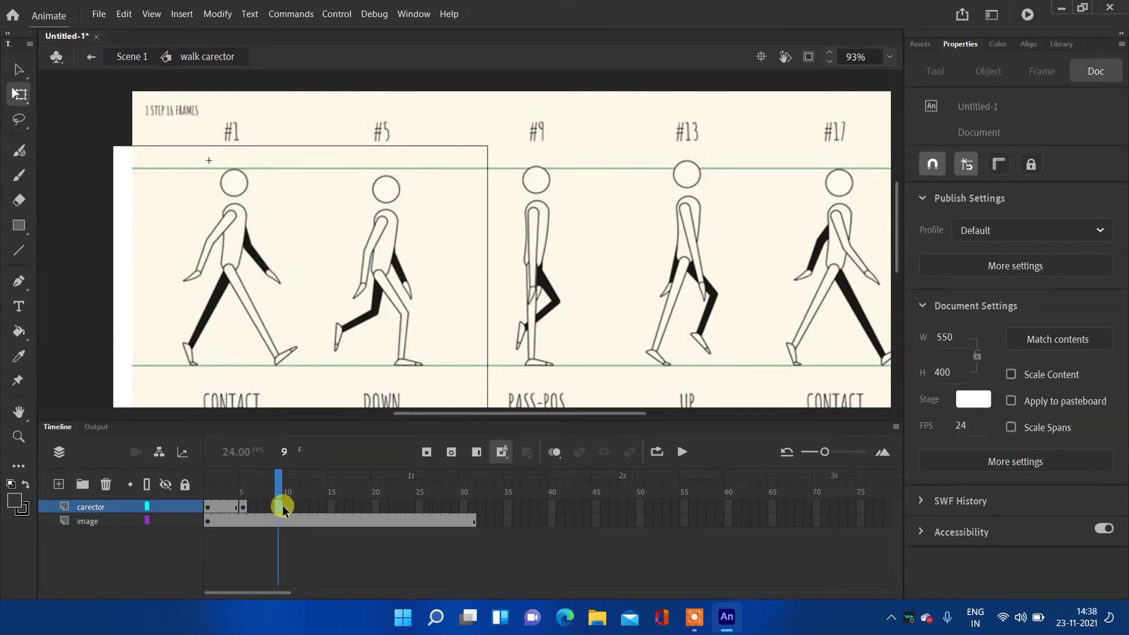
pyautogui.moveTo(281, 505); pyautogui.dragTo(281, 507)
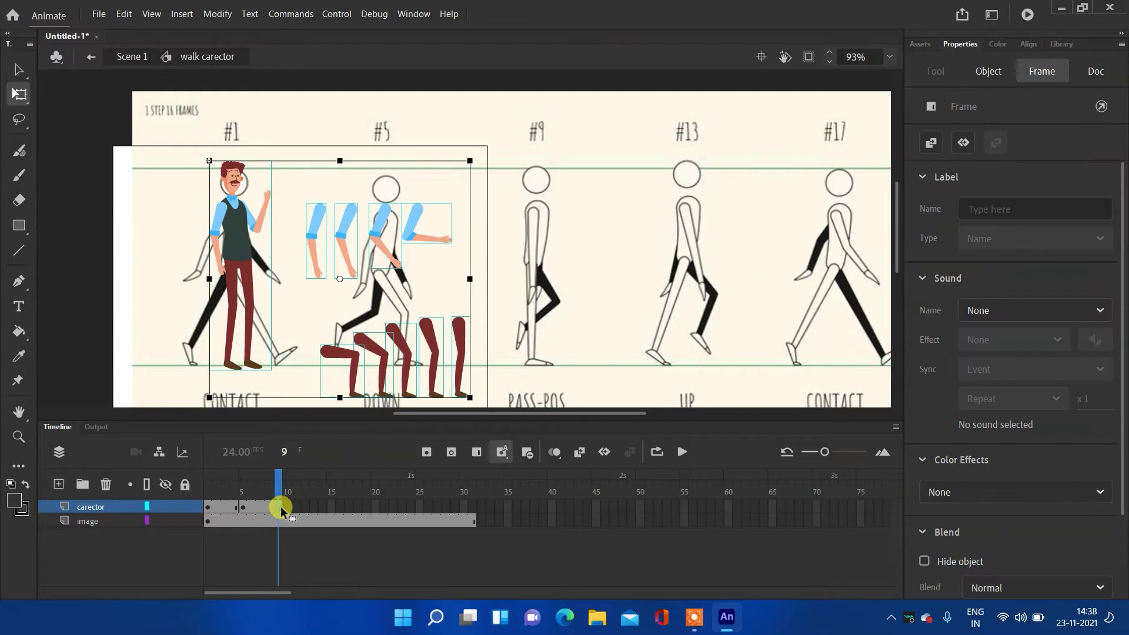
pyautogui.click(282, 506)
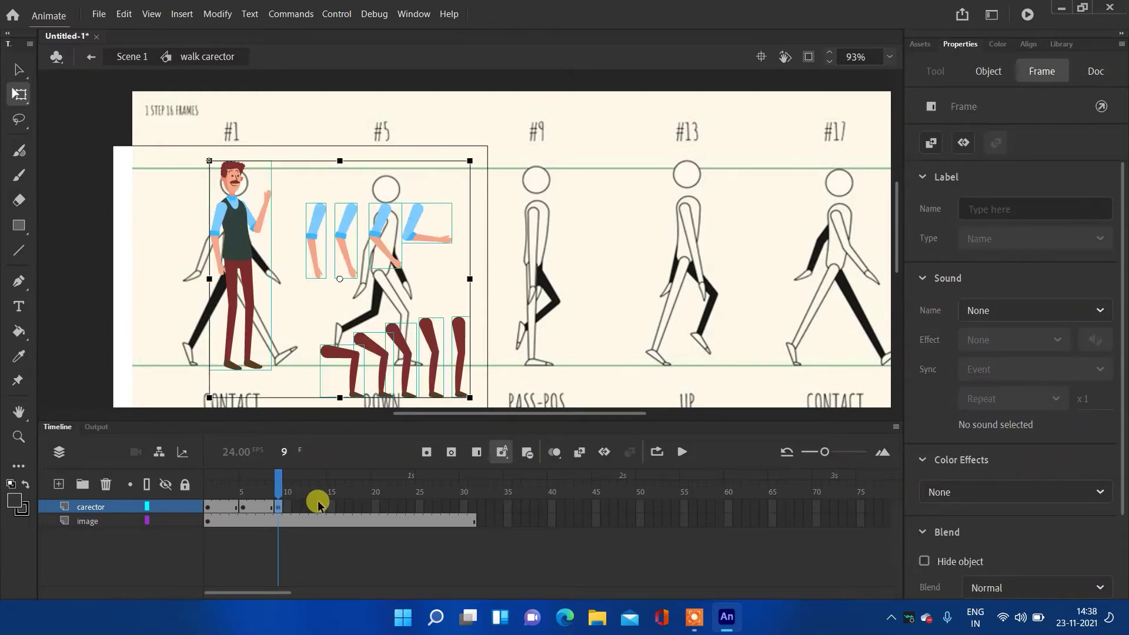
# - Insert keyframes at frames 13 and 17 of the carector layer
pyautogui.click(290, 506)
pyautogui.moveTo(296, 504); pyautogui.dragTo(311, 504)
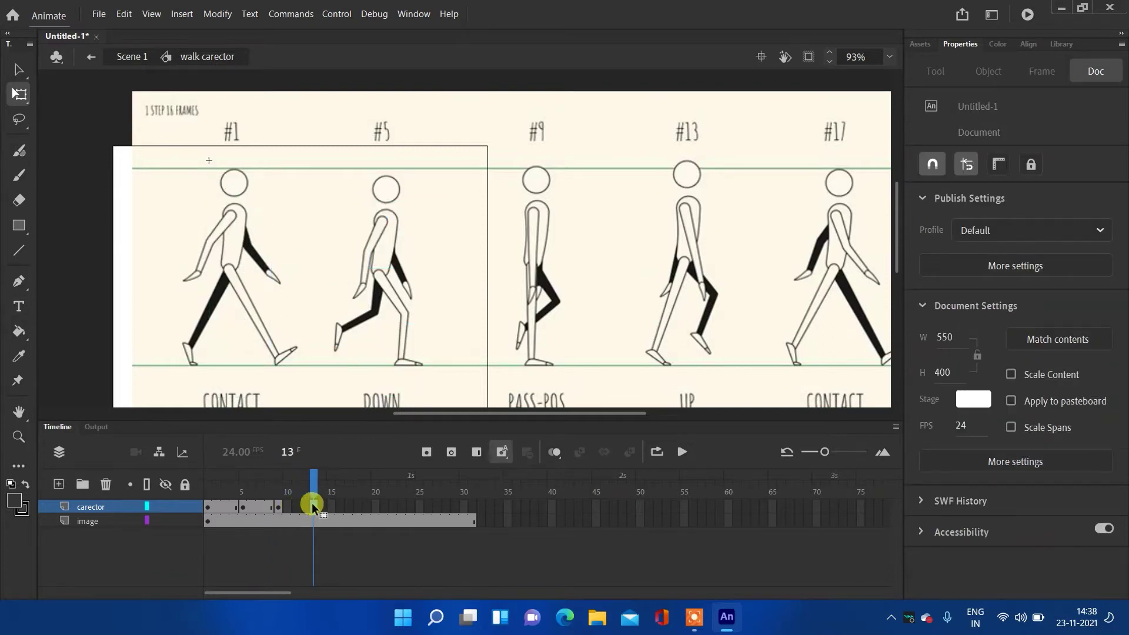
pyautogui.press('F6')
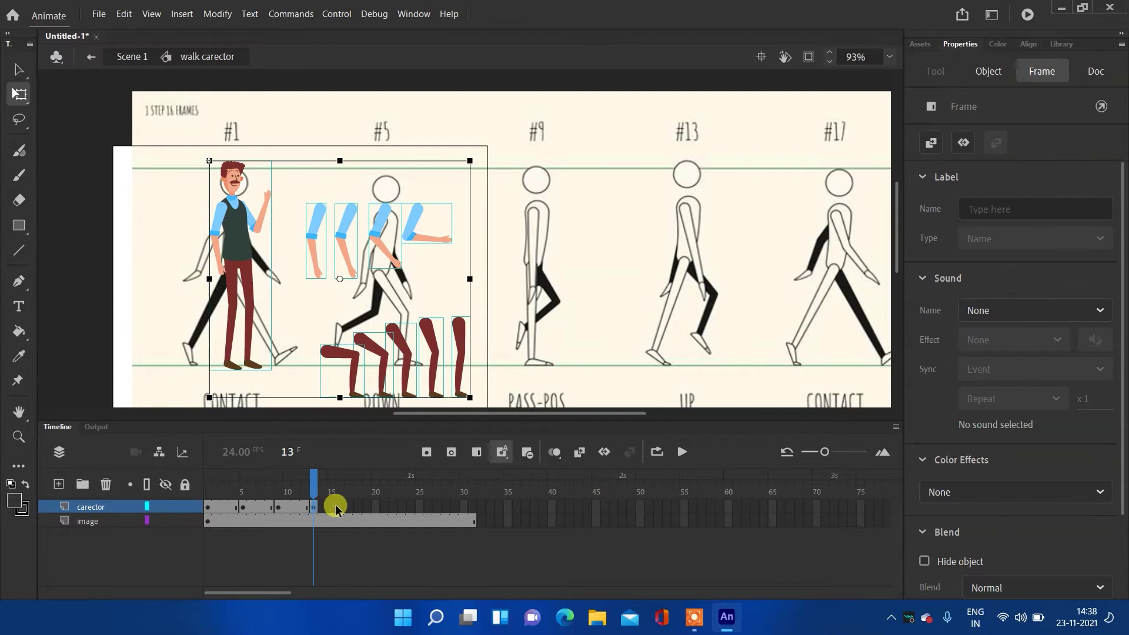
pyautogui.moveTo(339, 509); pyautogui.dragTo(358, 525)
pyautogui.press('F6')
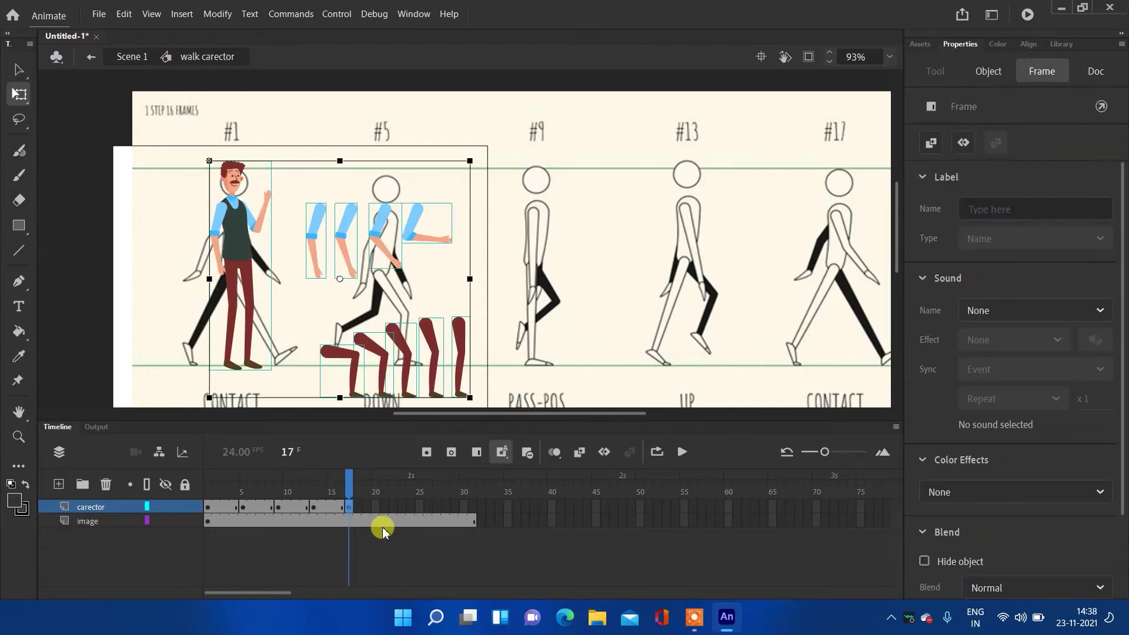
# - Insert keyframes at frames 21 and 25 of the carector layer to match the reference numbering
pyautogui.moveTo(453, 415); pyautogui.dragTo(560, 414)
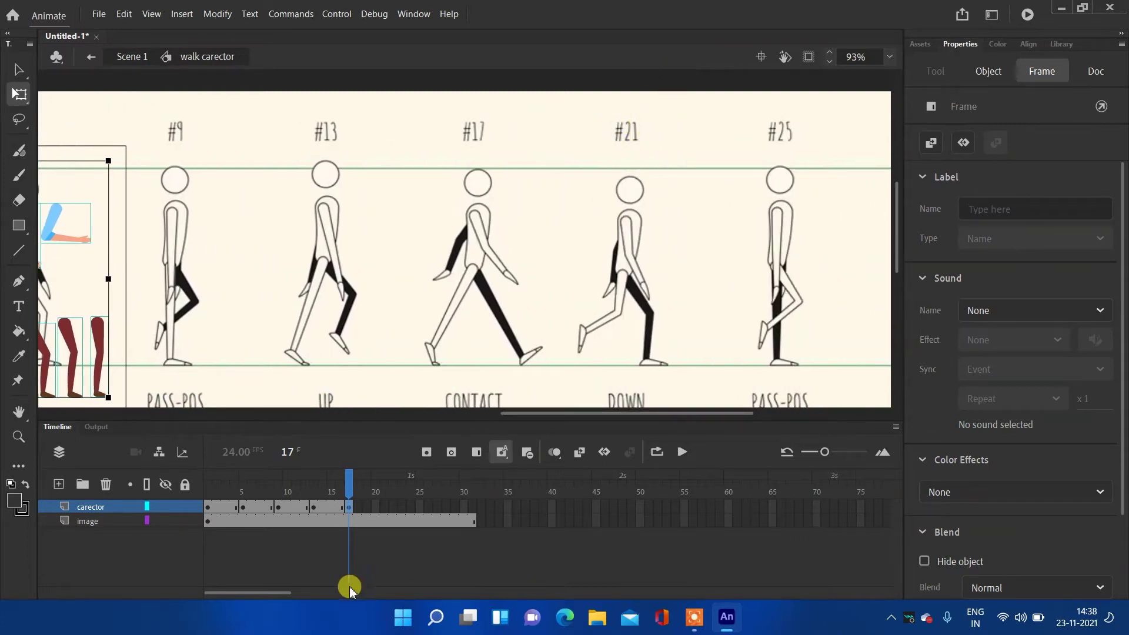
pyautogui.click(380, 507)
pyautogui.press('F6')
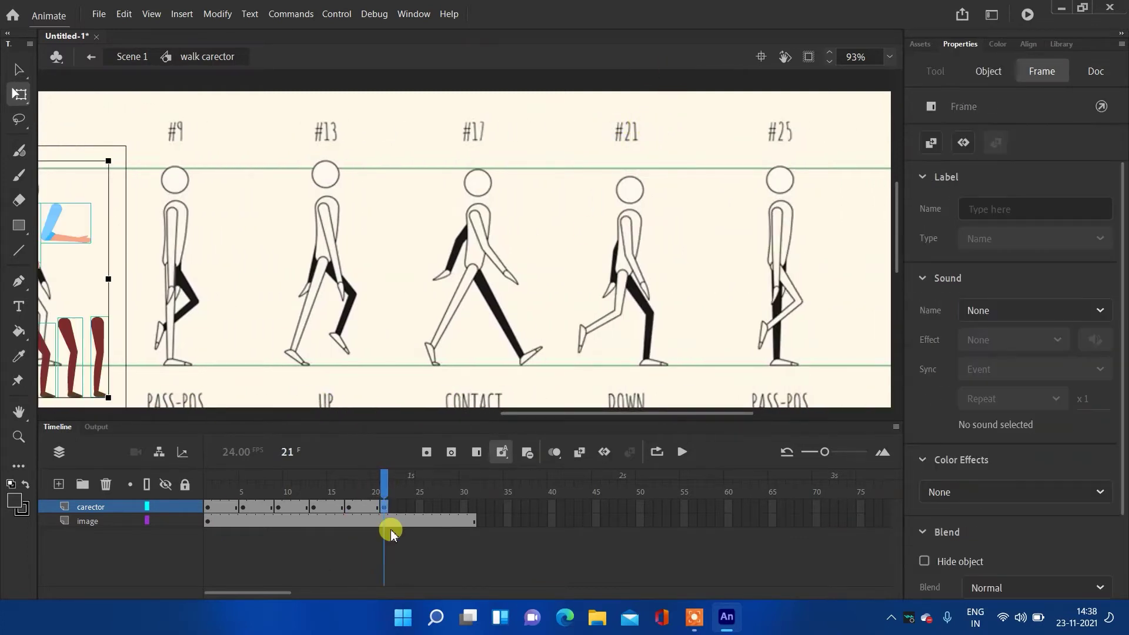
pyautogui.click(421, 507)
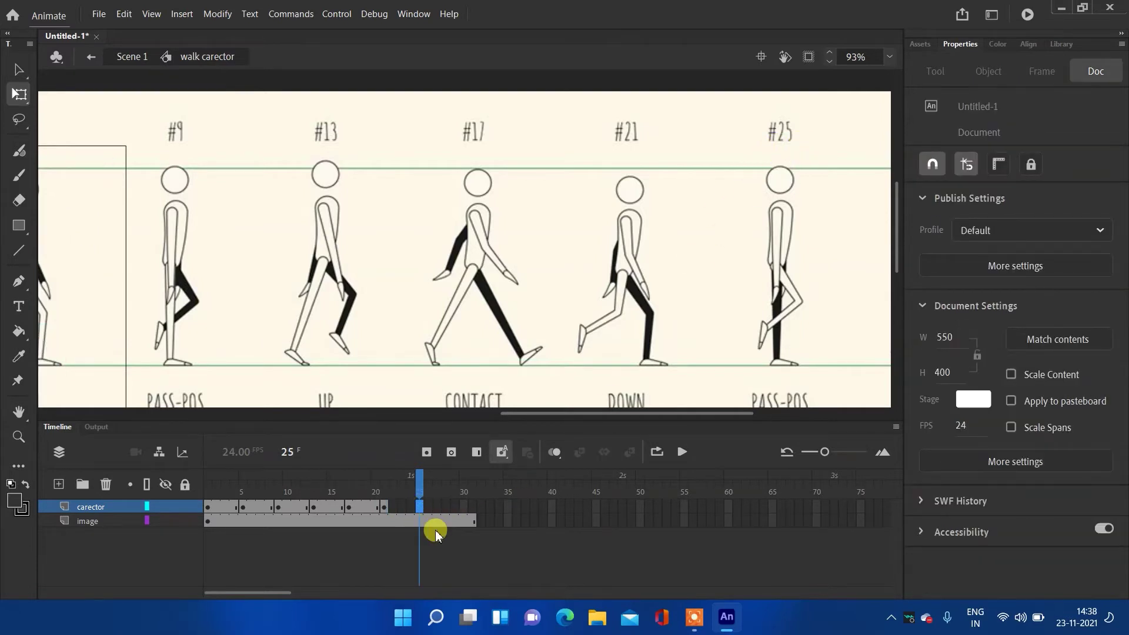
pyautogui.press('F6')
# - Insert a keyframe at frame 29 of the carector layer for the #29 up pose
pyautogui.moveTo(290, 594); pyautogui.dragTo(294, 590)
pyautogui.moveTo(577, 414); pyautogui.dragTo(703, 413)
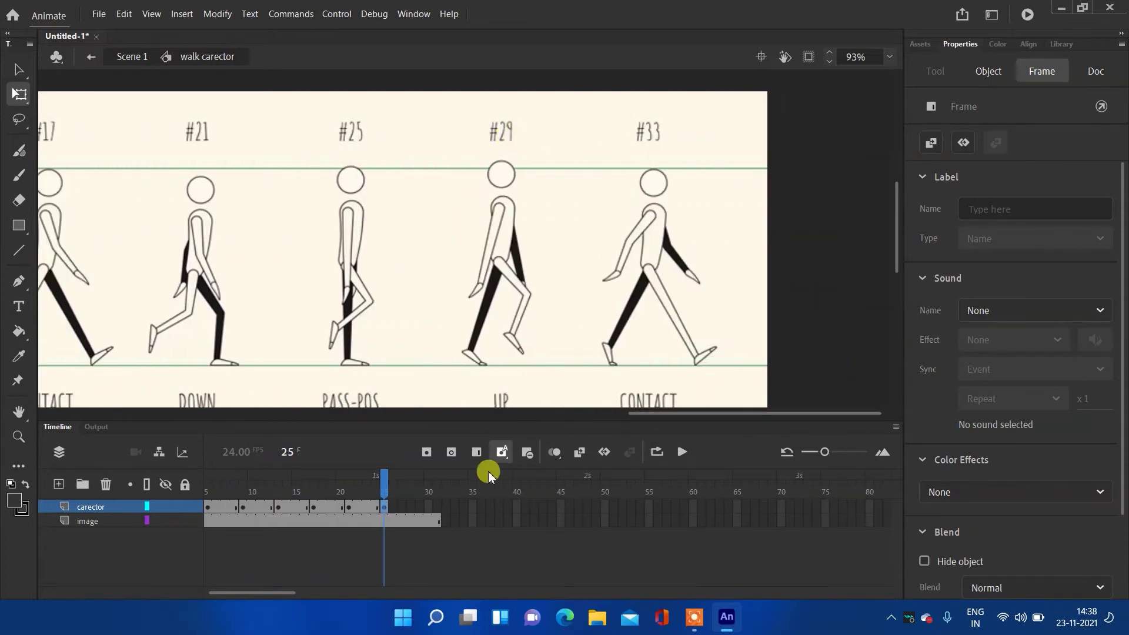
pyautogui.click(422, 505)
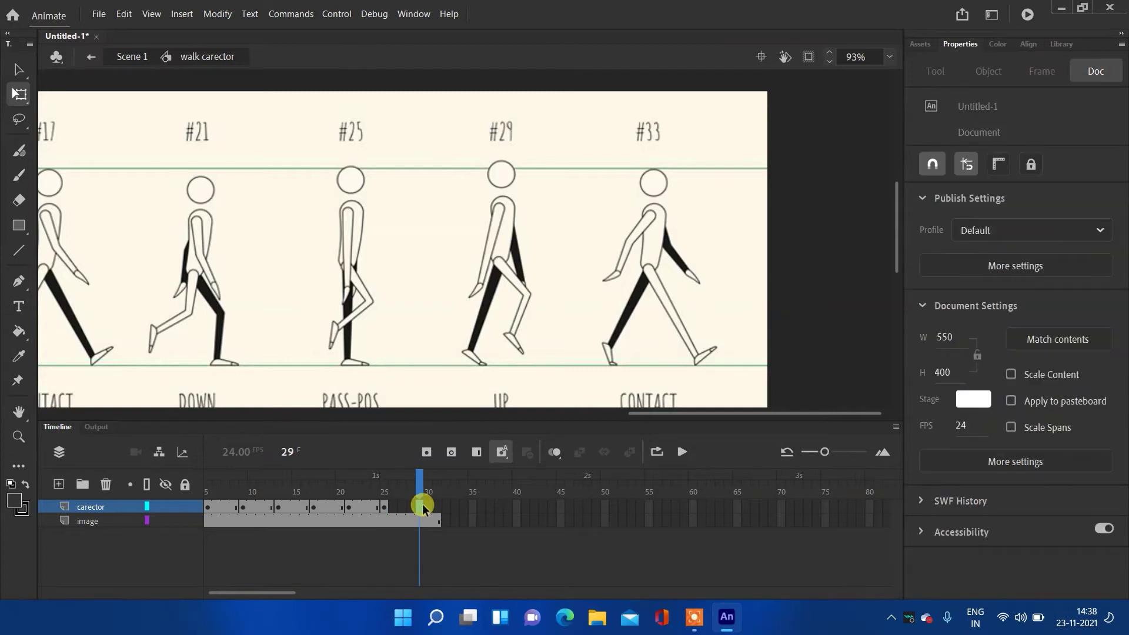
pyautogui.press('F5')
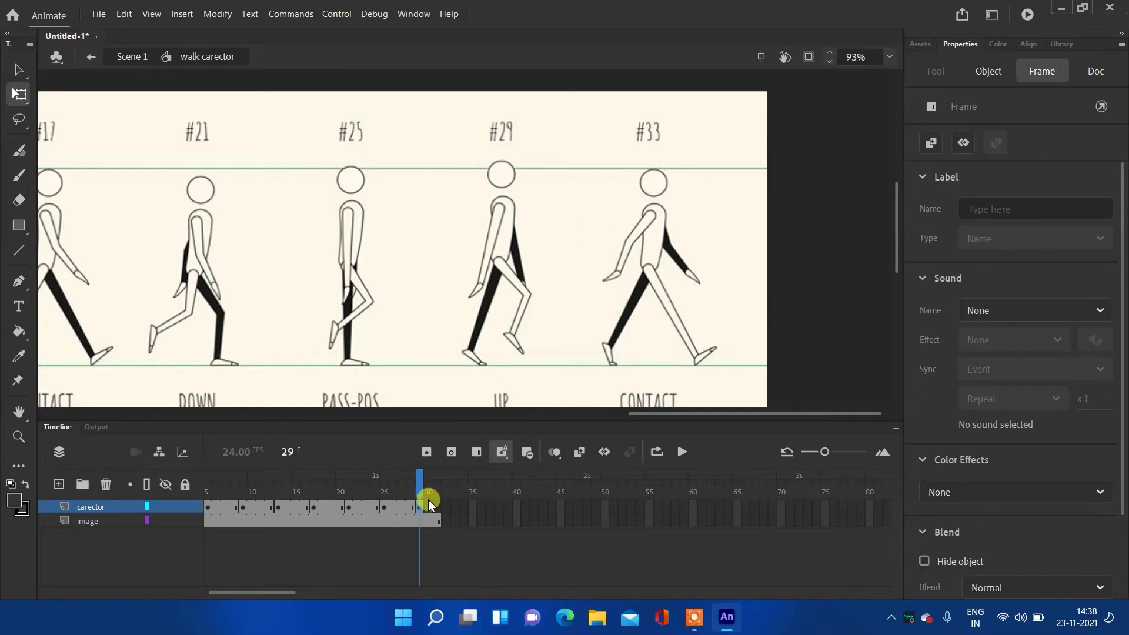
# - Insert a keyframe at frame 32 of the carector layer and extend the image layer to frame 32
pyautogui.moveTo(428, 506); pyautogui.dragTo(438, 509)
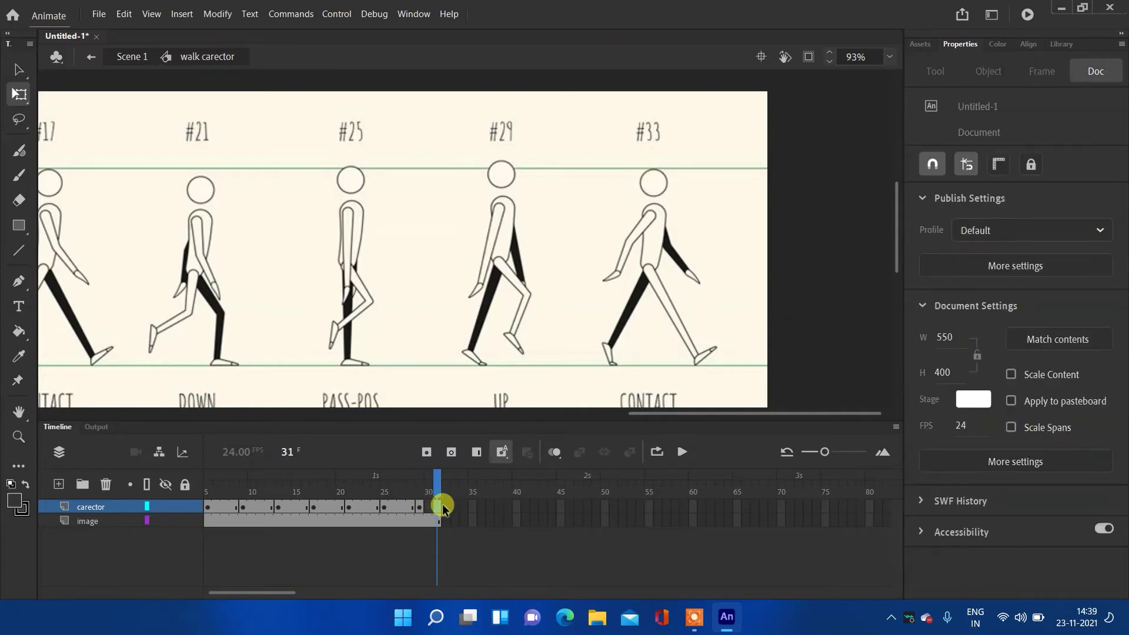
pyautogui.click(446, 507)
pyautogui.press('F5')
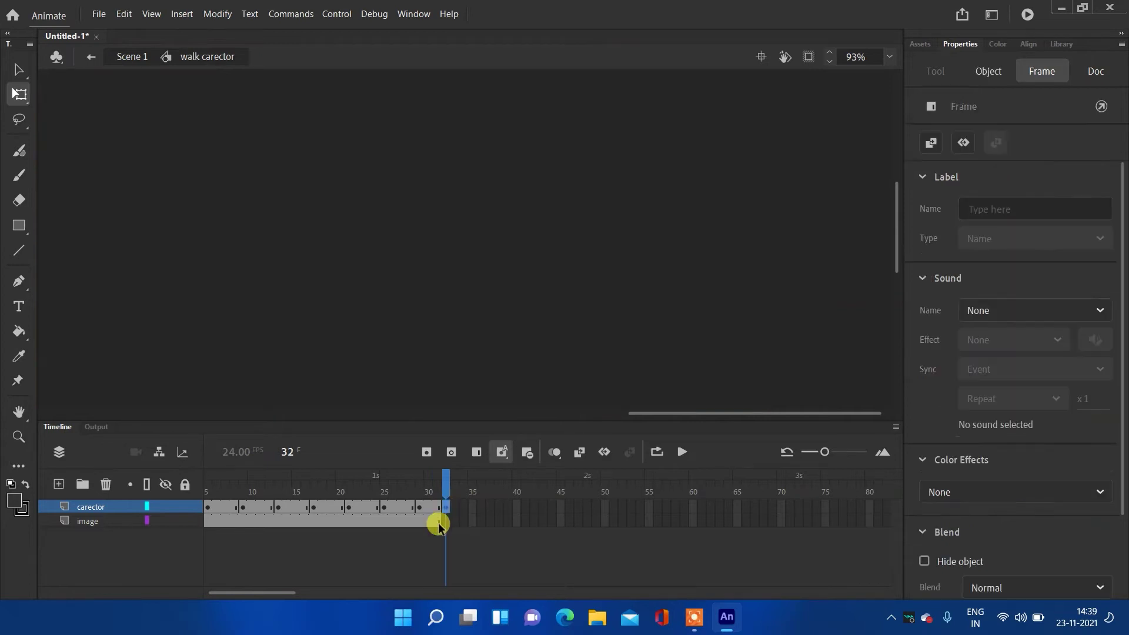
pyautogui.click(216, 522)
pyautogui.press('F5')
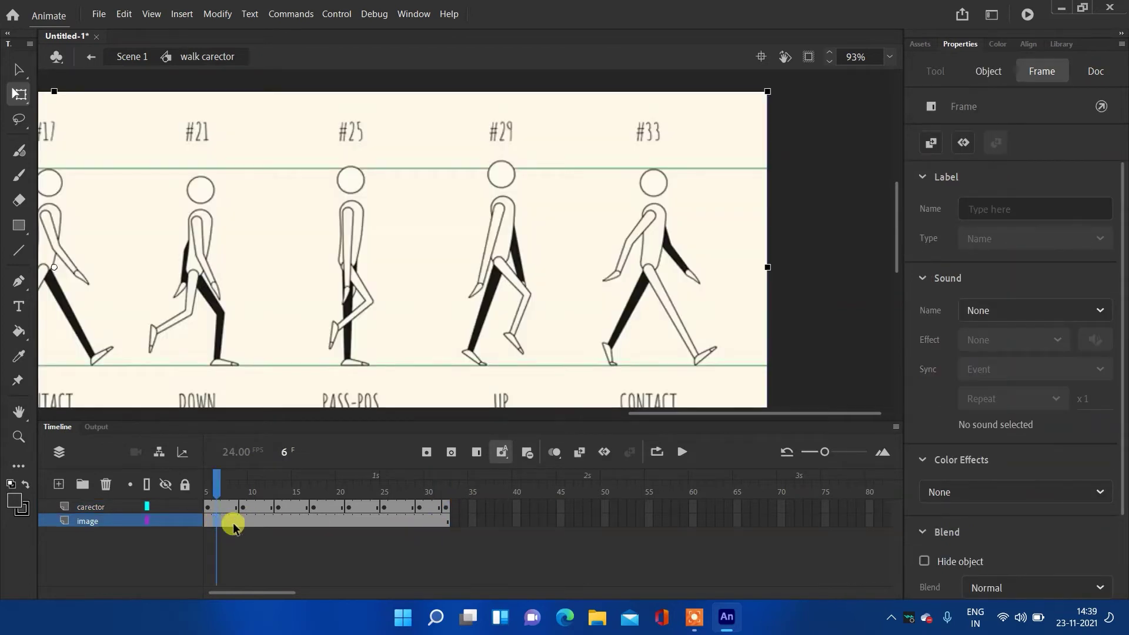
# - Remove frame 32 from the carector layer
pyautogui.click(447, 507)
pyautogui.rightClick(446, 506)
pyautogui.click(500, 175)
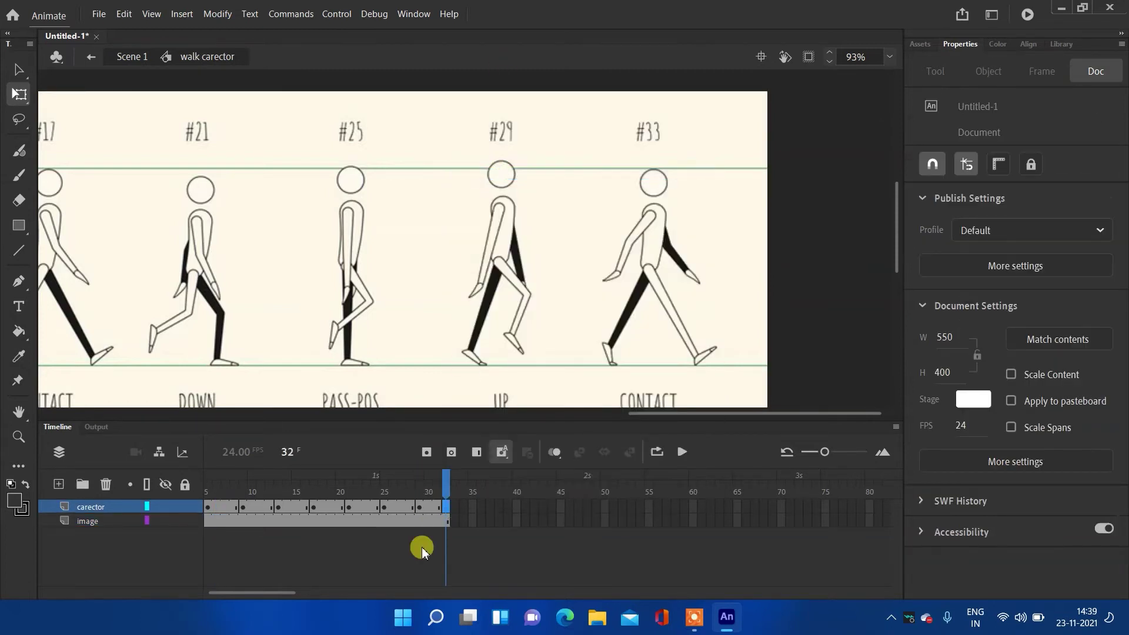
# - Extend the carector layer to frame 32 and return the playhead to frame 1
pyautogui.click(420, 507)
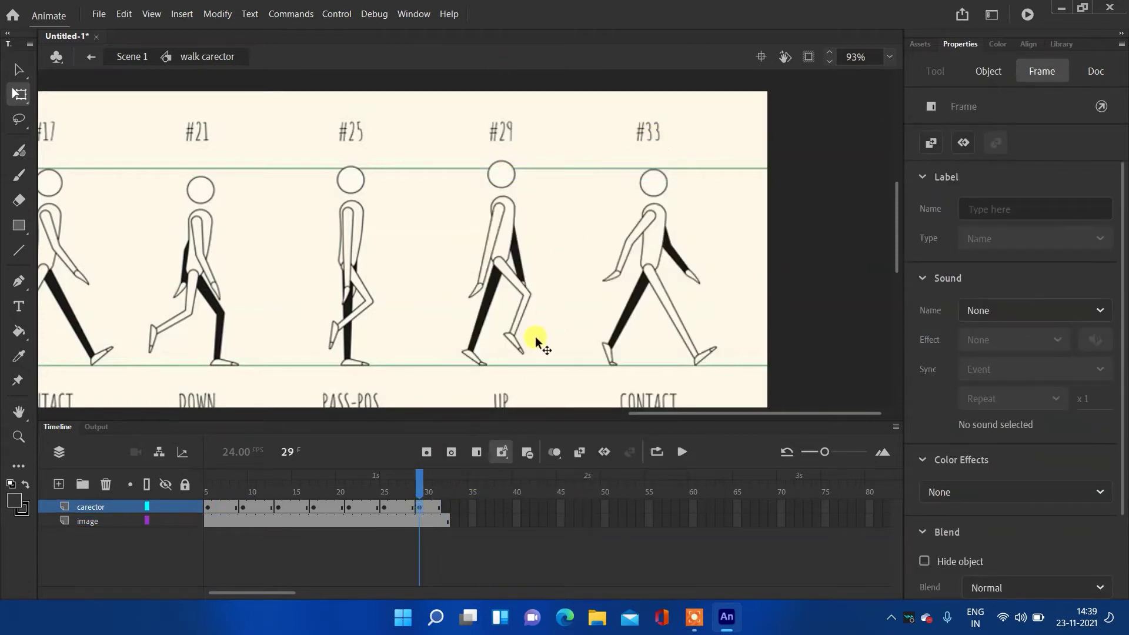
pyautogui.moveTo(419, 477); pyautogui.dragTo(149, 483)
pyautogui.moveTo(221, 505); pyautogui.dragTo(468, 514)
pyautogui.moveTo(461, 471); pyautogui.dragTo(41, 475)
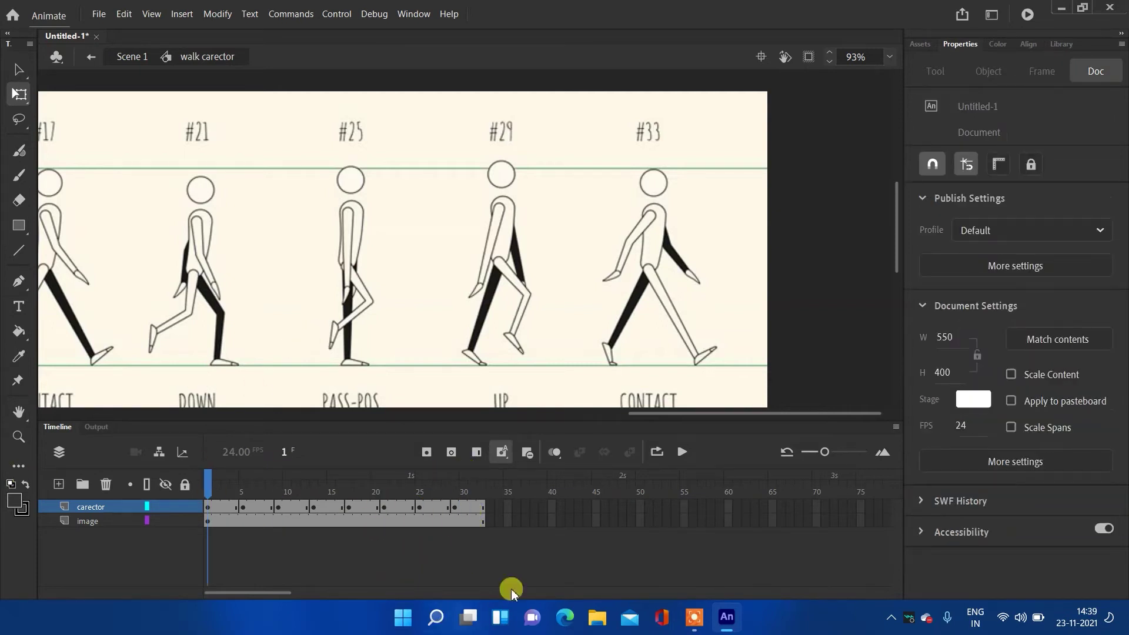
# - Check each carector keyframe from frame 1 to frame 29 against the numbered poses of the walk cycle reference
pyautogui.scroll(-2, 514, 253)
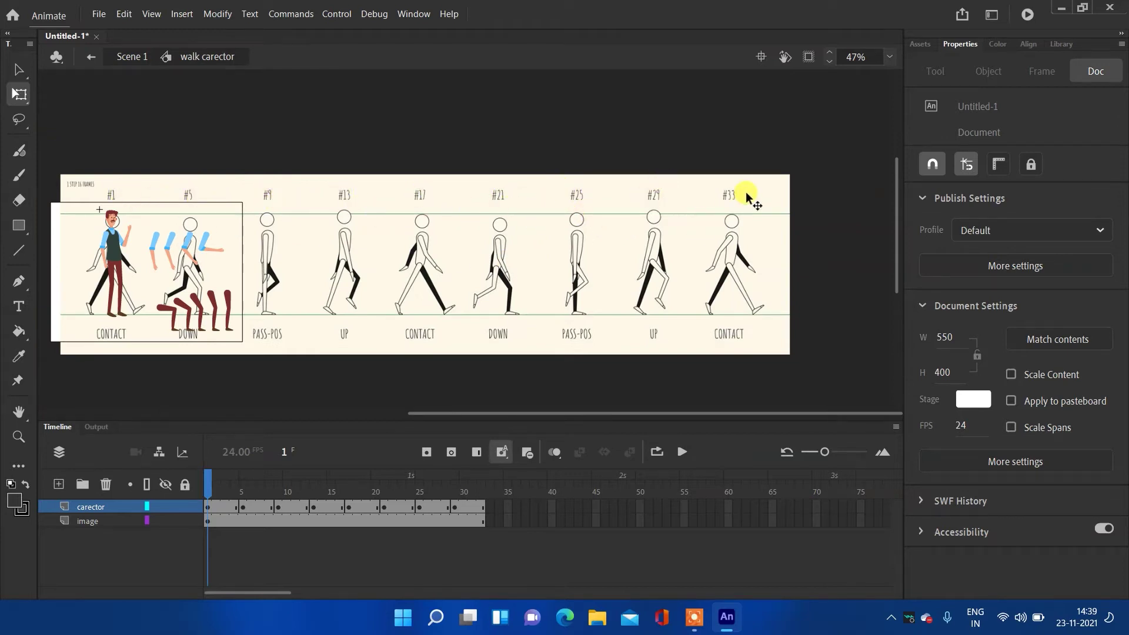
pyautogui.click(212, 507)
pyautogui.click(243, 507)
pyautogui.click(279, 508)
pyautogui.click(313, 507)
pyautogui.click(349, 508)
pyautogui.click(384, 508)
pyautogui.click(419, 508)
pyautogui.click(455, 507)
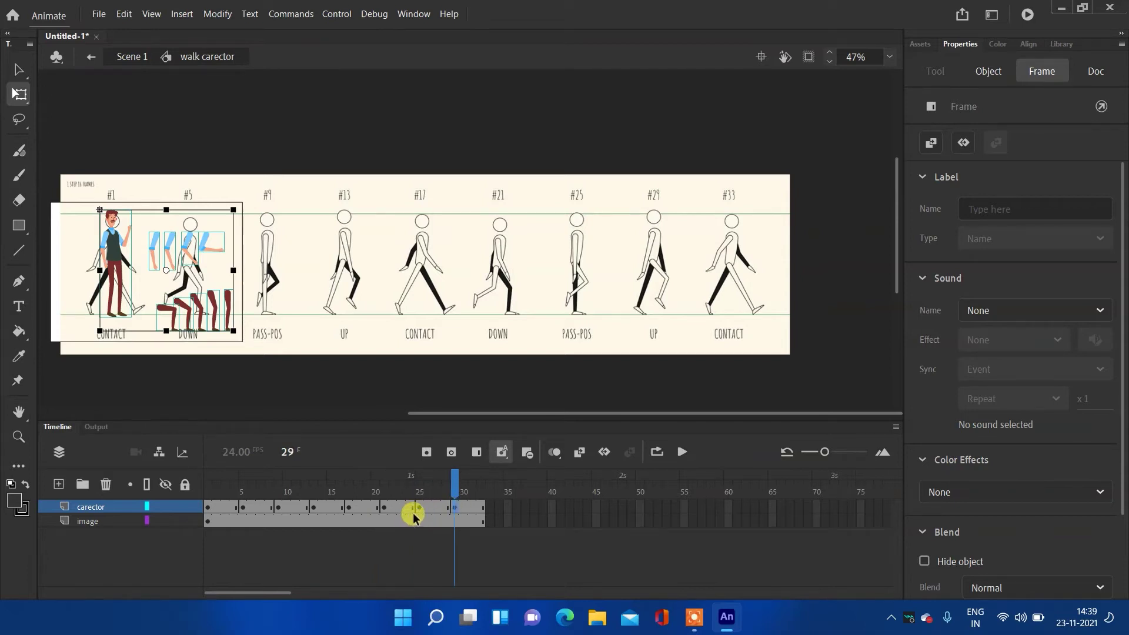
# - Insert a keyframe at frame 33 of the carector layer for the final contact pose
pyautogui.click(486, 504)
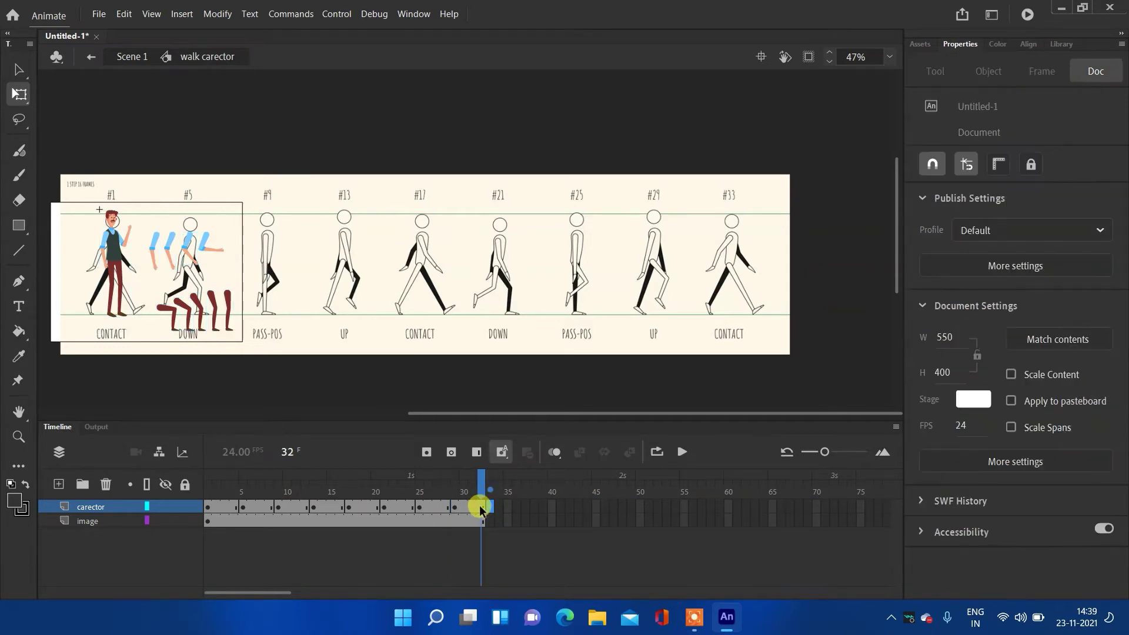
pyautogui.click(479, 506)
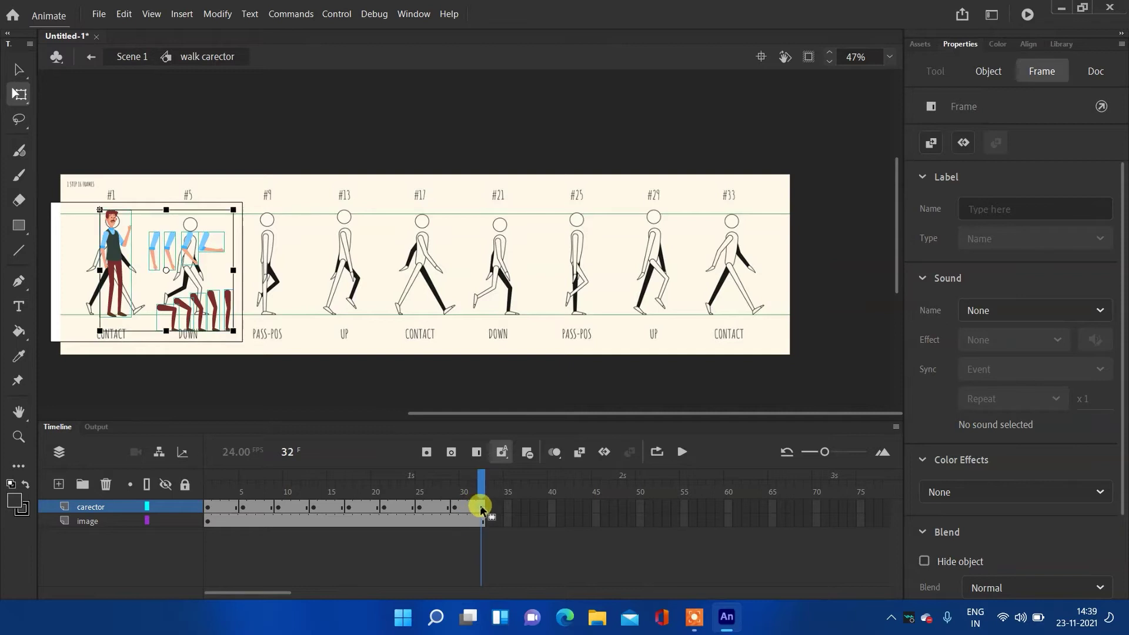
pyautogui.click(487, 507)
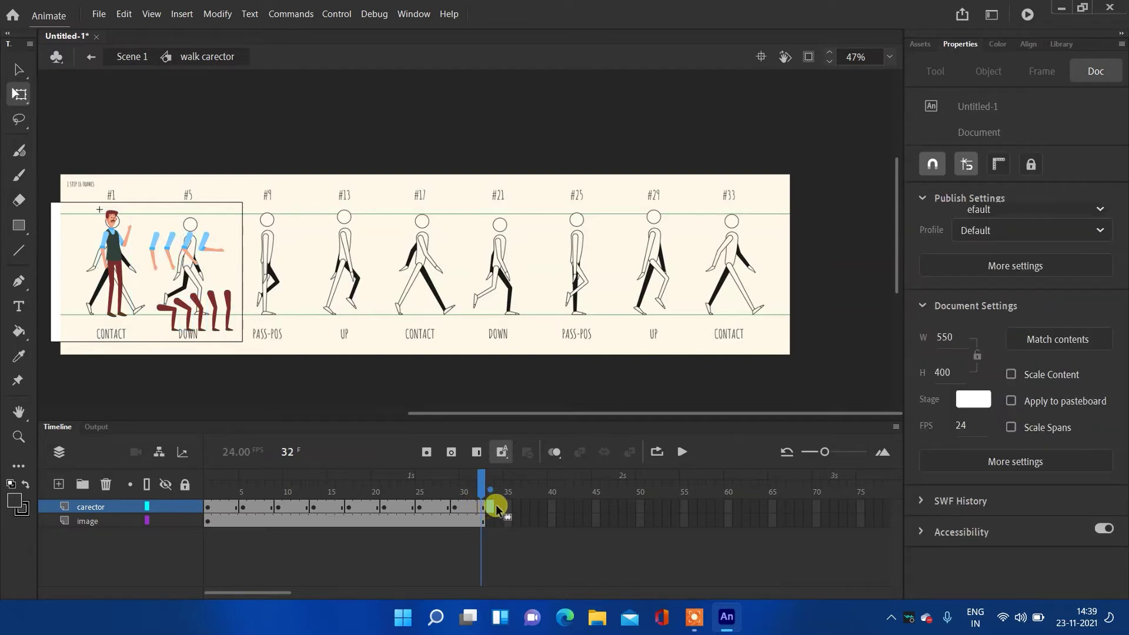
pyautogui.click(490, 506)
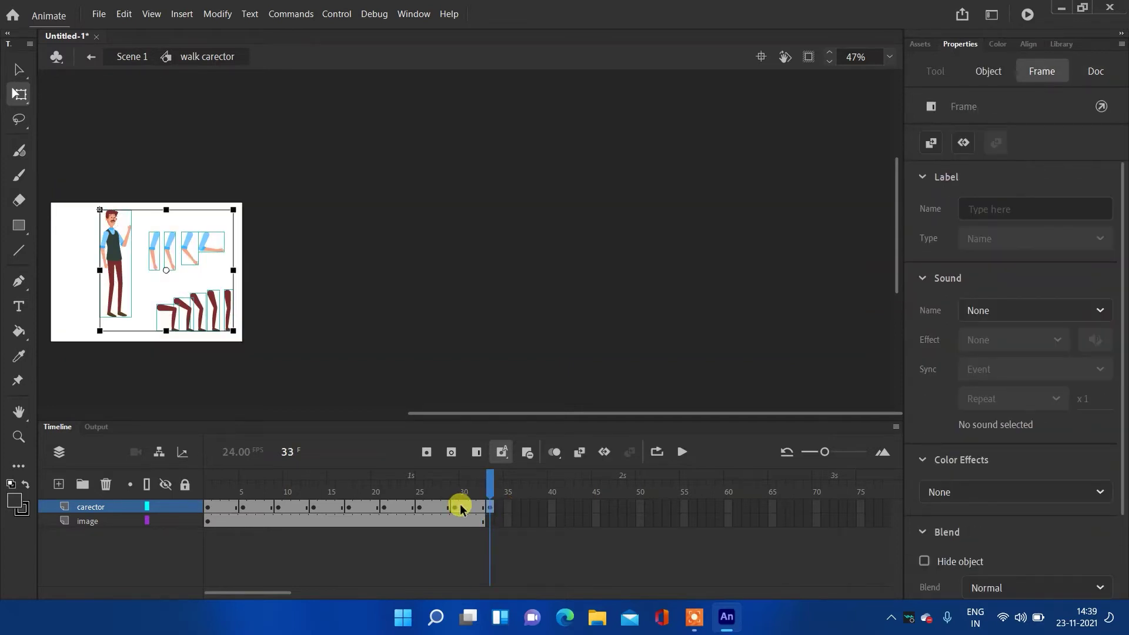
# - Extend both the carector and image layers to frame 36
pyautogui.moveTo(455, 510); pyautogui.dragTo(494, 527)
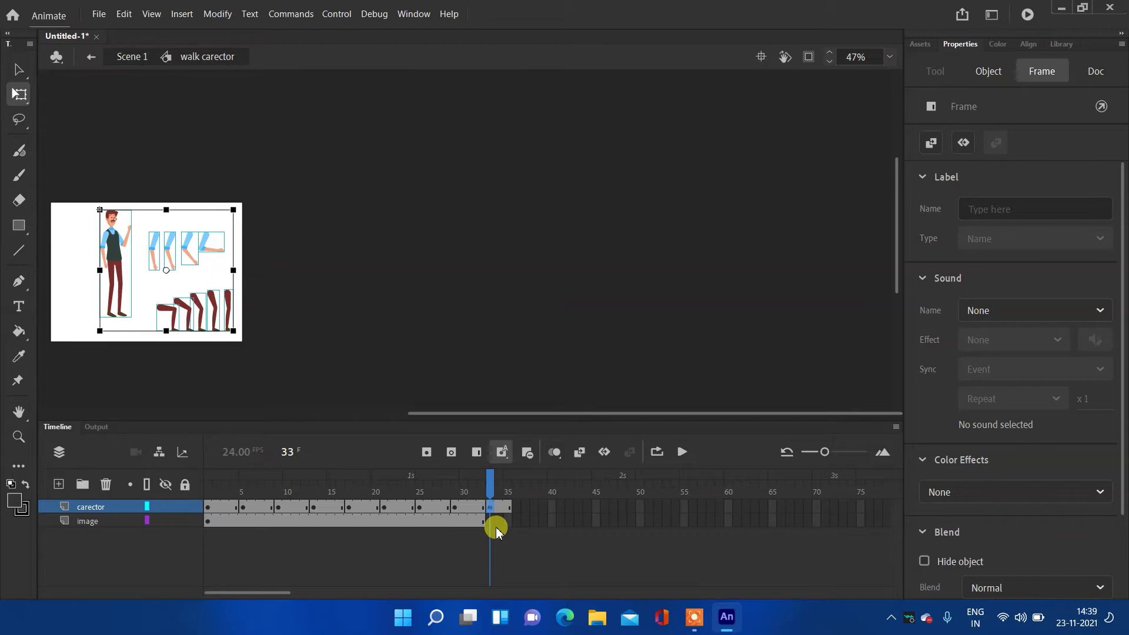
pyautogui.moveTo(496, 529)
pyautogui.mouseDown()
pyautogui.moveTo(476, 521)
pyautogui.moveTo(483, 532)
pyautogui.mouseUp()
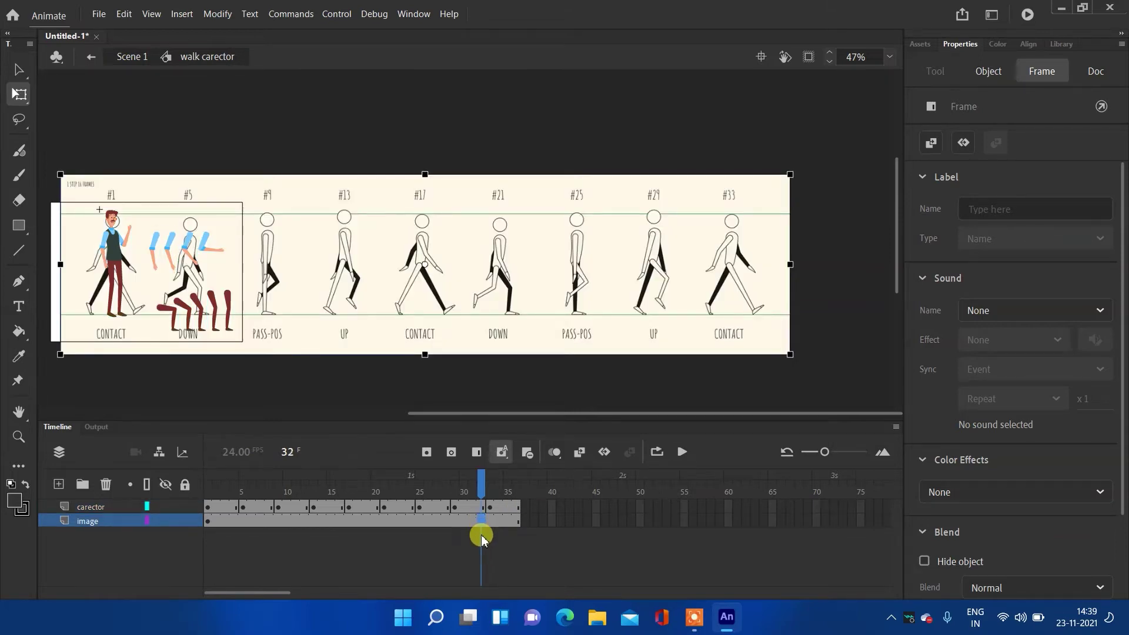
pyautogui.click(482, 535)
# - Return to frame 1 and select only the cartoon man's group over the #1 contact pose
pyautogui.moveTo(479, 480); pyautogui.dragTo(127, 475)
pyautogui.click(212, 505)
pyautogui.click(208, 538)
pyautogui.scroll(5, 106, 286)
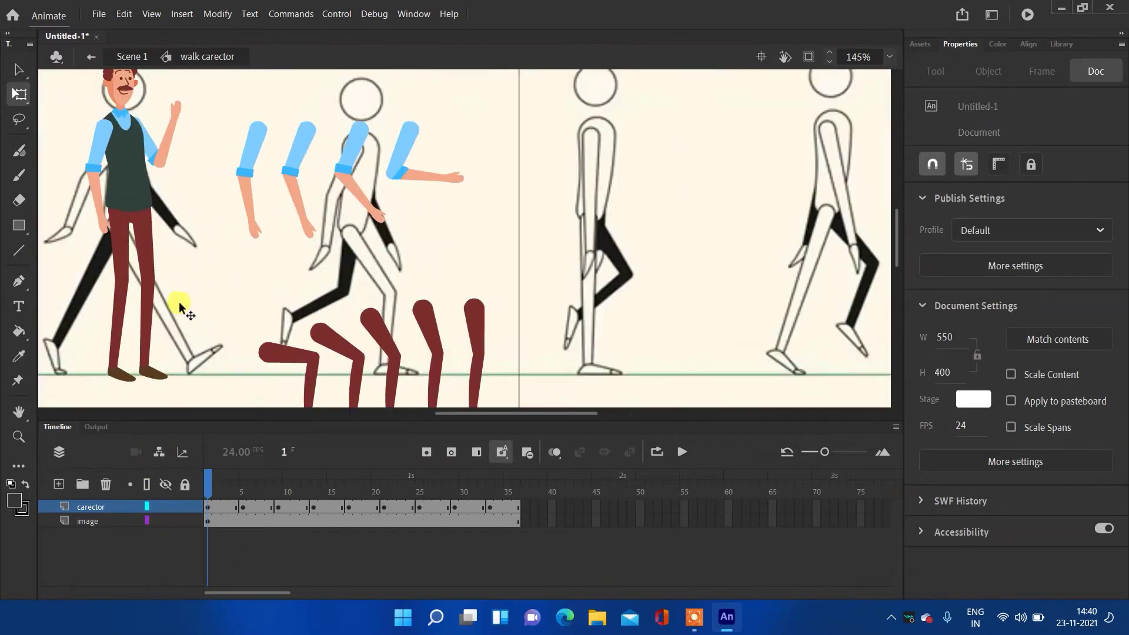
pyautogui.scroll(2, 180, 306)
pyautogui.click(206, 507)
pyautogui.moveTo(255, 257); pyautogui.dragTo(515, 365)
pyautogui.scroll(-4, 515, 366)
pyautogui.scroll(2, 405, 312)
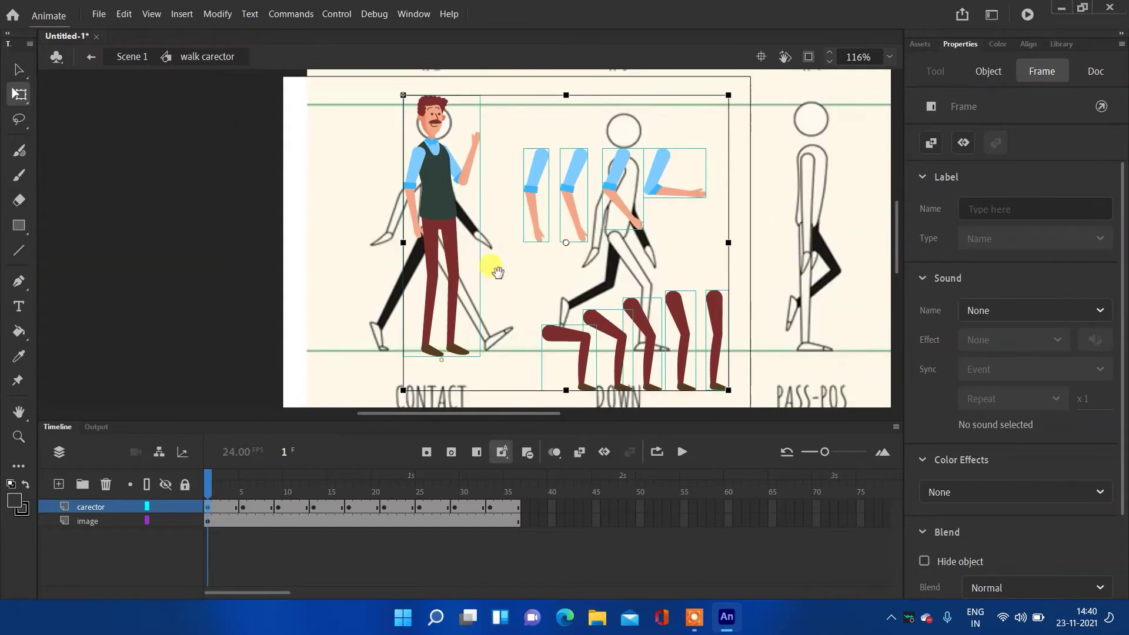
pyautogui.moveTo(497, 271); pyautogui.dragTo(481, 307)
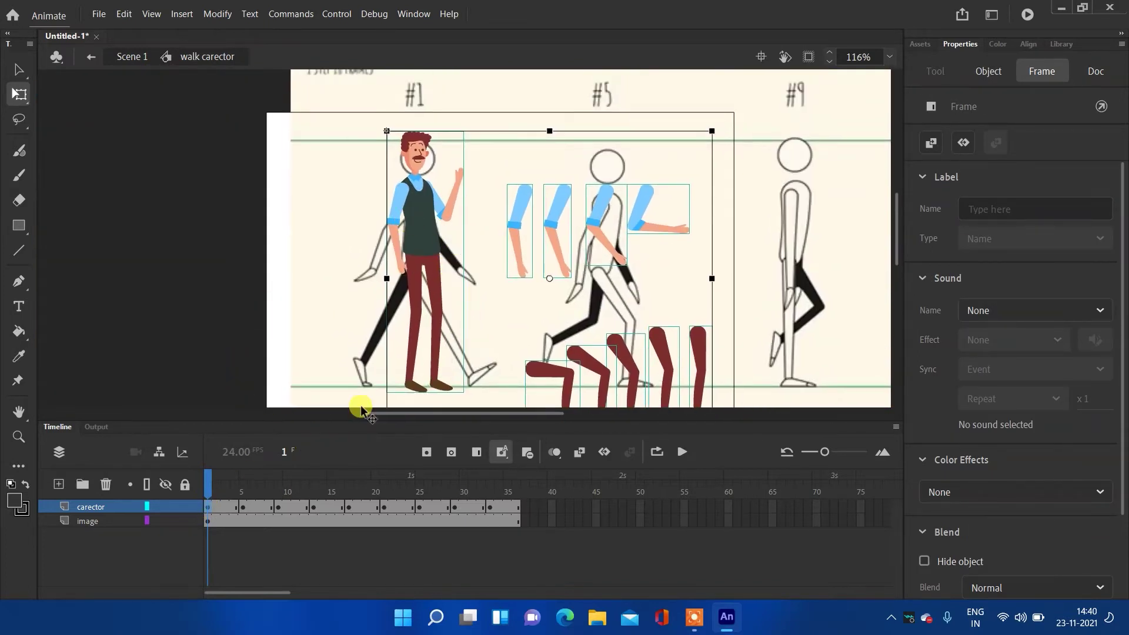
pyautogui.click(175, 181)
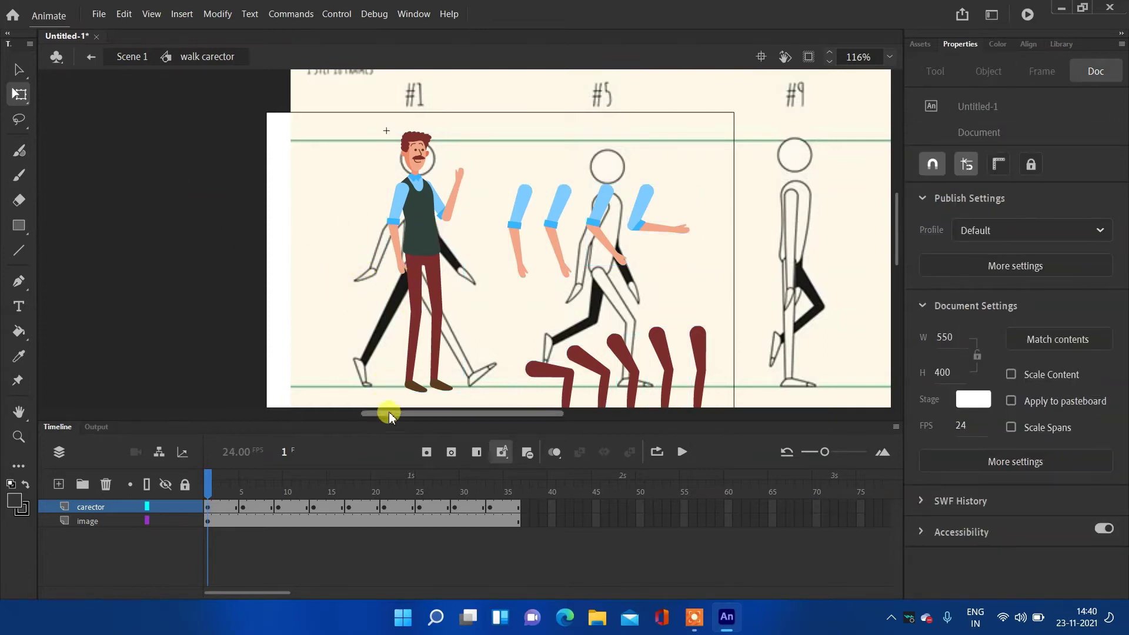
pyautogui.click(442, 225)
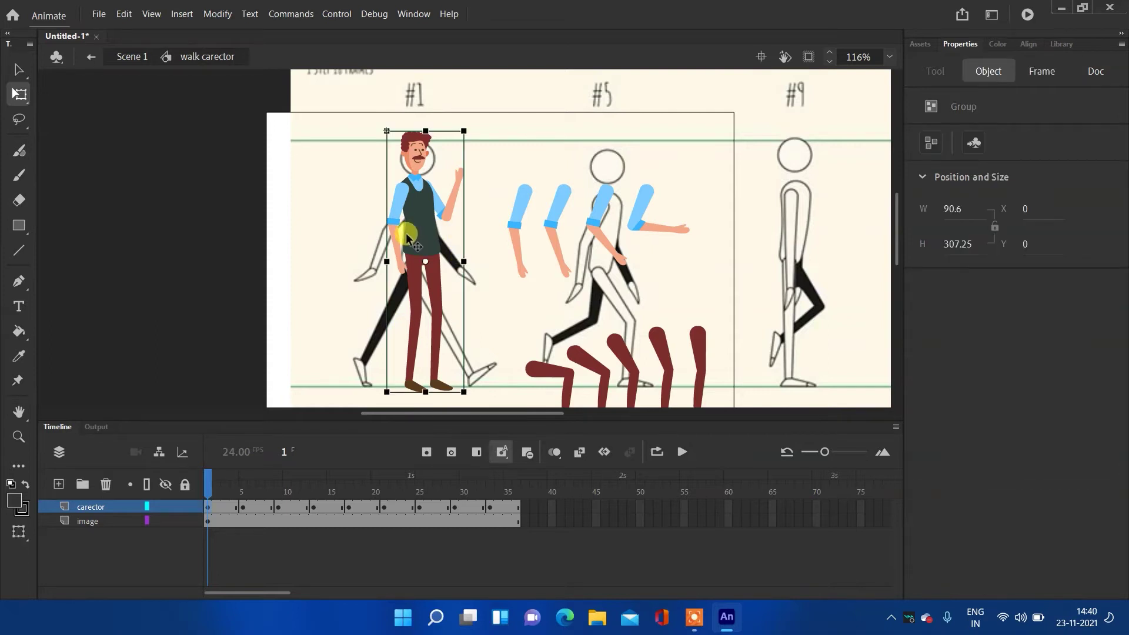
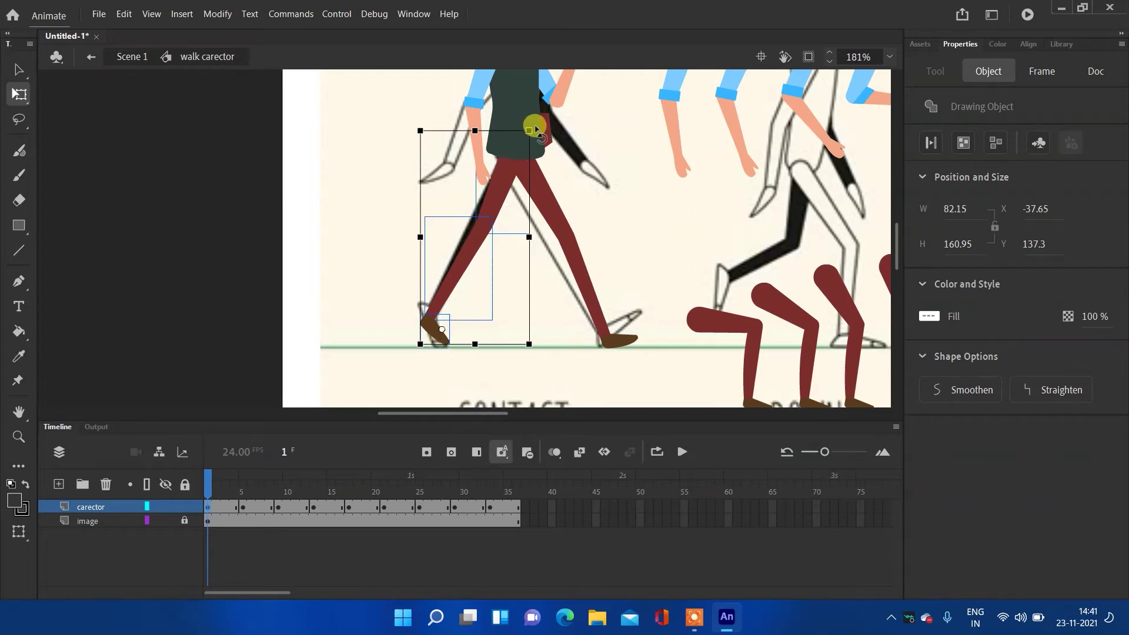
# - Rotate the man's back leg slightly about its foot to follow the #1 contact pose
pyautogui.moveTo(527, 126); pyautogui.dragTo(529, 119)
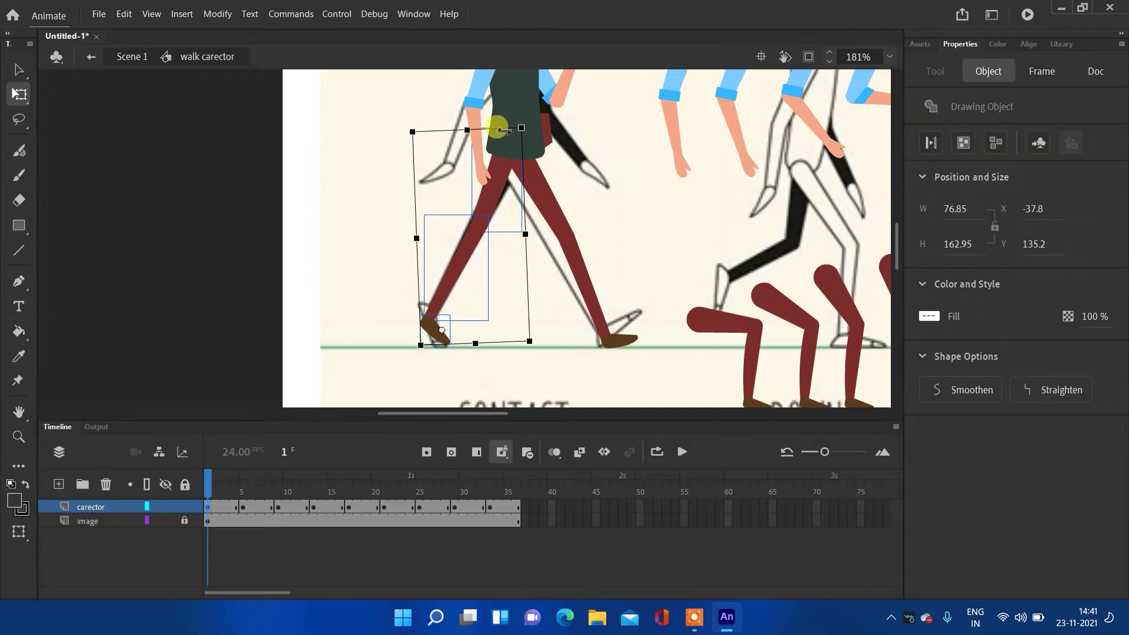
# - Move the maroon hip piece from beside the vest down over the tops of the man's legs
pyautogui.click(294, 266)
pyautogui.scroll(-2, 497, 256)
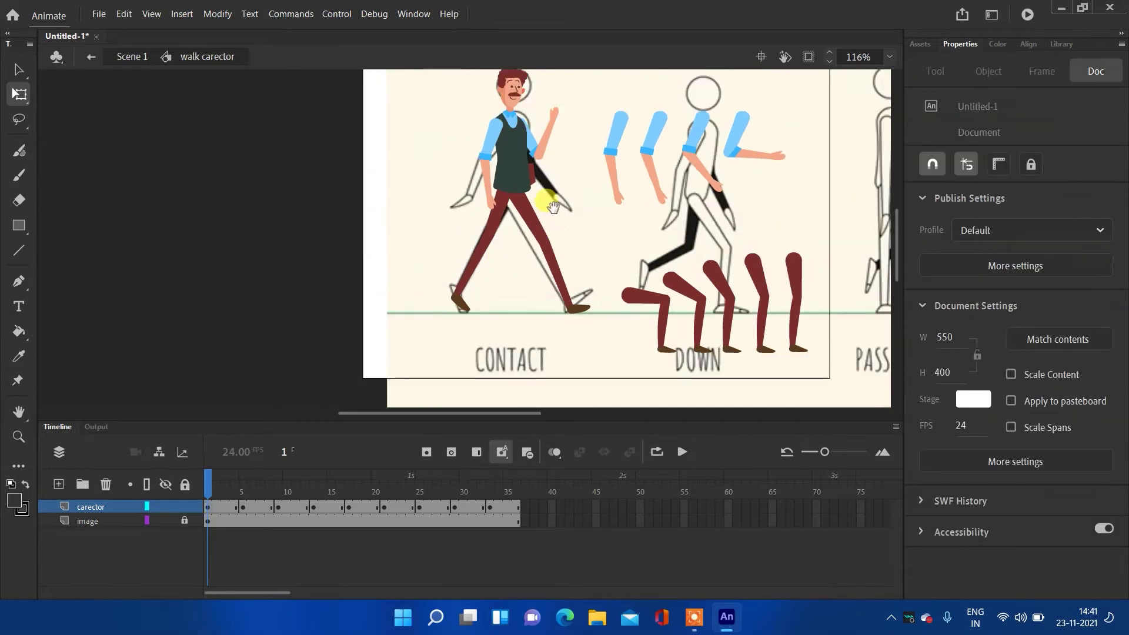
pyautogui.scroll(4, 498, 253)
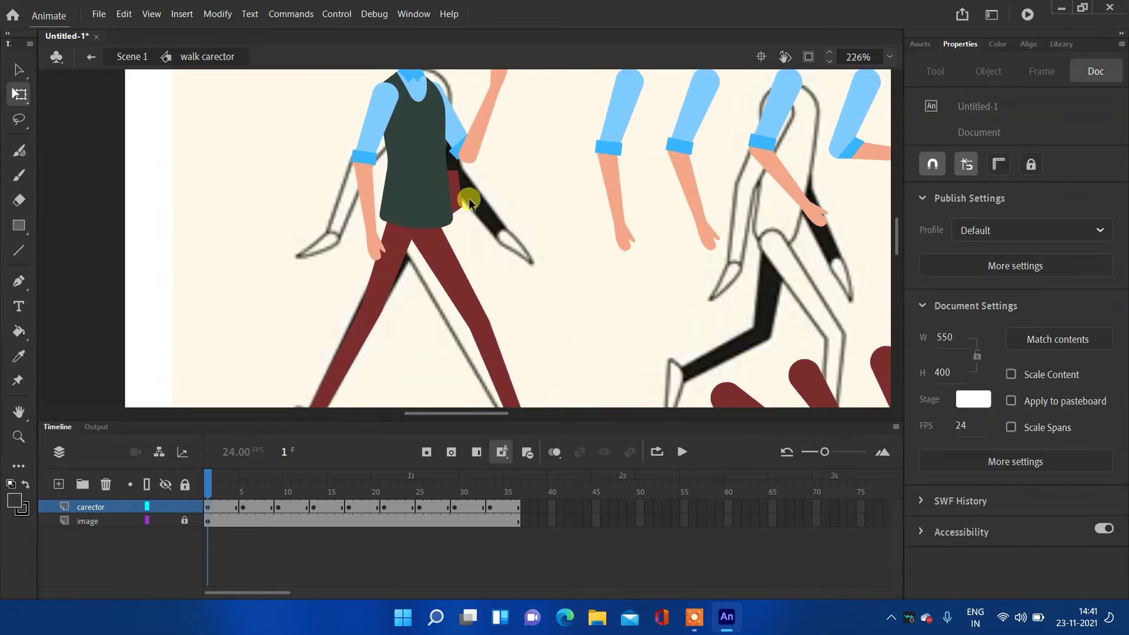
pyautogui.click(458, 196)
pyautogui.moveTo(459, 196)
pyautogui.mouseDown()
pyautogui.moveTo(536, 213)
pyautogui.moveTo(441, 221)
pyautogui.moveTo(446, 236)
pyautogui.mouseUp()
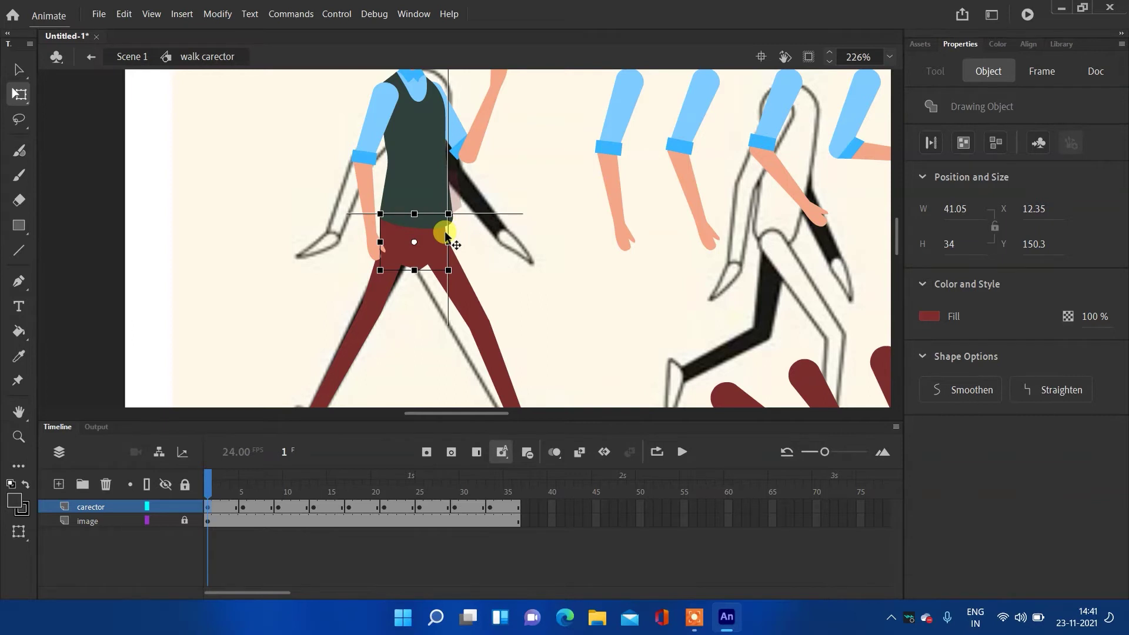
pyautogui.click(506, 256)
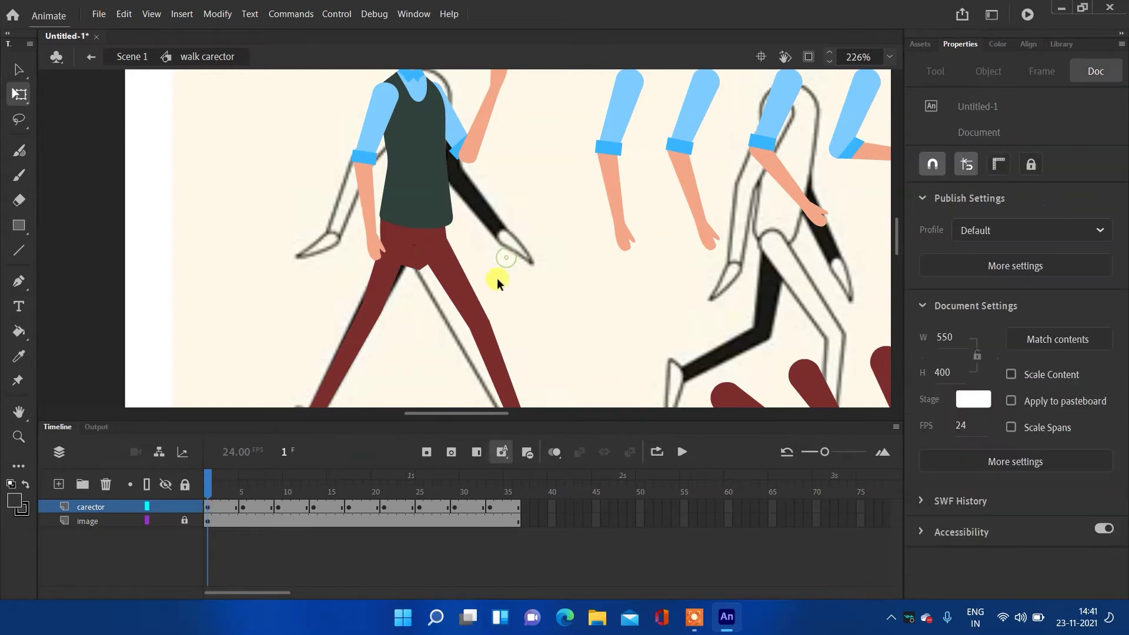
pyautogui.scroll(-2, 498, 262)
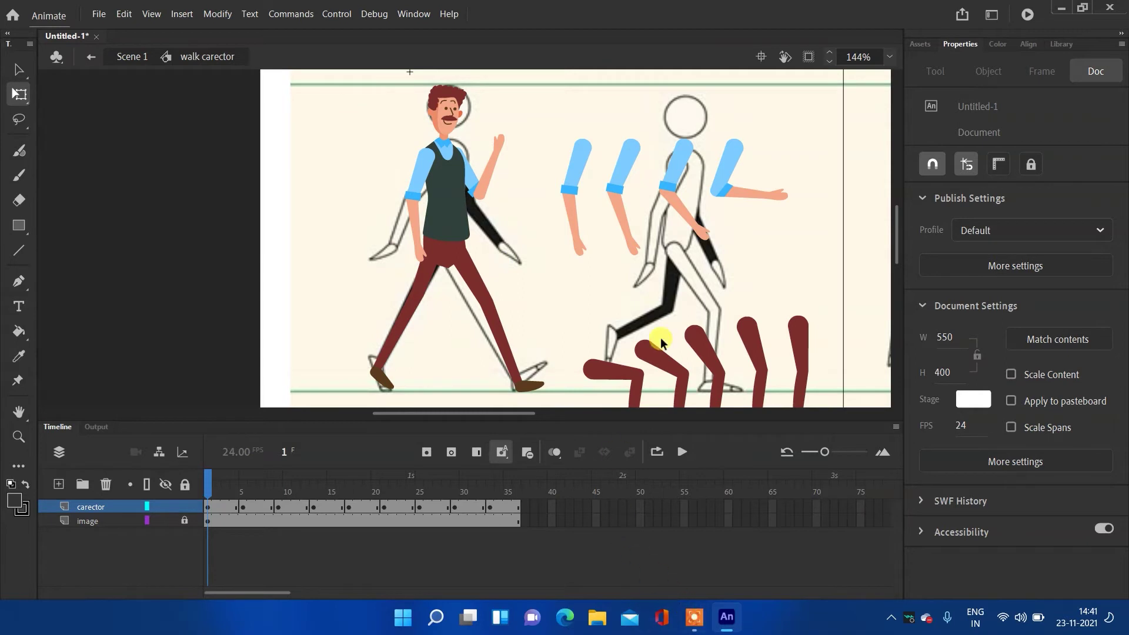
# - Switch to File Explorer and open 2180712.jpg from the part 13 folder on New Volume (D:) to examine the original character poses
pyautogui.click(1062, 11)
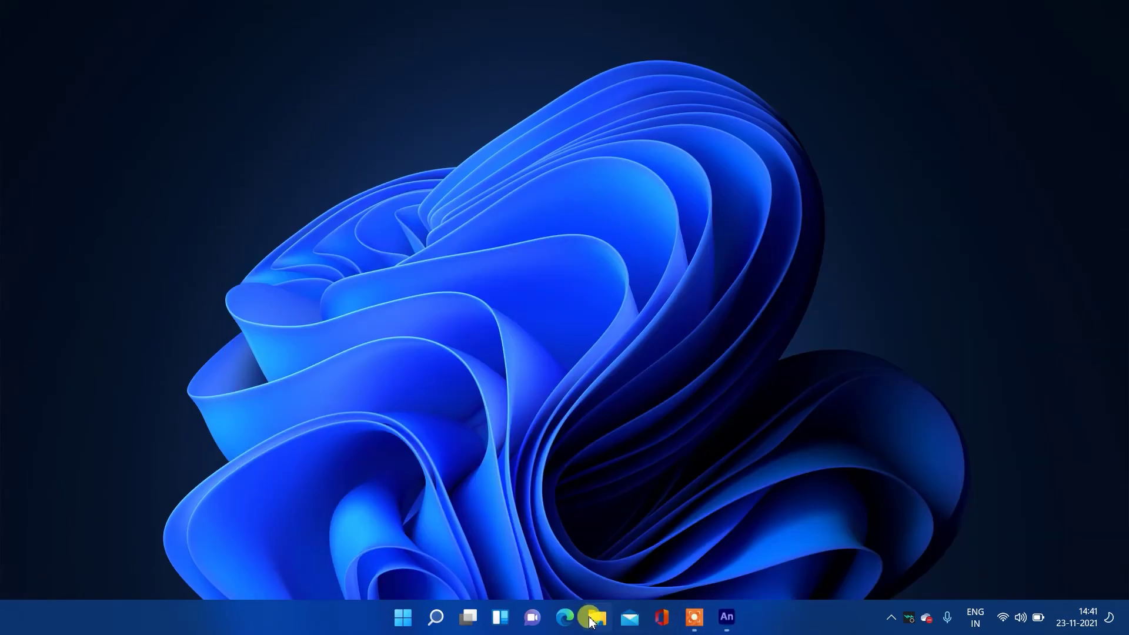
pyautogui.click(599, 618)
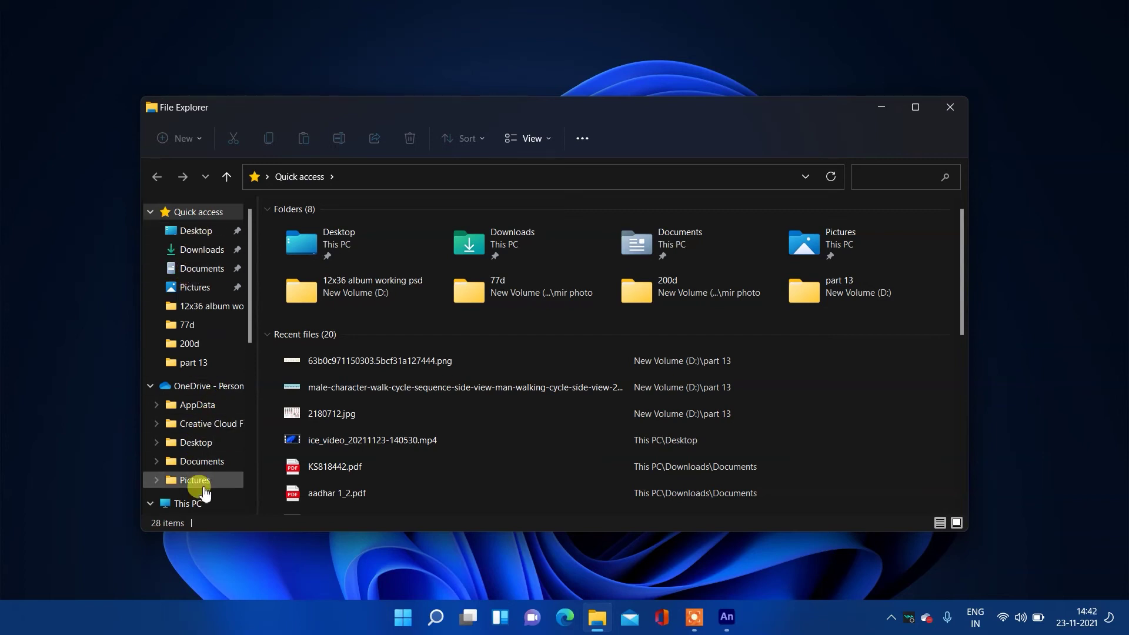
pyautogui.click(189, 504)
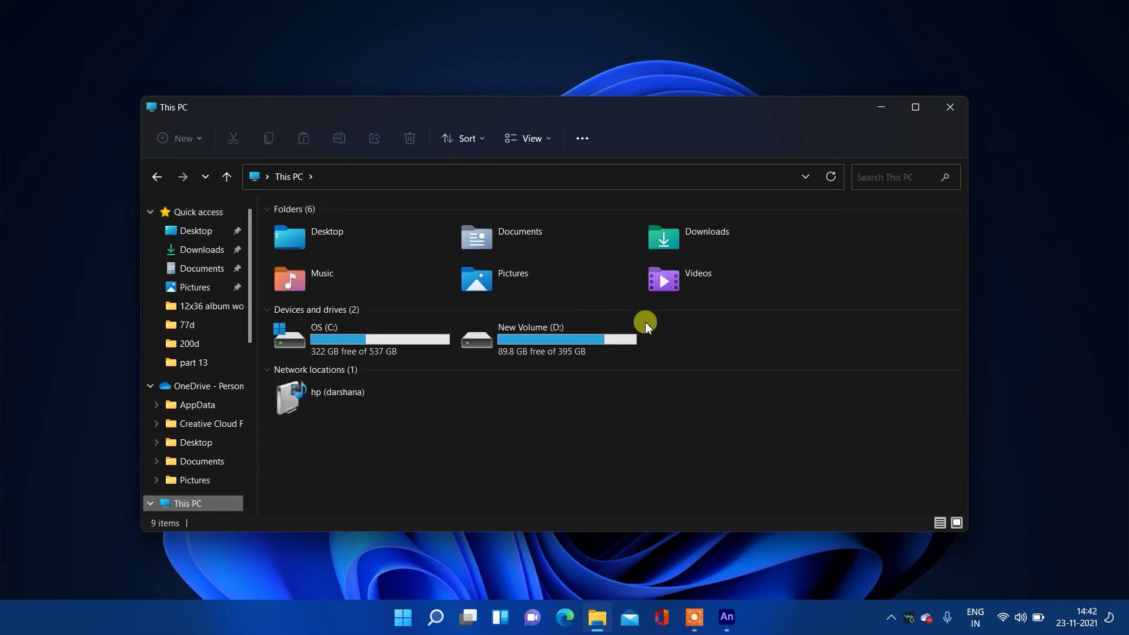
pyautogui.doubleClick(574, 323)
pyautogui.scroll(-8, 492, 395)
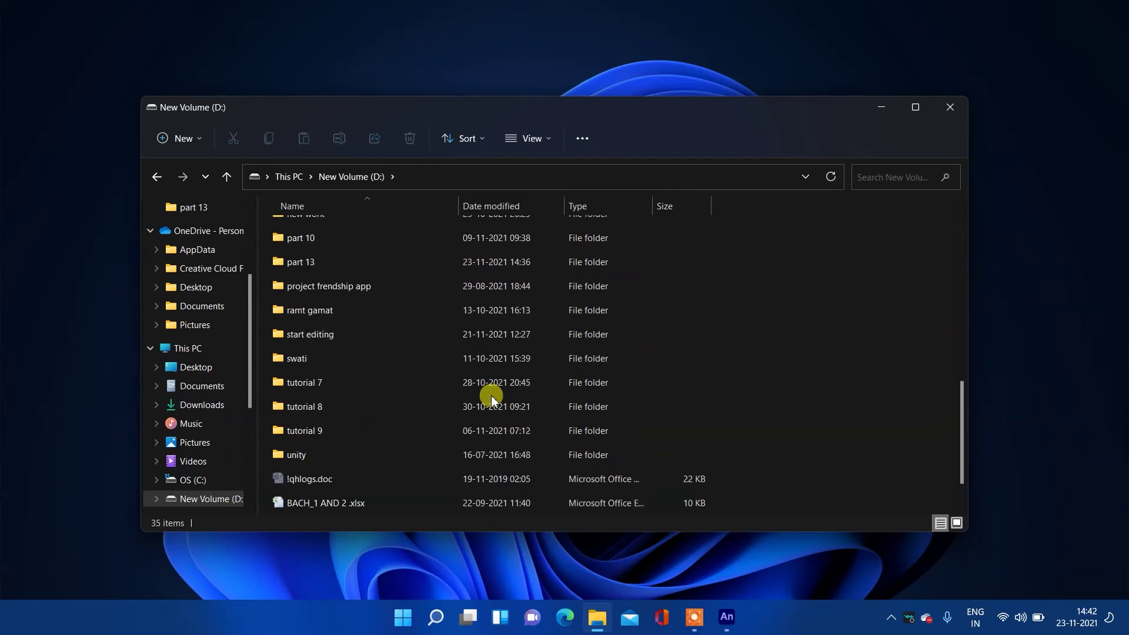
pyautogui.doubleClick(308, 261)
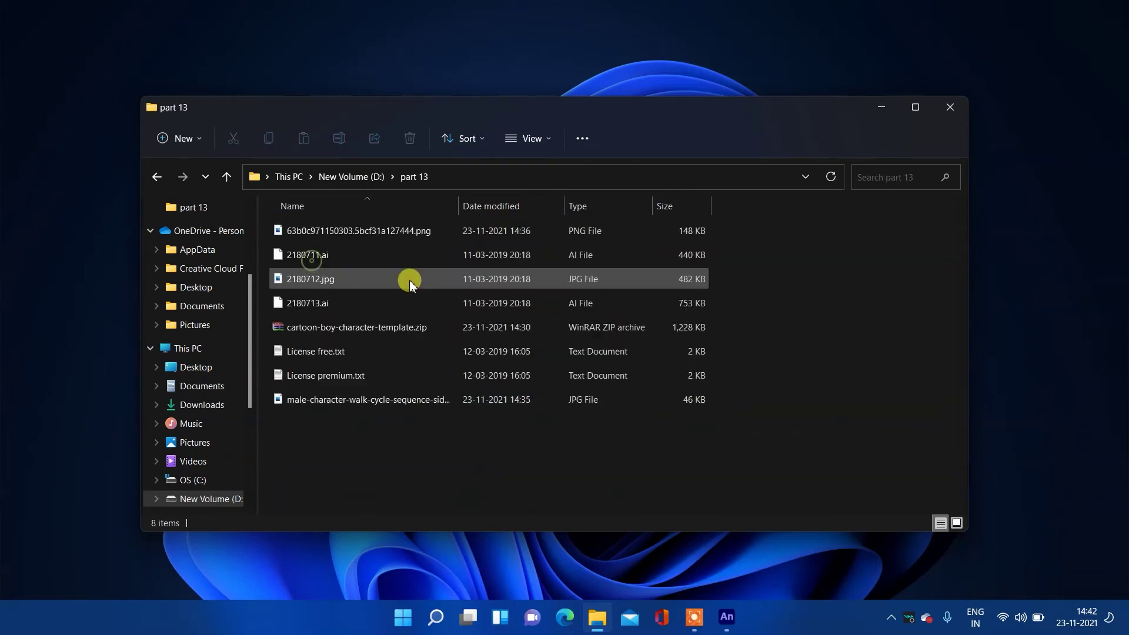
pyautogui.click(329, 281)
pyautogui.doubleClick(329, 281)
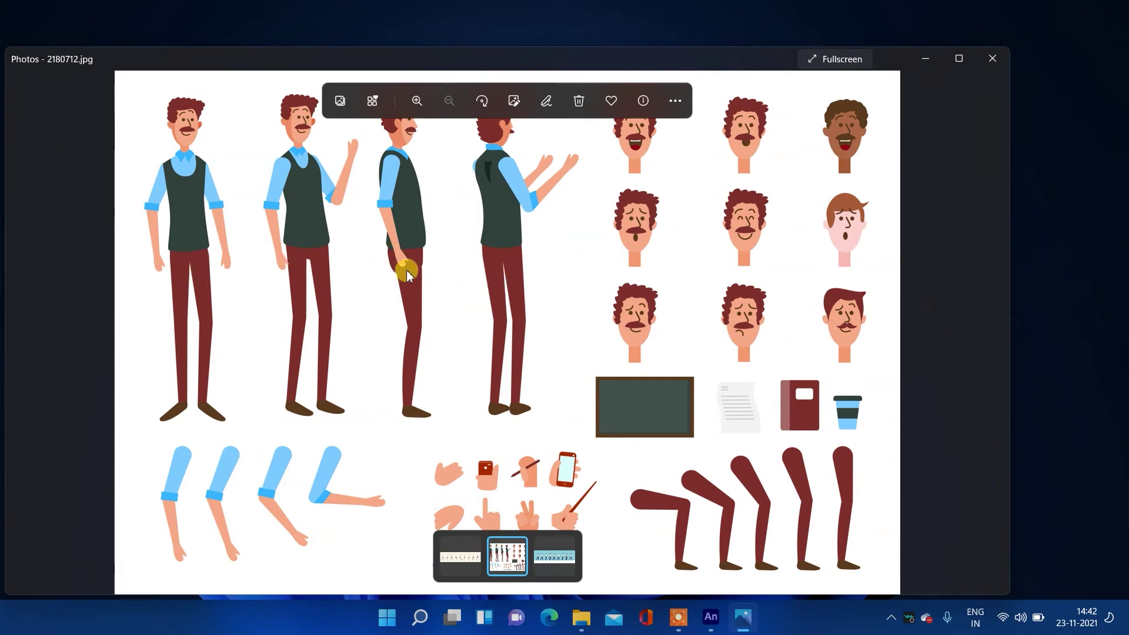
# - Switch back to Animate and shift the hip piece slightly up under the vest to X 14.15, Y 142.25
pyautogui.click(917, 61)
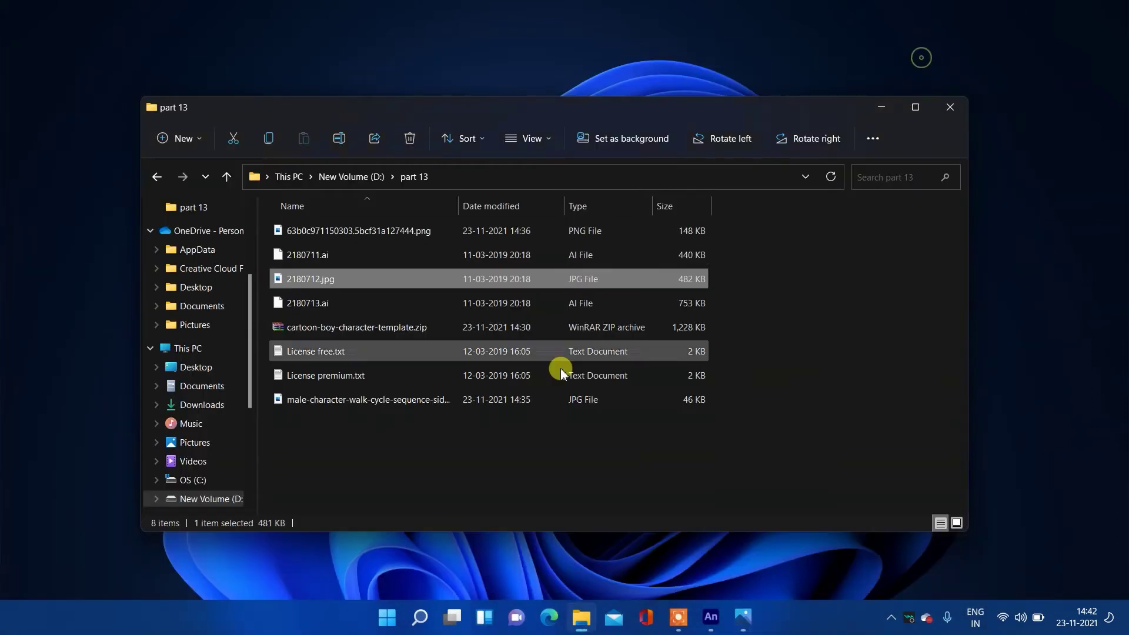
pyautogui.click(870, 103)
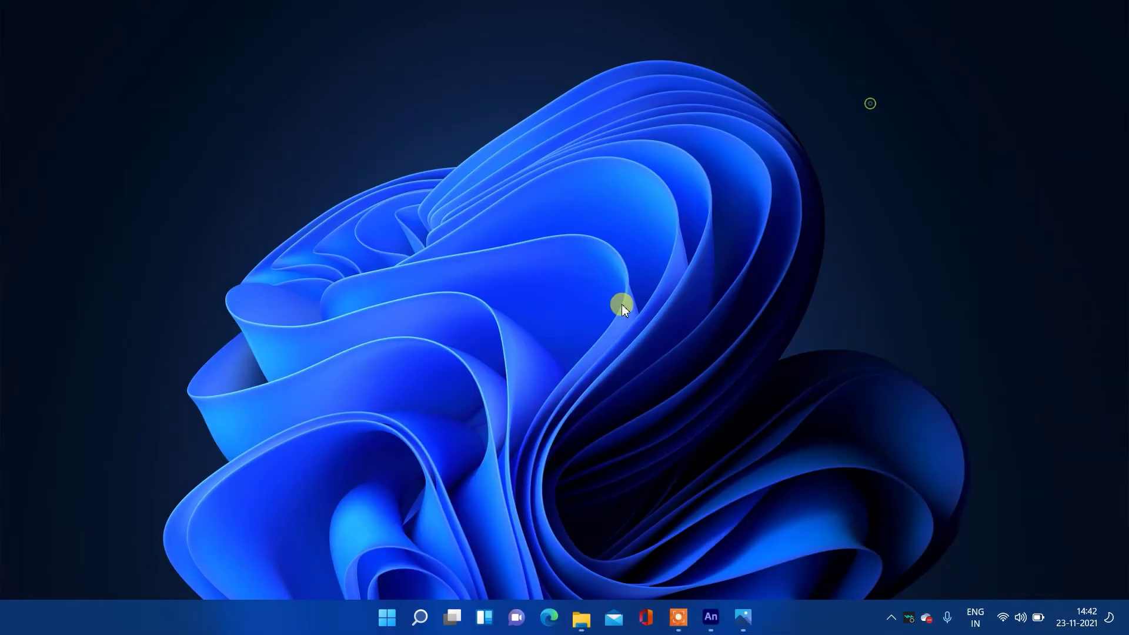
pyautogui.click(710, 616)
pyautogui.click(447, 254)
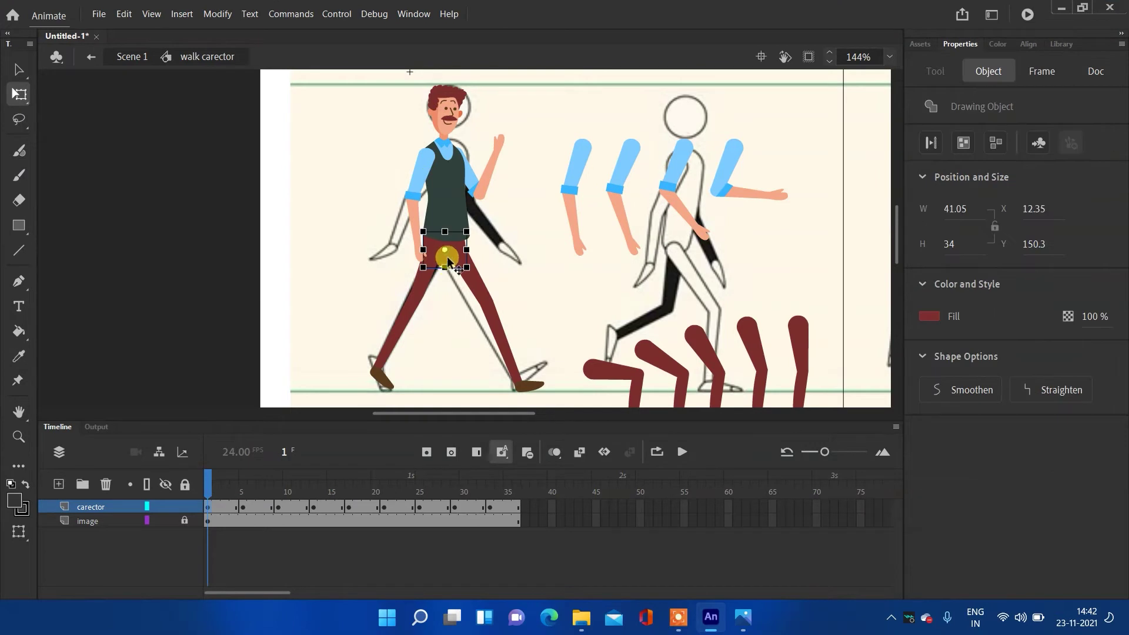
pyautogui.moveTo(453, 251)
pyautogui.mouseDown()
pyautogui.moveTo(421, 254)
pyautogui.moveTo(425, 231)
pyautogui.moveTo(426, 277)
pyautogui.moveTo(436, 108)
pyautogui.moveTo(441, 214)
pyautogui.moveTo(428, 236)
pyautogui.mouseUp()
pyautogui.scroll(5, 468, 247)
pyautogui.scroll(3, 468, 247)
# - Reshape the hip piece's outer edge and crotch corner to blend smoothly into the man's front leg
pyautogui.click(511, 226)
pyautogui.click(447, 236)
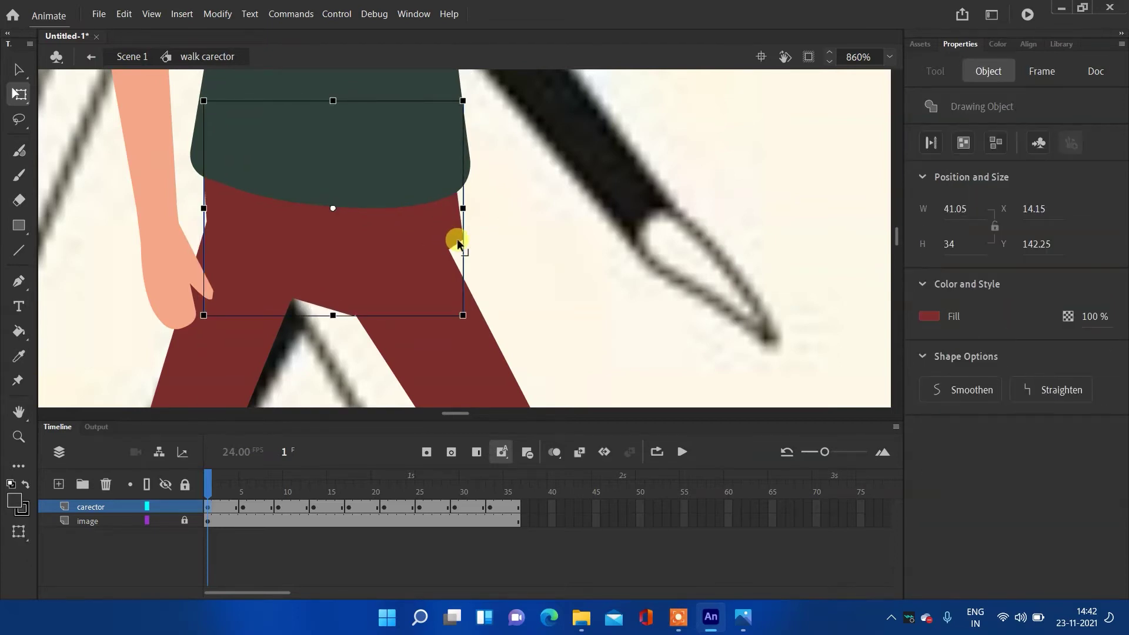
pyautogui.click(521, 232)
pyautogui.moveTo(463, 236); pyautogui.dragTo(456, 256)
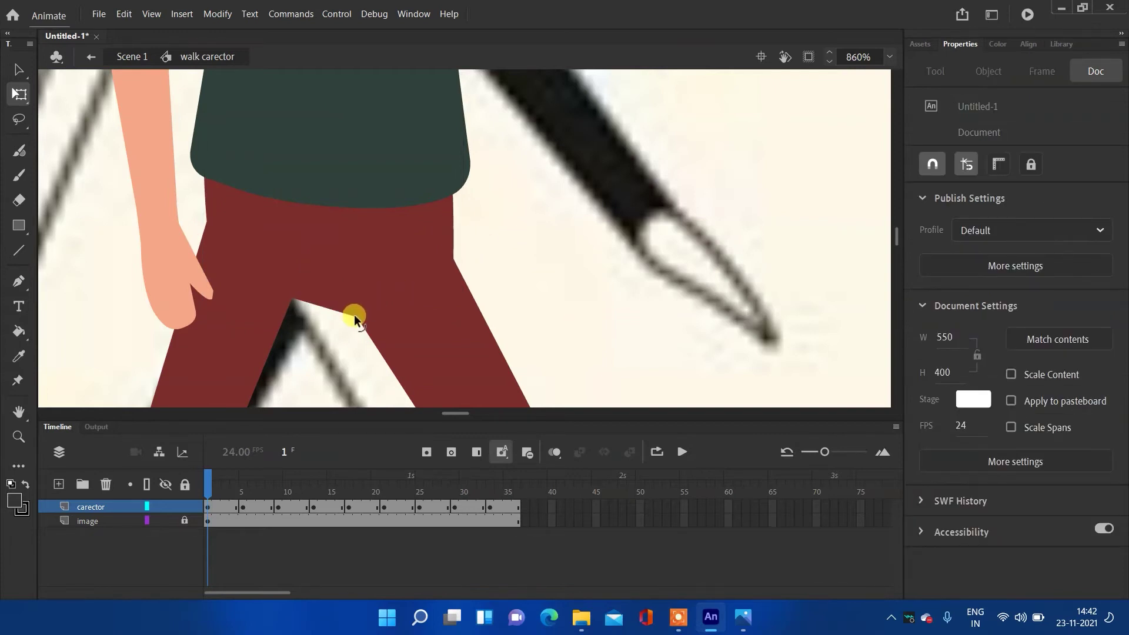
pyautogui.moveTo(358, 317); pyautogui.dragTo(339, 319)
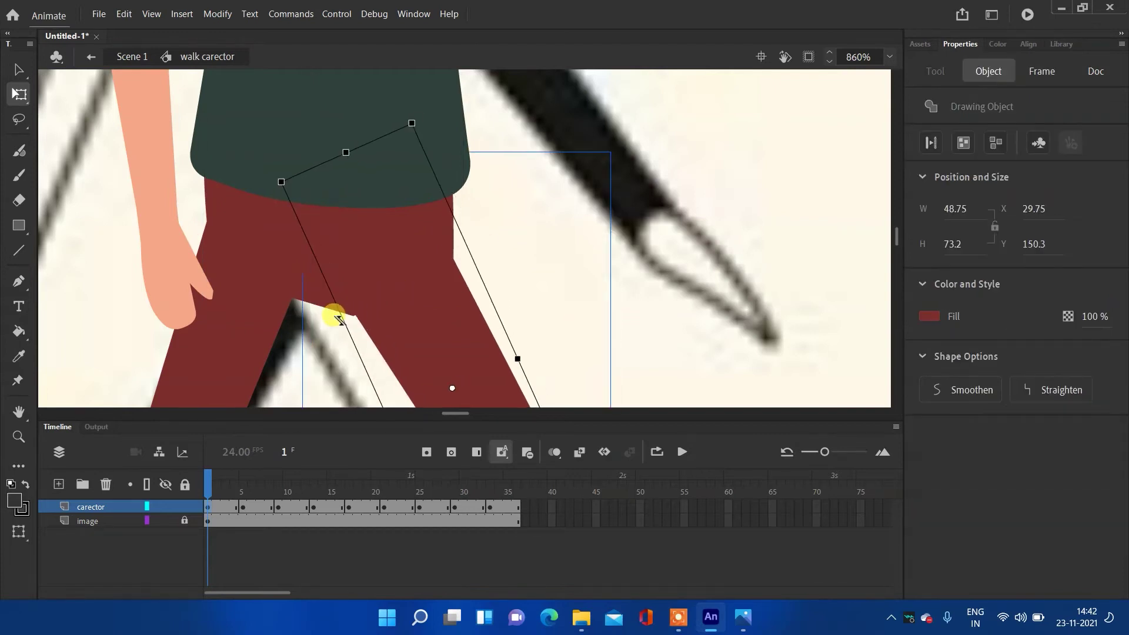
pyautogui.click(281, 346)
pyautogui.moveTo(352, 315); pyautogui.dragTo(361, 316)
pyautogui.hotkey('ctrl', '3')
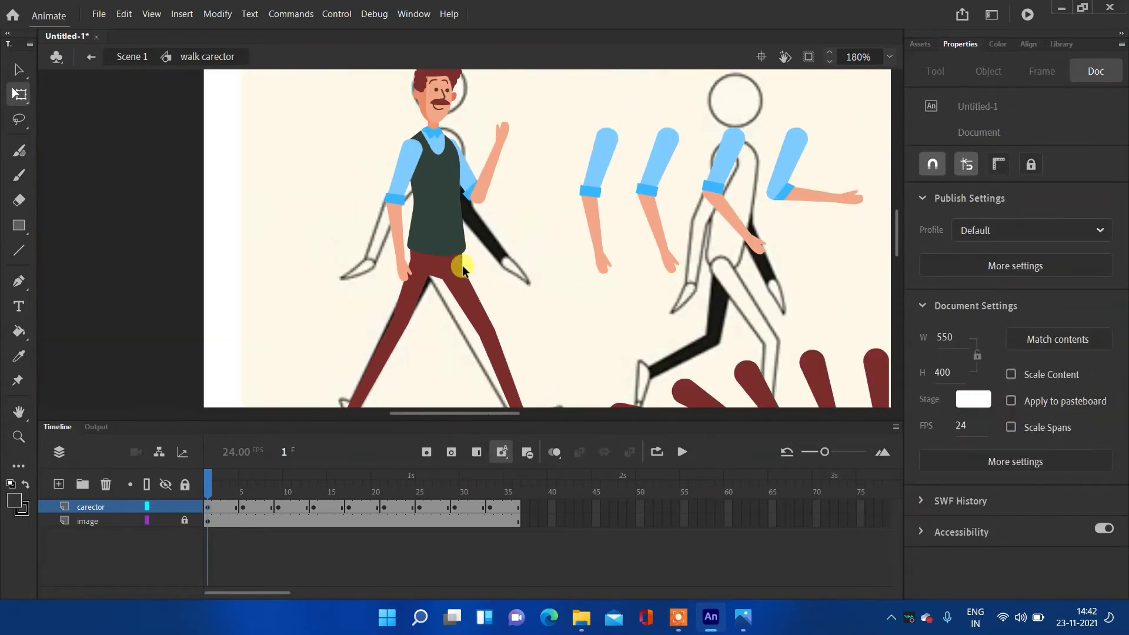
# - Ungroup the man's raised arm into its separate parts
pyautogui.scroll(4, 467, 287)
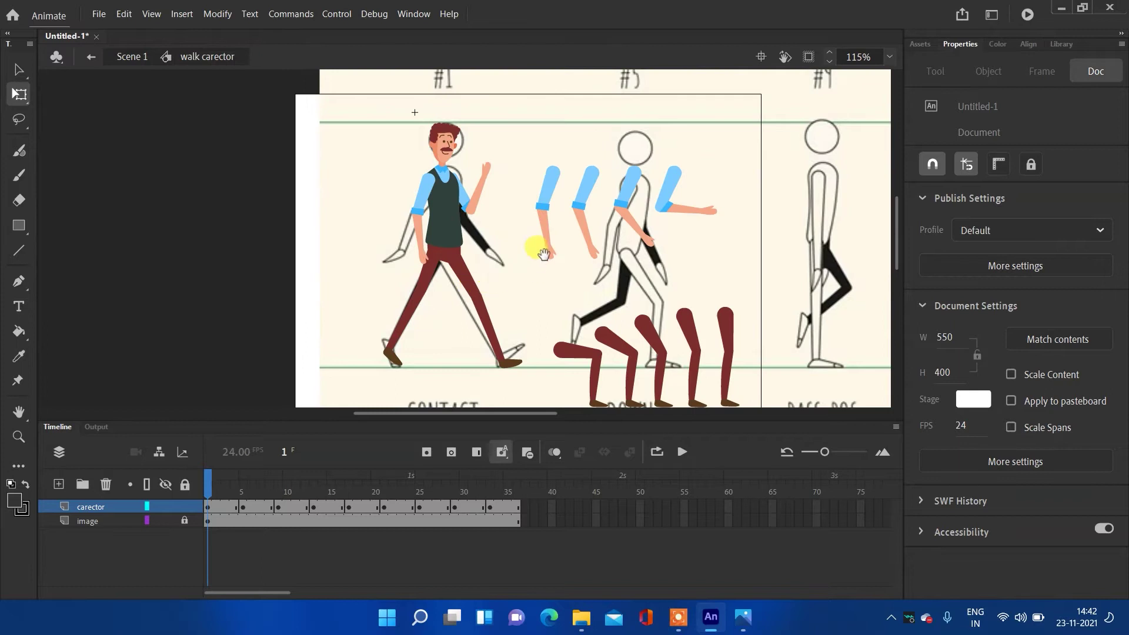
pyautogui.moveTo(498, 307); pyautogui.dragTo(525, 149)
pyautogui.scroll(-2, 509, 184)
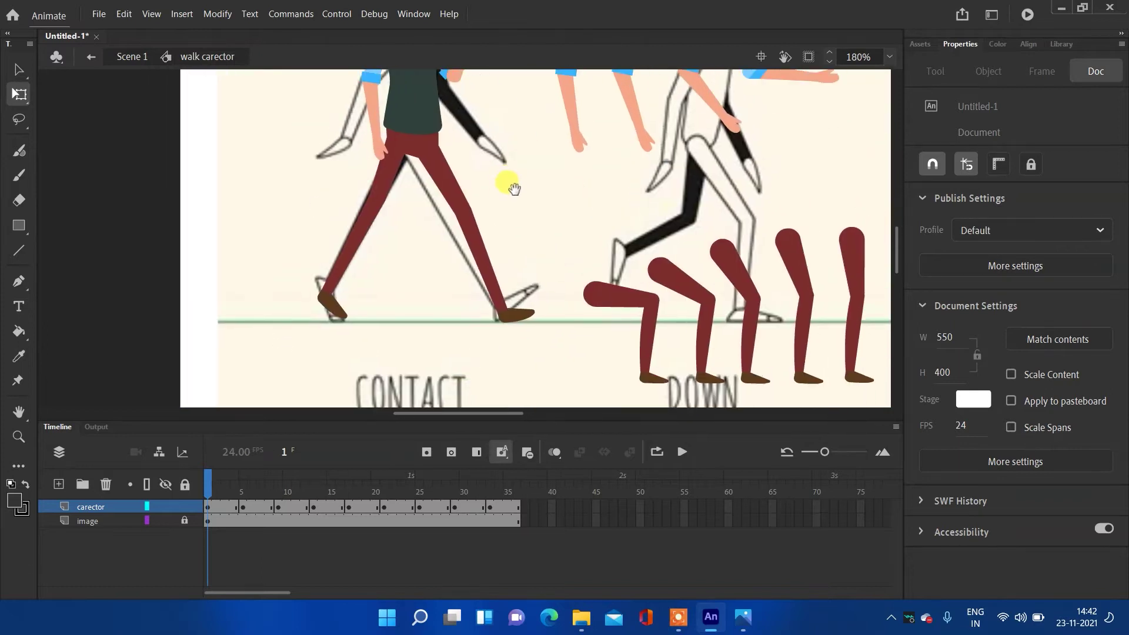
pyautogui.moveTo(565, 228); pyautogui.dragTo(534, 260)
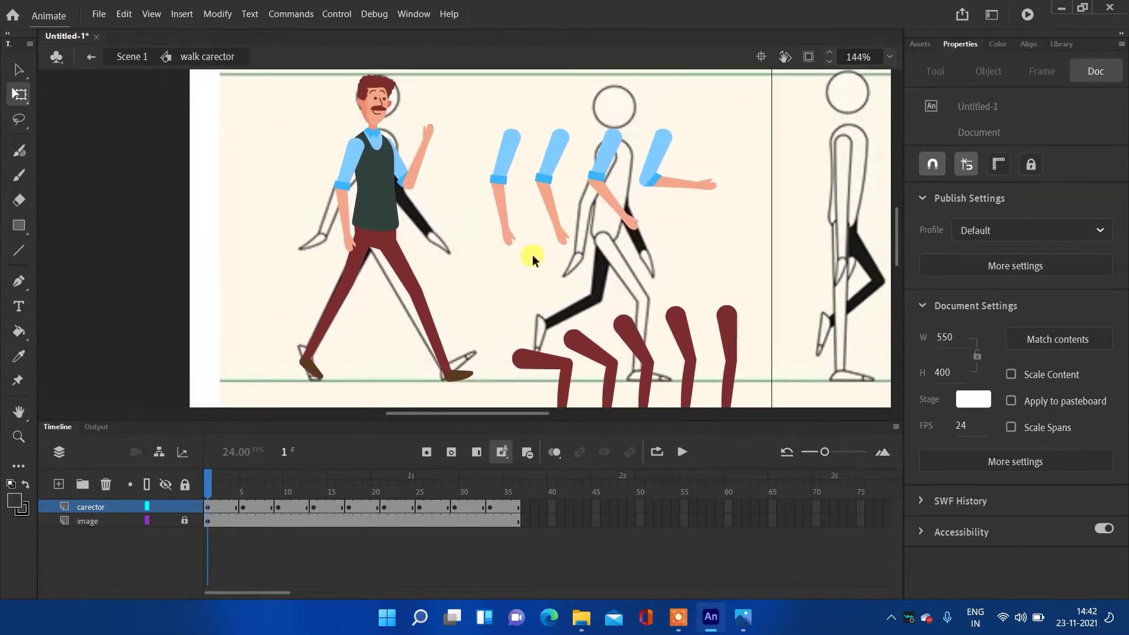
pyautogui.scroll(2, 407, 161)
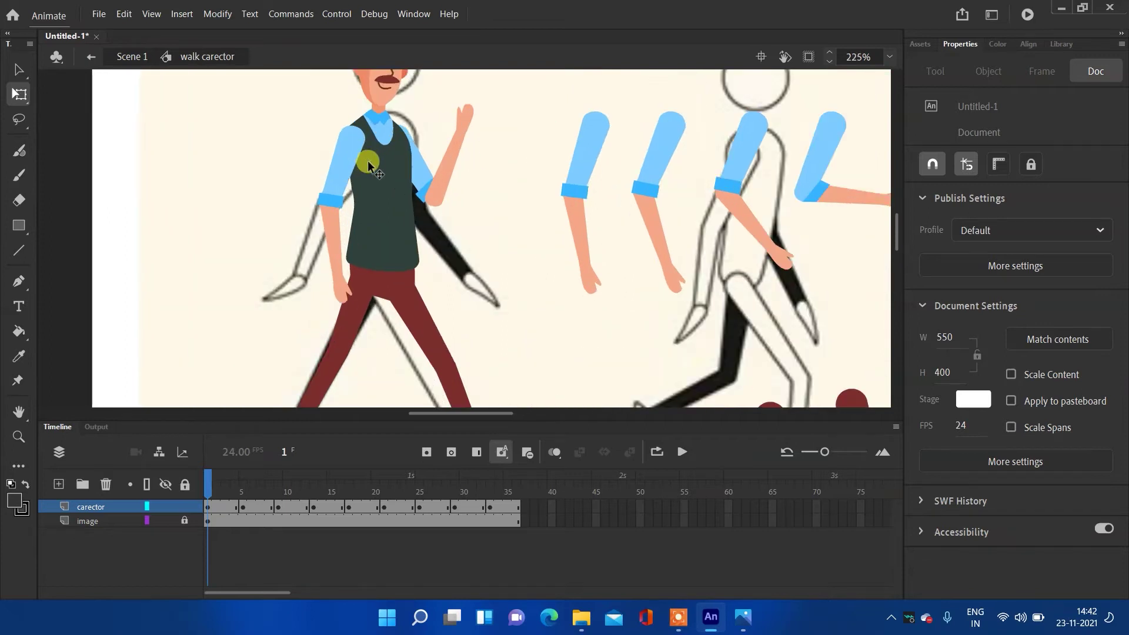
pyautogui.click(424, 181)
pyautogui.scroll(2, 466, 163)
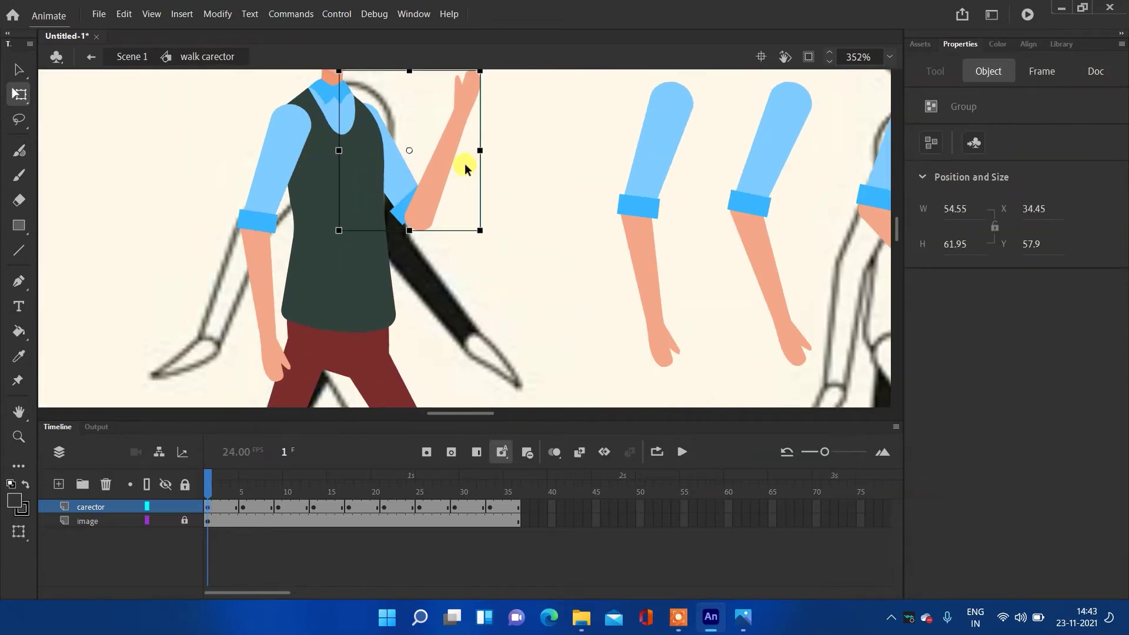
pyautogui.click(521, 161)
pyautogui.click(439, 171)
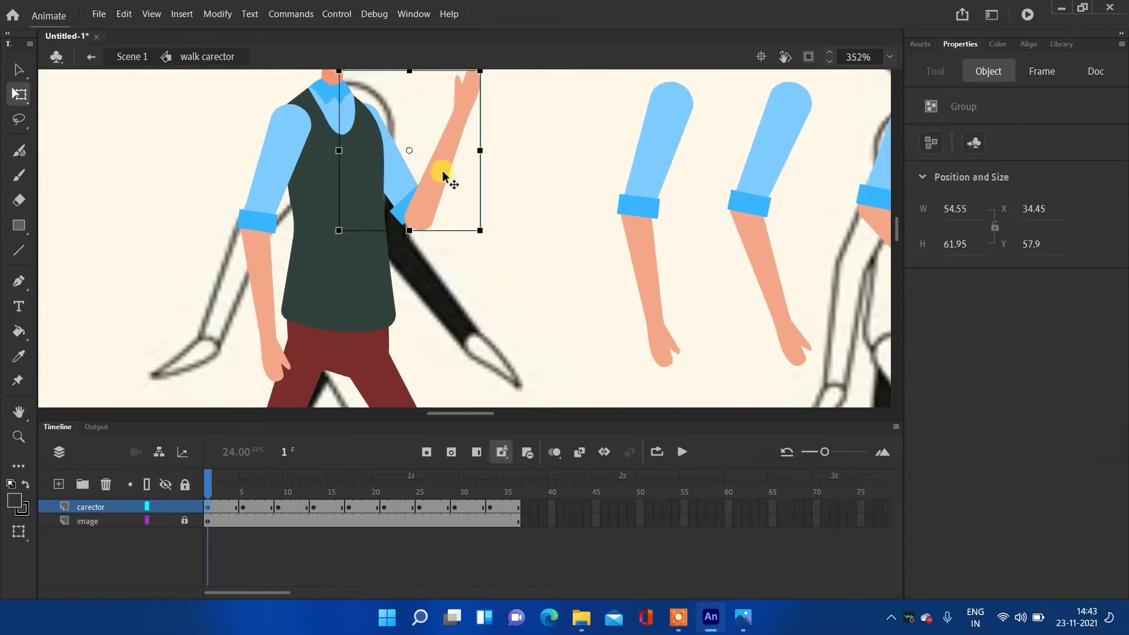
pyautogui.hotkey('ctrl', 'shift', 'g')
pyautogui.click(514, 195)
# - Rotate the raised forearm and hand down about the elbow along the black reference arm, and fit them to the sleeve cuff
pyautogui.click(453, 131)
pyautogui.moveTo(499, 79); pyautogui.dragTo(444, 182)
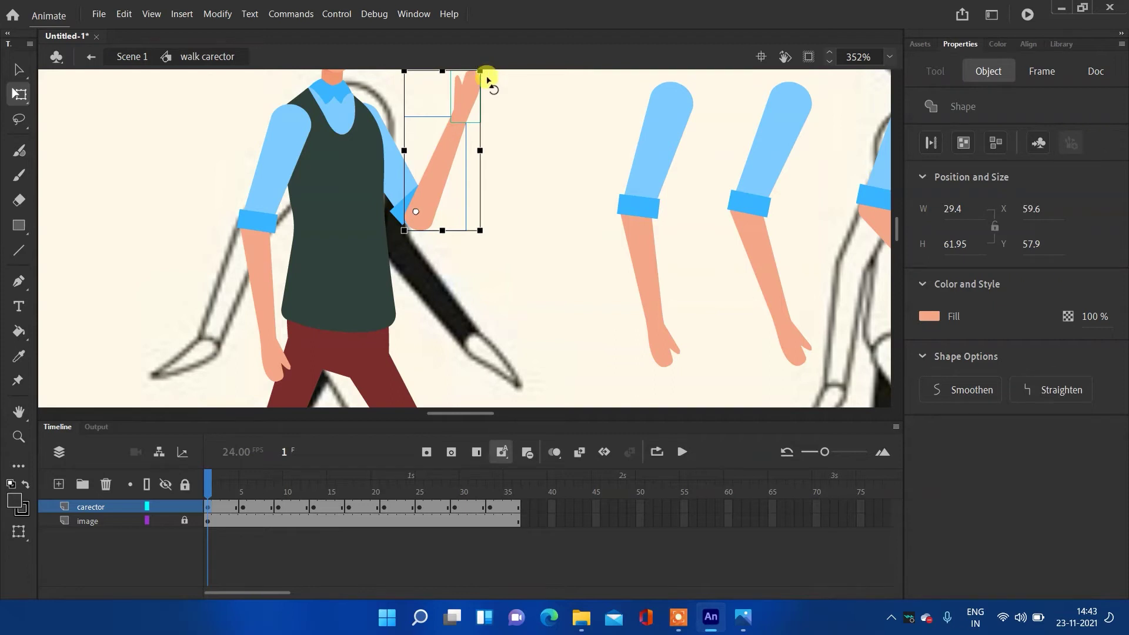
pyautogui.moveTo(487, 76); pyautogui.dragTo(521, 383)
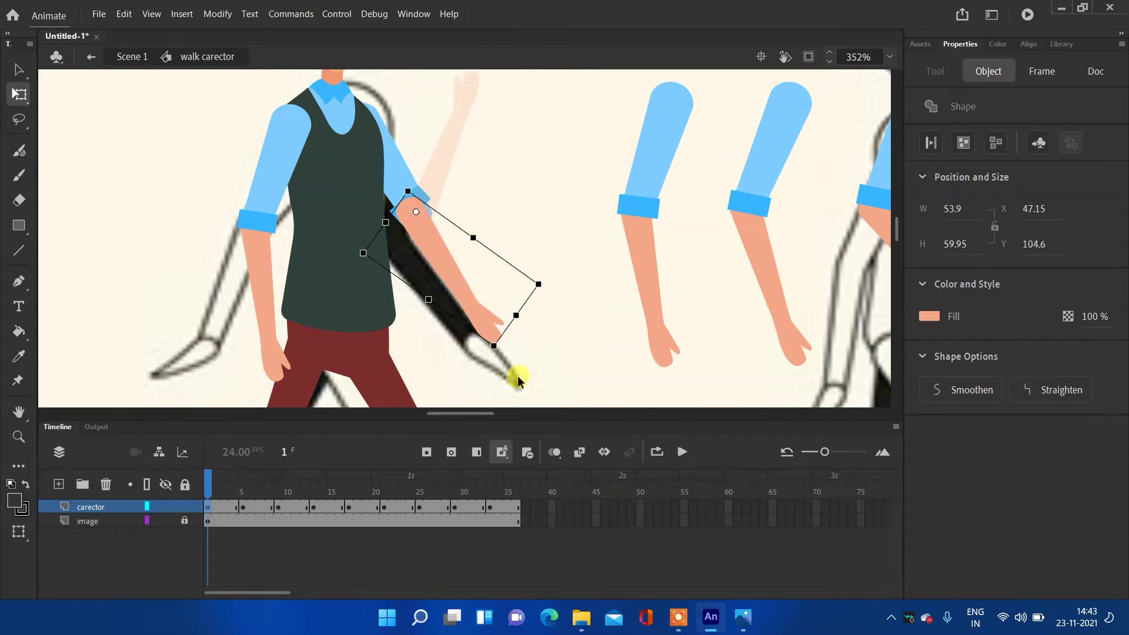
pyautogui.moveTo(446, 270); pyautogui.dragTo(450, 277)
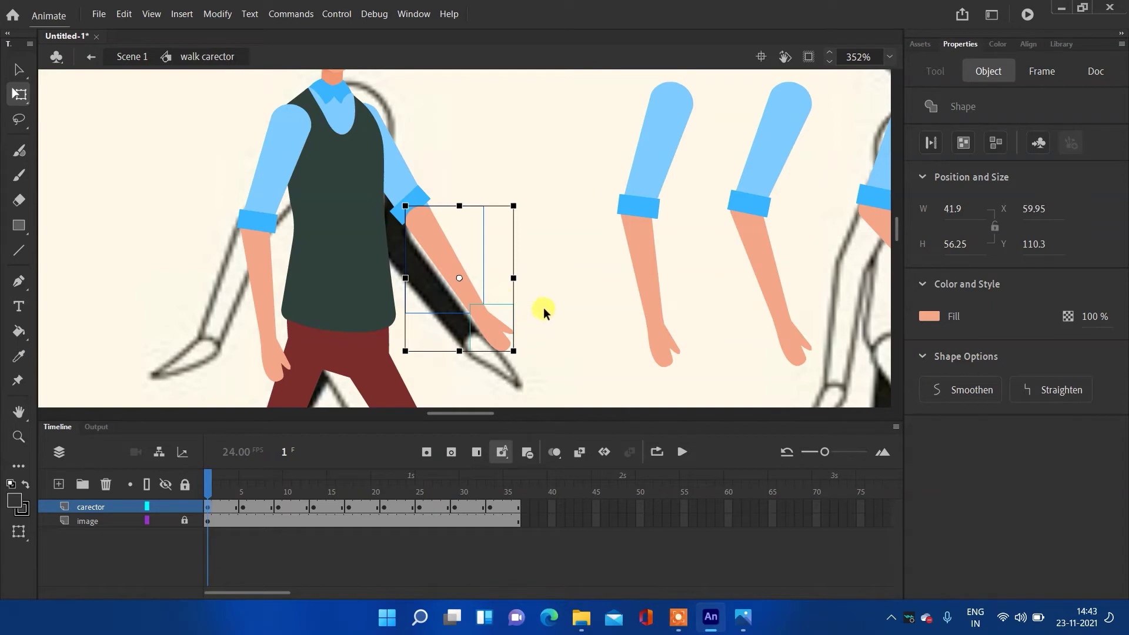
pyautogui.click(544, 266)
# - Rotate the front sleeve, cuff and forearm together about the shoulder, slightly inward toward the torso
pyautogui.moveTo(475, 151)
pyautogui.mouseDown()
pyautogui.moveTo(412, 223)
pyautogui.moveTo(475, 161)
pyautogui.mouseUp()
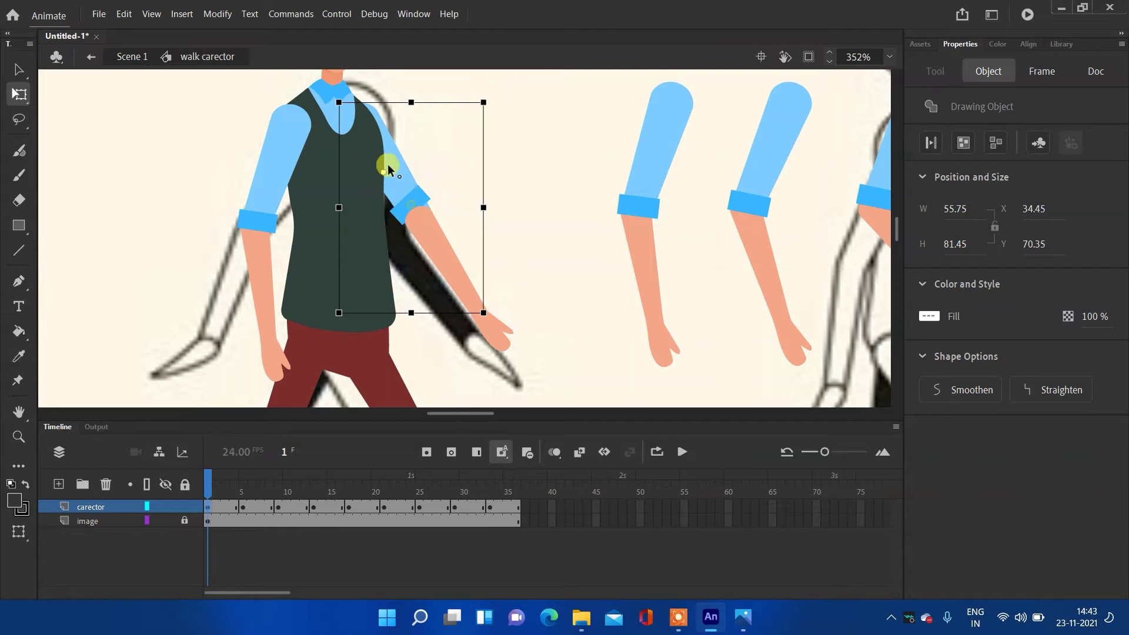
pyautogui.moveTo(487, 103); pyautogui.dragTo(500, 124)
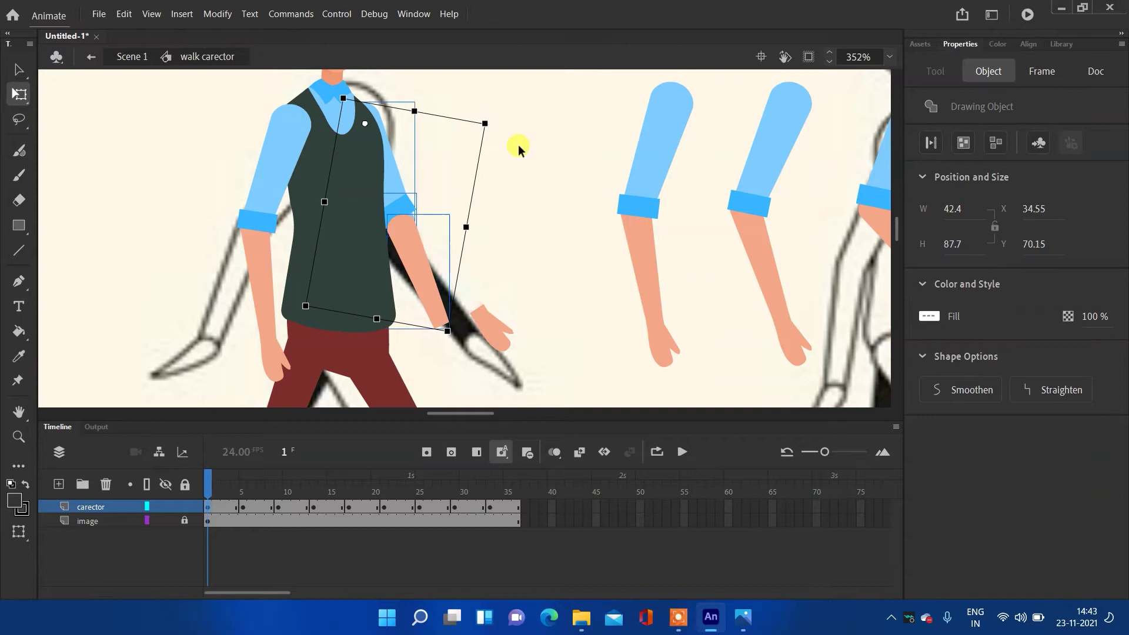
pyautogui.click(499, 248)
# - Rotate the front forearm outward about its elbow toward the hand, and nudge the hand inward onto the wrist
pyautogui.click(433, 297)
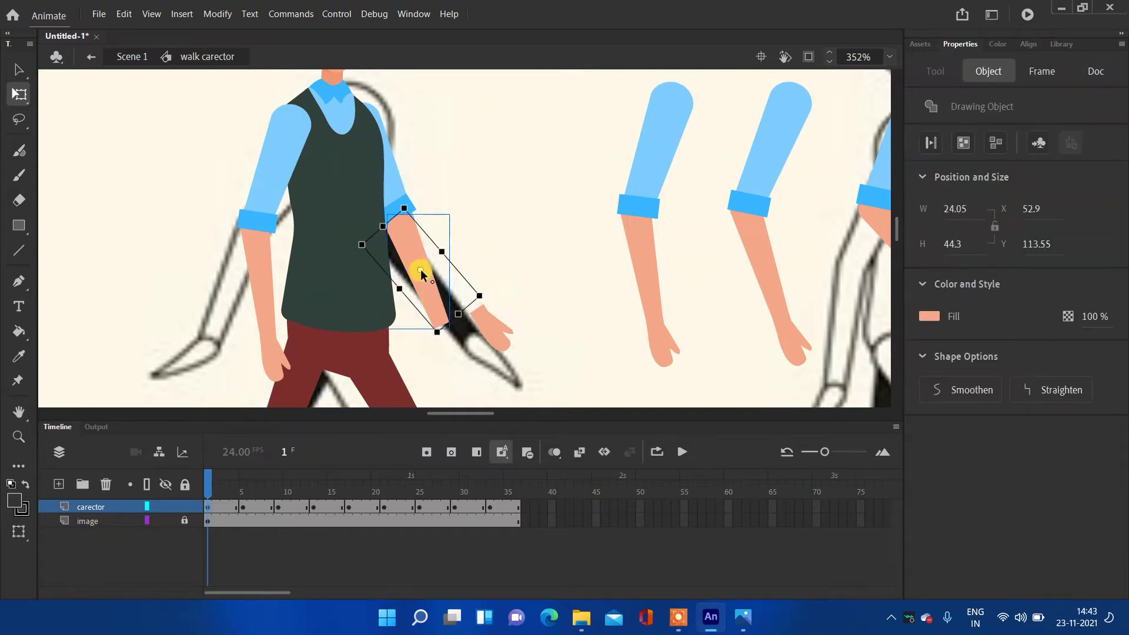
pyautogui.moveTo(486, 292); pyautogui.dragTo(502, 255)
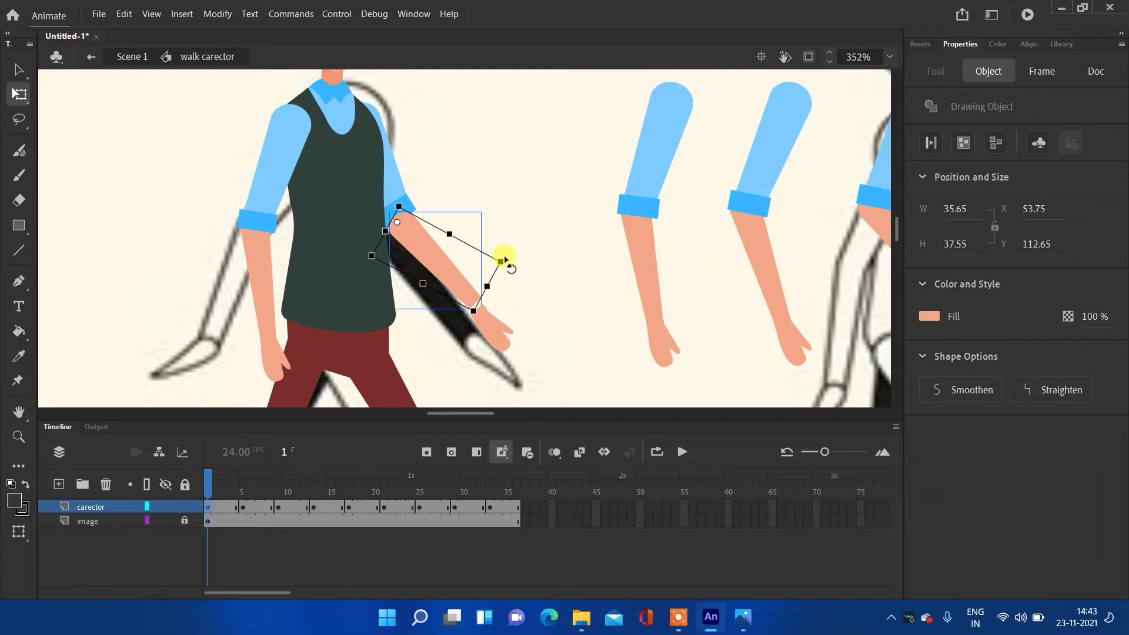
pyautogui.click(503, 256)
pyautogui.click(490, 327)
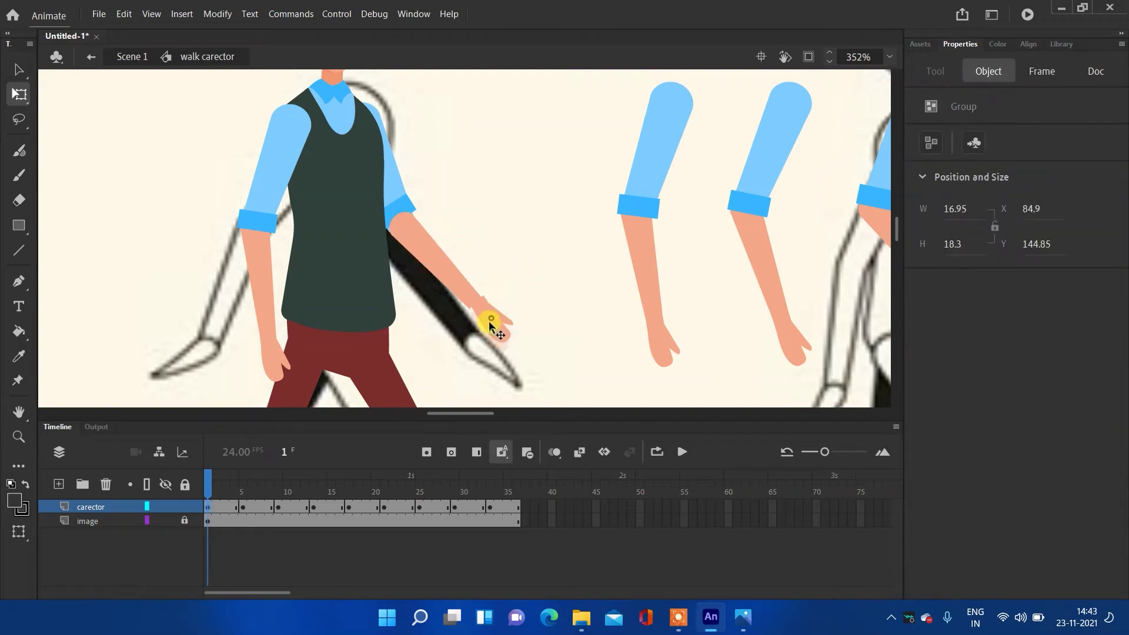
pyautogui.press('Left')
pyautogui.press('Left')
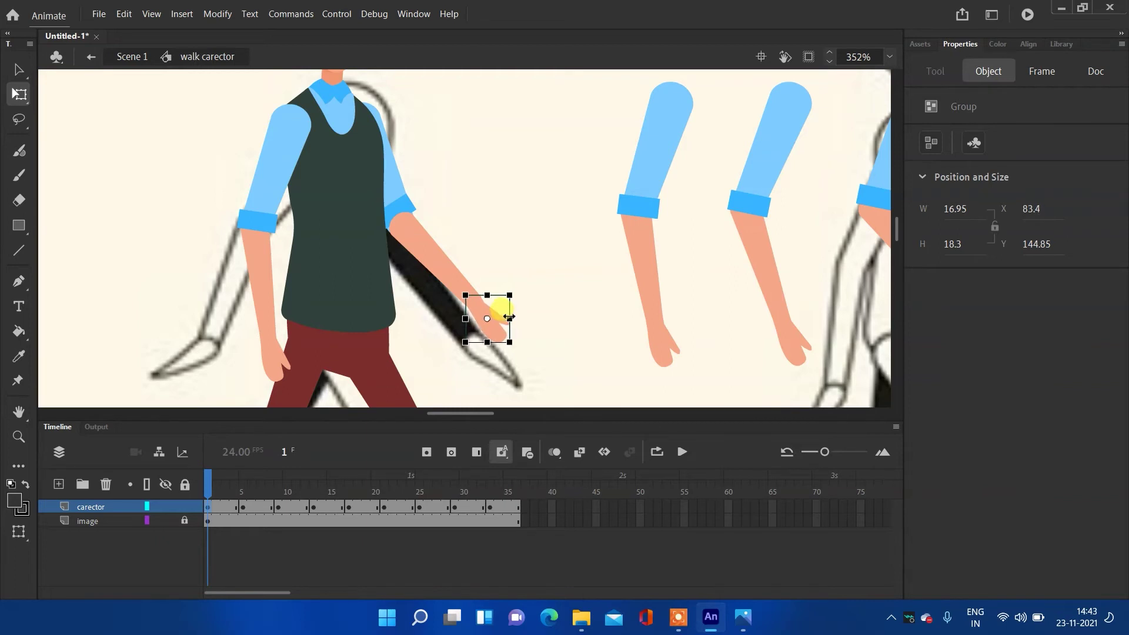
pyautogui.click(512, 279)
# - Ungroup the rear-swinging arm and rotate its forearm and hand backward about the elbow along the white reference arm
pyautogui.moveTo(222, 192); pyautogui.dragTo(273, 232)
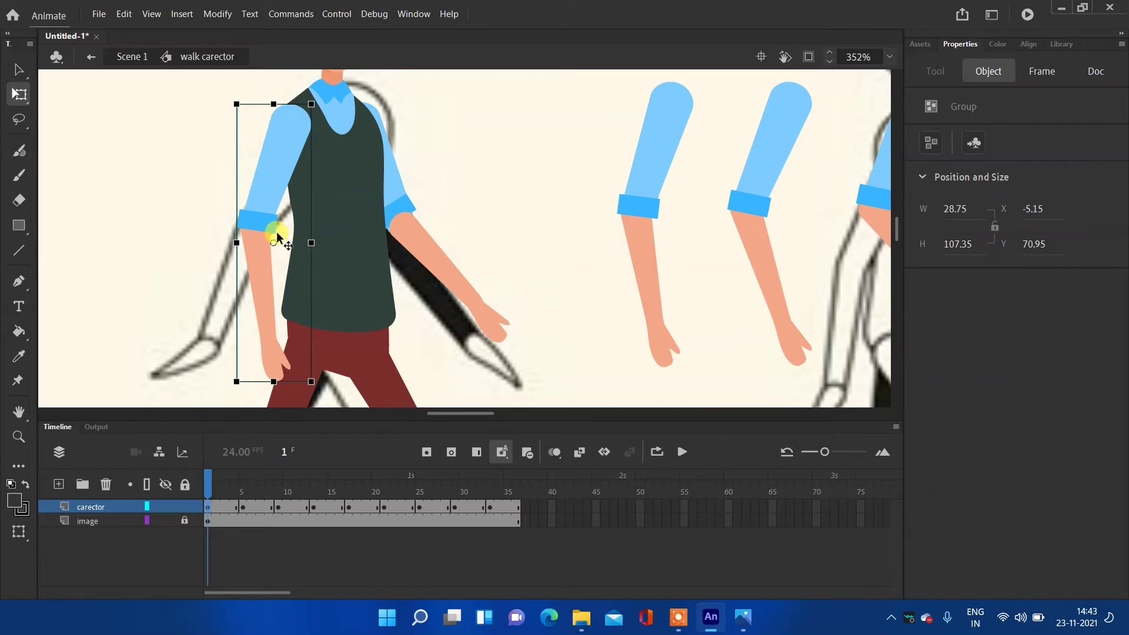
pyautogui.click(510, 174)
pyautogui.click(249, 246)
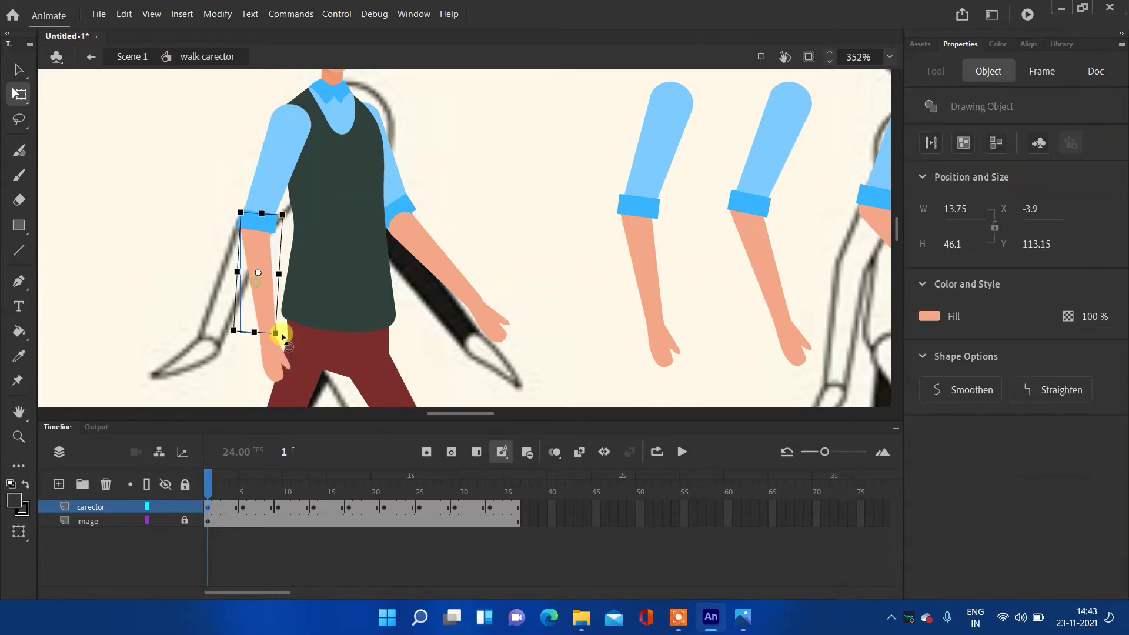
pyautogui.moveTo(192, 305); pyautogui.dragTo(276, 357)
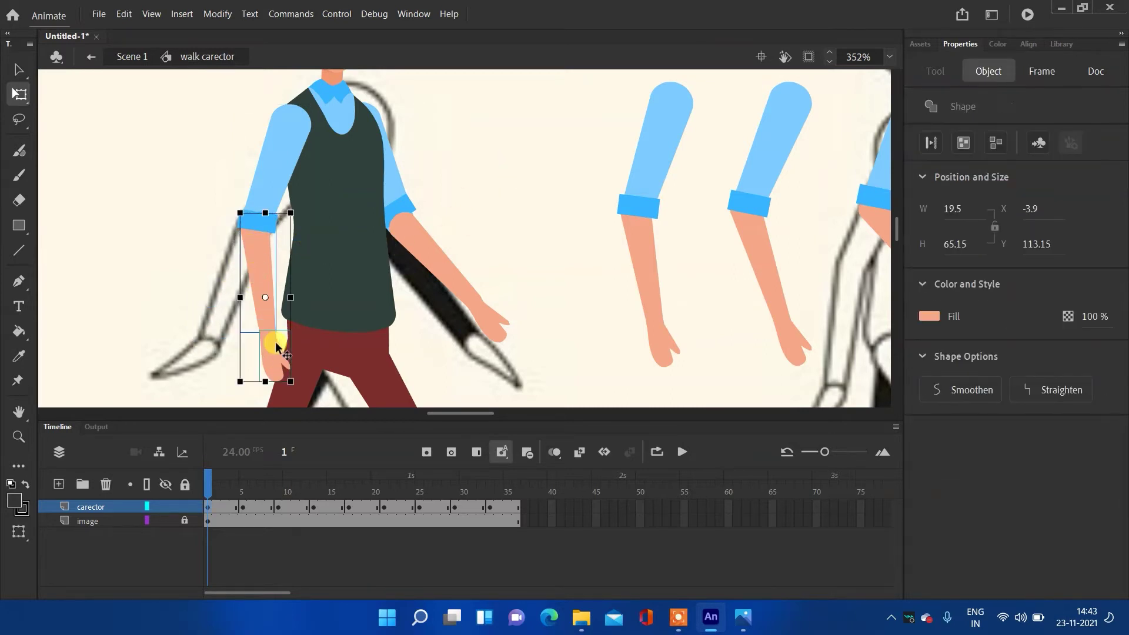
pyautogui.moveTo(260, 242); pyautogui.dragTo(255, 230)
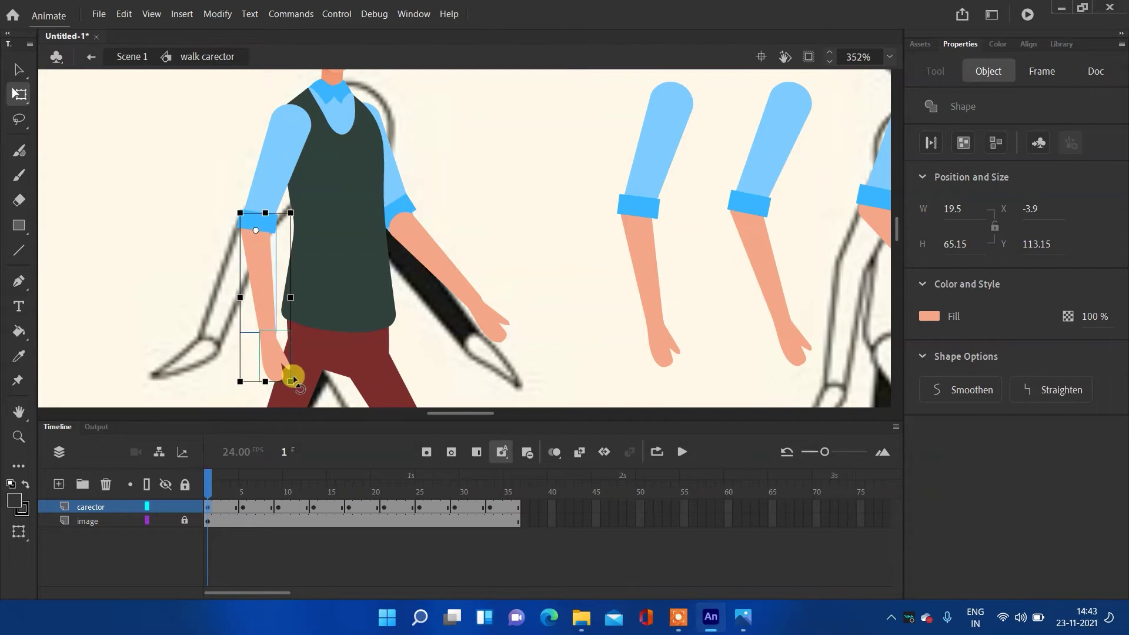
pyautogui.moveTo(294, 382); pyautogui.dragTo(252, 369)
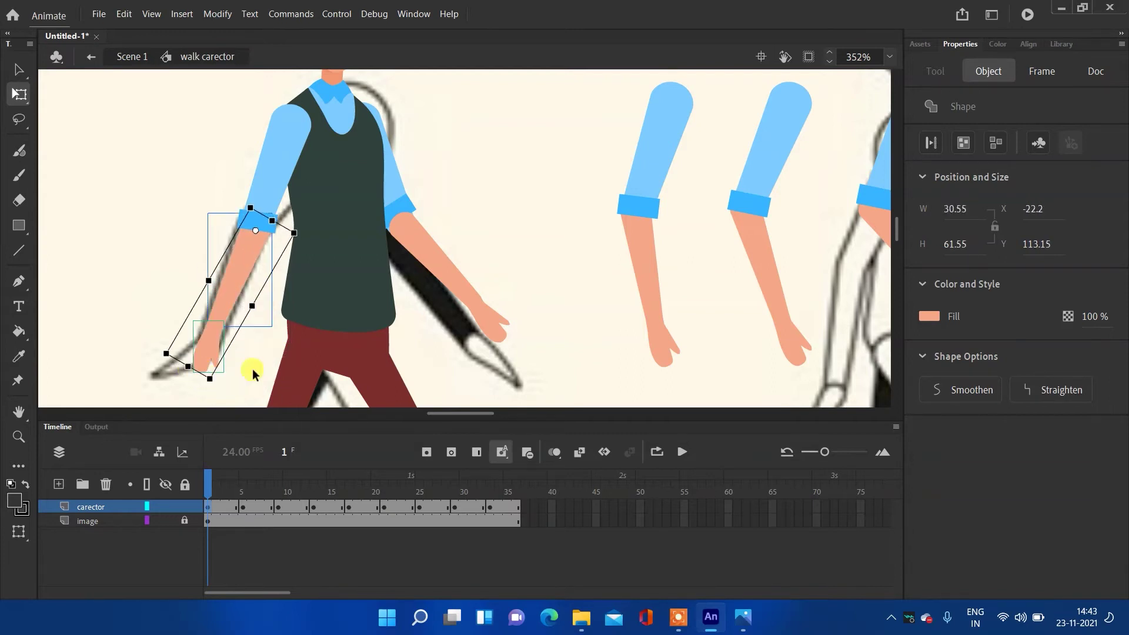
pyautogui.click(514, 201)
# - Delete the spare arms and spare legs beside the man on frame 1
pyautogui.scroll(-5, 521, 231)
pyautogui.moveTo(548, 287)
pyautogui.mouseDown()
pyautogui.moveTo(454, 214)
pyautogui.moveTo(461, 267)
pyautogui.mouseUp()
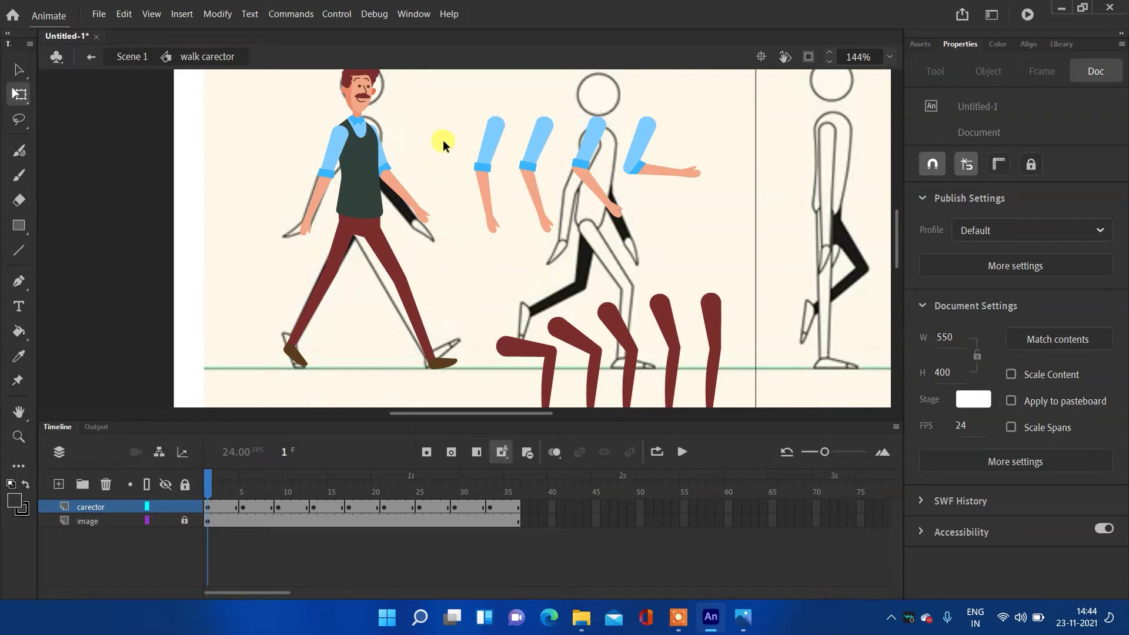
pyautogui.moveTo(438, 134); pyautogui.dragTo(677, 156)
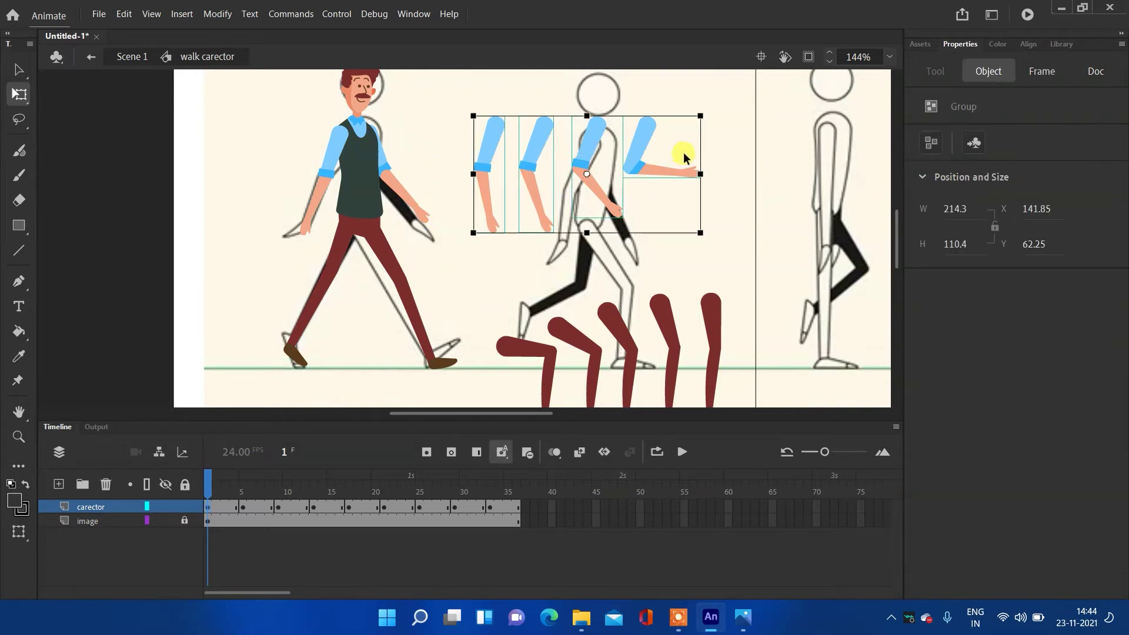
pyautogui.press('Delete')
pyautogui.moveTo(493, 298); pyautogui.dragTo(725, 323)
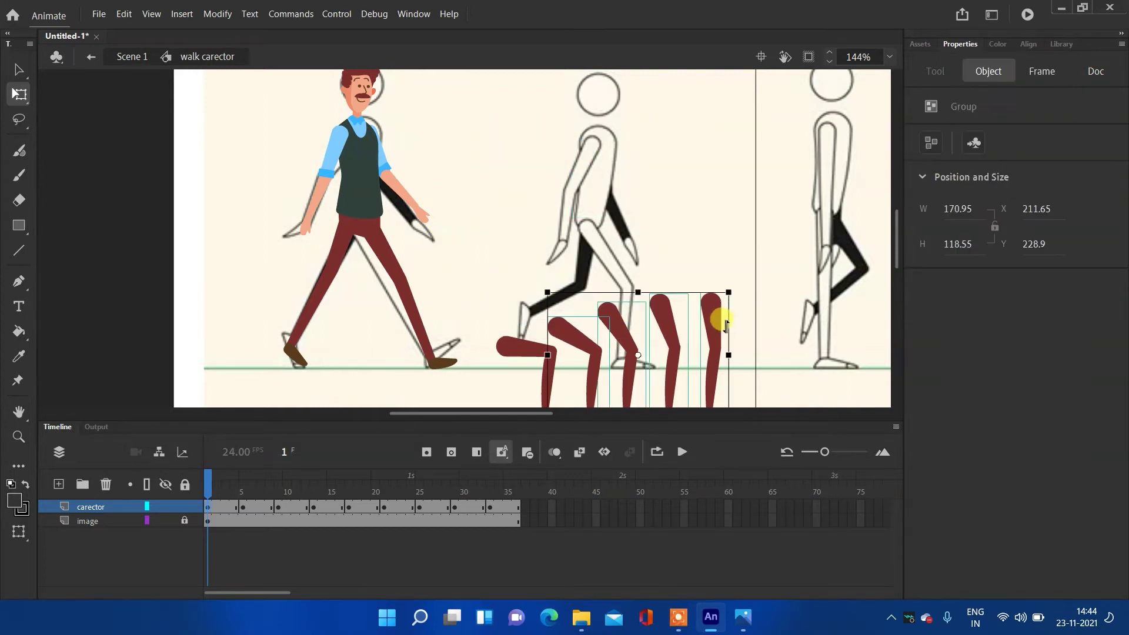
pyautogui.press('Delete')
pyautogui.click(549, 361)
pyautogui.press('Delete')
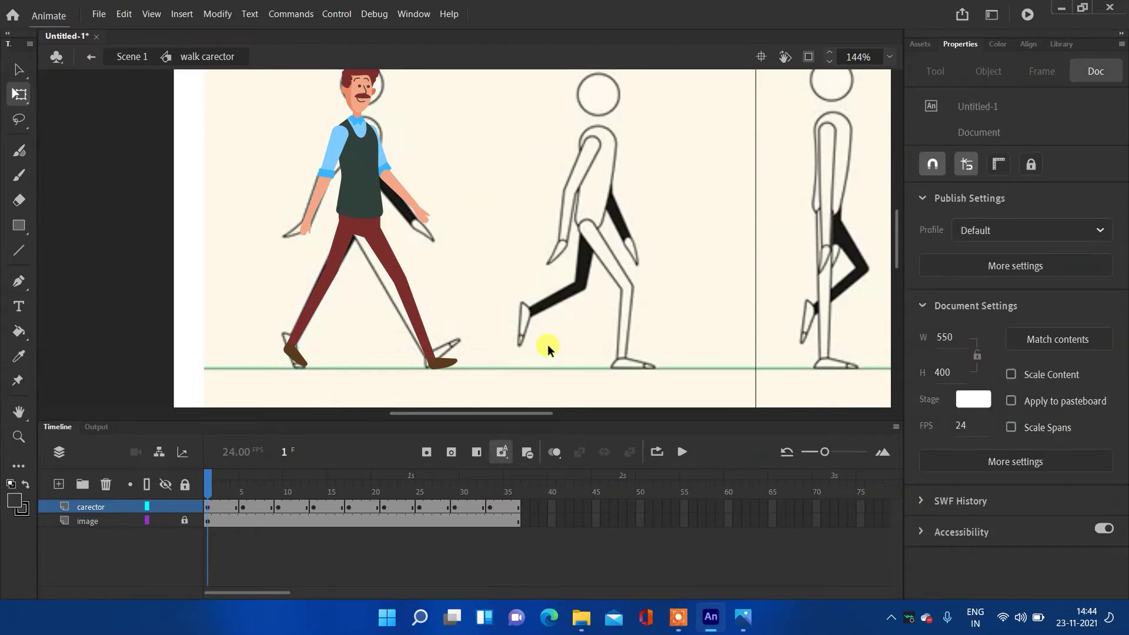
# - Unlock the image layer and insert a keyframe on it at frame 5
pyautogui.click(243, 507)
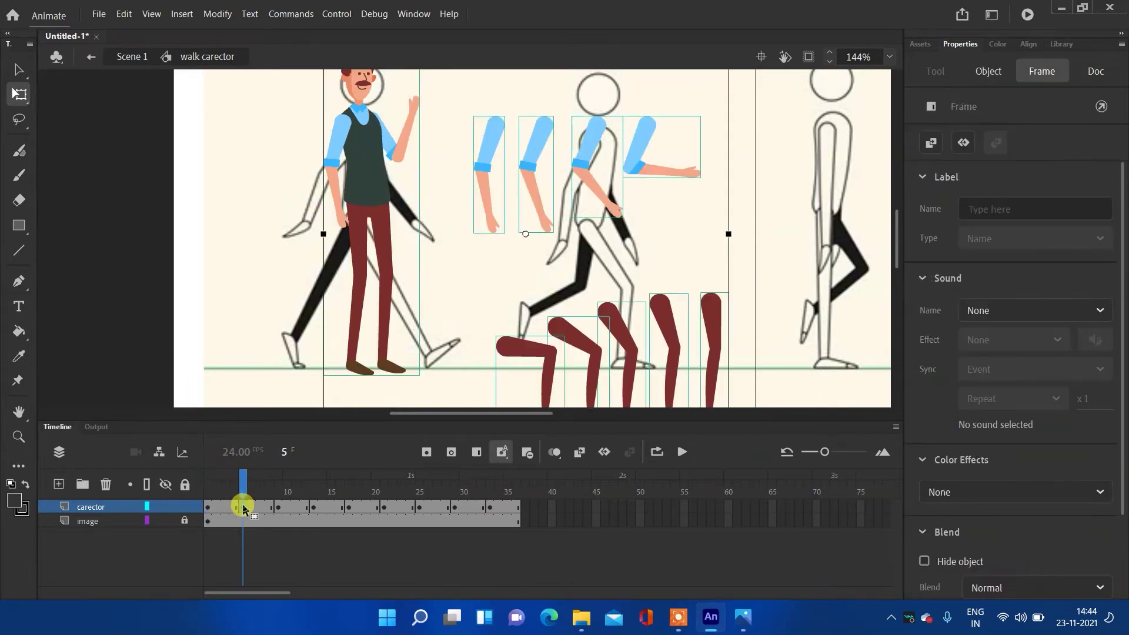
pyautogui.click(220, 257)
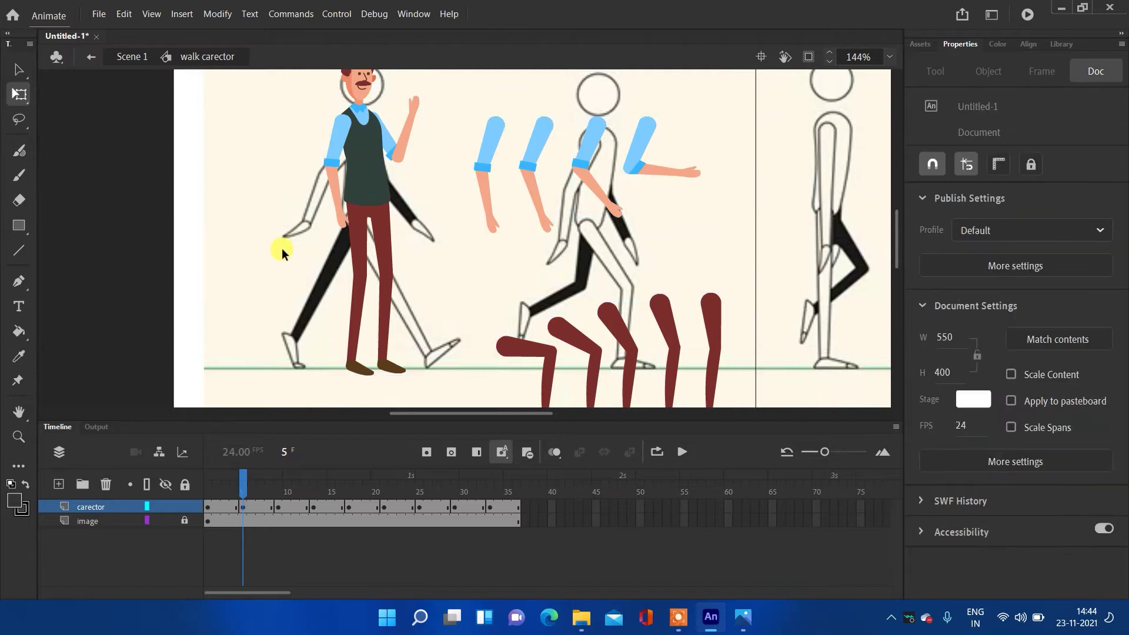
pyautogui.click(242, 519)
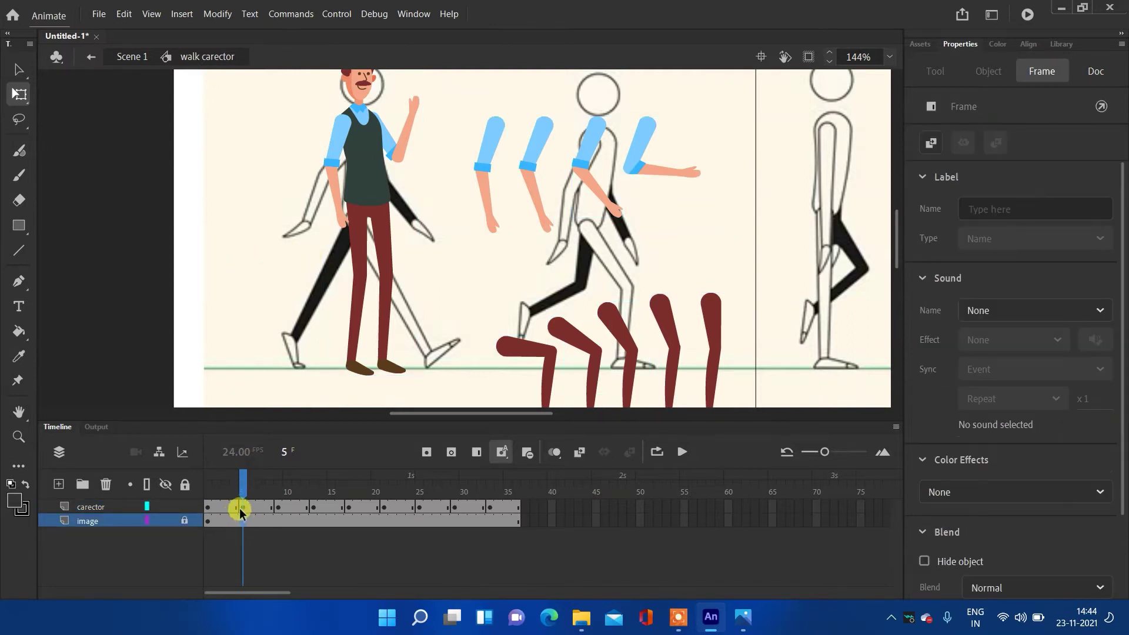
pyautogui.click(184, 520)
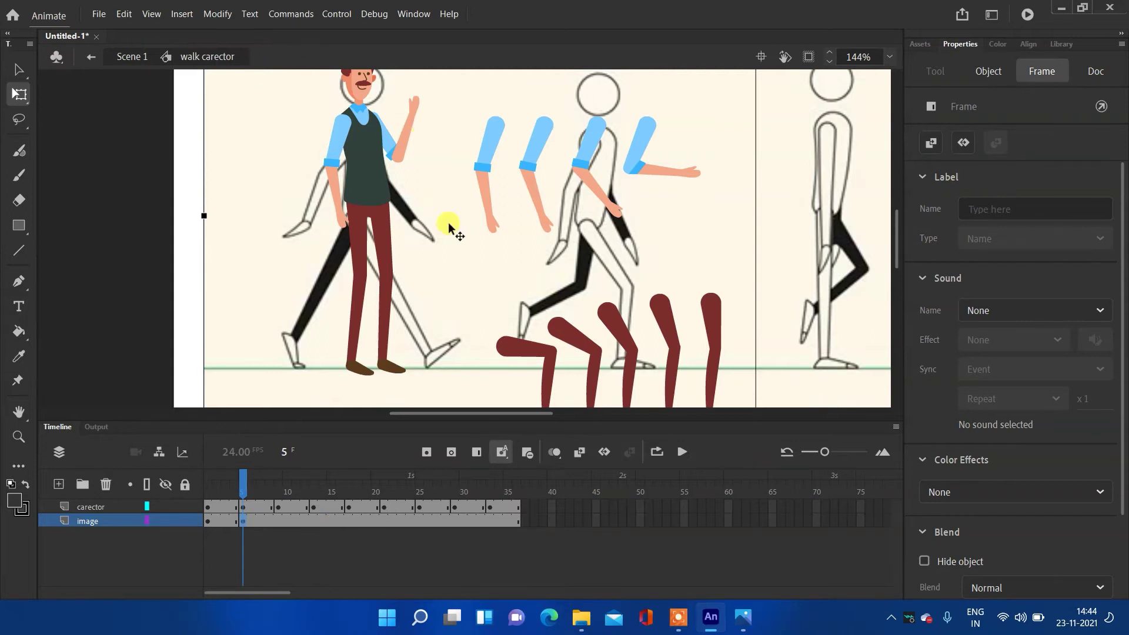
# - Shift the walk cycle reference left to X -321 so its Down pose sits behind the man, and lock the image layer again
pyautogui.click(438, 260)
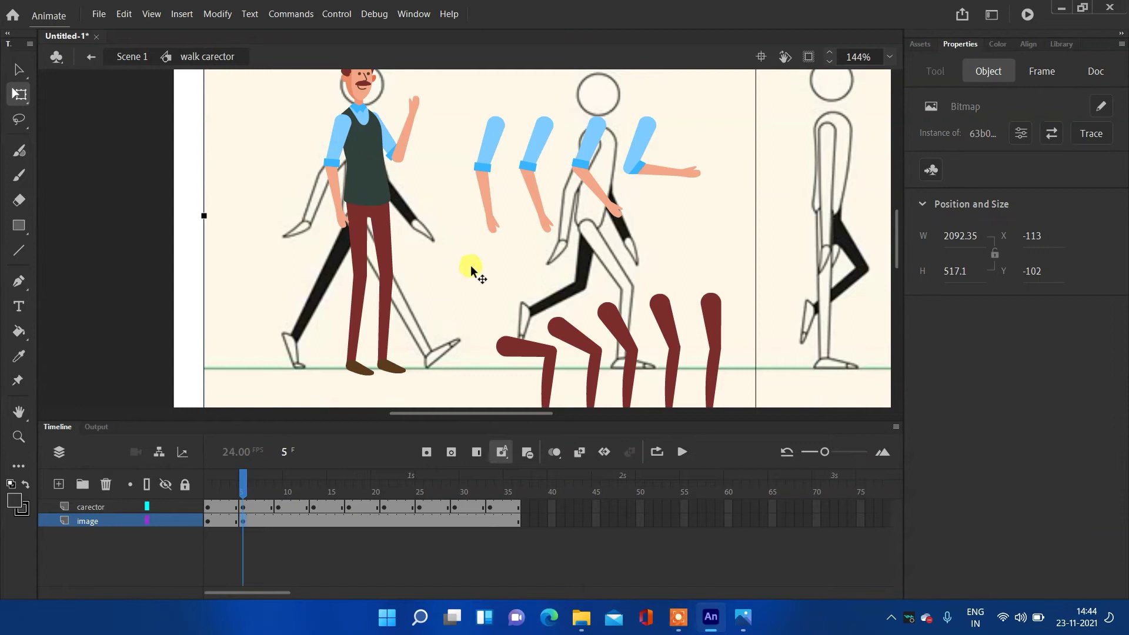
pyautogui.moveTo(509, 266); pyautogui.dragTo(293, 296)
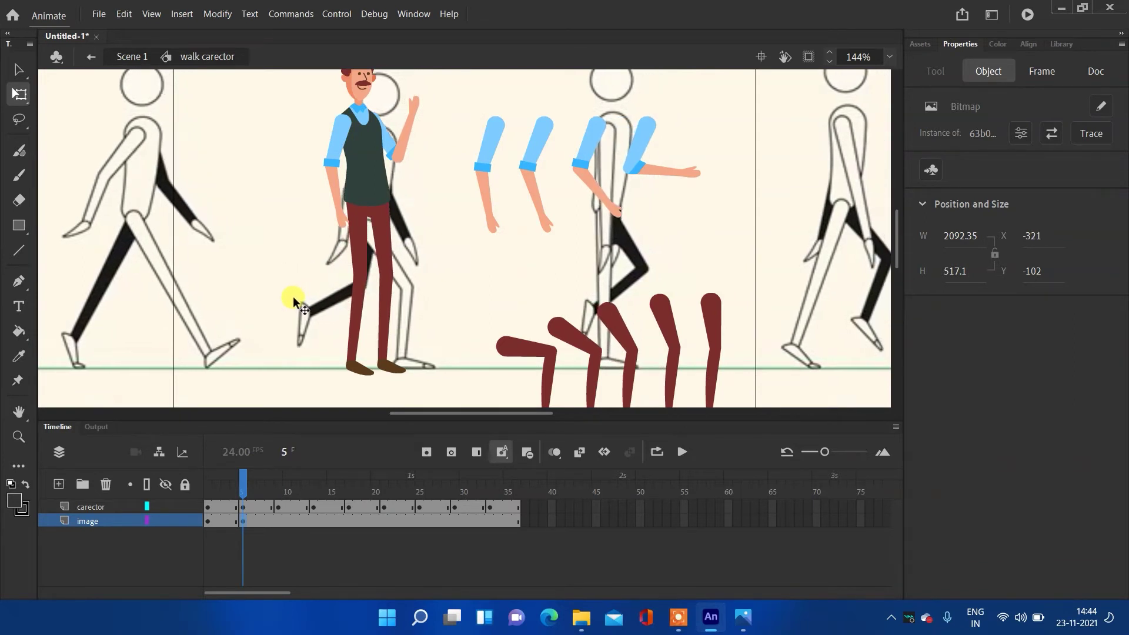
pyautogui.scroll(2, 435, 174)
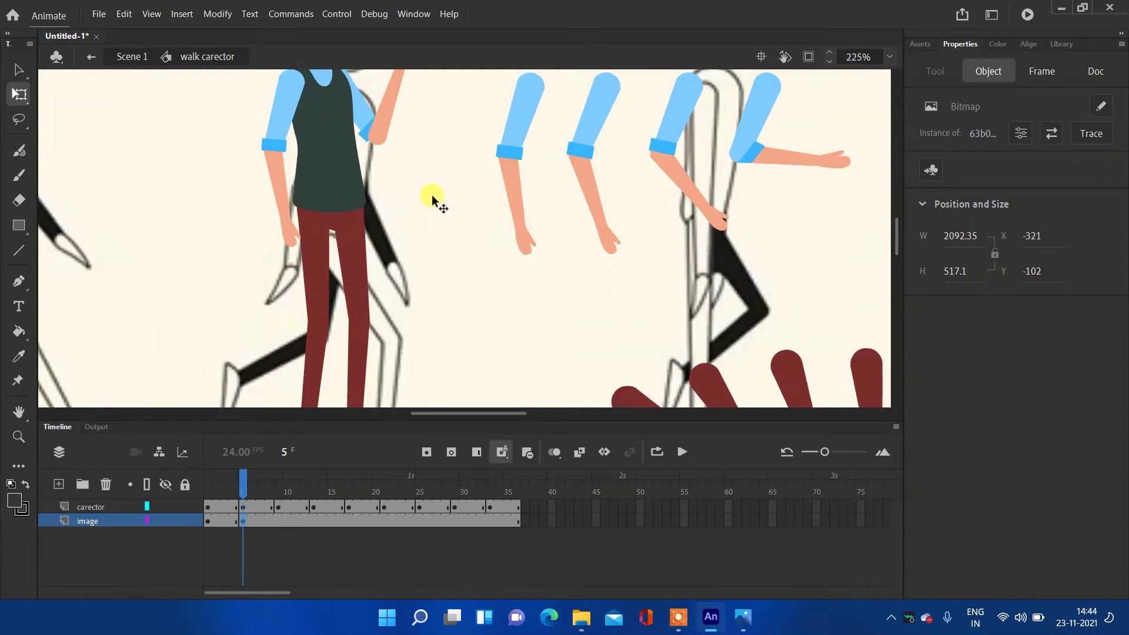
pyautogui.click(185, 521)
# - Ungroup the man on frame 5 and move his head, torso and arms clear of the legs, to about X -96, Y -36
pyautogui.scroll(1, 497, 294)
pyautogui.moveTo(452, 173); pyautogui.dragTo(551, 356)
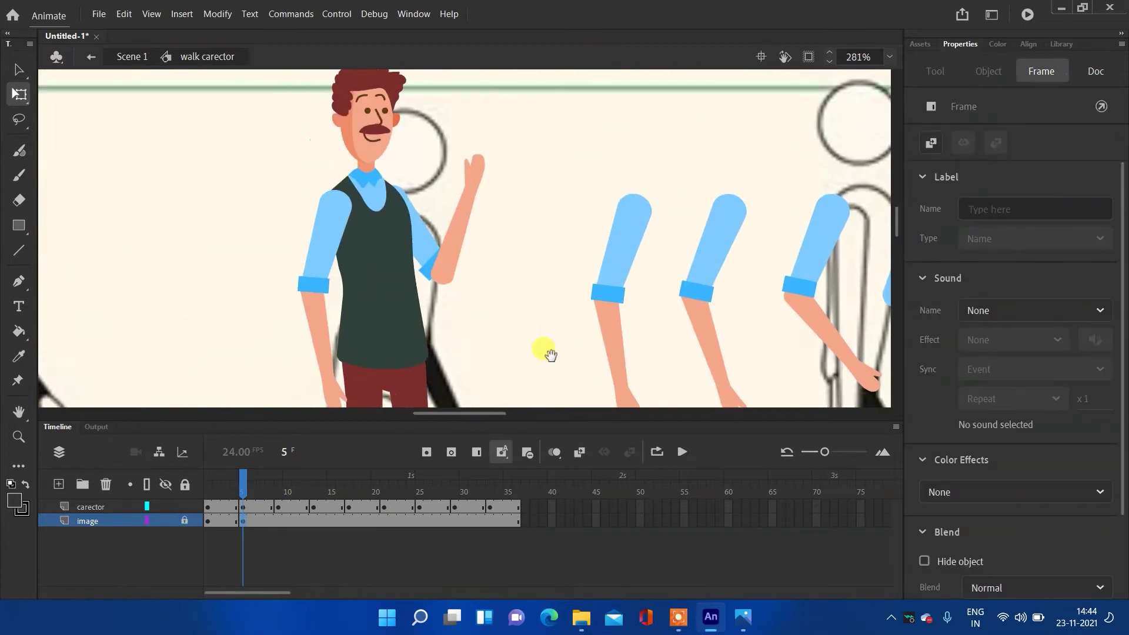
pyautogui.click(325, 229)
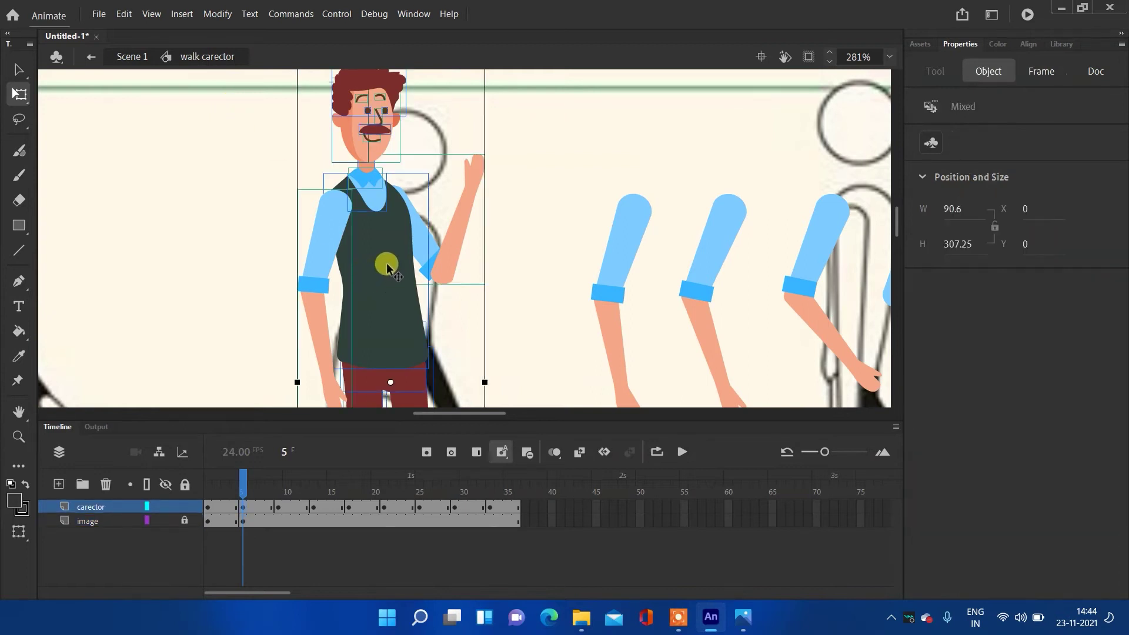
pyautogui.scroll(-4, 386, 263)
pyautogui.click(309, 236)
pyautogui.moveTo(308, 186); pyautogui.dragTo(359, 272)
pyautogui.moveTo(305, 246); pyautogui.dragTo(302, 245)
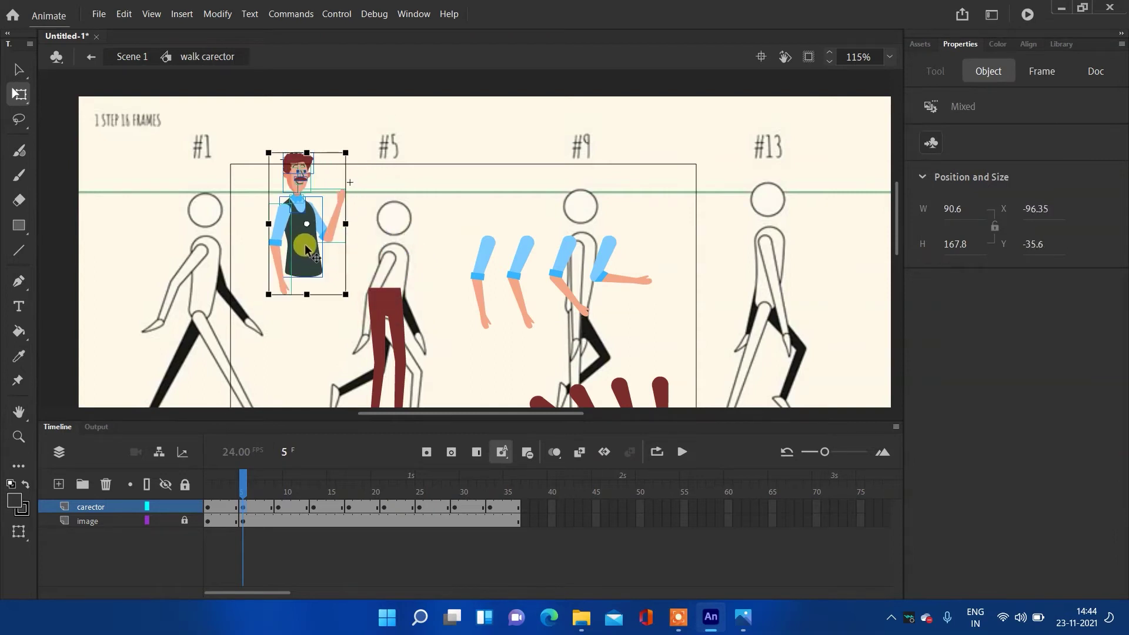
# - Move the hips and trouser legs down, without the shoes, to the hip height of the Down reference pose
pyautogui.scroll(2, 440, 312)
pyautogui.moveTo(433, 340); pyautogui.dragTo(453, 227)
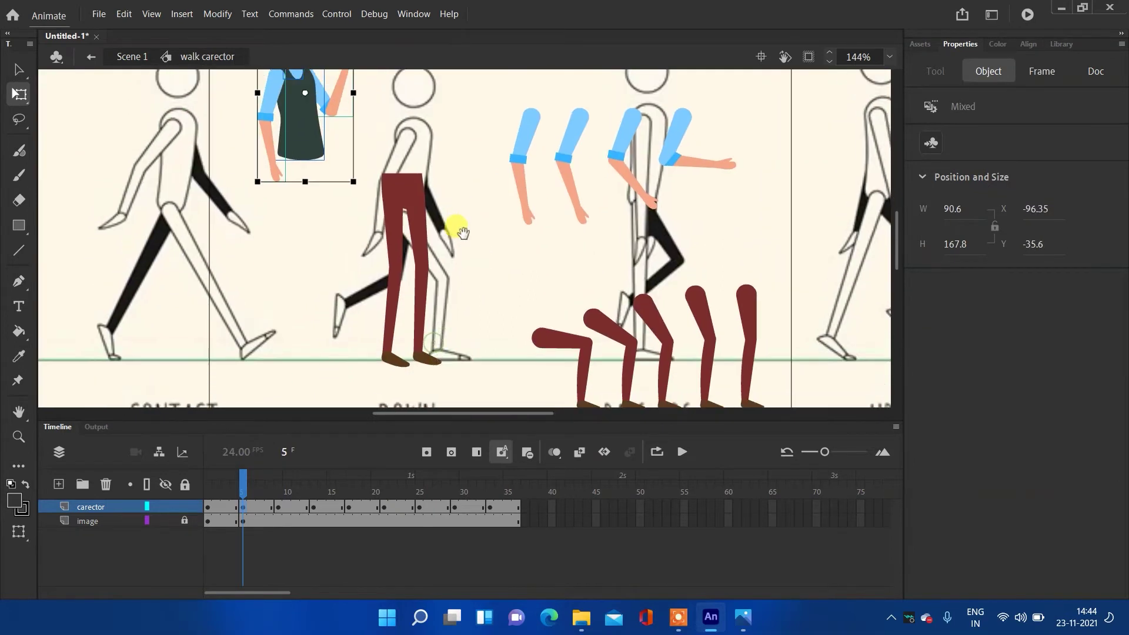
pyautogui.moveTo(374, 182); pyautogui.dragTo(458, 280)
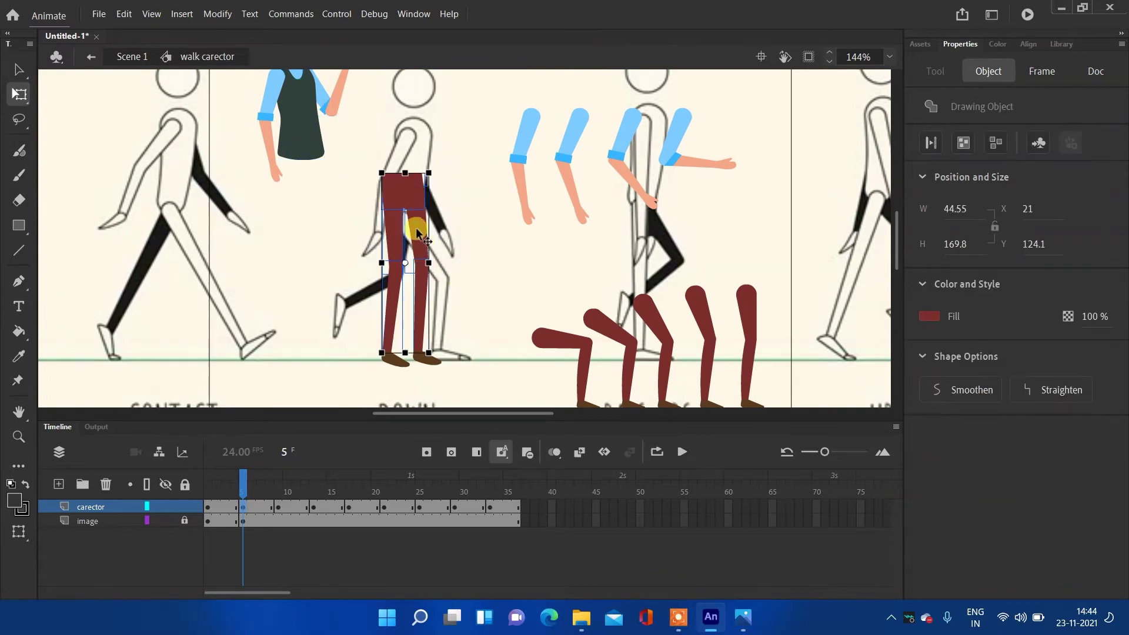
pyautogui.moveTo(411, 197)
pyautogui.mouseDown()
pyautogui.moveTo(418, 250)
pyautogui.moveTo(417, 228)
pyautogui.mouseUp()
pyautogui.click(474, 238)
# - Move the leading shoe forward onto the Down pose's planted foot
pyautogui.click(422, 360)
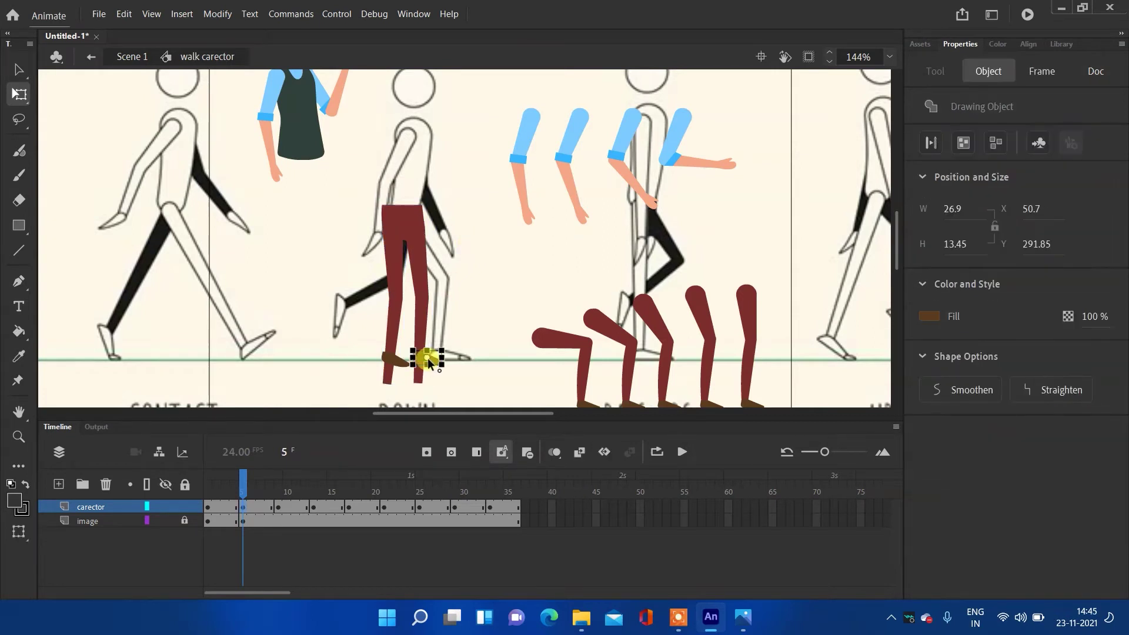
pyautogui.scroll(3, 428, 360)
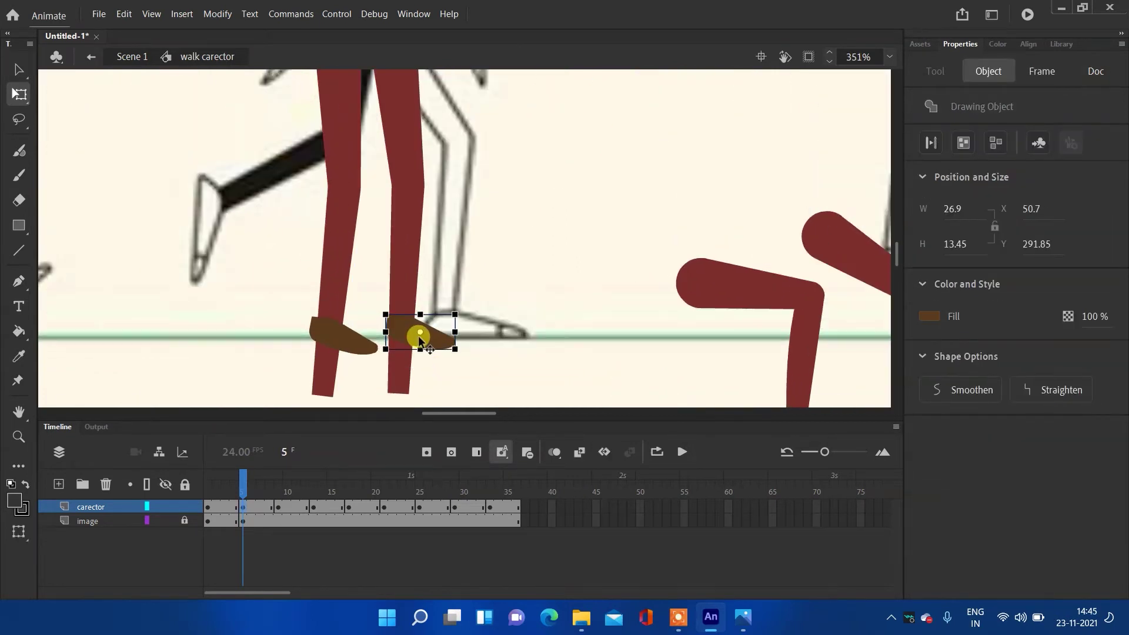
pyautogui.moveTo(433, 340); pyautogui.dragTo(498, 337)
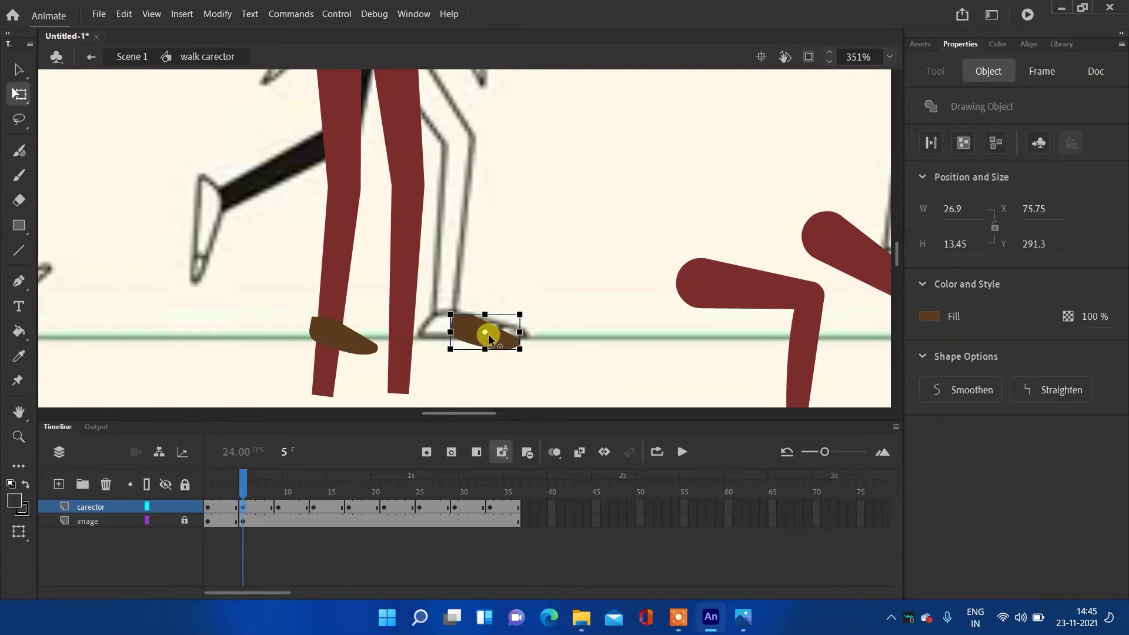
# - Move the leading lower leg onto its shoe and align it with the reference shin, adjusting its angle slightly
pyautogui.click(412, 285)
pyautogui.moveTo(407, 305); pyautogui.dragTo(471, 237)
pyautogui.moveTo(472, 98); pyautogui.dragTo(472, 123)
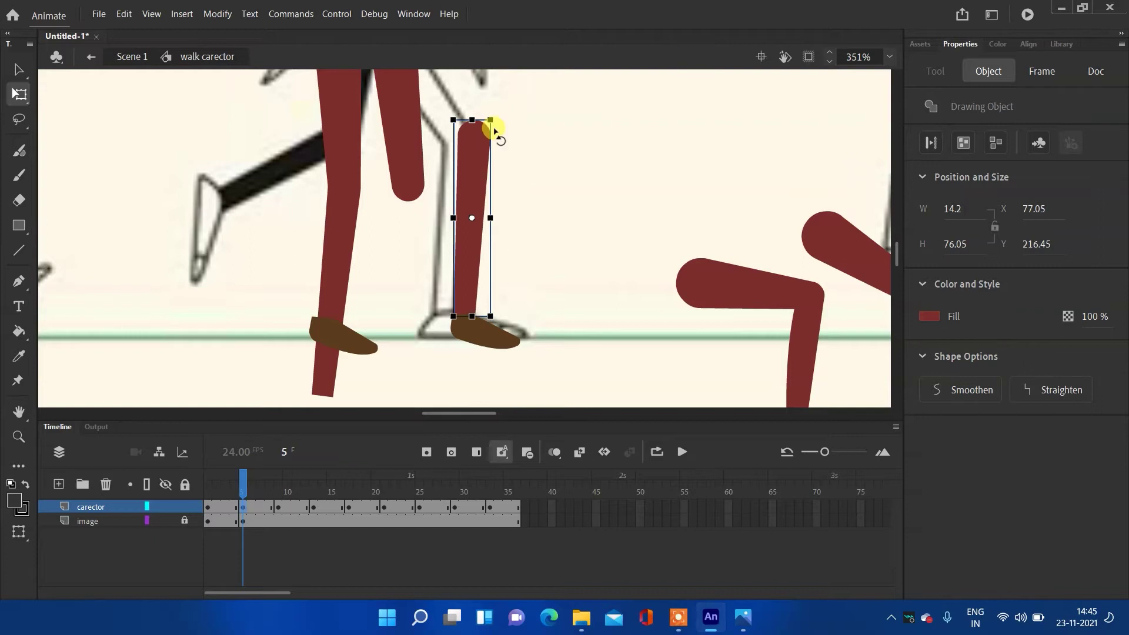
pyautogui.moveTo(486, 111); pyautogui.dragTo(485, 116)
pyautogui.moveTo(475, 254); pyautogui.dragTo(468, 253)
# - Rotate the leading thigh forward about the hip and shorten it slightly so it meets the lower leg at the knee
pyautogui.scroll(-2, 515, 206)
pyautogui.moveTo(551, 146); pyautogui.dragTo(543, 311)
pyautogui.click(425, 285)
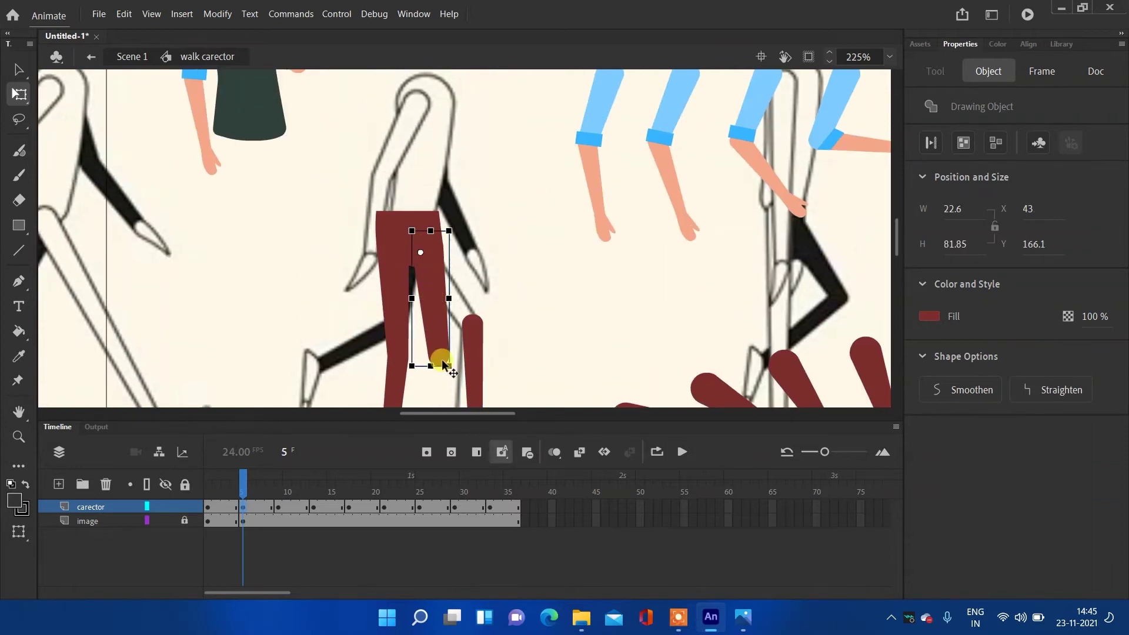
pyautogui.moveTo(461, 368); pyautogui.dragTo(498, 339)
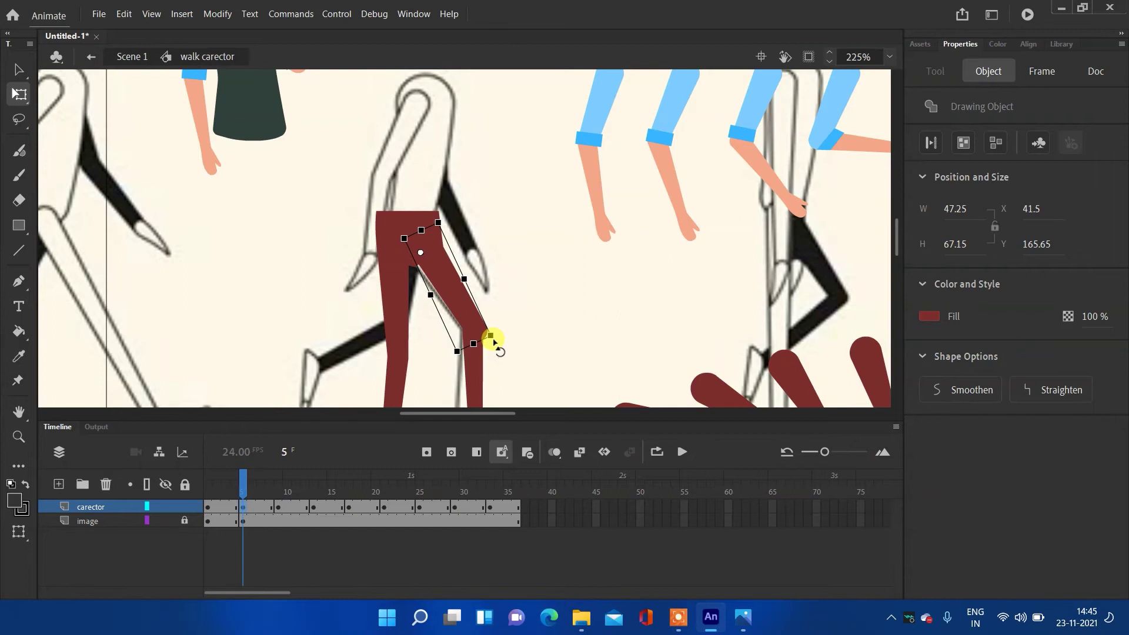
pyautogui.moveTo(474, 344); pyautogui.dragTo(461, 325)
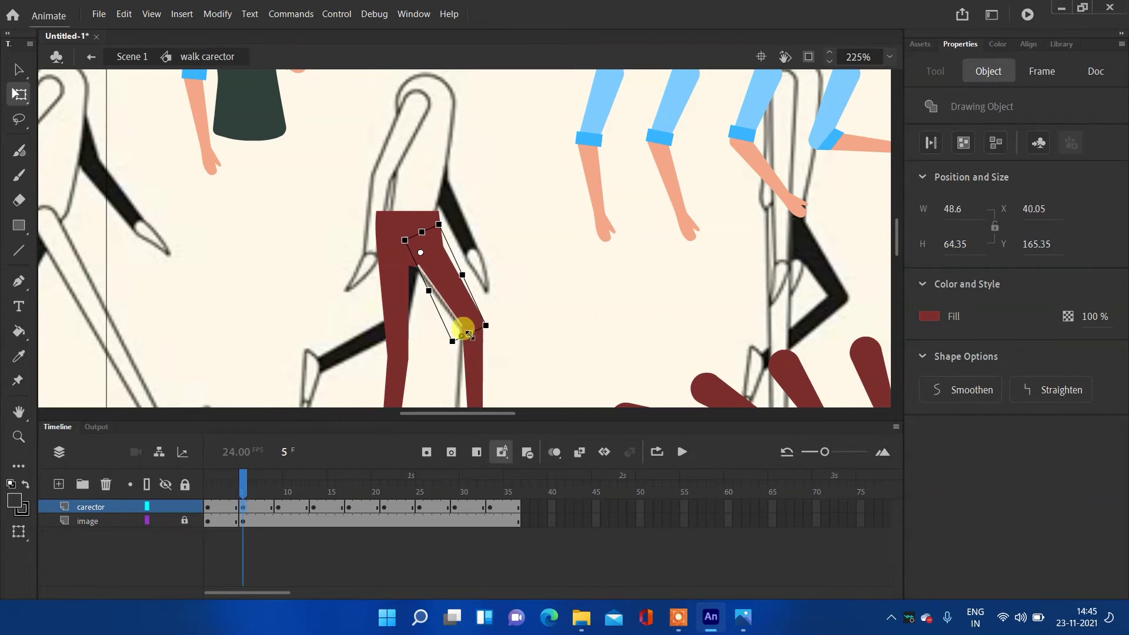
pyautogui.click(552, 312)
# - Move the trailing shoe to the reference's lifted back foot and turn it toe-down
pyautogui.scroll(-5, 554, 291)
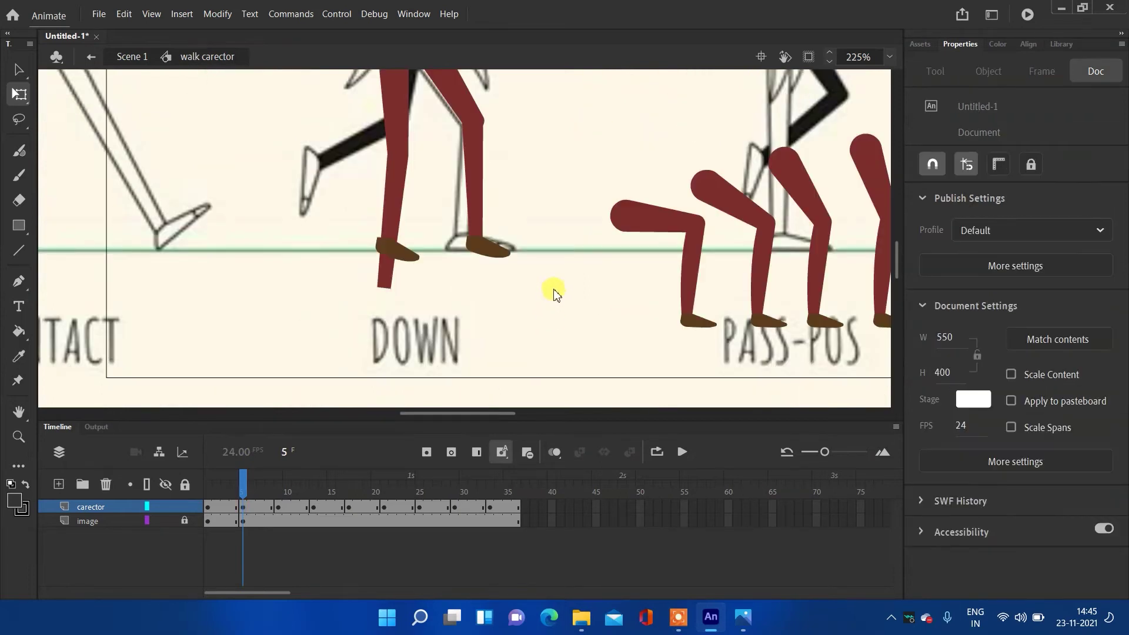
pyautogui.scroll(5, 553, 264)
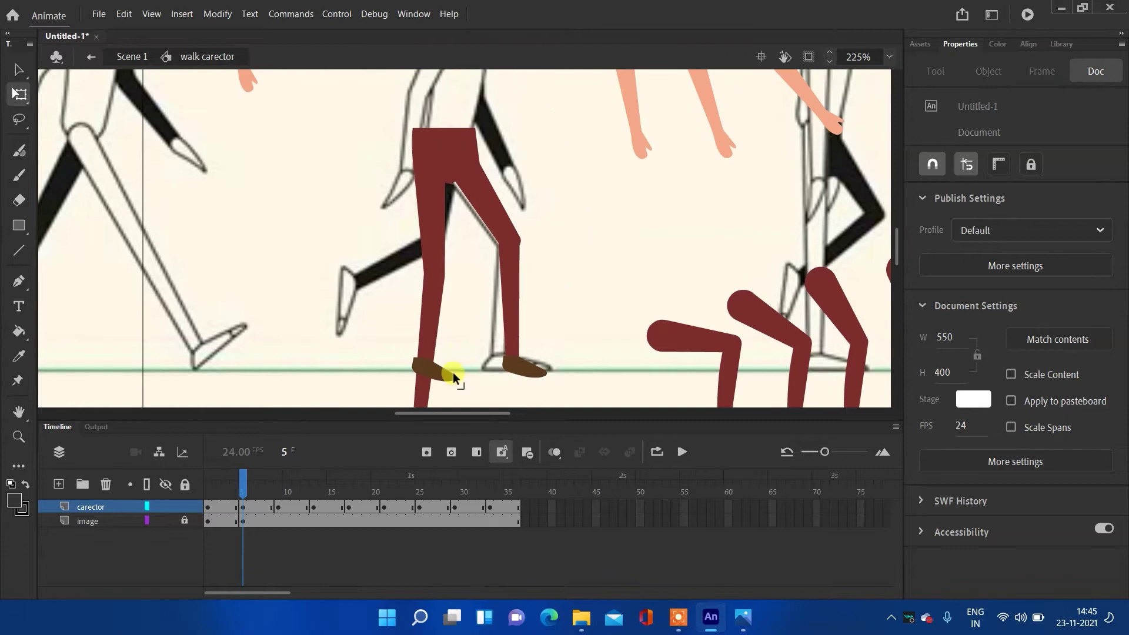
pyautogui.moveTo(435, 368); pyautogui.dragTo(400, 330)
pyautogui.click(533, 284)
# - Place the trailing thigh's pivot at the hip and shorten the thigh to the reference knee
pyautogui.click(440, 271)
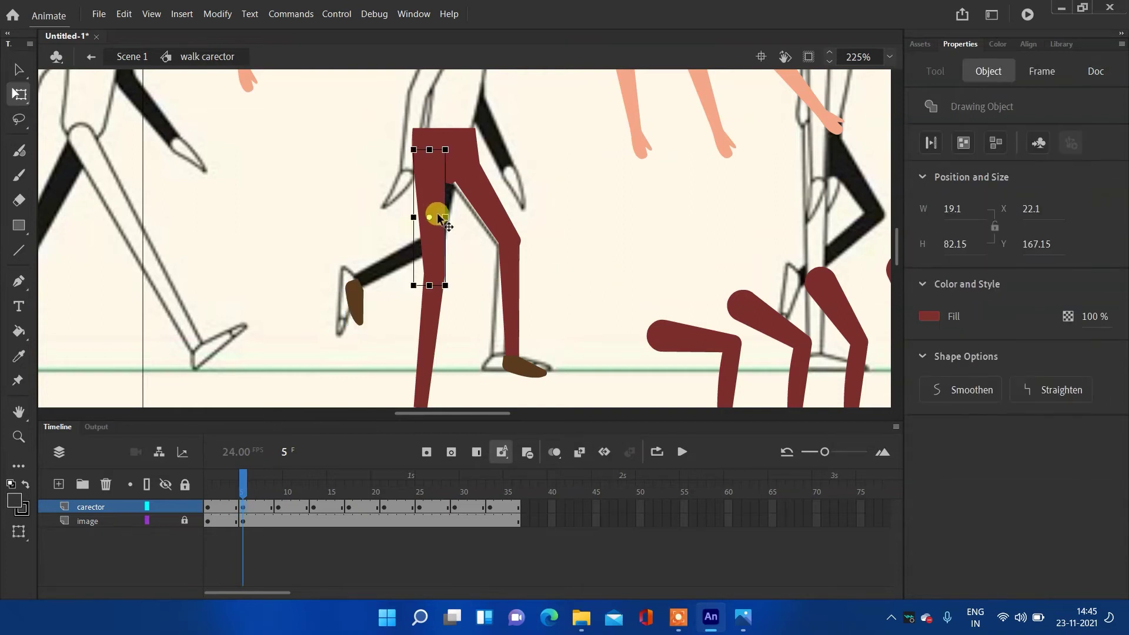
pyautogui.moveTo(430, 218); pyautogui.dragTo(432, 178)
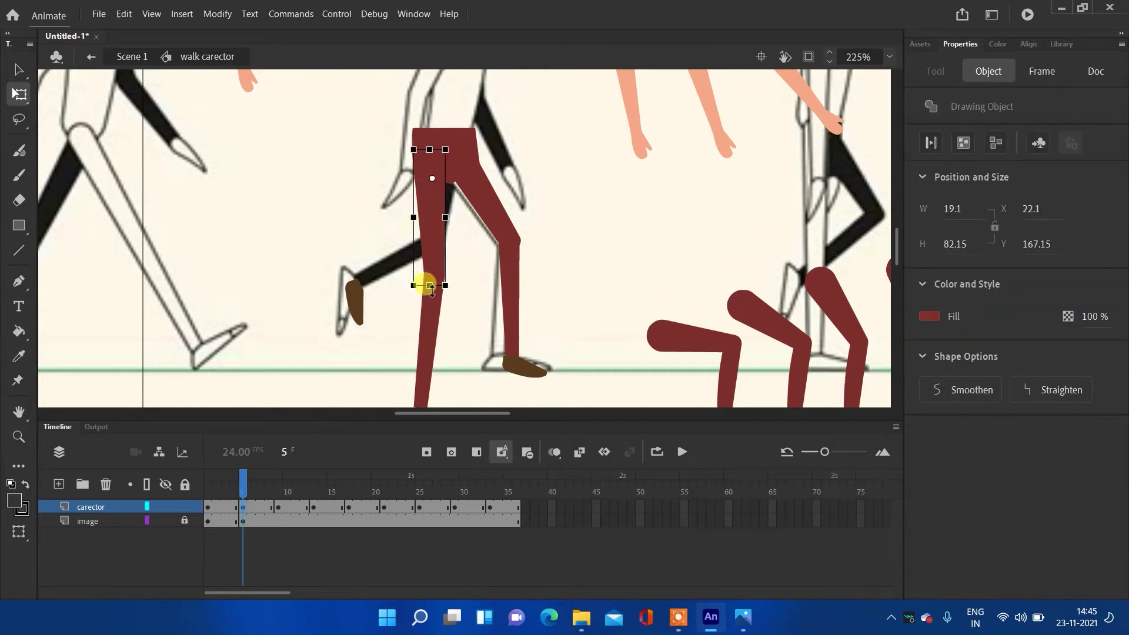
pyautogui.moveTo(431, 285); pyautogui.dragTo(441, 253)
# - Move the trailing lower leg up to the knee and rotate it backward along the black reference shin
pyautogui.click(434, 337)
pyautogui.moveTo(433, 338); pyautogui.dragTo(430, 243)
pyautogui.moveTo(447, 379); pyautogui.dragTo(342, 327)
pyautogui.click(404, 329)
# - Rotate and nudge the trailing shoe until it fits the end of the raised lower leg
pyautogui.click(356, 309)
pyautogui.press('Up')
pyautogui.press('Up')
pyautogui.press('Right')
pyautogui.press('Up')
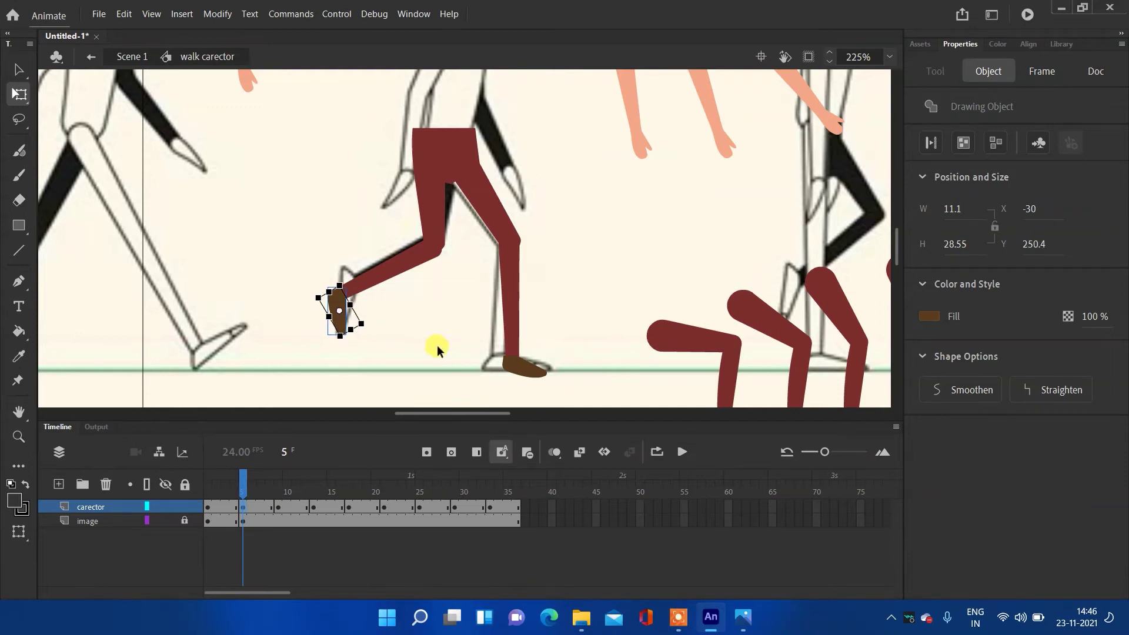
pyautogui.click(458, 346)
# - Move the man's head, torso and arms back onto the posed hips, at X 0, Y 13.9
pyautogui.scroll(-2, 612, 312)
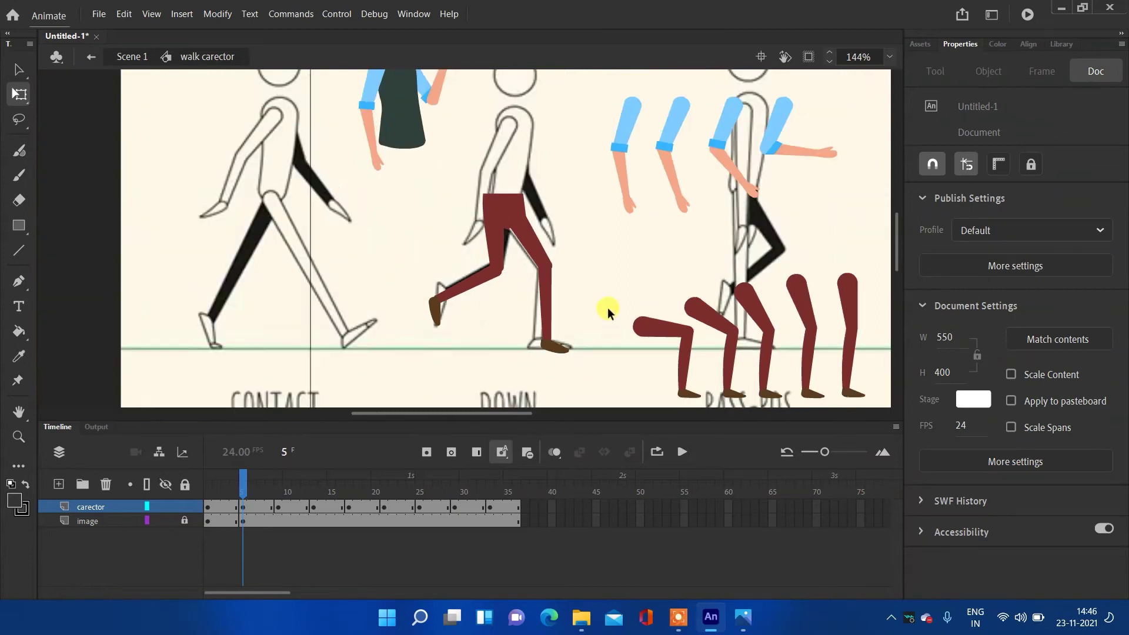
pyautogui.scroll(-1, 608, 308)
pyautogui.scroll(2, 547, 294)
pyautogui.moveTo(302, 89); pyautogui.dragTo(376, 229)
pyautogui.moveTo(342, 188); pyautogui.dragTo(425, 230)
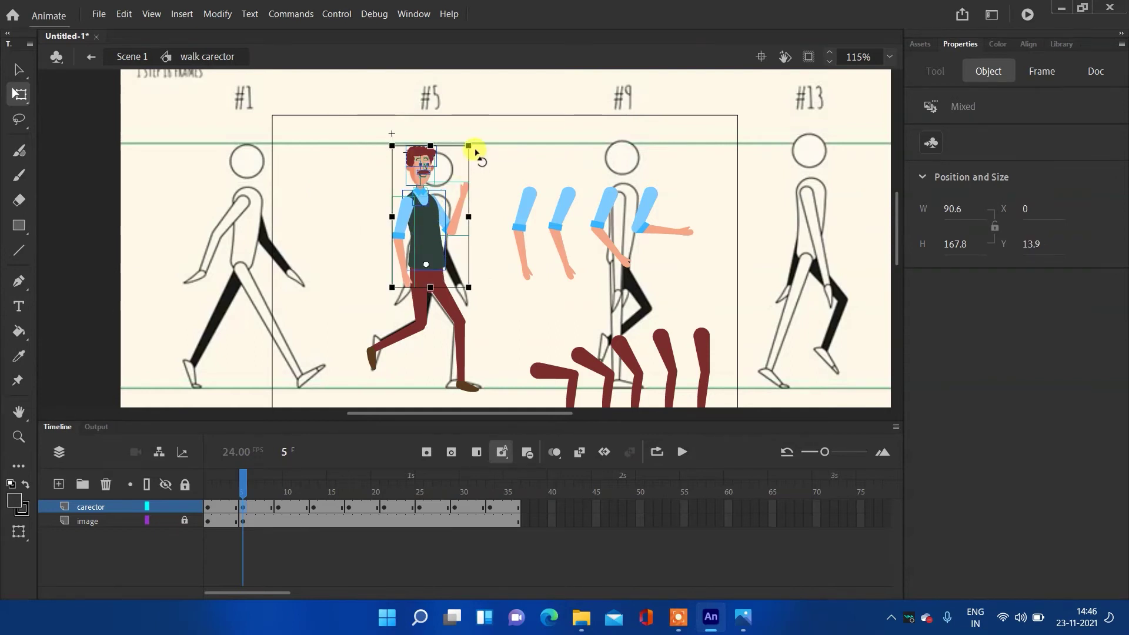
# - Tilt the man's head, torso and arms slightly forward about the waist and break the hanging arm apart into its pieces
pyautogui.moveTo(469, 145)
pyautogui.mouseDown()
pyautogui.moveTo(497, 151)
pyautogui.moveTo(480, 161)
pyautogui.mouseUp()
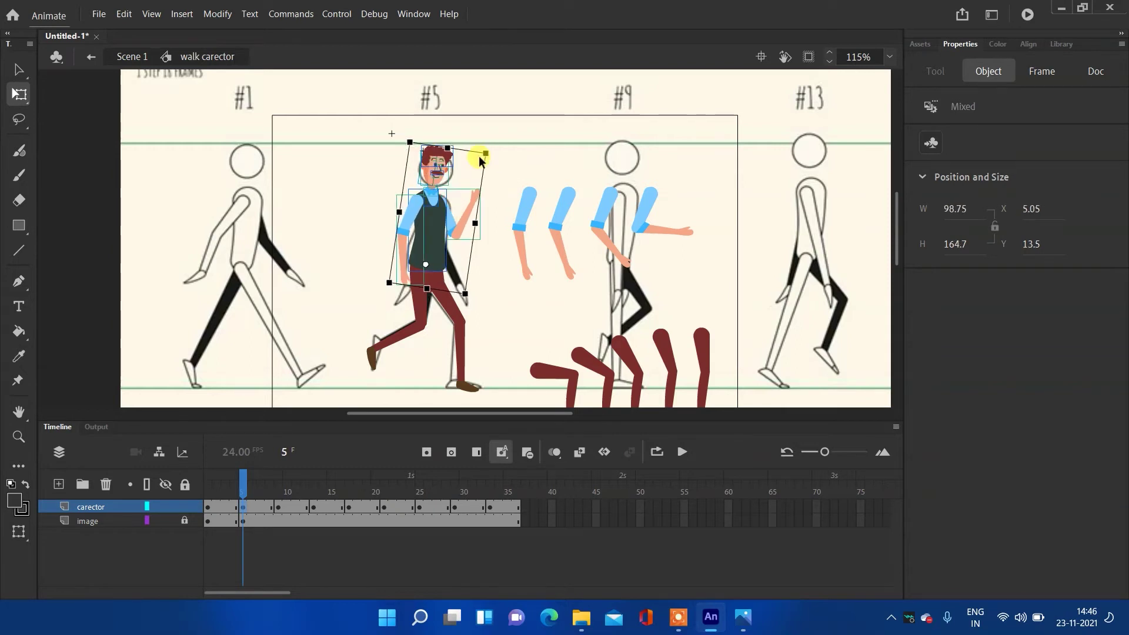
pyautogui.click(371, 193)
pyautogui.scroll(5, 445, 218)
pyautogui.scroll(4, 475, 315)
pyautogui.click(377, 184)
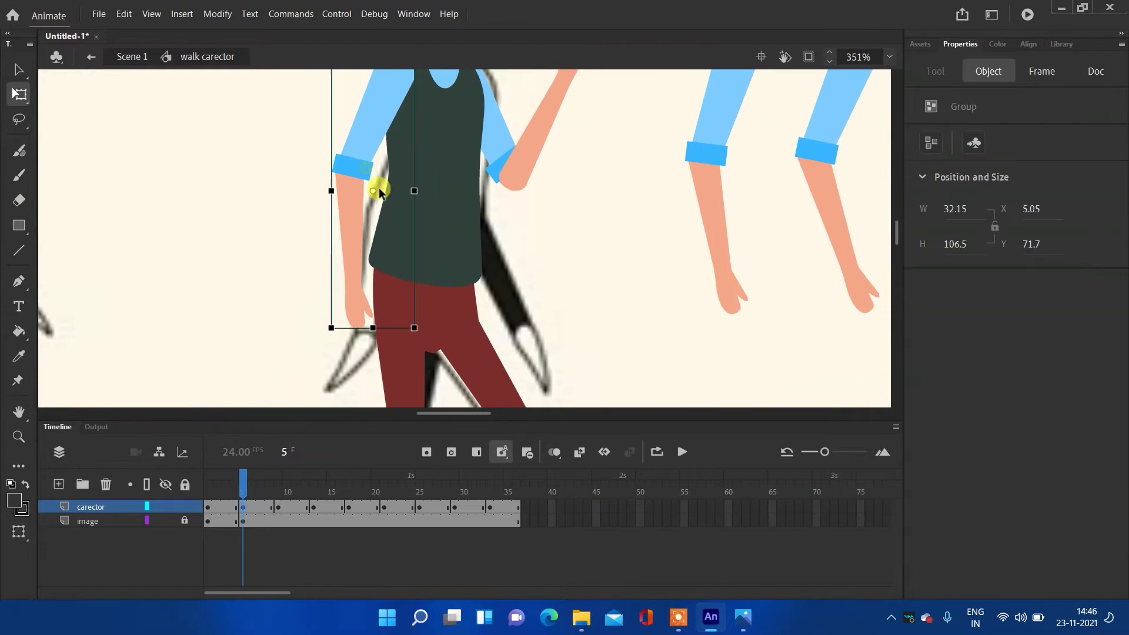
pyautogui.hotkey('ctrl', 'b')
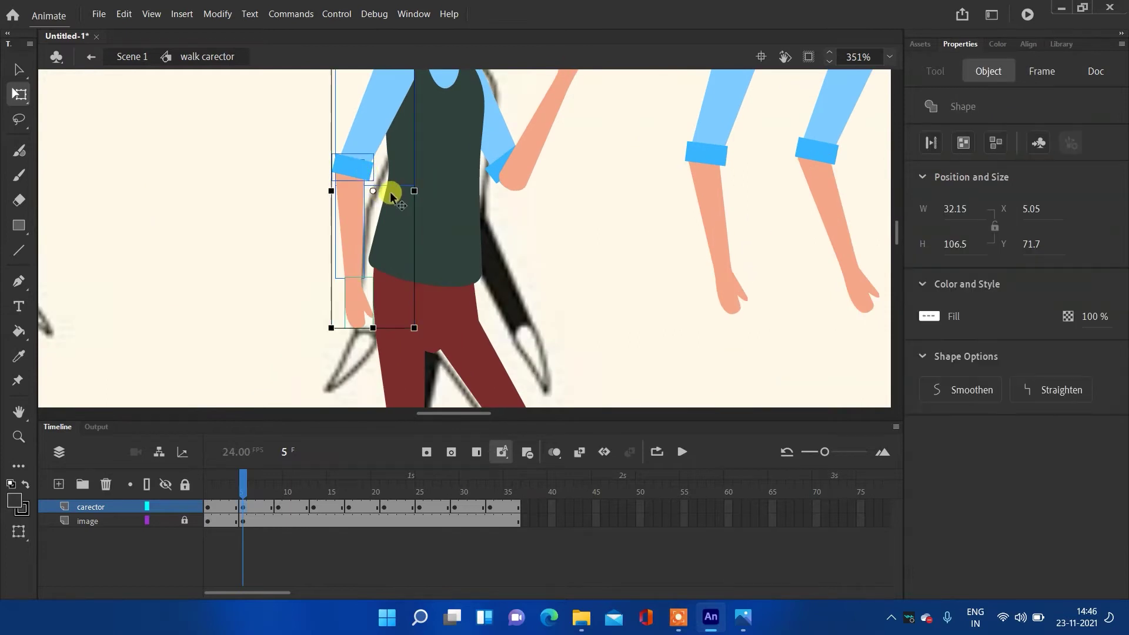
# - Select the hanging arm without its hand and rotate it about the shoulder toward the torso
pyautogui.click(254, 215)
pyautogui.moveTo(290, 103); pyautogui.dragTo(371, 159)
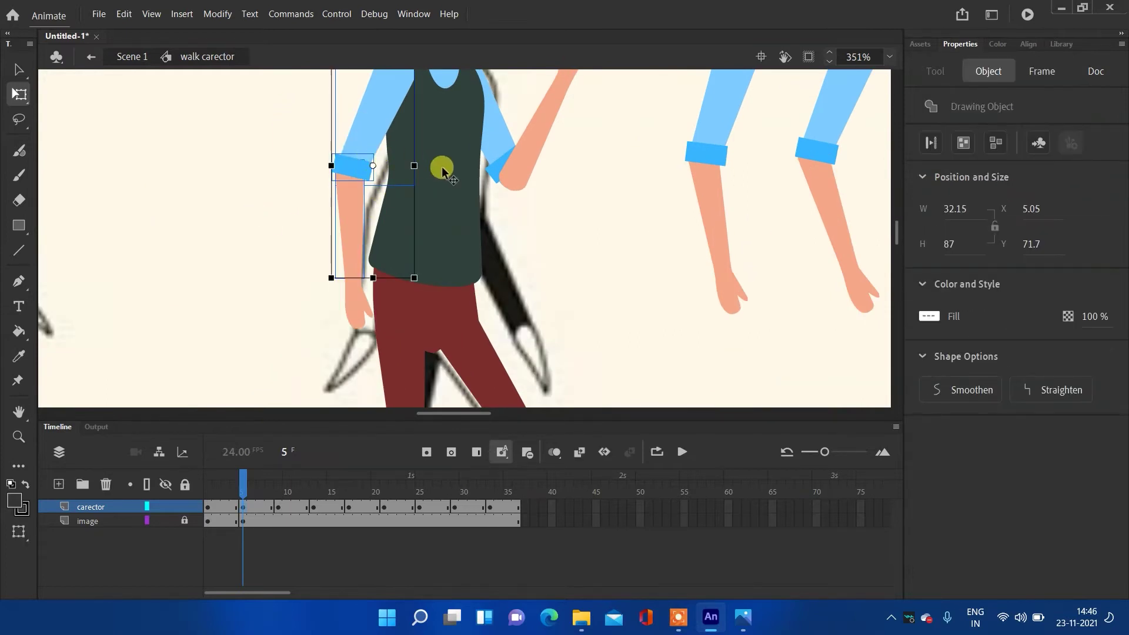
pyautogui.scroll(-1, 450, 166)
pyautogui.moveTo(507, 172); pyautogui.dragTo(532, 205)
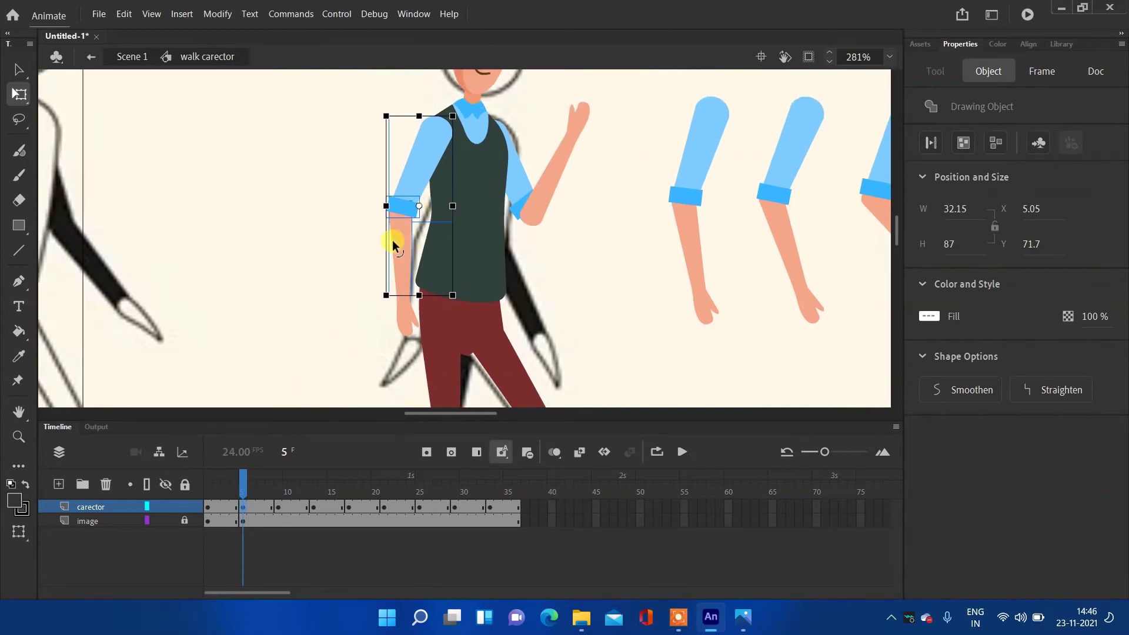
pyautogui.click(456, 328)
pyautogui.moveTo(461, 303); pyautogui.dragTo(495, 311)
# - Place the hanging forearm's pivot at the elbow and rotate the forearm backward, away from the torso
pyautogui.click(421, 260)
pyautogui.click(424, 265)
pyautogui.click(423, 253)
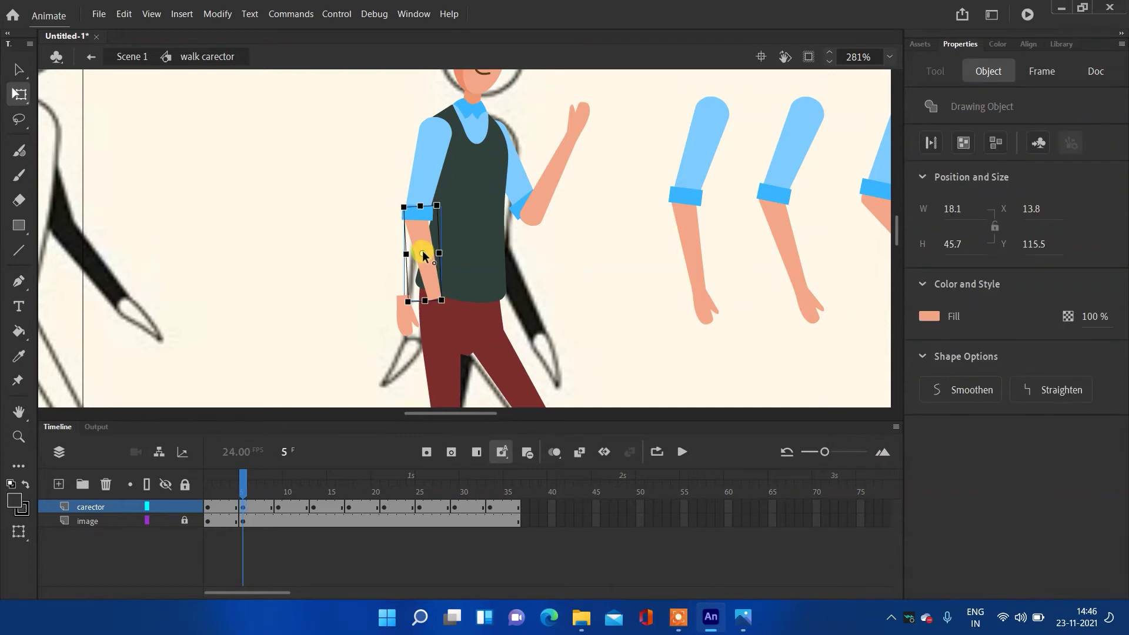
pyautogui.moveTo(422, 227); pyautogui.dragTo(426, 219)
pyautogui.moveTo(447, 301)
pyautogui.mouseDown()
pyautogui.moveTo(406, 303)
pyautogui.moveTo(391, 282)
pyautogui.moveTo(396, 255)
pyautogui.moveTo(384, 267)
pyautogui.mouseUp()
# - Select the upper arm, cuff and forearm together and rotate them slightly forward about the shoulder
pyautogui.click(429, 178)
pyautogui.click(383, 186)
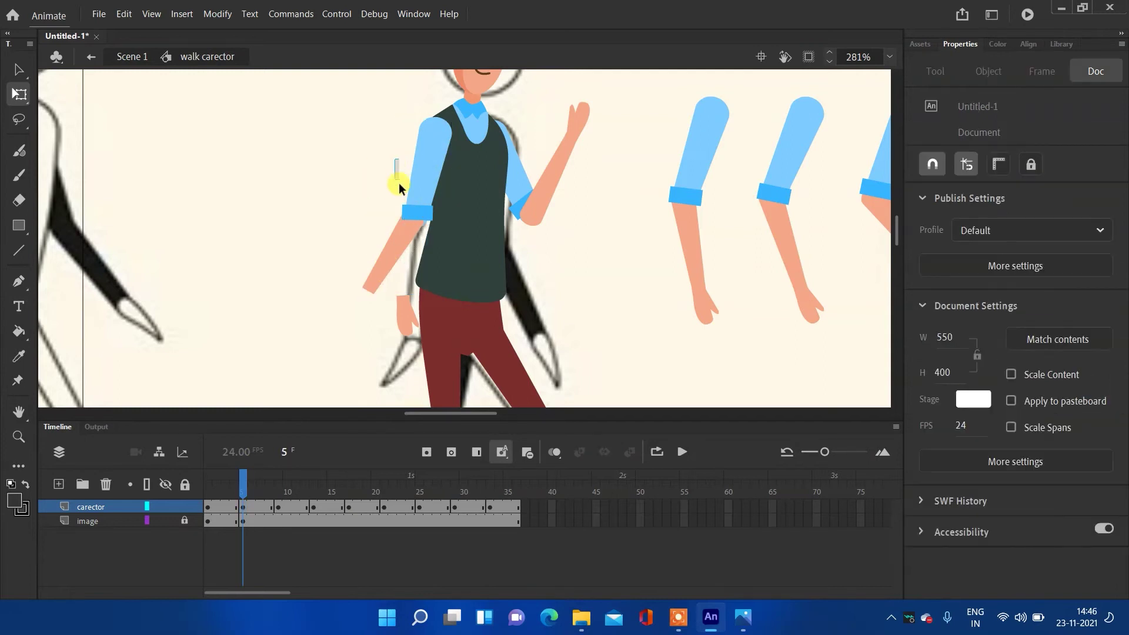
pyautogui.click(410, 209)
pyautogui.moveTo(407, 205); pyautogui.dragTo(440, 129)
pyautogui.moveTo(454, 298)
pyautogui.mouseDown()
pyautogui.moveTo(479, 304)
pyautogui.moveTo(466, 302)
pyautogui.mouseUp()
pyautogui.click(361, 302)
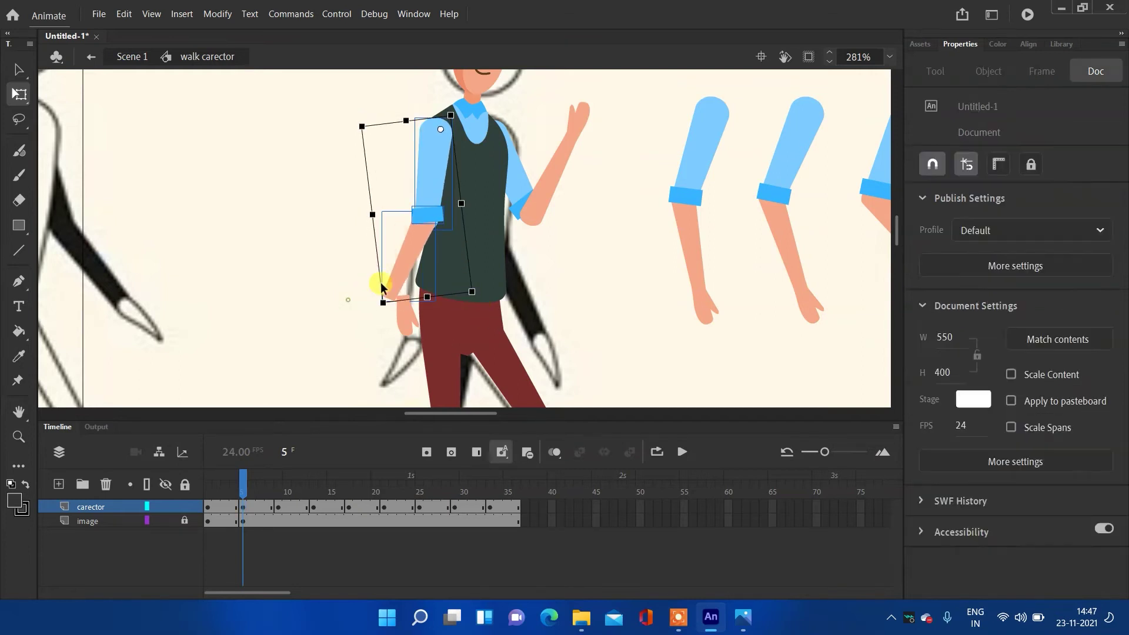
# - Rotate the cuff to fit the end of the sleeve and nudge the forearm in under it
pyautogui.click(424, 215)
pyautogui.moveTo(453, 204); pyautogui.dragTo(453, 210)
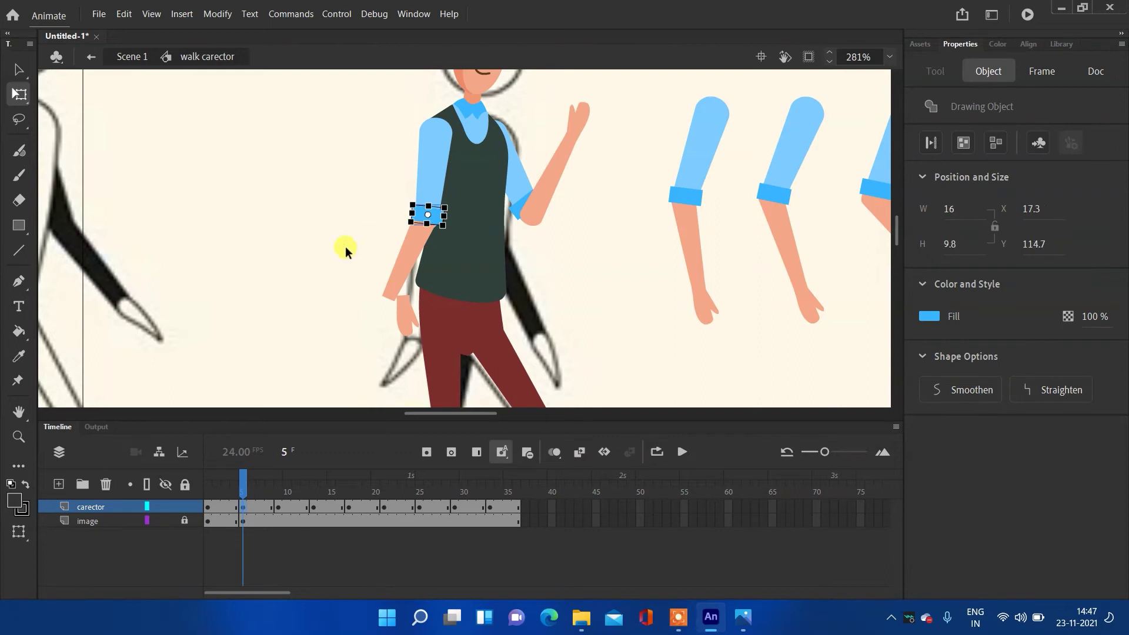
pyautogui.click(345, 246)
pyautogui.click(400, 269)
pyautogui.press('Right')
# - Move the detached hand onto the end of the backward-swung forearm, angled along the forearm
pyautogui.click(368, 358)
pyautogui.moveTo(404, 317); pyautogui.dragTo(387, 301)
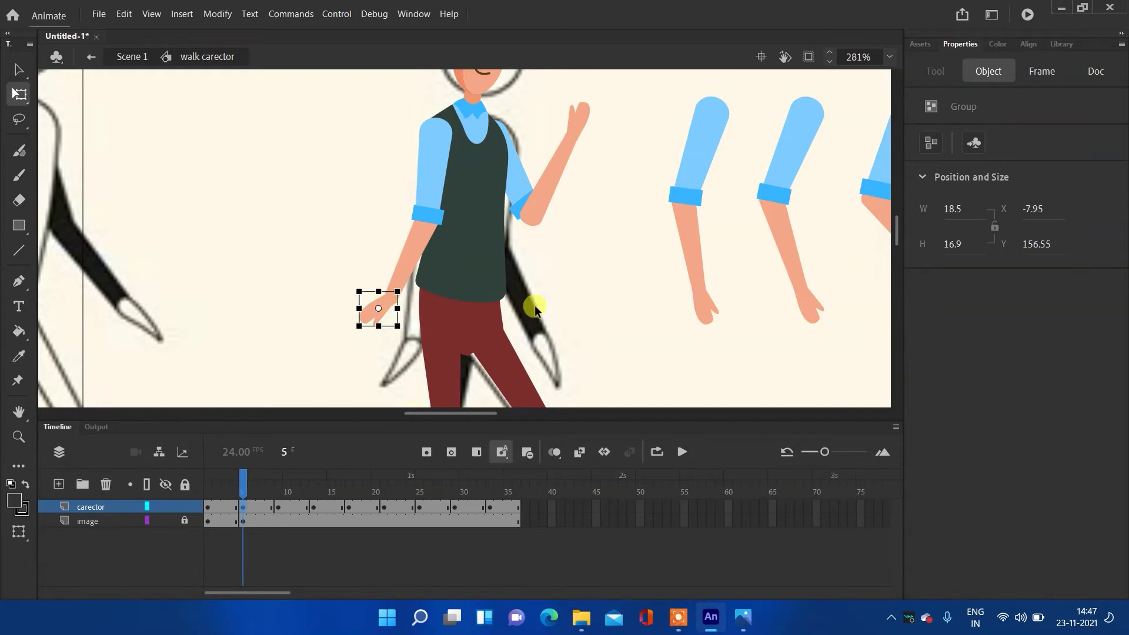
pyautogui.click(620, 276)
pyautogui.scroll(-5, 559, 319)
pyautogui.scroll(2, 501, 261)
pyautogui.scroll(3, 501, 262)
# - Select the rear forearm and hand together and rotate them slightly about the wrist to bring the elbow back
pyautogui.click(329, 230)
pyautogui.moveTo(324, 255); pyautogui.dragTo(343, 230)
pyautogui.moveTo(249, 231); pyautogui.dragTo(298, 308)
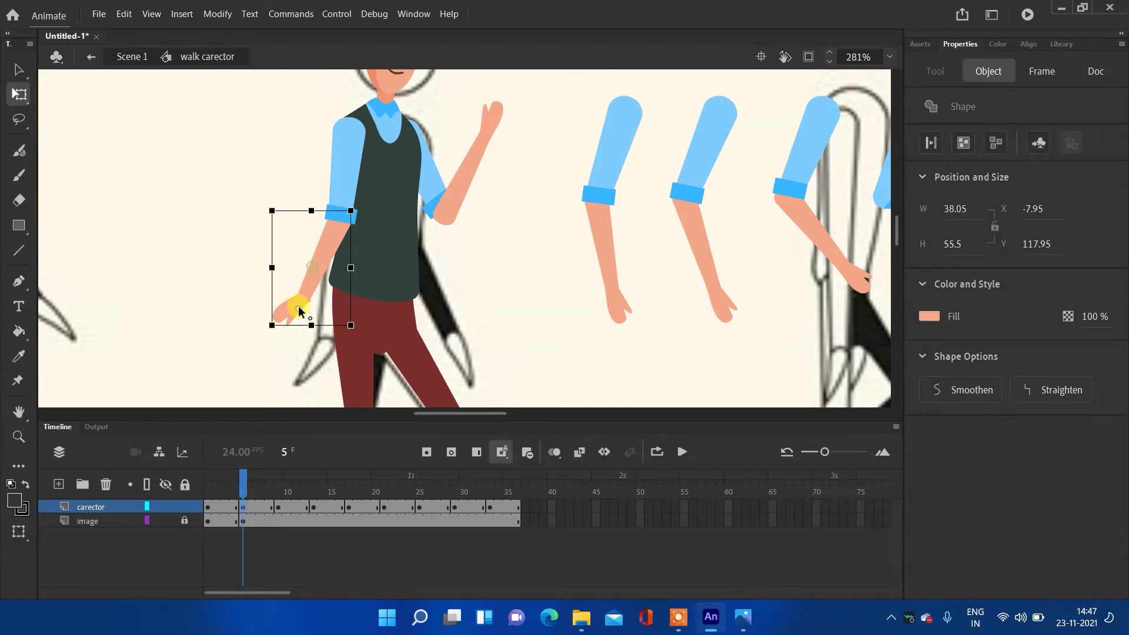
pyautogui.moveTo(351, 210); pyautogui.dragTo(345, 202)
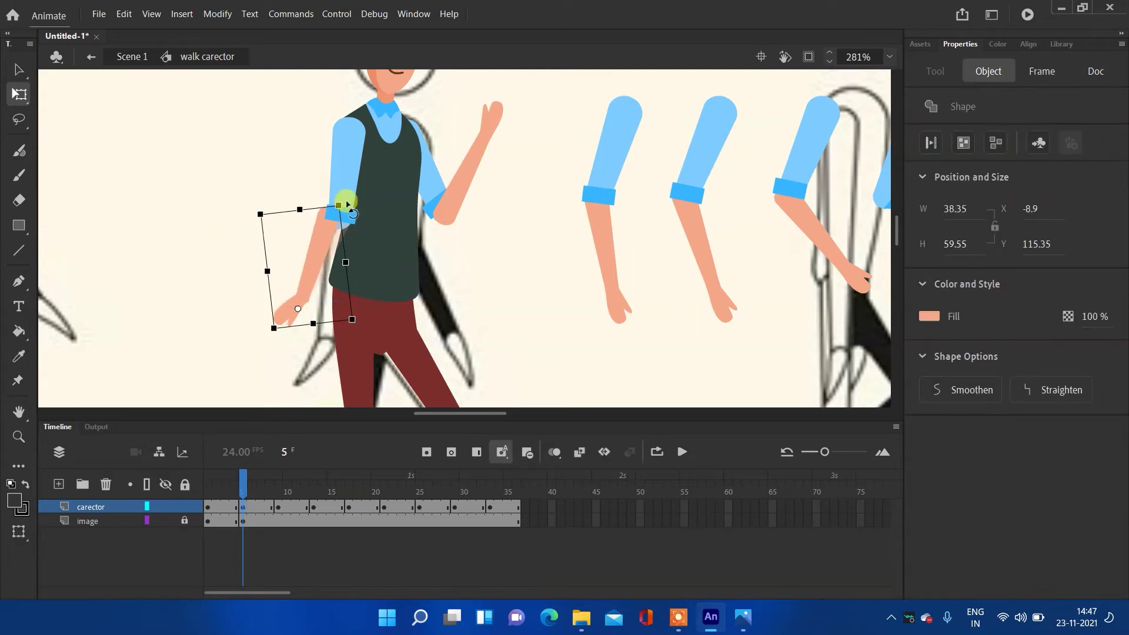
# - Place the rear upper arm's pivot at the shoulder and rotate the sleeve and cuff slightly to meet the forearm
pyautogui.moveTo(296, 124)
pyautogui.mouseDown()
pyautogui.moveTo(333, 156)
pyautogui.moveTo(344, 207)
pyautogui.moveTo(333, 205)
pyautogui.mouseUp()
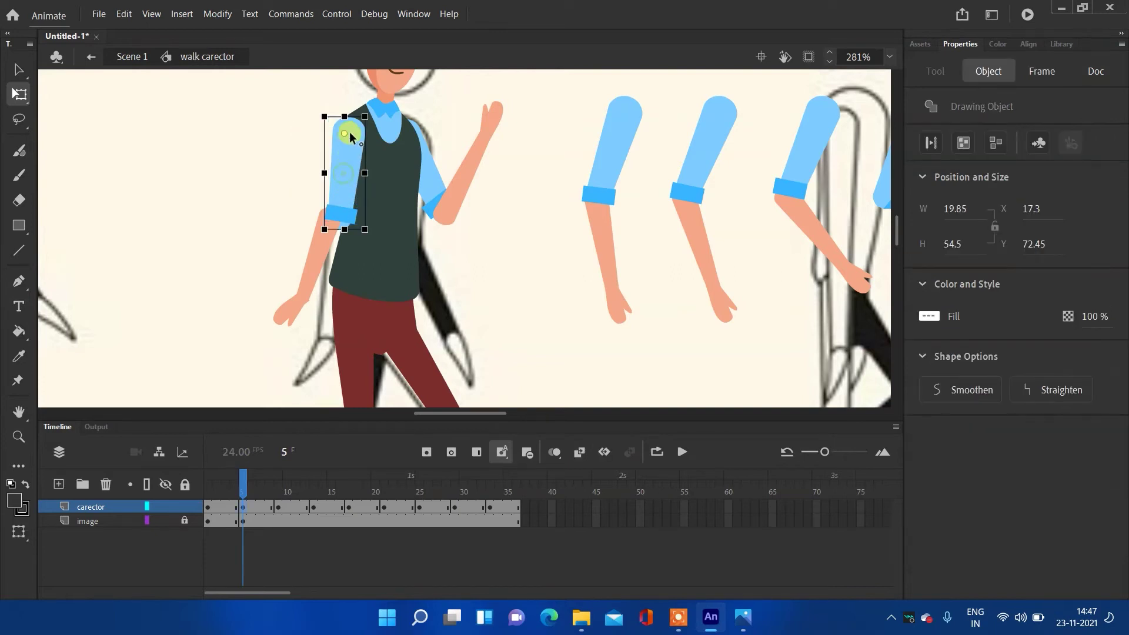
pyautogui.moveTo(365, 230); pyautogui.dragTo(360, 234)
pyautogui.click(260, 232)
# - Break the raised front arm apart into its pieces and place its forearm's pivot at the elbow
pyautogui.scroll(-3, 453, 217)
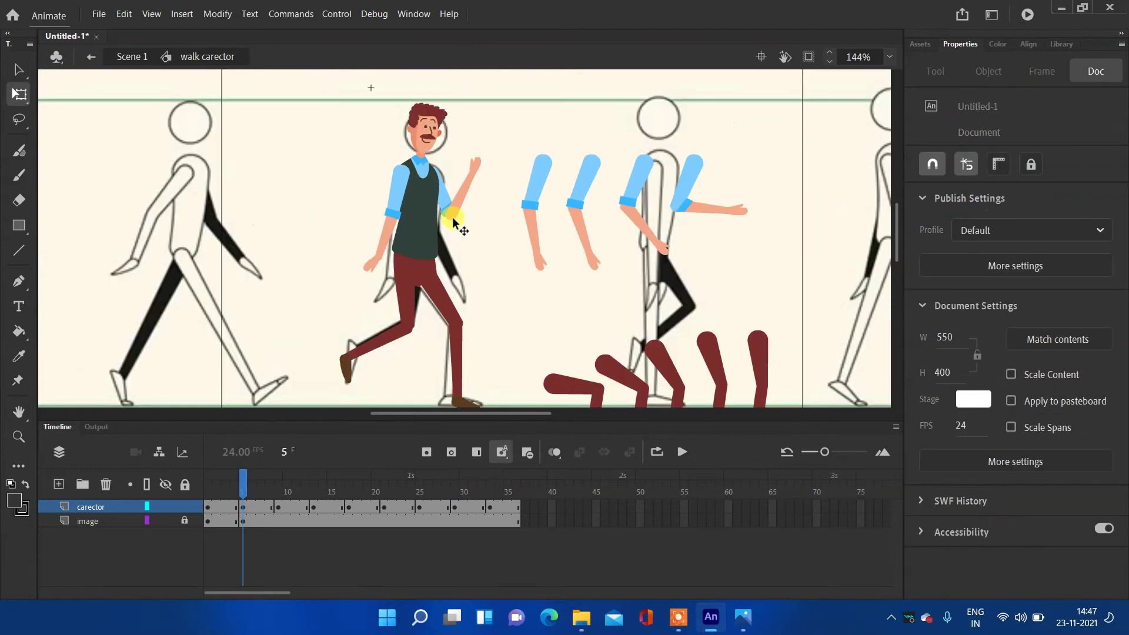
pyautogui.scroll(2, 458, 224)
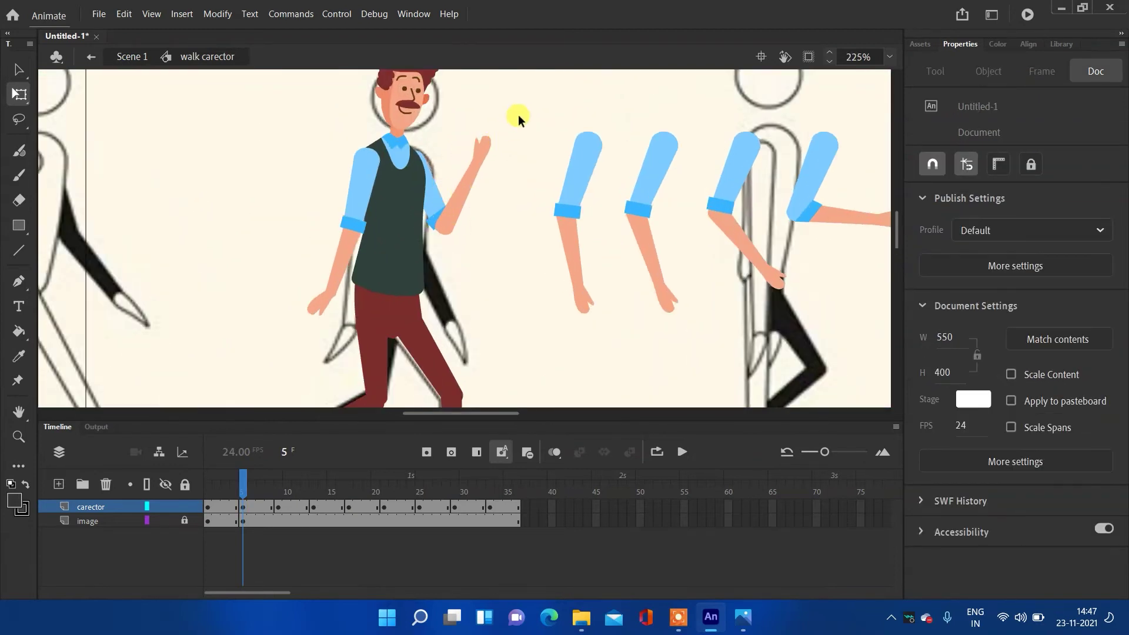
pyautogui.moveTo(520, 120); pyautogui.dragTo(400, 235)
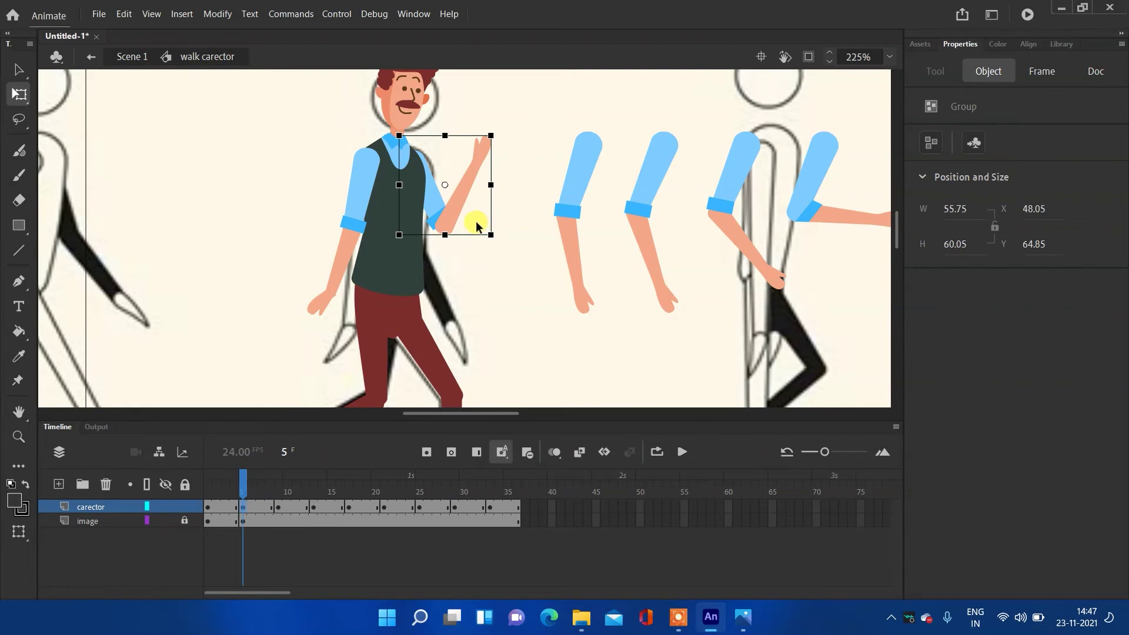
pyautogui.hotkey('ctrl', 'b')
pyautogui.click(477, 197)
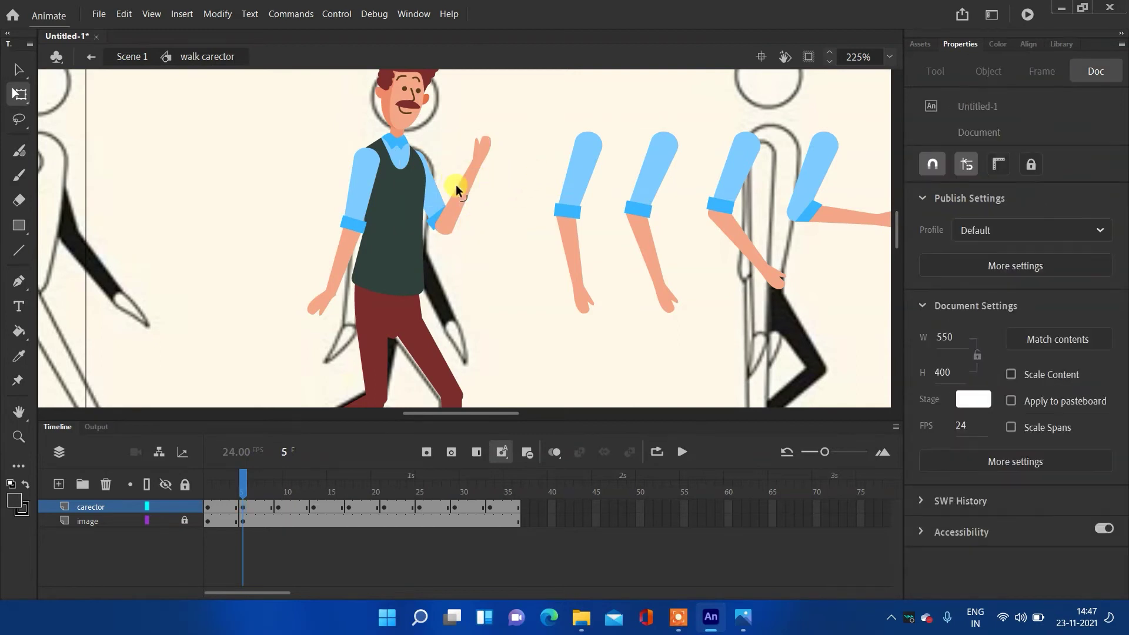
pyautogui.click(456, 185)
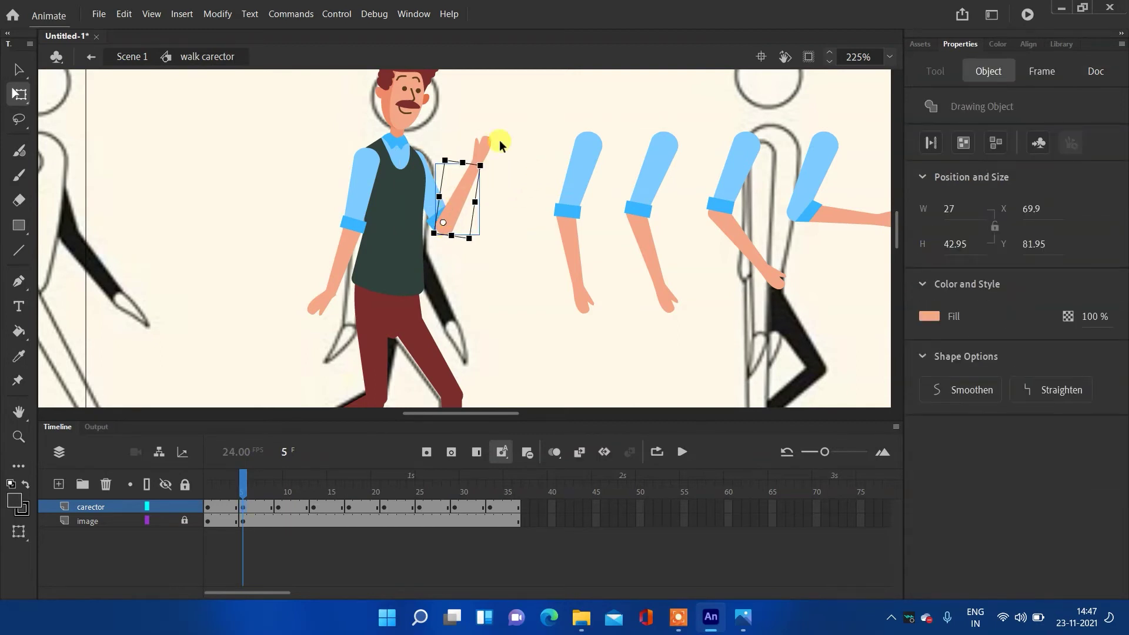
# - Rotate the raised forearm and hand downward on frame 5, and cut and paste the sleeve cuff in place in front of the forearm
pyautogui.moveTo(524, 105); pyautogui.dragTo(432, 240)
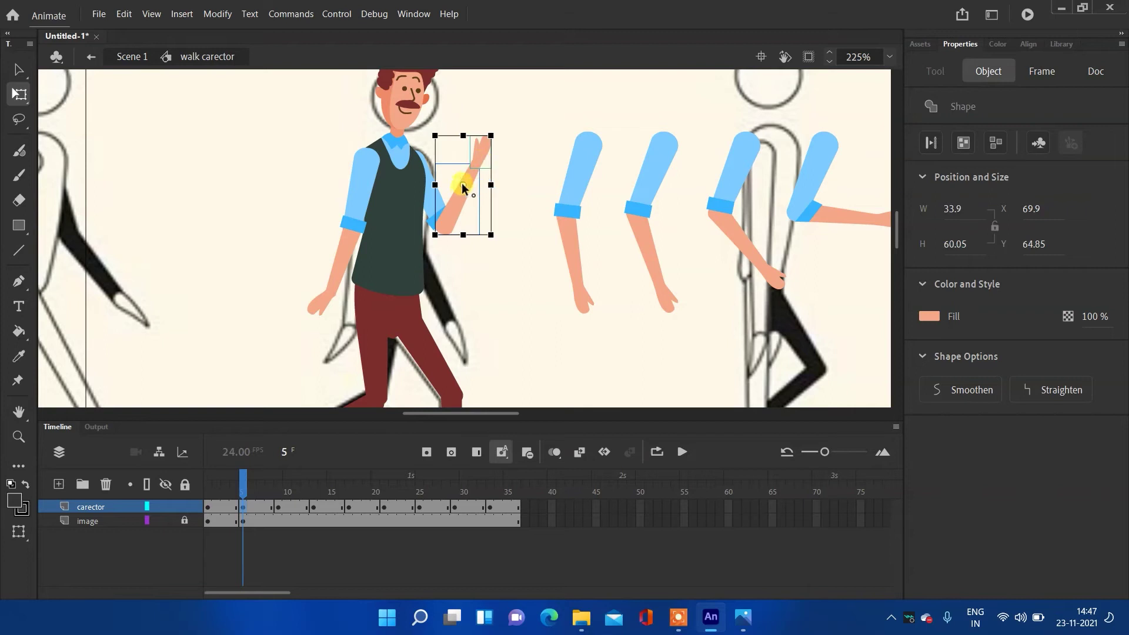
pyautogui.moveTo(496, 131); pyautogui.dragTo(521, 311)
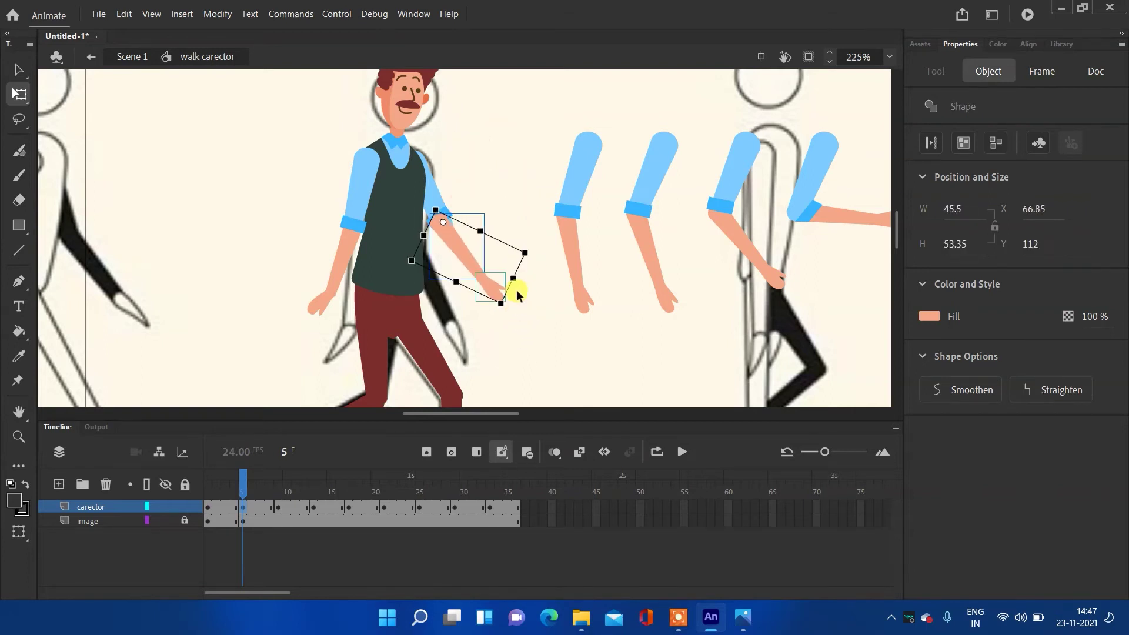
pyautogui.click(457, 190)
pyautogui.click(449, 214)
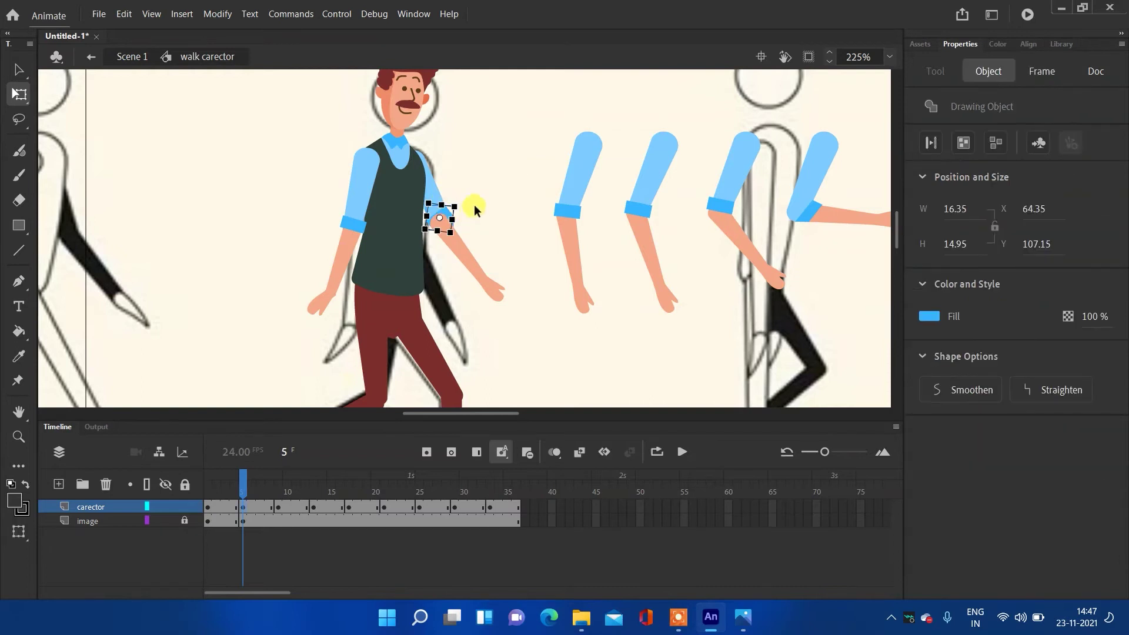
pyautogui.click(469, 202)
pyautogui.rightClick(463, 161)
pyautogui.click(503, 220)
pyautogui.click(498, 196)
# - Shift the cuff, forearm and hand together slightly so they fit the elbow end of the upper sleeve
pyautogui.scroll(3, 476, 204)
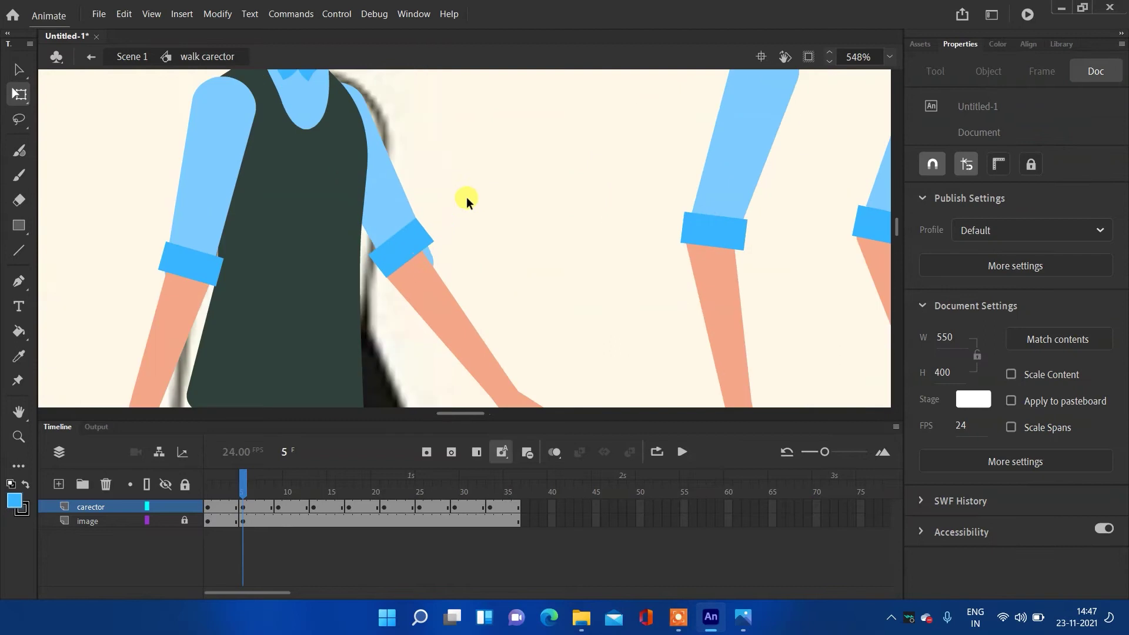
pyautogui.moveTo(403, 245)
pyautogui.mouseDown()
pyautogui.moveTo(414, 257)
pyautogui.moveTo(402, 245)
pyautogui.mouseUp()
pyautogui.keyDown('shift'); pyautogui.click(454, 320); pyautogui.keyUp('shift')
pyautogui.scroll(-3, 535, 335)
pyautogui.keyDown('shift'); pyautogui.click(519, 359); pyautogui.keyUp('shift')
pyautogui.moveTo(471, 299); pyautogui.dragTo(478, 305)
# - Set the whole arm's transformation point at the shoulder and rotate the arm down toward the reference figure's black arm
pyautogui.moveTo(520, 161); pyautogui.dragTo(453, 257)
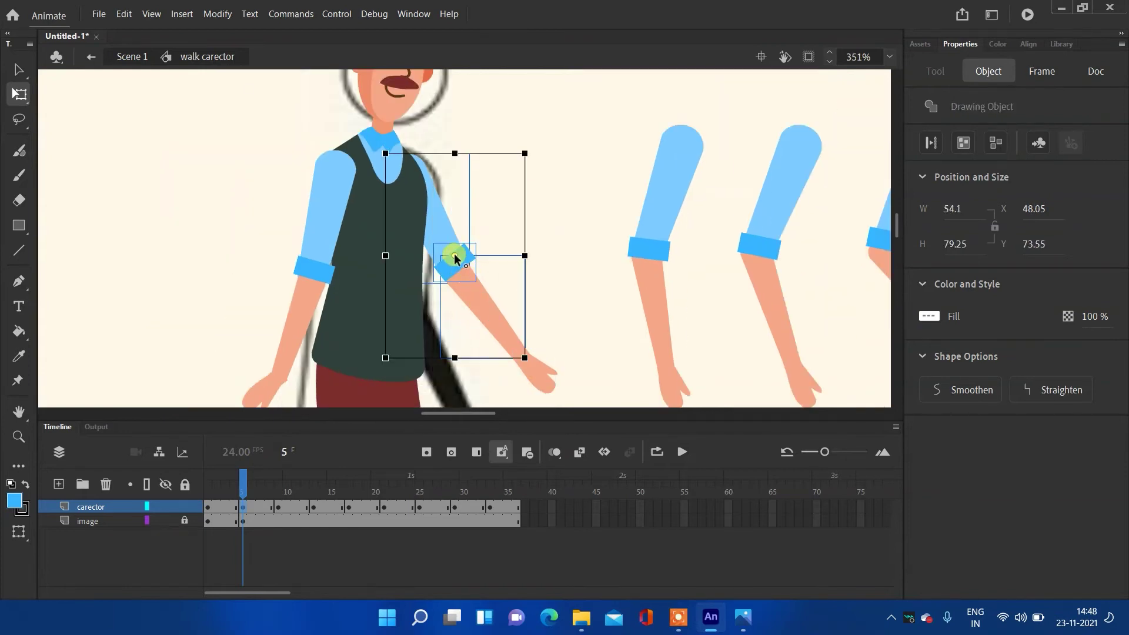
pyautogui.moveTo(567, 147); pyautogui.dragTo(456, 382)
pyautogui.moveTo(457, 275); pyautogui.dragTo(417, 165)
pyautogui.scroll(-5, 579, 251)
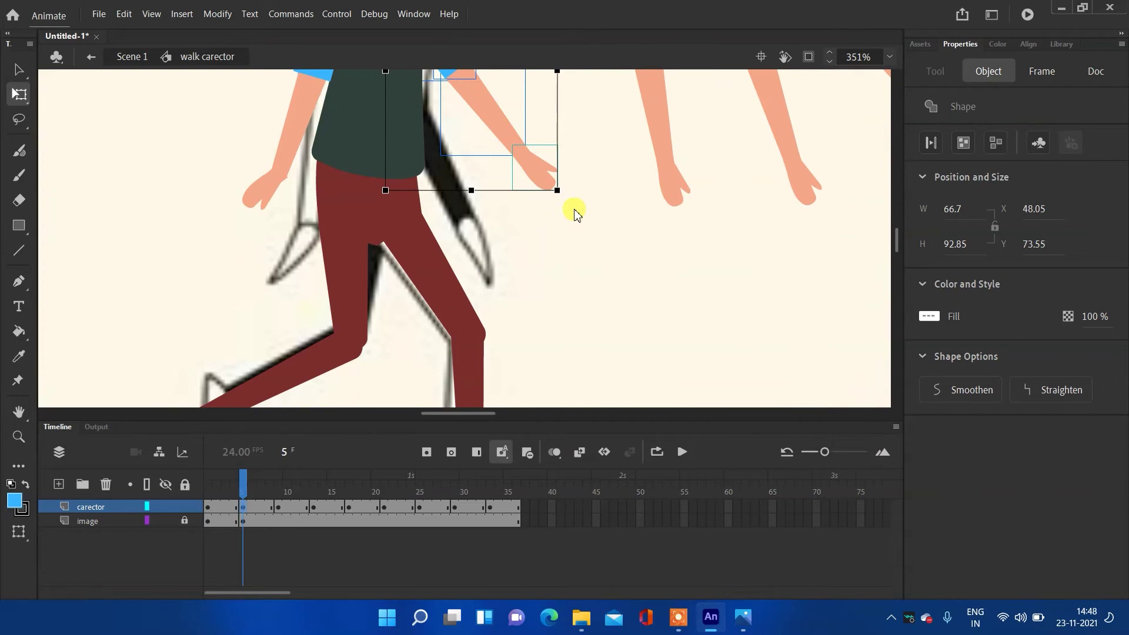
pyautogui.moveTo(575, 194); pyautogui.dragTo(501, 240)
pyautogui.scroll(-4, 574, 222)
pyautogui.scroll(3, 577, 181)
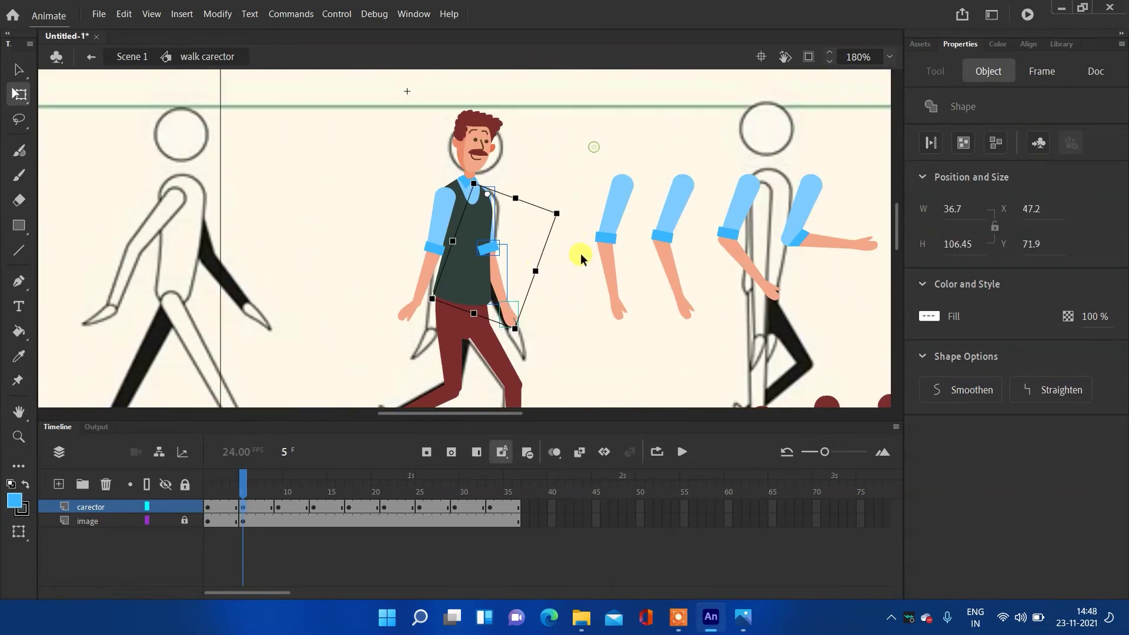
pyautogui.scroll(5, 580, 253)
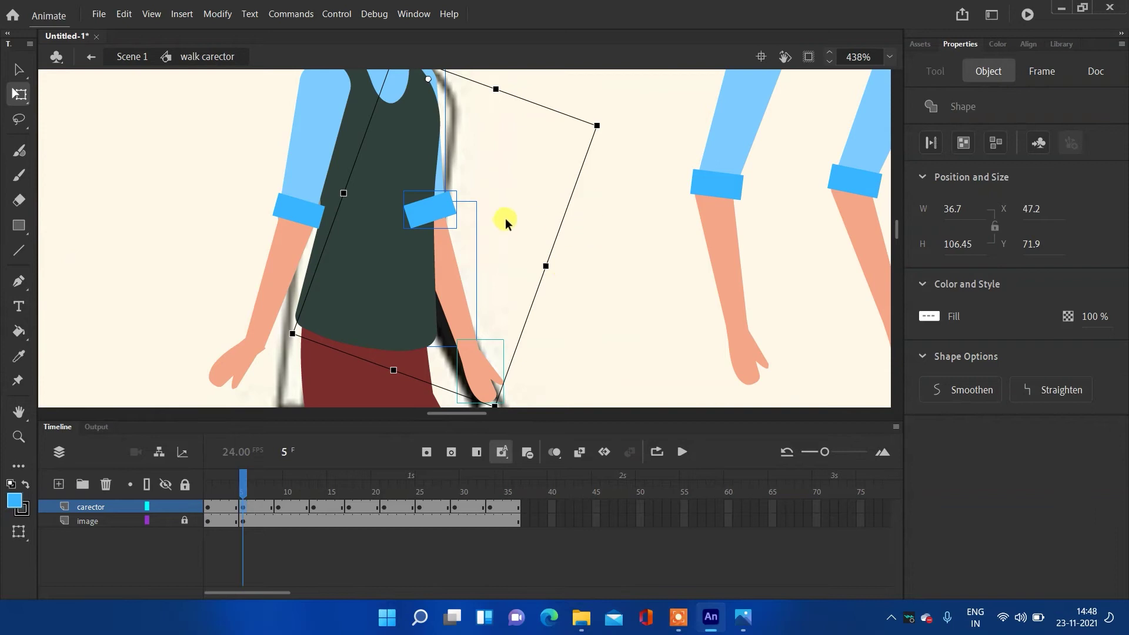
pyautogui.click(610, 239)
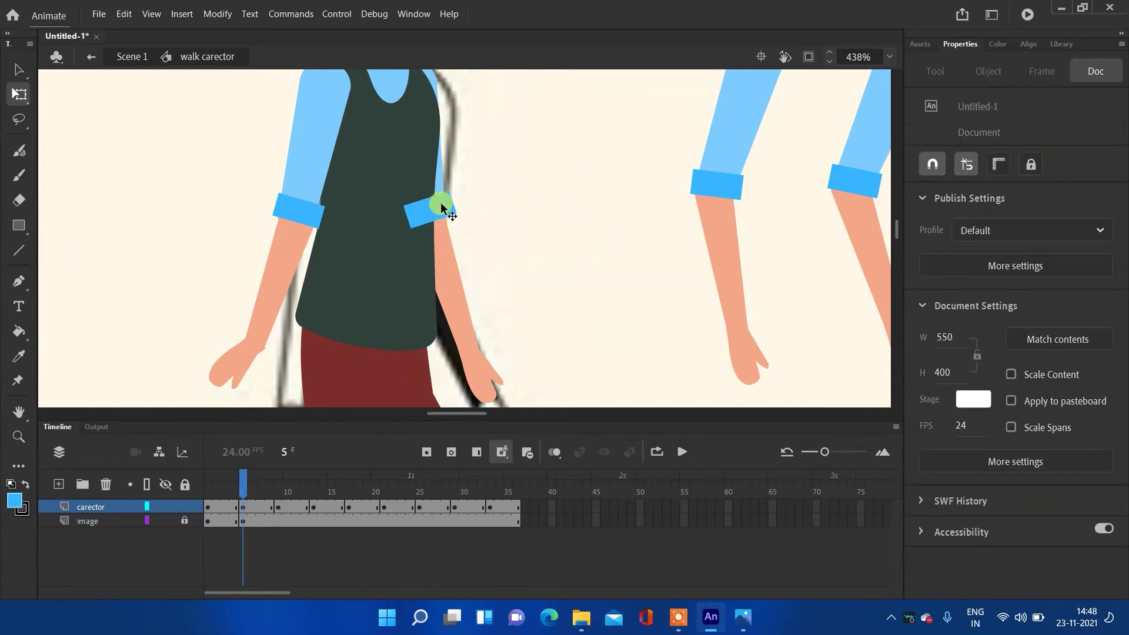
pyautogui.click(376, 206)
pyautogui.scroll(-3, 553, 239)
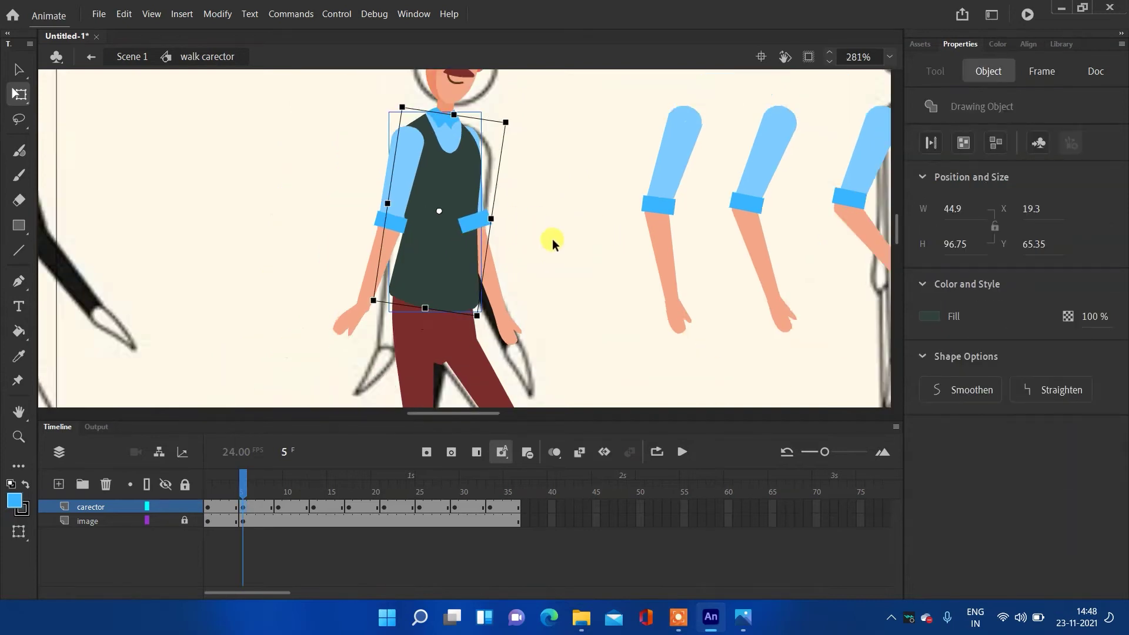
pyautogui.scroll(-1, 523, 231)
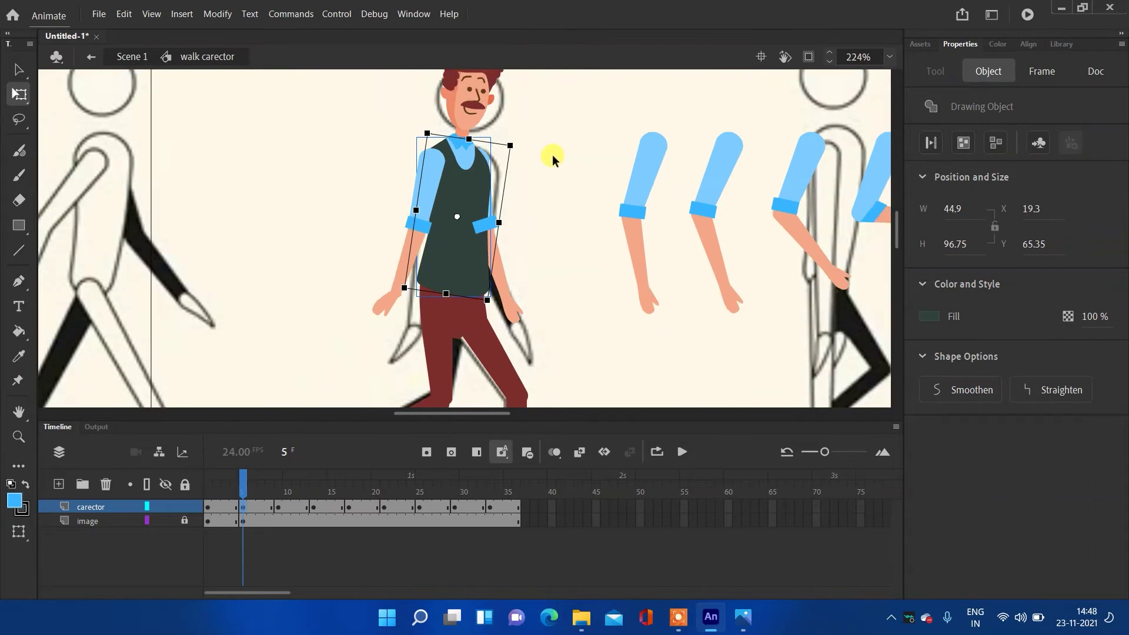
pyautogui.click(538, 196)
pyautogui.scroll(1, 527, 209)
pyautogui.scroll(-1, 521, 255)
pyautogui.scroll(1, 522, 272)
pyautogui.scroll(-2, 521, 270)
# - Move the rotated arm's cuff into the forearm's drawing object with cut and paste in place, and return to the walk carector symbol
pyautogui.click(470, 242)
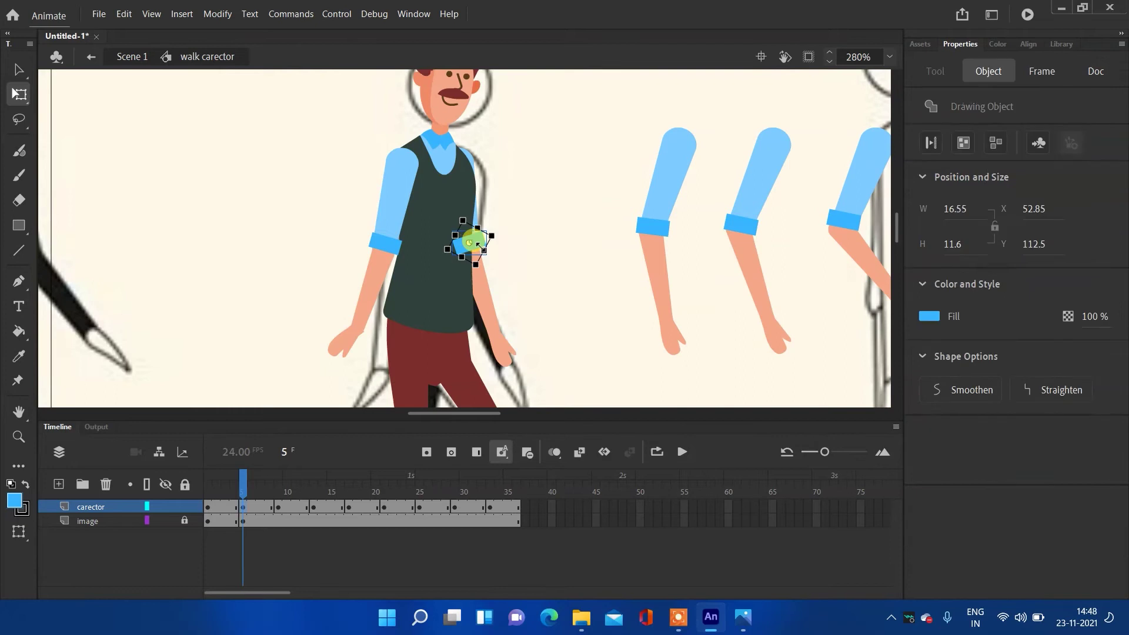
pyautogui.click(503, 262)
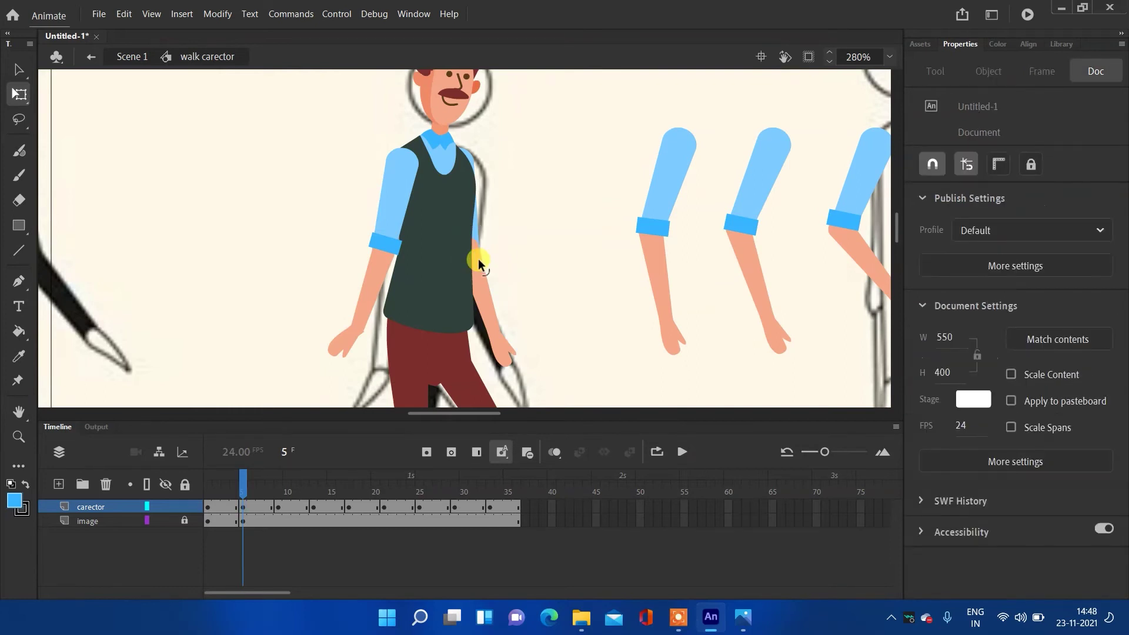
pyautogui.doubleClick(478, 259)
pyautogui.rightClick(205, 213)
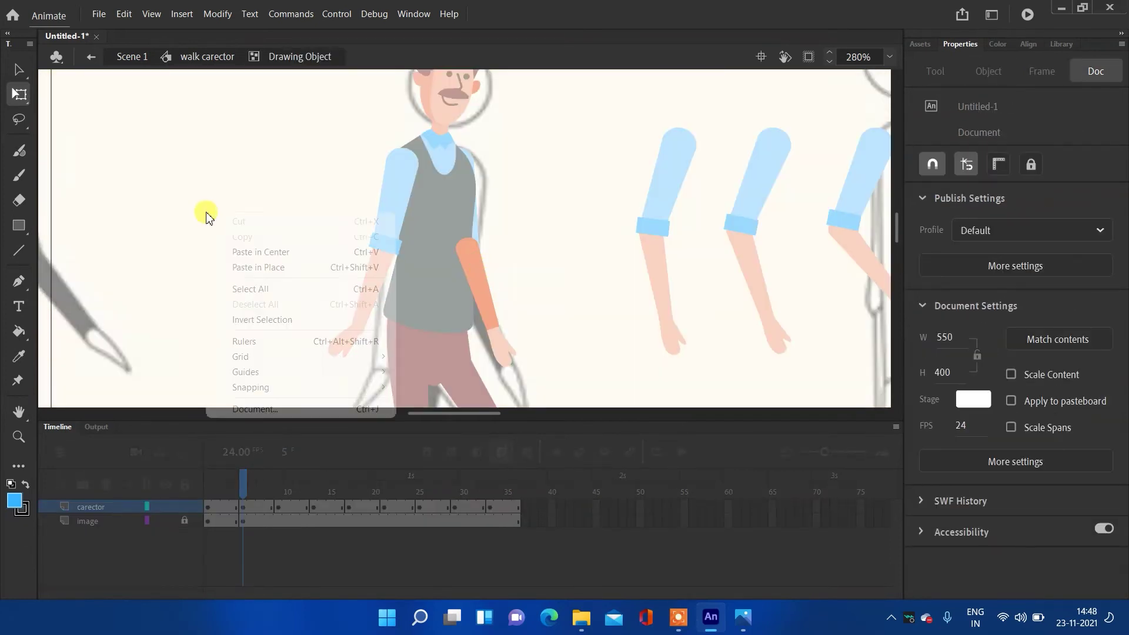
pyautogui.click(244, 268)
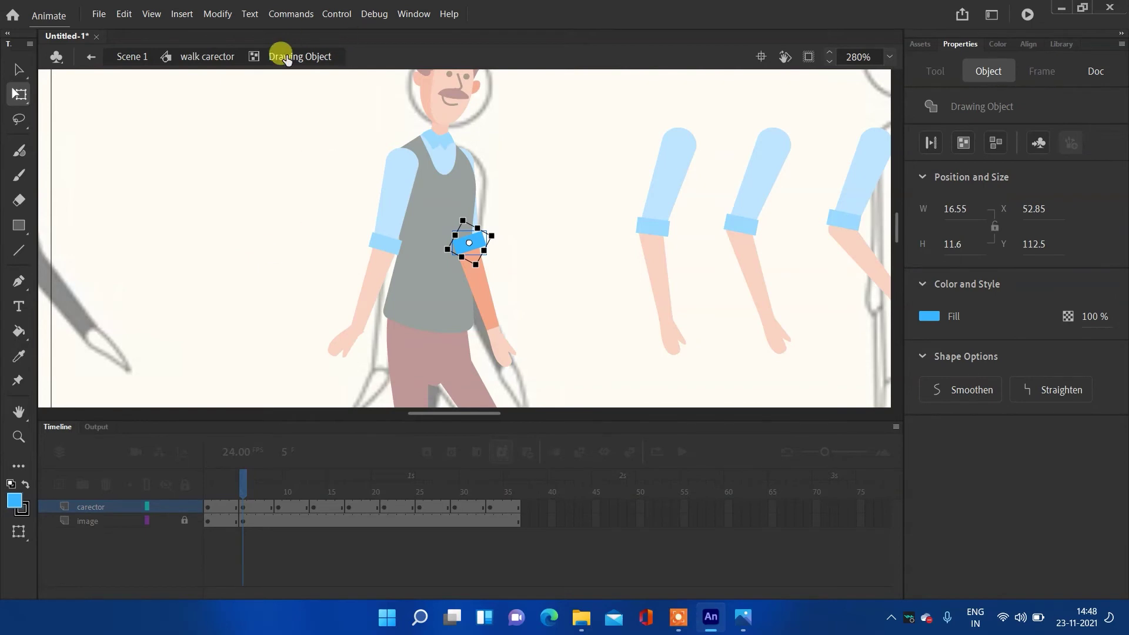
pyautogui.click(200, 57)
pyautogui.click(637, 343)
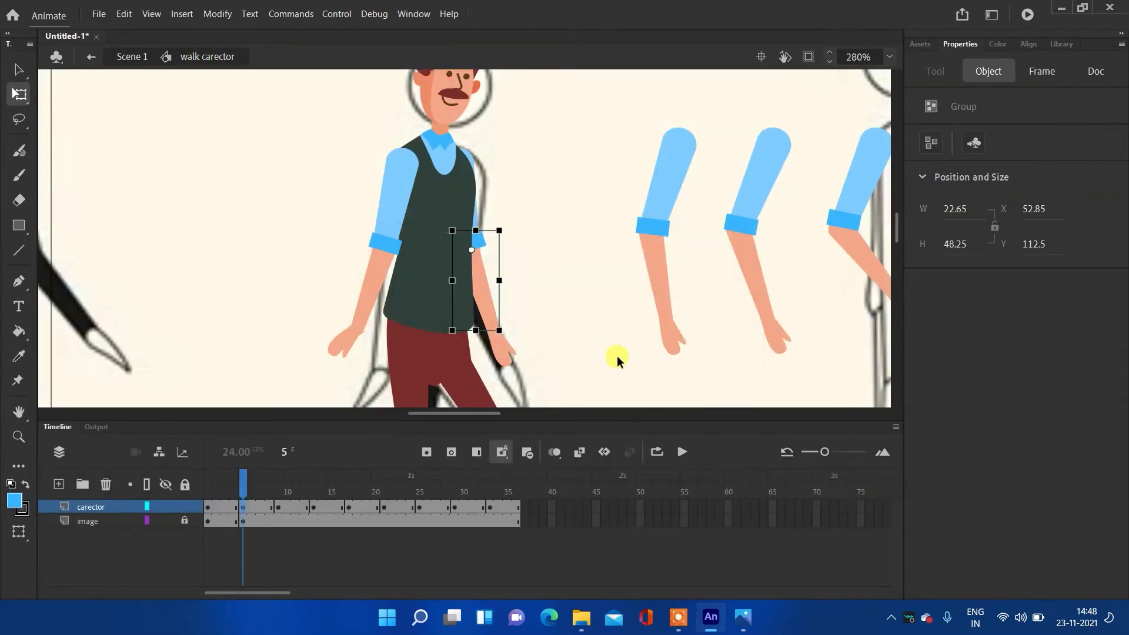
pyautogui.click(547, 308)
# - Delete the spare arms and spare legs beside the character on frame 5
pyautogui.scroll(-5, 548, 284)
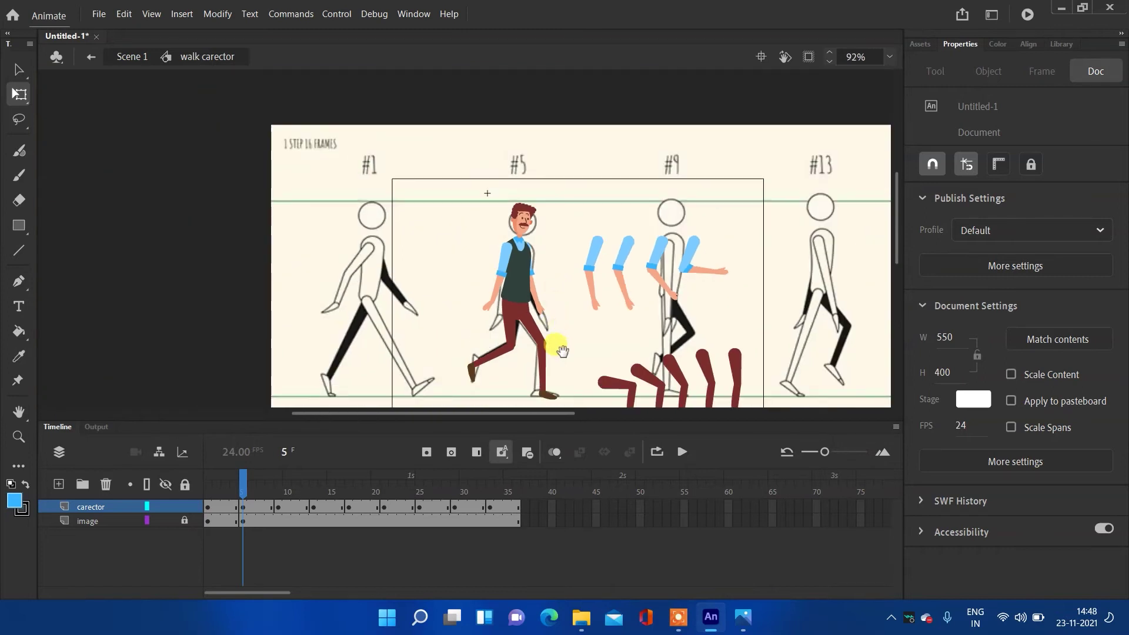
pyautogui.scroll(-3, 559, 347)
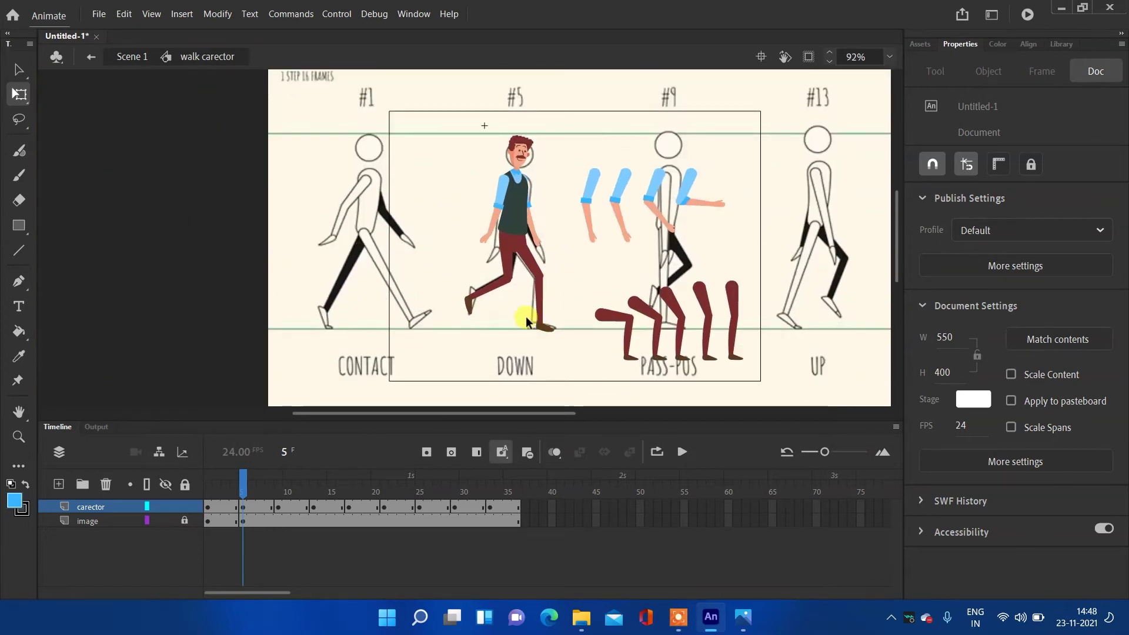
pyautogui.click(229, 488)
pyautogui.moveTo(229, 487); pyautogui.dragTo(241, 484)
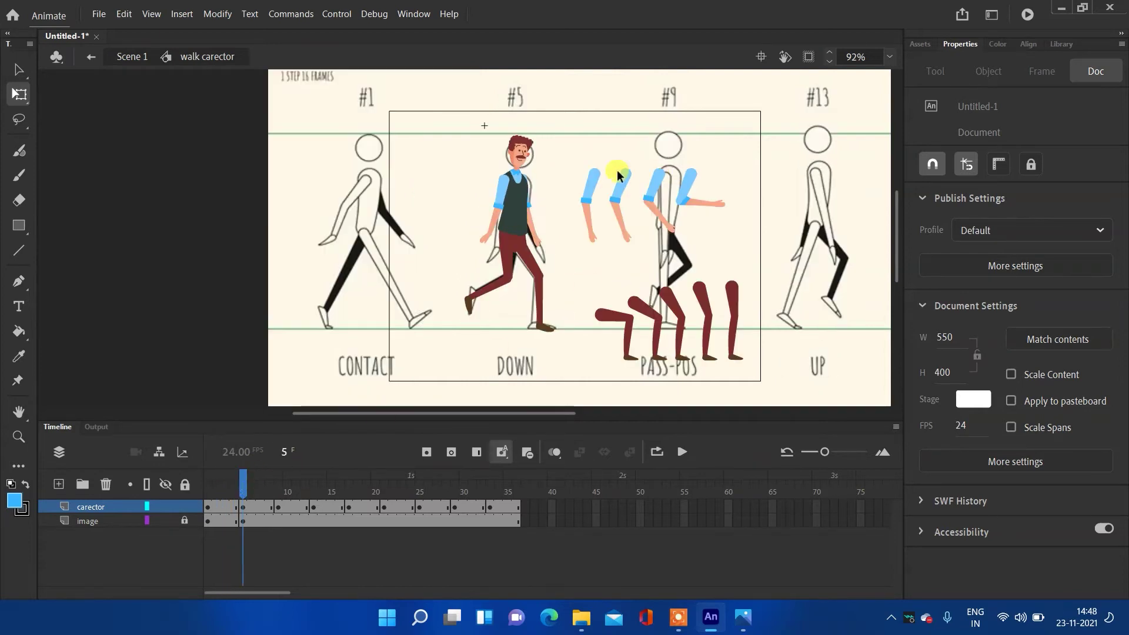
pyautogui.moveTo(756, 142); pyautogui.dragTo(585, 227)
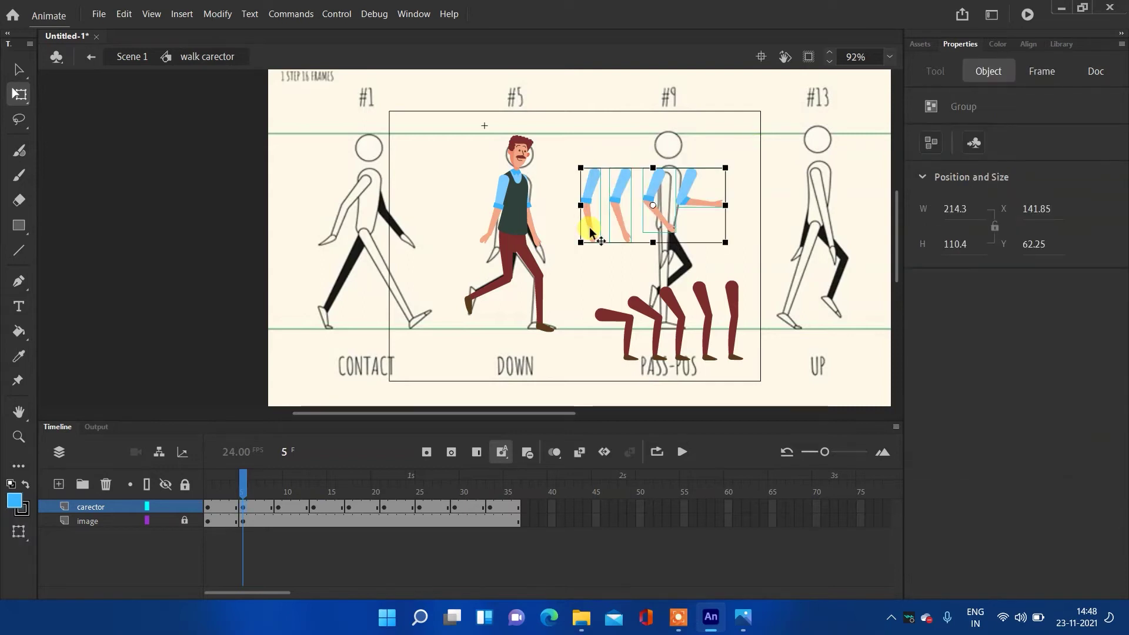
pyautogui.press('Delete')
pyautogui.moveTo(762, 268); pyautogui.dragTo(621, 352)
pyautogui.press('Delete')
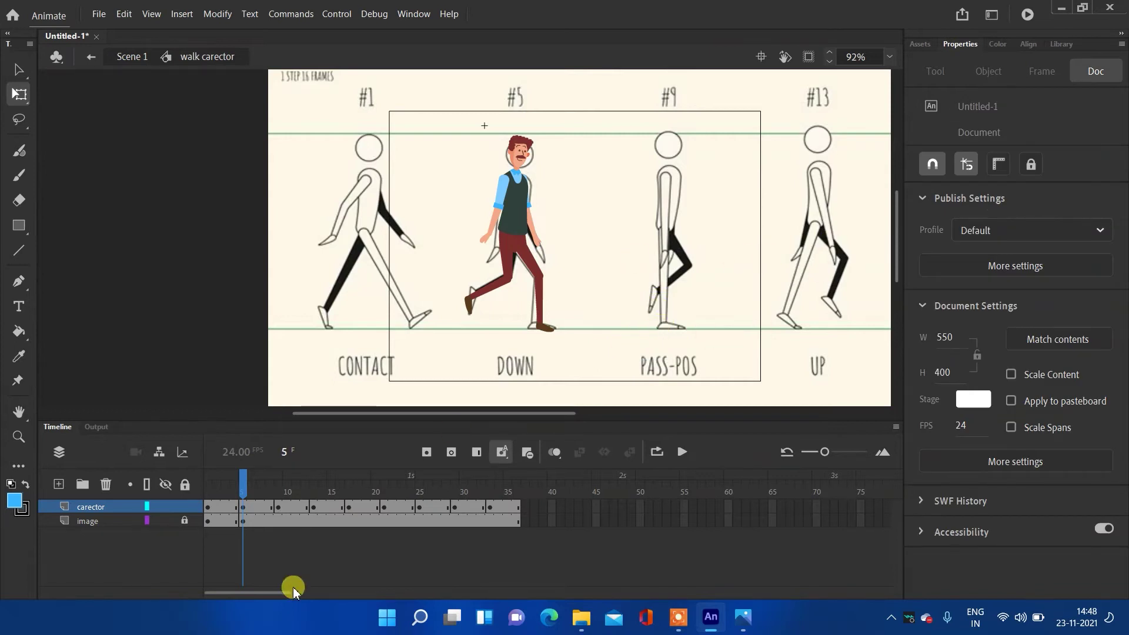
# - Add a frame 9 keyframe on the image layer and shift the reference picture to X -551, aligning pose #9 with the character
pyautogui.click(277, 517)
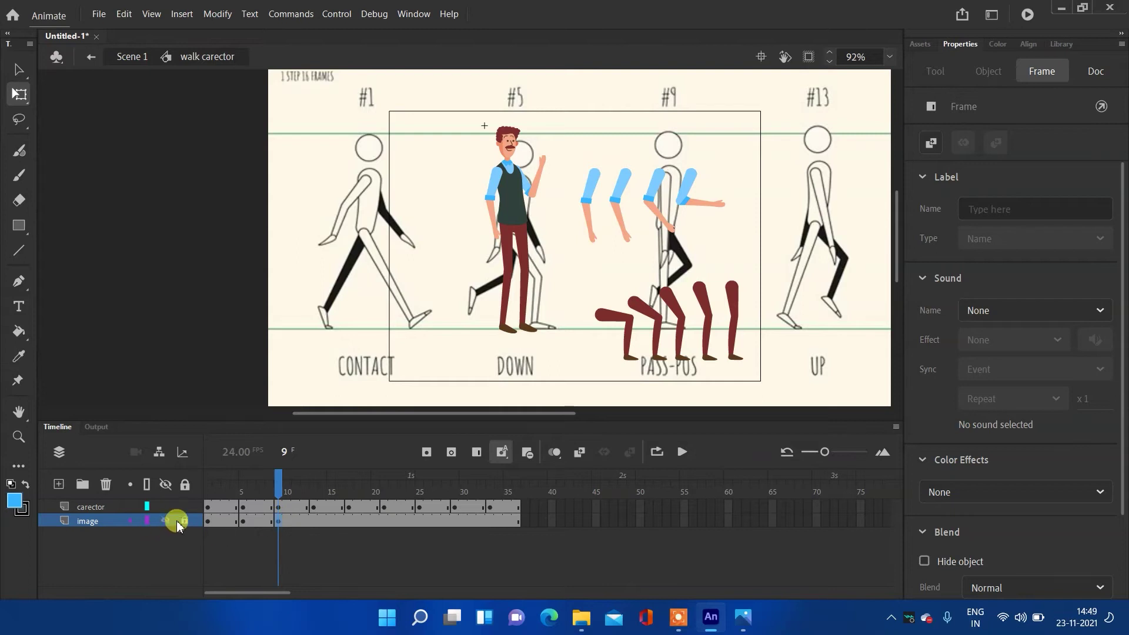
pyautogui.click(285, 368)
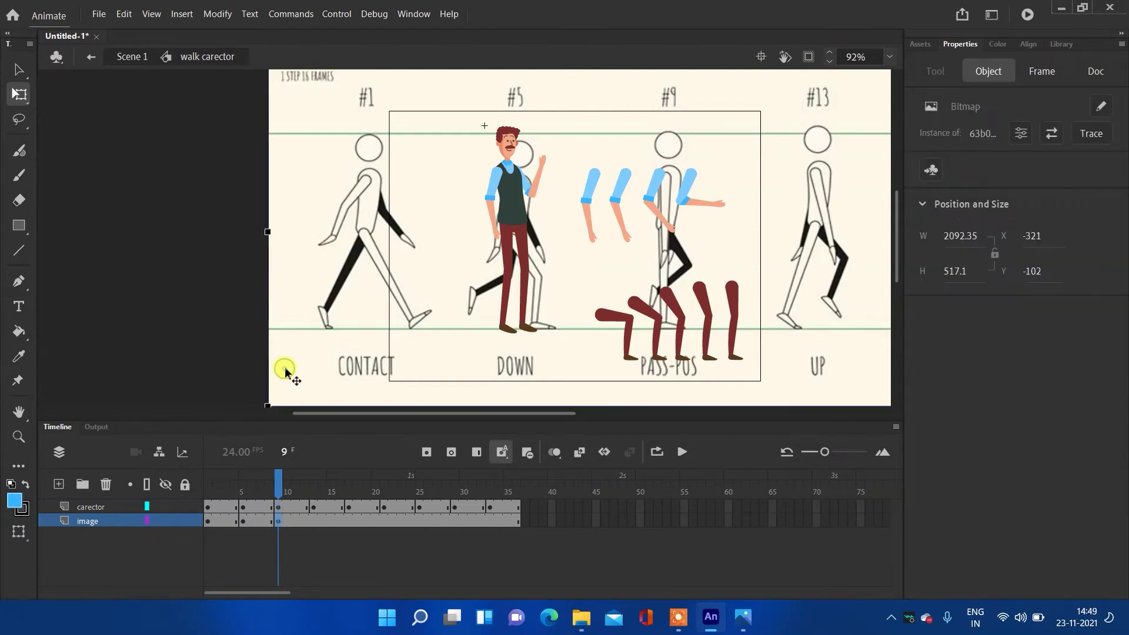
pyautogui.moveTo(301, 379); pyautogui.dragTo(147, 379)
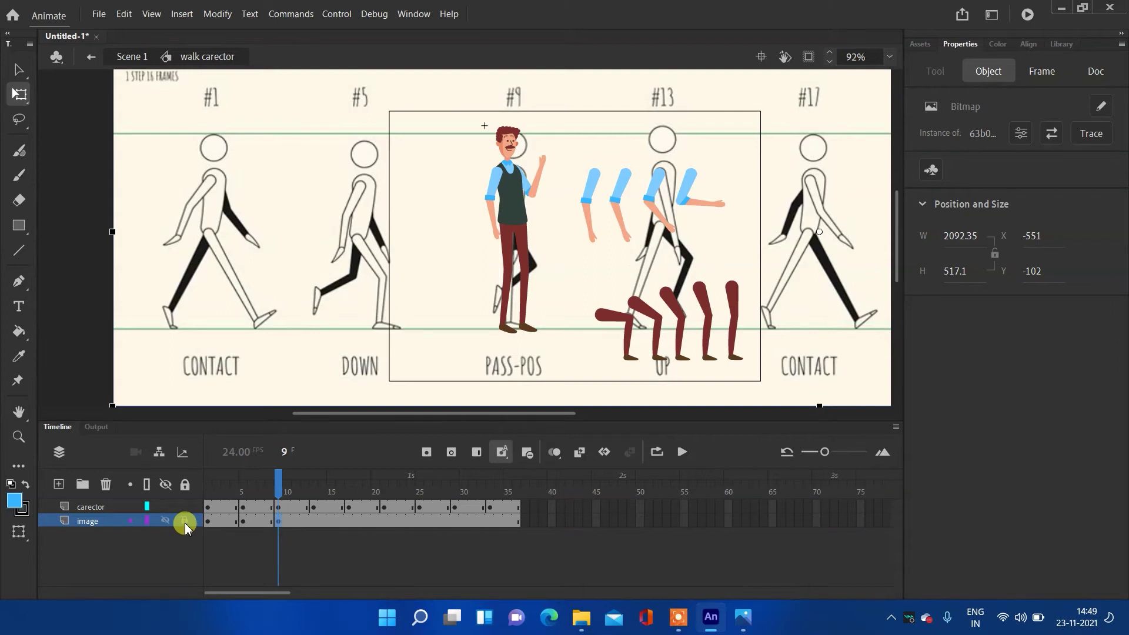
pyautogui.click(184, 521)
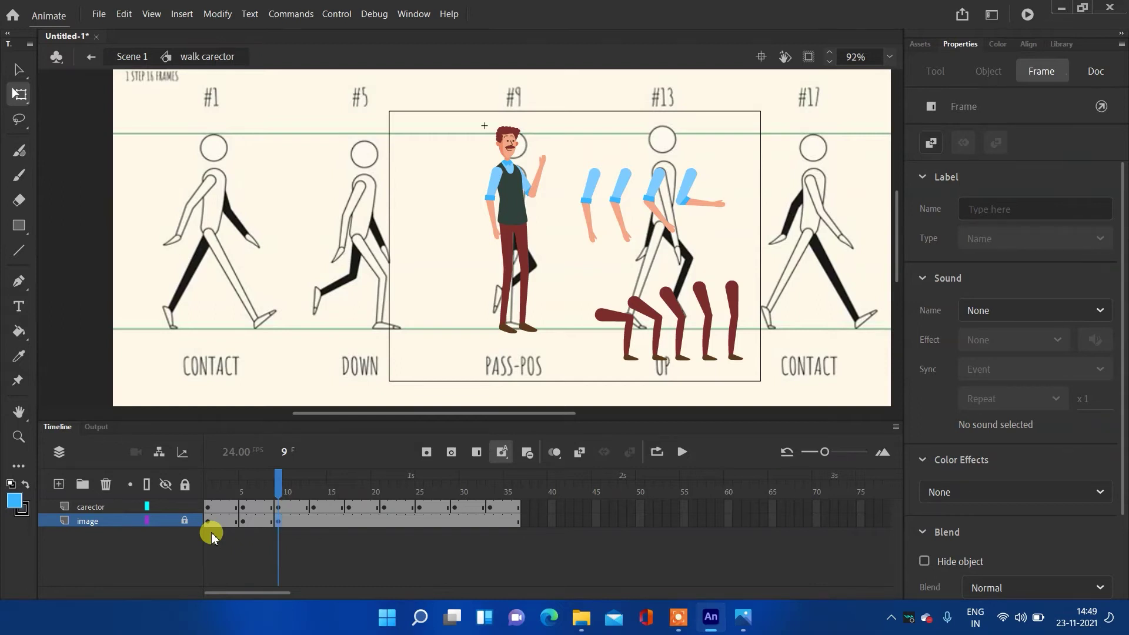
# - Break apart the character group on frame 9 into individually editable body parts
pyautogui.scroll(5, 549, 254)
pyautogui.moveTo(550, 256); pyautogui.dragTo(597, 122)
pyautogui.click(535, 183)
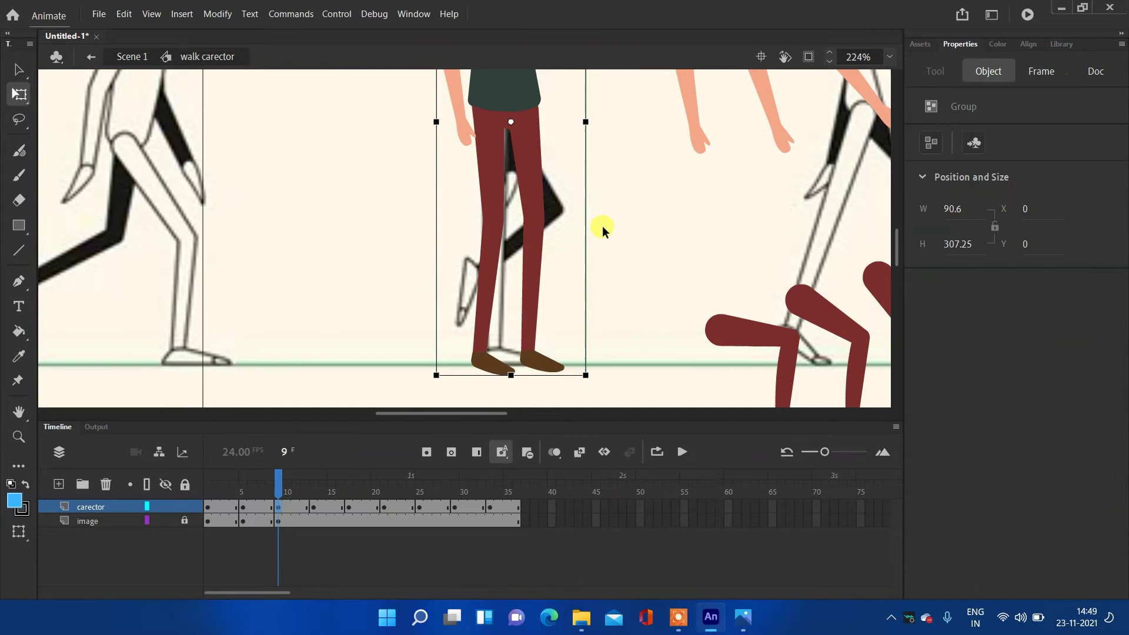
pyautogui.click(643, 217)
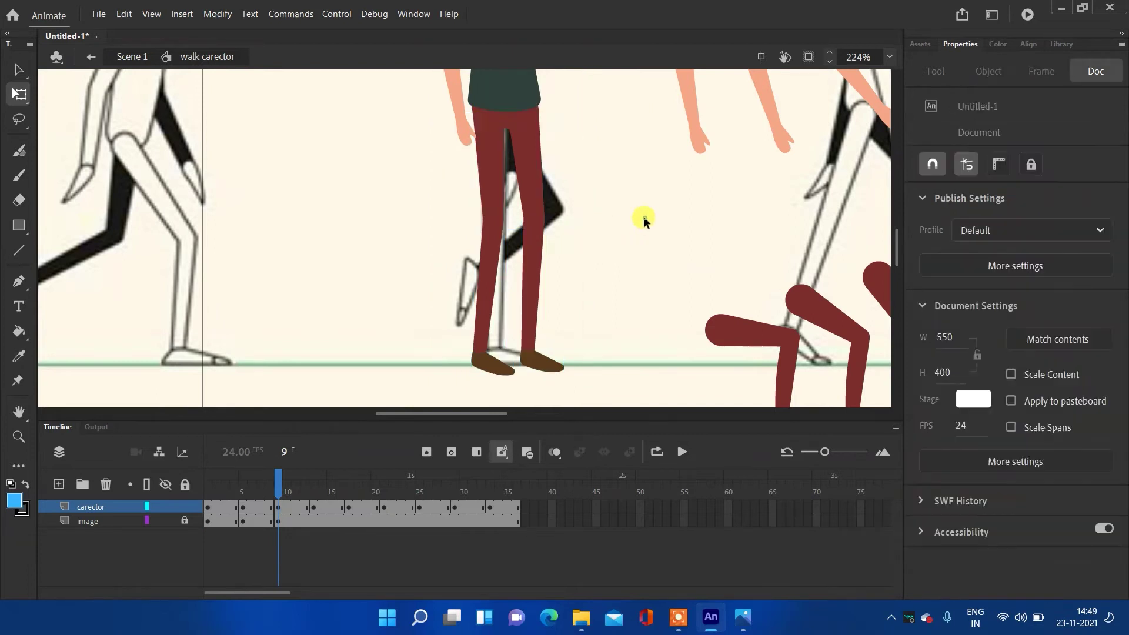
# - Scrub the timeline between frames 1 and 9 to compare the finished walk poses with the unposed character
pyautogui.scroll(-4, 594, 221)
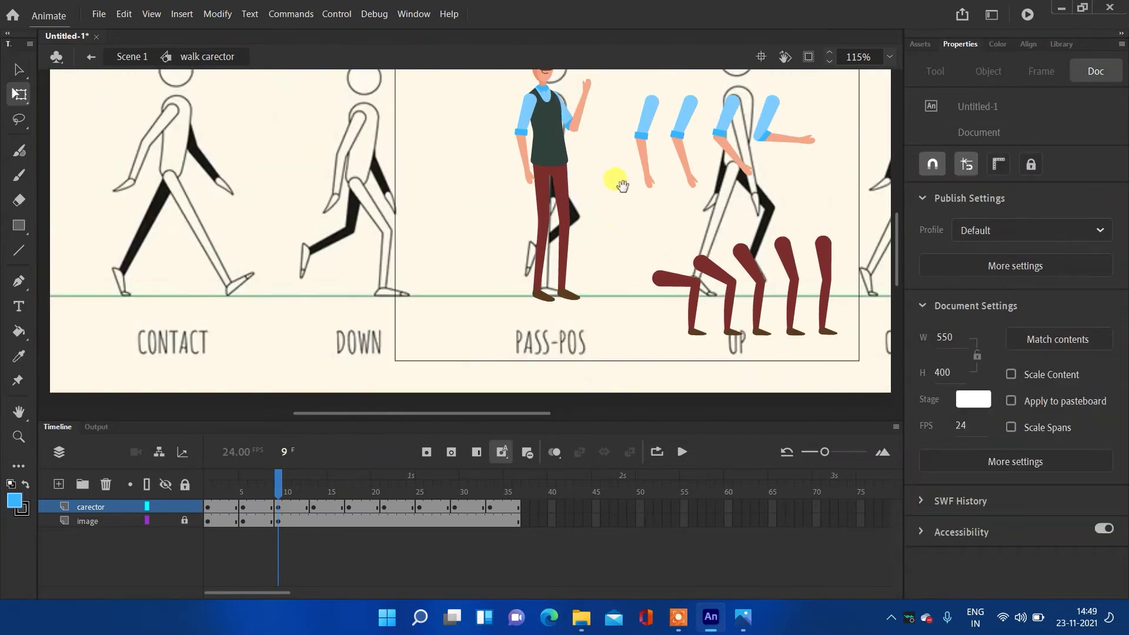
pyautogui.moveTo(612, 176); pyautogui.dragTo(569, 202)
pyautogui.scroll(1, 527, 232)
pyautogui.scroll(-1, 531, 232)
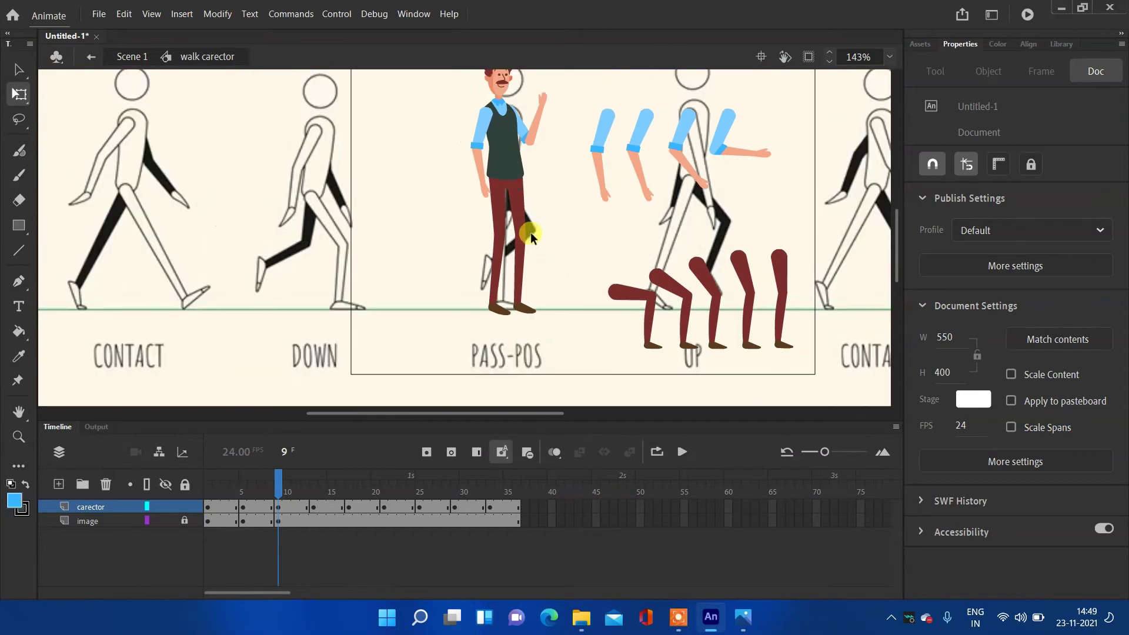
pyautogui.moveTo(466, 249); pyautogui.dragTo(547, 239)
pyautogui.moveTo(276, 475); pyautogui.dragTo(207, 479)
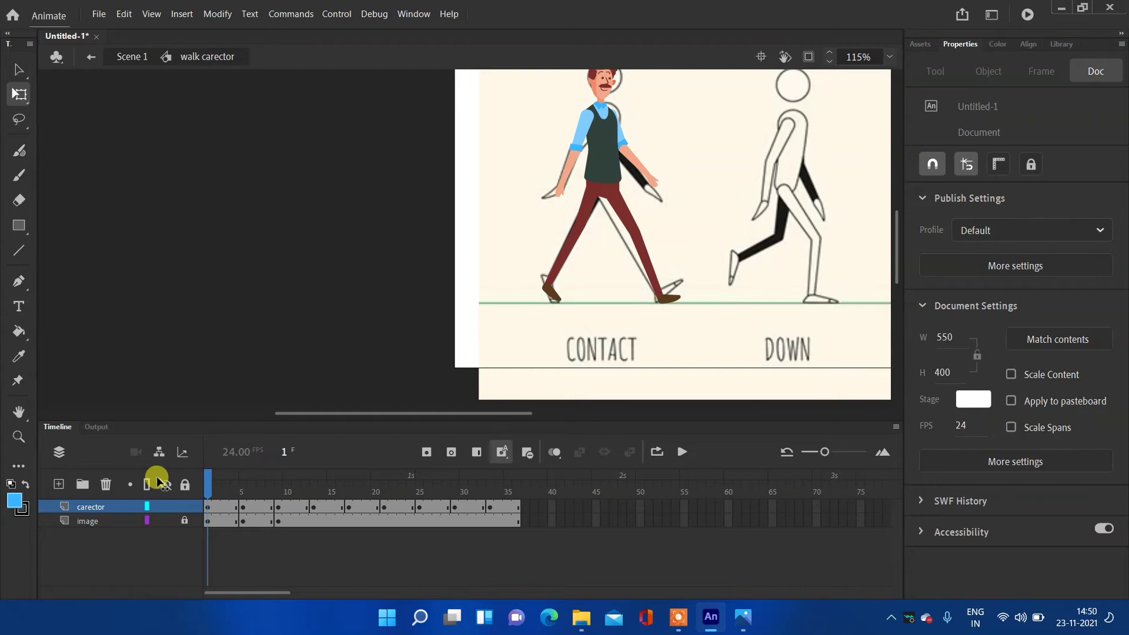
pyautogui.moveTo(208, 476); pyautogui.dragTo(292, 477)
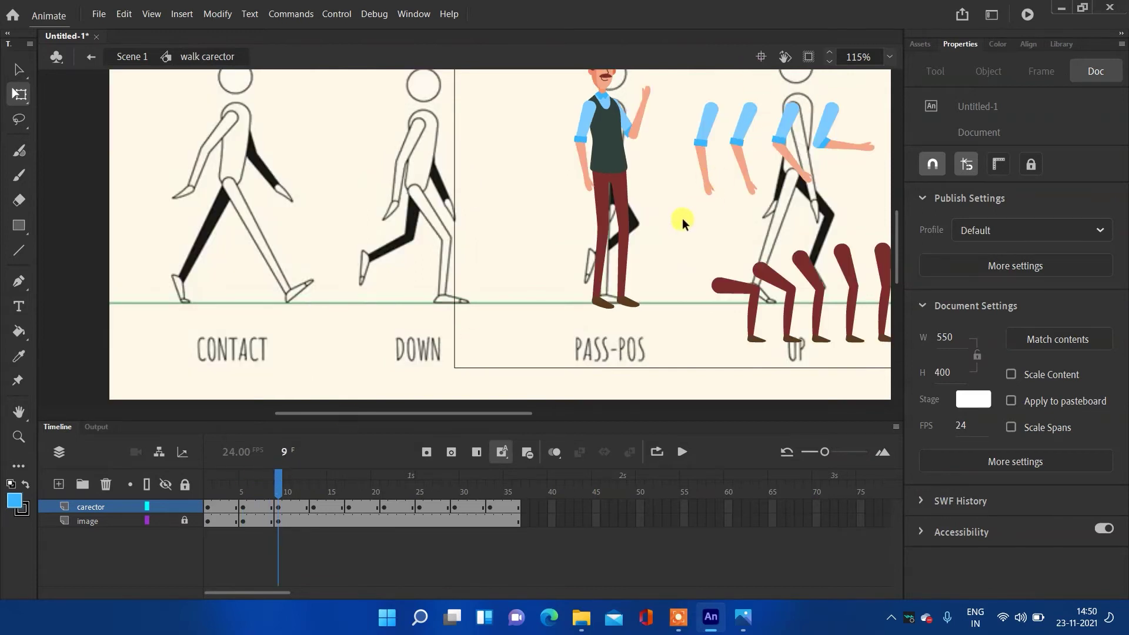
# - Rotate the character's left-hand thigh forward on frame 9 and set it at the hip, following the black leg of pose #9
pyautogui.scroll(4, 670, 170)
pyautogui.scroll(-2, 670, 170)
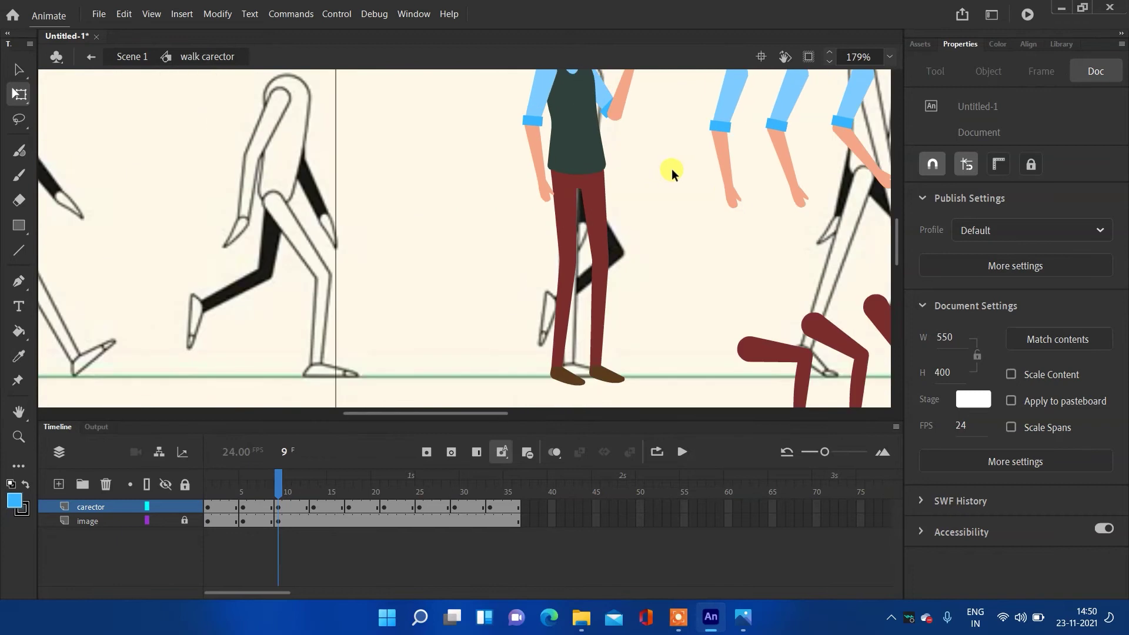
pyautogui.moveTo(542, 197); pyautogui.dragTo(566, 222)
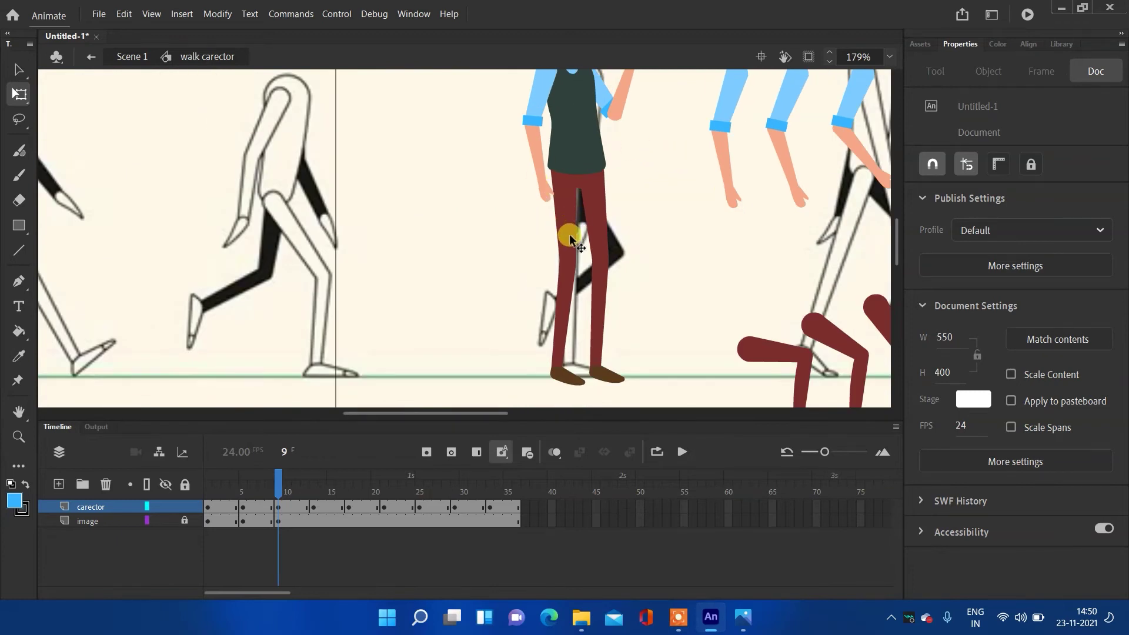
pyautogui.click(569, 234)
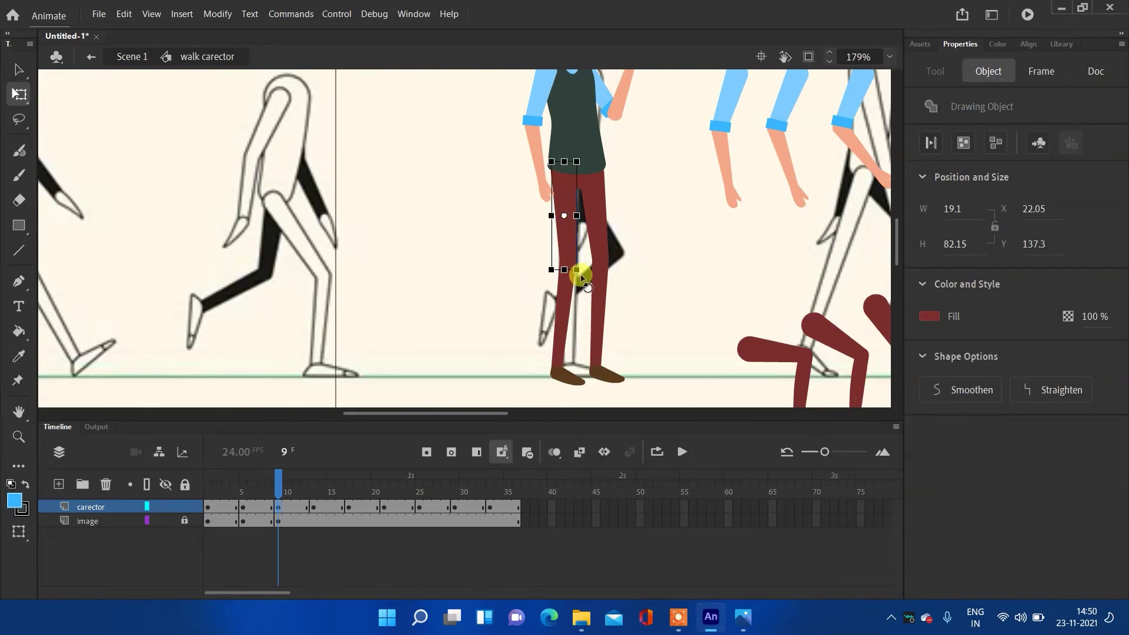
pyautogui.moveTo(581, 275); pyautogui.dragTo(614, 244)
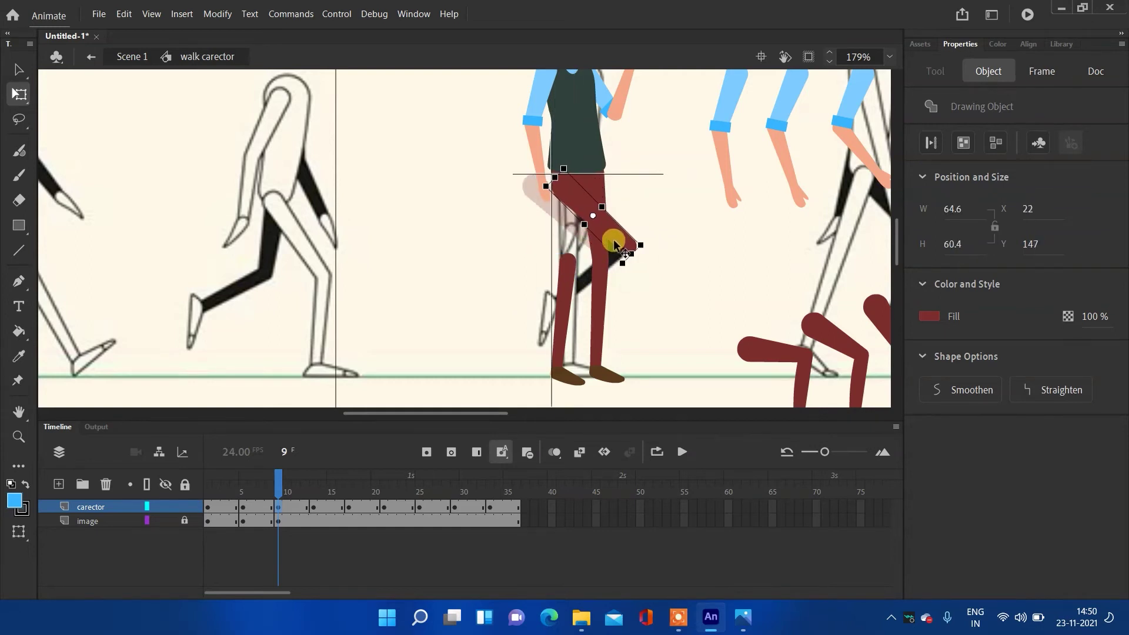
pyautogui.click(630, 275)
# - Attach the left-hand shin to the raised knee and rotate it backward along the black reference leg, then nudge the thigh to fit
pyautogui.click(563, 270)
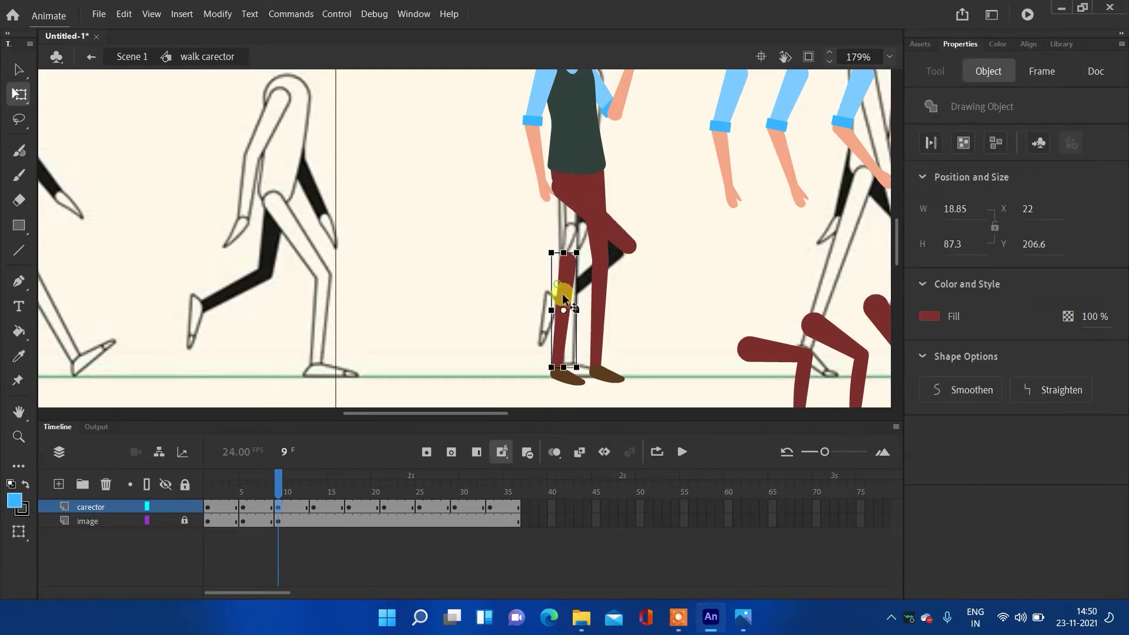
pyautogui.moveTo(558, 321); pyautogui.dragTo(620, 270)
pyautogui.moveTo(643, 353); pyautogui.dragTo(546, 341)
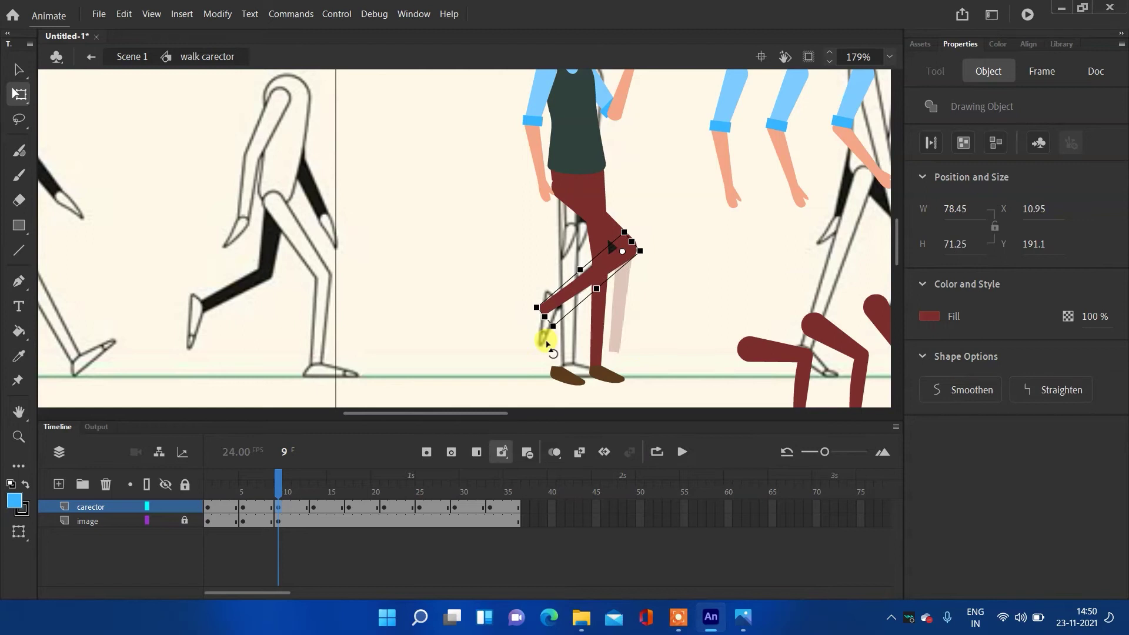
pyautogui.click(567, 202)
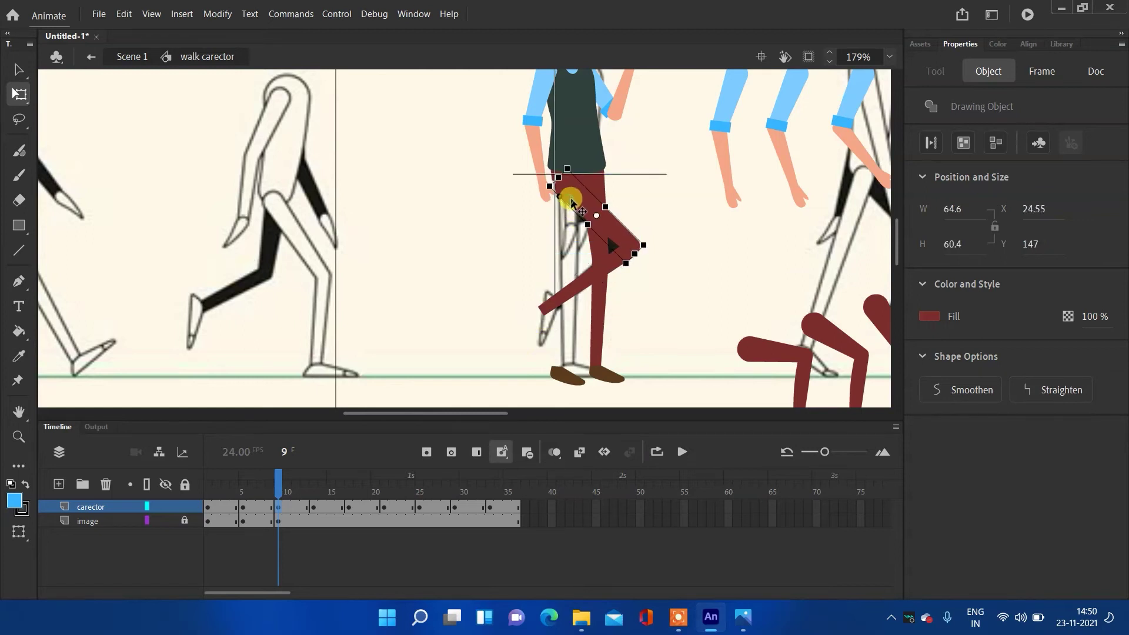
pyautogui.click(675, 202)
# - Move the left-hand shoe onto the end of the lifted shin and rotate it toe-down like the reference foot
pyautogui.click(565, 376)
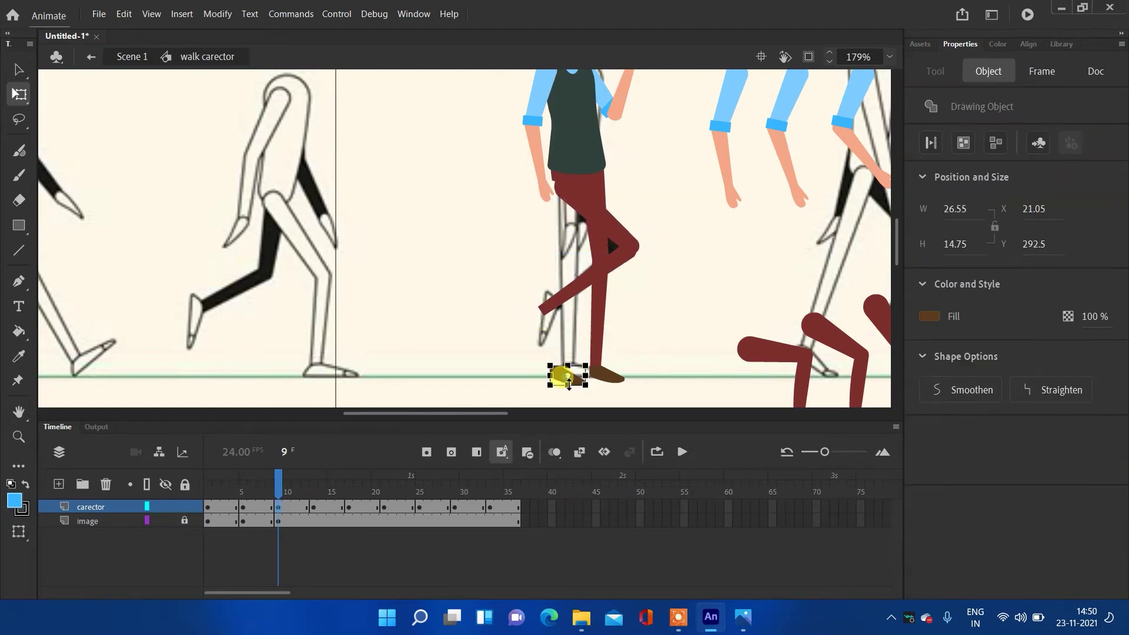
pyautogui.scroll(5, 567, 374)
pyautogui.scroll(-5, 567, 374)
pyautogui.scroll(5, 597, 353)
pyautogui.scroll(-5, 582, 329)
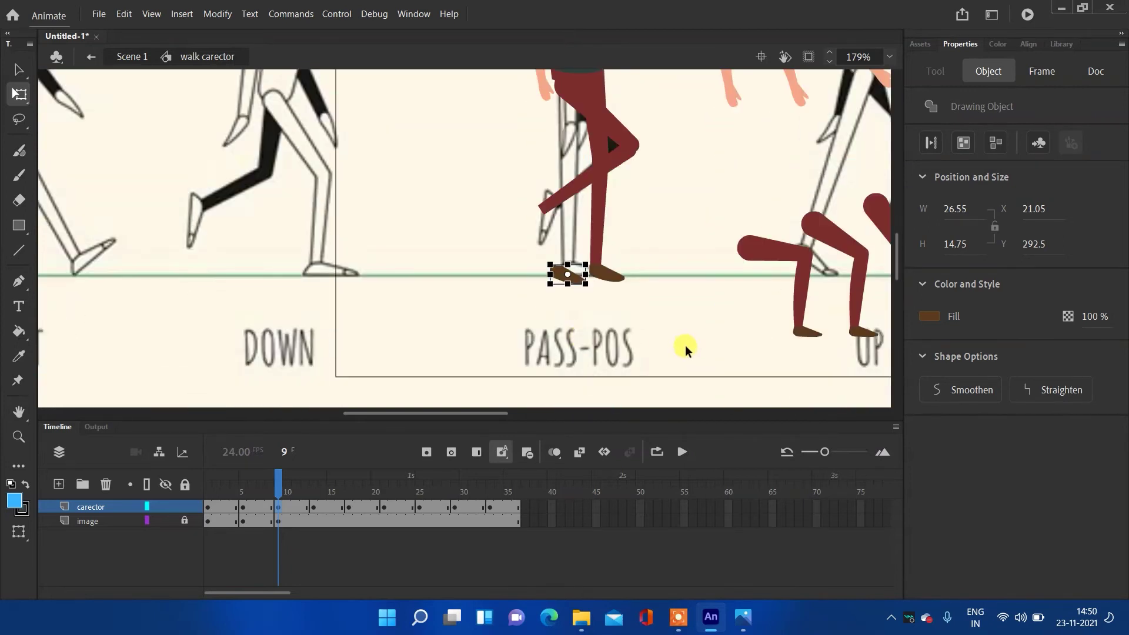
pyautogui.scroll(2, 711, 337)
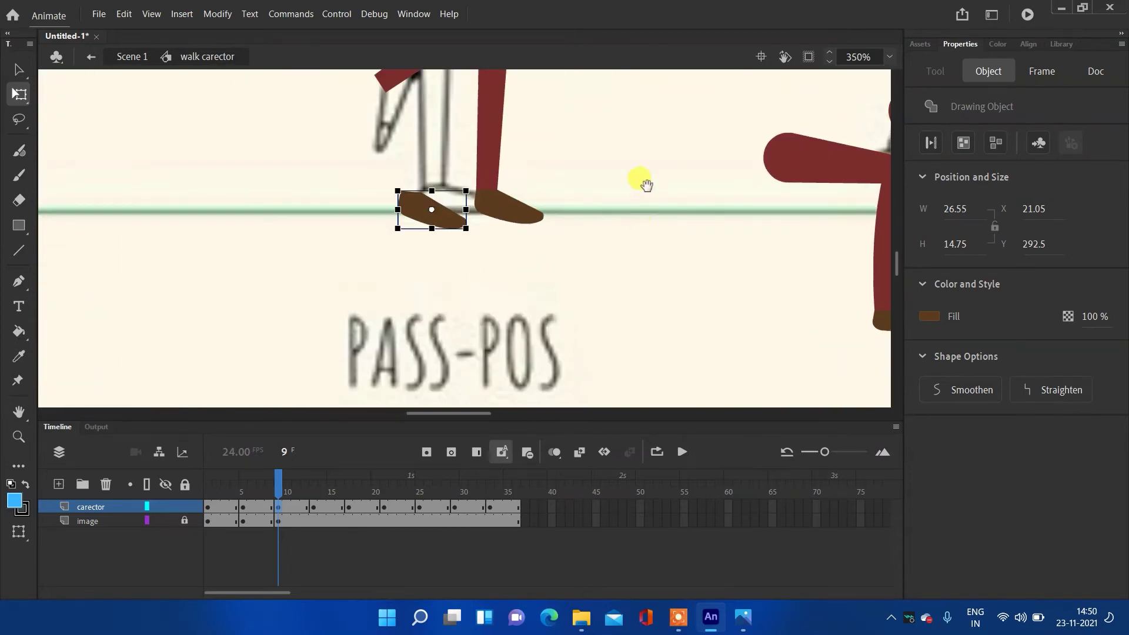
pyautogui.scroll(2, 612, 265)
pyautogui.hscroll(-2, 594, 324)
pyautogui.moveTo(593, 324); pyautogui.dragTo(534, 232)
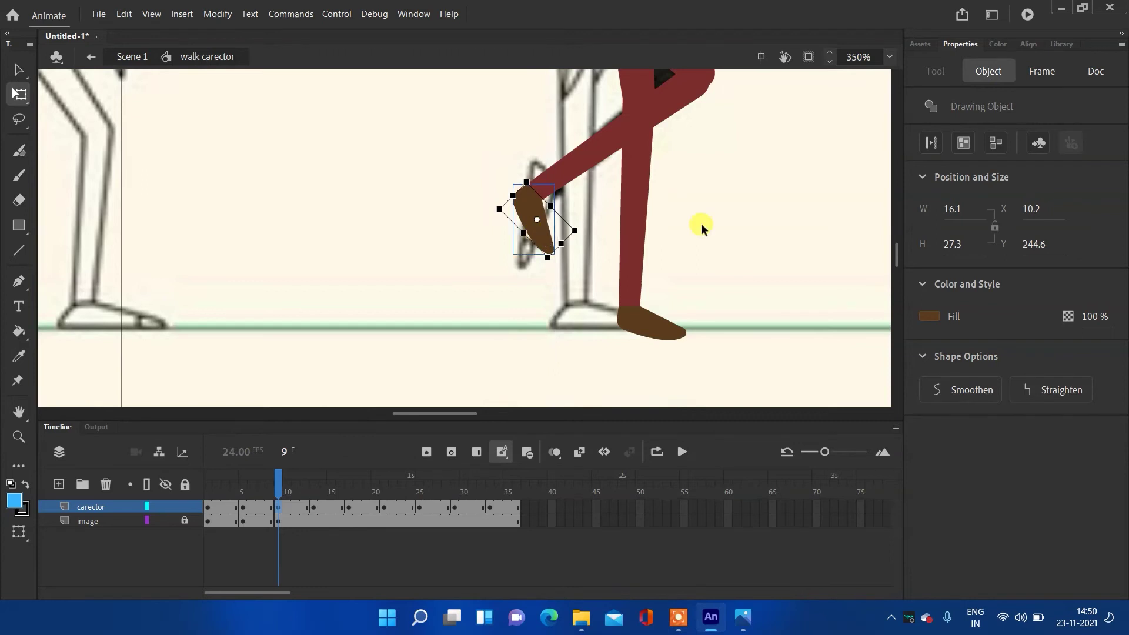
pyautogui.click(758, 200)
# - Reposition the lifted thigh under the vest, place its pivot at the hip, and rotate it slightly downward to fit the knee
pyautogui.scroll(-5, 759, 197)
pyautogui.scroll(4, 577, 214)
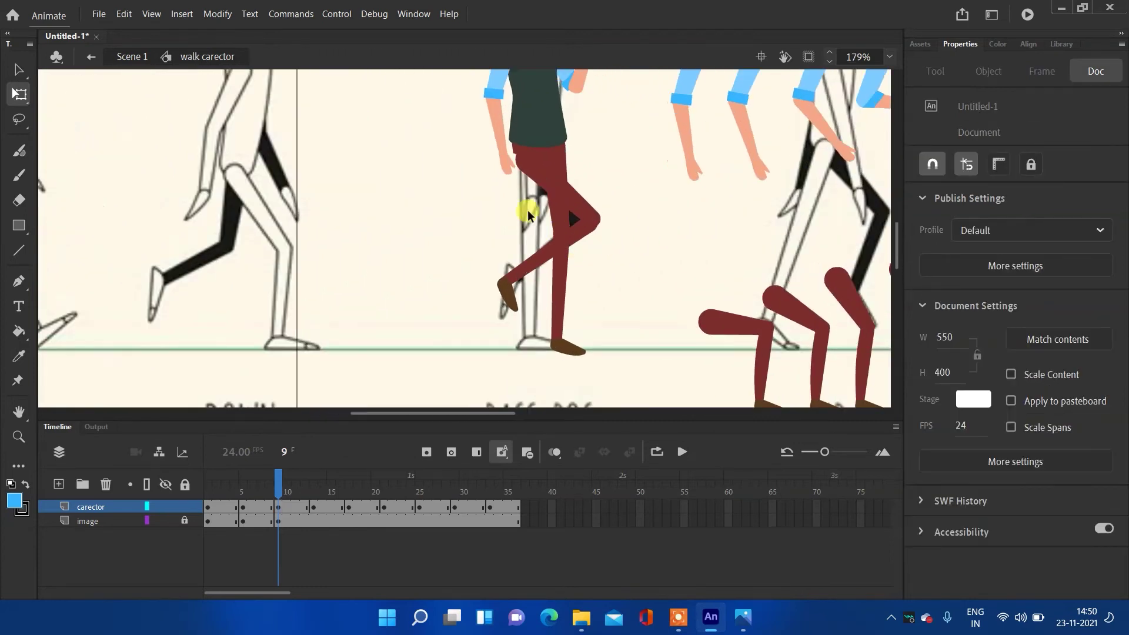
pyautogui.click(521, 168)
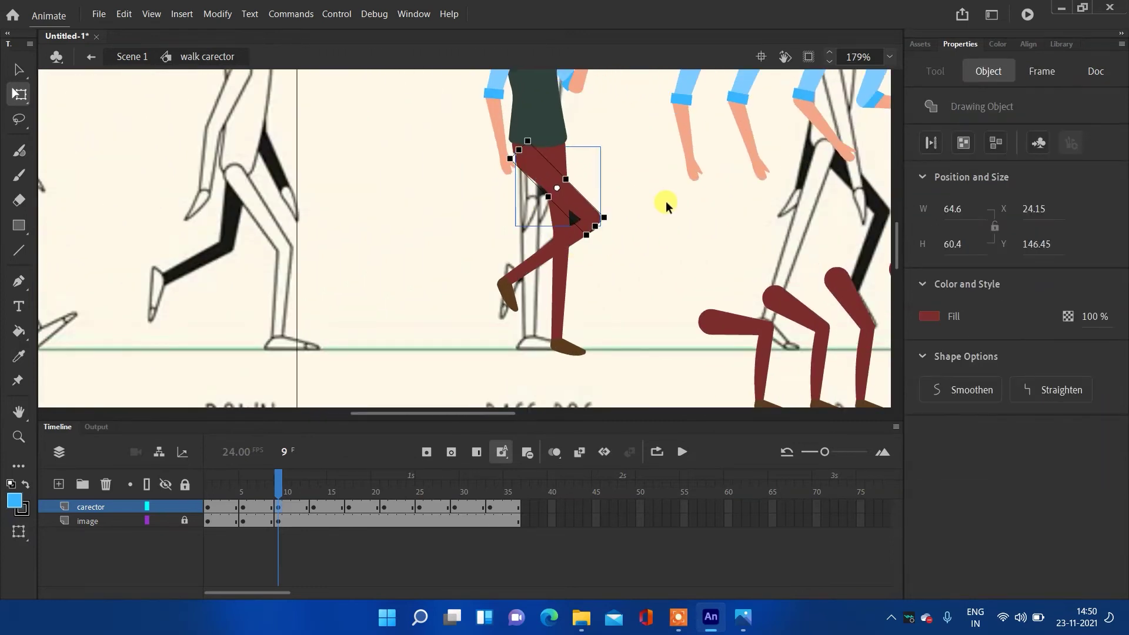
pyautogui.click(654, 226)
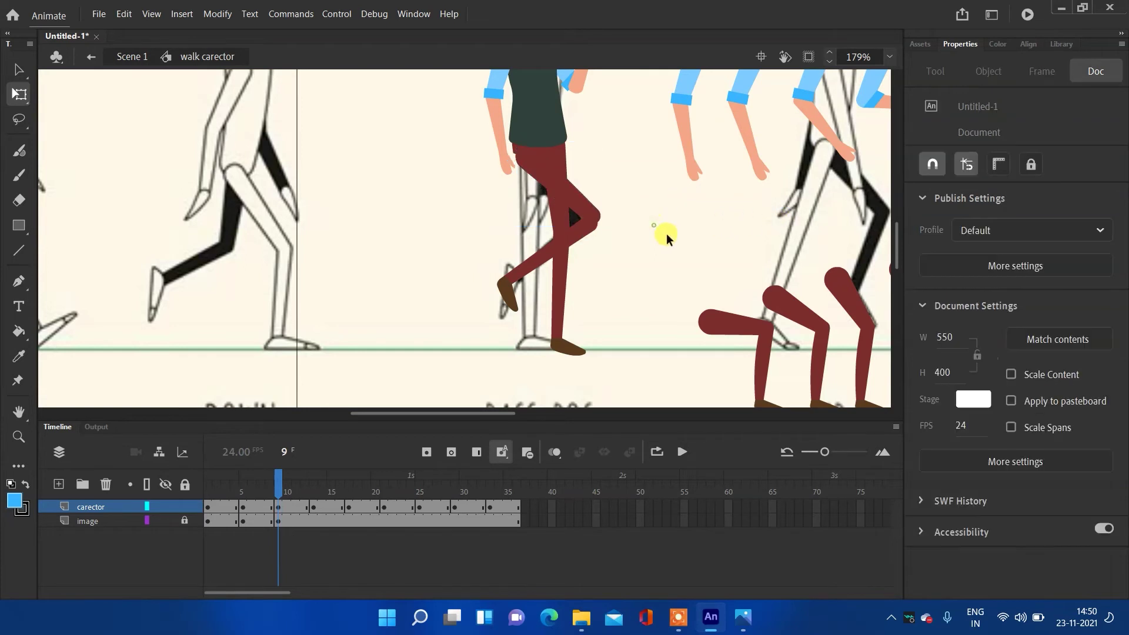
pyautogui.scroll(2, 622, 211)
pyautogui.scroll(2, 466, 131)
pyautogui.click(472, 121)
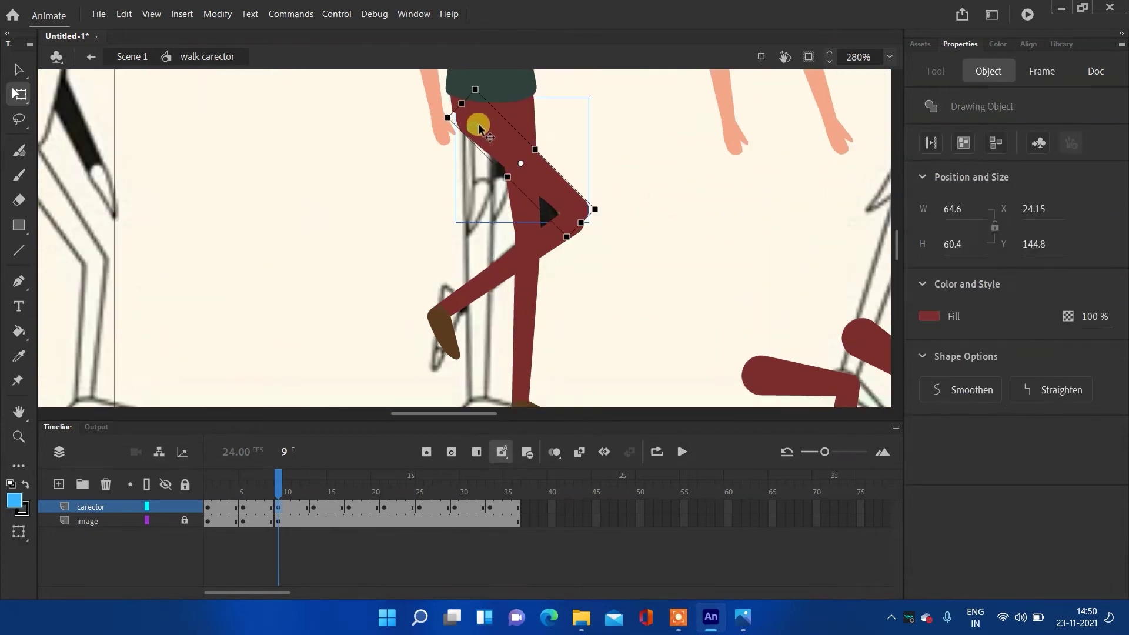
pyautogui.moveTo(478, 128)
pyautogui.mouseDown()
pyautogui.moveTo(467, 113)
pyautogui.moveTo(512, 139)
pyautogui.moveTo(509, 150)
pyautogui.moveTo(468, 117)
pyautogui.mouseUp()
pyautogui.moveTo(594, 200); pyautogui.dragTo(594, 217)
pyautogui.click(595, 238)
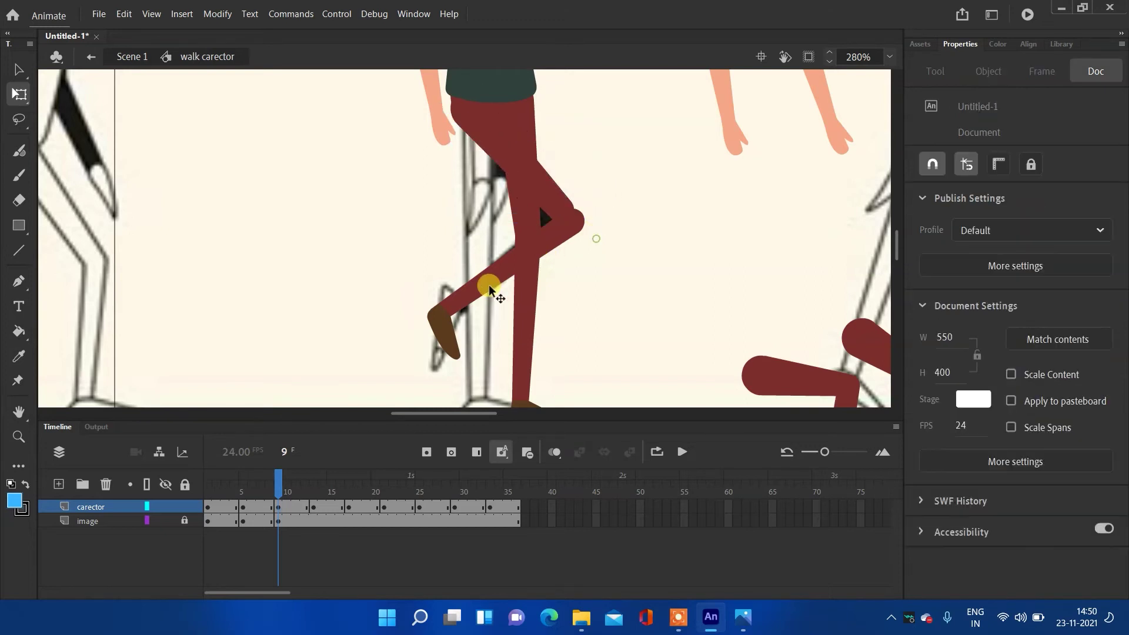
# - Set the lifted shin's pivot at the ankle and rotate the shin slightly so its top lines up with the knee
pyautogui.click(441, 315)
pyautogui.moveTo(509, 265); pyautogui.dragTo(445, 309)
pyautogui.moveTo(605, 220); pyautogui.dragTo(605, 214)
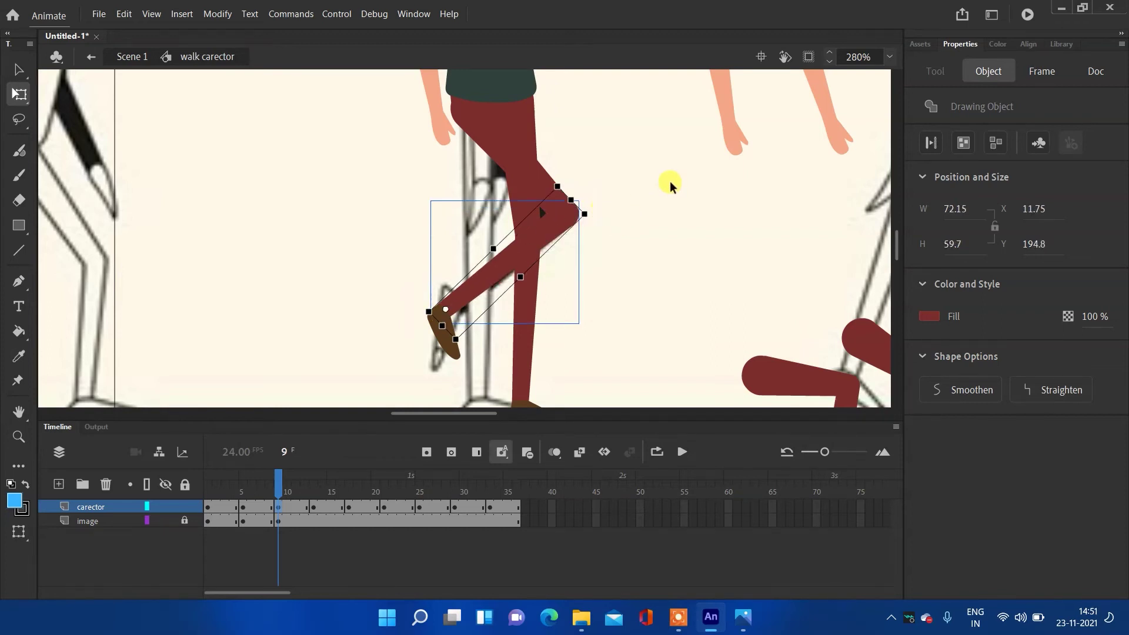
pyautogui.click(670, 185)
pyautogui.click(523, 158)
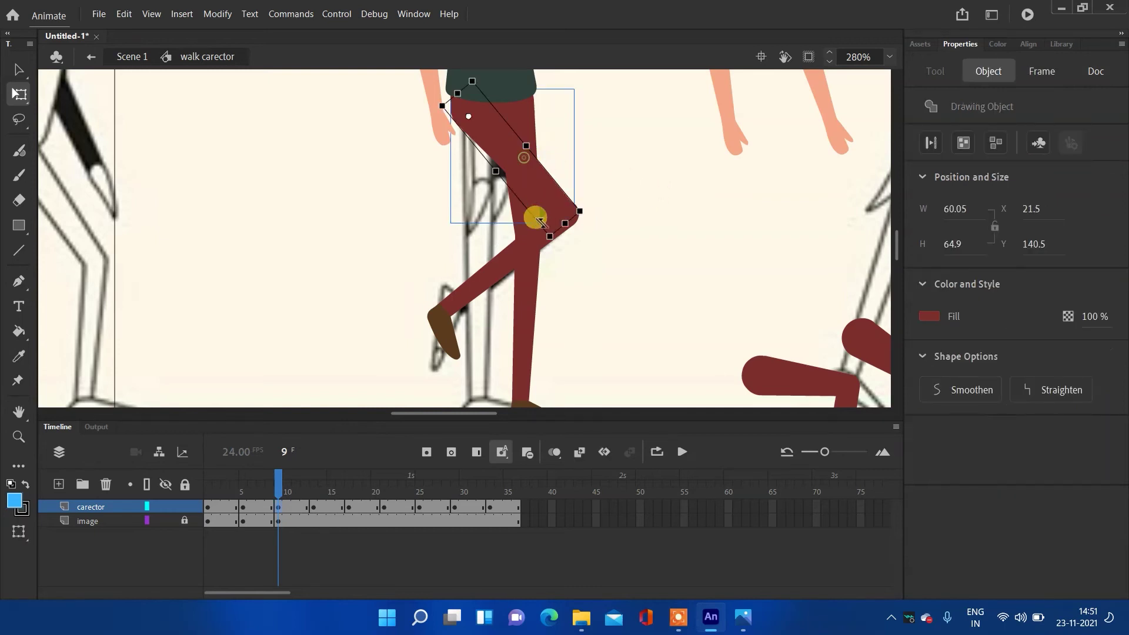
pyautogui.scroll(-2, 609, 248)
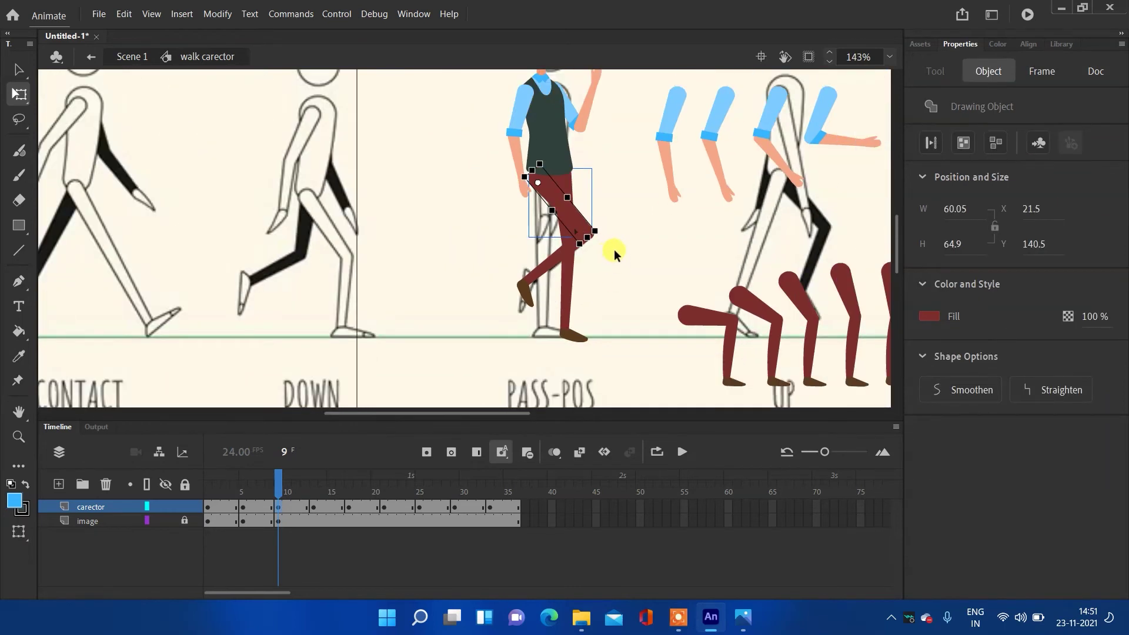
pyautogui.scroll(-3, 613, 249)
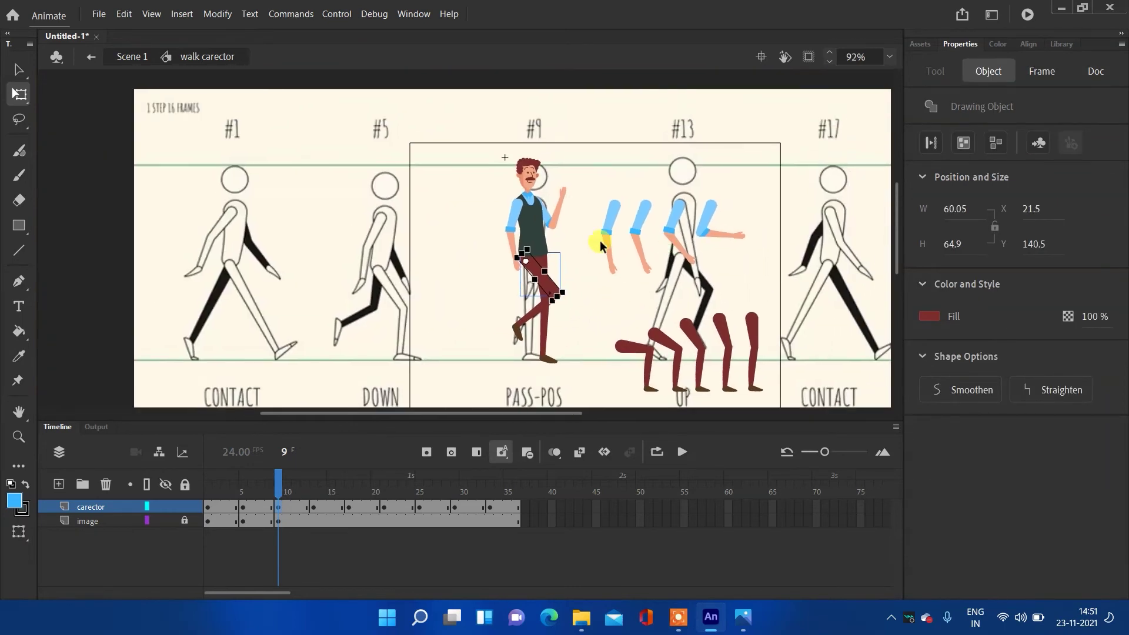
pyautogui.scroll(1, 593, 240)
pyautogui.click(557, 234)
pyautogui.scroll(3, 568, 231)
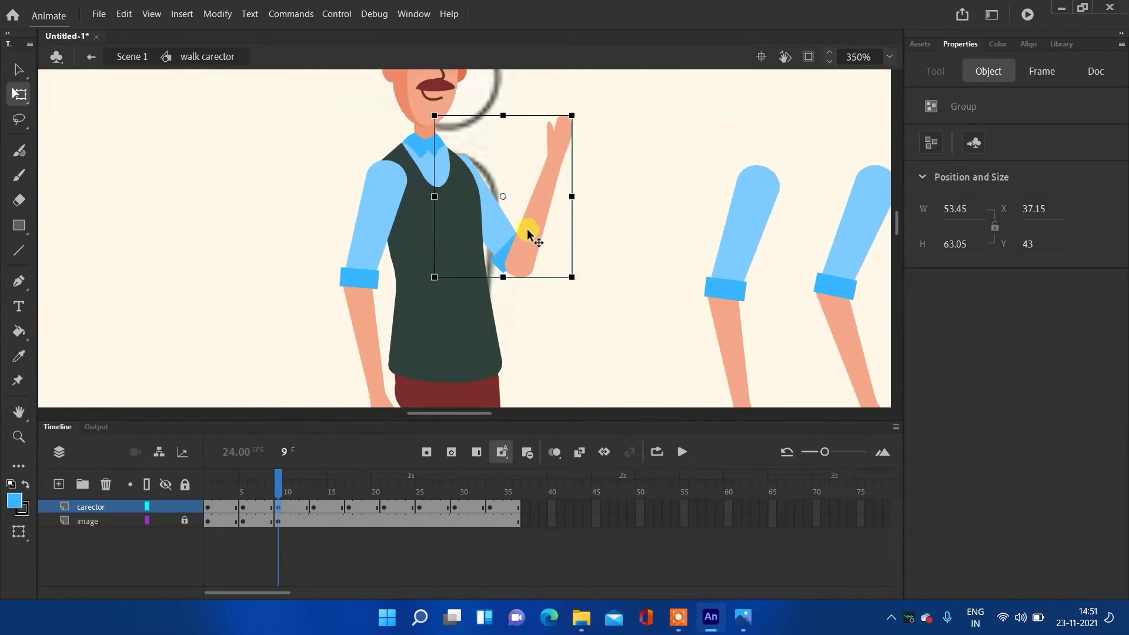
pyautogui.press('Delete')
pyautogui.scroll(-3, 551, 256)
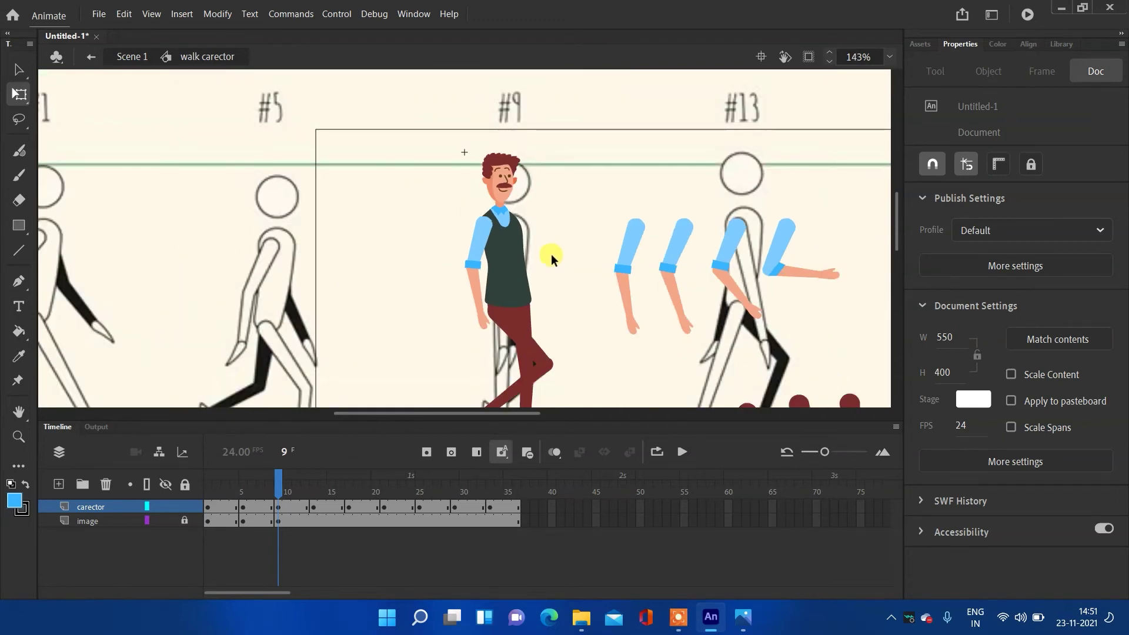
pyautogui.hotkey('ctrl', 'z')
# - Hide the carector layer to examine the arms of reference pose #9, and show the layer again
pyautogui.click(167, 508)
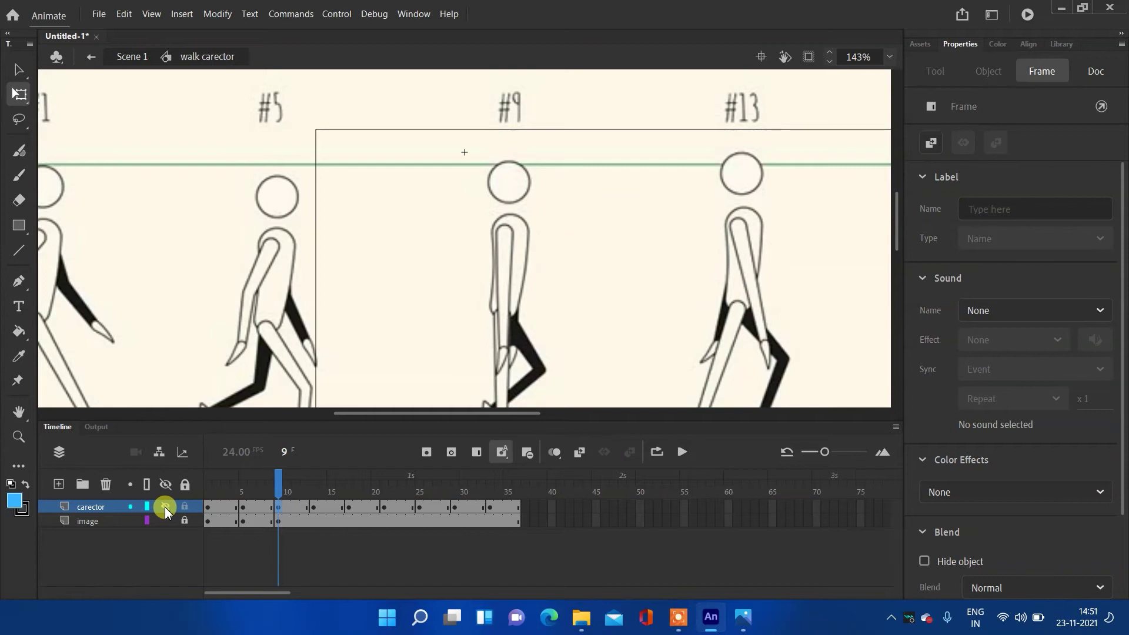
pyautogui.click(165, 507)
pyautogui.click(582, 291)
# - Move the raised arm's pivot to the shoulder, rotate the arm partly downward, and nudge it down and left
pyautogui.scroll(2, 541, 294)
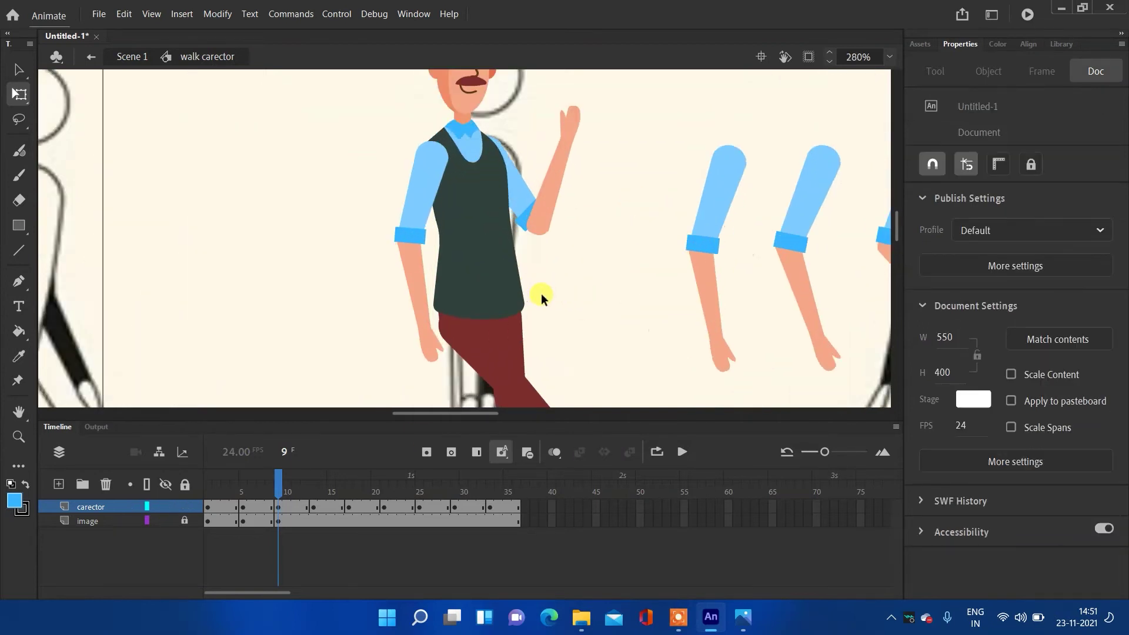
pyautogui.moveTo(610, 141); pyautogui.dragTo(532, 229)
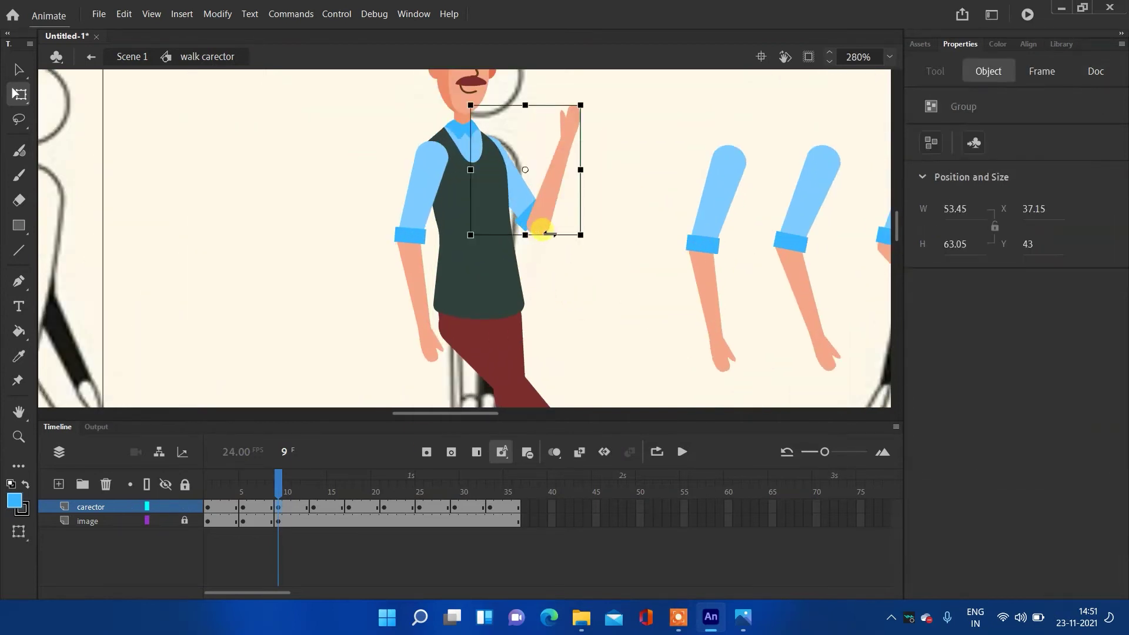
pyautogui.moveTo(525, 168); pyautogui.dragTo(500, 149)
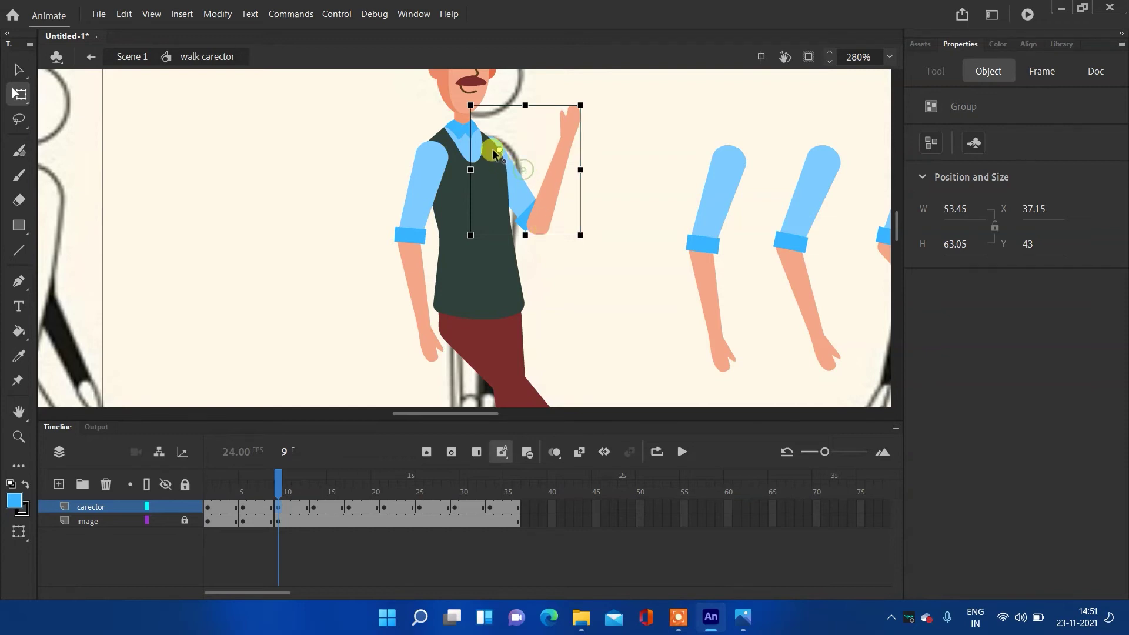
pyautogui.moveTo(590, 107); pyautogui.dragTo(591, 141)
pyautogui.press('Down')
pyautogui.press('Down')
pyautogui.press('Down')
pyautogui.press('Left')
pyautogui.click(601, 143)
# - Break apart the raised arm group and rotate its parts about the shoulder so the arm hangs down behind the torso
pyautogui.click(556, 214)
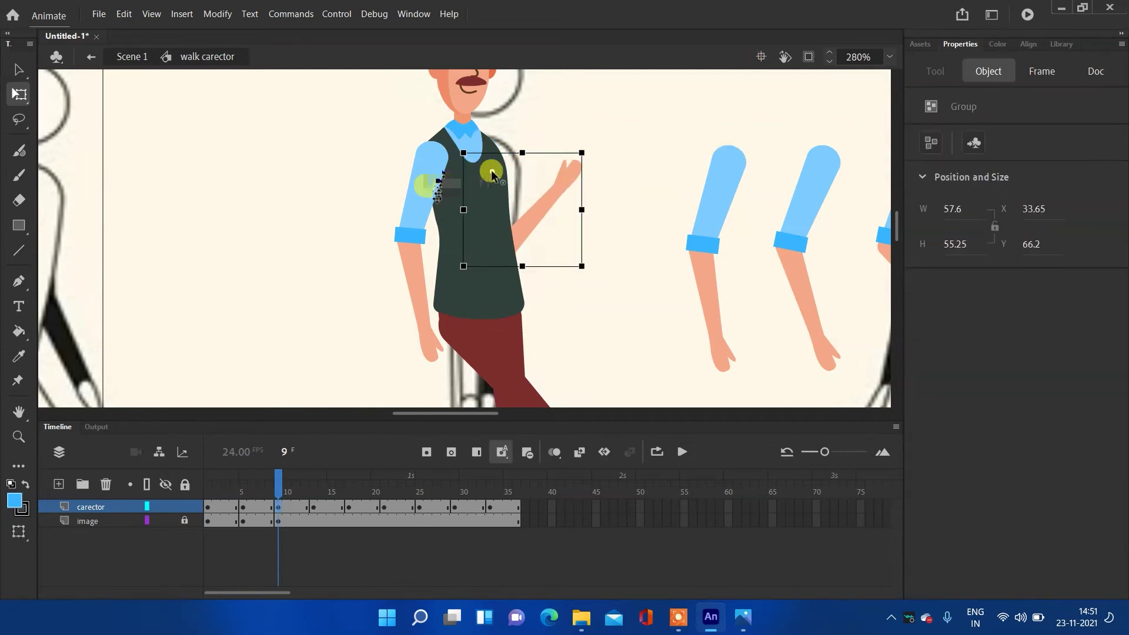
pyautogui.hotkey('ctrl', 'b')
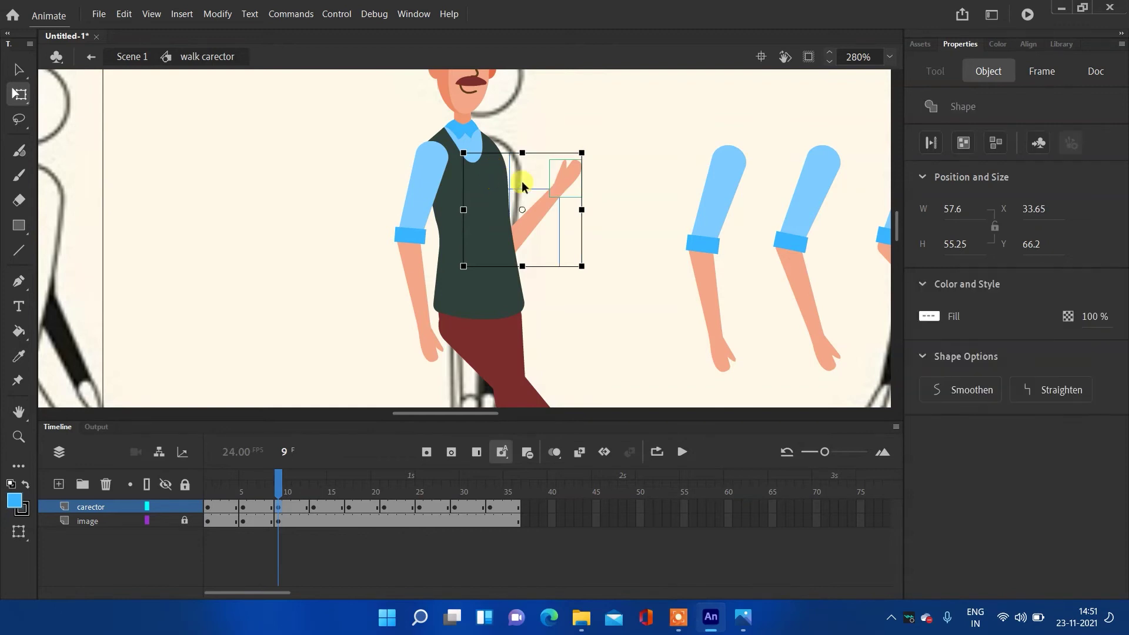
pyautogui.moveTo(616, 115); pyautogui.dragTo(497, 250)
pyautogui.moveTo(589, 153); pyautogui.dragTo(525, 374)
pyautogui.click(619, 276)
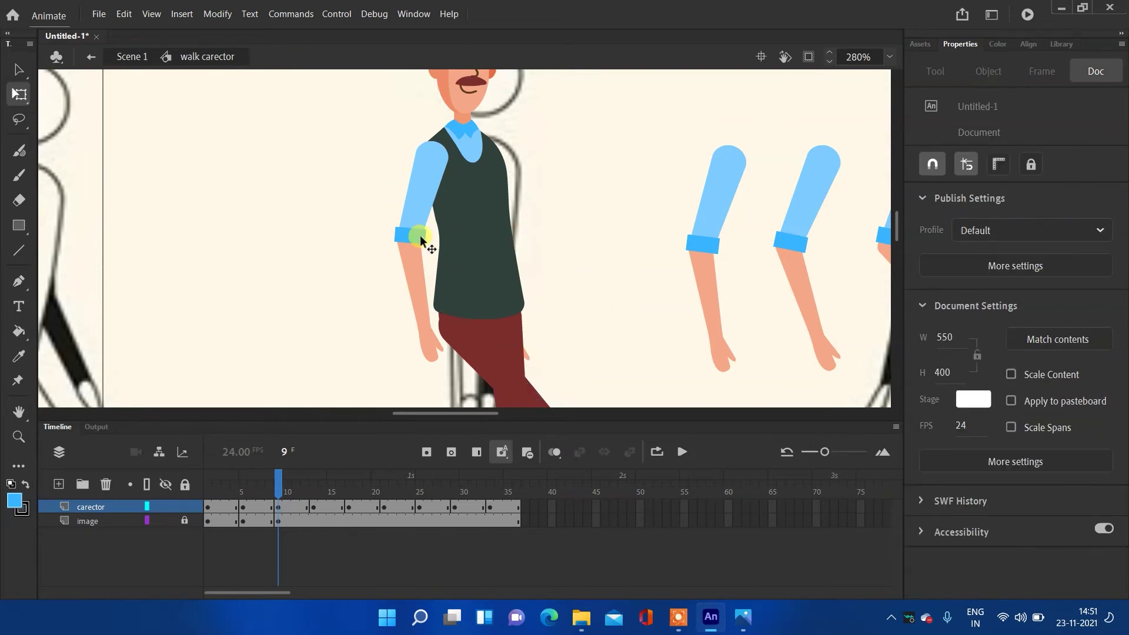
# - Set the front arm's pivot at the shoulder and rotate the arm slightly forward across the hip
pyautogui.scroll(-3, 501, 244)
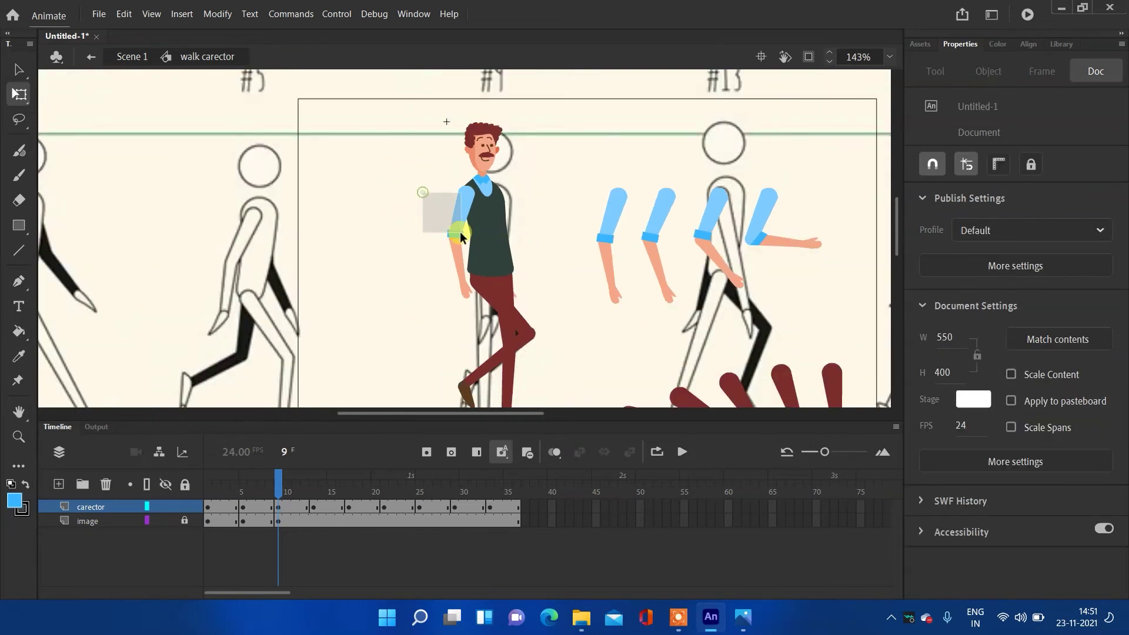
pyautogui.moveTo(461, 233); pyautogui.dragTo(464, 234)
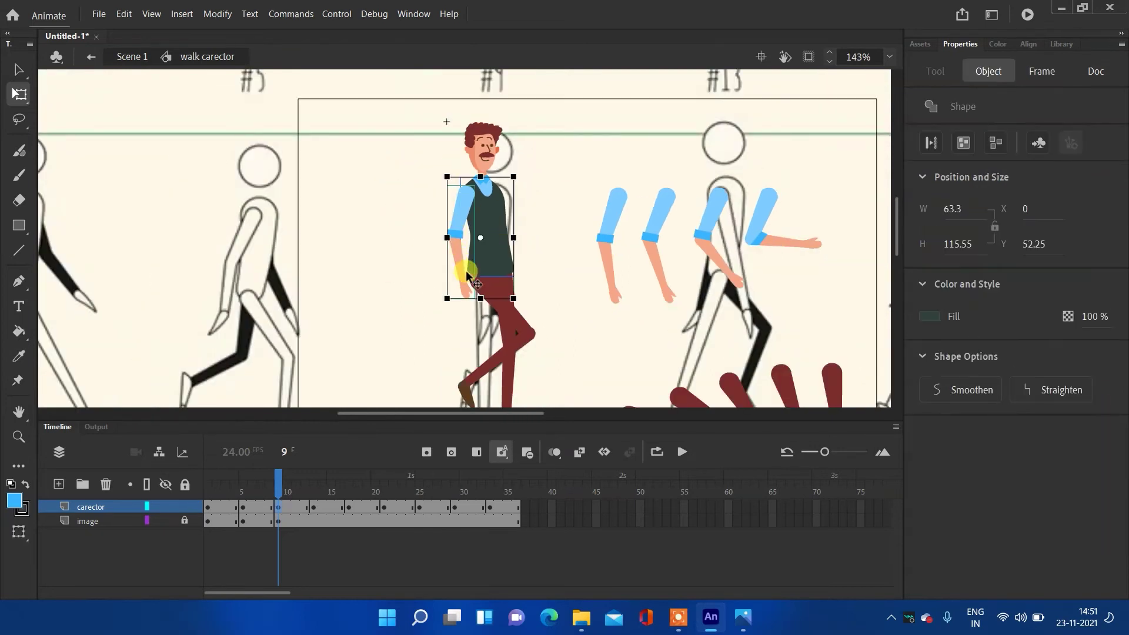
pyautogui.click(376, 225)
pyautogui.click(458, 235)
pyautogui.moveTo(461, 242); pyautogui.dragTo(459, 188)
pyautogui.moveTo(483, 306); pyautogui.dragTo(494, 296)
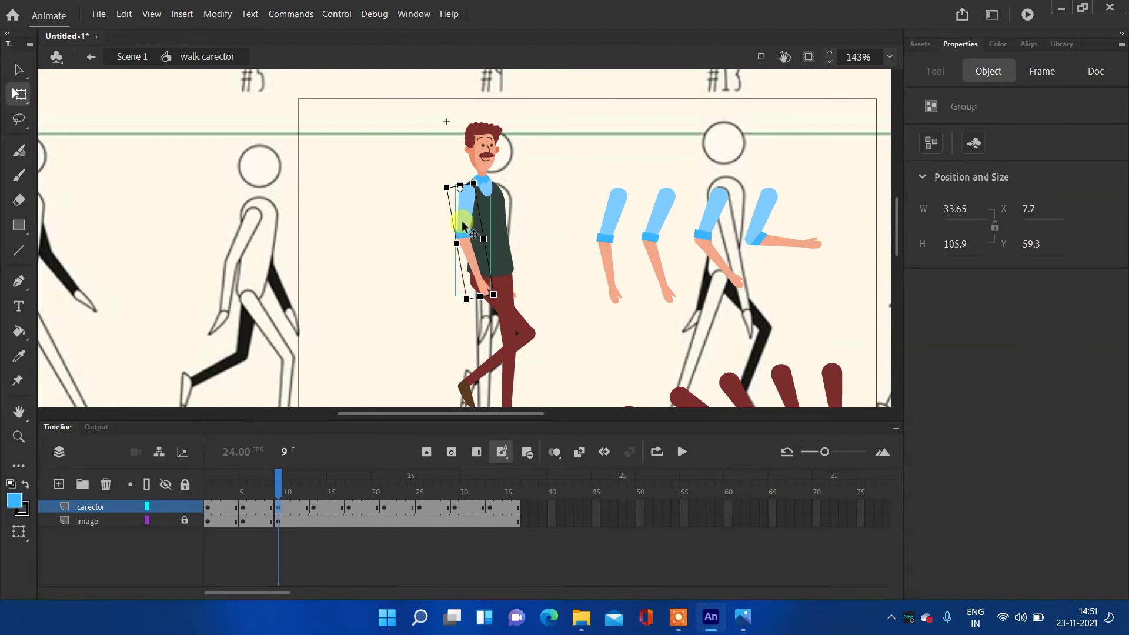
# - Select the head, torso and arms together, set their pivot at the waist, and tilt the upper body slightly forward toward the reference
pyautogui.click(540, 169)
pyautogui.moveTo(552, 119); pyautogui.dragTo(487, 274)
pyautogui.moveTo(520, 114); pyautogui.dragTo(524, 115)
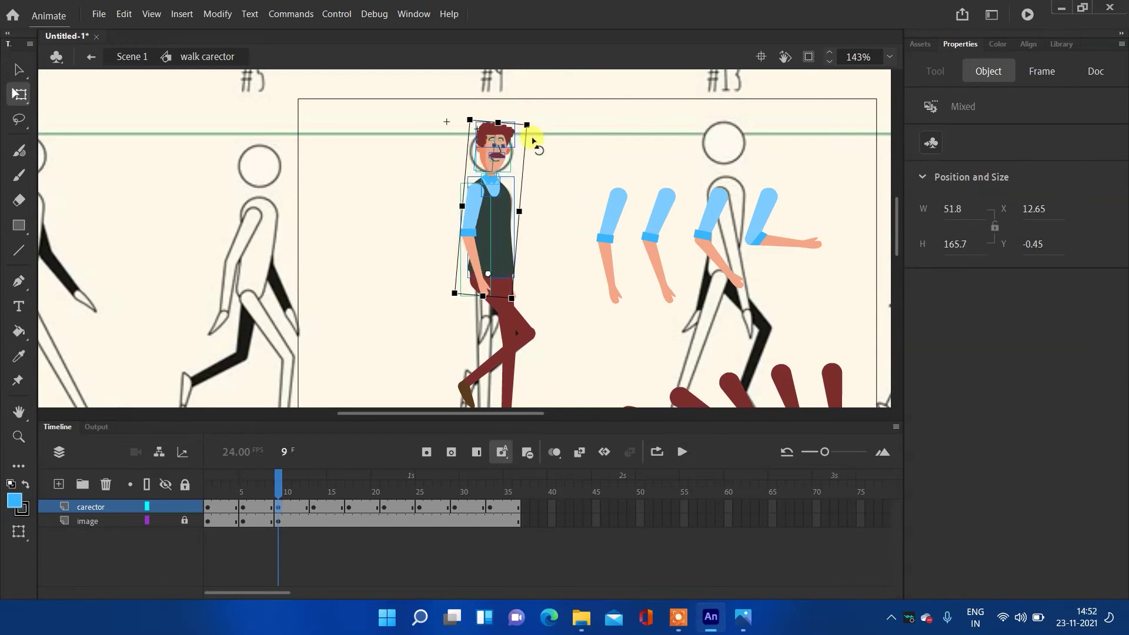
pyautogui.click(557, 240)
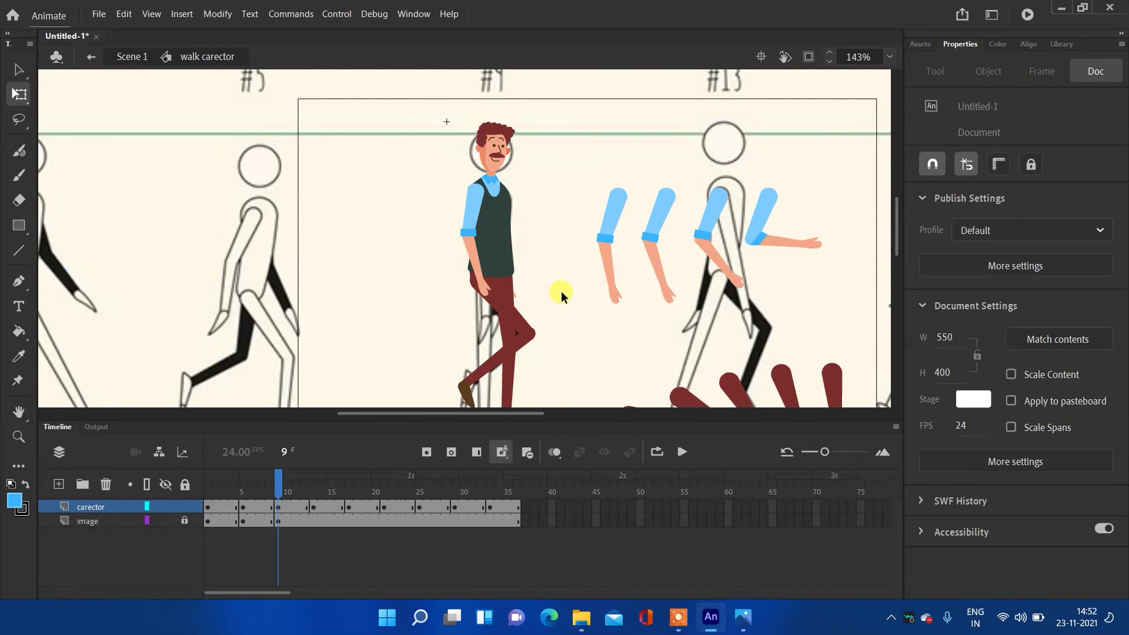
pyautogui.scroll(-2, 559, 291)
pyautogui.moveTo(585, 327); pyautogui.dragTo(511, 278)
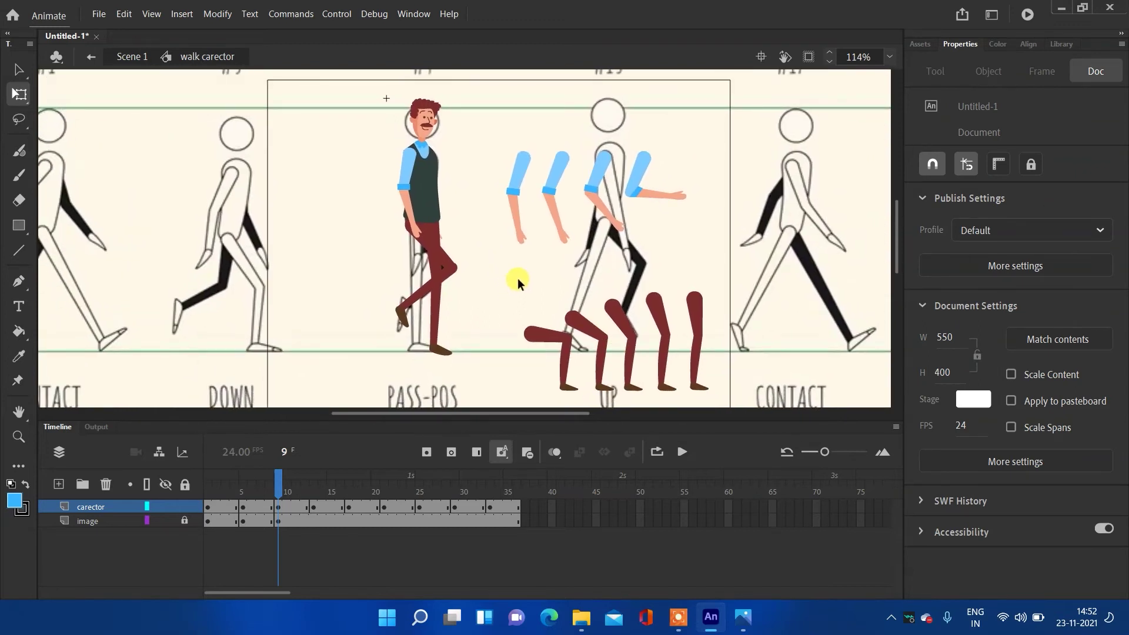
# - Add a keyframe at frame 13 on the unlocked image layer and shift the reference left until pose #13 sits behind the character
pyautogui.click(313, 518)
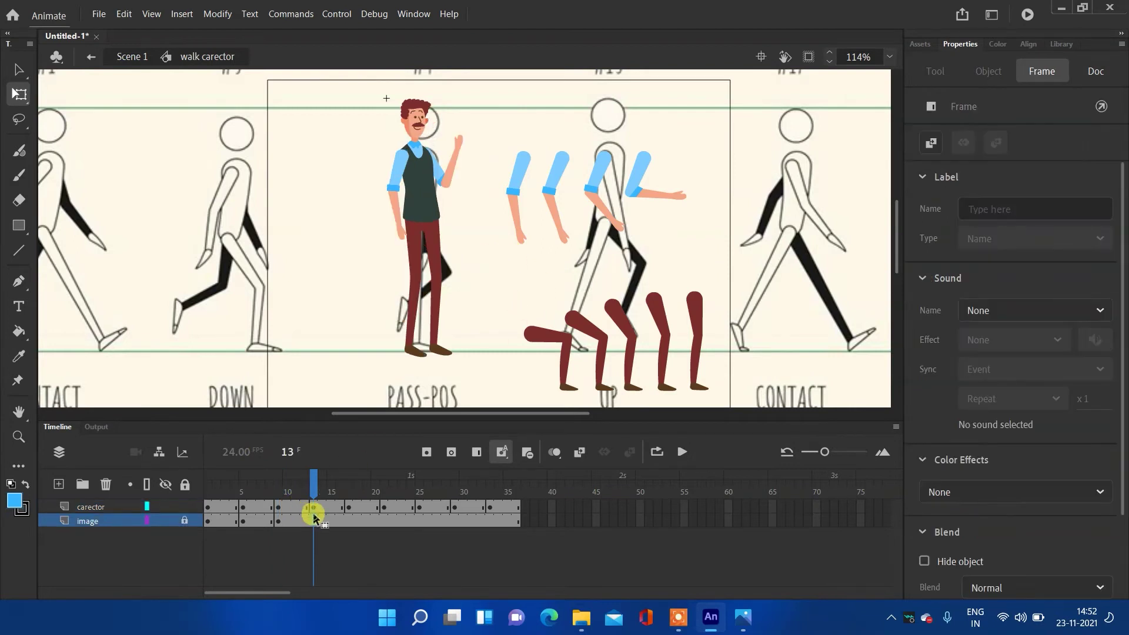
pyautogui.click(314, 515)
pyautogui.click(313, 507)
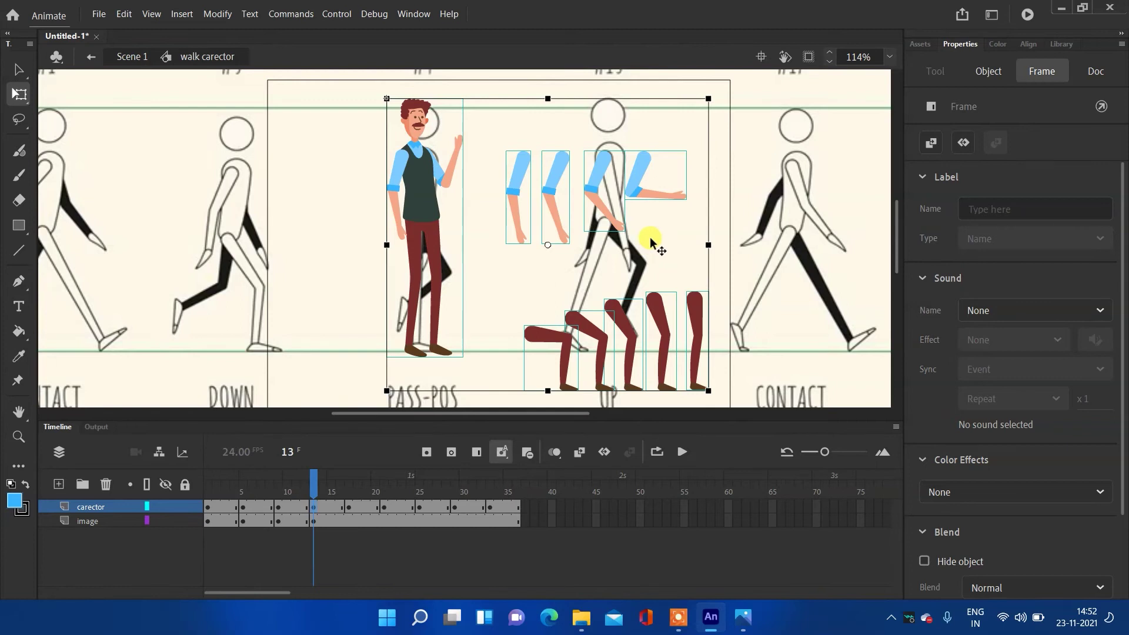
pyautogui.scroll(-2, 650, 238)
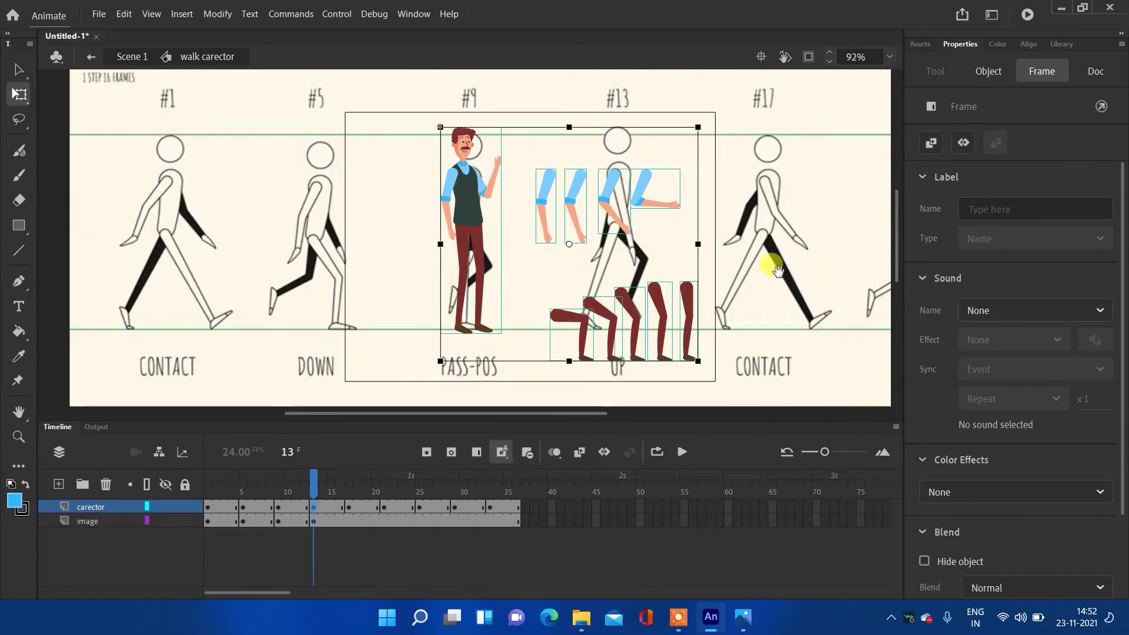
pyautogui.scroll(-1, 767, 259)
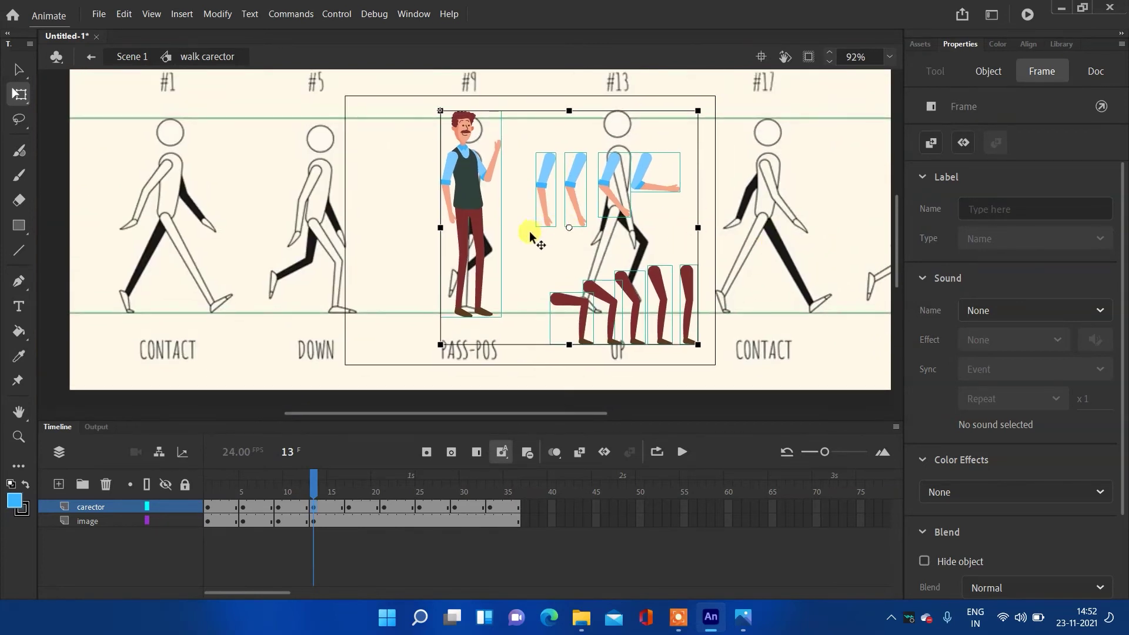
pyautogui.click(311, 520)
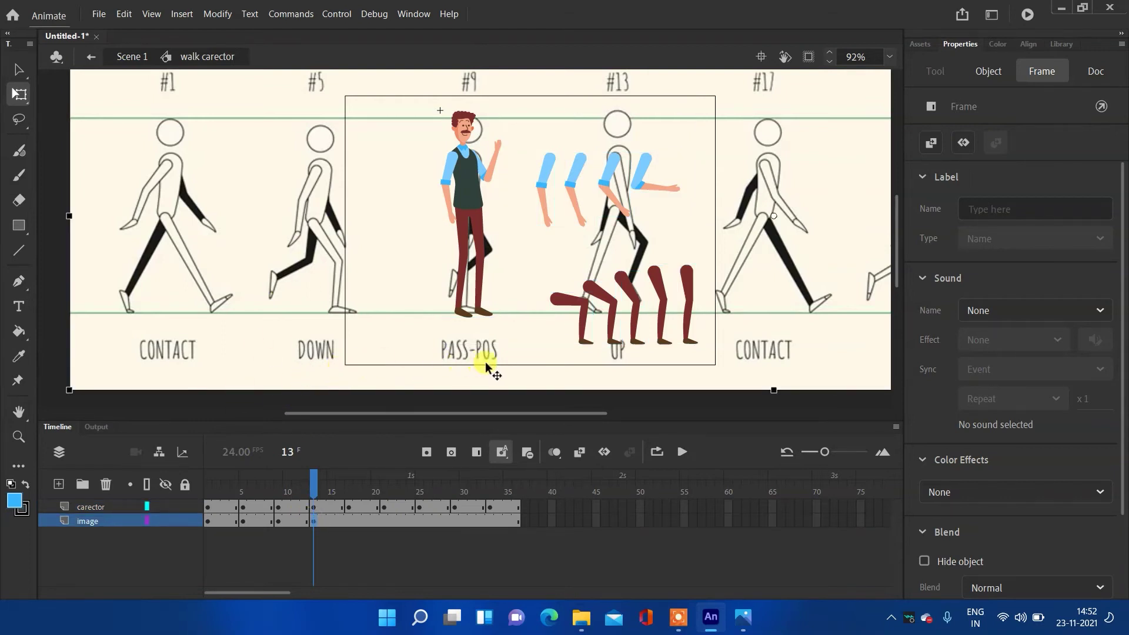
pyautogui.moveTo(499, 370); pyautogui.dragTo(352, 370)
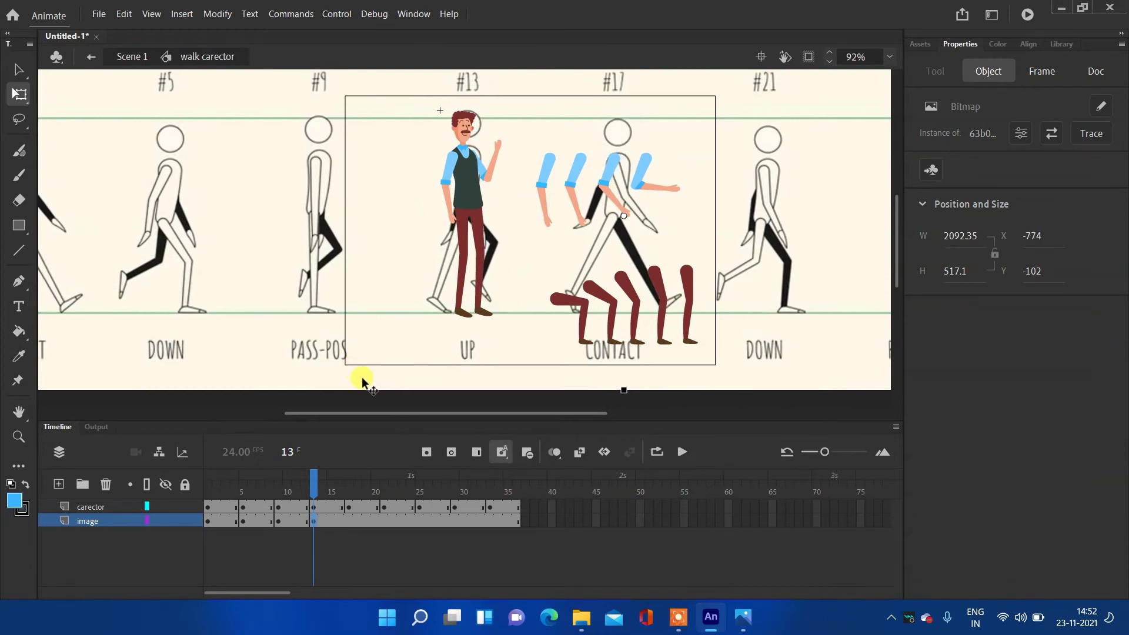
pyautogui.scroll(4, 484, 266)
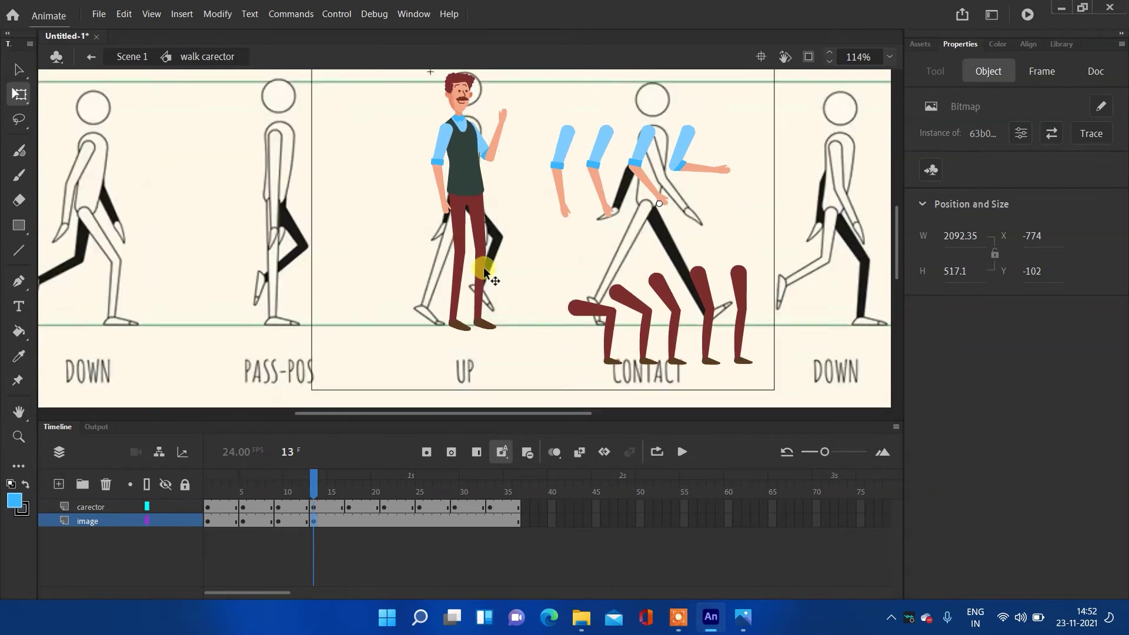
pyautogui.scroll(-3, 483, 267)
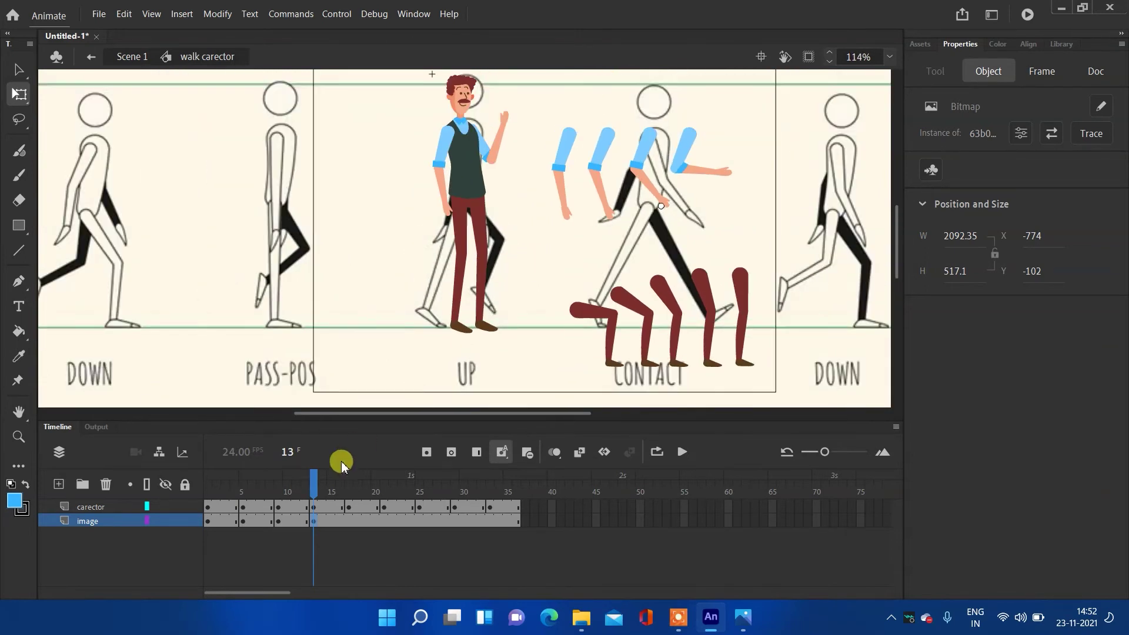
# - Review the contact pose on frame 1 with the carector layer hidden and shown, and return to frame 13
pyautogui.moveTo(312, 475); pyautogui.dragTo(152, 469)
pyautogui.click(164, 461)
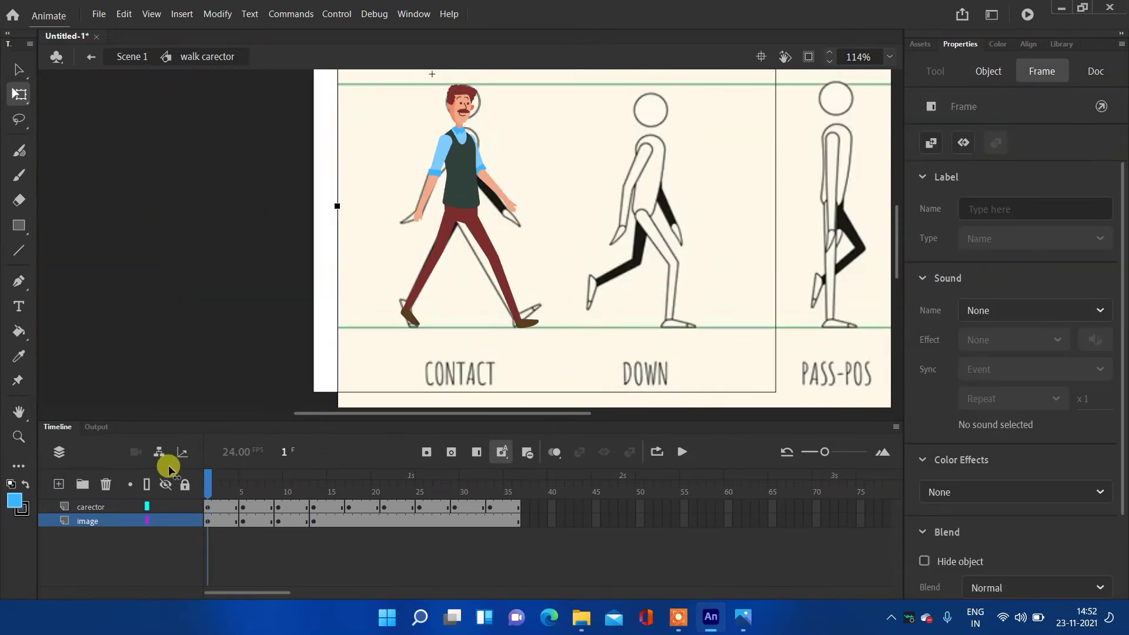
pyautogui.click(167, 506)
pyautogui.click(451, 226)
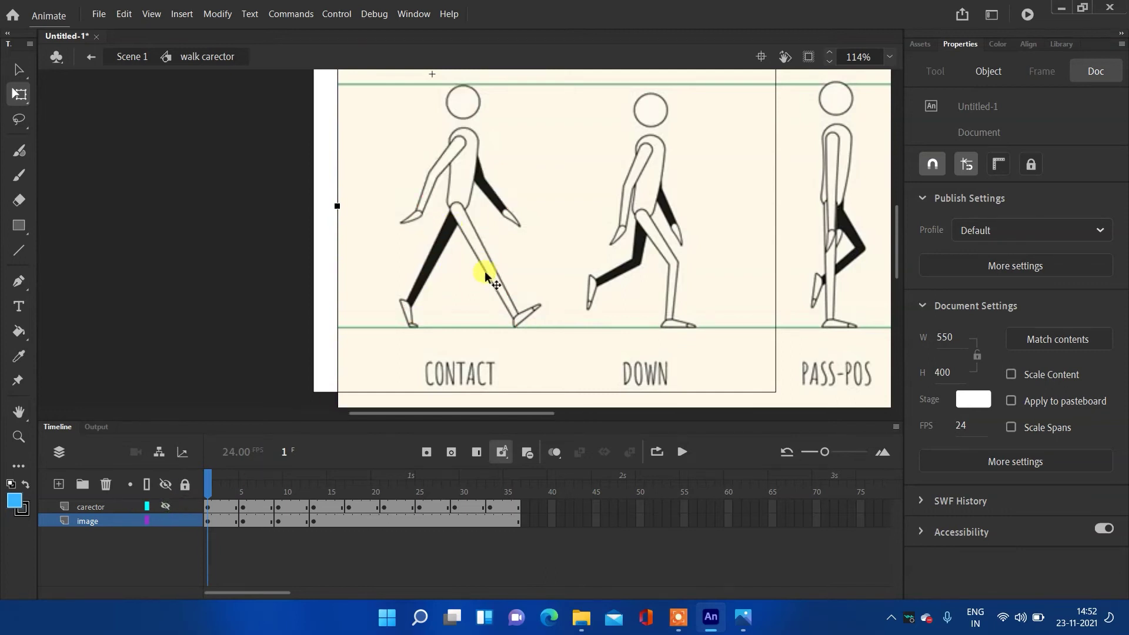
pyautogui.click(235, 481)
pyautogui.click(211, 479)
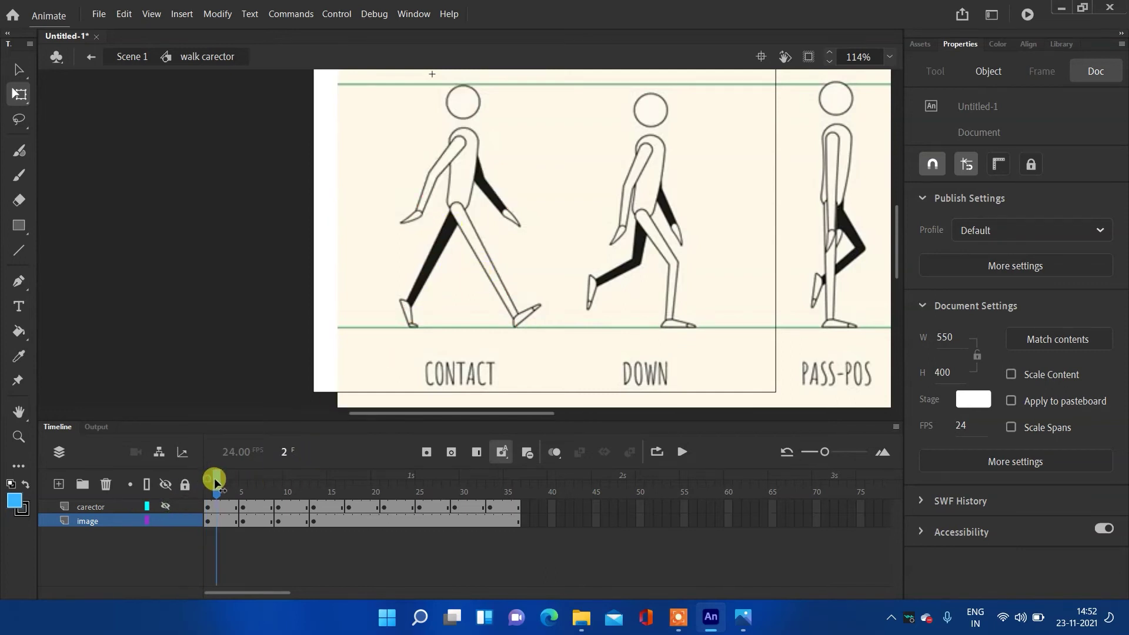
pyautogui.click(165, 505)
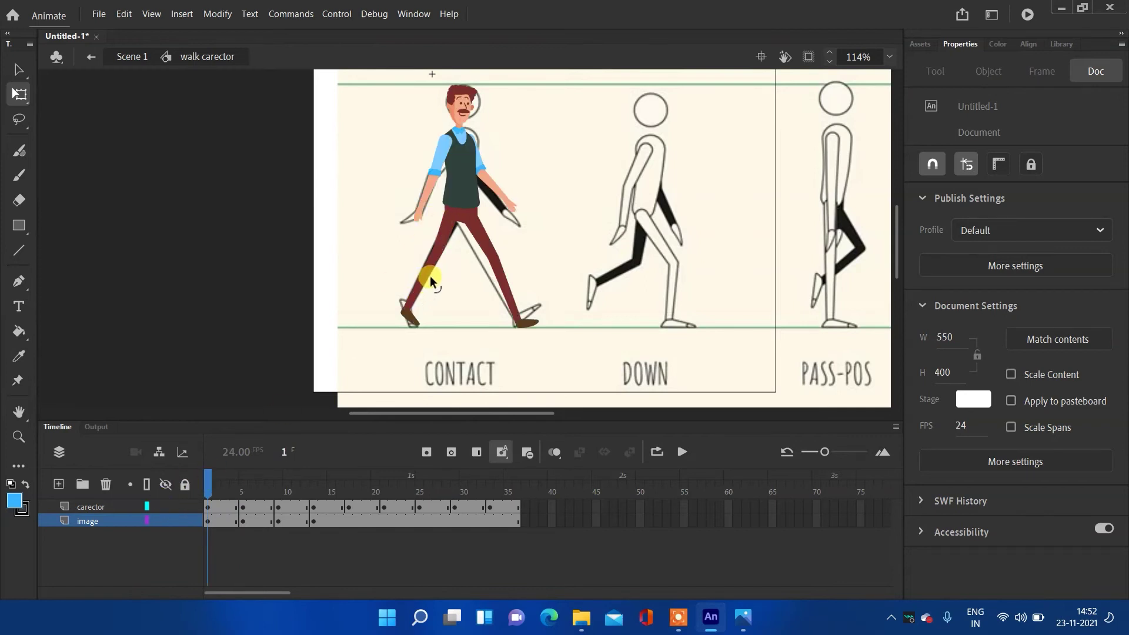
pyautogui.moveTo(210, 488); pyautogui.dragTo(314, 488)
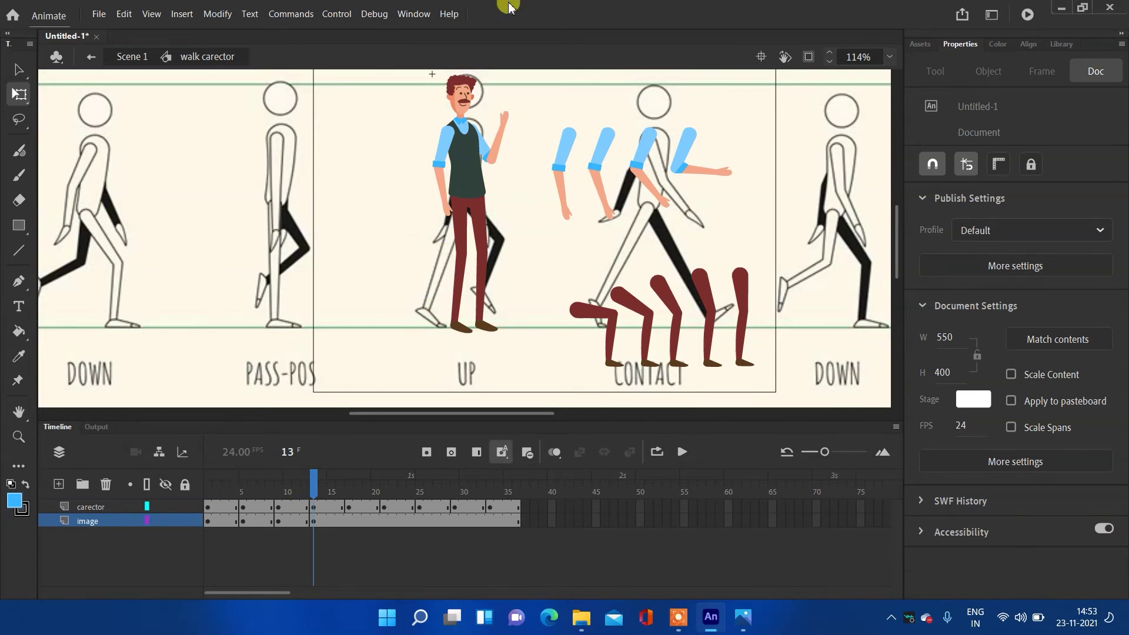
# - Break apart the character's legs, set one thigh's pivot at the hip, and rotate it forward along the black reference leg
pyautogui.scroll(3, 490, 207)
pyautogui.click(447, 244)
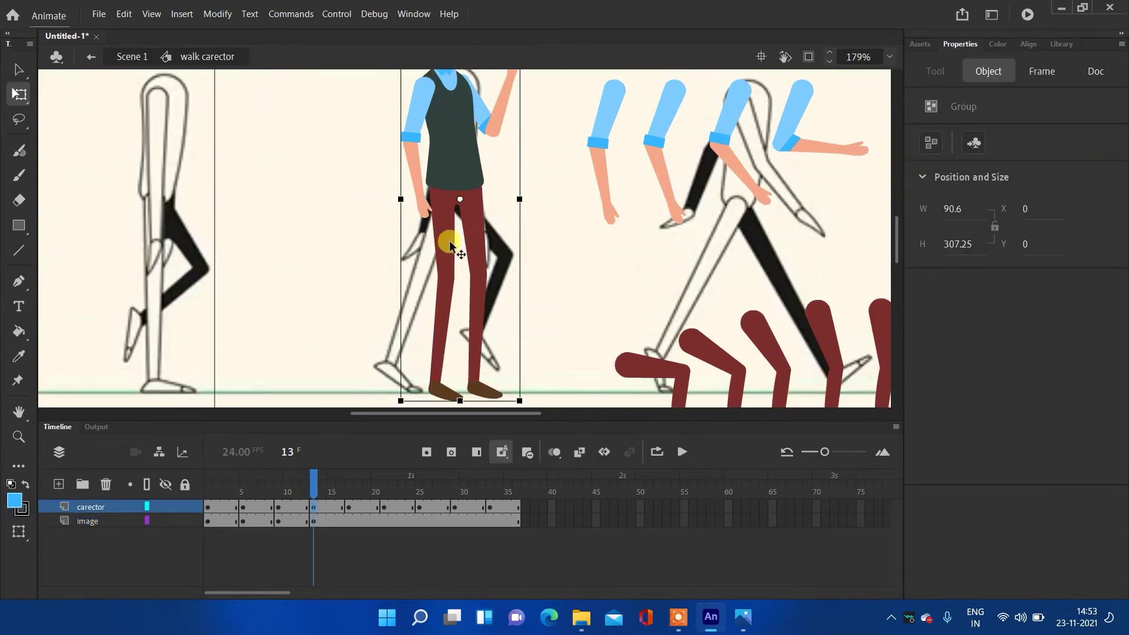
pyautogui.click(462, 221)
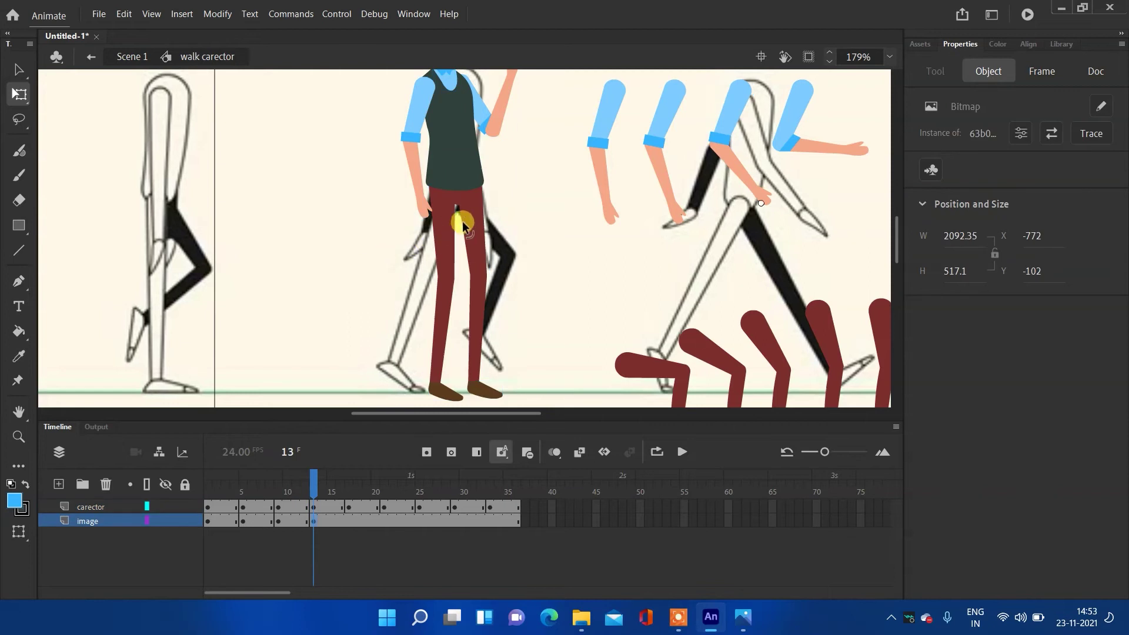
pyautogui.click(445, 231)
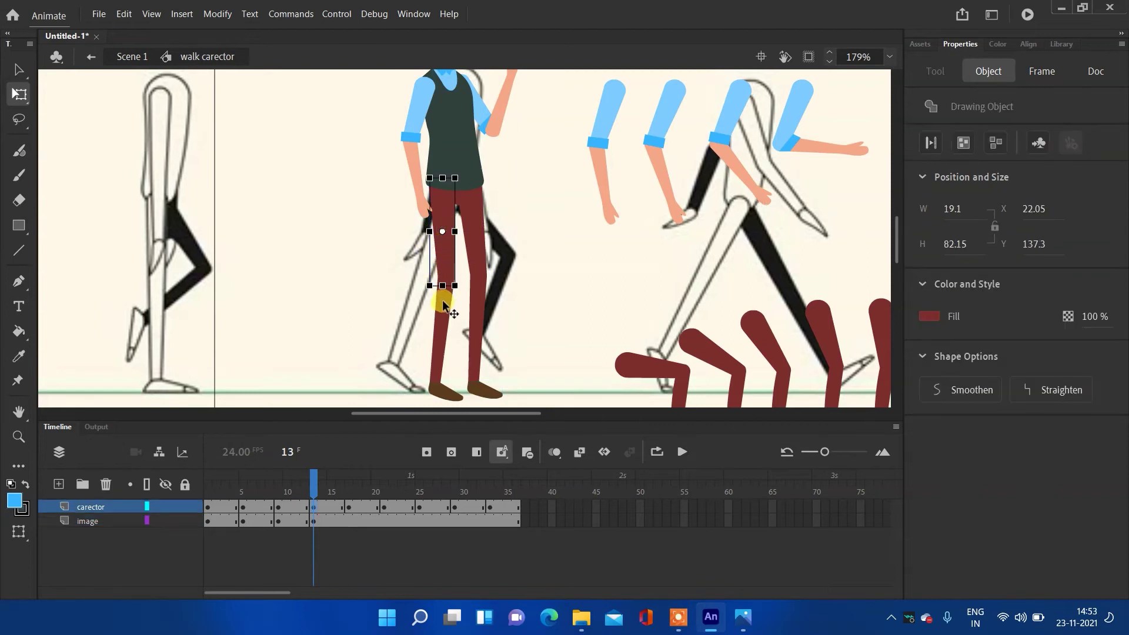
pyautogui.moveTo(443, 231); pyautogui.dragTo(444, 187)
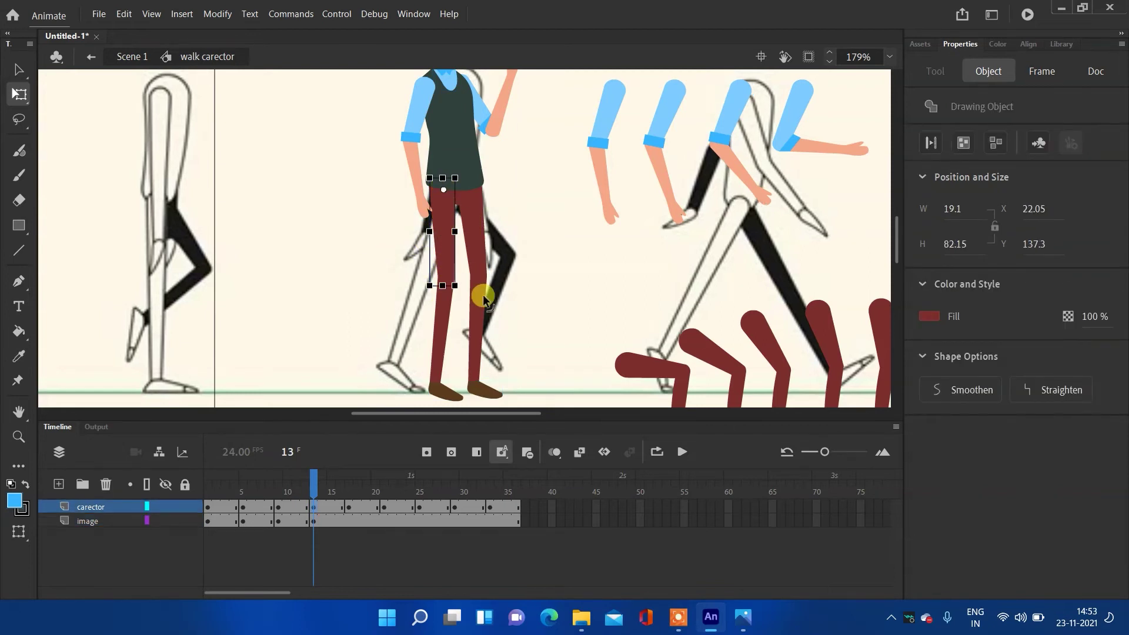
pyautogui.moveTo(465, 292); pyautogui.dragTo(503, 283)
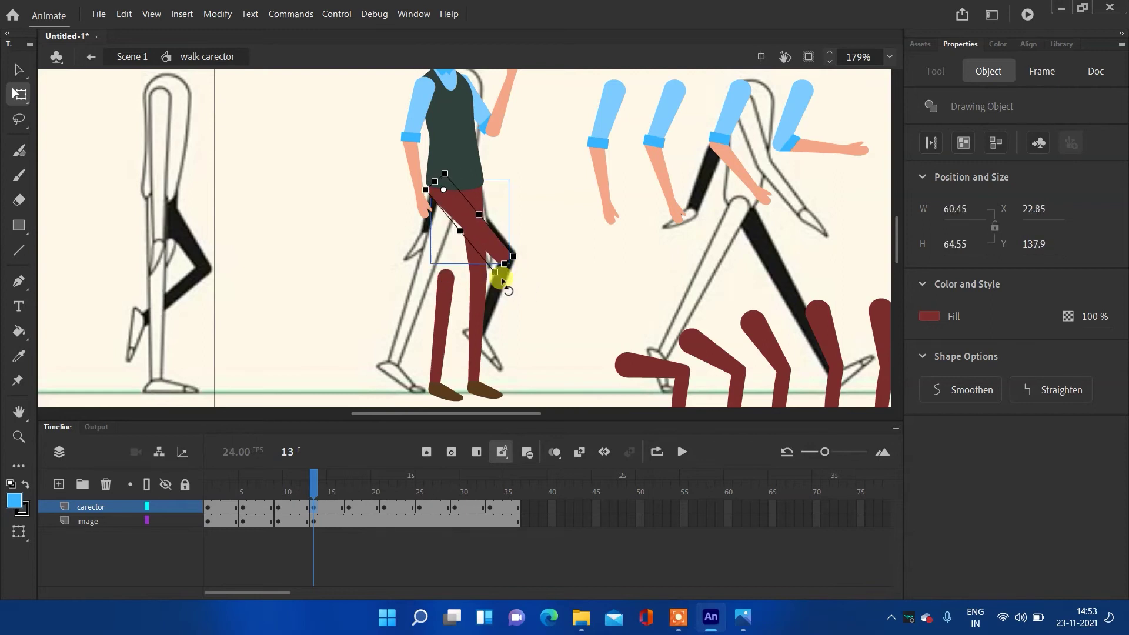
# - Join that leg's shin to the raised knee, angled back along the black reference leg, and place its shoe at the ankle
pyautogui.click(444, 316)
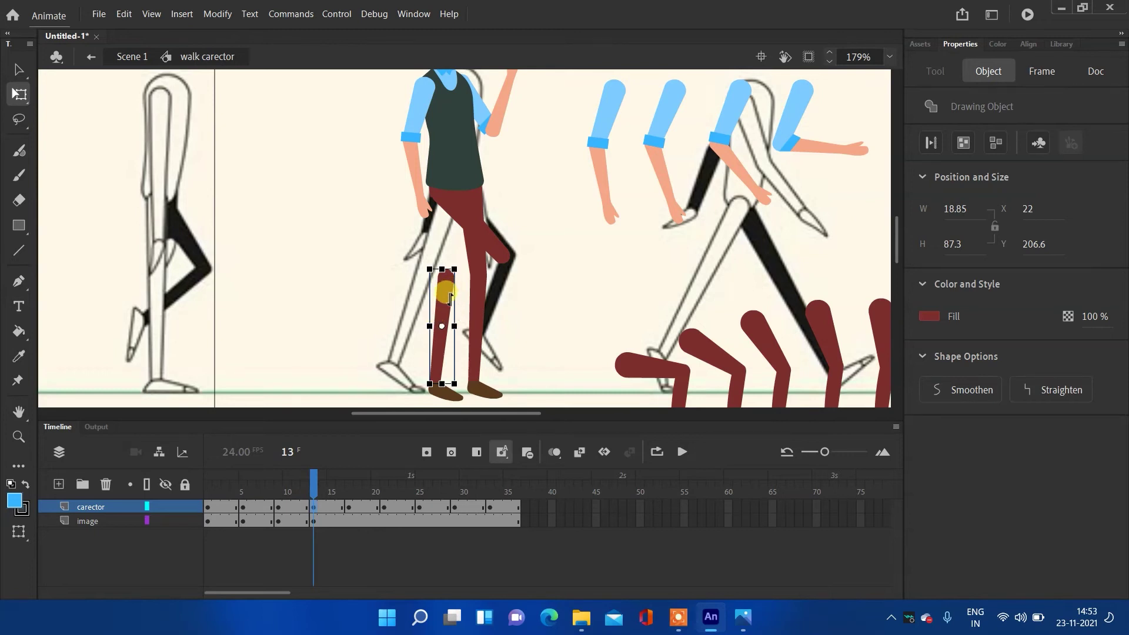
pyautogui.moveTo(445, 301); pyautogui.dragTo(464, 336)
pyautogui.click(446, 402)
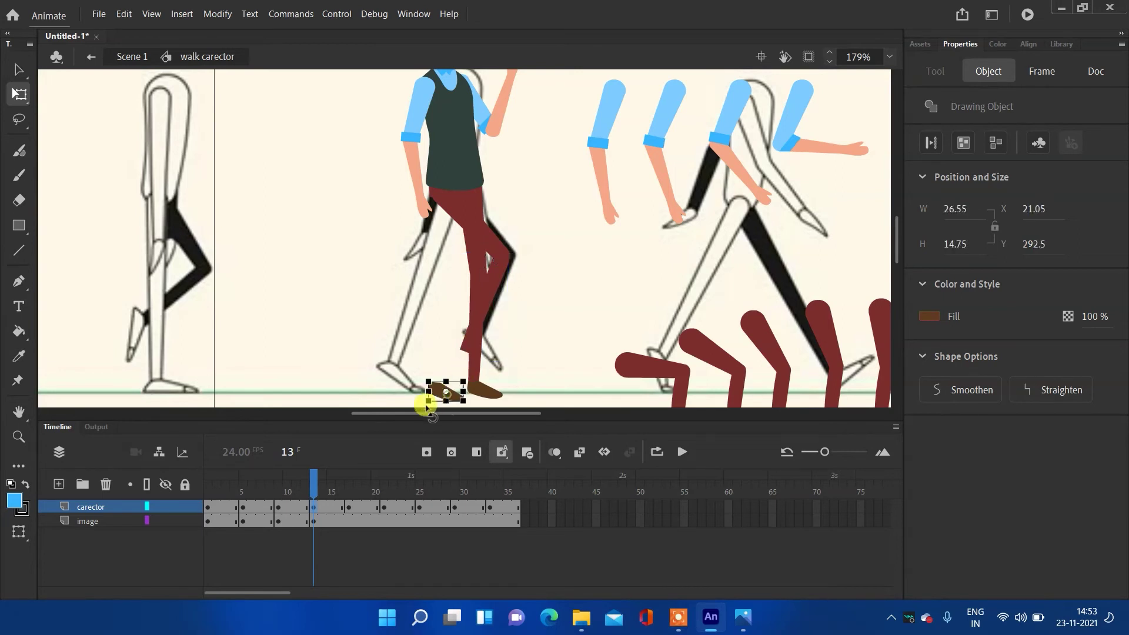
pyautogui.moveTo(435, 396); pyautogui.dragTo(466, 353)
# - Set the other thigh's pivot at the hip and rotate the thigh backward along the white reference leg
pyautogui.click(482, 257)
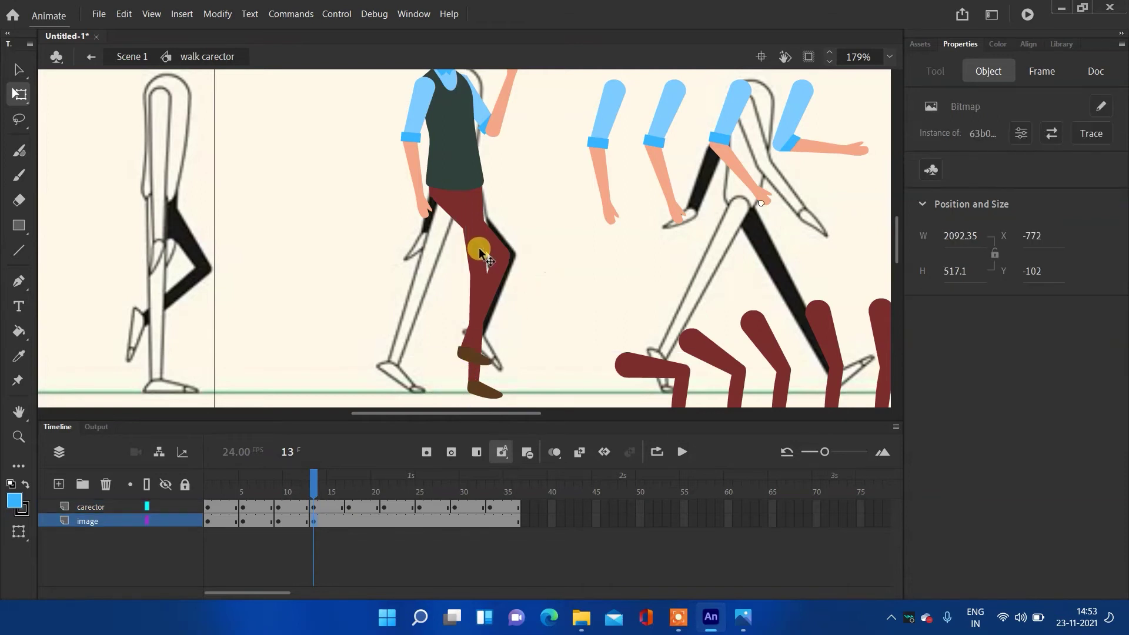
pyautogui.click(476, 251)
pyautogui.moveTo(472, 233); pyautogui.dragTo(470, 187)
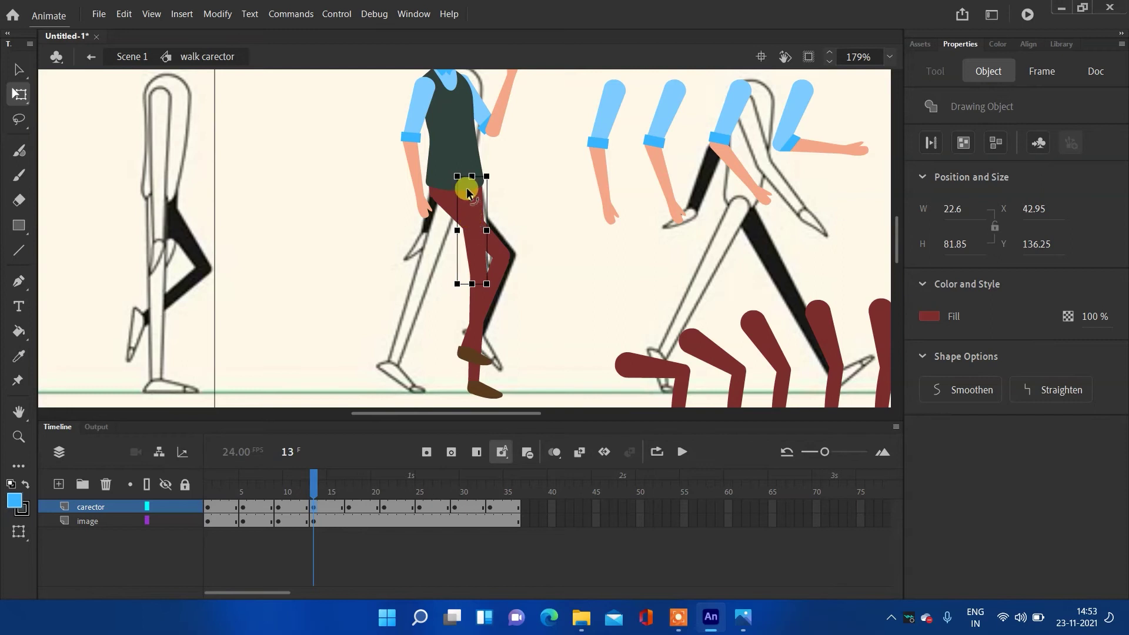
pyautogui.moveTo(495, 285)
pyautogui.mouseDown()
pyautogui.moveTo(441, 298)
pyautogui.moveTo(459, 306)
pyautogui.moveTo(450, 254)
pyautogui.mouseUp()
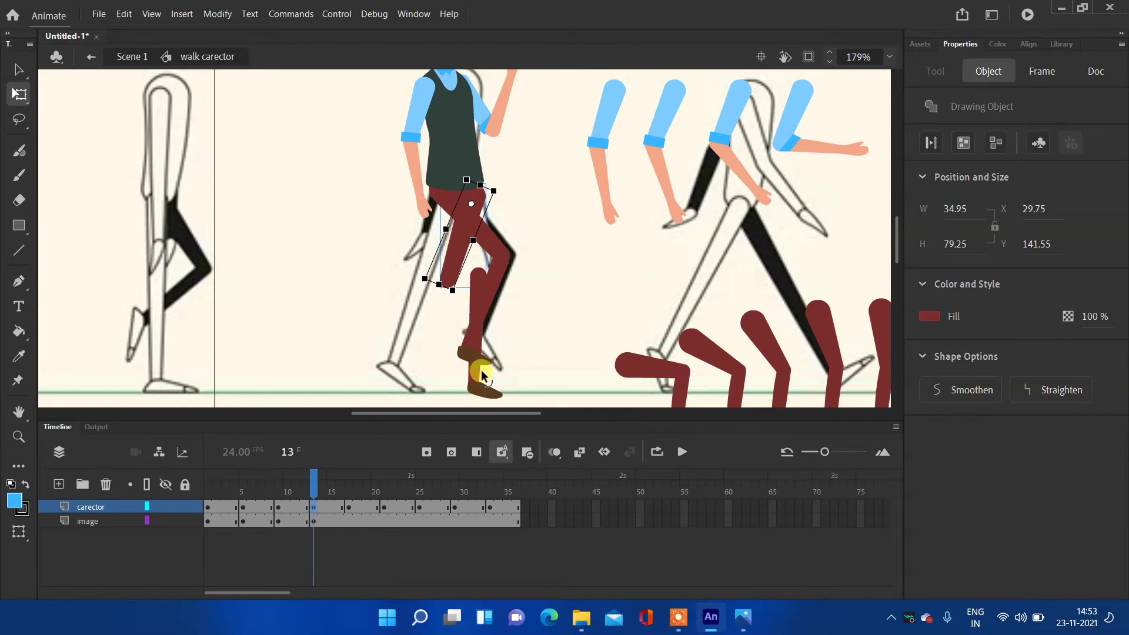
# - Move the trailing leg's shoe to the reference's rear foot and position its shin, tilted backward, below the thigh
pyautogui.click(479, 388)
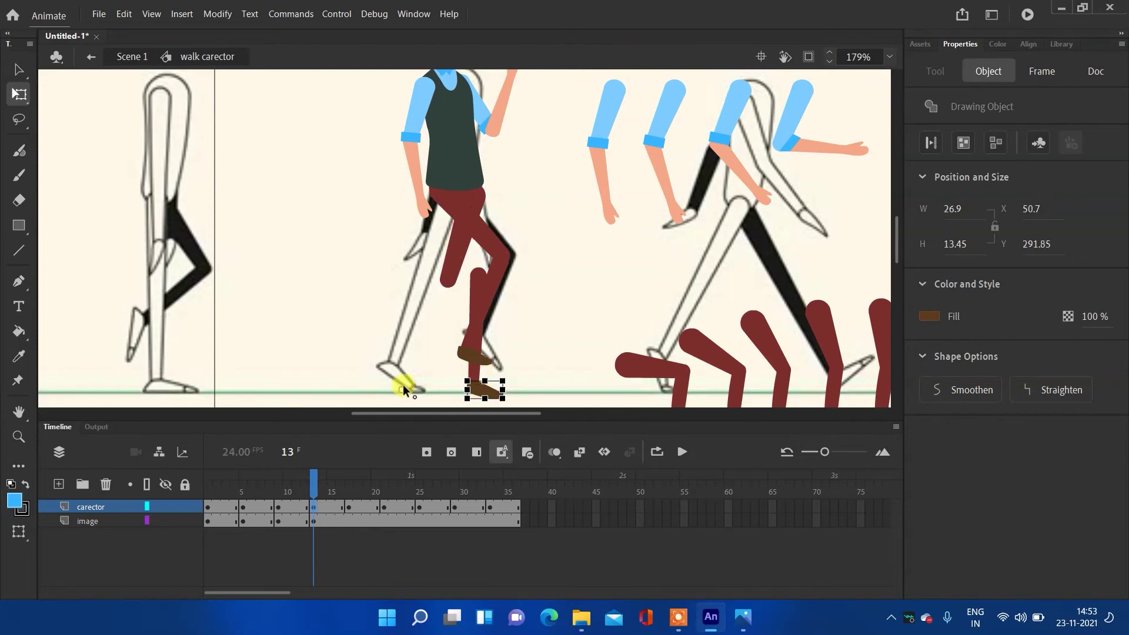
pyautogui.moveTo(482, 386); pyautogui.dragTo(406, 387)
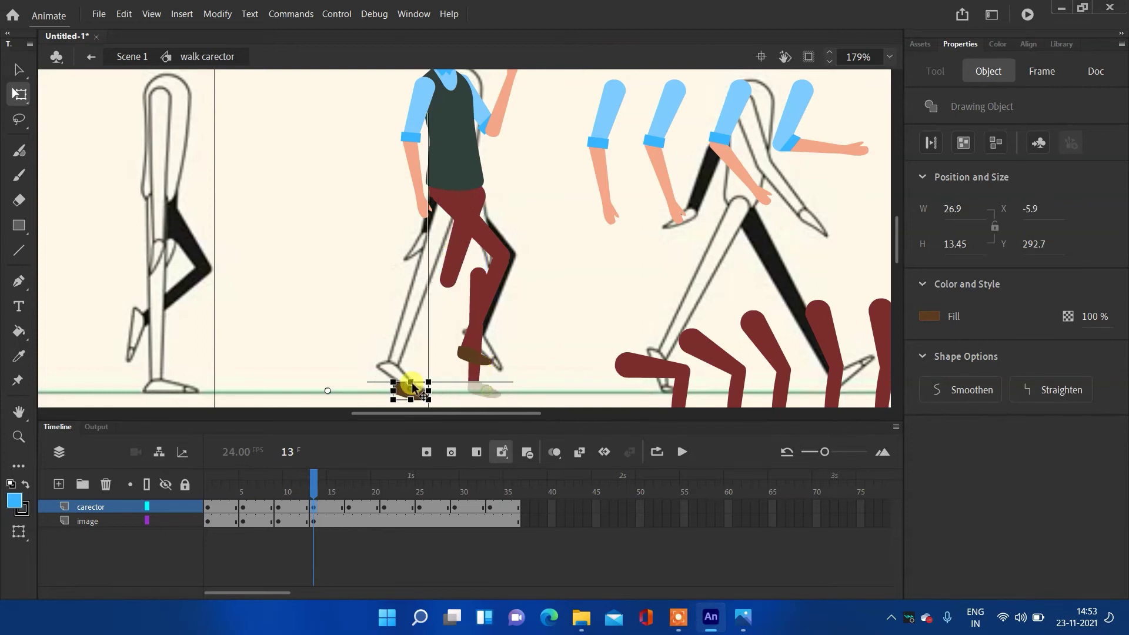
pyautogui.click(473, 371)
pyautogui.moveTo(473, 372)
pyautogui.mouseDown()
pyautogui.moveTo(433, 373)
pyautogui.moveTo(442, 380)
pyautogui.mouseUp()
pyautogui.moveTo(463, 268); pyautogui.dragTo(476, 273)
pyautogui.click(434, 360)
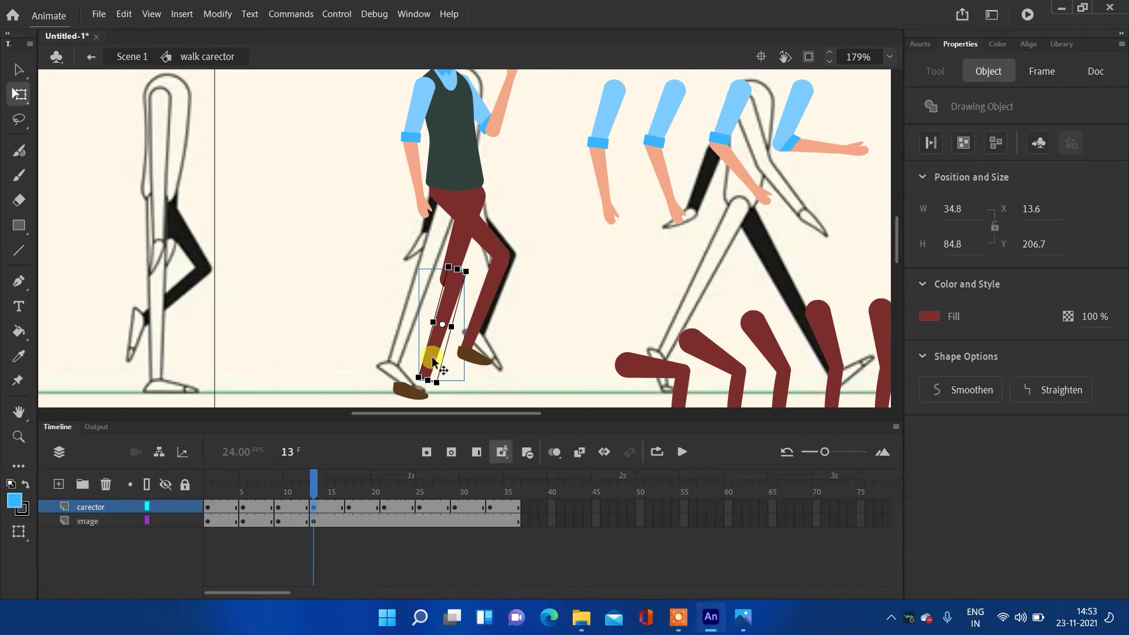
pyautogui.moveTo(432, 359); pyautogui.dragTo(423, 355)
# - Lock the image layer and adjust the trailing leg's thigh and shin so they form one straight leg
pyautogui.click(365, 237)
pyautogui.moveTo(365, 238); pyautogui.dragTo(378, 345)
pyautogui.click(184, 521)
pyautogui.moveTo(374, 240); pyautogui.dragTo(456, 316)
pyautogui.moveTo(453, 257); pyautogui.dragTo(450, 269)
pyautogui.click(361, 396)
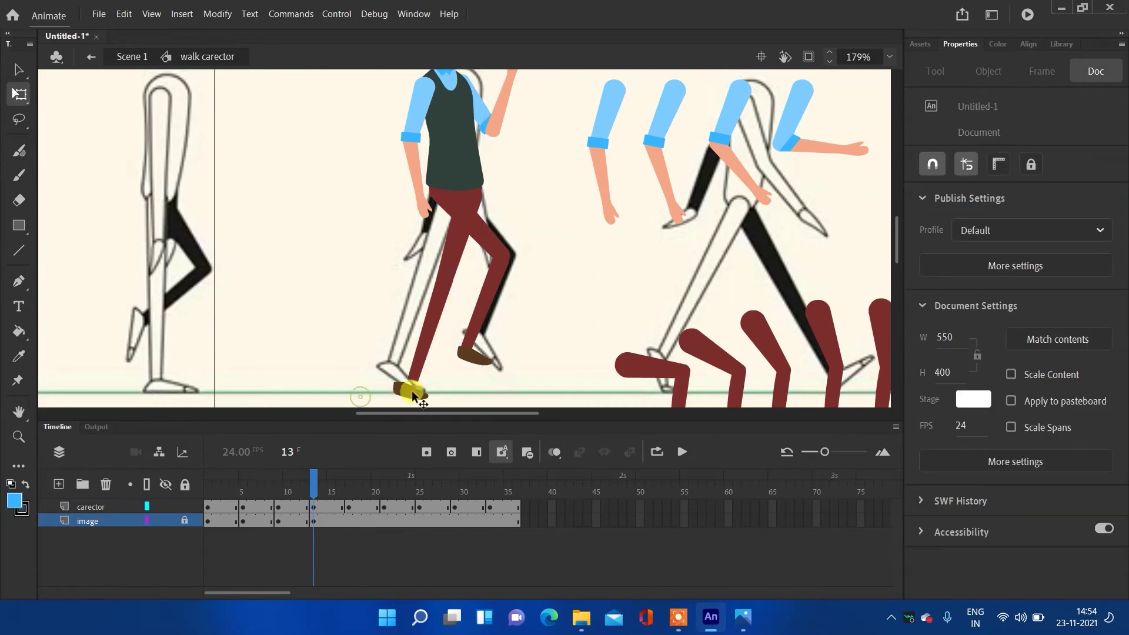
# - Move the trailing leg's shoe slightly up and right so it meets the end of the shin
pyautogui.click(411, 393)
pyautogui.moveTo(414, 397); pyautogui.dragTo(417, 397)
pyautogui.press('Up')
pyautogui.press('Up')
pyautogui.press('Up')
pyautogui.press('Up')
pyautogui.press('Right')
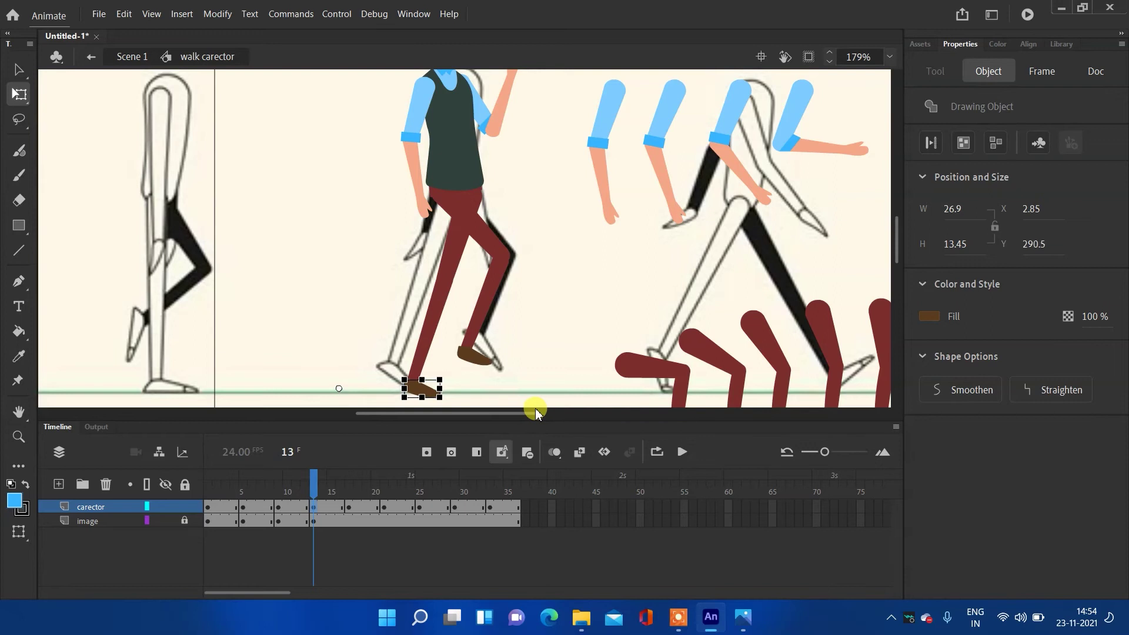
pyautogui.click(534, 300)
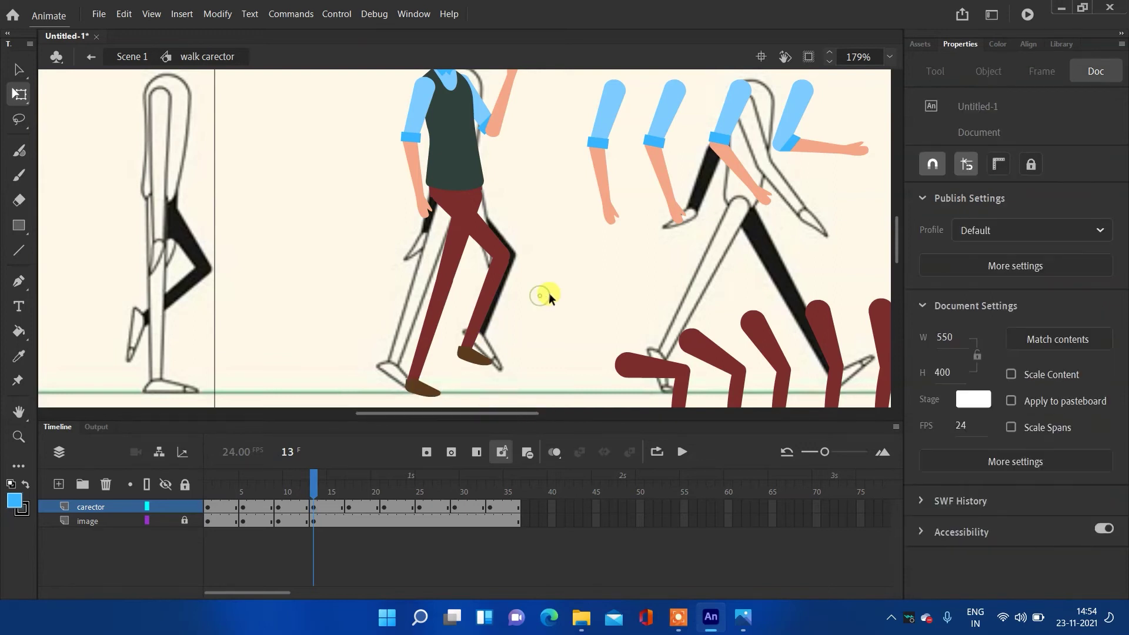
# - Compare the character's upper body with reference pose #13 by repeatedly hiding and showing the carector layer
pyautogui.scroll(-1, 551, 301)
pyautogui.scroll(2, 547, 234)
pyautogui.scroll(3, 537, 182)
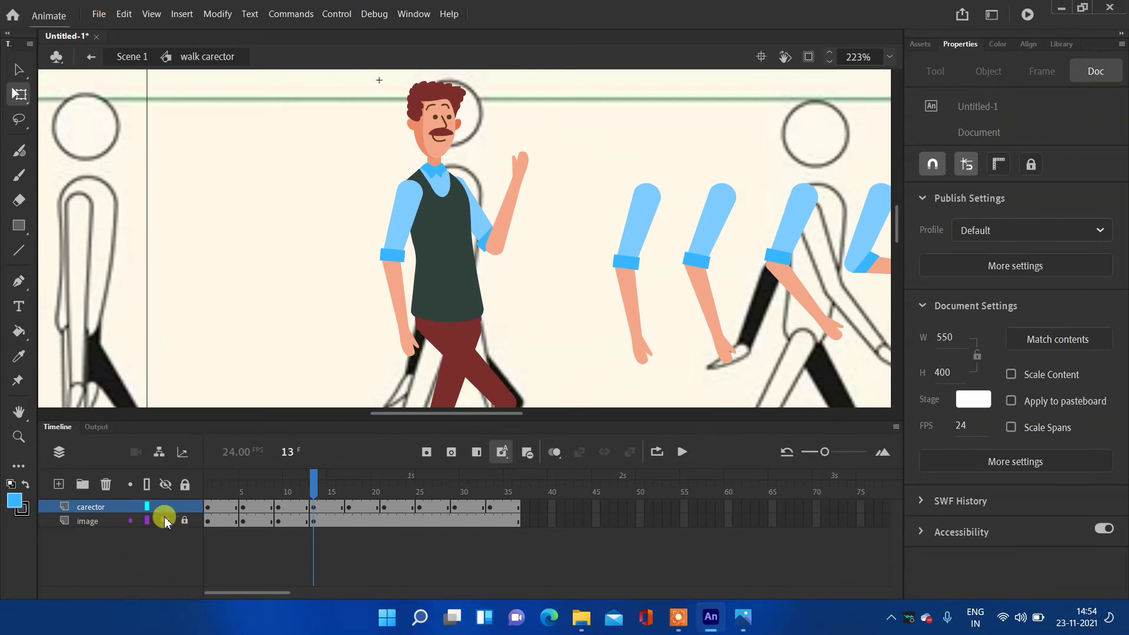
pyautogui.click(166, 506)
pyautogui.click(166, 506)
pyautogui.click(165, 506)
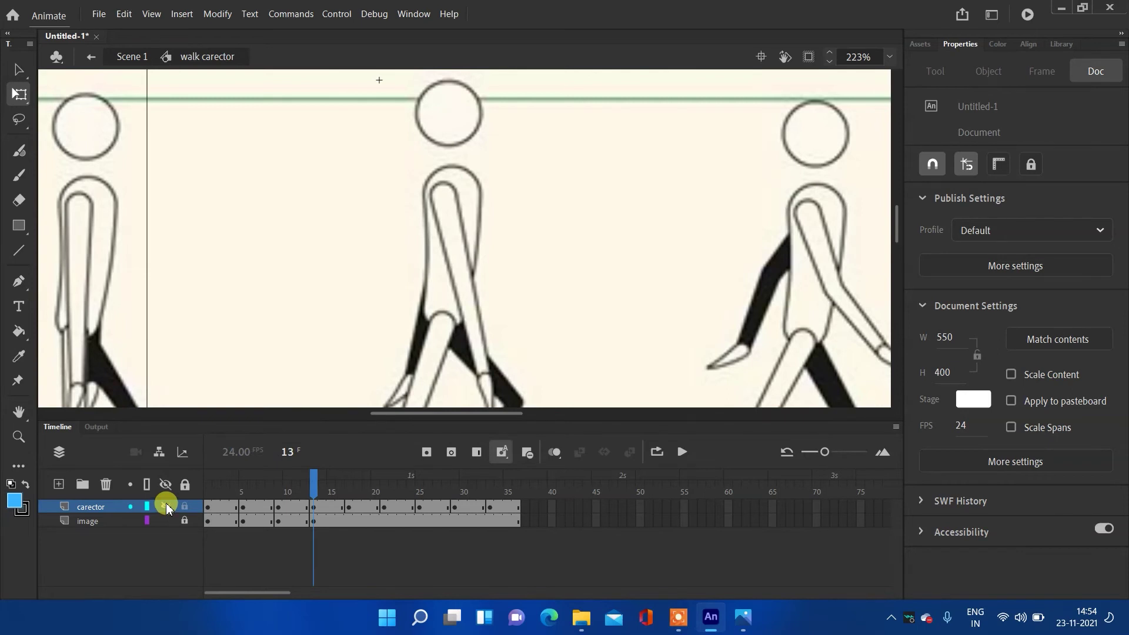
pyautogui.click(166, 506)
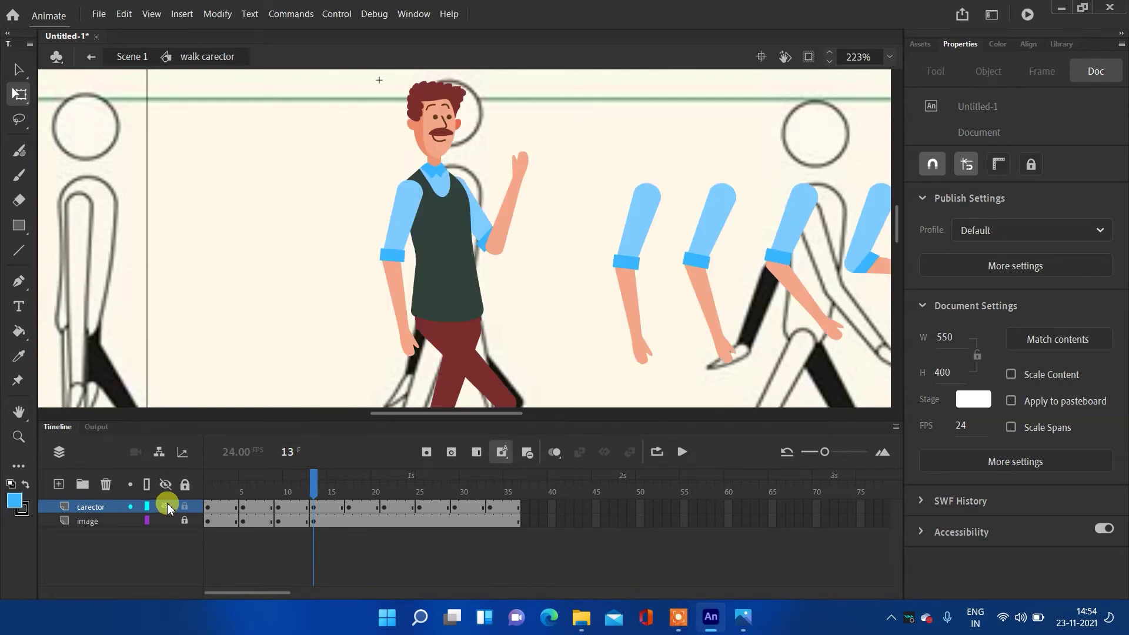
pyautogui.click(165, 506)
pyautogui.click(165, 506)
pyautogui.click(166, 506)
pyautogui.click(166, 506)
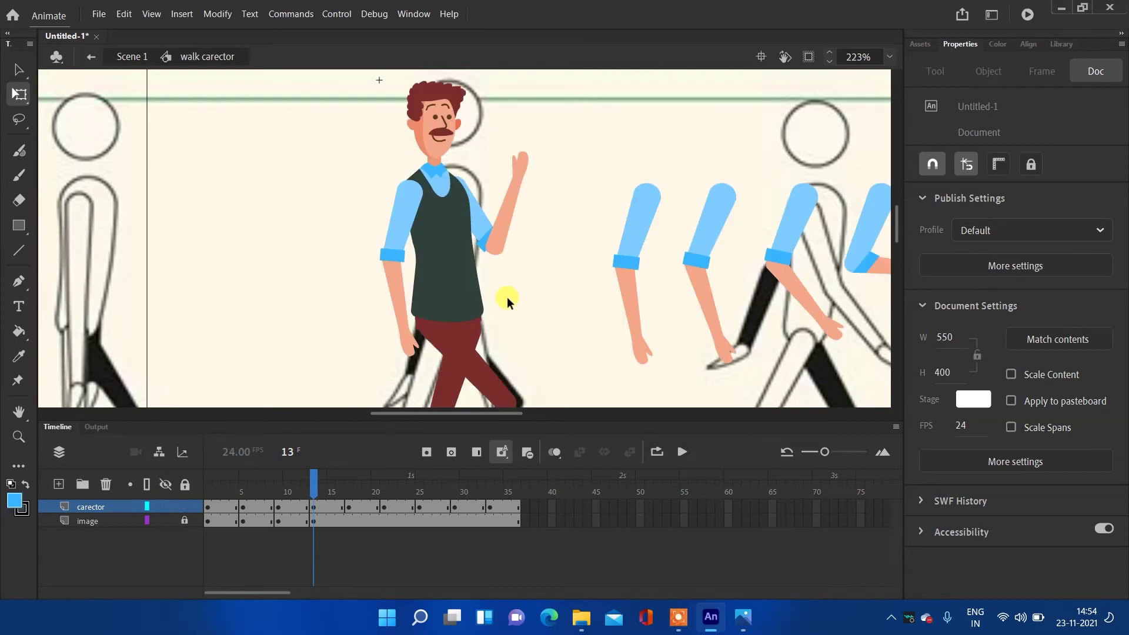
# - Rotate the character's near arm forward about its shoulder so the hand reaches across the front of the hips
pyautogui.scroll(-3, 514, 285)
pyautogui.scroll(2, 529, 348)
pyautogui.moveTo(539, 374); pyautogui.dragTo(553, 287)
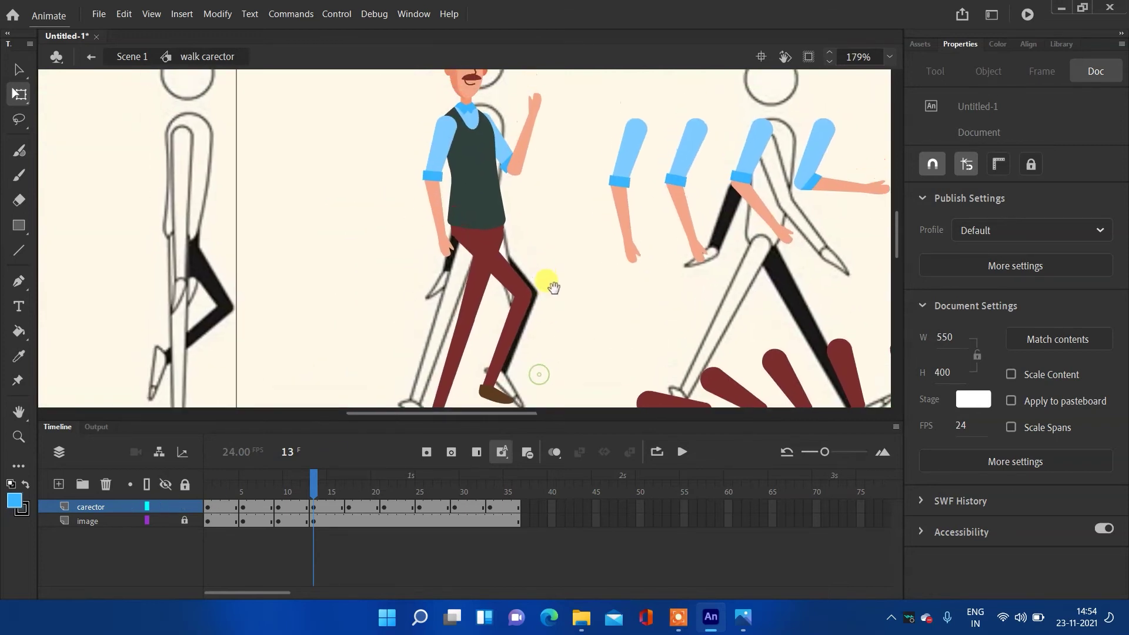
pyautogui.click(433, 176)
pyautogui.moveTo(440, 187); pyautogui.dragTo(439, 125)
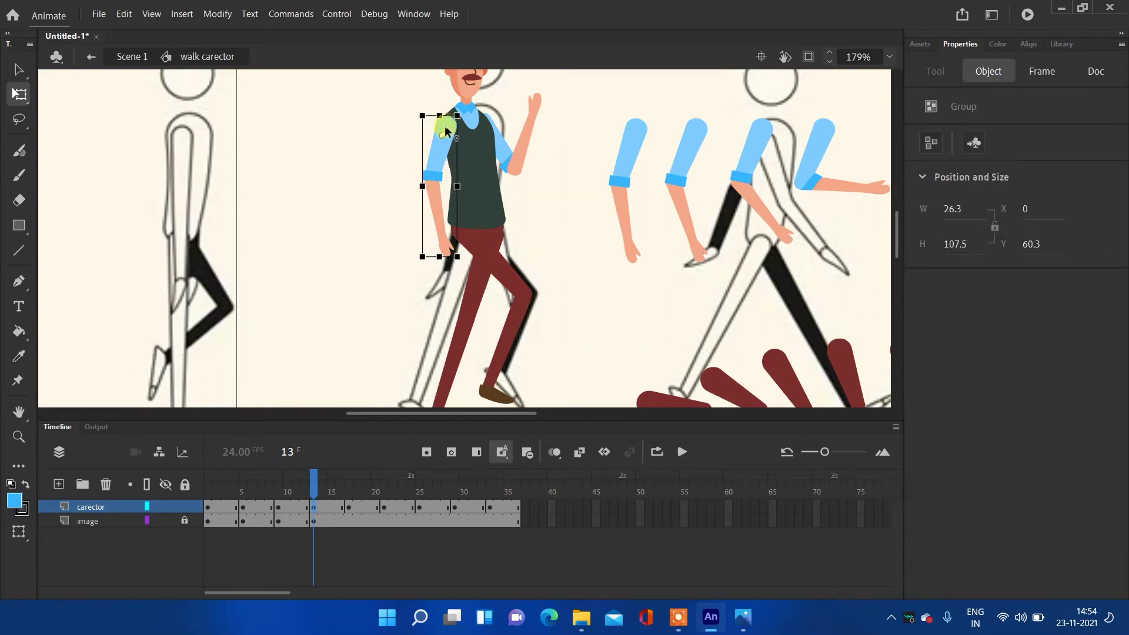
pyautogui.moveTo(466, 261); pyautogui.dragTo(534, 271)
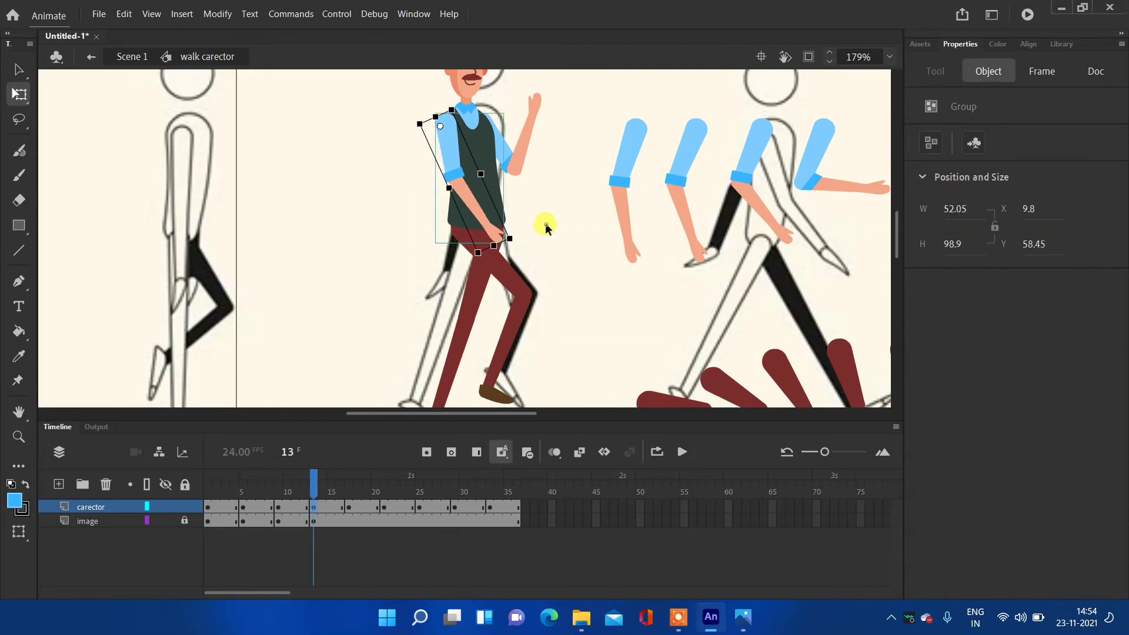
# - Break apart the raised far arm, rotate its forearm and hand to point down and forward, and rejoin them at the elbow
pyautogui.click(533, 148)
pyautogui.click(520, 158)
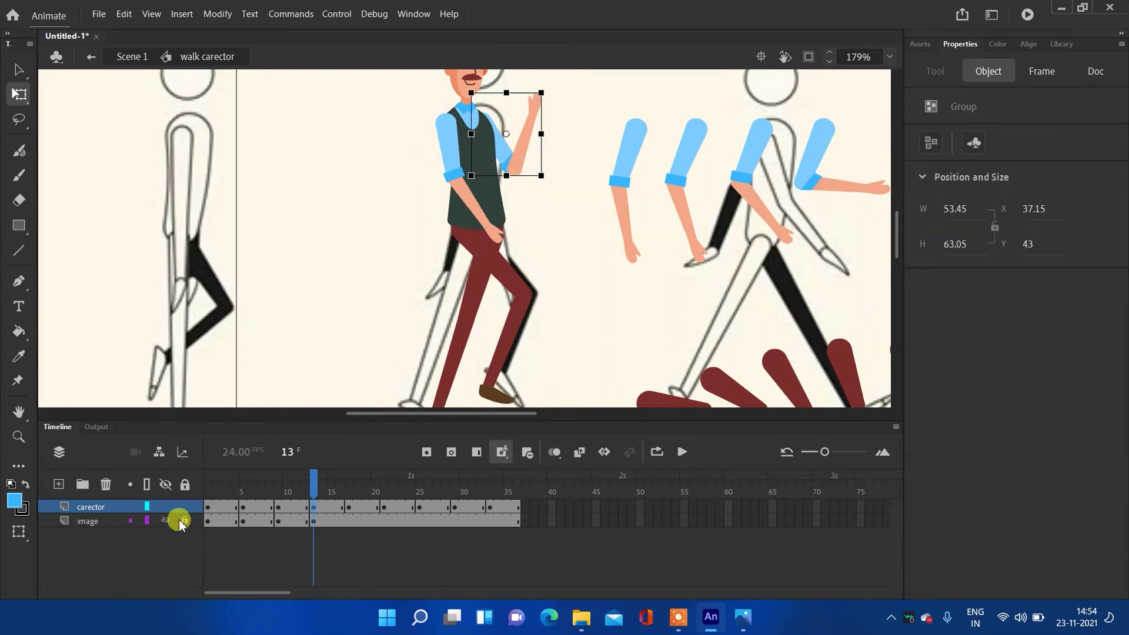
pyautogui.click(166, 506)
pyautogui.click(165, 507)
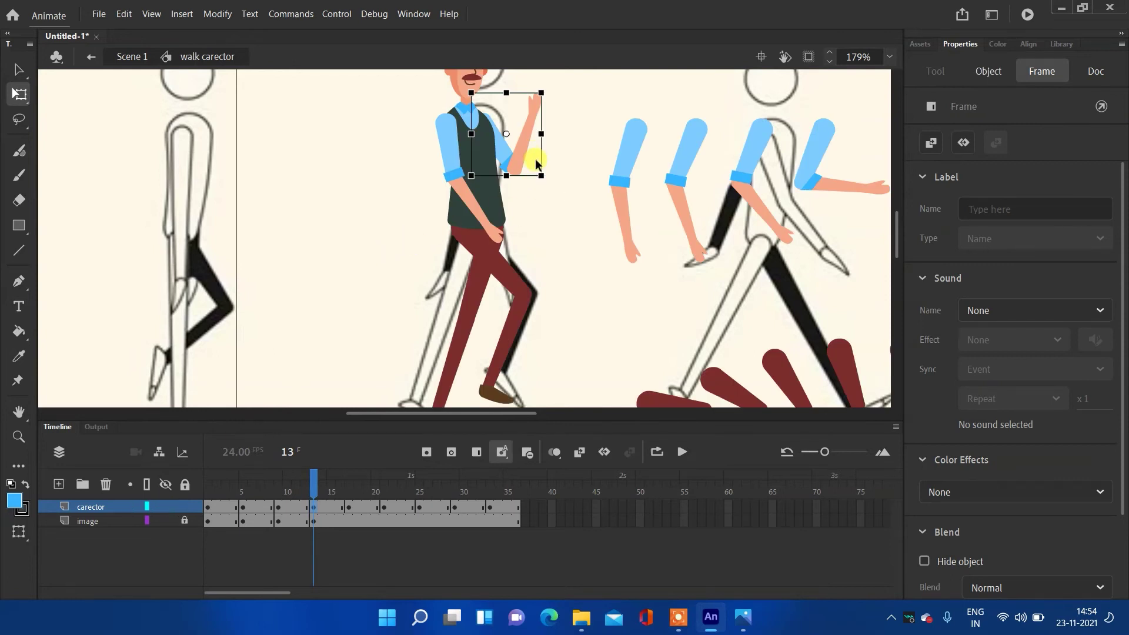
pyautogui.click(527, 146)
pyautogui.click(516, 160)
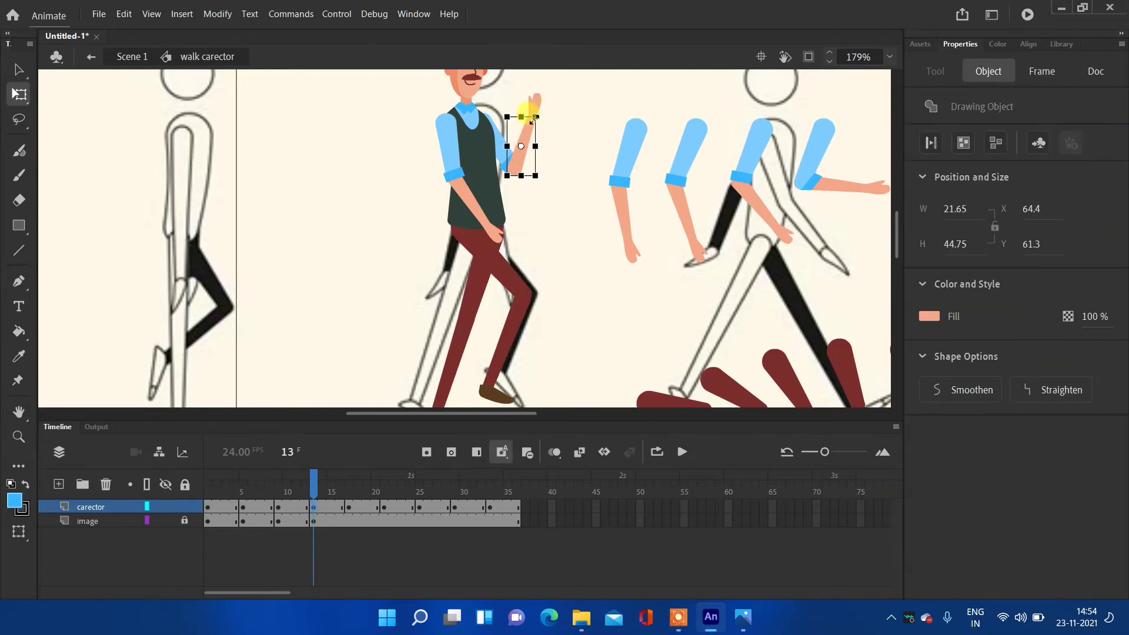
pyautogui.moveTo(527, 136); pyautogui.dragTo(526, 134)
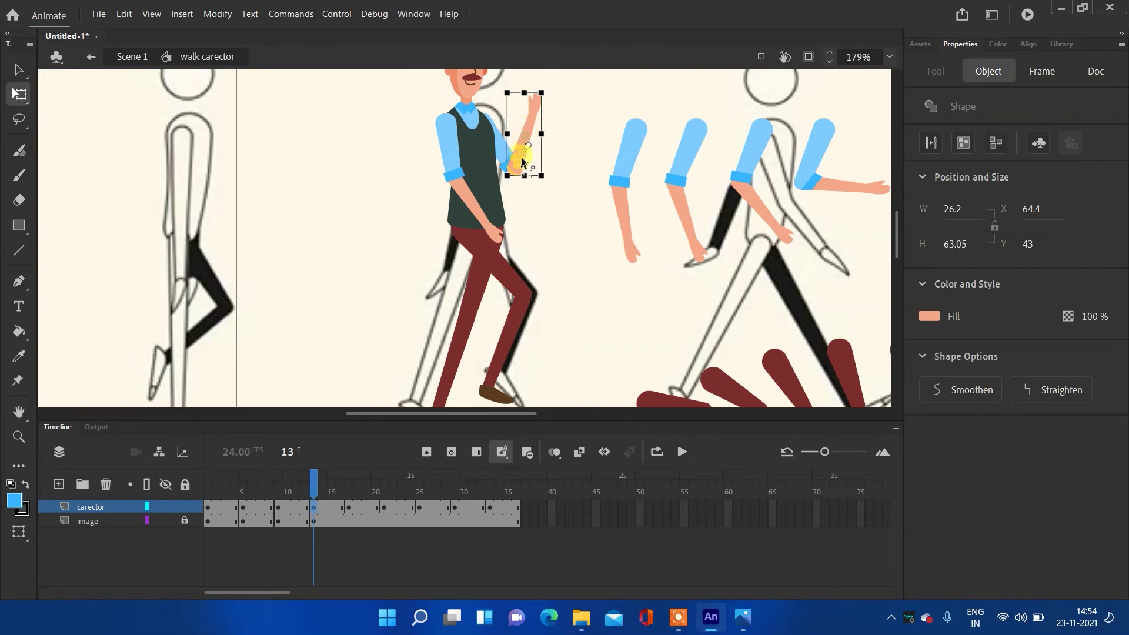
pyautogui.moveTo(544, 88); pyautogui.dragTo(590, 232)
pyautogui.moveTo(541, 182); pyautogui.dragTo(499, 186)
pyautogui.scroll(5, 538, 171)
pyautogui.click(597, 114)
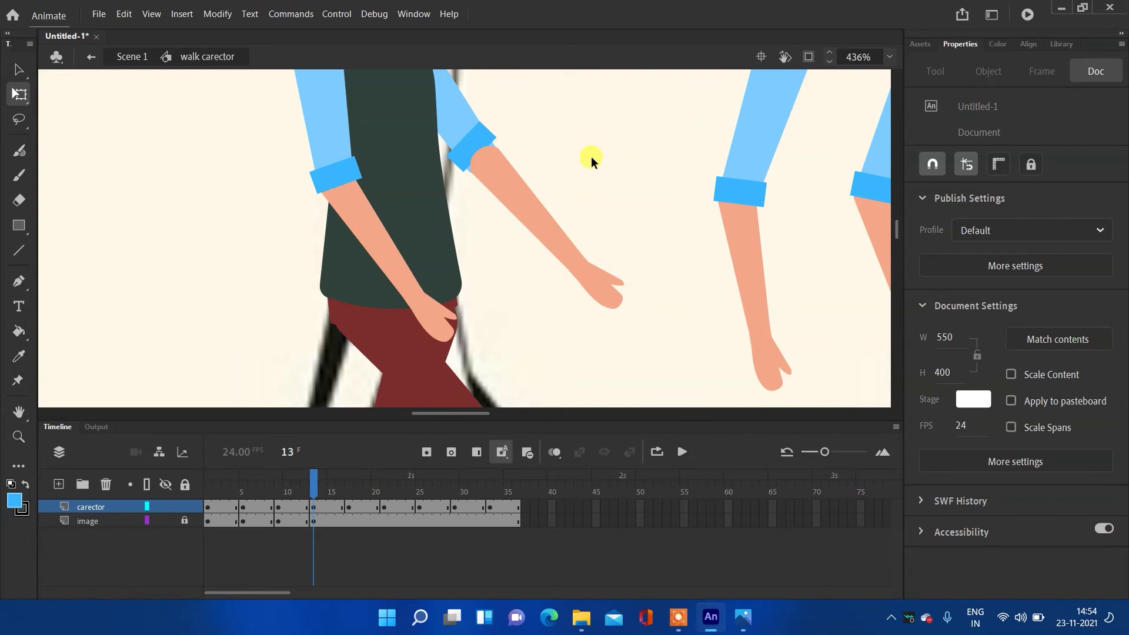
# - Move the far arm's pivot to the shoulder and rotate the whole arm backward behind the torso
pyautogui.scroll(-4, 481, 165)
pyautogui.click(547, 156)
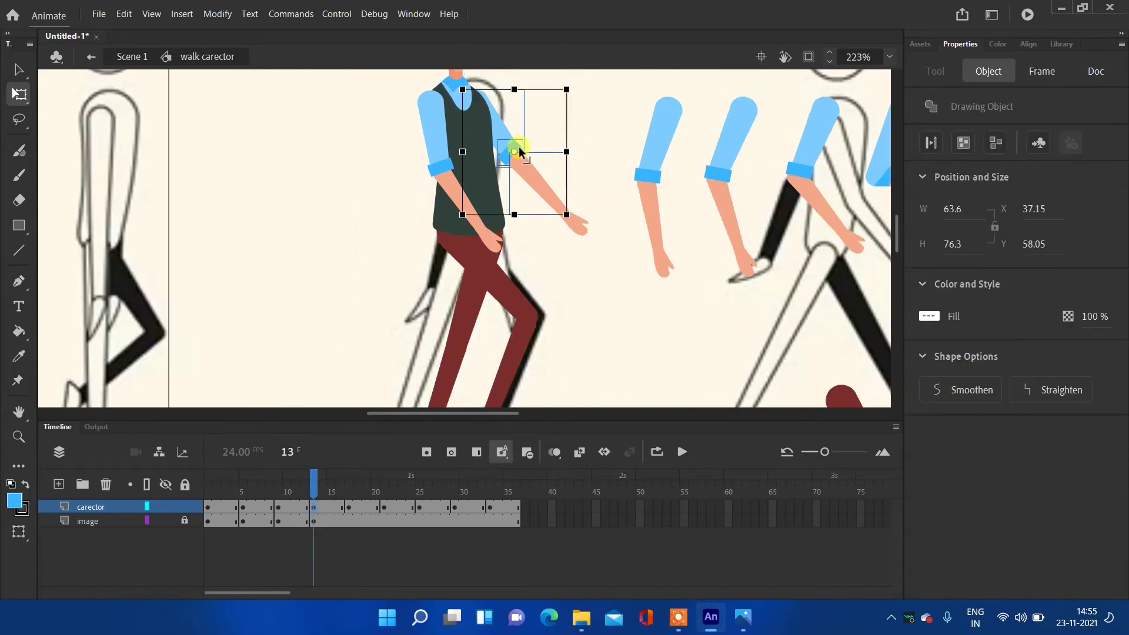
pyautogui.moveTo(503, 141); pyautogui.dragTo(475, 94)
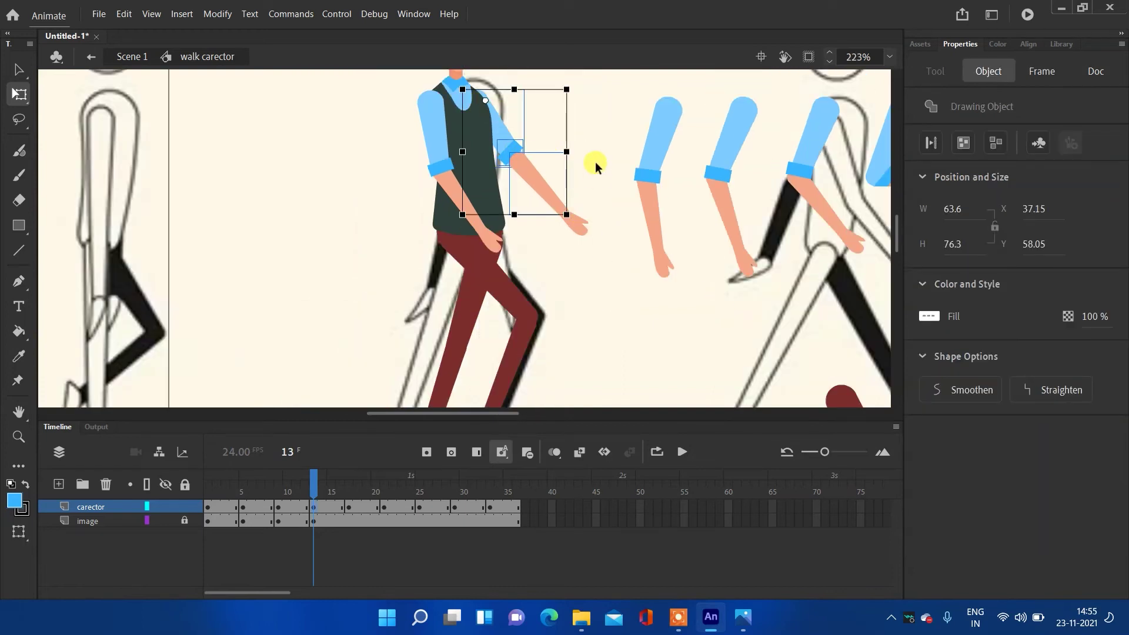
pyautogui.moveTo(569, 219); pyautogui.dragTo(517, 234)
pyautogui.moveTo(523, 160); pyautogui.dragTo(484, 99)
pyautogui.moveTo(598, 235); pyautogui.dragTo(422, 301)
# - Nudge the far arm down in small increments to align it with the shoulder
pyautogui.press('Down')
pyautogui.press('Down')
pyautogui.press('Down')
pyautogui.press('Down')
pyautogui.press('Down')
pyautogui.press('Down')
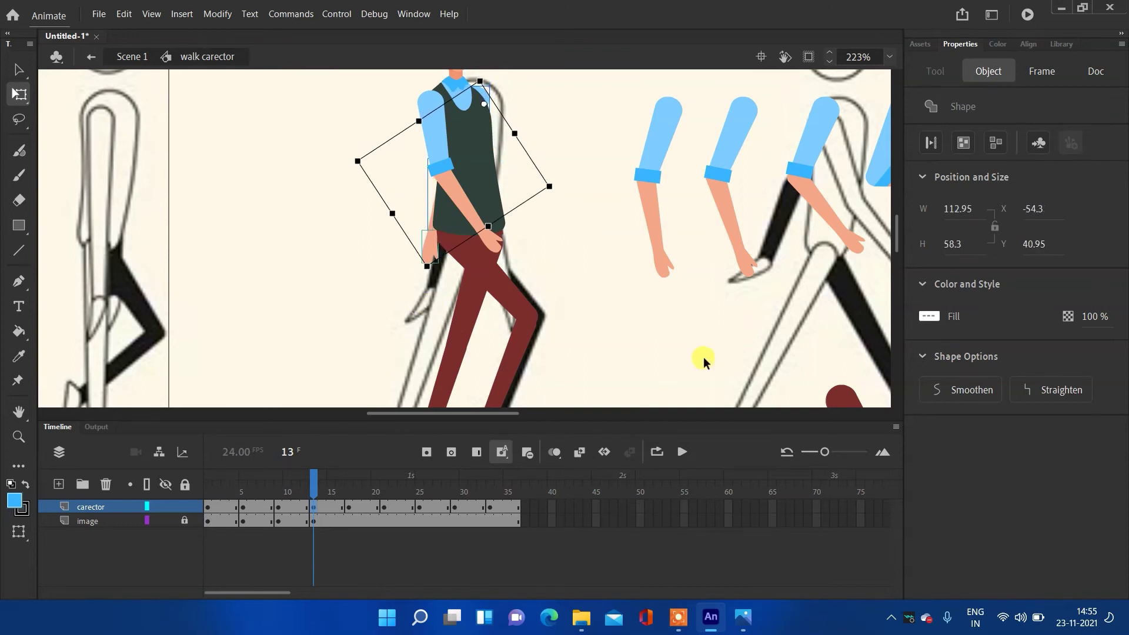
pyautogui.press('Down')
pyautogui.press('Down')
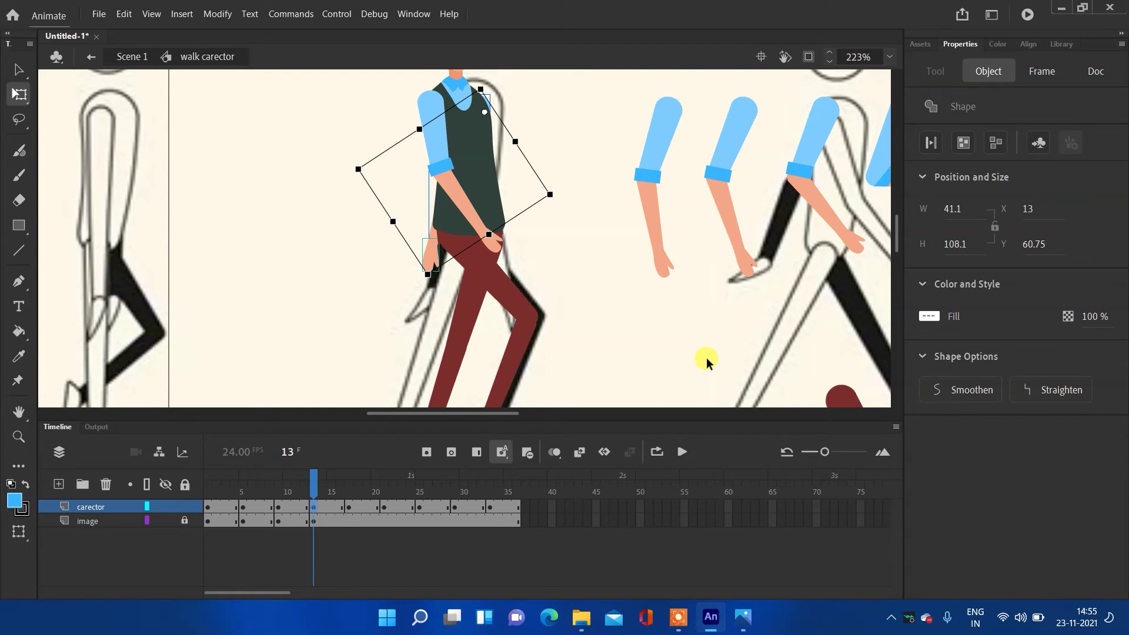
pyautogui.click(776, 286)
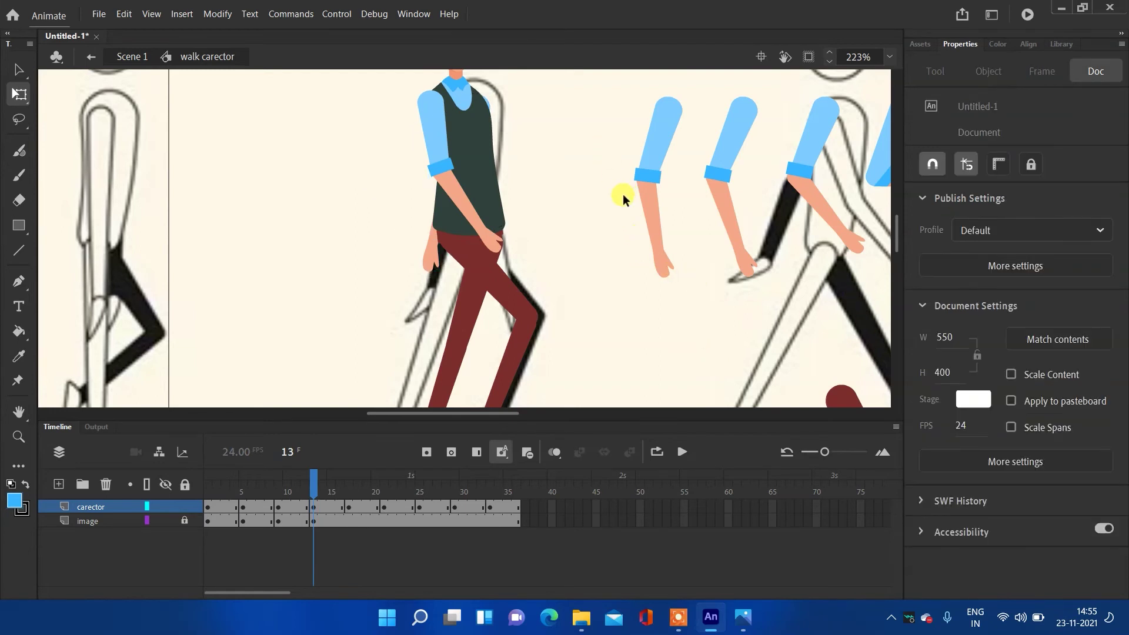
# - Add a keyframe at frame 17 of the image layer and unlock that layer
pyautogui.scroll(-4, 623, 194)
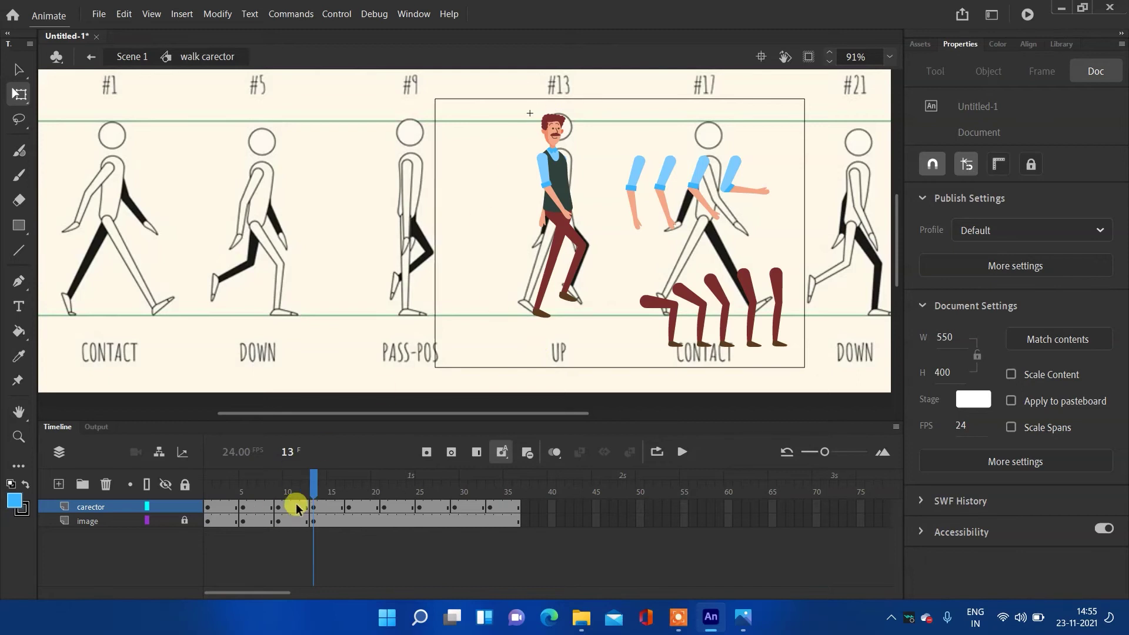
pyautogui.click(348, 516)
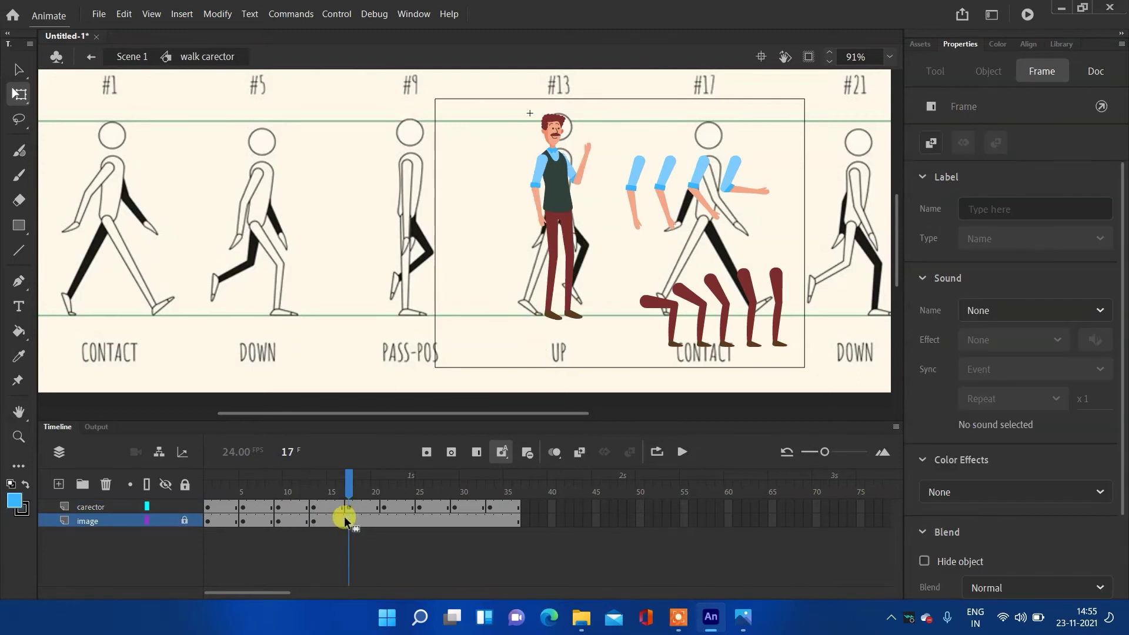
pyautogui.scroll(-2, 573, 201)
pyautogui.scroll(2, 573, 201)
pyautogui.scroll(-2, 573, 201)
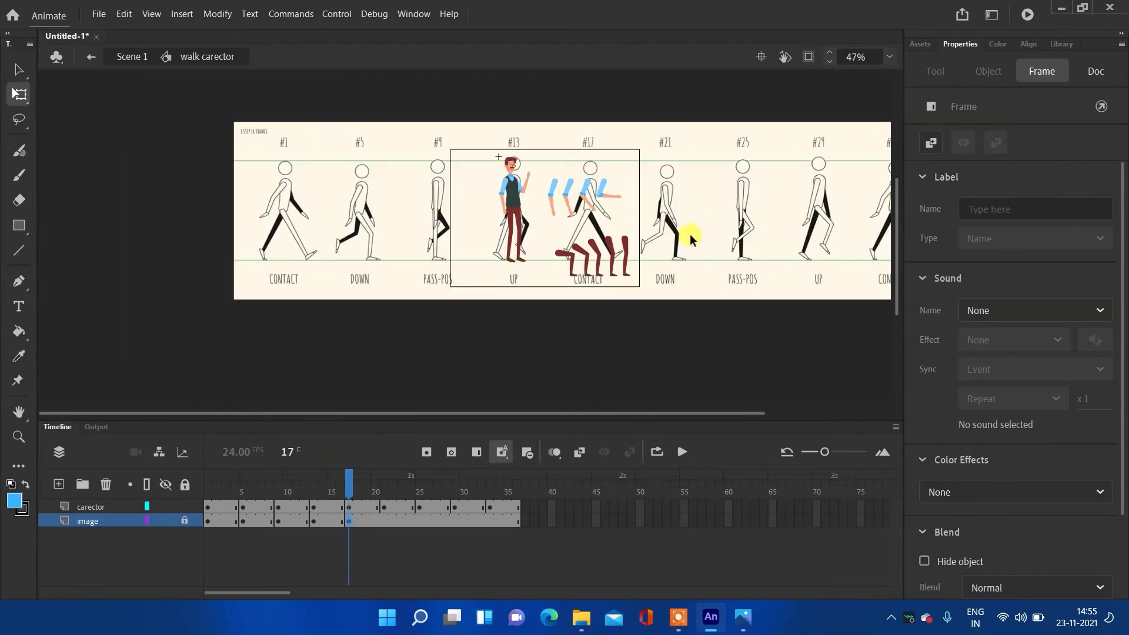
pyautogui.scroll(2, 389, 210)
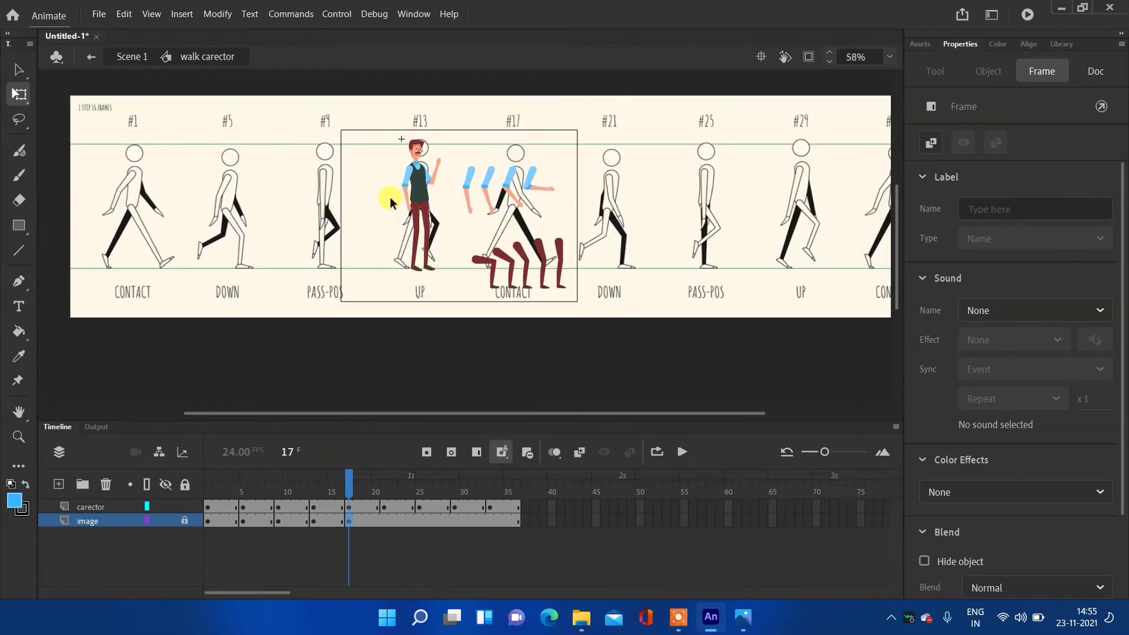
pyautogui.scroll(-1, 405, 202)
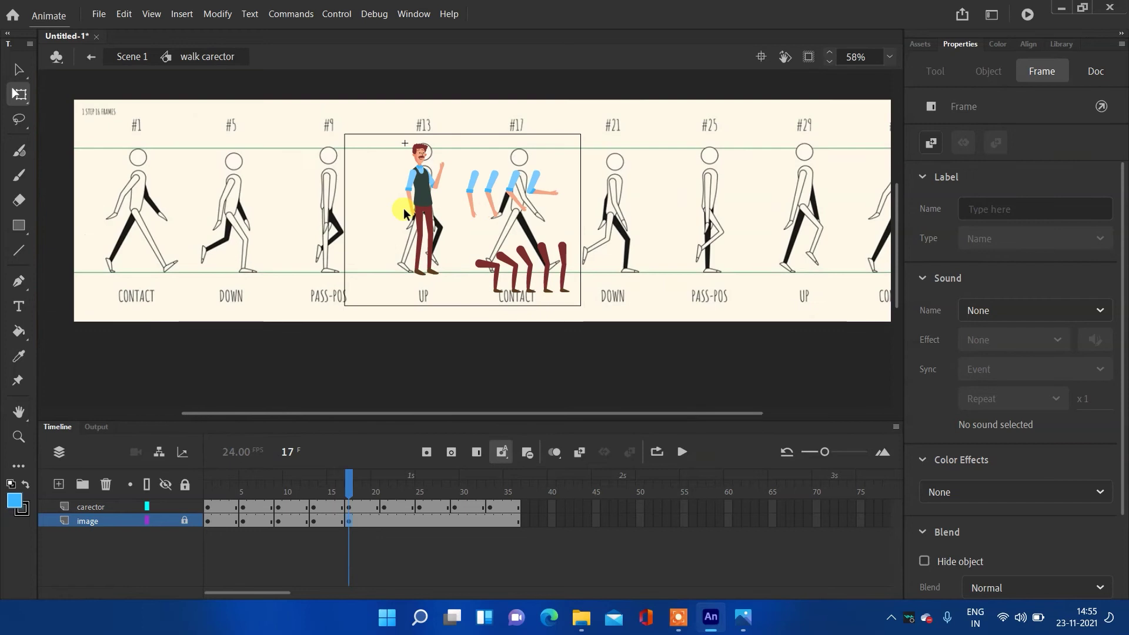
pyautogui.scroll(3, 404, 206)
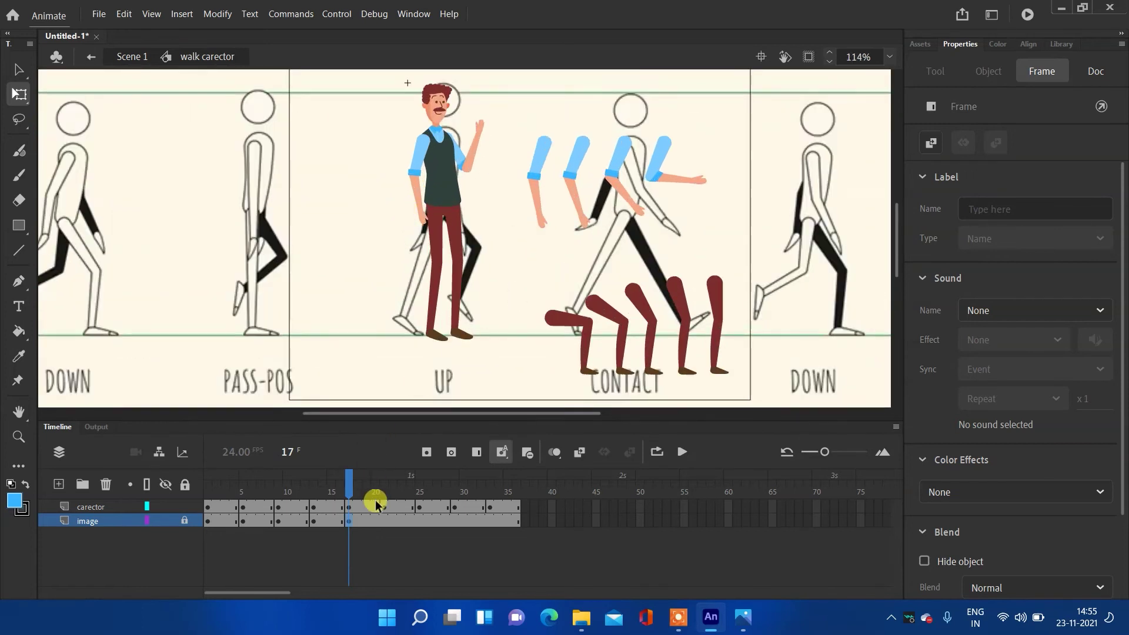
pyautogui.click(383, 348)
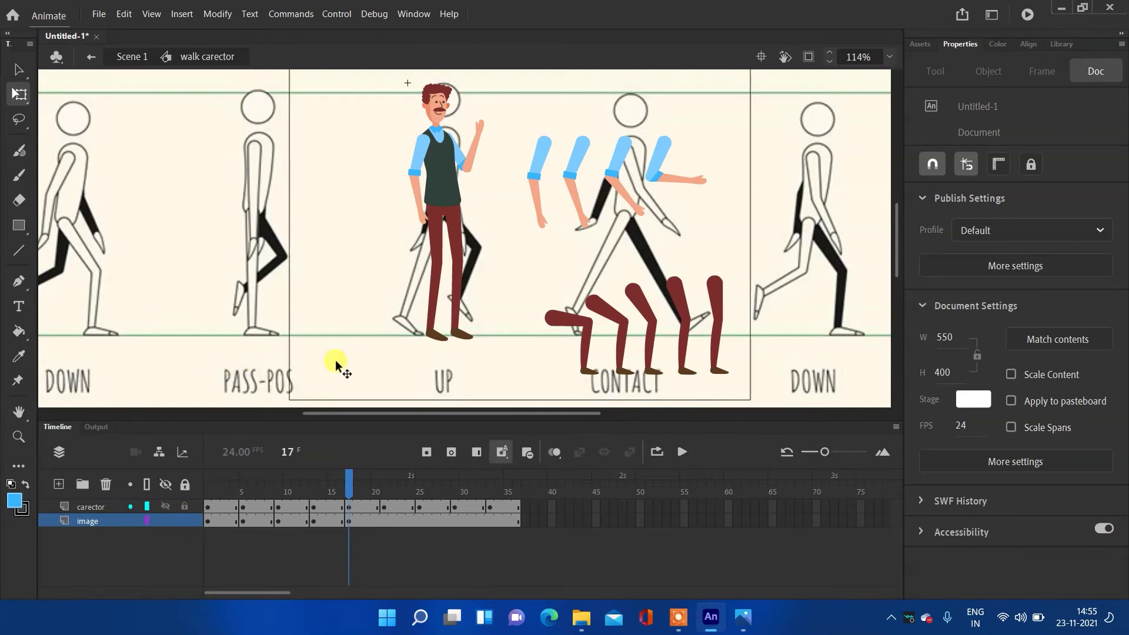
pyautogui.scroll(-3, 433, 285)
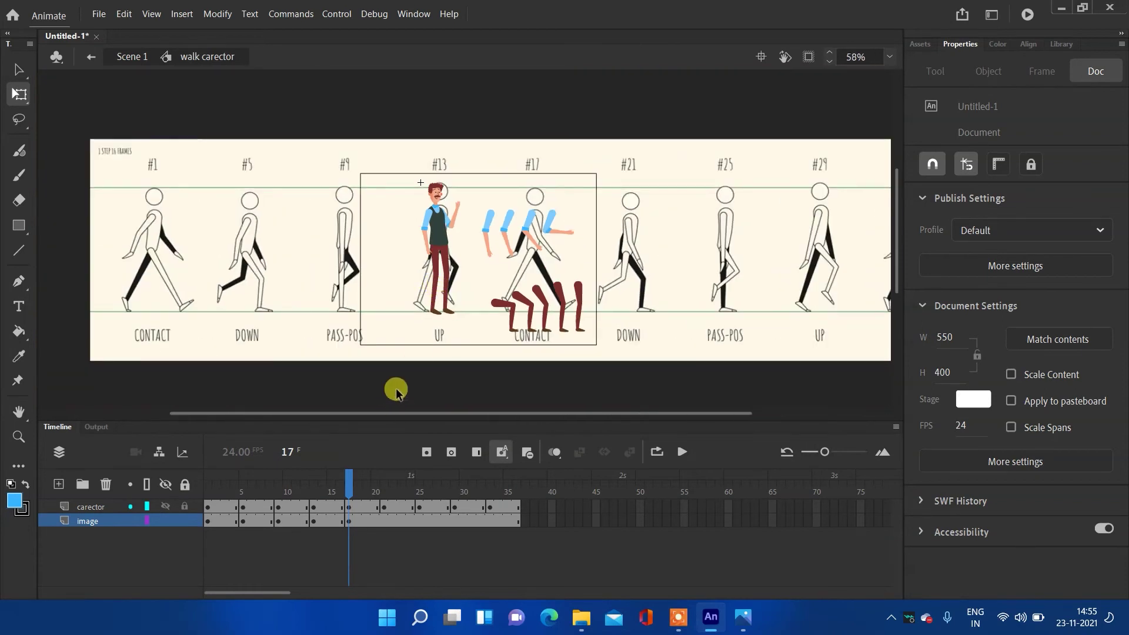
# - Copy the posed frames 1 to 16 of the carector layer
pyautogui.moveTo(209, 507)
pyautogui.mouseDown()
pyautogui.moveTo(379, 504)
pyautogui.moveTo(242, 504)
pyautogui.moveTo(368, 509)
pyautogui.moveTo(252, 506)
pyautogui.moveTo(212, 520)
pyautogui.moveTo(208, 509)
pyautogui.moveTo(379, 506)
pyautogui.moveTo(333, 509)
pyautogui.moveTo(344, 513)
pyautogui.mouseUp()
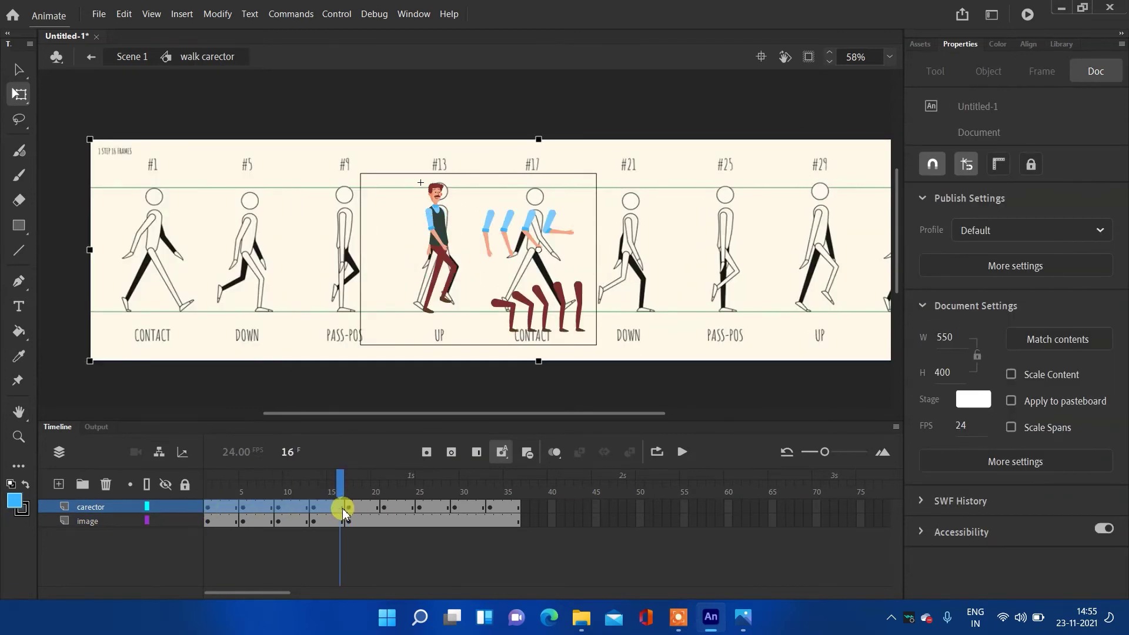
pyautogui.click(344, 513)
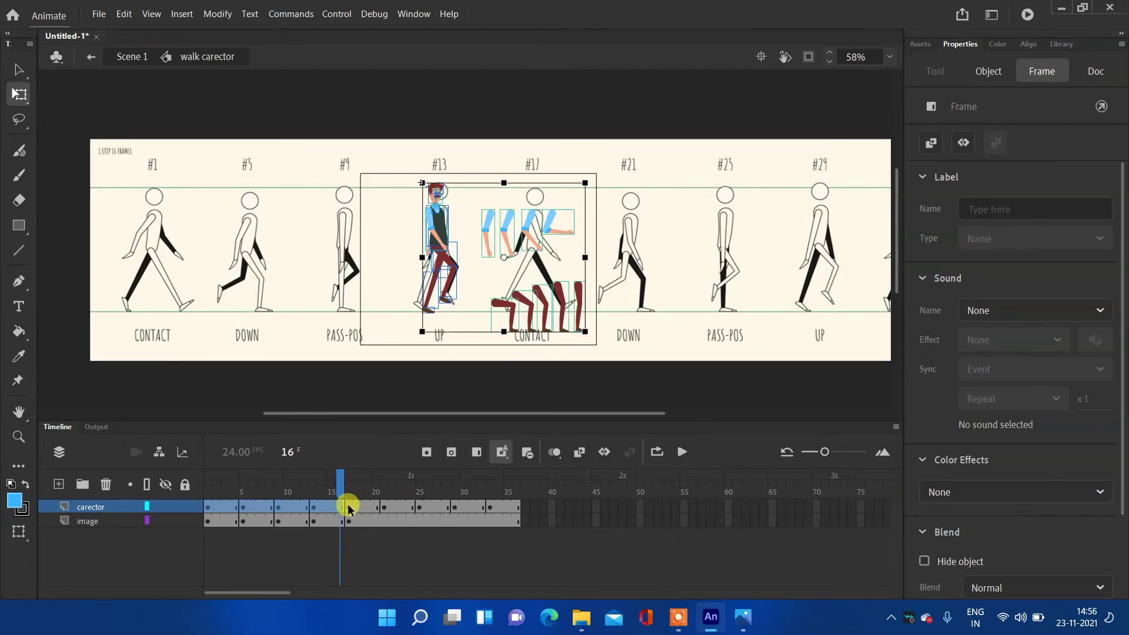
pyautogui.moveTo(341, 483); pyautogui.dragTo(516, 486)
pyautogui.moveTo(521, 418); pyautogui.dragTo(431, 411)
pyautogui.moveTo(212, 509); pyautogui.dragTo(340, 503)
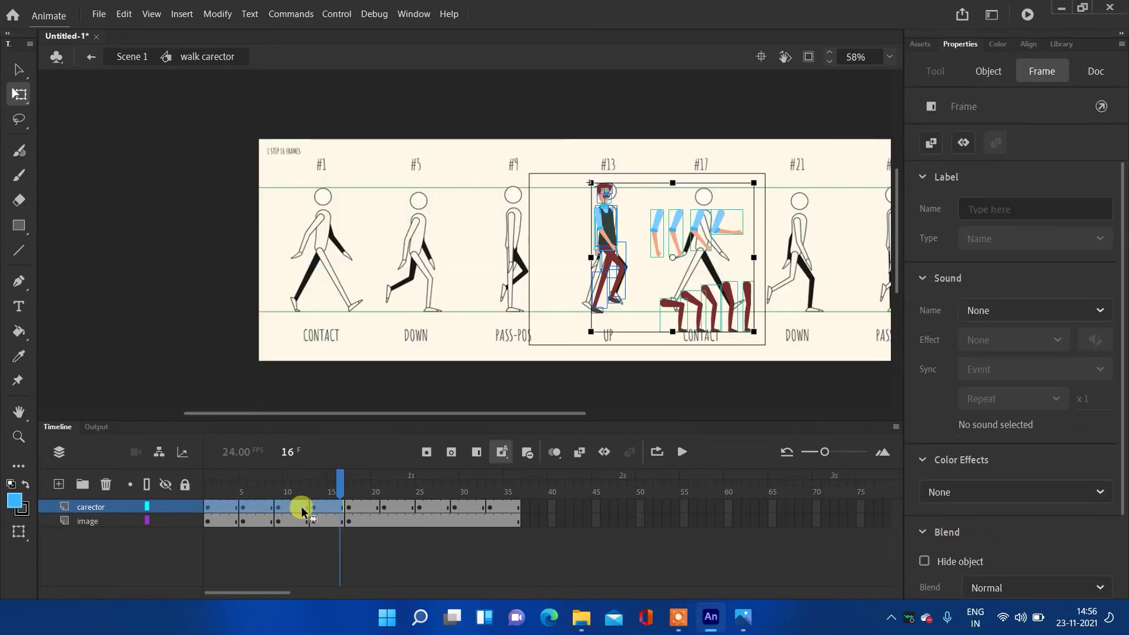
pyautogui.rightClick(301, 506)
pyautogui.click(352, 296)
pyautogui.click(378, 582)
# - Paste the copied frames over frames 17 to 32 of the carector layer and check the pasted poses
pyautogui.moveTo(348, 508); pyautogui.dragTo(486, 513)
pyautogui.rightClick(411, 509)
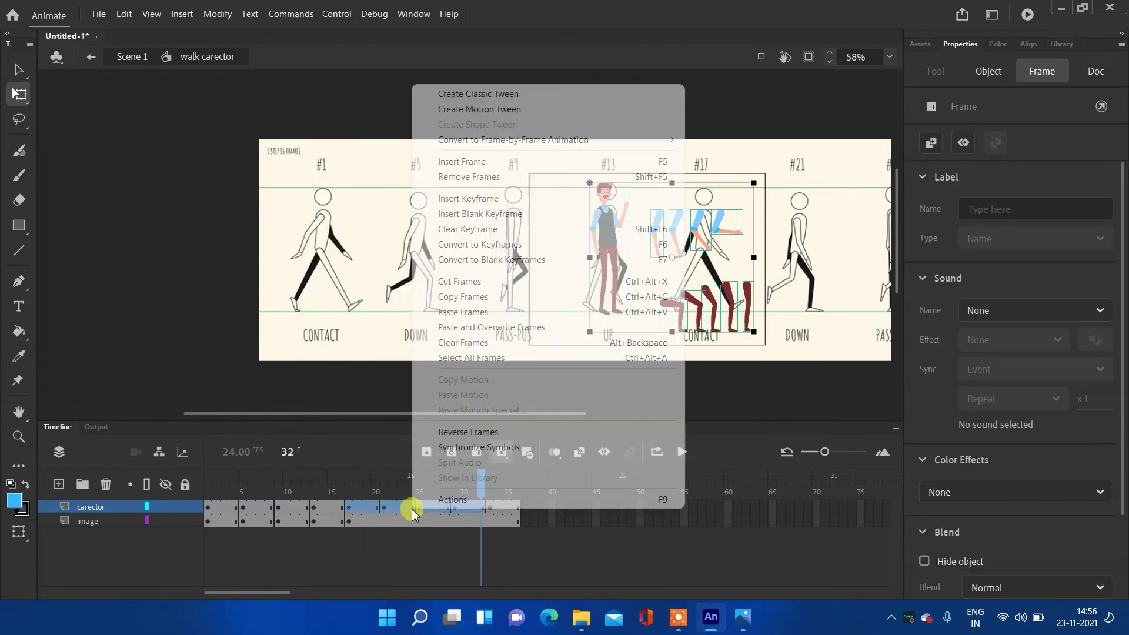
pyautogui.click(481, 327)
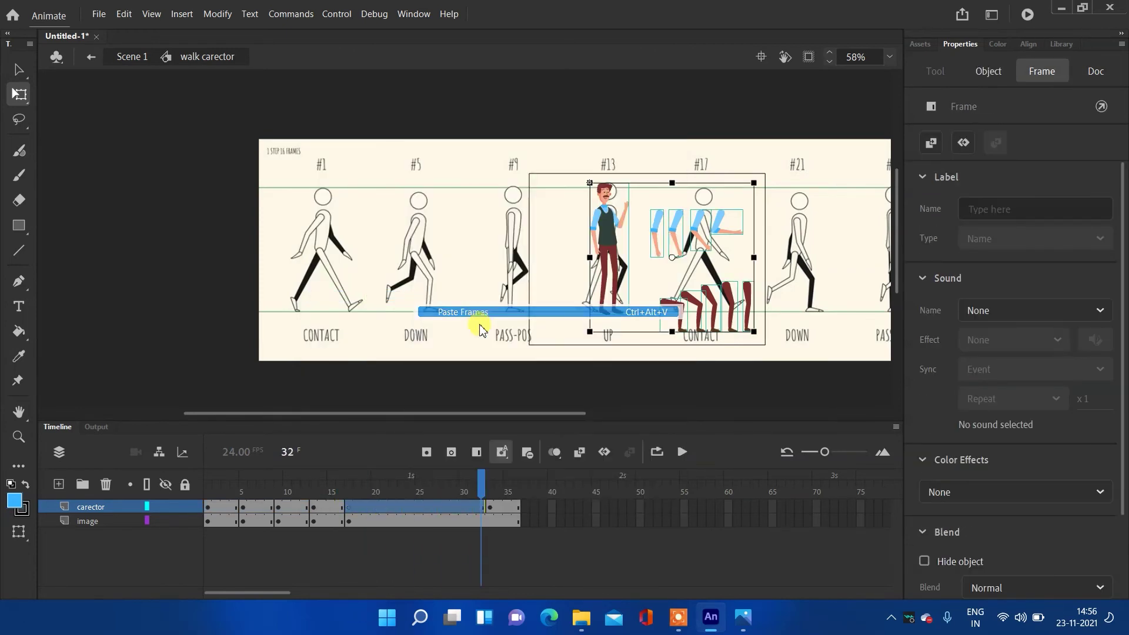
pyautogui.click(386, 537)
pyautogui.moveTo(468, 486); pyautogui.dragTo(419, 503)
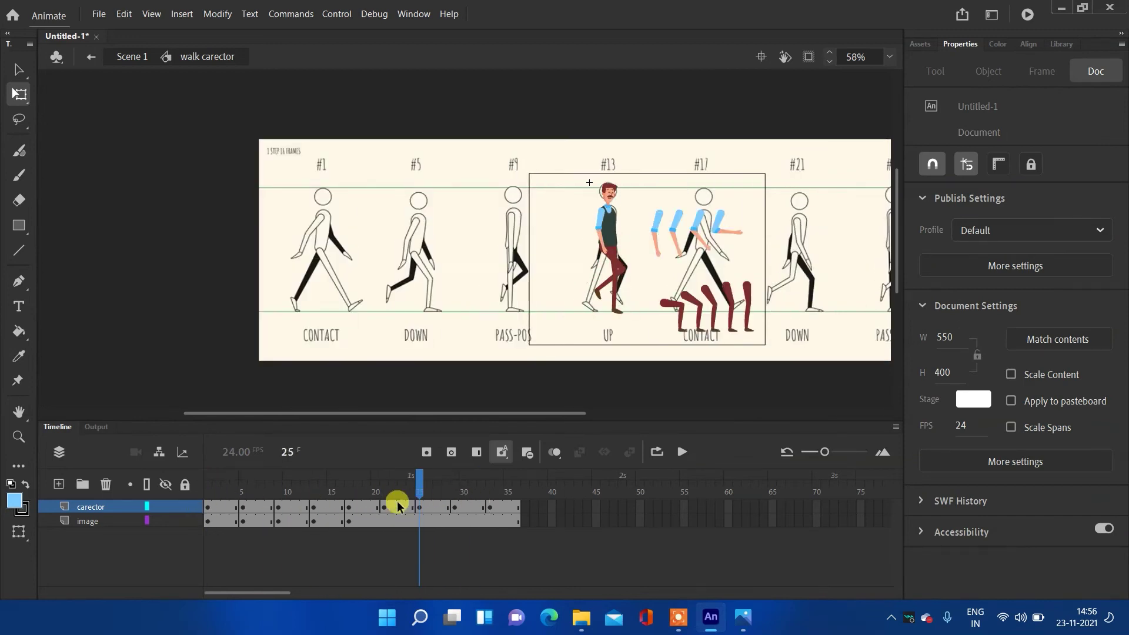
pyautogui.click(349, 507)
pyautogui.click(472, 503)
# - Remove all frames from frame 33 onward on both layers and return to frame 1
pyautogui.click(536, 511)
pyautogui.moveTo(545, 521); pyautogui.dragTo(494, 523)
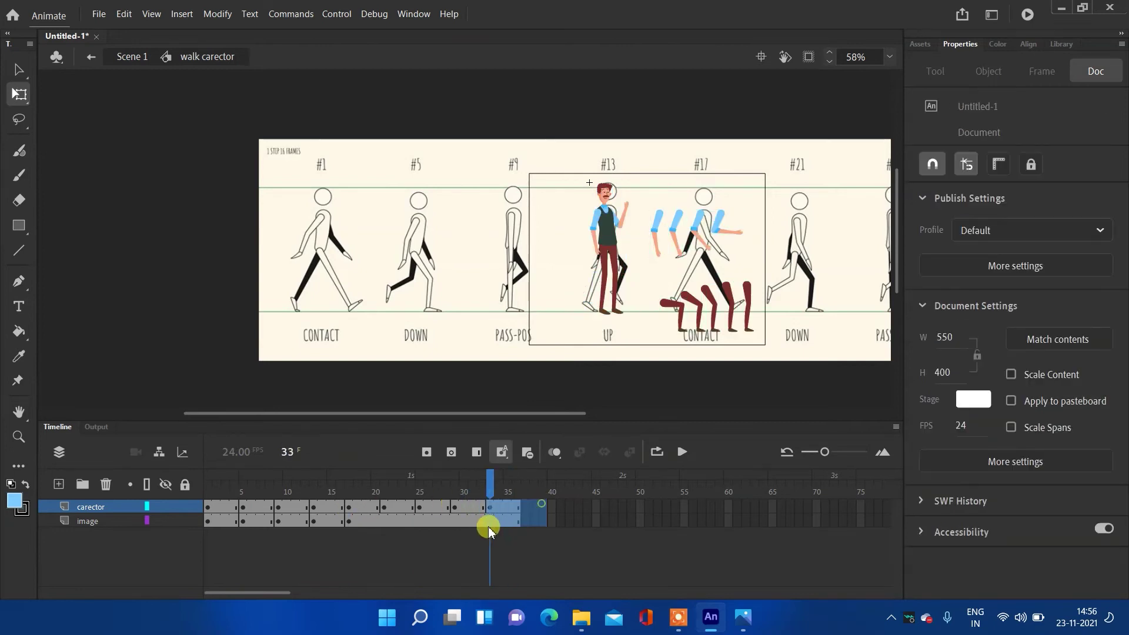
pyautogui.rightClick(494, 521)
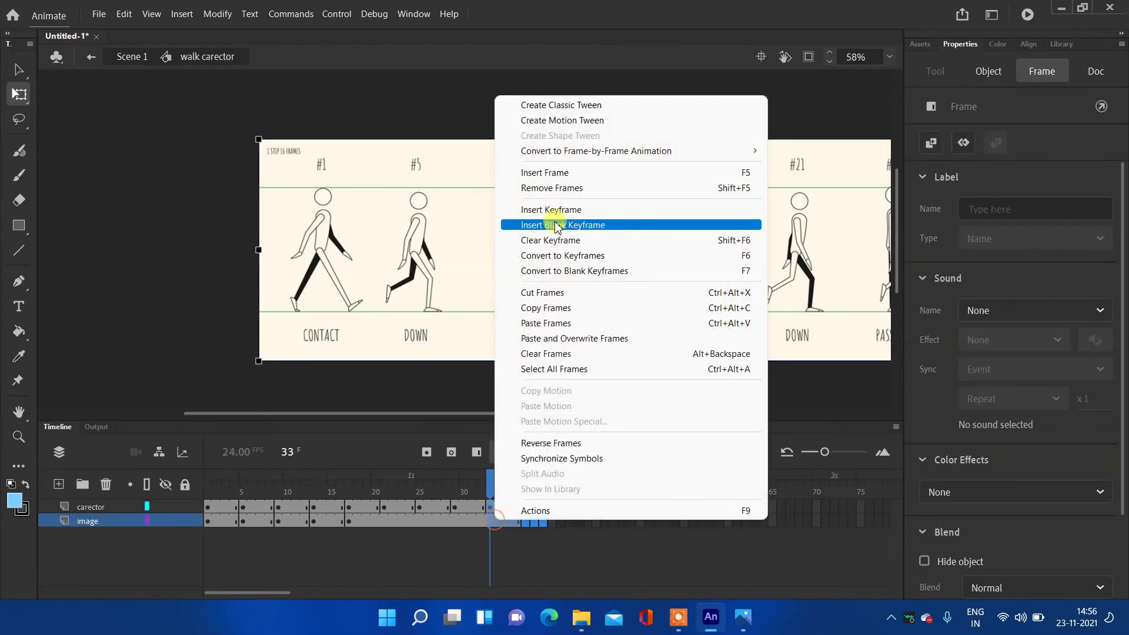
pyautogui.click(573, 187)
pyautogui.moveTo(483, 496); pyautogui.dragTo(200, 488)
# - On frame 1, select the rear leg's thigh, shin and shoe, set their pivot at the hip, and rotate the leg forward
pyautogui.scroll(2, 656, 296)
pyautogui.scroll(3, 647, 297)
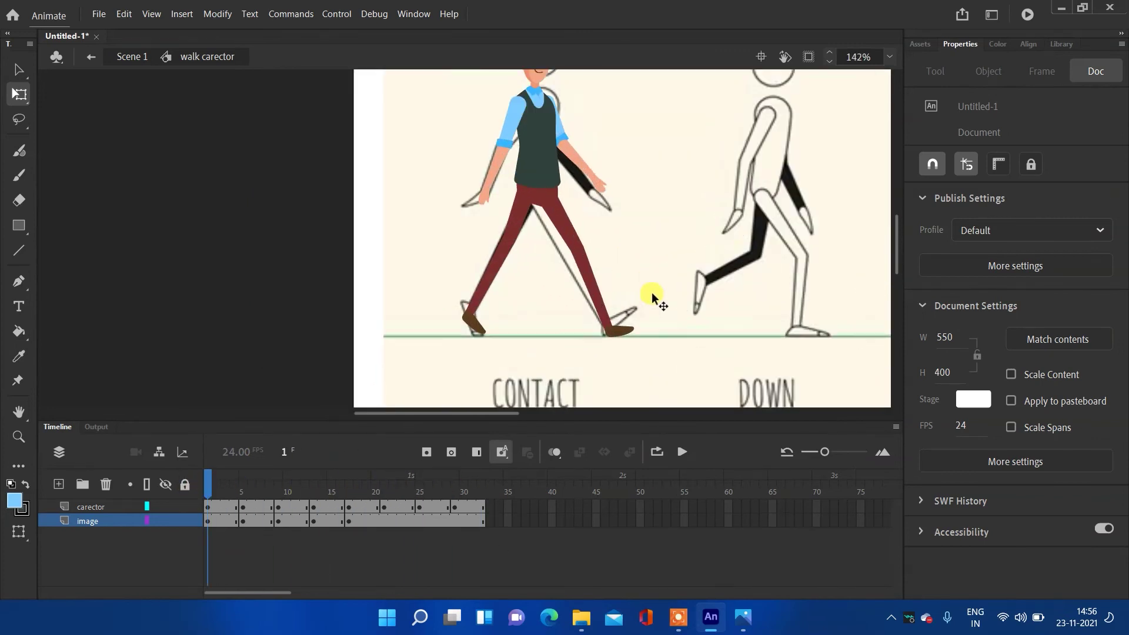
pyautogui.moveTo(642, 245); pyautogui.dragTo(429, 235)
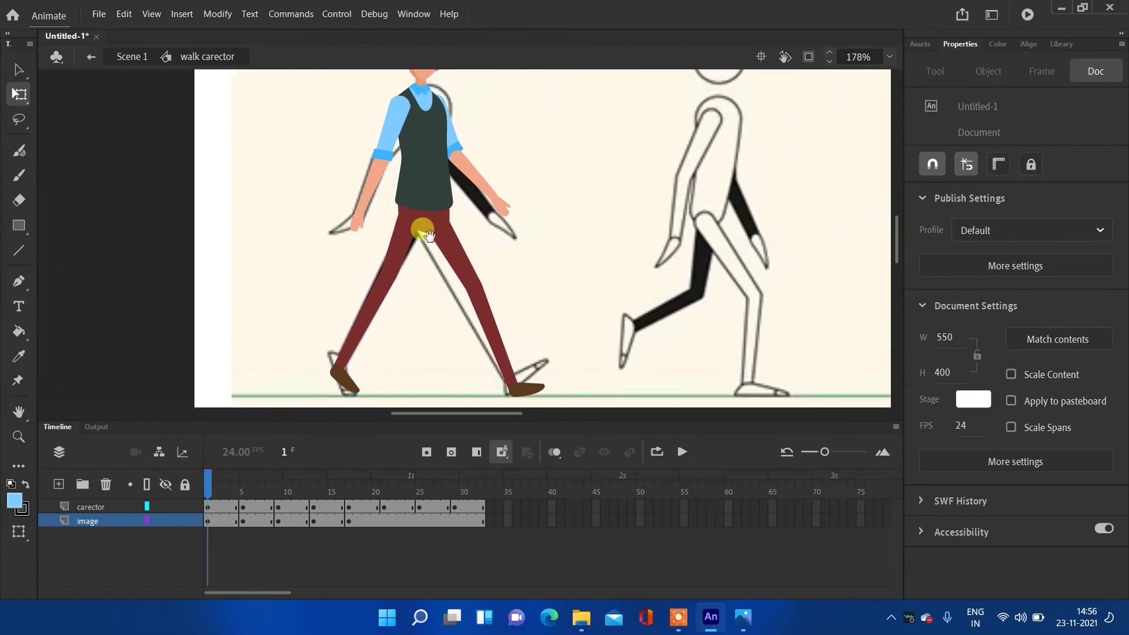
pyautogui.click(209, 507)
pyautogui.click(123, 311)
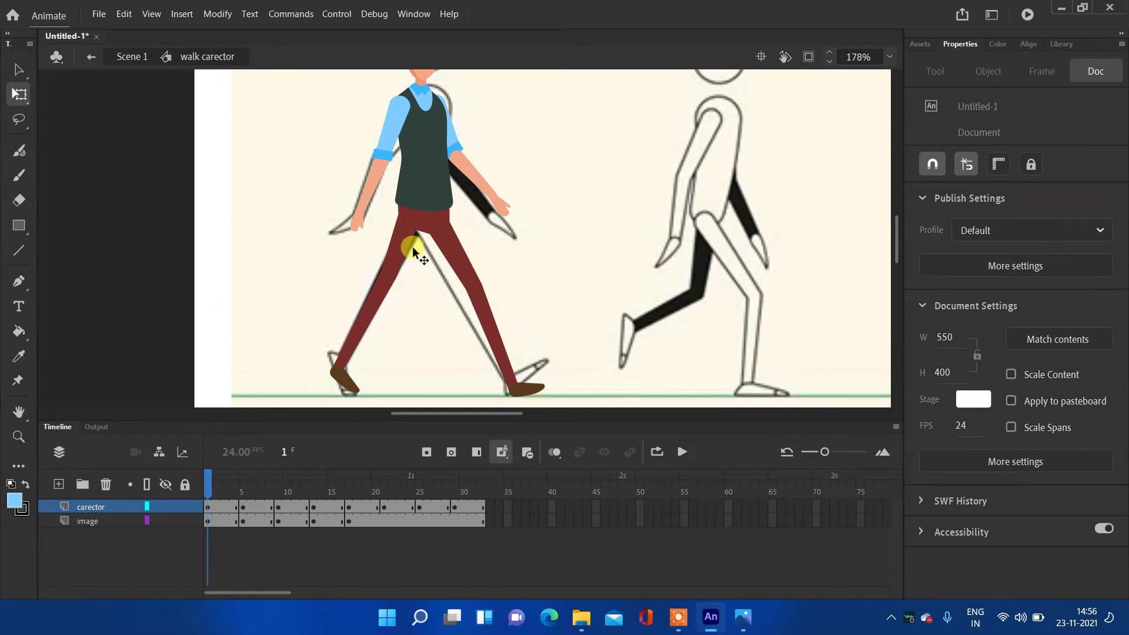
pyautogui.click(397, 251)
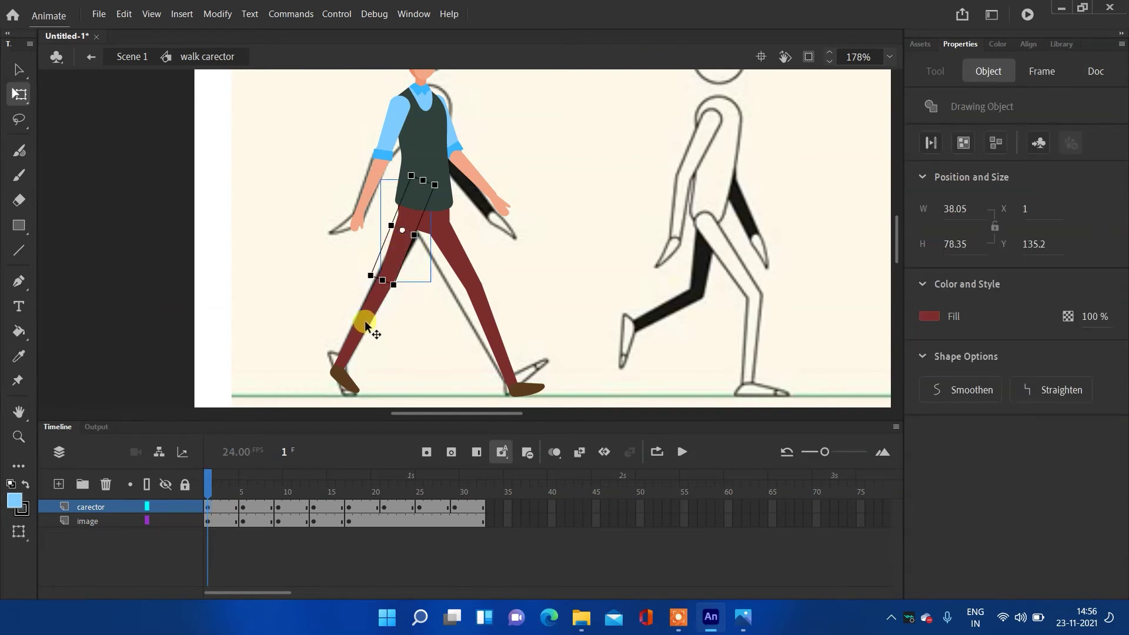
pyautogui.keyDown('shift'); pyautogui.click(342, 378); pyautogui.keyUp('shift')
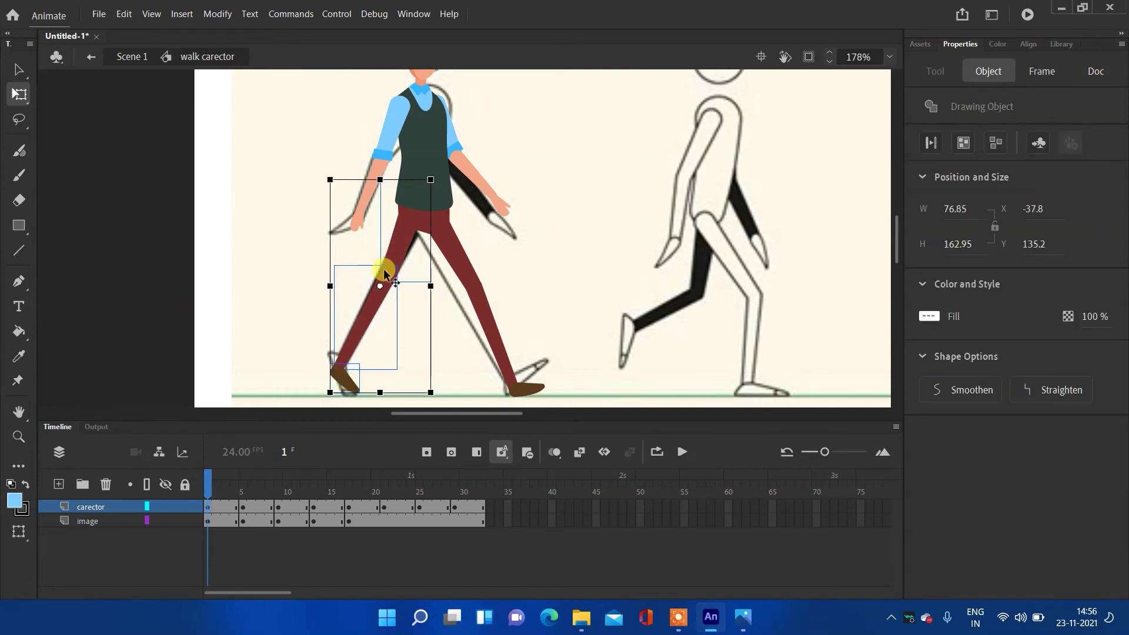
pyautogui.moveTo(381, 288); pyautogui.dragTo(413, 201)
pyautogui.moveTo(433, 396); pyautogui.dragTo(644, 368)
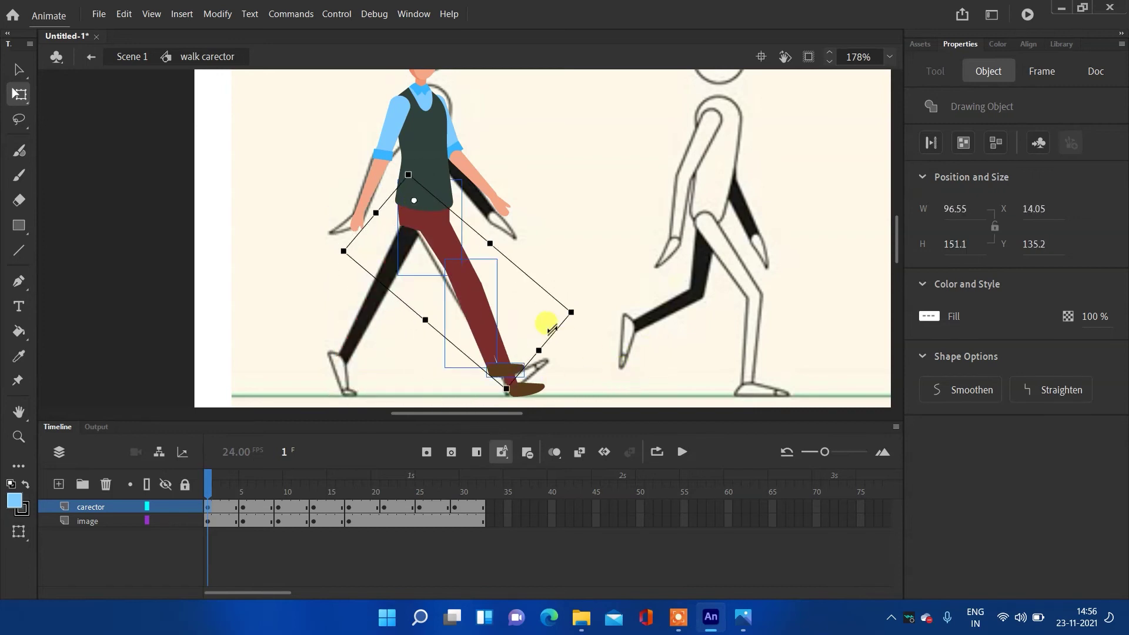
# - Undo the rear leg's forward move and rotation on frame 1
pyautogui.moveTo(463, 293); pyautogui.dragTo(485, 313)
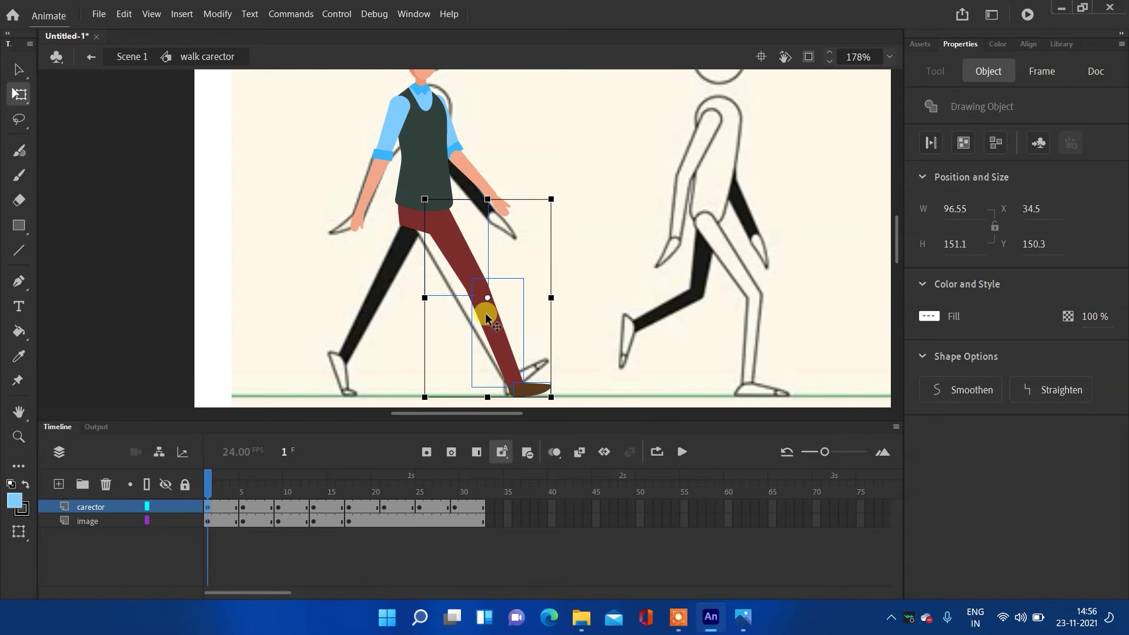
pyautogui.hotkey('ctrl', 'z')
pyautogui.hotkey('ctrl', 'z')
pyautogui.click(549, 277)
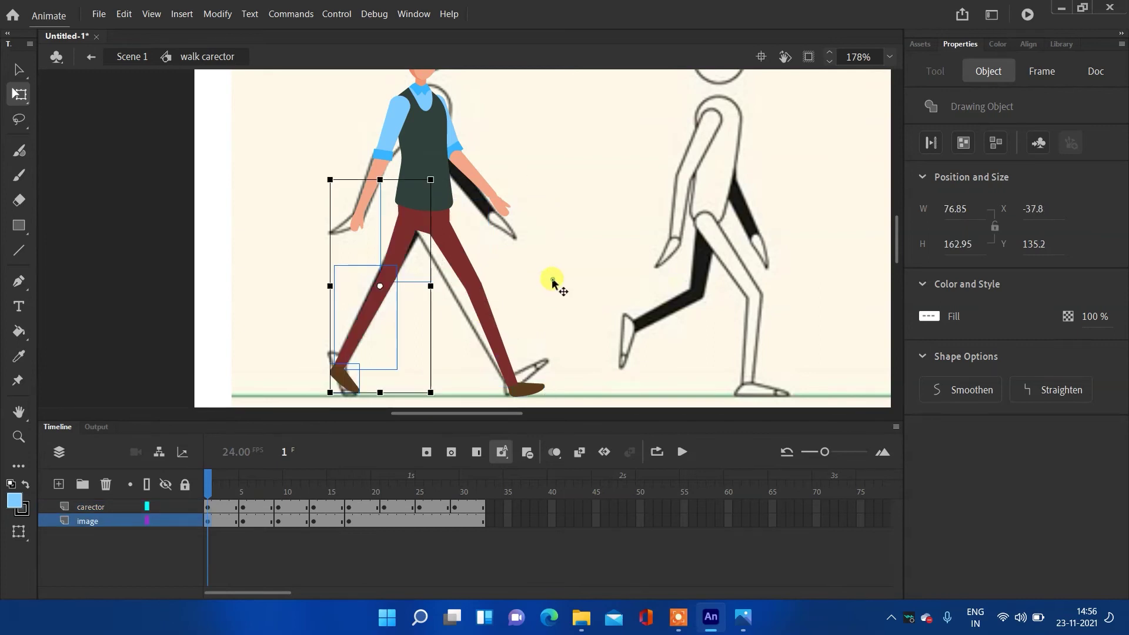
# - On frame 1, select the front leg's thigh, shin and shoe, set their pivot at the hip, and rotate the leg backward
pyautogui.click(457, 253)
pyautogui.click(501, 352)
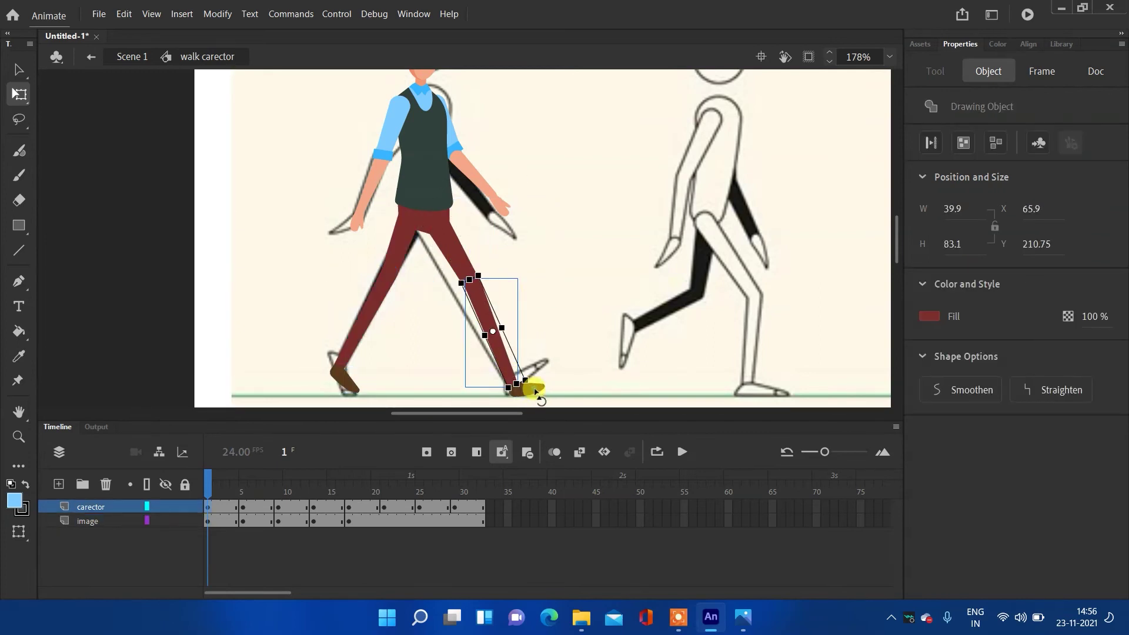
pyautogui.keyDown('shift'); pyautogui.click(456, 255); pyautogui.keyUp('shift')
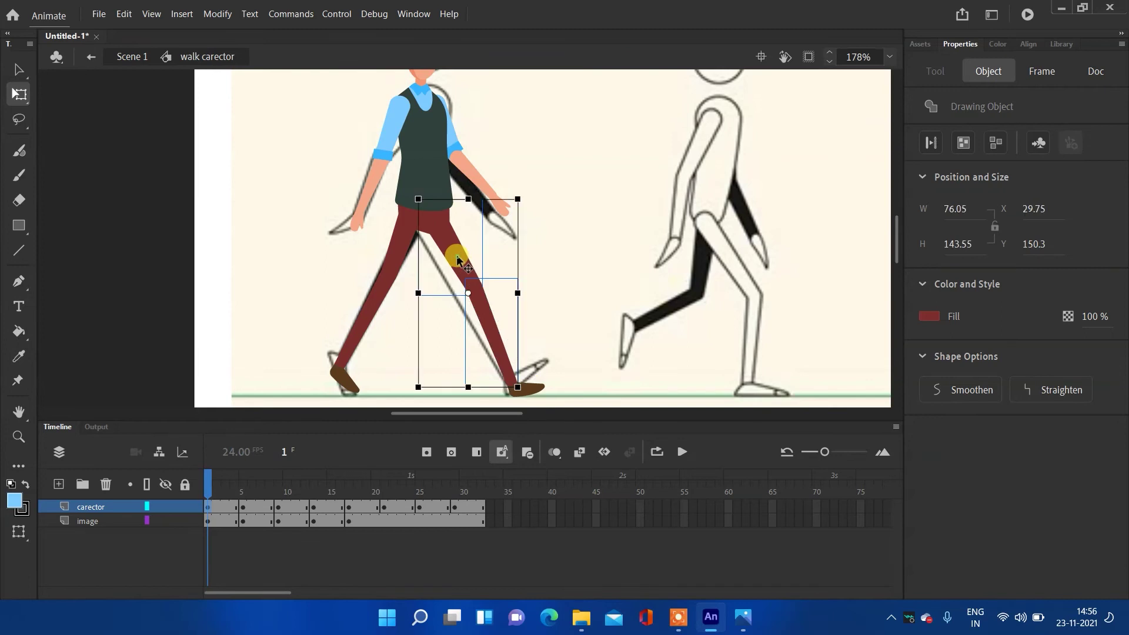
pyautogui.keyDown('shift'); pyautogui.click(537, 389); pyautogui.keyUp('shift')
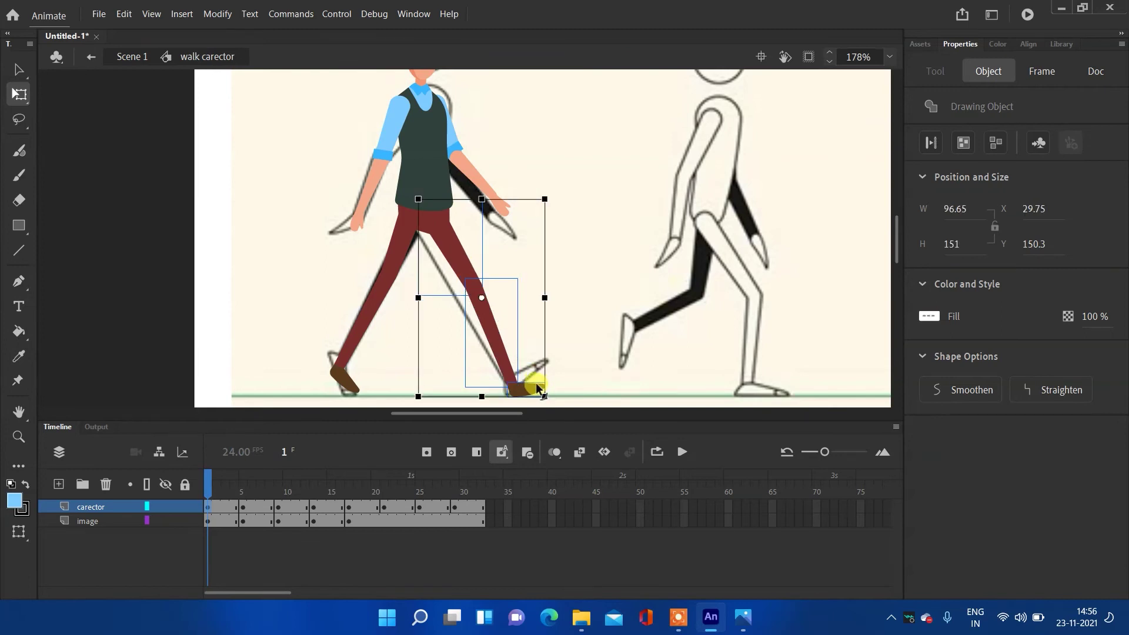
pyautogui.click(485, 300)
pyautogui.moveTo(483, 298); pyautogui.dragTo(431, 221)
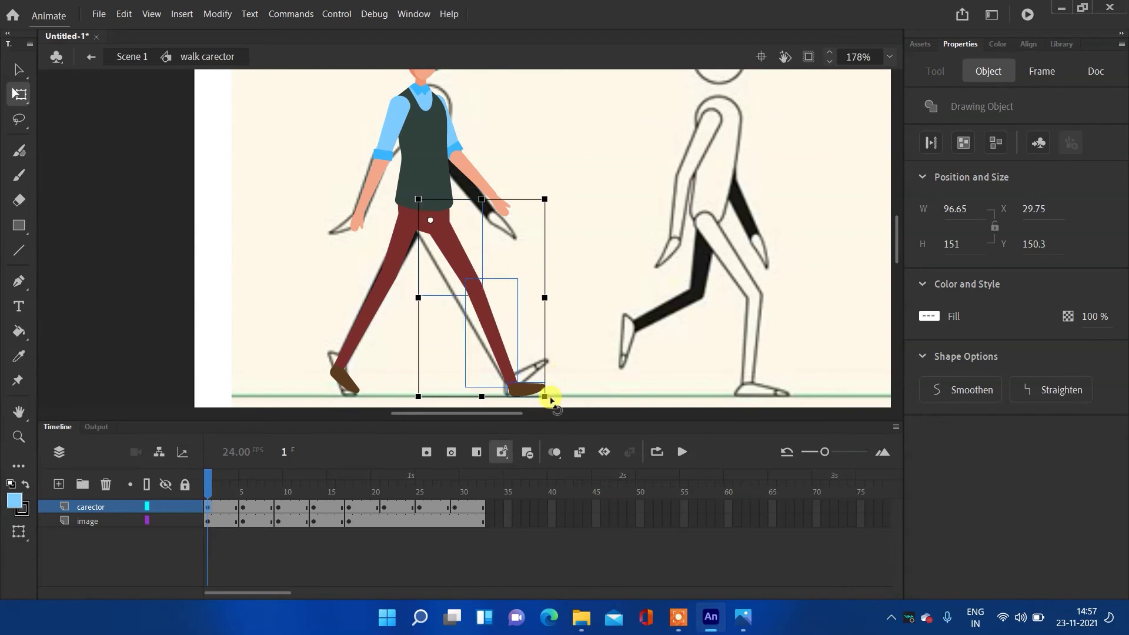
pyautogui.moveTo(553, 400); pyautogui.dragTo(478, 328)
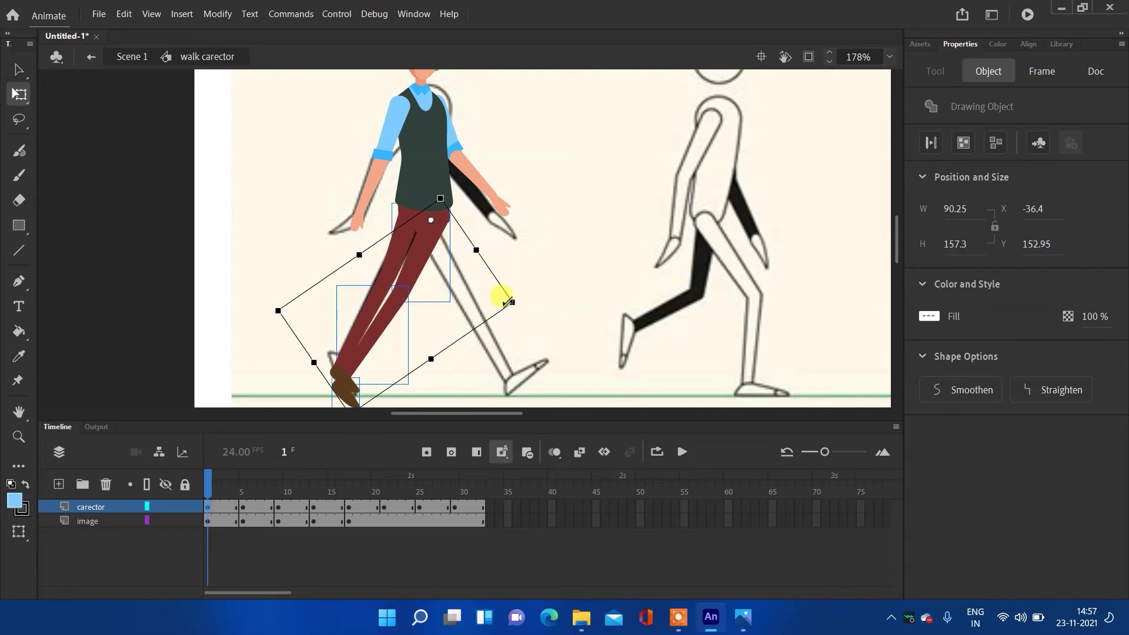
pyautogui.click(479, 267)
# - Select the original rear leg's thigh, shin and shoe, rotate them forward about the hip, and align them with the reference's front leg
pyautogui.click(391, 267)
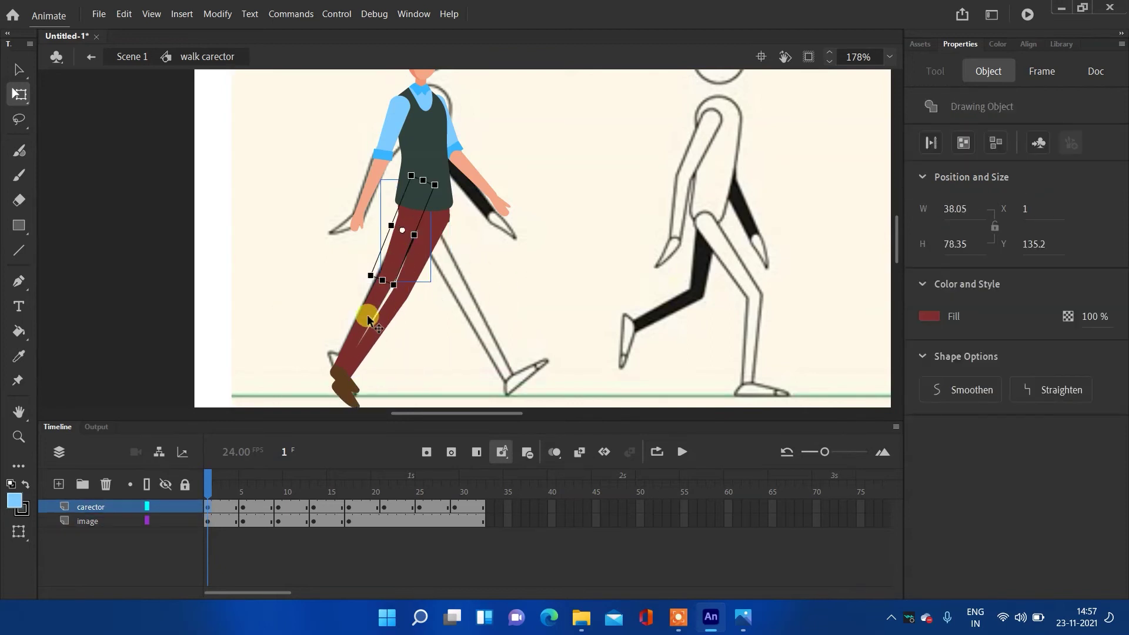
pyautogui.keyDown('shift'); pyautogui.click(351, 382); pyautogui.keyUp('shift')
pyautogui.moveTo(378, 285); pyautogui.dragTo(411, 223)
pyautogui.moveTo(441, 390); pyautogui.dragTo(625, 323)
pyautogui.moveTo(456, 291); pyautogui.dragTo(478, 315)
pyautogui.click(312, 283)
pyautogui.scroll(-1, 499, 194)
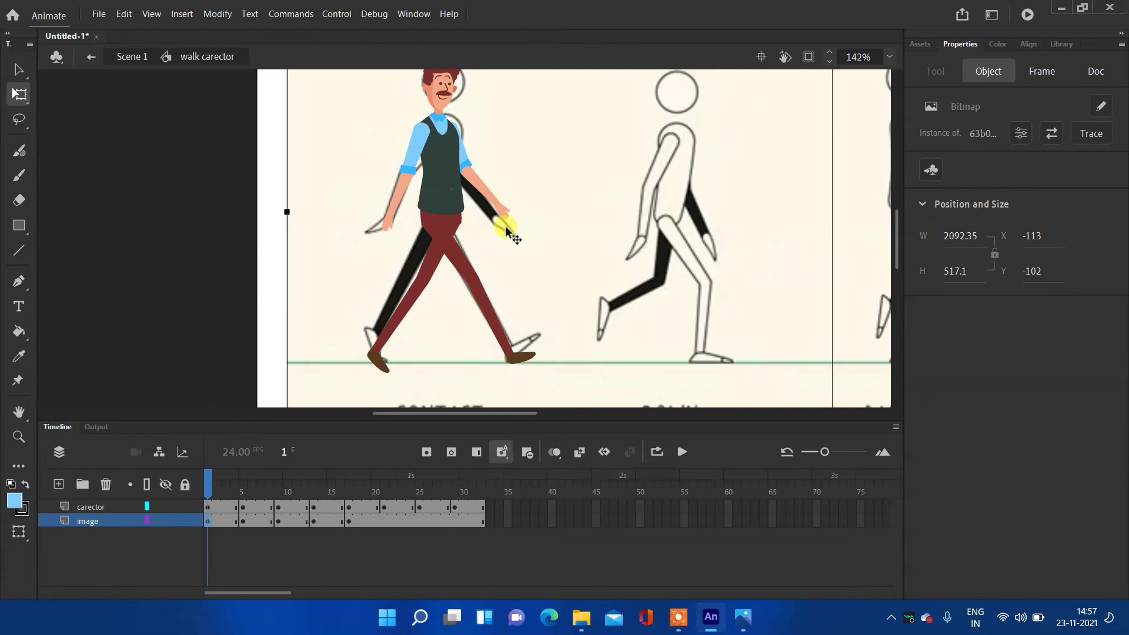
pyautogui.scroll(-1, 510, 189)
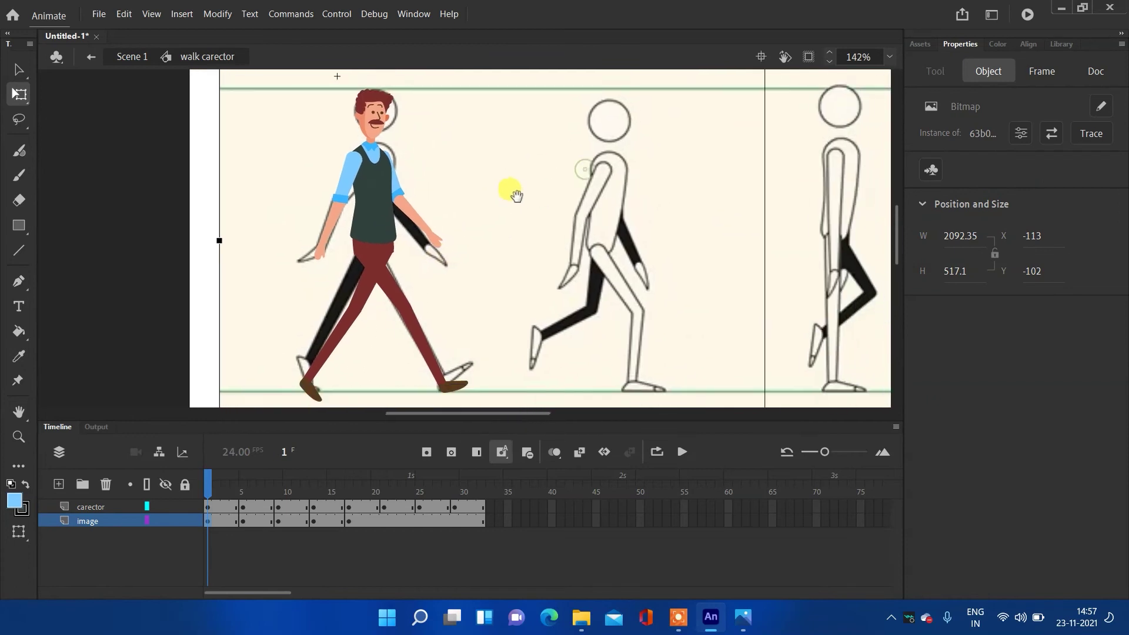
# - On frame 5, rotate the forward thigh back about the hip so it points toward the raised shin
pyautogui.click(242, 507)
pyautogui.scroll(2, 422, 347)
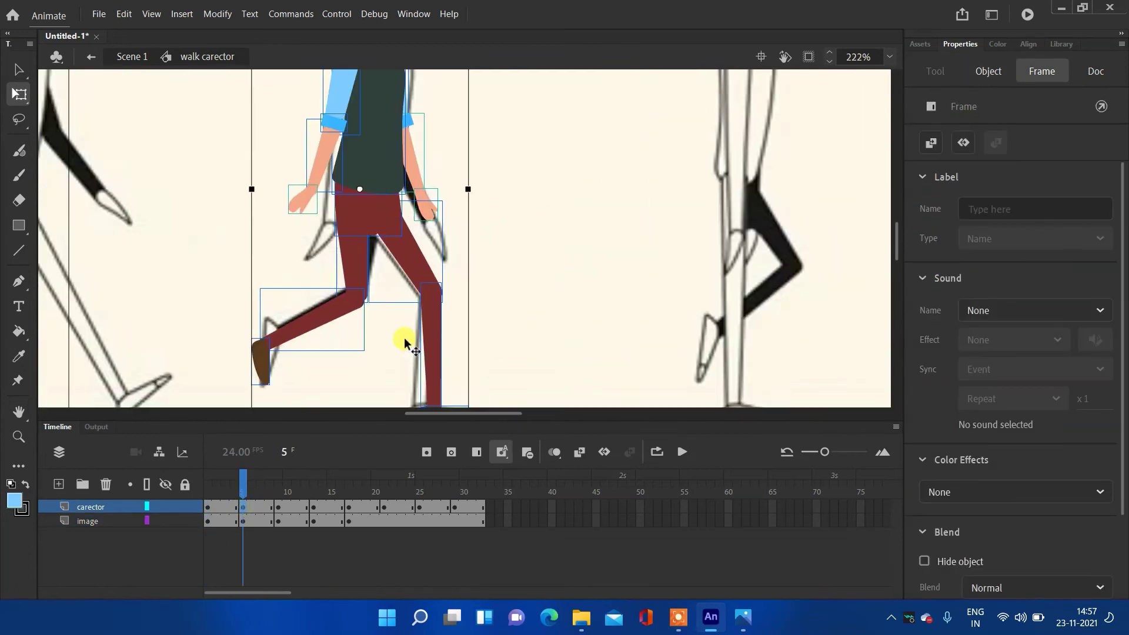
pyautogui.scroll(-1, 558, 282)
pyautogui.click(581, 225)
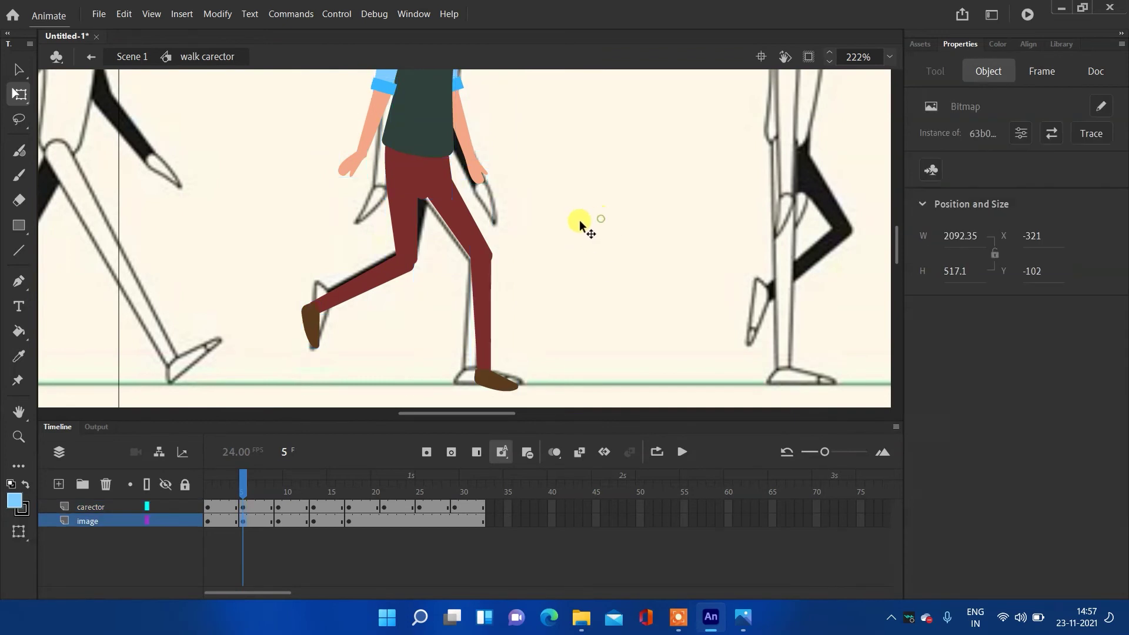
pyautogui.click(470, 238)
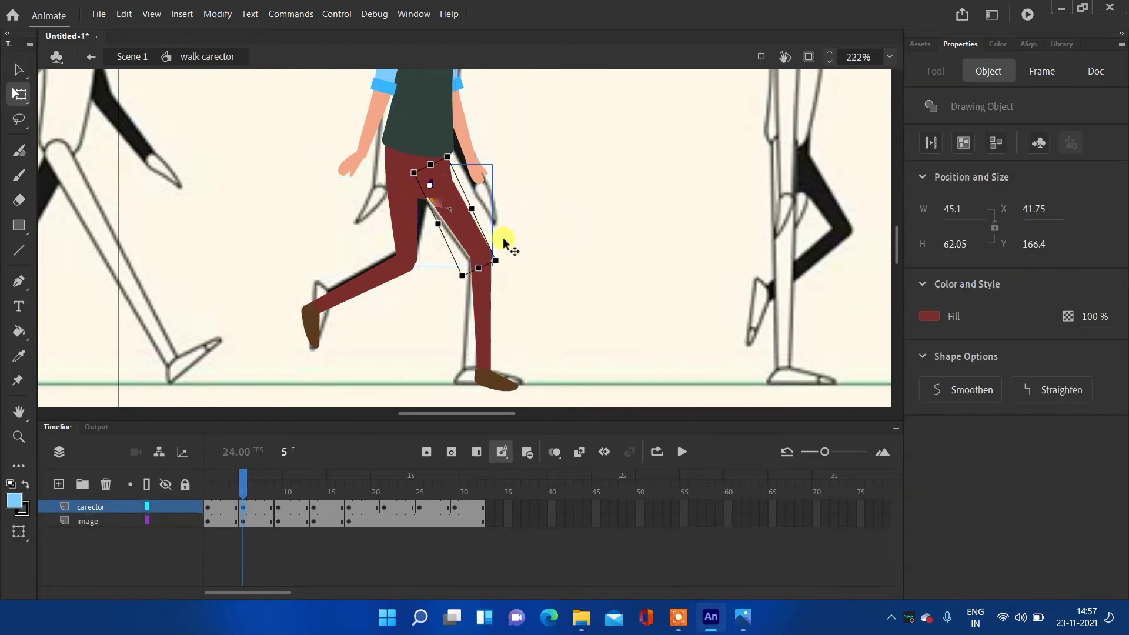
pyautogui.moveTo(497, 258)
pyautogui.mouseDown()
pyautogui.moveTo(423, 276)
pyautogui.moveTo(395, 268)
pyautogui.mouseUp()
# - Rotate the other thigh forward about the hip and adjust both thighs' placement under the pelvis on frame 5
pyautogui.click(414, 256)
pyautogui.click(398, 212)
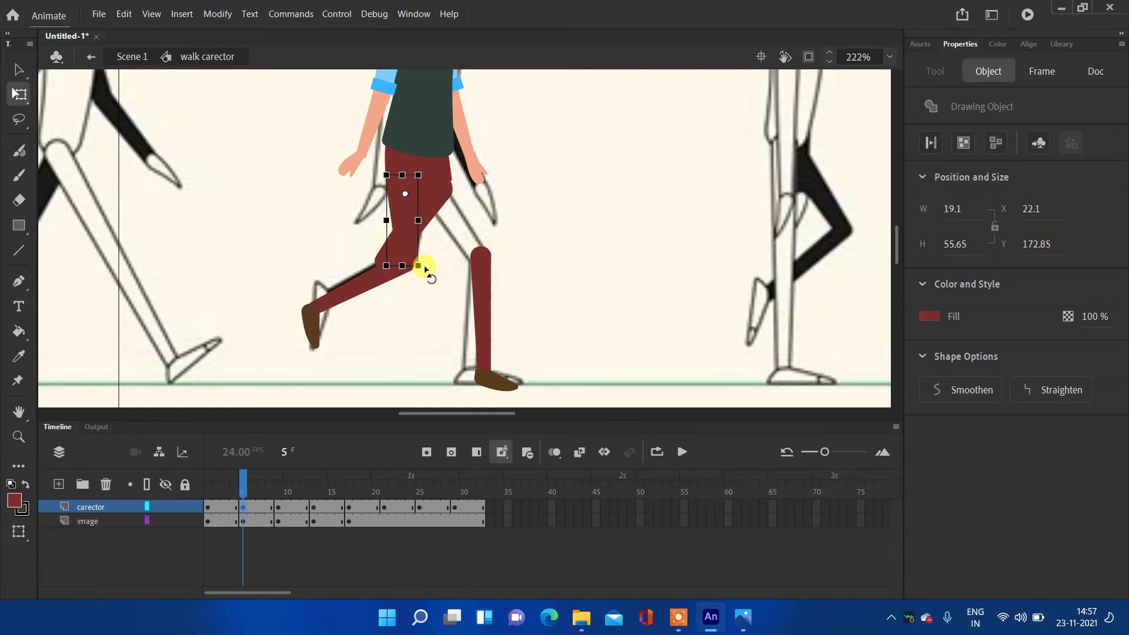
pyautogui.moveTo(427, 268); pyautogui.dragTo(433, 224)
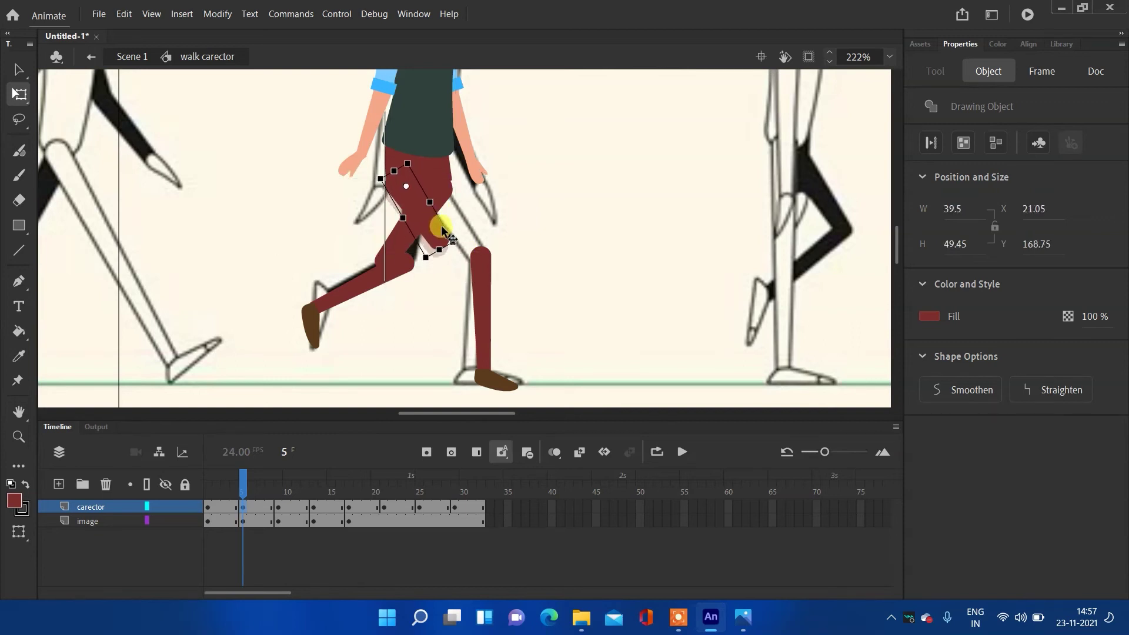
pyautogui.click(446, 193)
pyautogui.moveTo(444, 192); pyautogui.dragTo(445, 188)
pyautogui.moveTo(385, 272); pyautogui.dragTo(409, 285)
# - Fit the raised shin and its shoe to the end of the backward thigh on frame 5
pyautogui.click(368, 330)
pyautogui.click(379, 281)
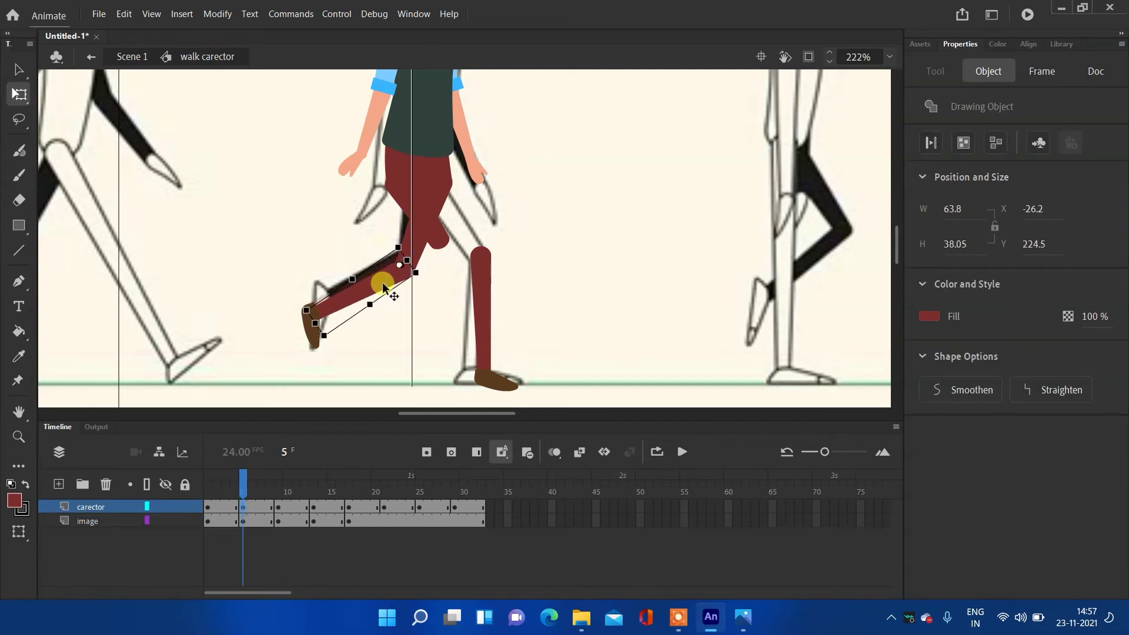
pyautogui.click(353, 359)
pyautogui.click(315, 334)
pyautogui.moveTo(316, 337); pyautogui.dragTo(315, 323)
# - Lock the image layer, then move the standing shin and shoe back under the forward thigh and stretch them slightly taller
pyautogui.moveTo(506, 262); pyautogui.dragTo(543, 290)
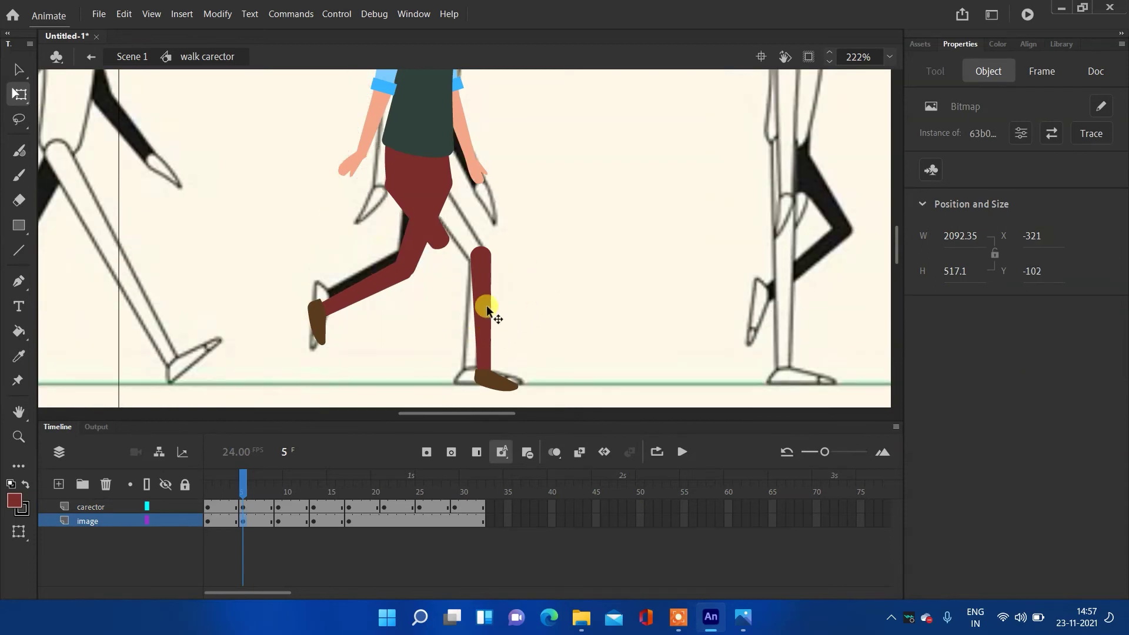
pyautogui.click(186, 520)
pyautogui.moveTo(538, 253); pyautogui.dragTo(476, 380)
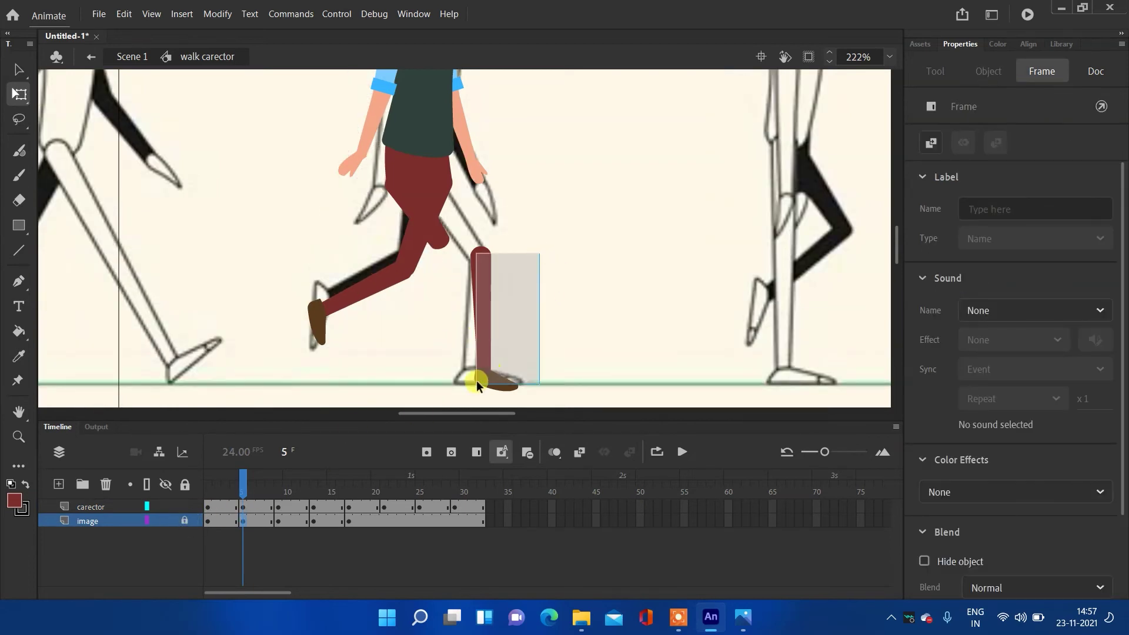
pyautogui.moveTo(485, 301); pyautogui.dragTo(447, 284)
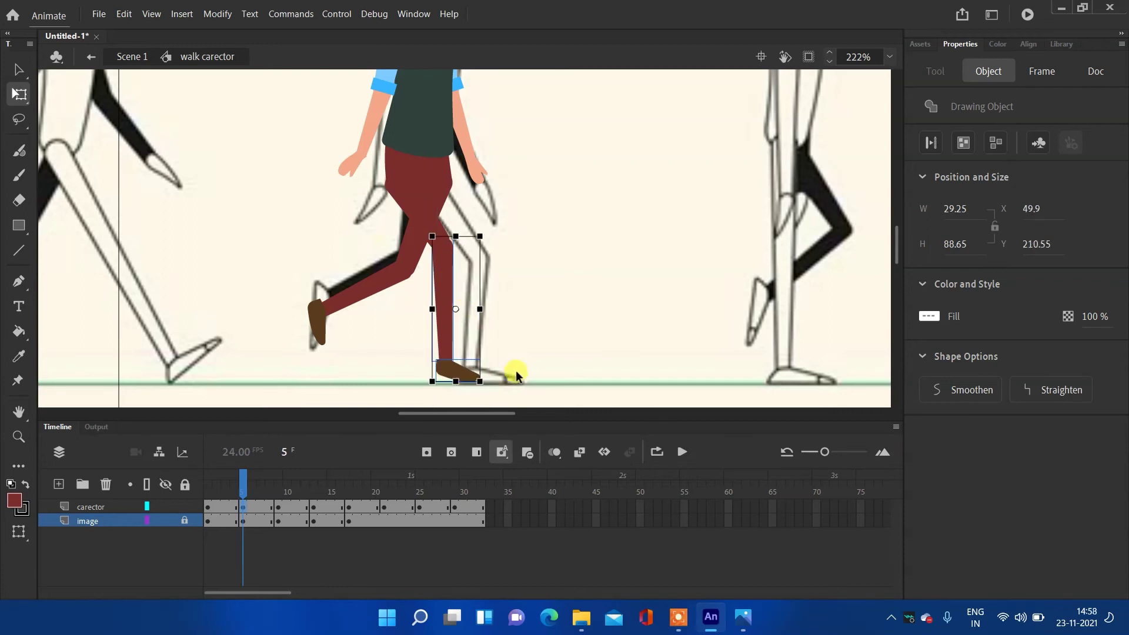
pyautogui.moveTo(457, 377); pyautogui.dragTo(459, 383)
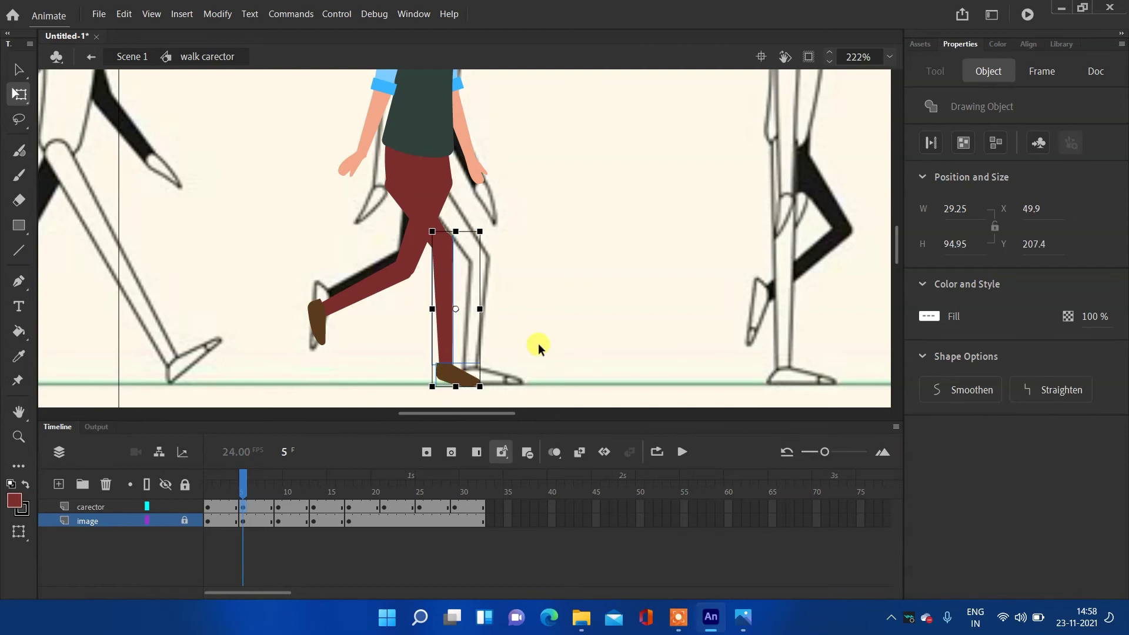
pyautogui.click(567, 325)
pyautogui.scroll(-2, 573, 302)
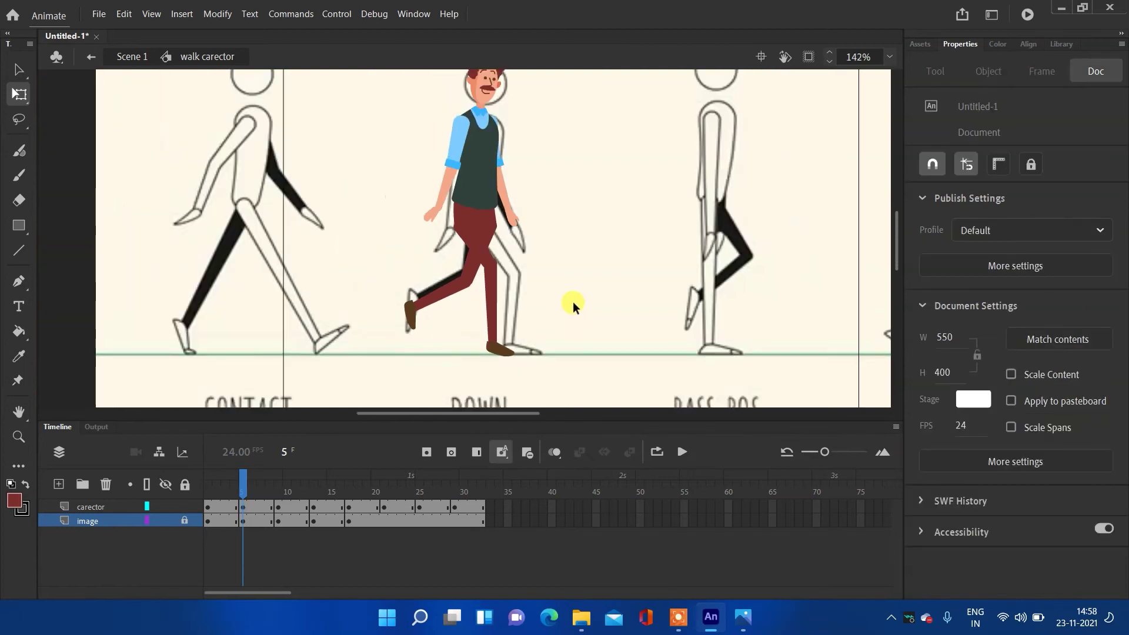
# - Select both thighs and the standing shin on frame 5 and move them slightly up toward the pelvis
pyautogui.scroll(2, 535, 244)
pyautogui.moveTo(386, 231); pyautogui.dragTo(461, 281)
pyautogui.moveTo(439, 238); pyautogui.dragTo(439, 229)
pyautogui.click(438, 229)
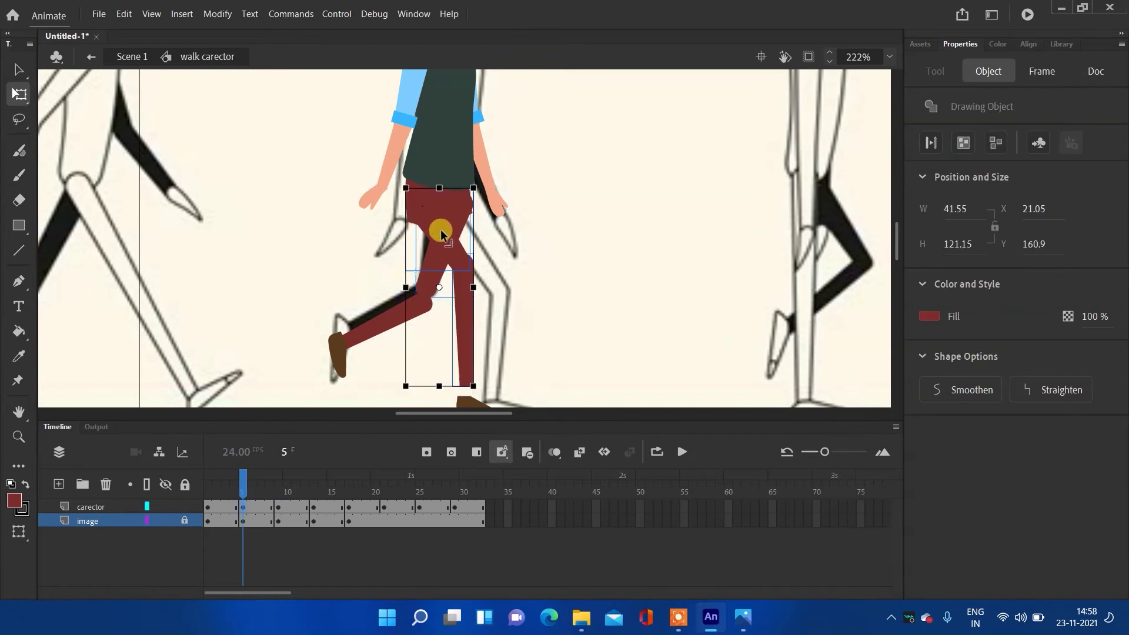
pyautogui.click(548, 282)
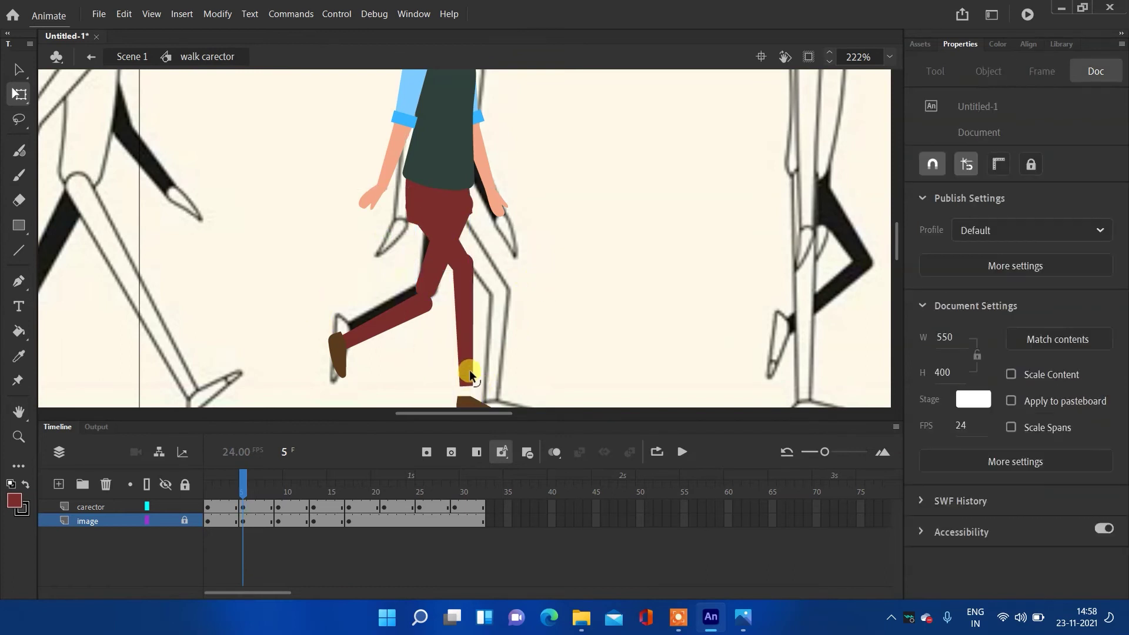
# - Adjust the forward thigh on frame 5 so it reaches from the hip down to the standing leg's knee
pyautogui.click(463, 378)
pyautogui.click(537, 271)
pyautogui.click(461, 263)
pyautogui.moveTo(457, 269)
pyautogui.mouseDown()
pyautogui.moveTo(454, 247)
pyautogui.moveTo(451, 261)
pyautogui.mouseUp()
pyautogui.click(425, 214)
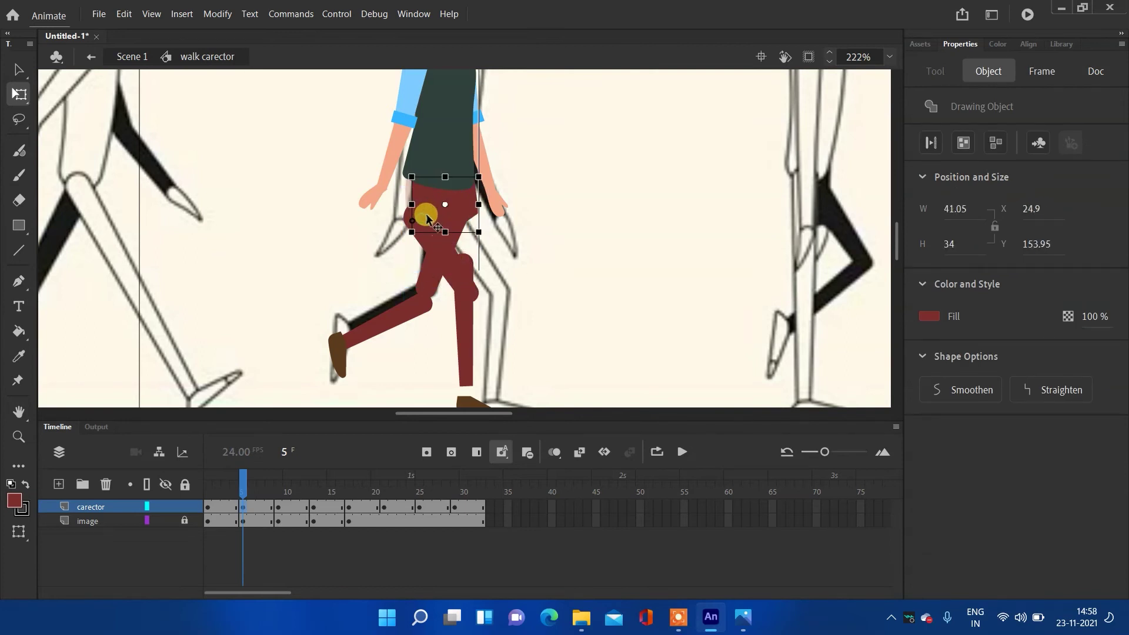
pyautogui.click(568, 257)
# - Move the standing shin down to join the forward thigh and the shoe, and align the shoe under it
pyautogui.click(451, 274)
pyautogui.click(460, 336)
pyautogui.moveTo(471, 365); pyautogui.dragTo(466, 305)
pyautogui.click(568, 372)
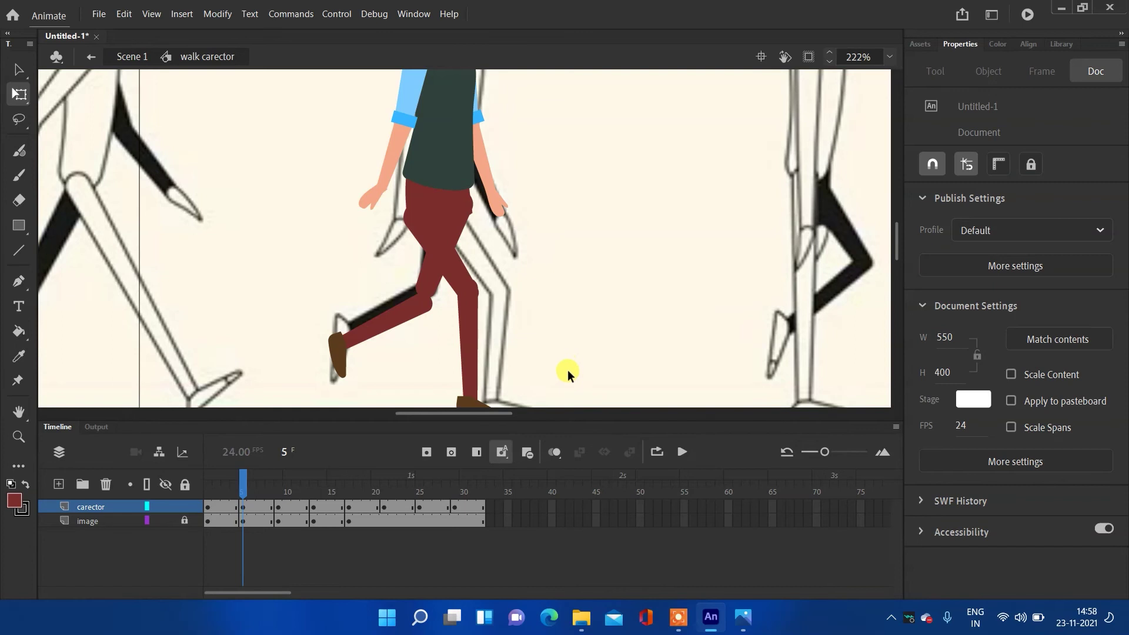
pyautogui.moveTo(567, 352); pyautogui.dragTo(563, 261)
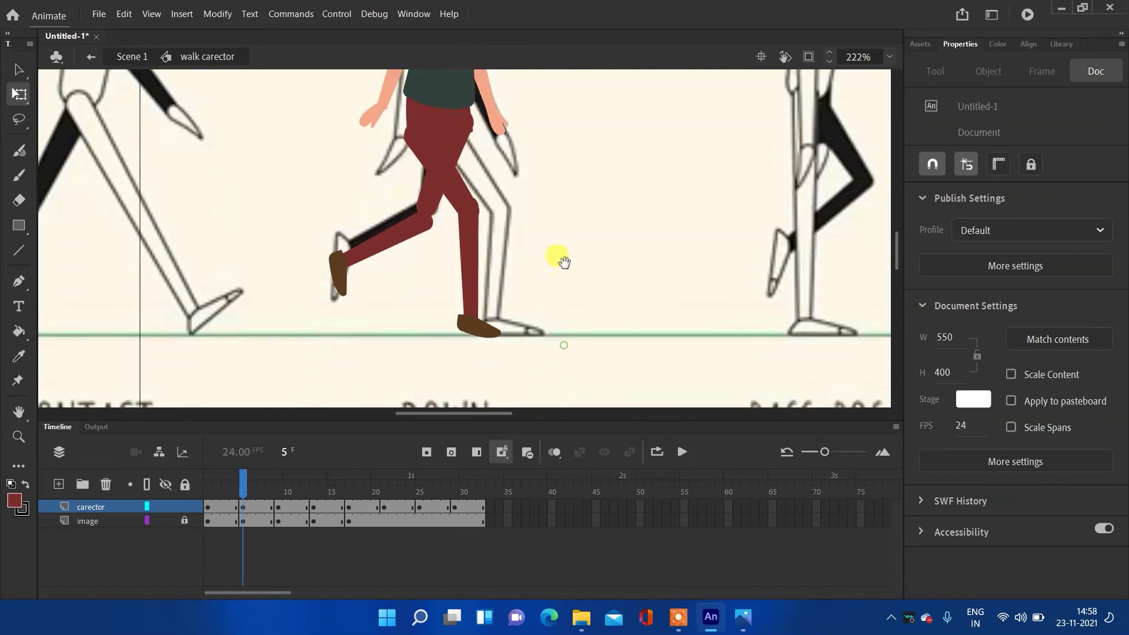
pyautogui.click(478, 332)
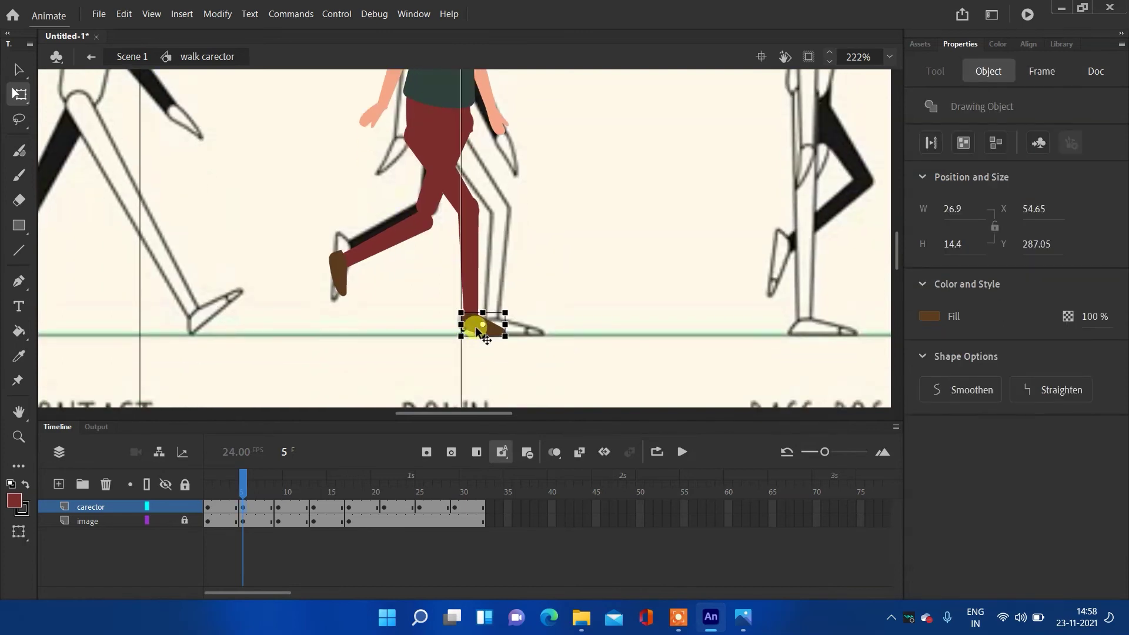
pyautogui.click(553, 250)
# - Select the raised shin and shoe on frame 5 and move them up to meet the backward thigh's knee
pyautogui.scroll(2, 404, 214)
pyautogui.moveTo(158, 218); pyautogui.dragTo(400, 309)
pyautogui.moveTo(361, 270); pyautogui.dragTo(354, 253)
pyautogui.scroll(-3, 508, 277)
pyautogui.click(467, 286)
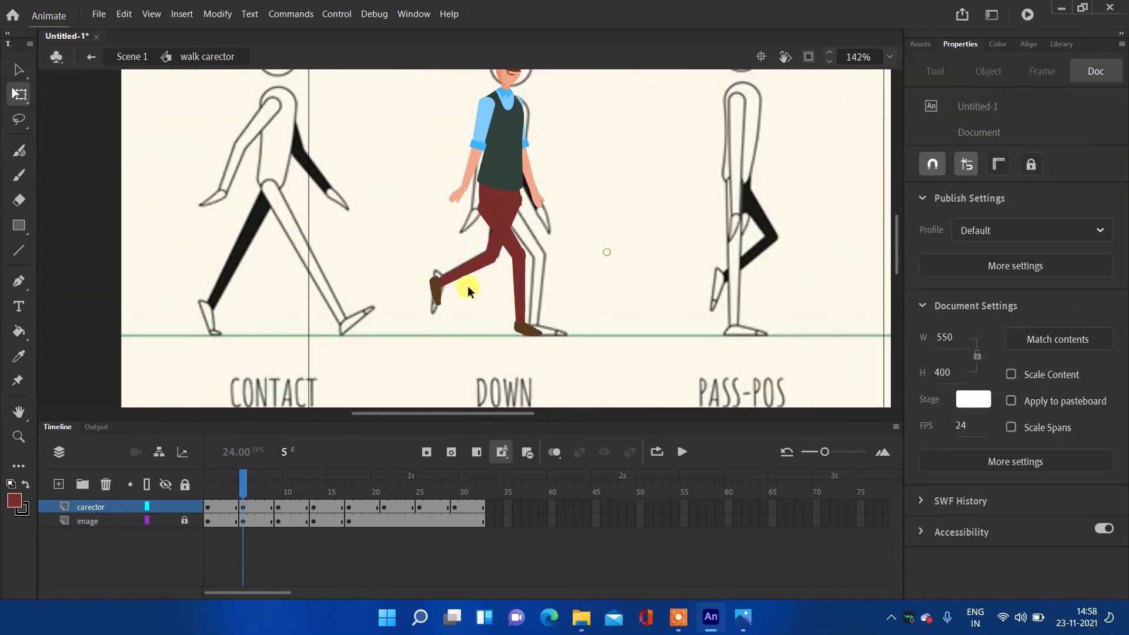
# - Fine-tune the raised shin and shoe at the knee, then nudge the shoe to fit the shin's end
pyautogui.scroll(2, 468, 286)
pyautogui.click(385, 285)
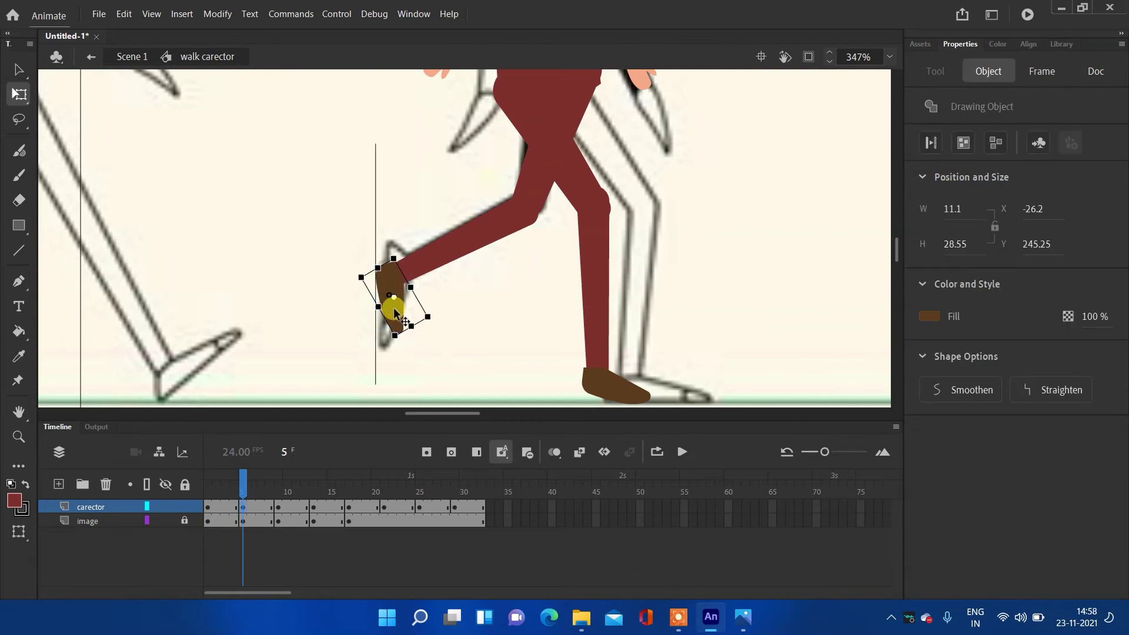
pyautogui.keyDown('shift'); pyautogui.click(518, 213); pyautogui.keyUp('shift')
pyautogui.moveTo(518, 219); pyautogui.dragTo(521, 215)
pyautogui.click(529, 272)
pyautogui.click(386, 290)
pyautogui.moveTo(391, 288); pyautogui.dragTo(391, 287)
pyautogui.scroll(-4, 504, 290)
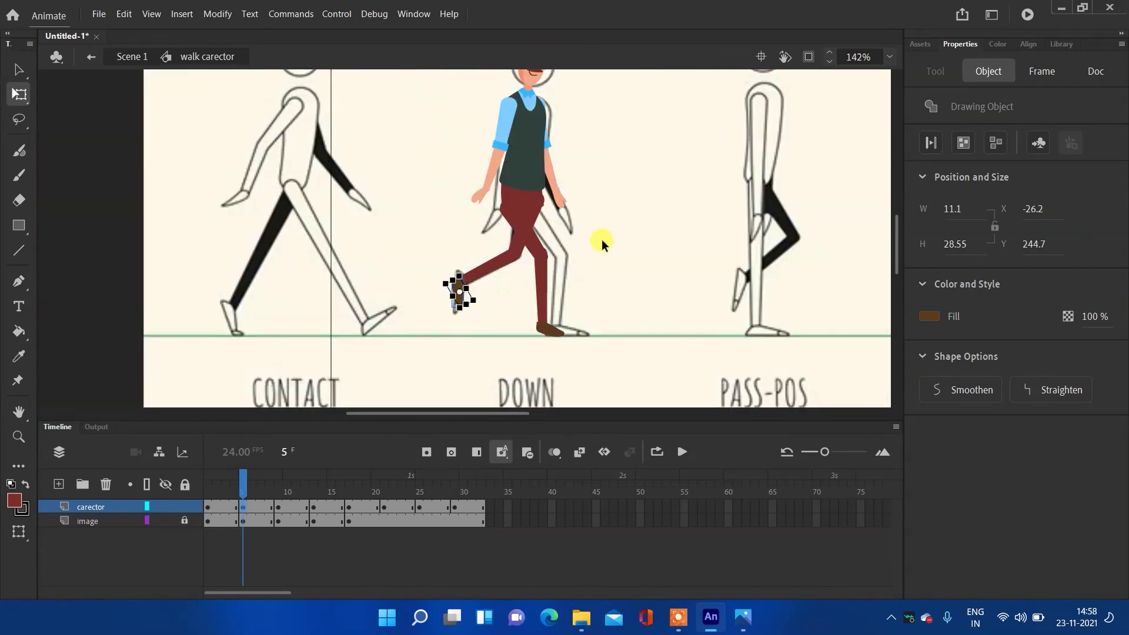
# - On frame 9, set the bent leg's thigh pivot at the hip and rotate the thigh back to nearly vertical
pyautogui.click(278, 504)
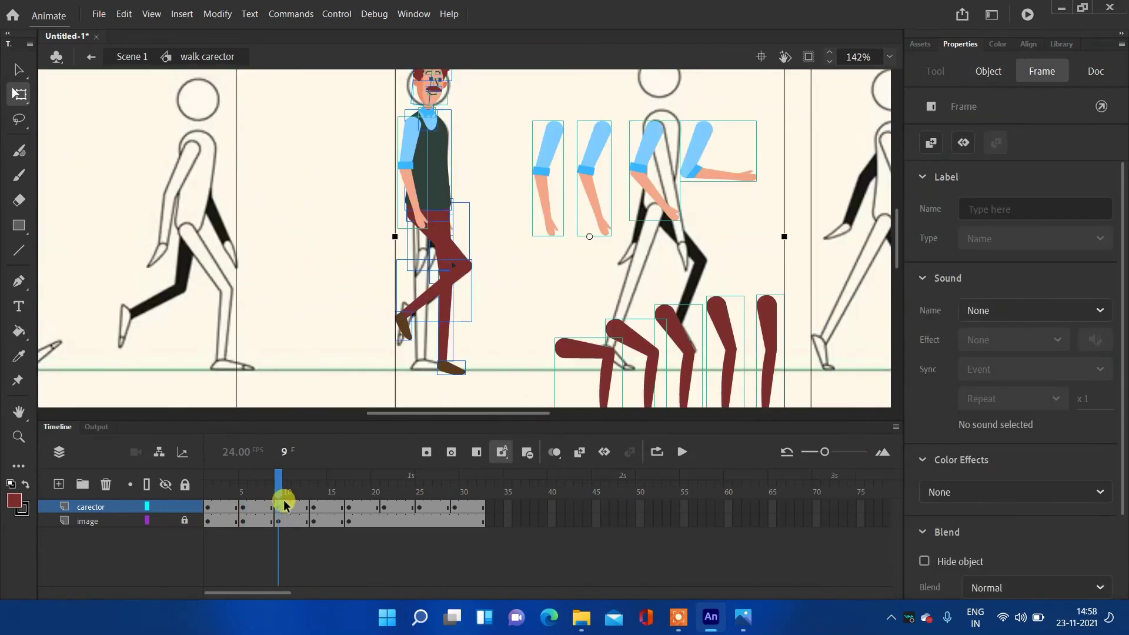
pyautogui.click(498, 237)
pyautogui.scroll(2, 482, 285)
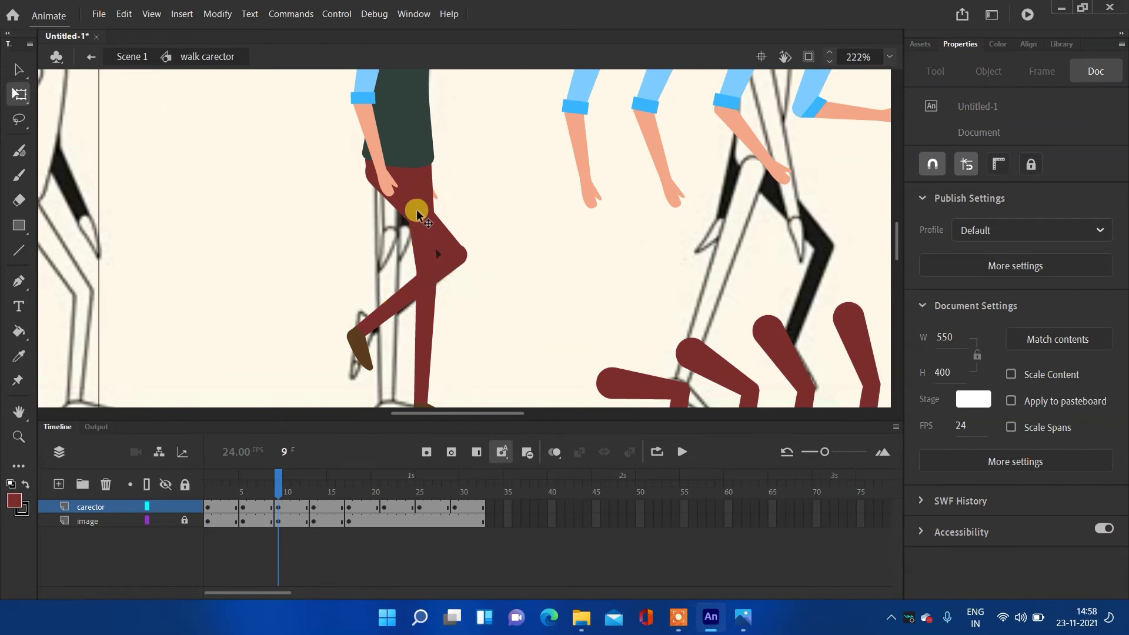
pyautogui.click(422, 218)
pyautogui.moveTo(411, 215); pyautogui.dragTo(379, 178)
pyautogui.moveTo(479, 251)
pyautogui.mouseDown()
pyautogui.moveTo(421, 294)
pyautogui.moveTo(398, 295)
pyautogui.moveTo(408, 294)
pyautogui.mouseUp()
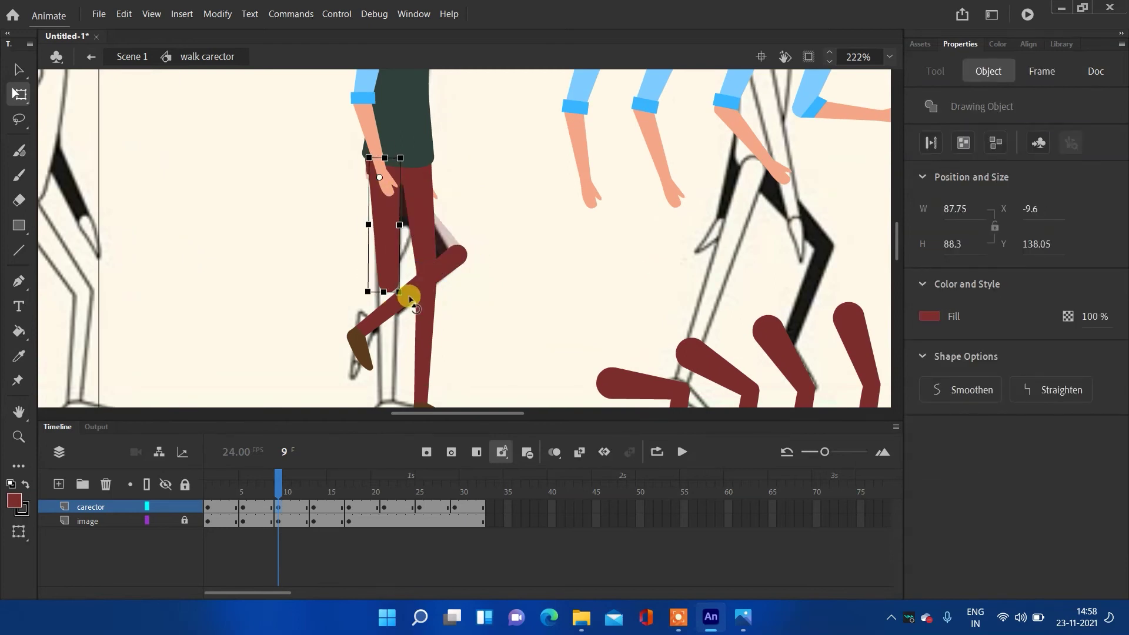
pyautogui.click(491, 232)
# - Move the standing shin and shoe on frame 9 back under the nearly vertical thigh
pyautogui.scroll(-2, 488, 310)
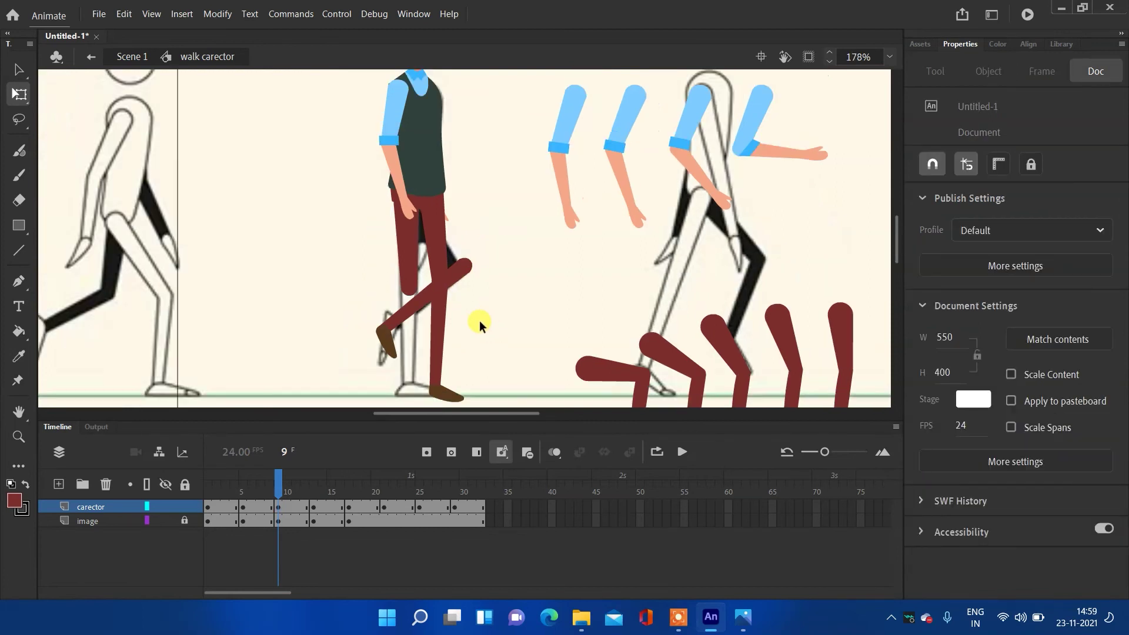
pyautogui.click(432, 350)
pyautogui.moveTo(435, 351); pyautogui.dragTo(407, 348)
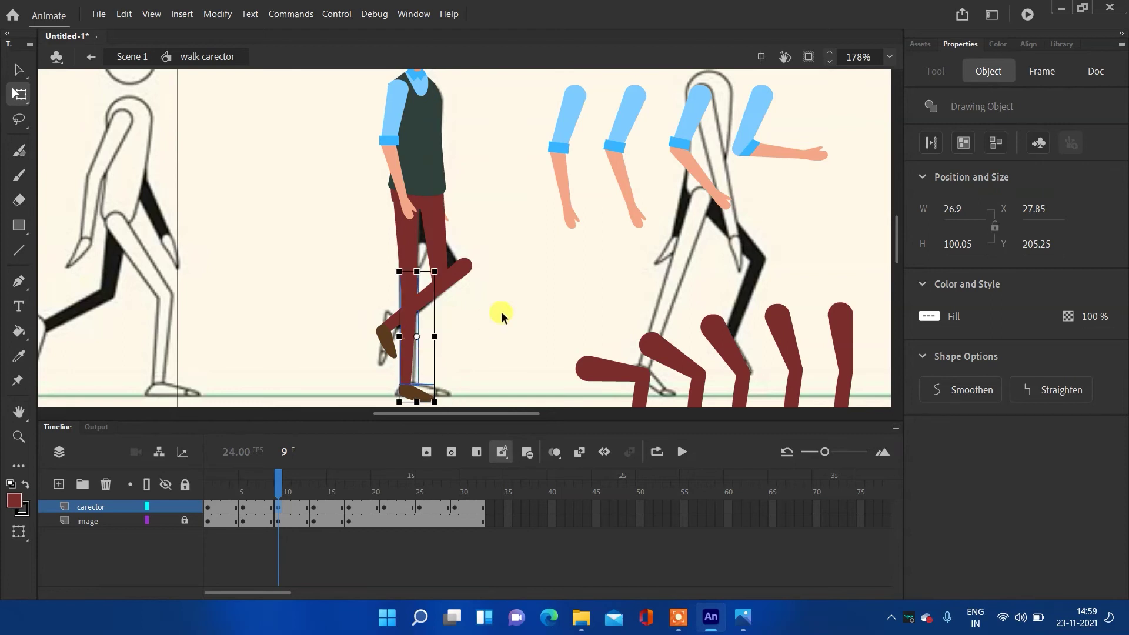
# - Rotate the other thigh forward on frame 9 so that it meets the knee of the bent shin
pyautogui.click(496, 315)
pyautogui.click(441, 237)
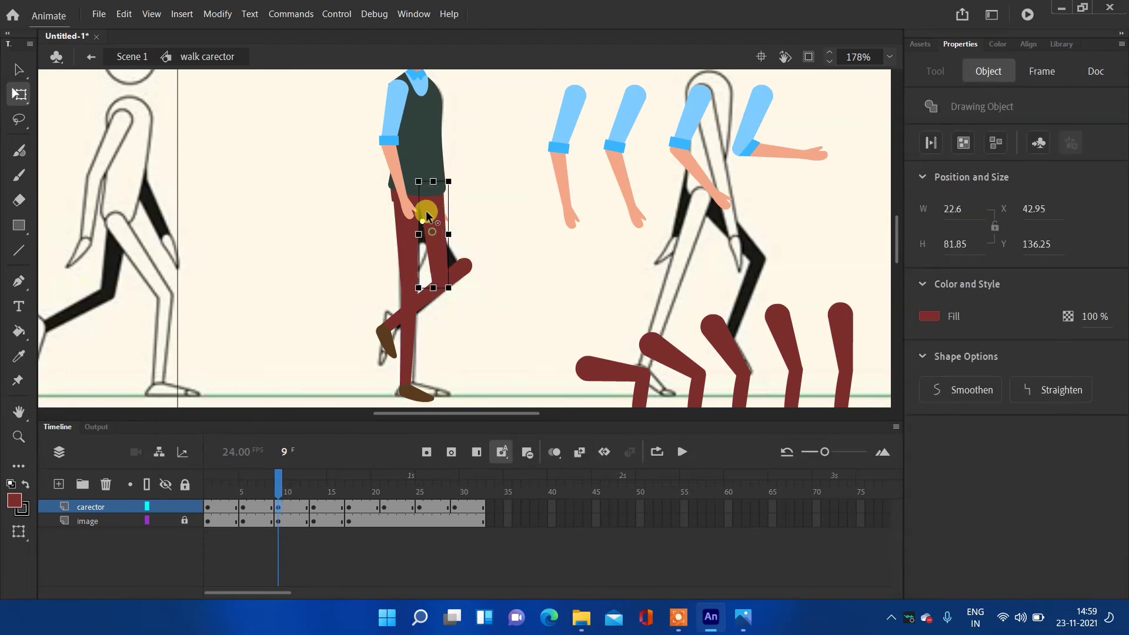
pyautogui.moveTo(456, 294); pyautogui.dragTo(462, 270)
pyautogui.click(507, 265)
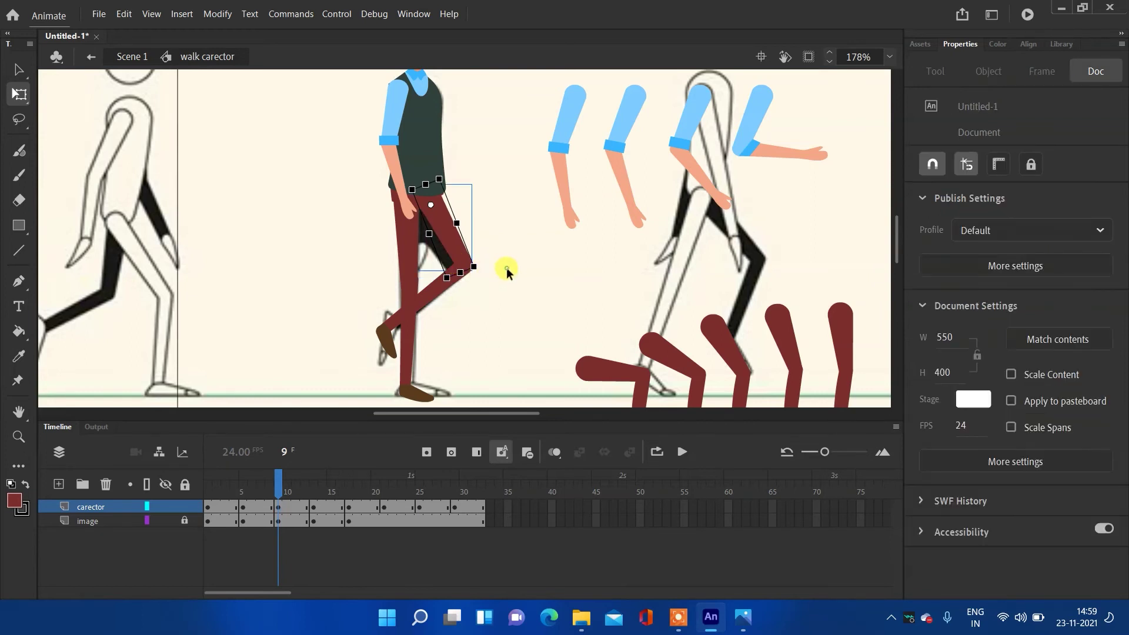
# - On frame 13, rotate the forward thigh back from the hip to swap it to the trailing leg's side
pyautogui.scroll(-3, 527, 268)
pyautogui.click(314, 507)
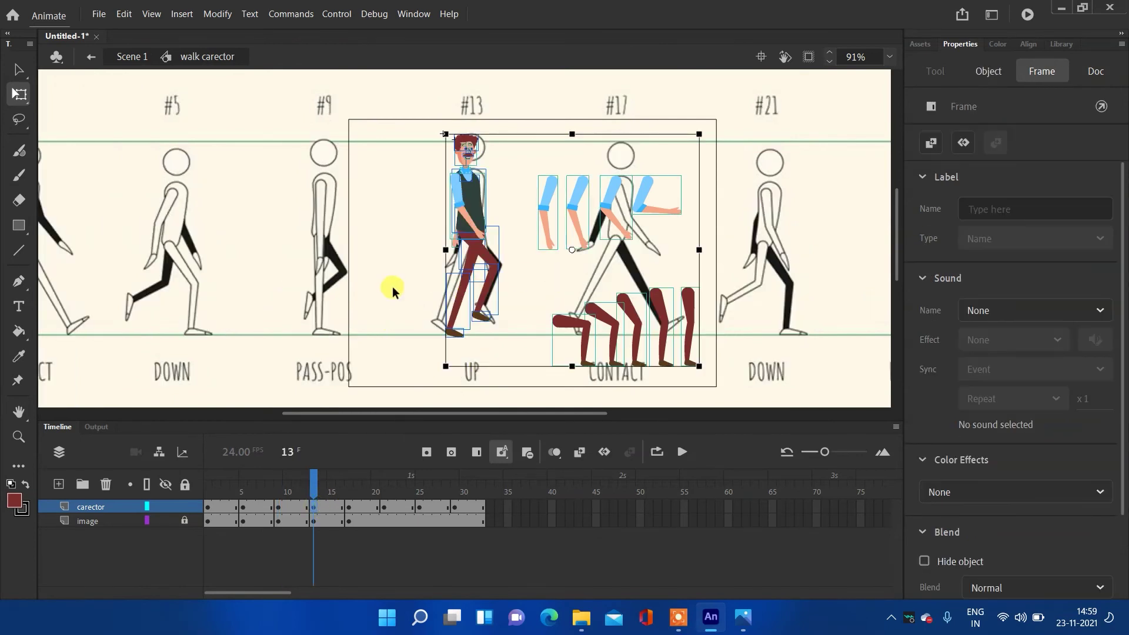
pyautogui.click(517, 274)
pyautogui.scroll(3, 538, 262)
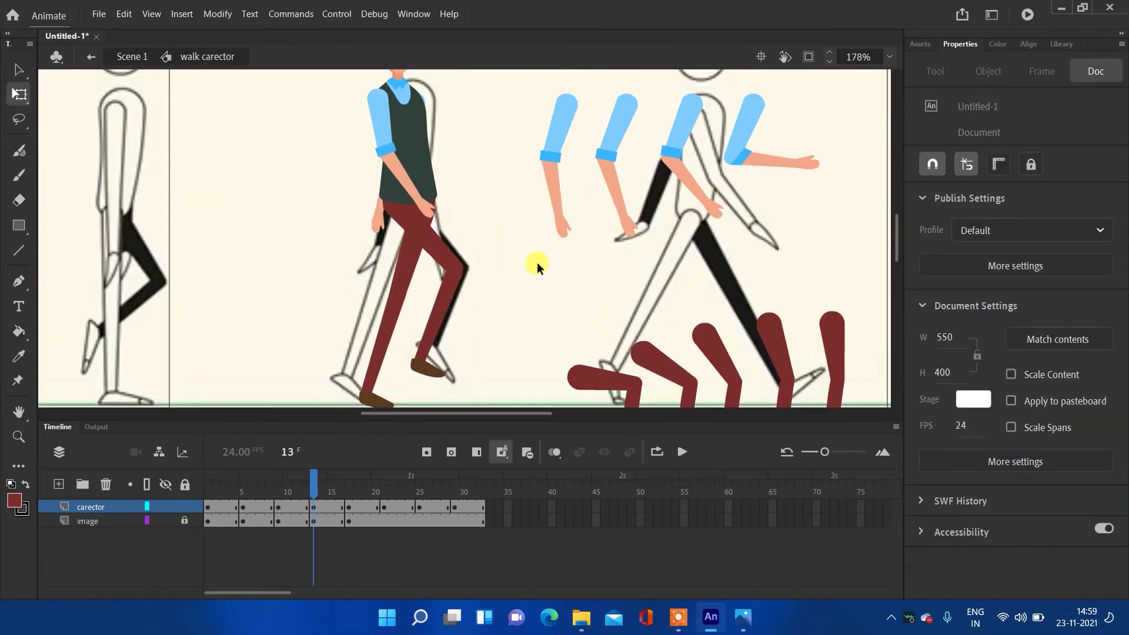
pyautogui.click(431, 248)
pyautogui.moveTo(468, 269); pyautogui.dragTo(385, 304)
pyautogui.click(426, 278)
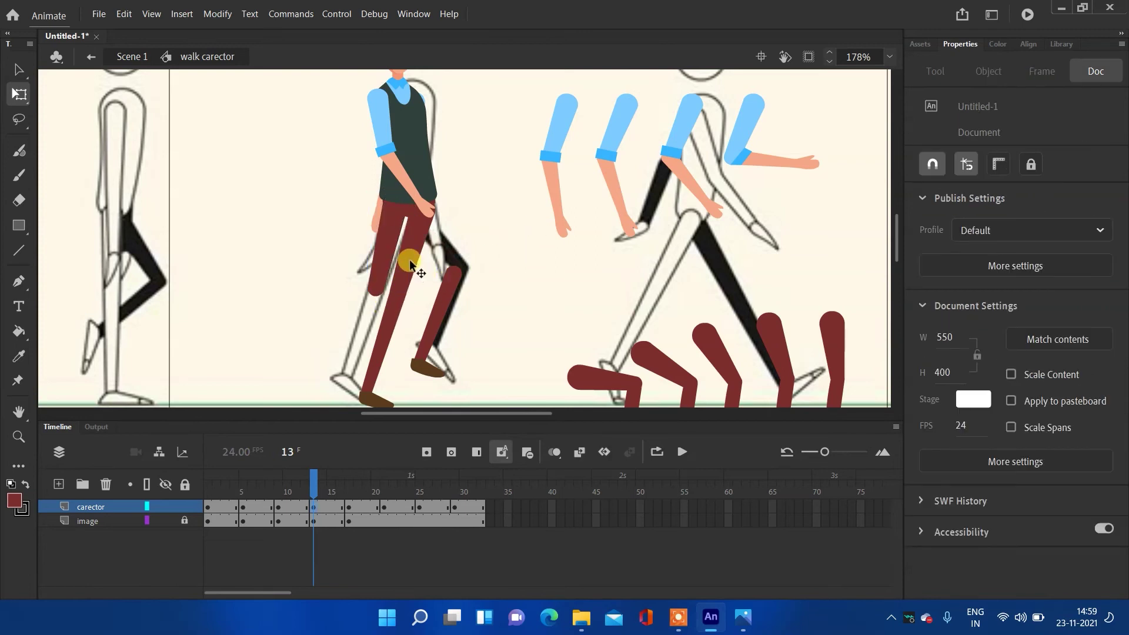
# - Rotate the other thigh forward to the bent shin's knee, then pivot it at the knee to seat its upper end at the hip
pyautogui.click(409, 260)
pyautogui.moveTo(406, 310); pyautogui.dragTo(476, 277)
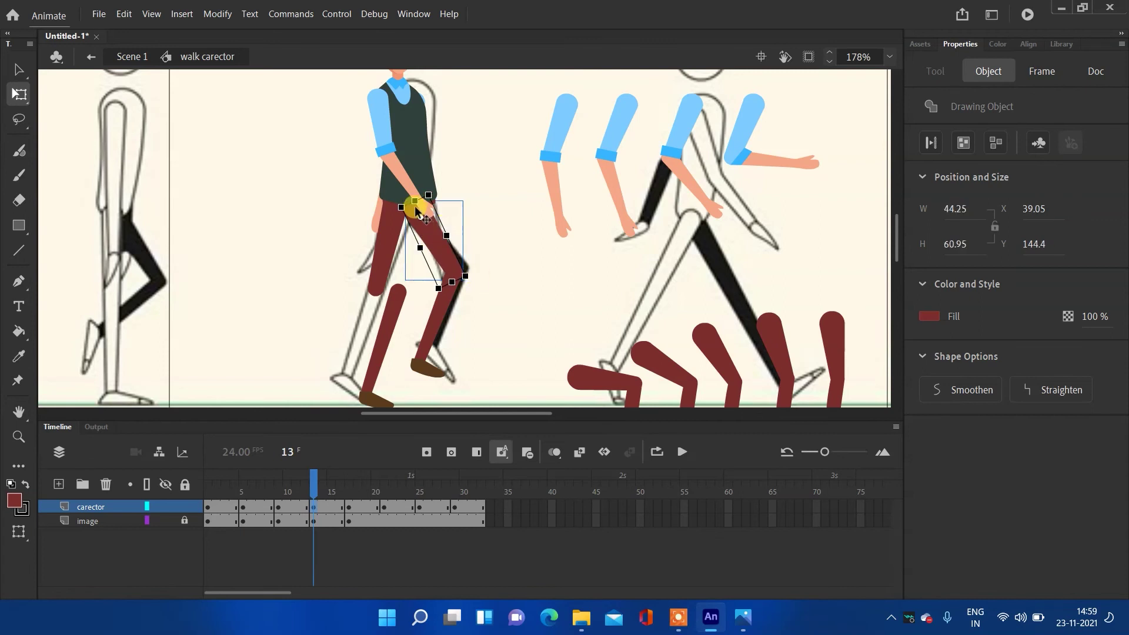
pyautogui.moveTo(420, 217); pyautogui.dragTo(462, 277)
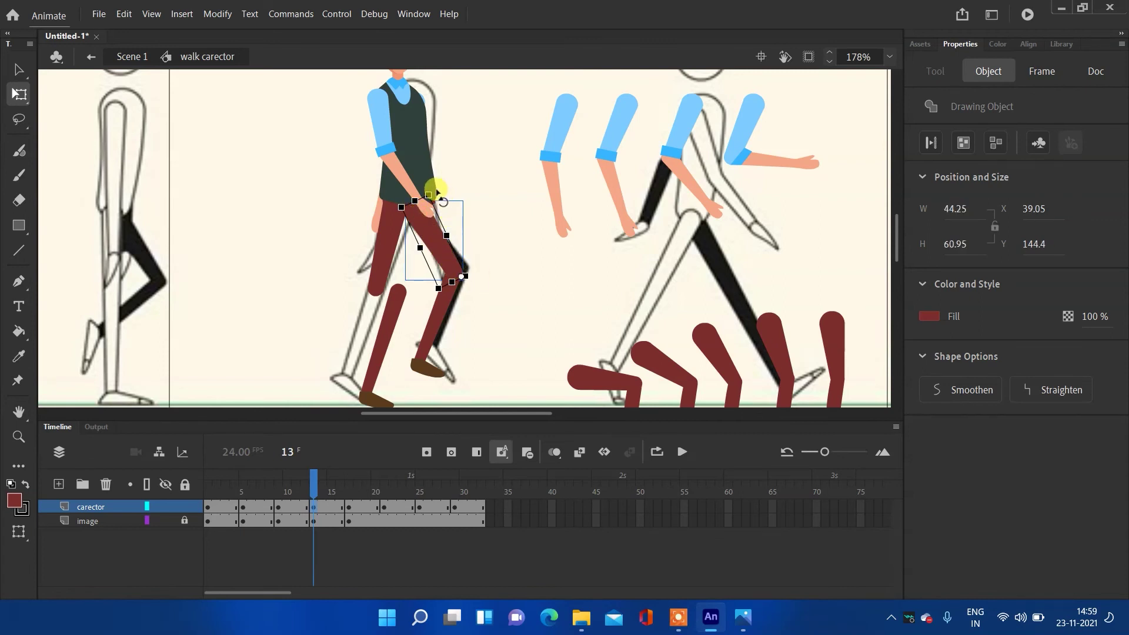
pyautogui.moveTo(444, 191); pyautogui.dragTo(446, 191)
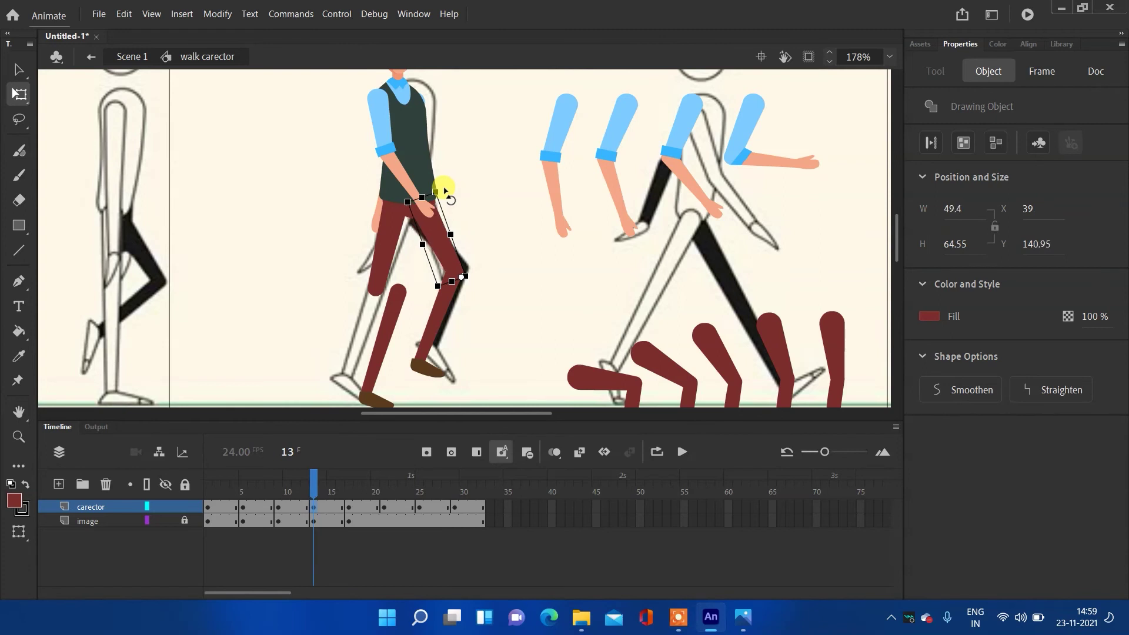
pyautogui.click(480, 202)
# - Select the trailing shin and shoe on frame 13 and move them up to meet the backward thigh
pyautogui.click(396, 313)
pyautogui.moveTo(350, 392); pyautogui.dragTo(353, 355)
pyautogui.click(521, 320)
pyautogui.scroll(-2, 520, 312)
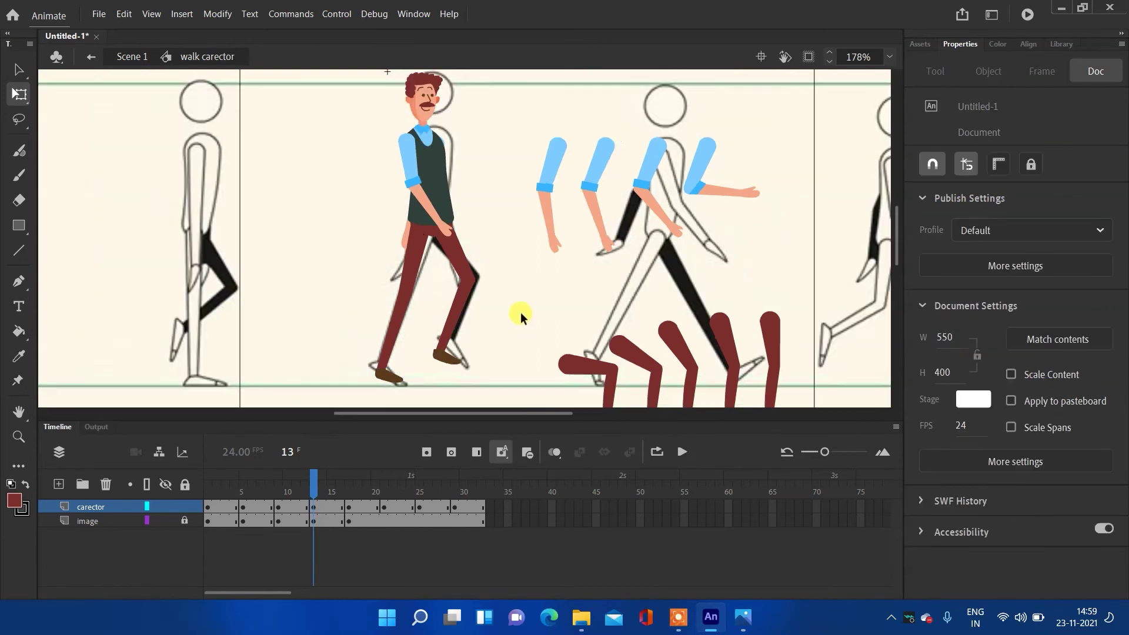
pyautogui.scroll(-2, 520, 312)
pyautogui.scroll(-1, 509, 341)
pyautogui.moveTo(419, 340); pyautogui.dragTo(425, 280)
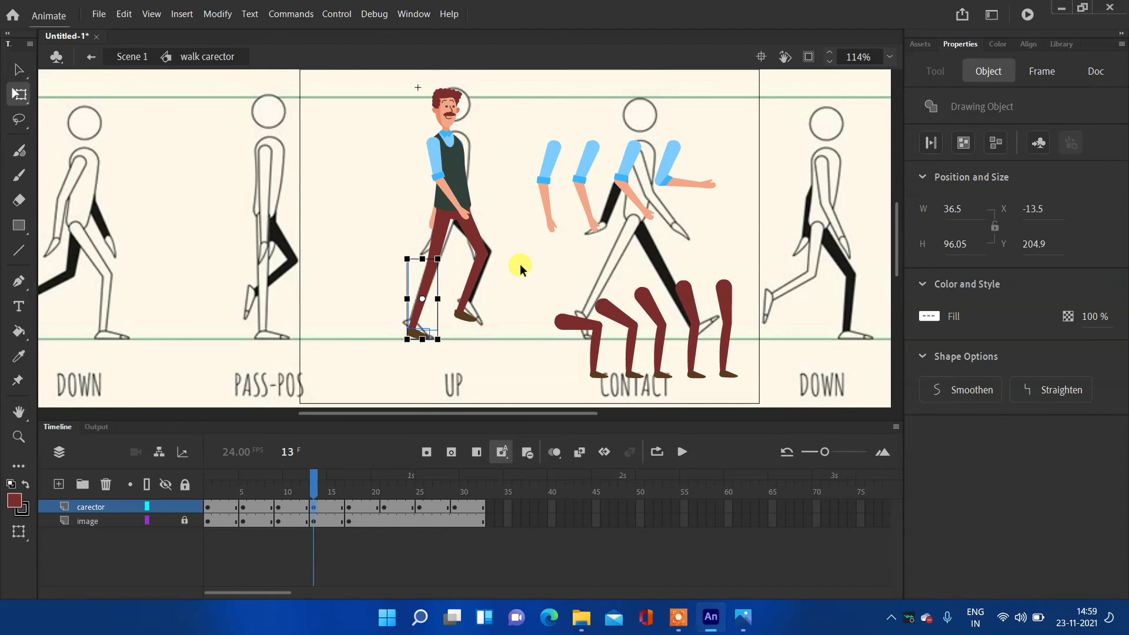
pyautogui.click(541, 262)
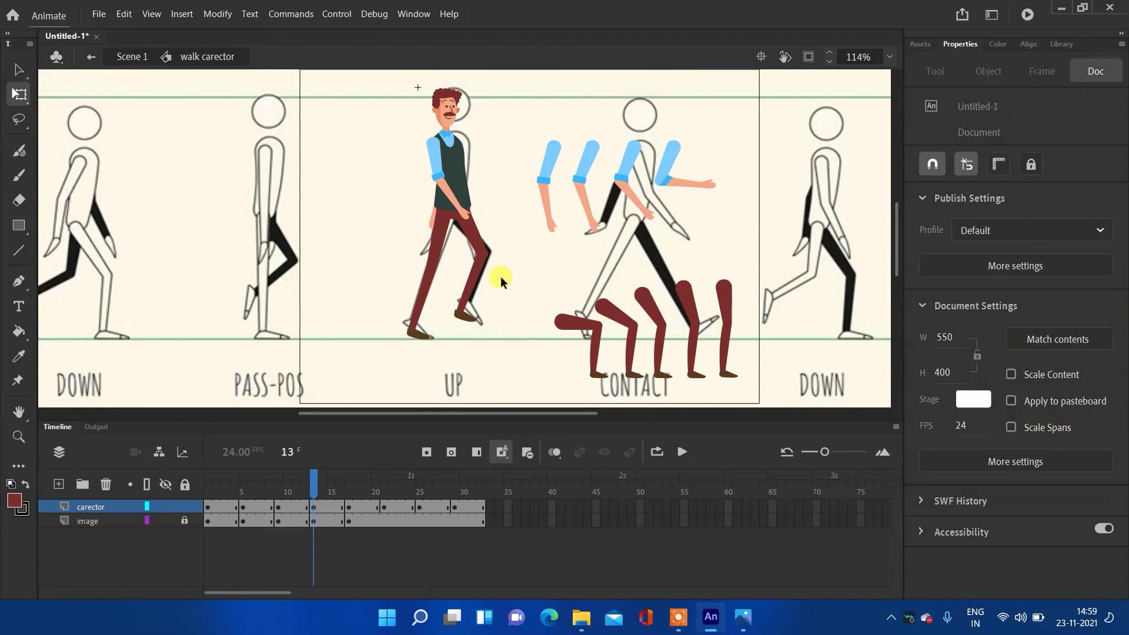
# - On frame 17, unlock the image layer and shift the reference so its #17 contact pose lies behind the character
pyautogui.moveTo(313, 477); pyautogui.dragTo(351, 504)
pyautogui.click(349, 509)
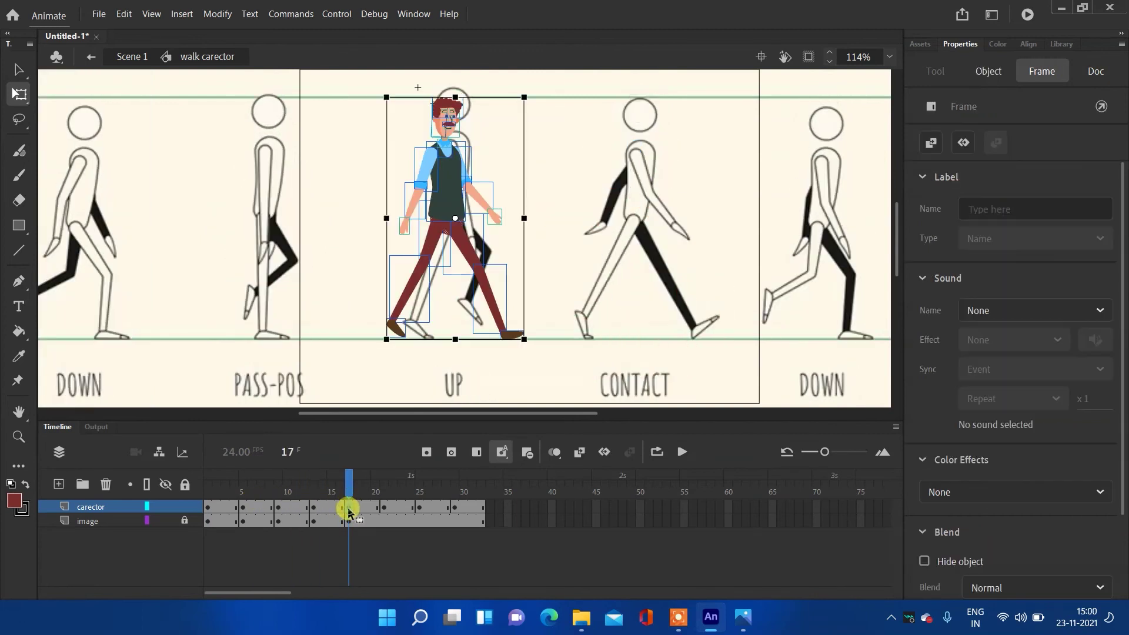
pyautogui.click(503, 373)
pyautogui.click(184, 520)
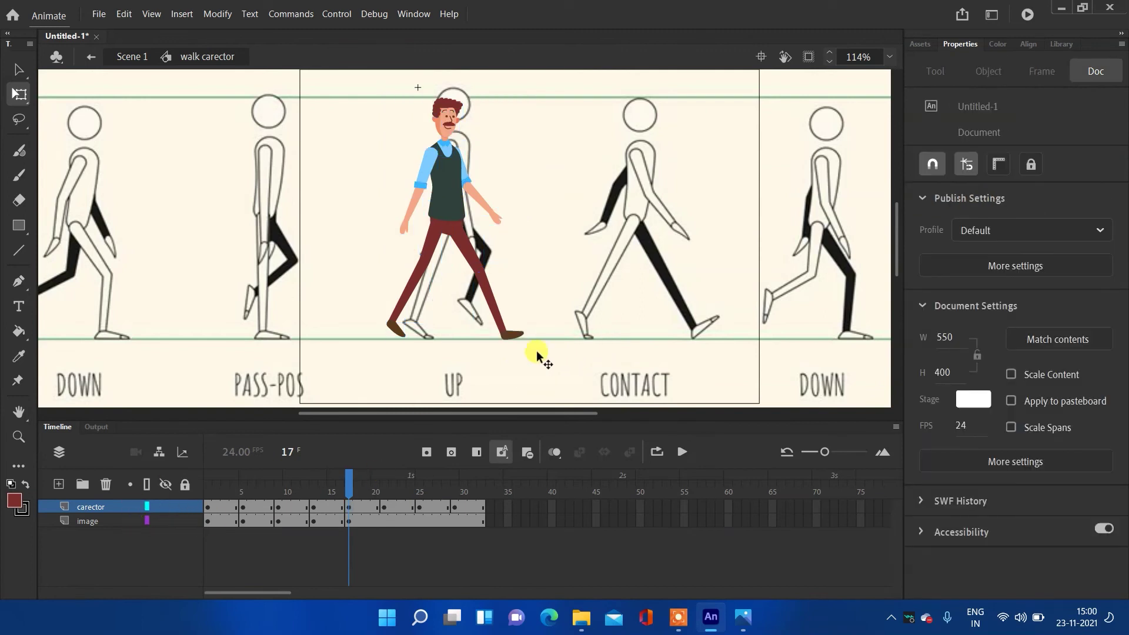
pyautogui.click(506, 363)
pyautogui.moveTo(537, 378); pyautogui.dragTo(364, 371)
pyautogui.scroll(5, 470, 180)
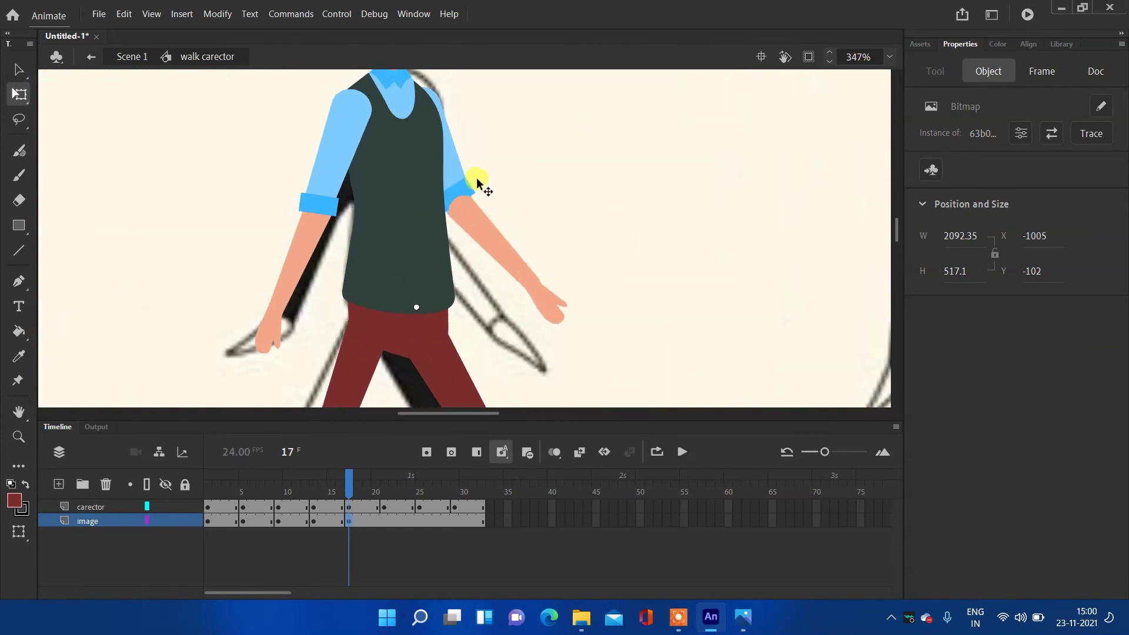
pyautogui.scroll(-3, 476, 178)
pyautogui.scroll(2, 360, 198)
pyautogui.scroll(-4, 549, 236)
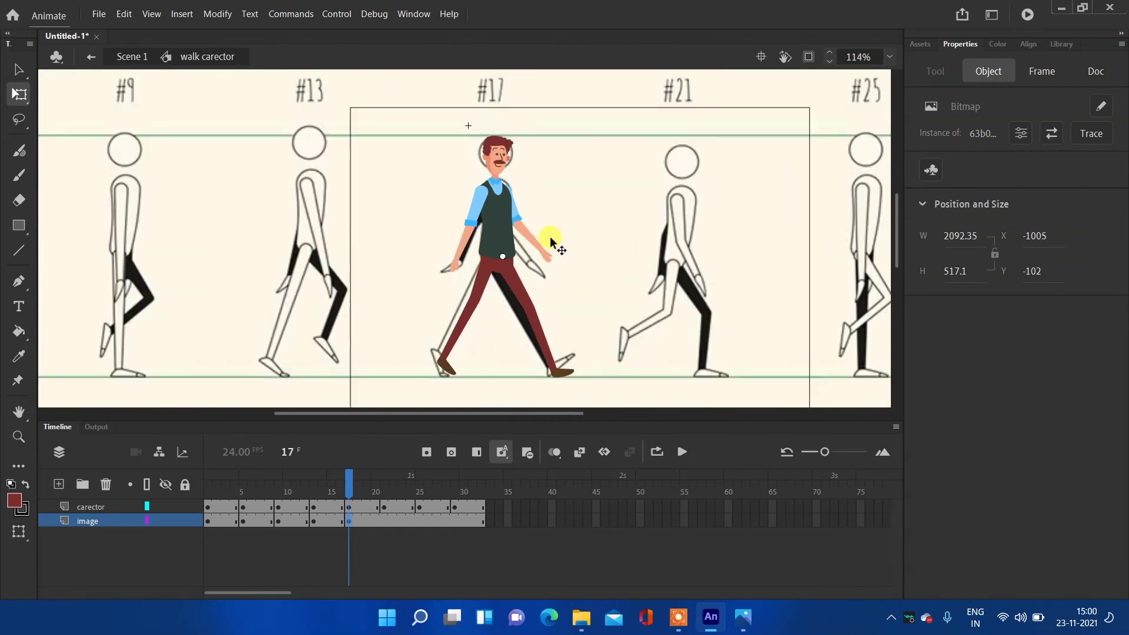
pyautogui.scroll(3, 549, 237)
# - Undo the accidental shift of the reference image and lock the image layer
pyautogui.moveTo(512, 181); pyautogui.dragTo(496, 201)
pyautogui.hotkey('ctrl', 'z')
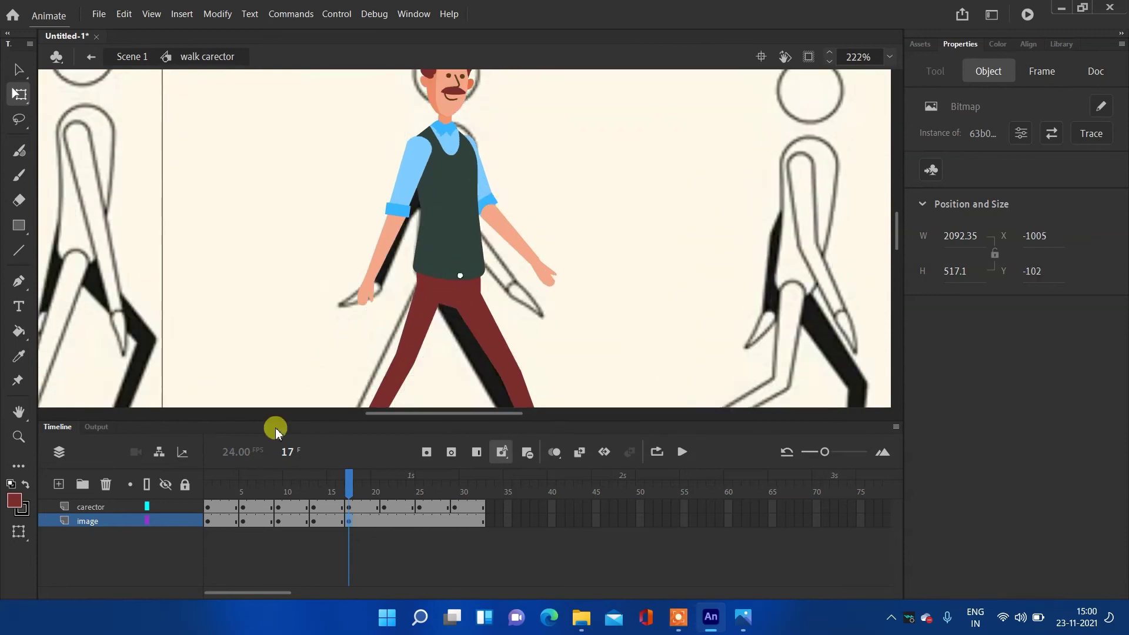
pyautogui.click(188, 521)
# - Set the far arm's pivot at the shoulder, rotate the arm backward behind the torso, and nudge it into place
pyautogui.moveTo(567, 139)
pyautogui.mouseDown()
pyautogui.moveTo(495, 213)
pyautogui.moveTo(471, 146)
pyautogui.mouseUp()
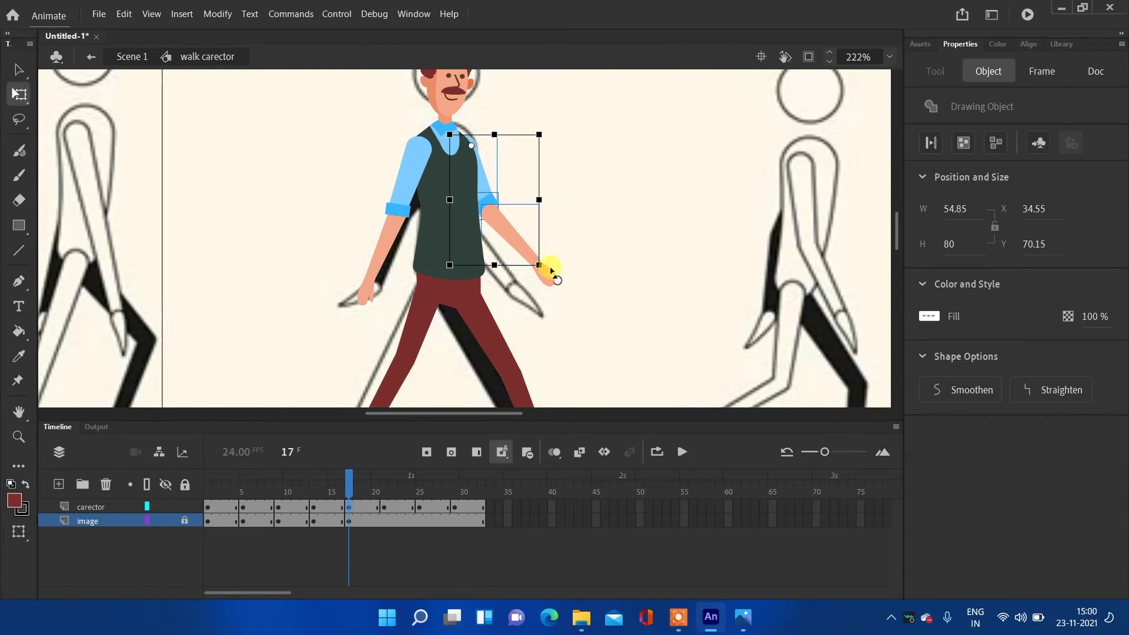
pyautogui.moveTo(623, 109)
pyautogui.mouseDown()
pyautogui.moveTo(549, 267)
pyautogui.moveTo(492, 281)
pyautogui.mouseUp()
pyautogui.moveTo(503, 209); pyautogui.dragTo(474, 151)
pyautogui.moveTo(563, 287); pyautogui.dragTo(379, 308)
pyautogui.hotkey('shift', 'Left')
pyautogui.press('Right')
pyautogui.press('Down')
pyautogui.press('Down')
pyautogui.press('Down')
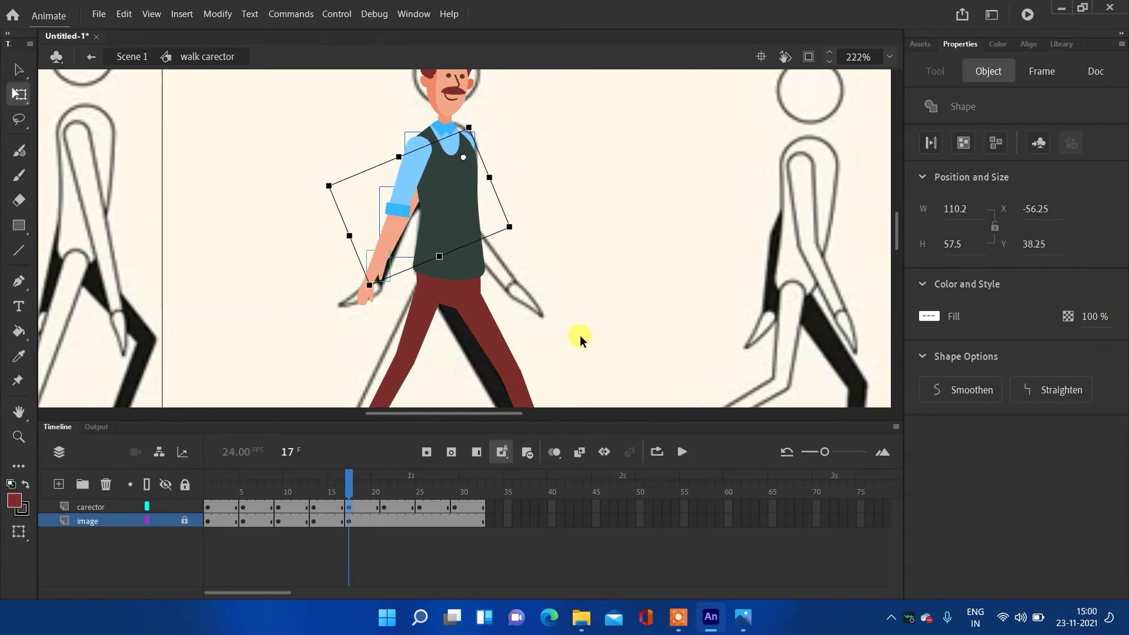
# - Select the near upper arm, forearm and hand, set their pivot at the shoulder, and rotate the arm forward across the torso
pyautogui.click(586, 237)
pyautogui.click(419, 176)
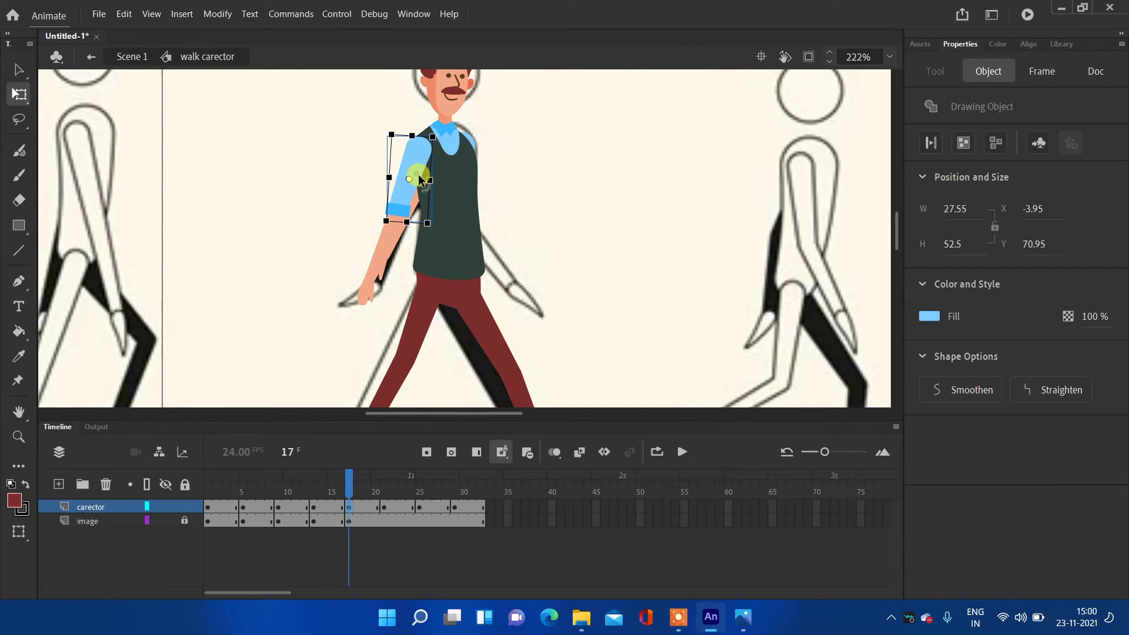
pyautogui.moveTo(347, 159); pyautogui.dragTo(388, 214)
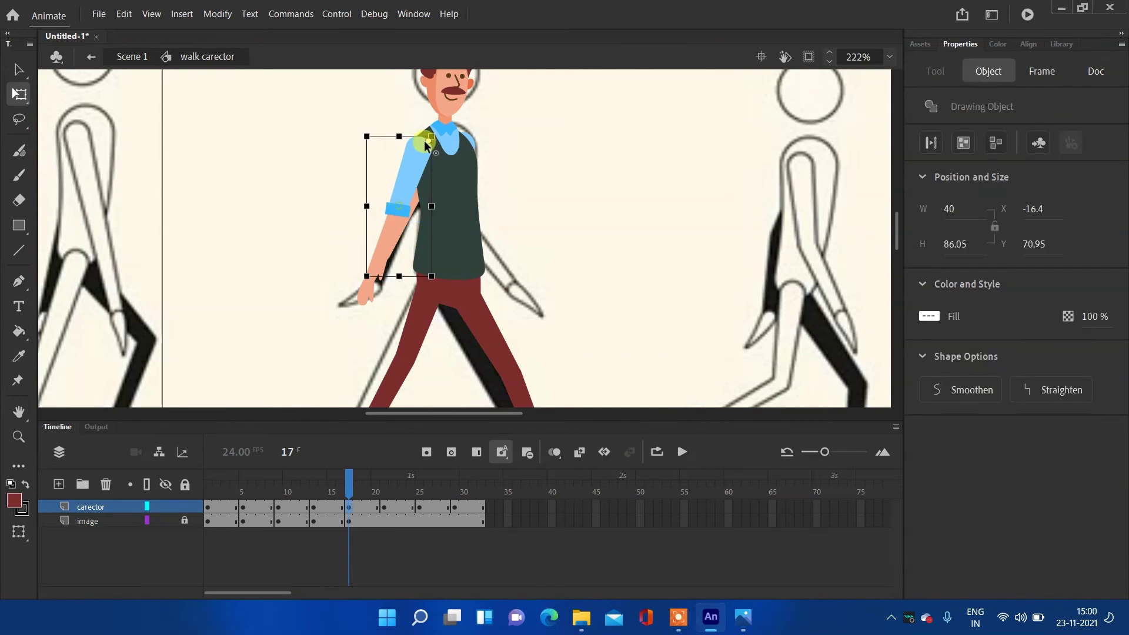
pyautogui.keyDown('shift'); pyautogui.click(365, 293); pyautogui.keyUp('shift')
pyautogui.moveTo(395, 219); pyautogui.dragTo(420, 153)
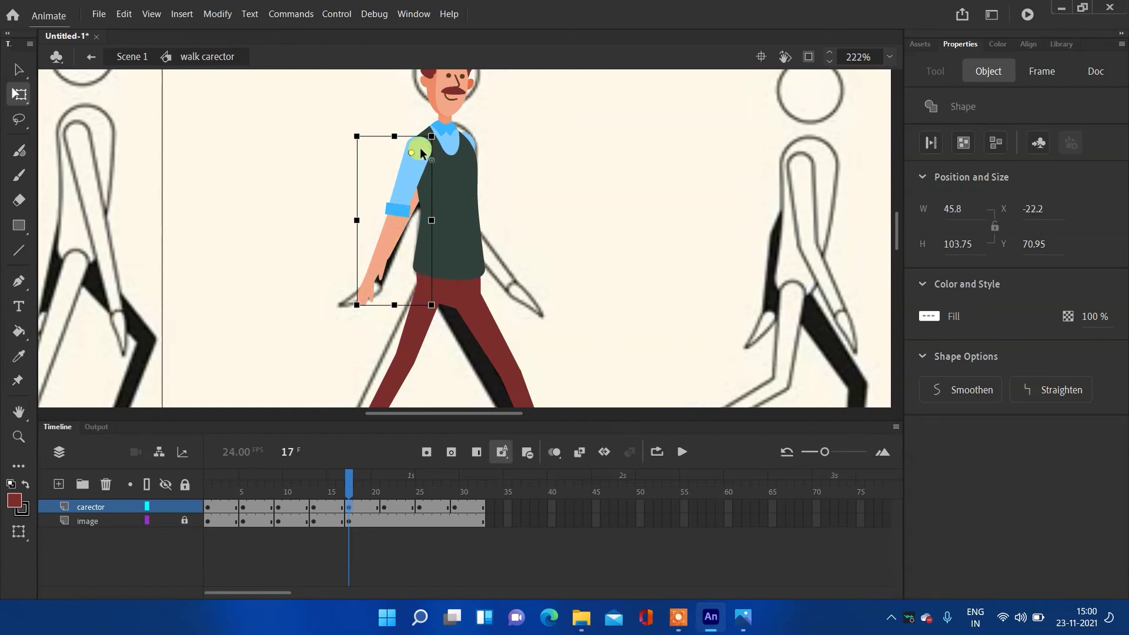
pyautogui.moveTo(436, 305); pyautogui.dragTo(599, 242)
pyautogui.click(435, 173)
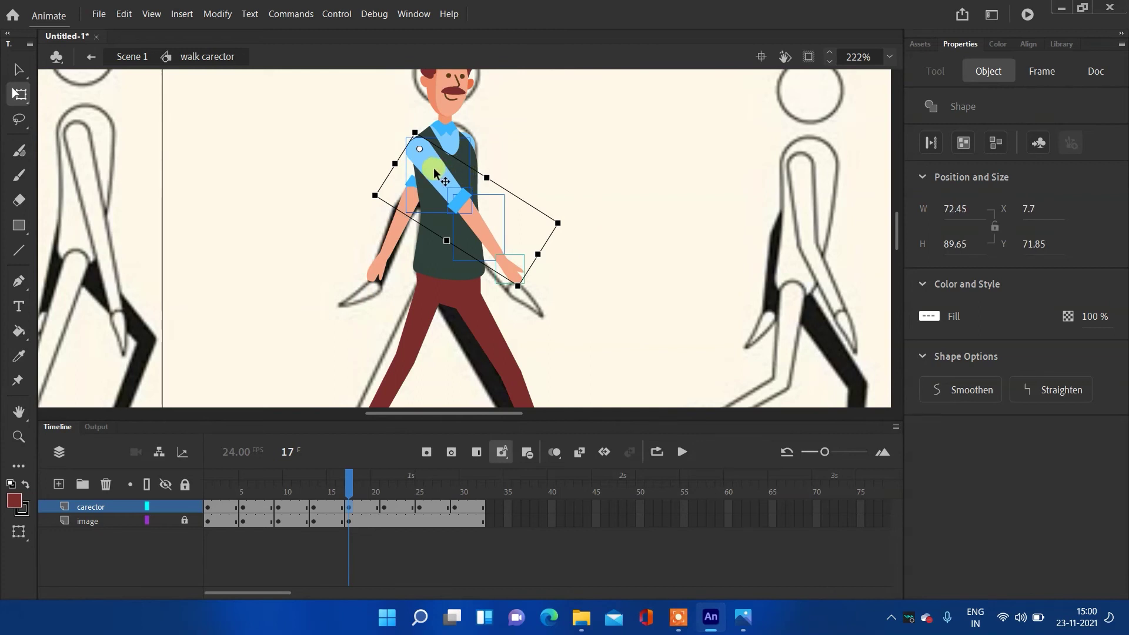
pyautogui.click(611, 188)
# - Bend the near arm on frame 17 by rotating its forearm and hand slightly up from the elbow
pyautogui.click(469, 223)
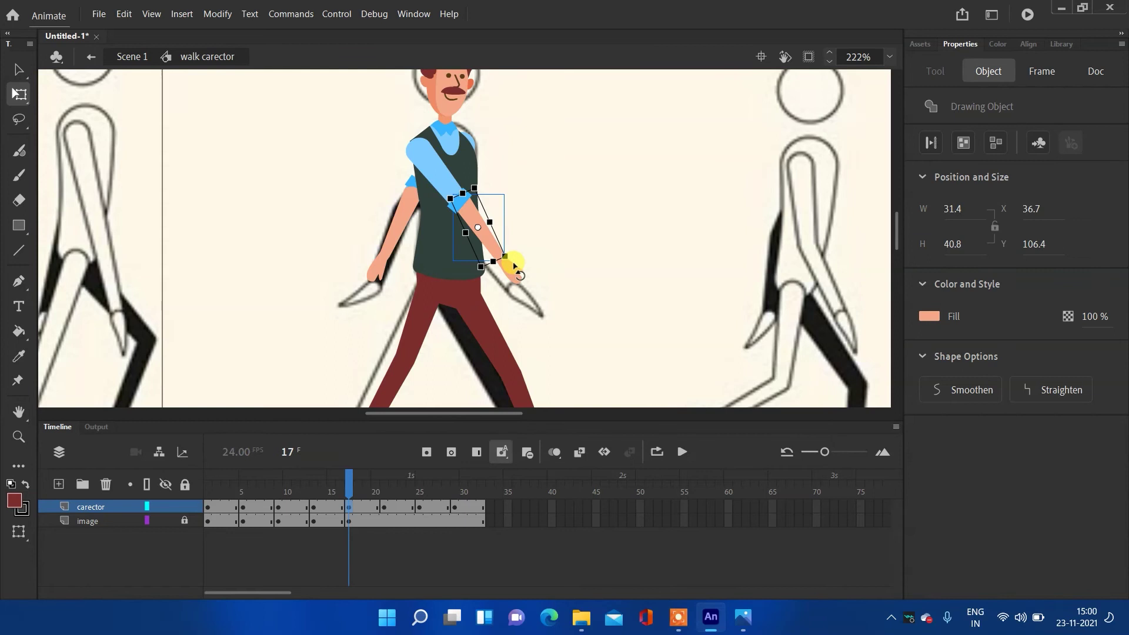
pyautogui.hotkey('ctrl', 'b')
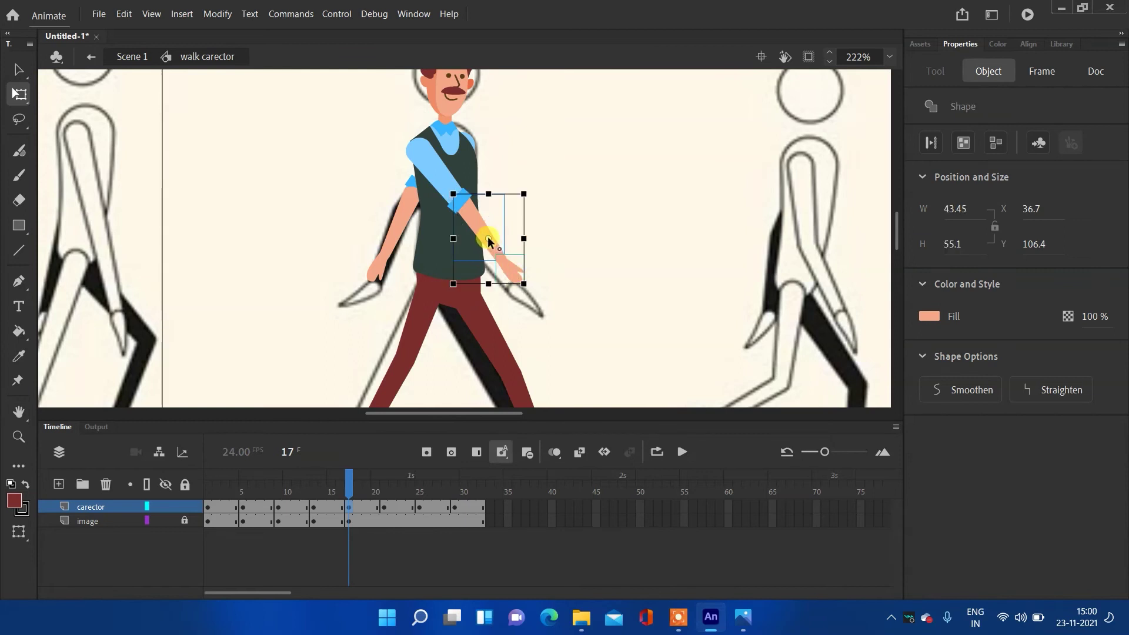
pyautogui.moveTo(534, 188); pyautogui.dragTo(559, 202)
pyautogui.click(587, 205)
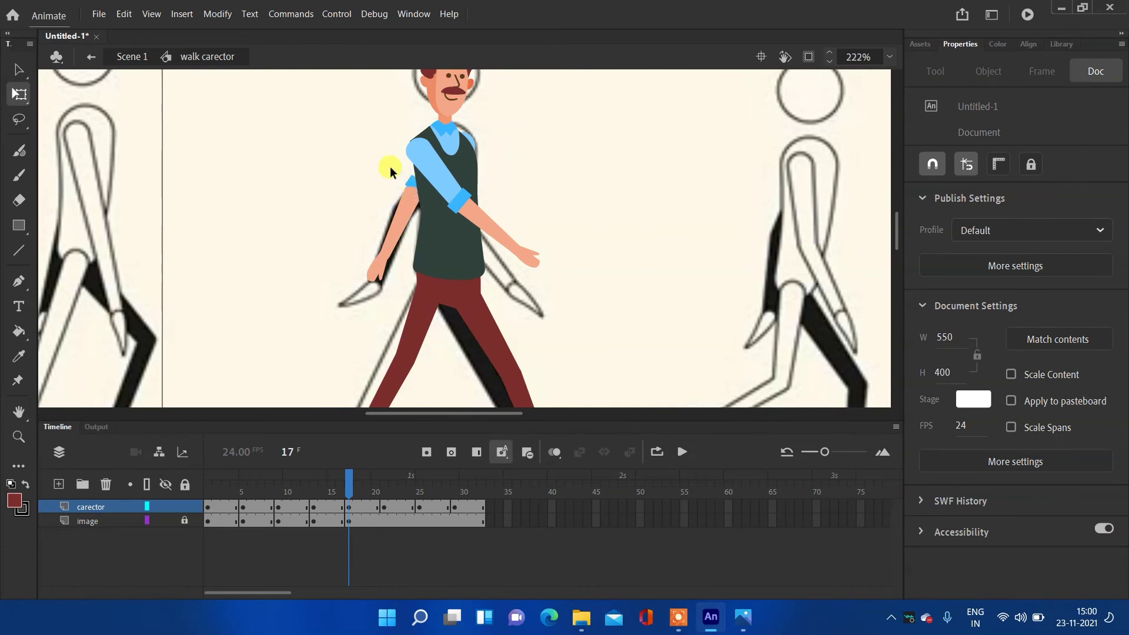
# - Rotate the far arm about its shoulder closer to the torso and adjust its hand at the wrist
pyautogui.click(409, 203)
pyautogui.moveTo(427, 194); pyautogui.dragTo(453, 135)
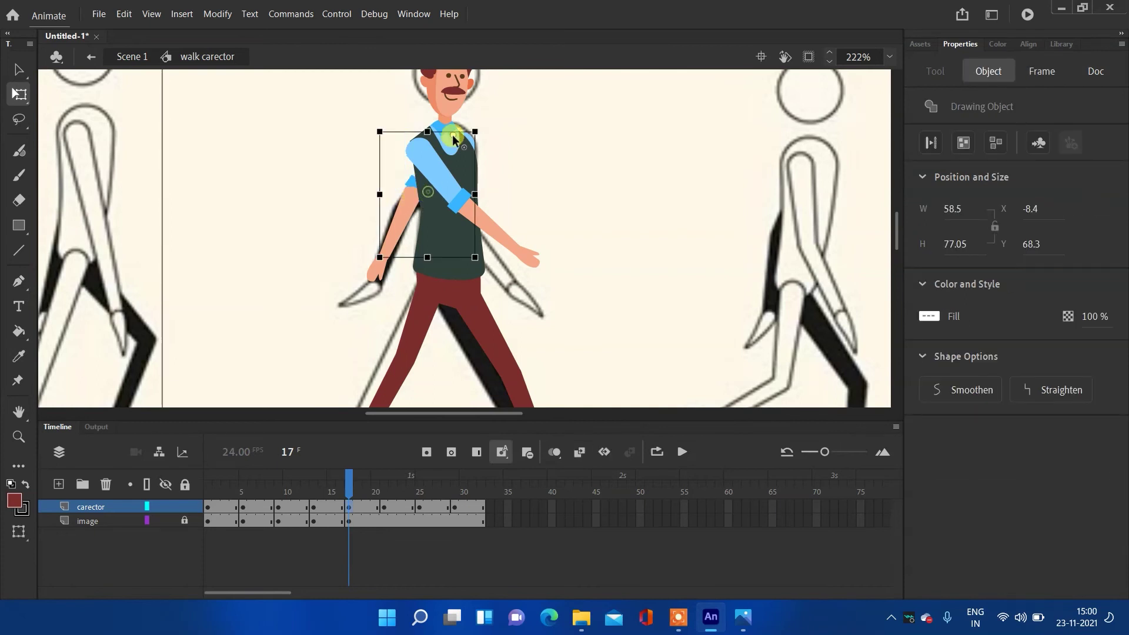
pyautogui.moveTo(376, 265)
pyautogui.mouseDown()
pyautogui.moveTo(357, 290)
pyautogui.moveTo(386, 279)
pyautogui.mouseUp()
pyautogui.click(311, 302)
pyautogui.click(374, 267)
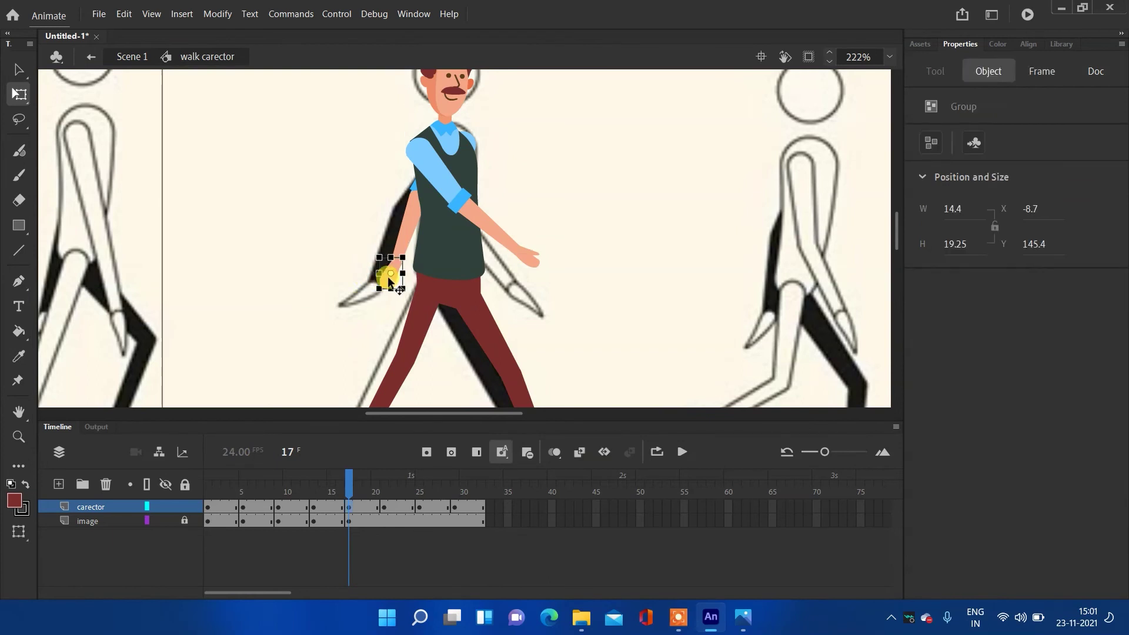
pyautogui.click(606, 296)
# - On frame 21, add an image-layer keyframe, unlock the layer, and shift the reference's #21 down pose behind the character
pyautogui.scroll(-1, 605, 265)
pyautogui.scroll(-2, 604, 265)
pyautogui.scroll(1, 706, 305)
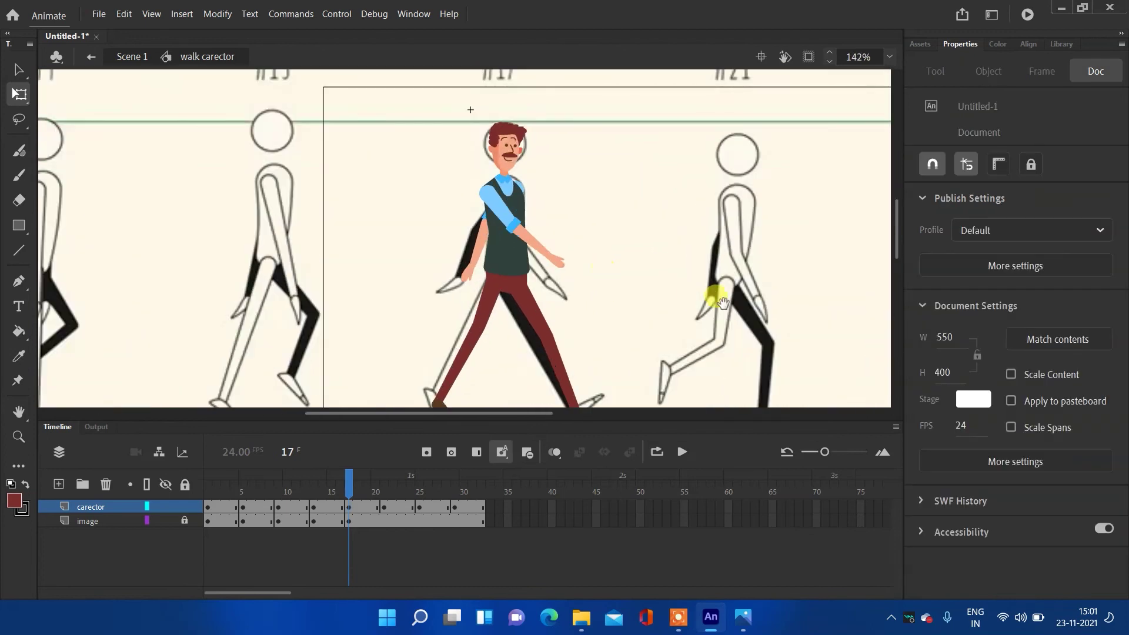
pyautogui.hscroll(3, 467, 239)
pyautogui.click(383, 507)
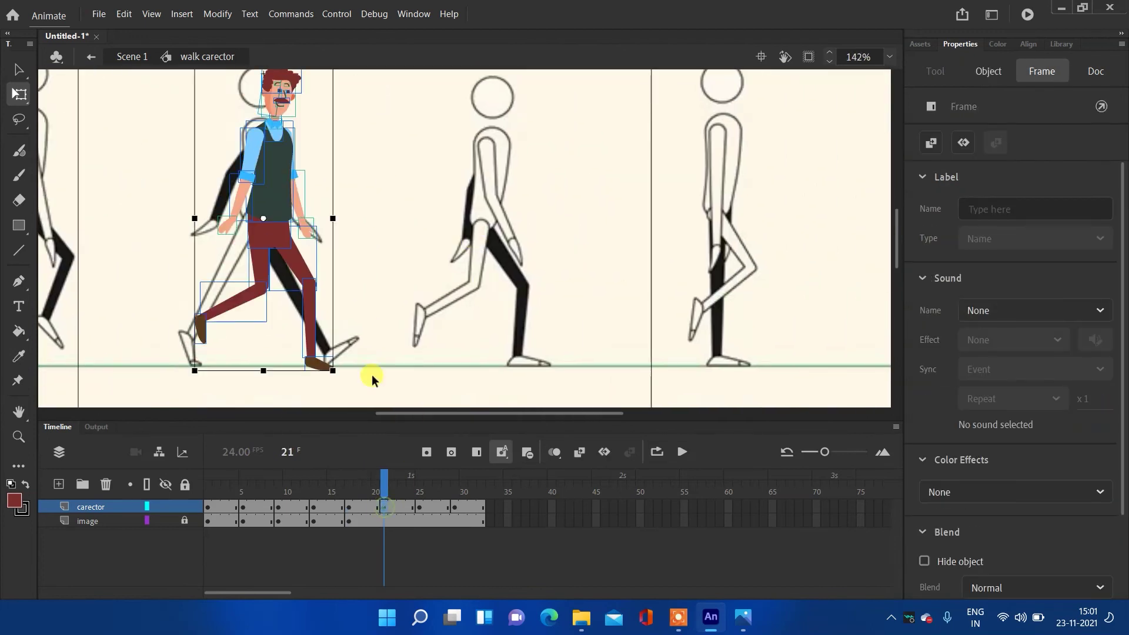
pyautogui.click(384, 520)
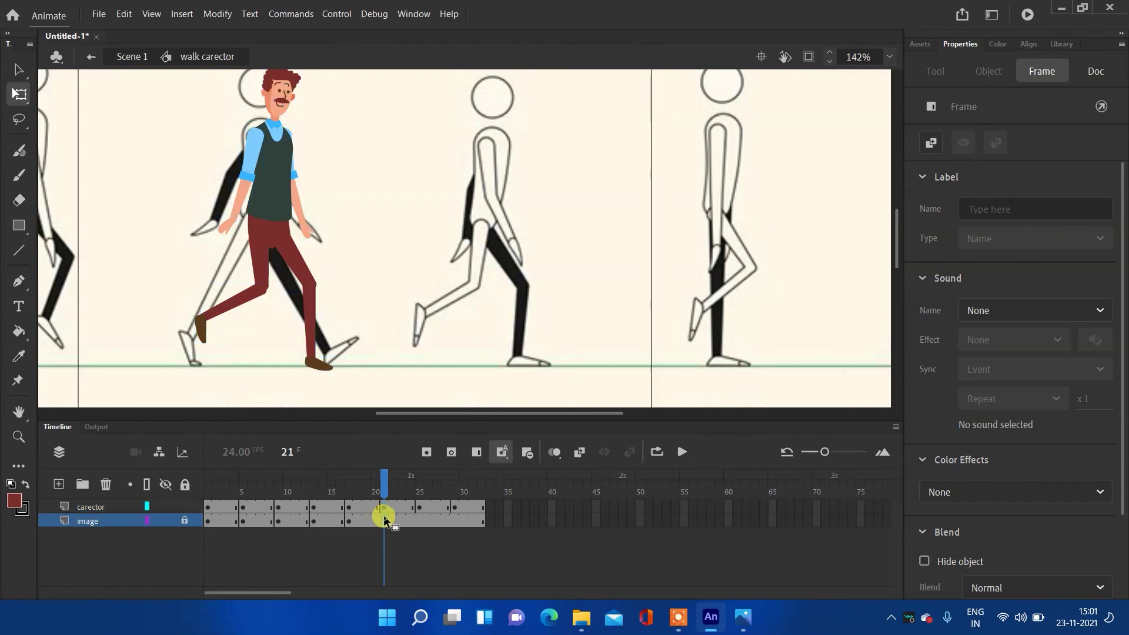
pyautogui.click(478, 375)
pyautogui.click(184, 520)
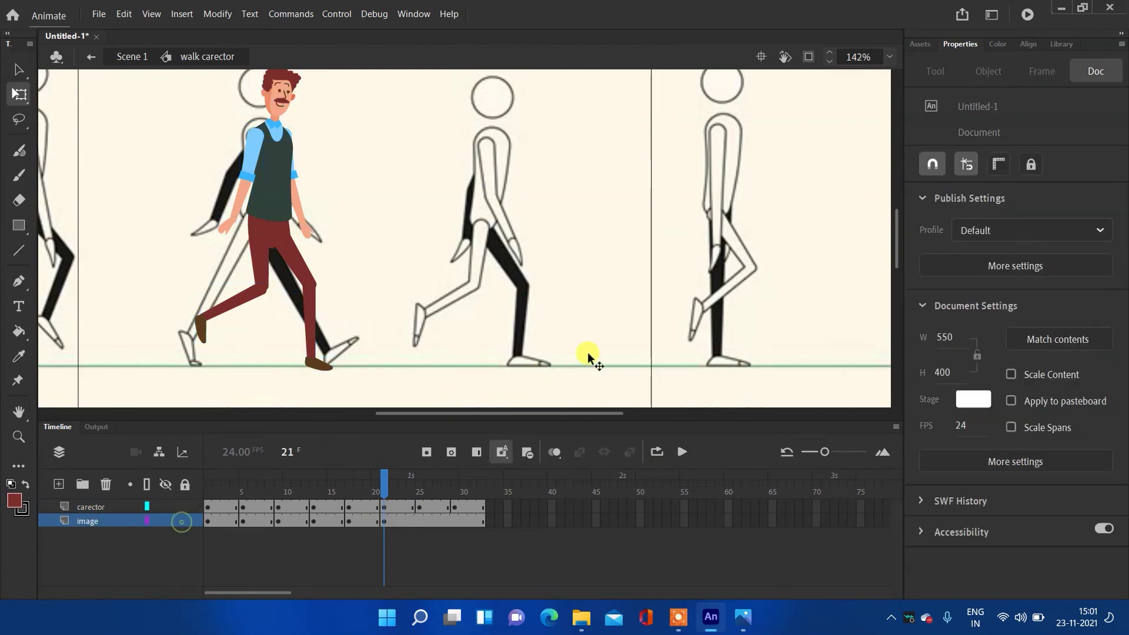
pyautogui.moveTo(586, 385); pyautogui.dragTo(390, 378)
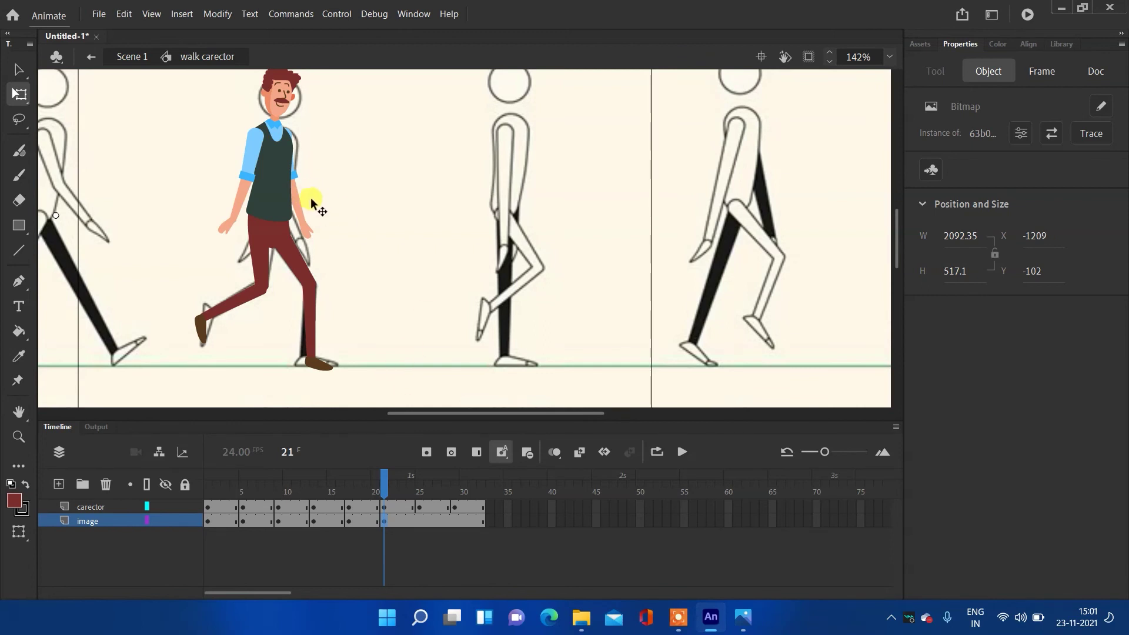
# - Toggle the character layer's visibility to compare the frame 21 pose with the reference underneath
pyautogui.scroll(3, 311, 198)
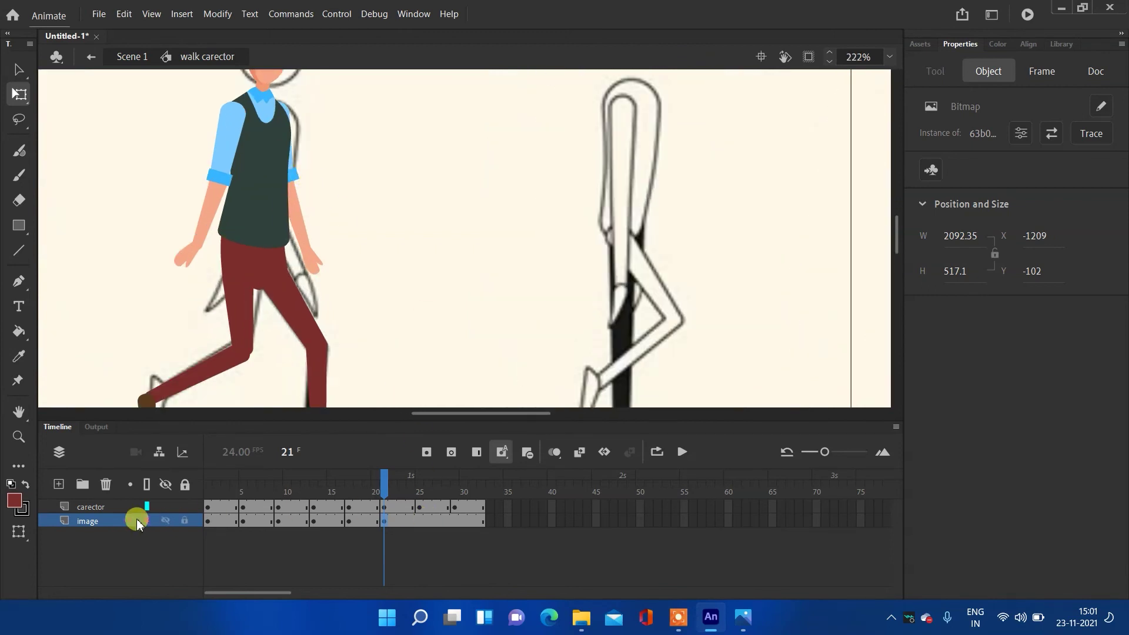
pyautogui.click(163, 506)
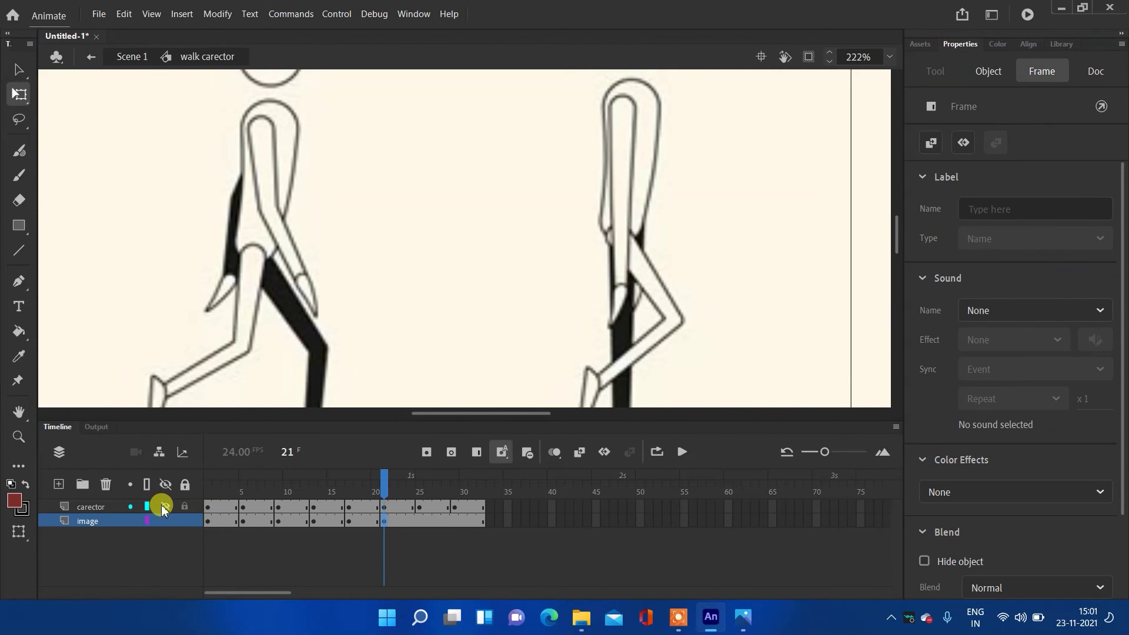
pyautogui.click(163, 507)
pyautogui.click(163, 507)
pyautogui.click(163, 507)
pyautogui.click(299, 187)
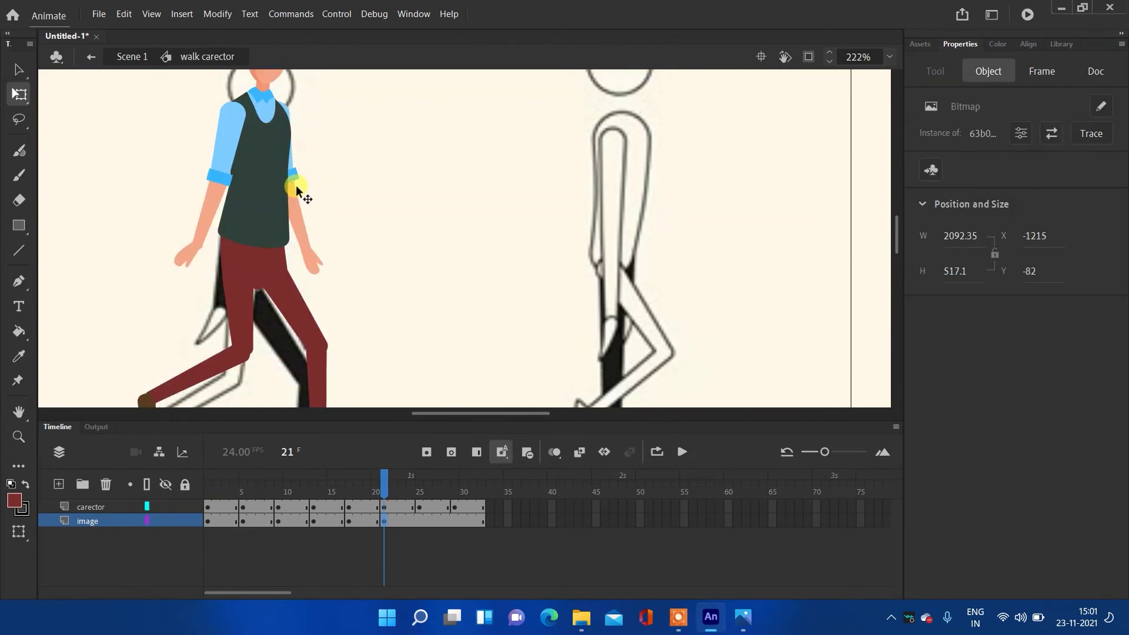
# - Lock the image layer and rotate the far arm about its shoulder so it swings back behind the torso
pyautogui.click(172, 574)
pyautogui.click(193, 521)
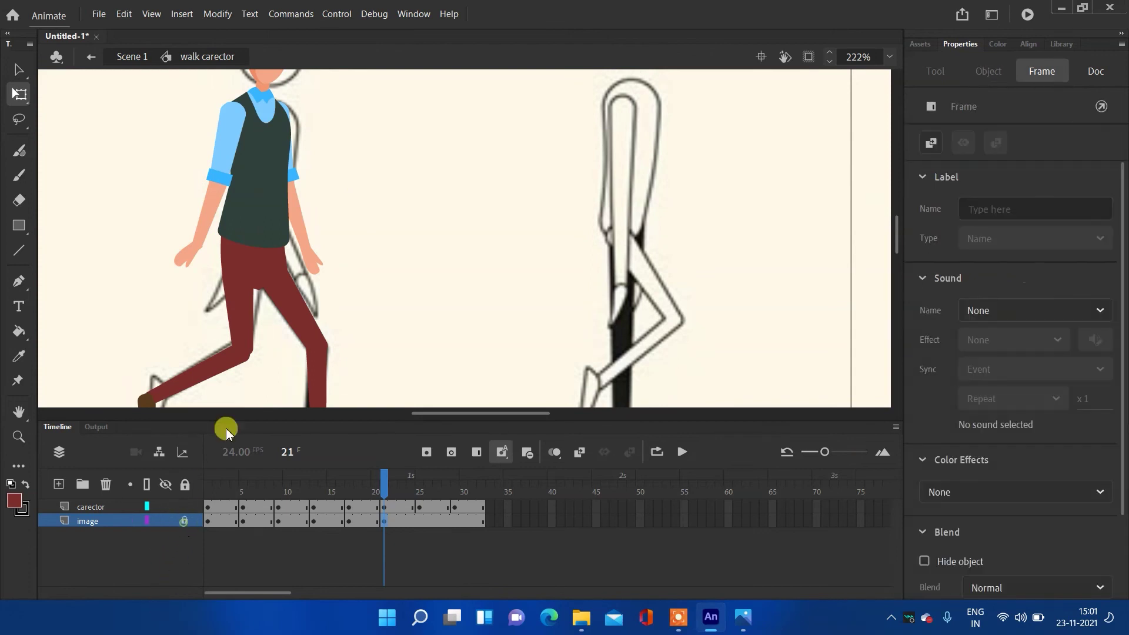
pyautogui.moveTo(286, 191); pyautogui.dragTo(285, 160)
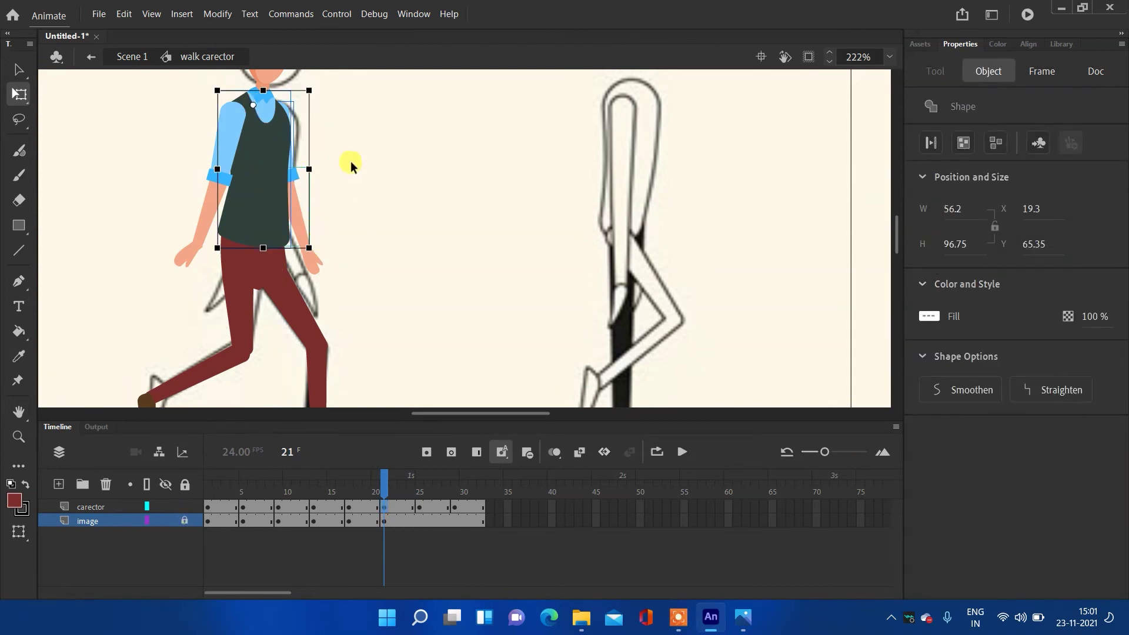
pyautogui.click(360, 113)
pyautogui.moveTo(360, 109); pyautogui.dragTo(291, 262)
pyautogui.moveTo(294, 190); pyautogui.dragTo(280, 129)
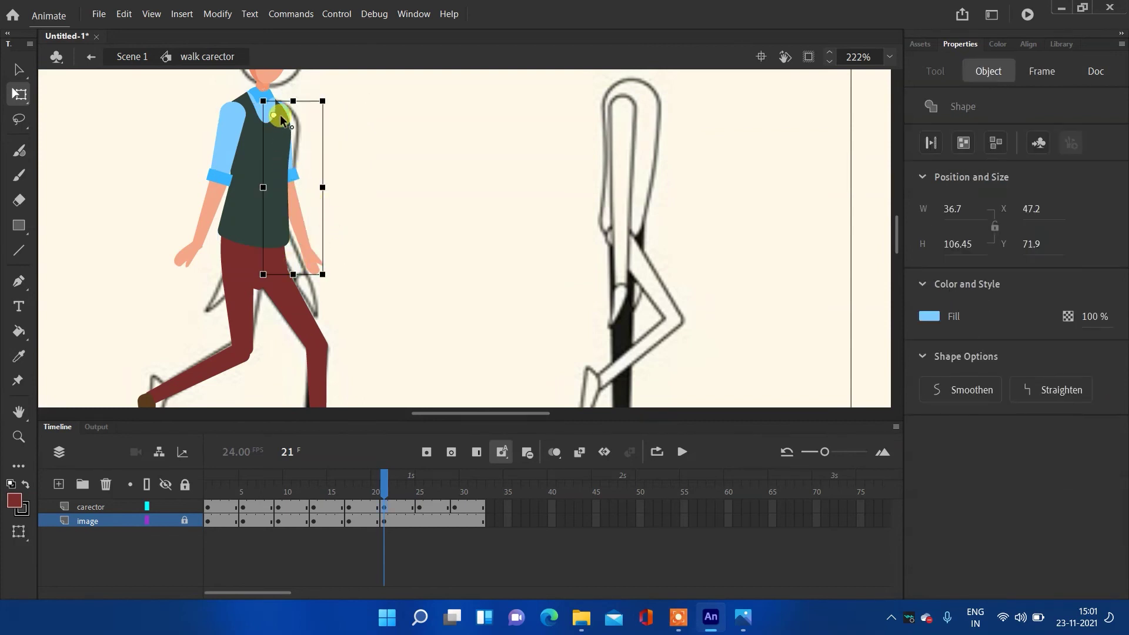
pyautogui.moveTo(330, 277); pyautogui.dragTo(210, 284)
pyautogui.click(353, 176)
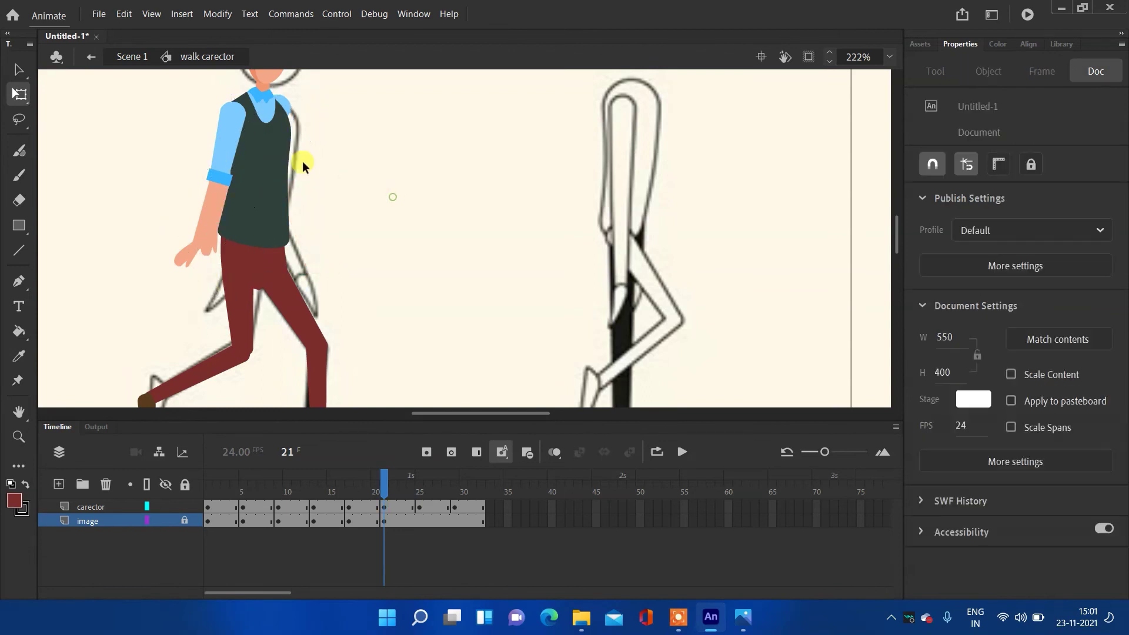
# - Rotate the whole near arm, including sleeve, cuff, forearm and hand, forward across the torso about its shoulder
pyautogui.click(227, 142)
pyautogui.scroll(5, 234, 177)
pyautogui.scroll(-2, 222, 176)
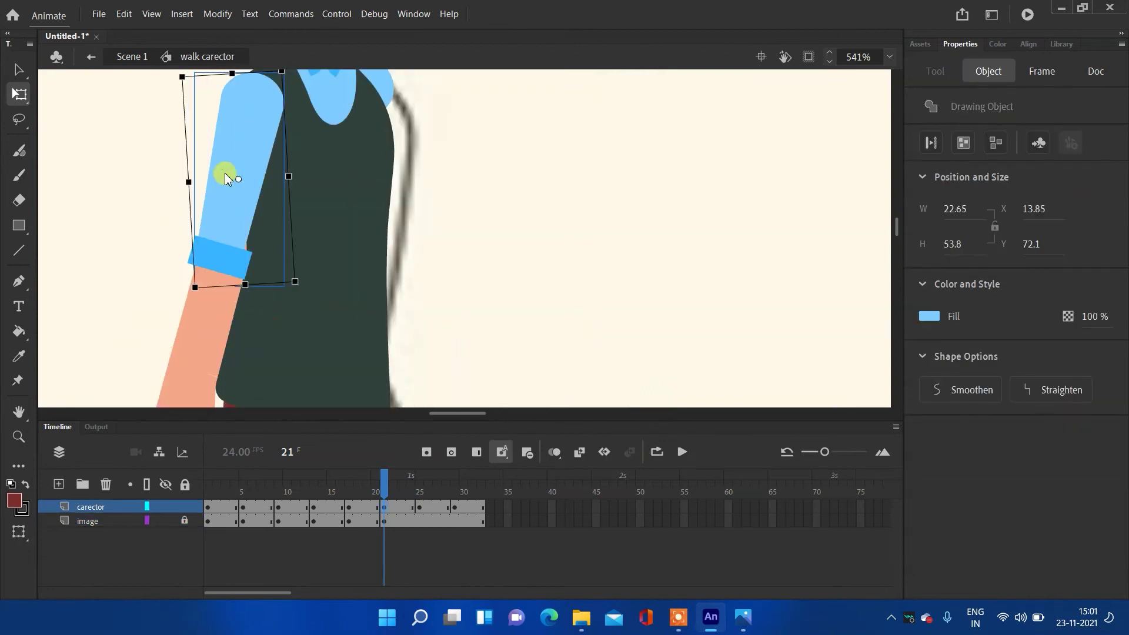
pyautogui.keyDown('shift'); pyautogui.click(207, 340); pyautogui.keyUp('shift')
pyautogui.scroll(-3, 375, 251)
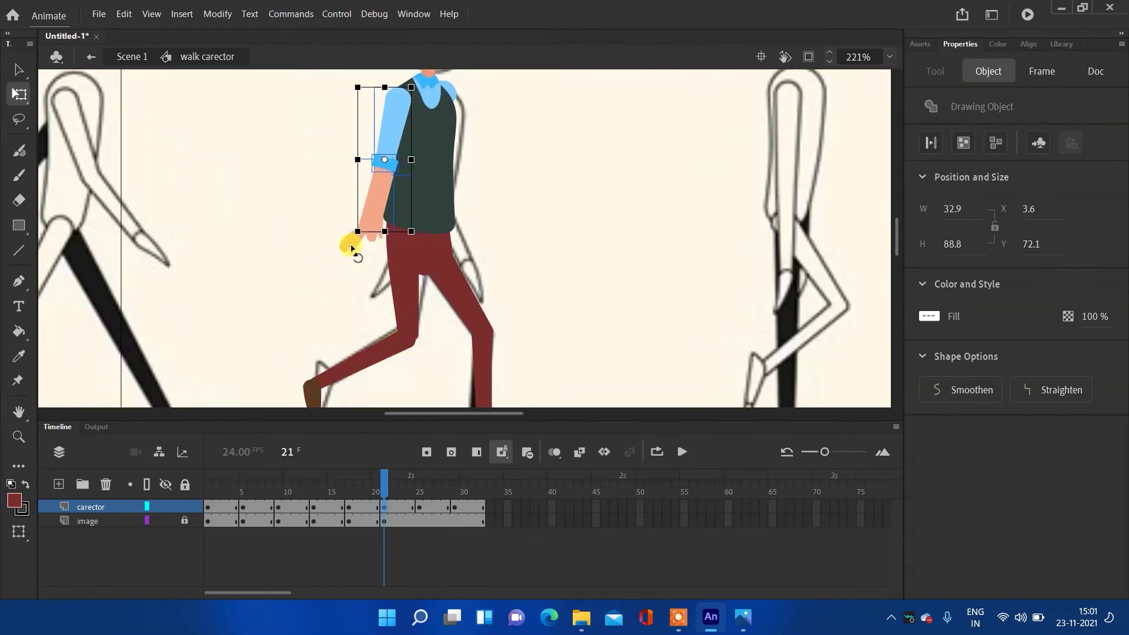
pyautogui.scroll(3, 351, 245)
pyautogui.keyDown('shift'); pyautogui.click(351, 244); pyautogui.keyUp('shift')
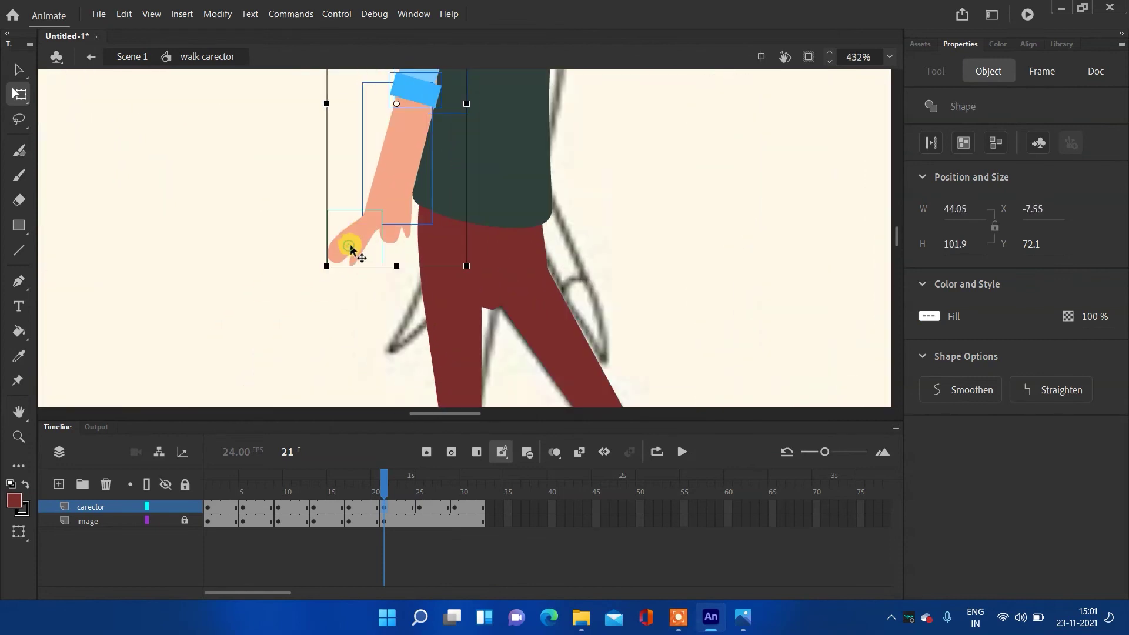
pyautogui.scroll(-2, 409, 241)
pyautogui.moveTo(401, 150); pyautogui.dragTo(424, 98)
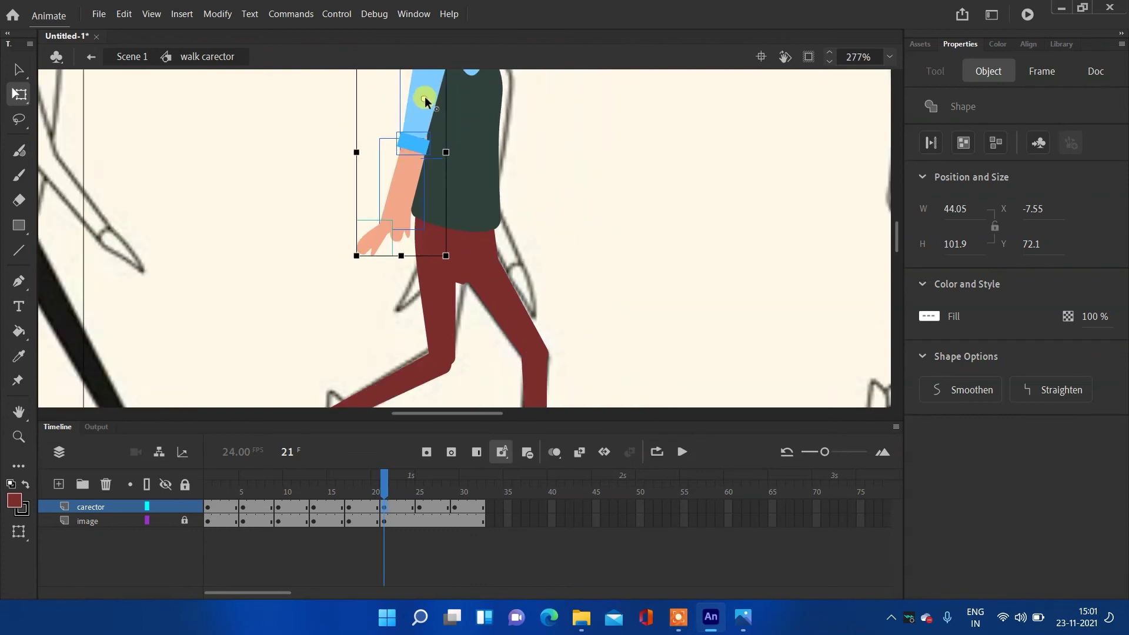
pyautogui.scroll(-2, 472, 171)
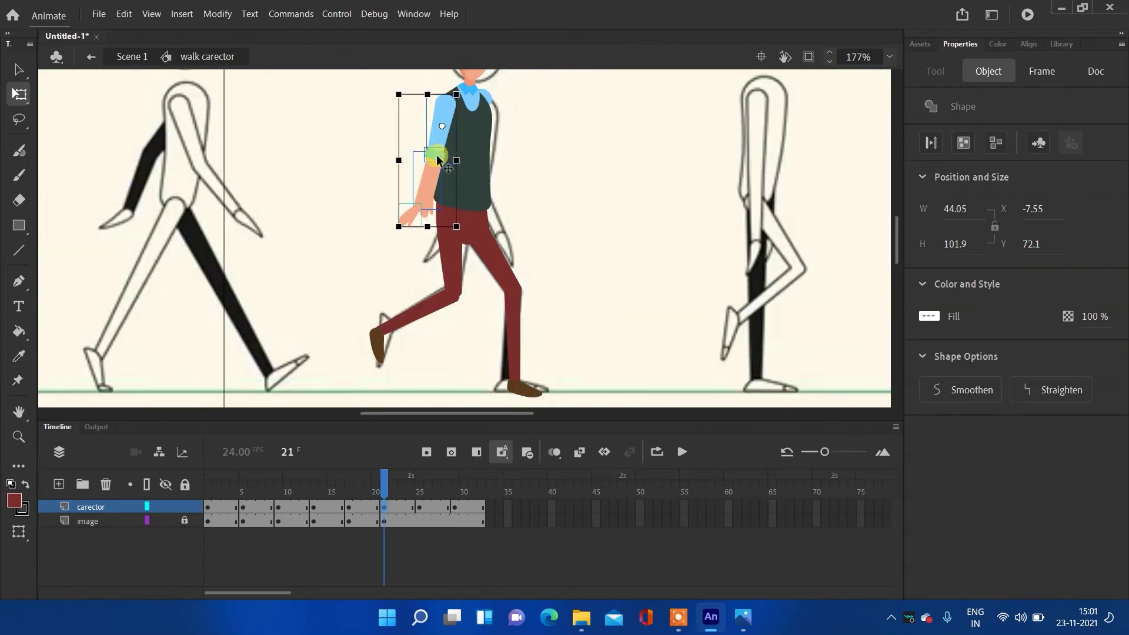
pyautogui.moveTo(442, 127); pyautogui.dragTo(456, 106)
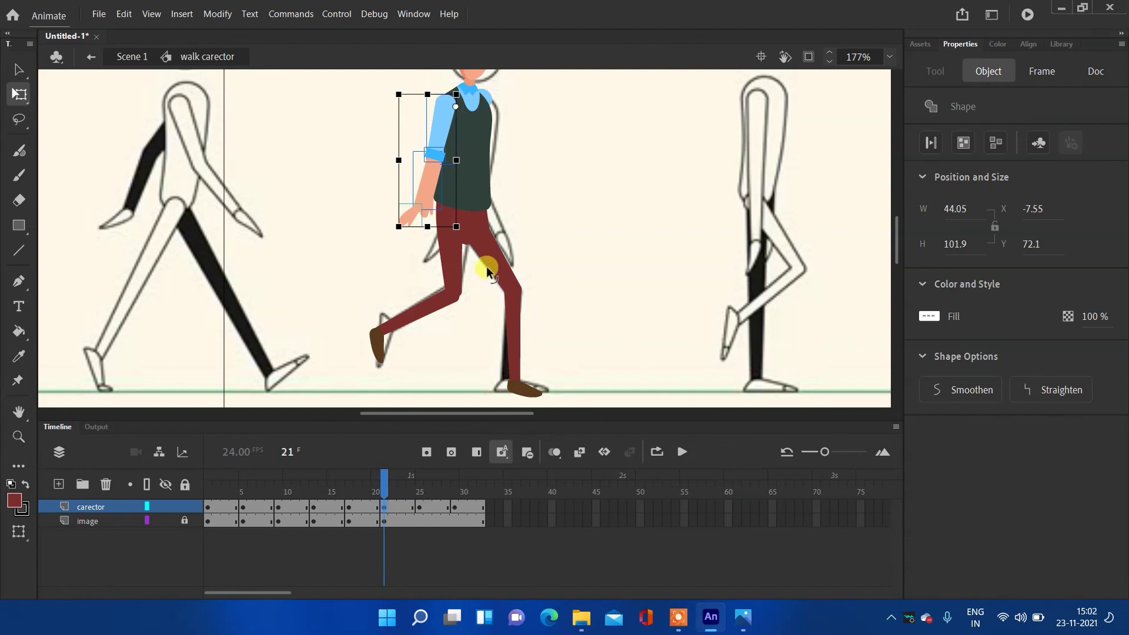
pyautogui.moveTo(463, 231); pyautogui.dragTo(529, 189)
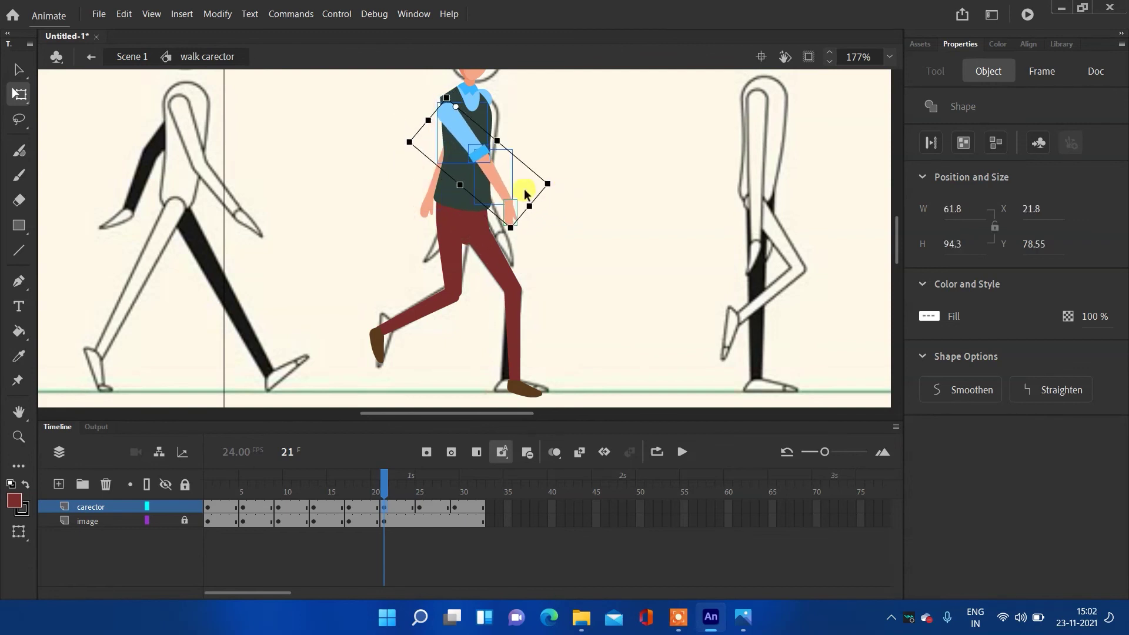
# - Move the near arm slightly up so its upper end sits on the shoulder
pyautogui.hotkey('ctrl', 'z')
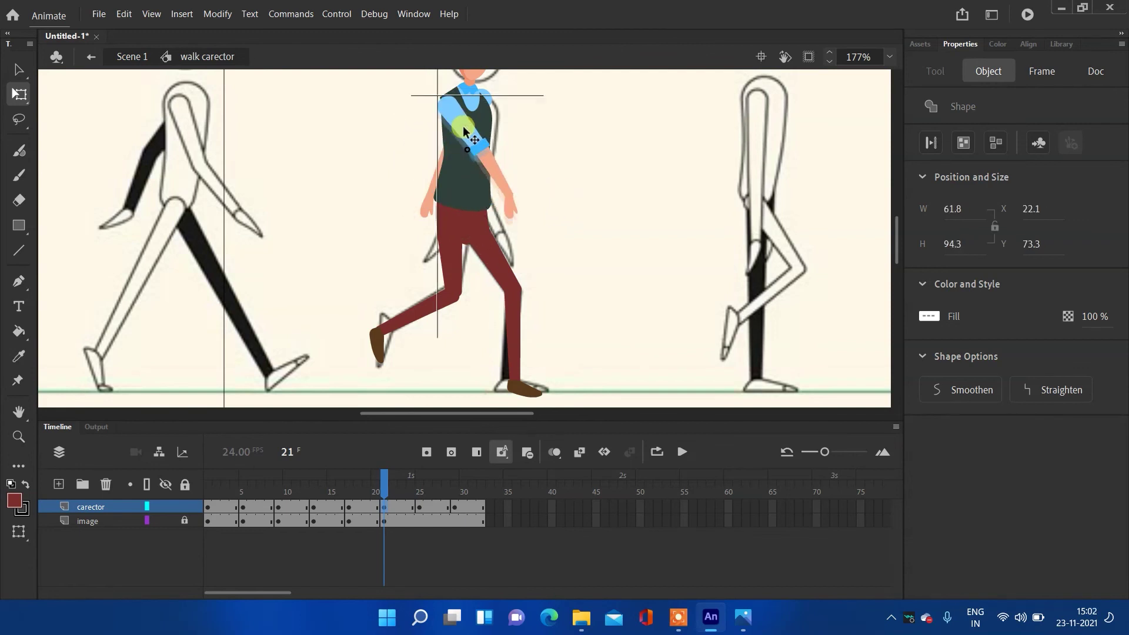
pyautogui.scroll(4, 464, 130)
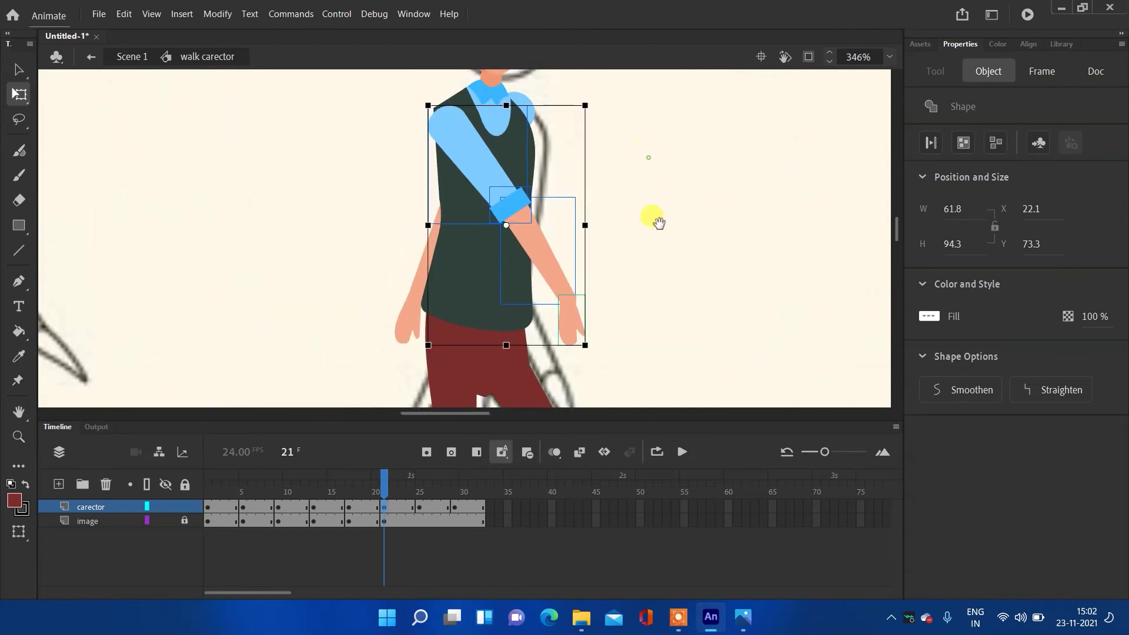
pyautogui.moveTo(655, 223); pyautogui.dragTo(647, 235)
pyautogui.press('Left')
pyautogui.press('Up')
pyautogui.click(718, 287)
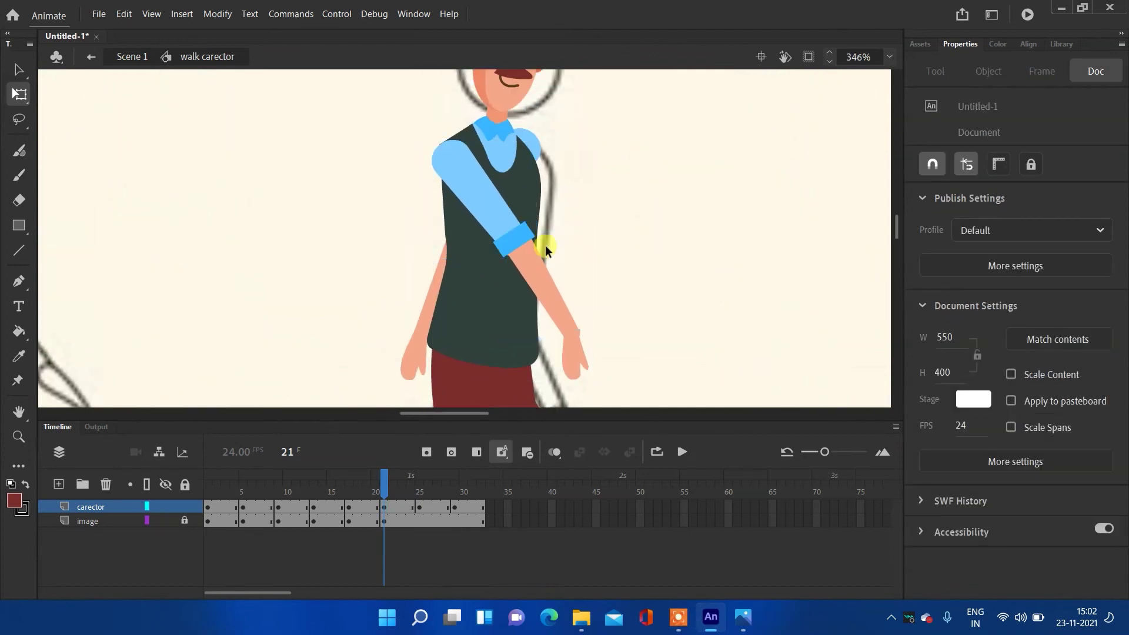
# - Rotate the near upper arm and cuff slightly down and back about the shoulder
pyautogui.click(512, 227)
pyautogui.click(484, 199)
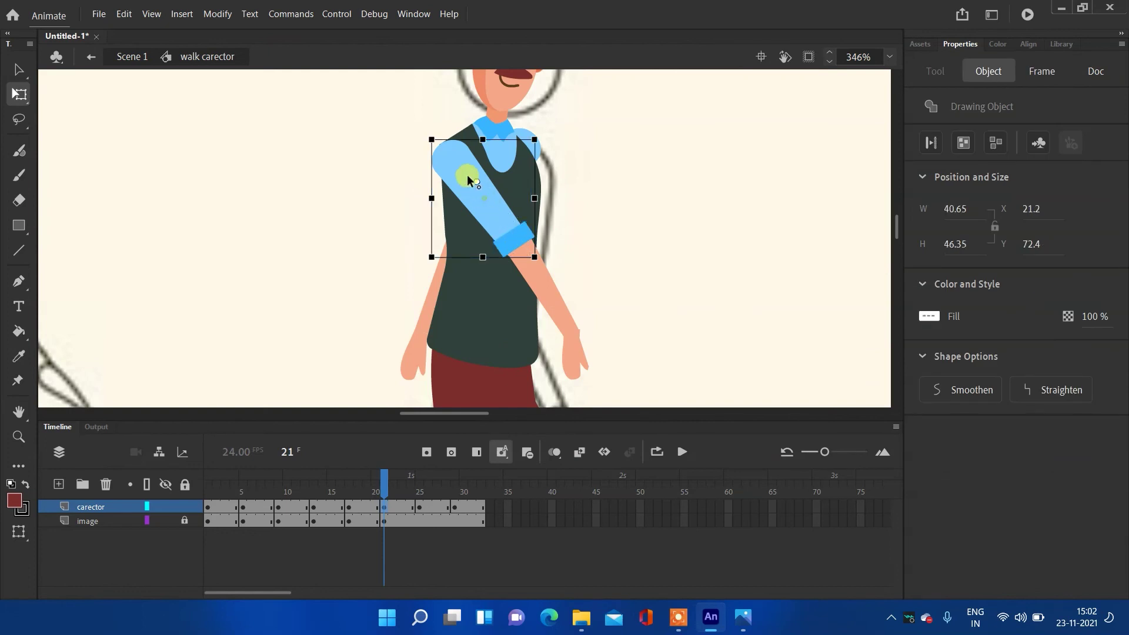
pyautogui.moveTo(542, 259); pyautogui.dragTo(529, 272)
pyautogui.click(657, 242)
# - Reattach the near forearm and hand to the cuff and rotate them forward to bend the elbow
pyautogui.click(556, 302)
pyautogui.keyDown('shift'); pyautogui.click(579, 353); pyautogui.keyUp('shift')
pyautogui.moveTo(543, 304); pyautogui.dragTo(566, 350)
pyautogui.moveTo(593, 237)
pyautogui.mouseDown()
pyautogui.moveTo(575, 227)
pyautogui.moveTo(584, 230)
pyautogui.mouseUp()
pyautogui.click(647, 244)
# - Rotate the near hand forward and up at the wrist to line up with the forearm
pyautogui.click(570, 353)
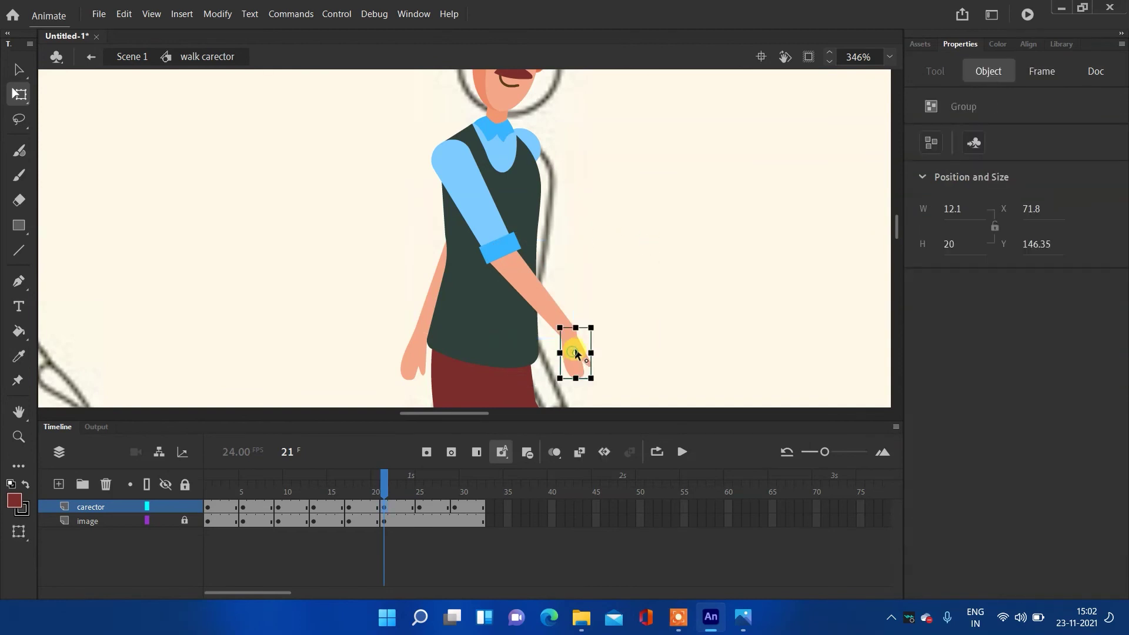
pyautogui.moveTo(594, 385); pyautogui.dragTo(612, 366)
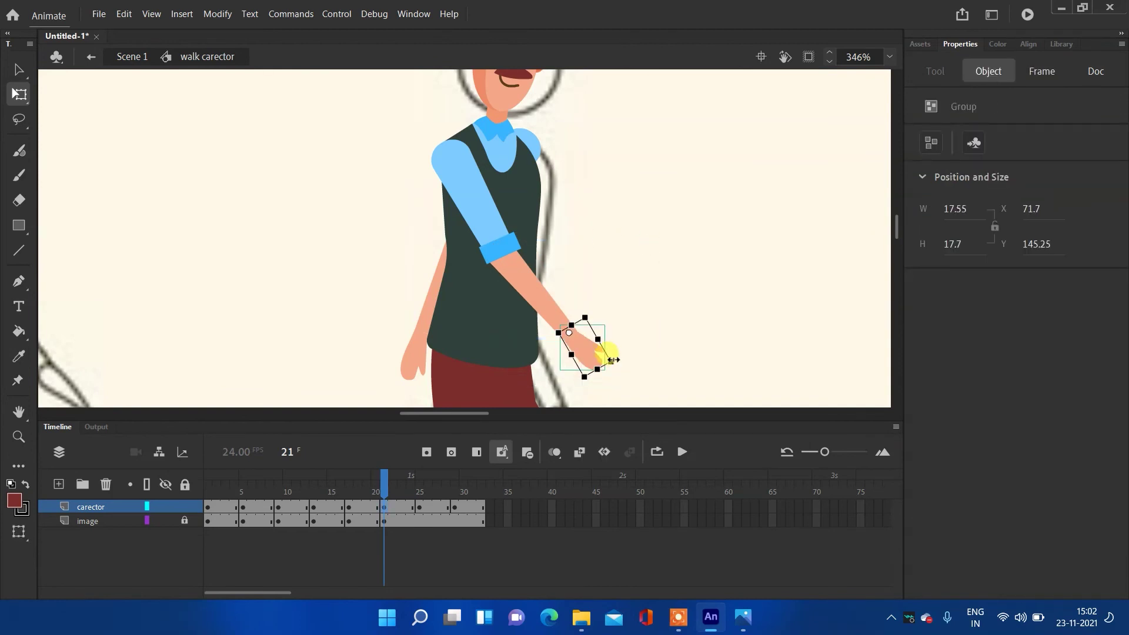
pyautogui.click(658, 328)
pyautogui.scroll(-5, 661, 329)
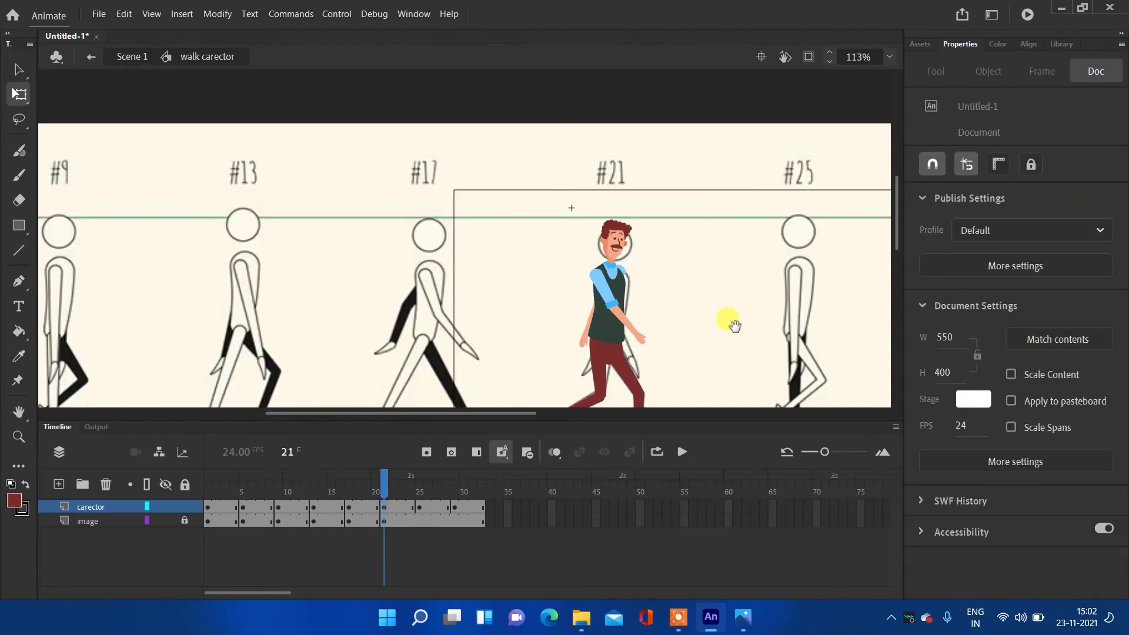
# - Rotate the whole near arm slightly closer to the torso and realign it on the shoulder, checking against the reference
pyautogui.scroll(3, 735, 322)
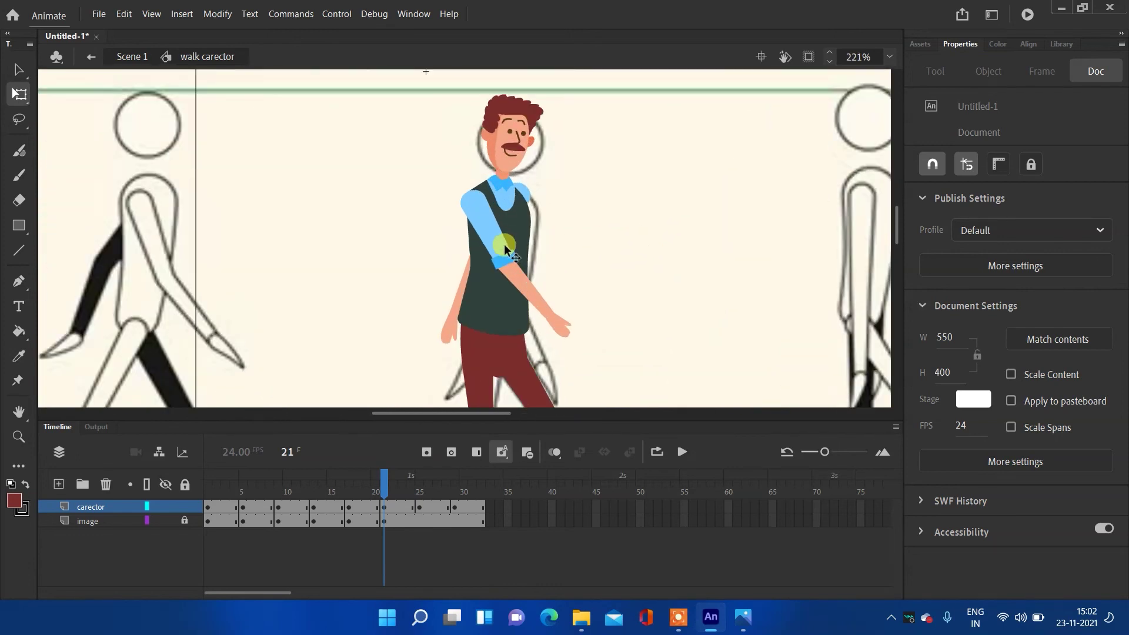
pyautogui.scroll(3, 504, 244)
pyautogui.click(509, 268)
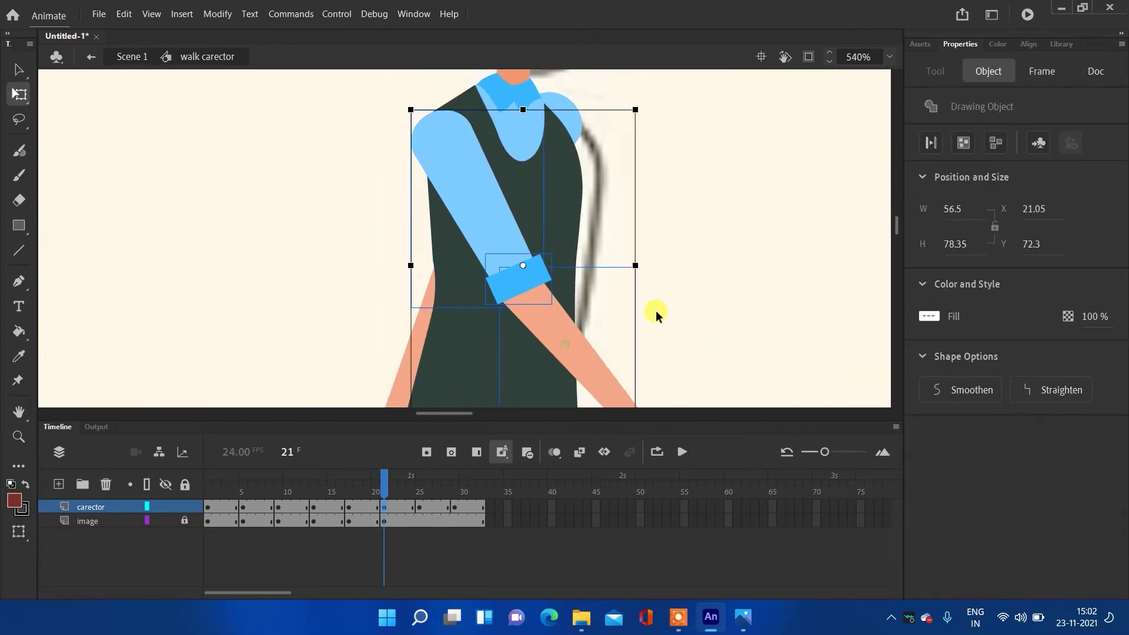
pyautogui.scroll(-4, 624, 334)
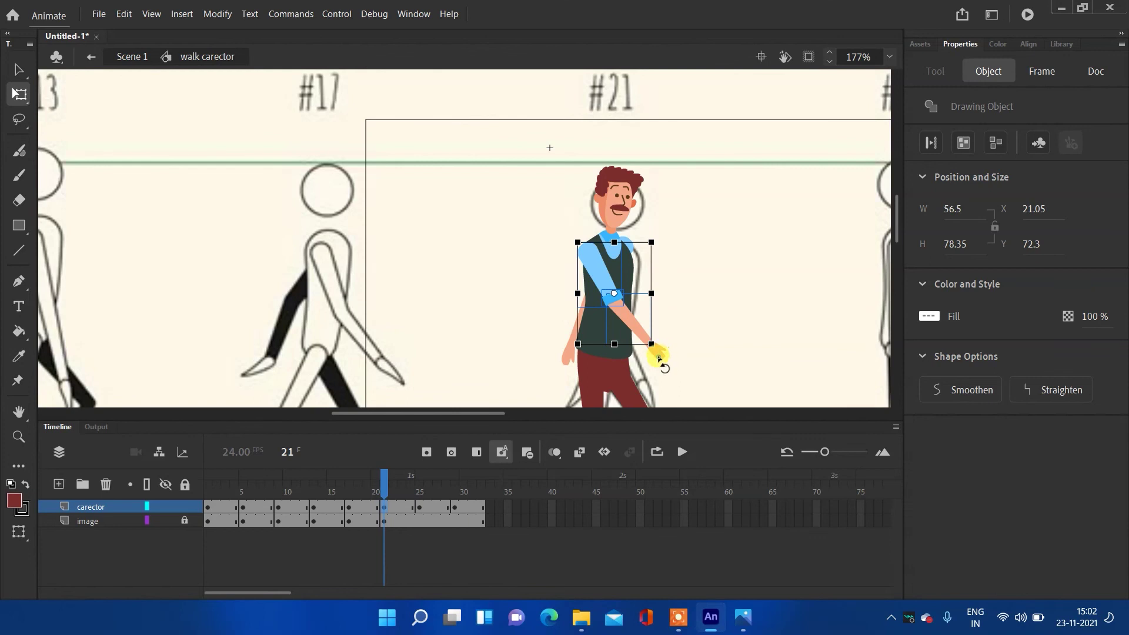
pyautogui.scroll(2, 665, 351)
pyautogui.moveTo(650, 356); pyautogui.dragTo(657, 368)
pyautogui.scroll(-2, 680, 327)
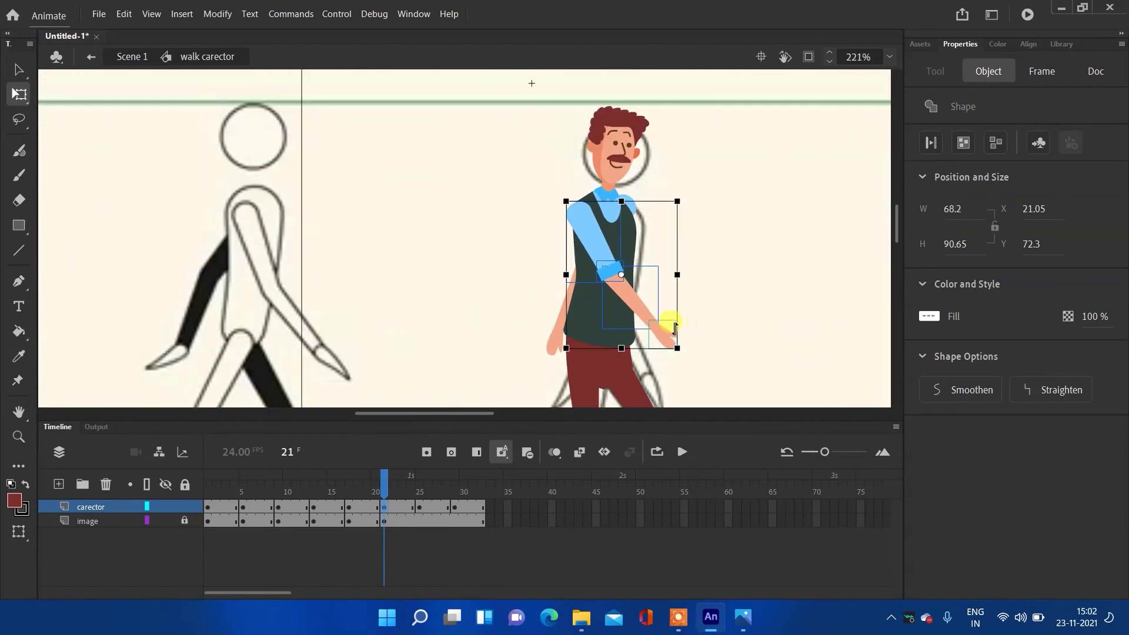
pyautogui.click(165, 505)
pyautogui.click(166, 505)
pyautogui.moveTo(686, 349)
pyautogui.mouseDown()
pyautogui.moveTo(660, 361)
pyautogui.moveTo(676, 353)
pyautogui.mouseUp()
pyautogui.click(586, 241)
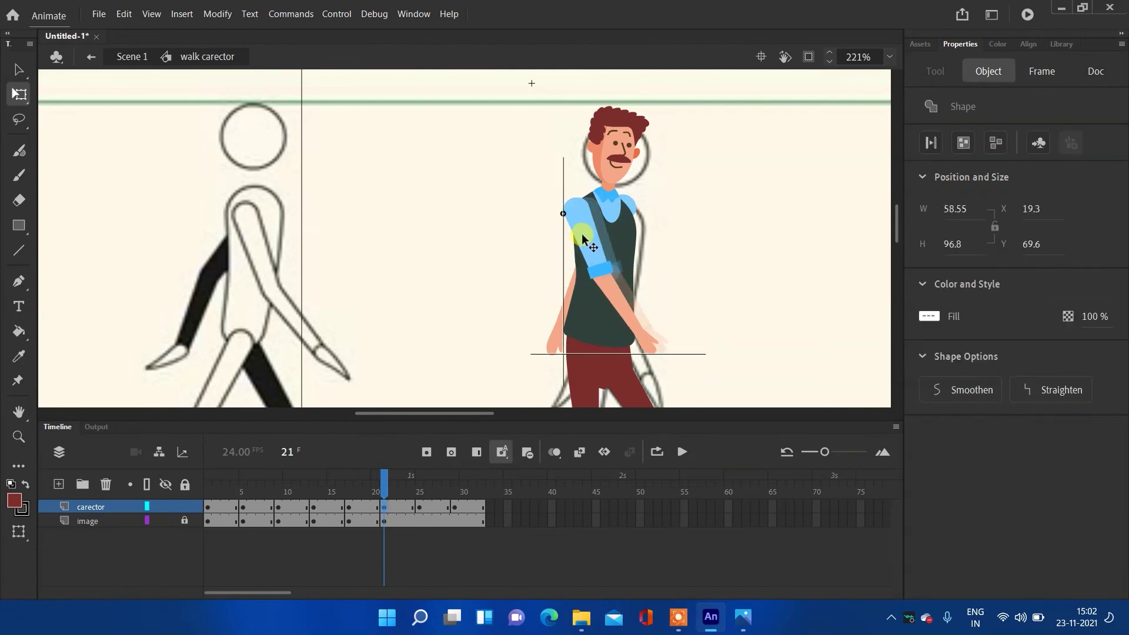
pyautogui.click(759, 275)
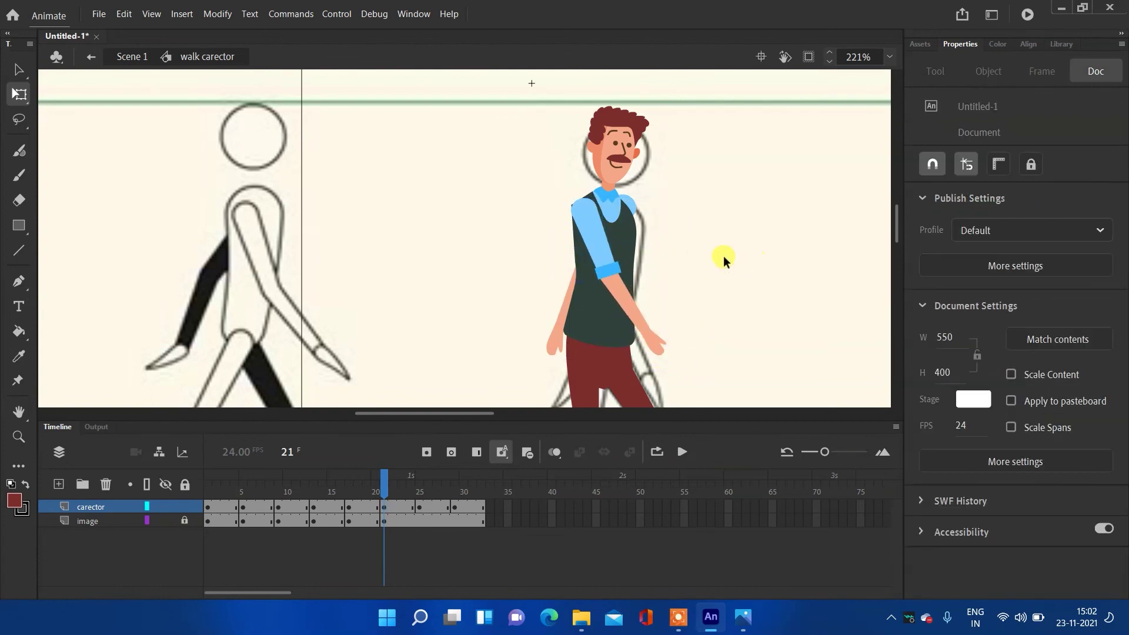
# - On frame 25, add an image-layer keyframe, shift the reference's #25 pass-pos pose behind the character, and relock the layer
pyautogui.scroll(-5, 723, 256)
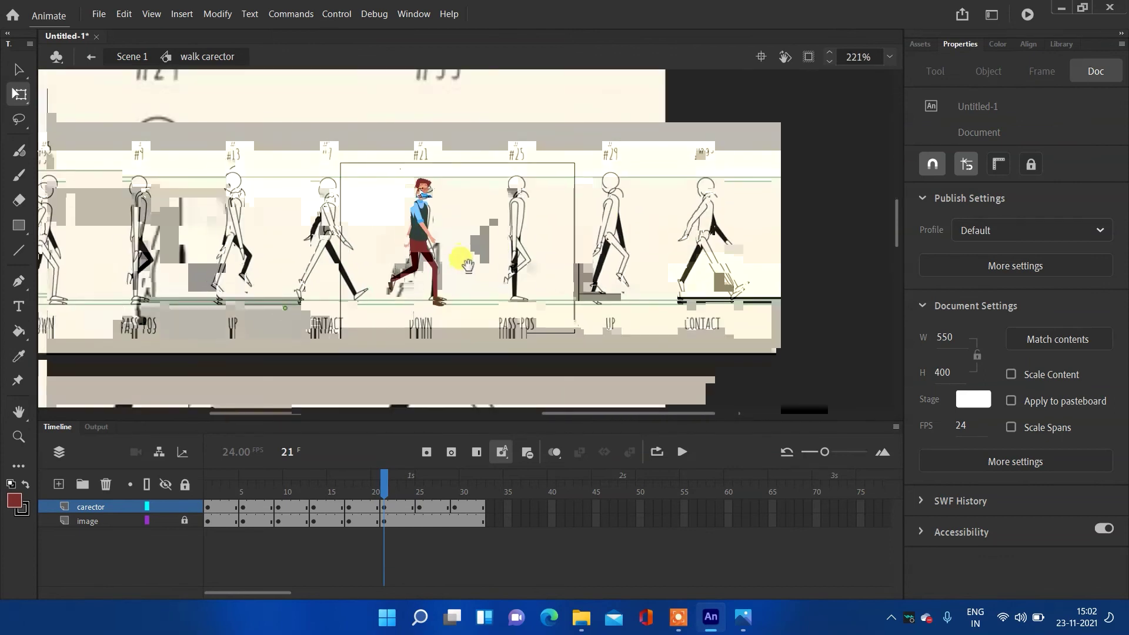
pyautogui.click(419, 507)
pyautogui.click(420, 520)
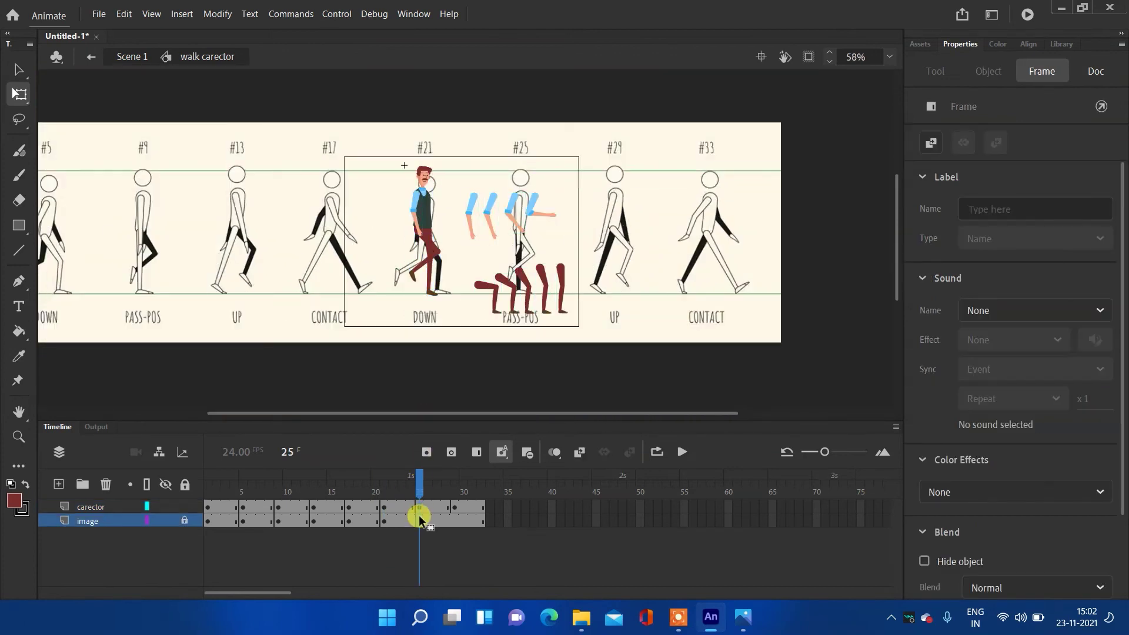
pyautogui.click(183, 521)
pyautogui.click(710, 336)
pyautogui.moveTo(711, 335); pyautogui.dragTo(655, 327)
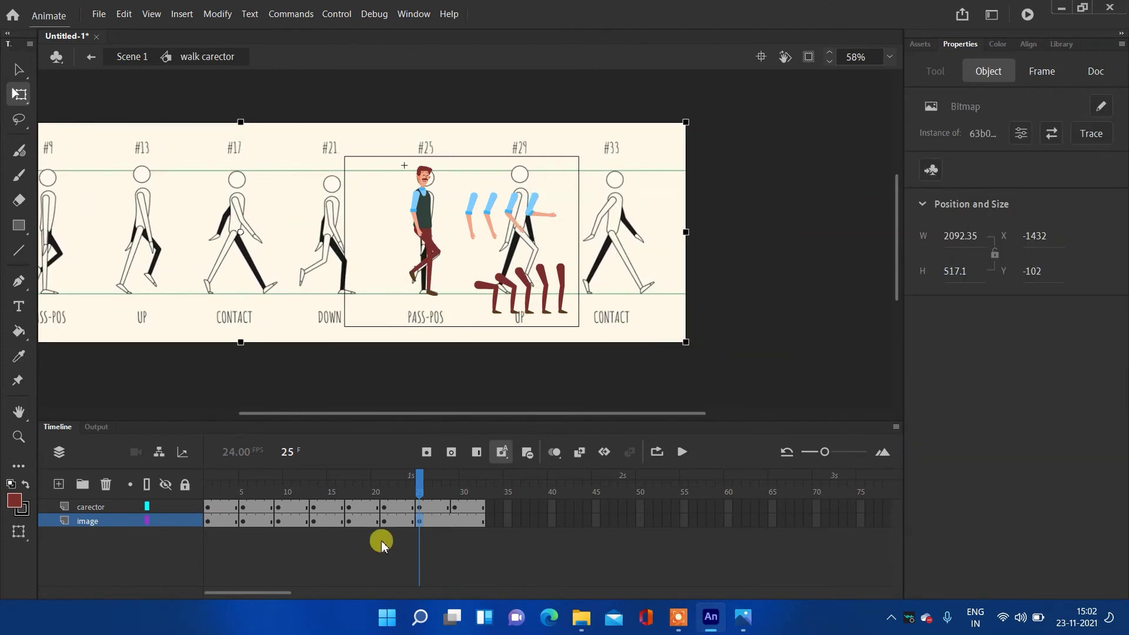
pyautogui.click(184, 520)
# - Tilt the character's head, torso and arms slightly forward about the hips on frame 25
pyautogui.scroll(5, 436, 180)
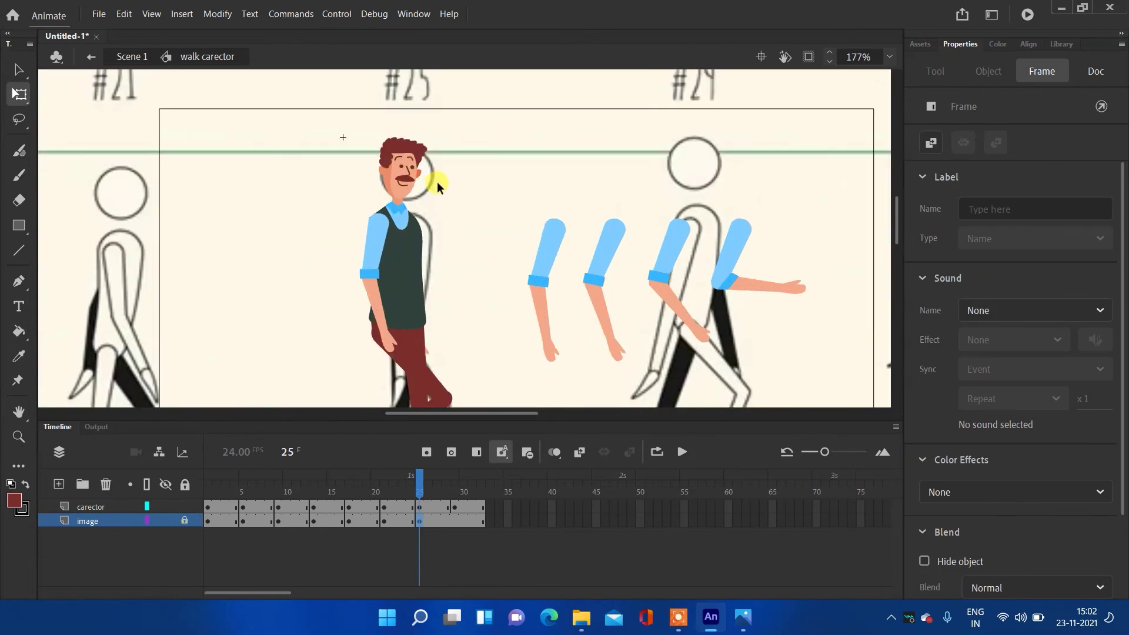
pyautogui.scroll(-2, 454, 297)
pyautogui.moveTo(499, 91); pyautogui.dragTo(378, 254)
pyautogui.moveTo(412, 190); pyautogui.dragTo(412, 271)
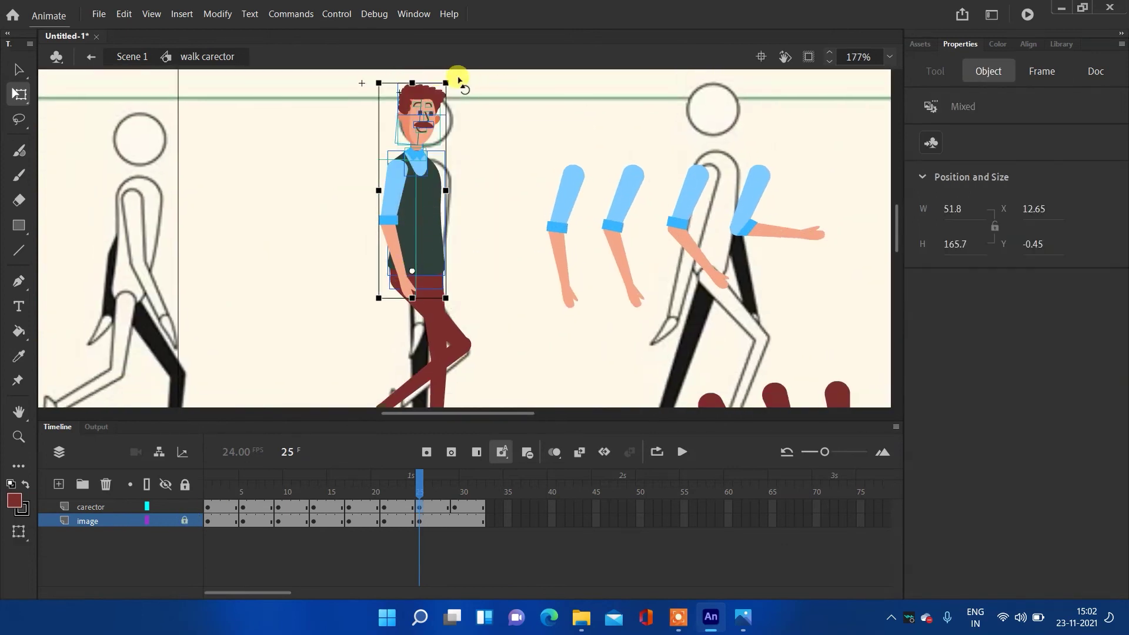
pyautogui.moveTo(461, 75); pyautogui.dragTo(466, 78)
pyautogui.click(254, 150)
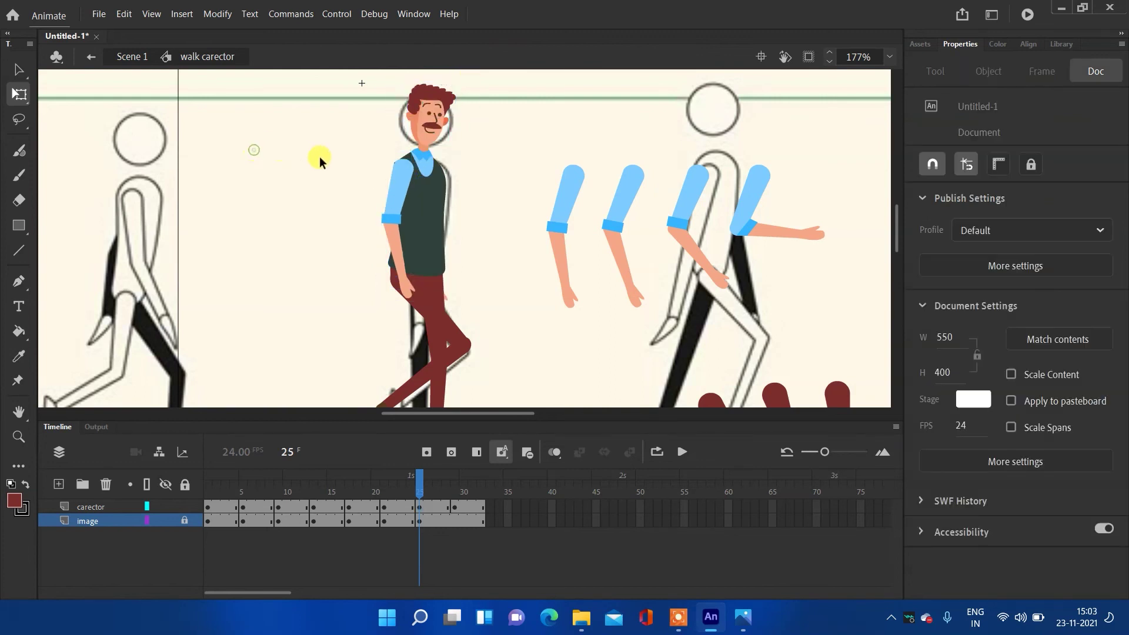
# - Toggle the character layer's visibility to compare the frame 25 pose with the reference underneath
pyautogui.click(164, 506)
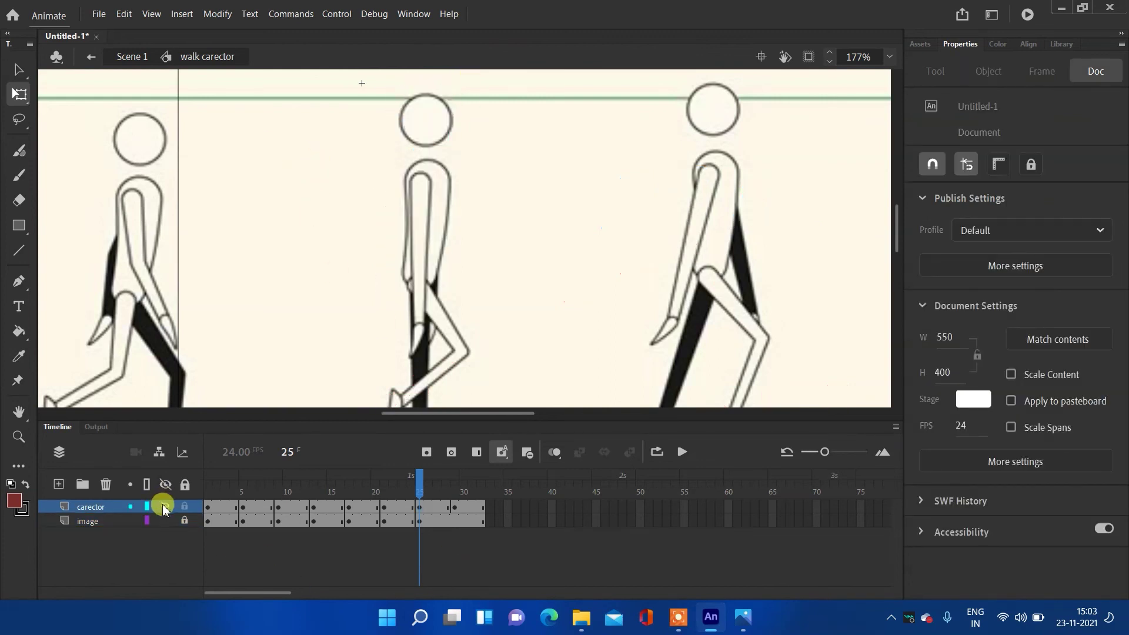
pyautogui.click(164, 506)
pyautogui.click(164, 506)
pyautogui.click(164, 506)
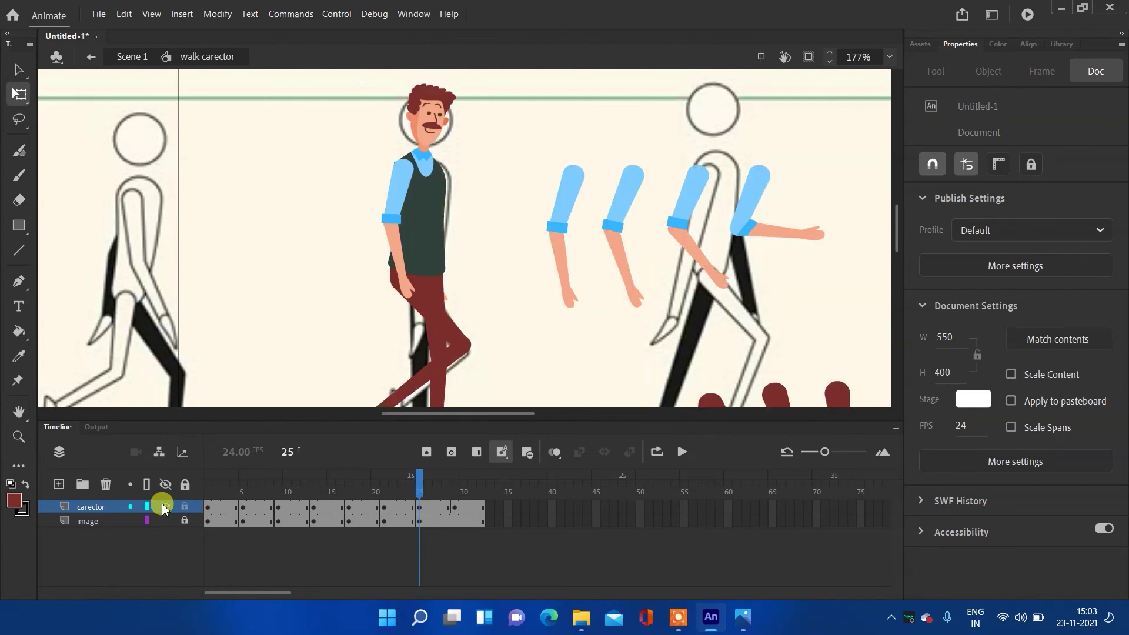
# - From frame 29, compare the reference sheet's final #33 contact pose with its opening #1 contact pose
pyautogui.click(454, 520)
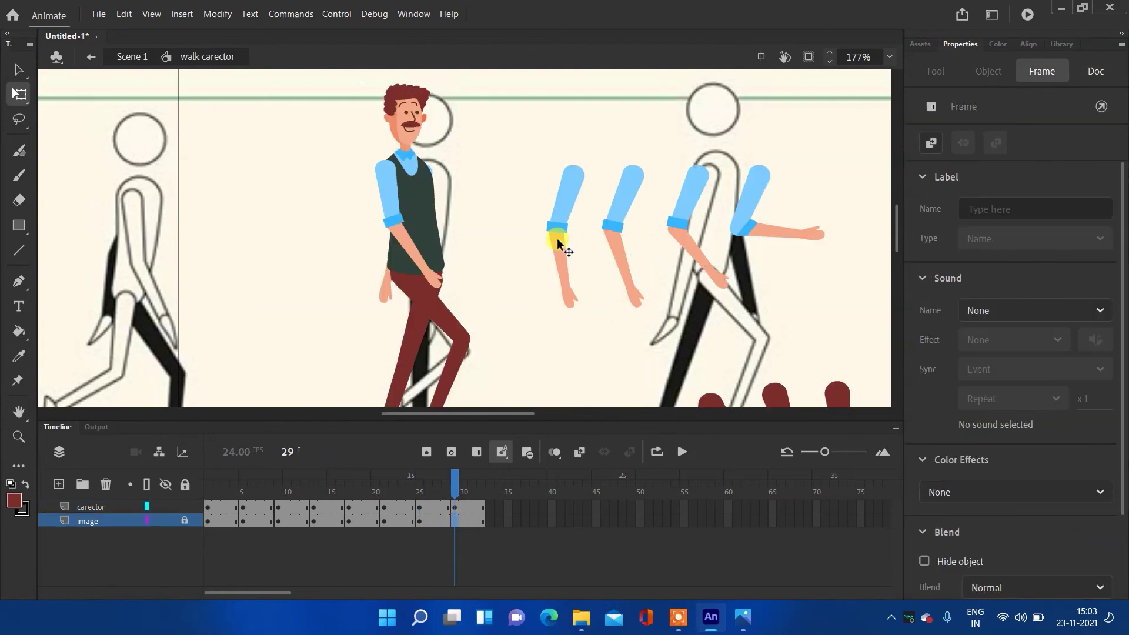
pyautogui.scroll(-5, 563, 238)
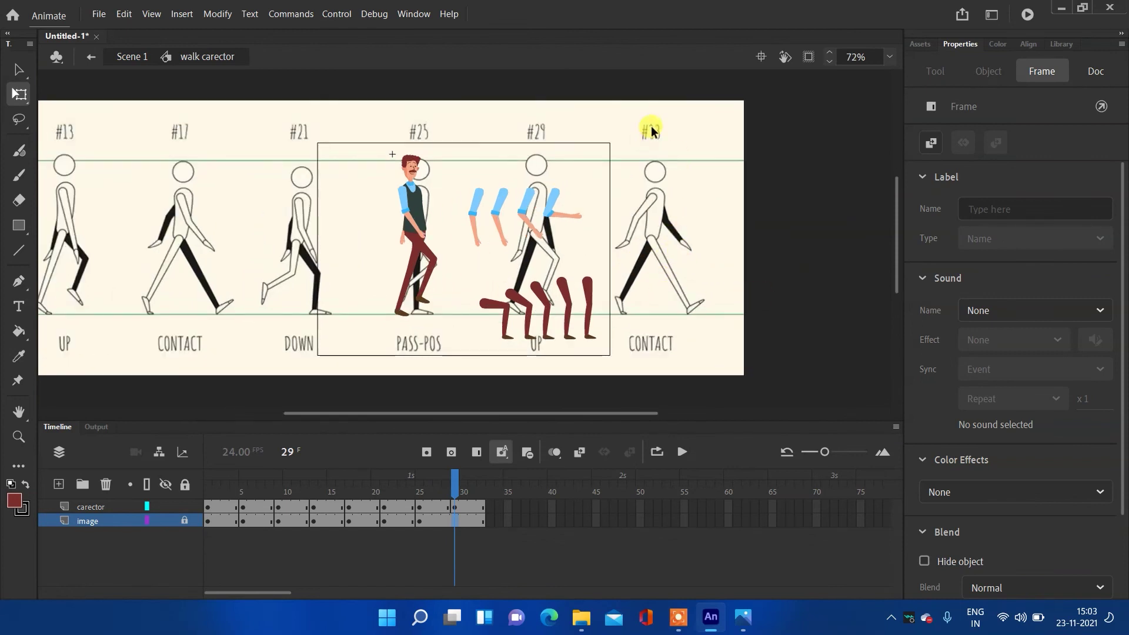
pyautogui.moveTo(137, 334); pyautogui.dragTo(378, 330)
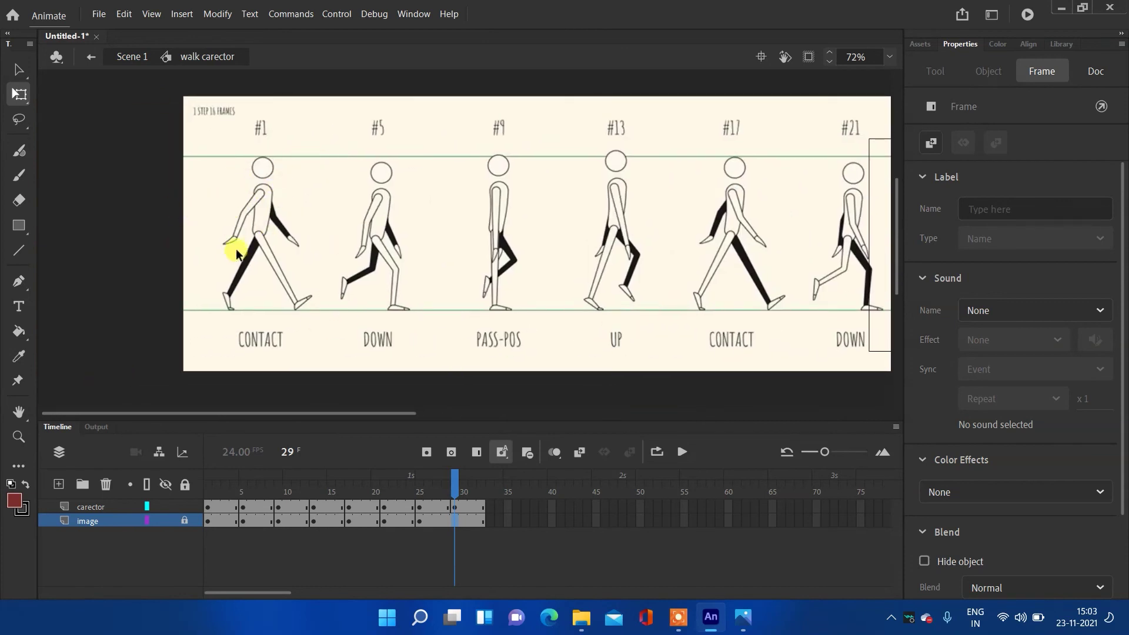
pyautogui.moveTo(745, 284); pyautogui.dragTo(416, 259)
pyautogui.moveTo(752, 235); pyautogui.dragTo(587, 234)
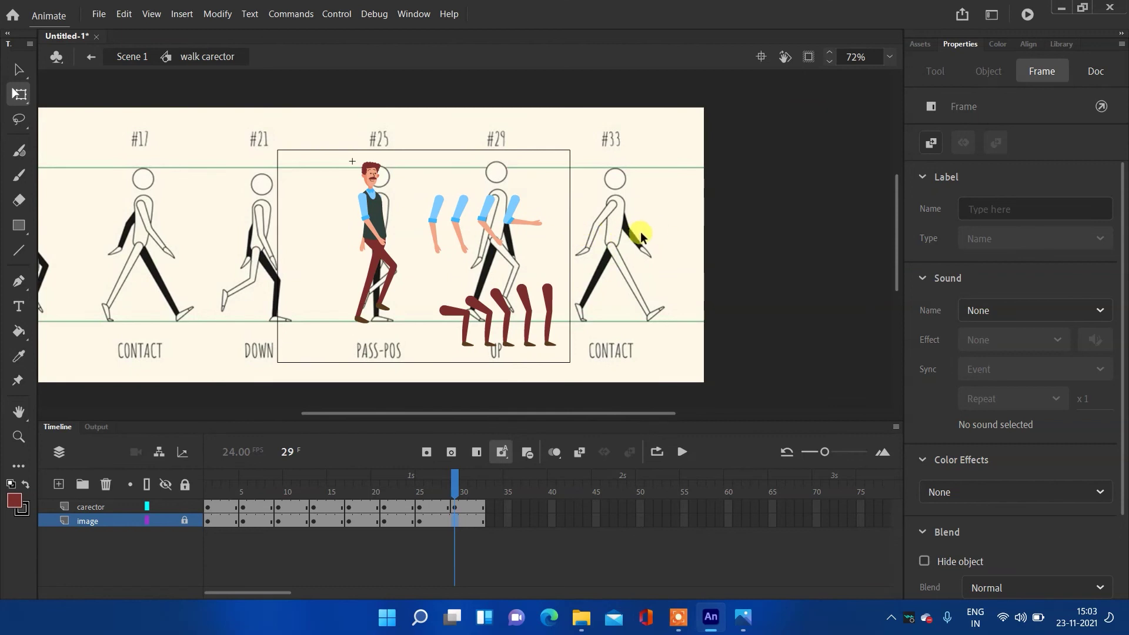
pyautogui.moveTo(277, 251); pyautogui.dragTo(806, 234)
pyautogui.moveTo(237, 236); pyautogui.dragTo(307, 237)
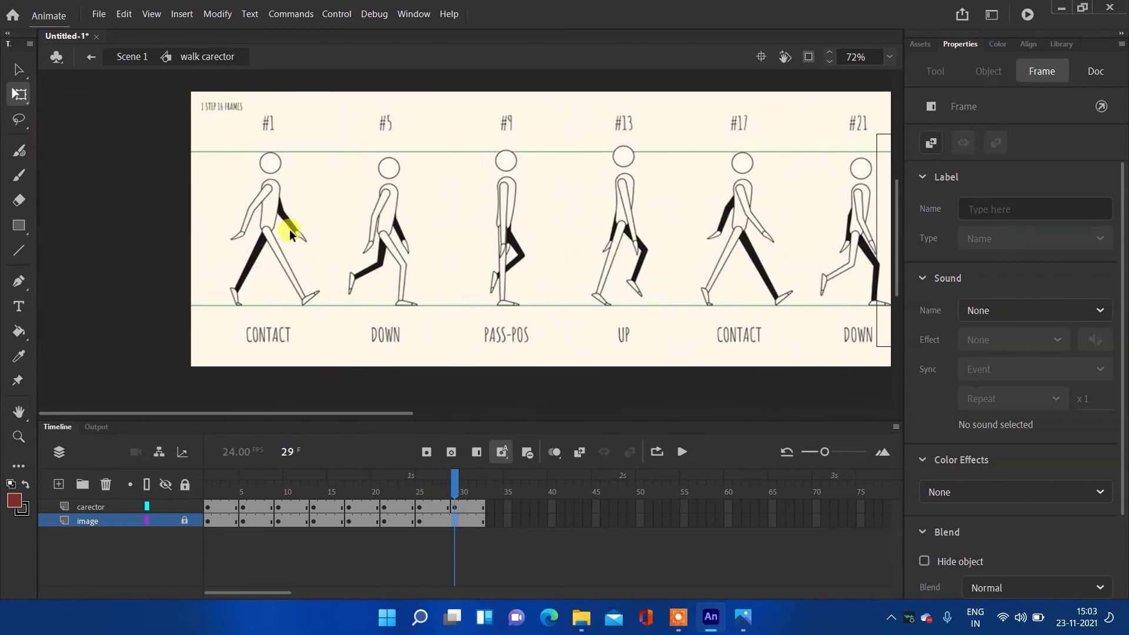
pyautogui.hscroll(10, 260, 256)
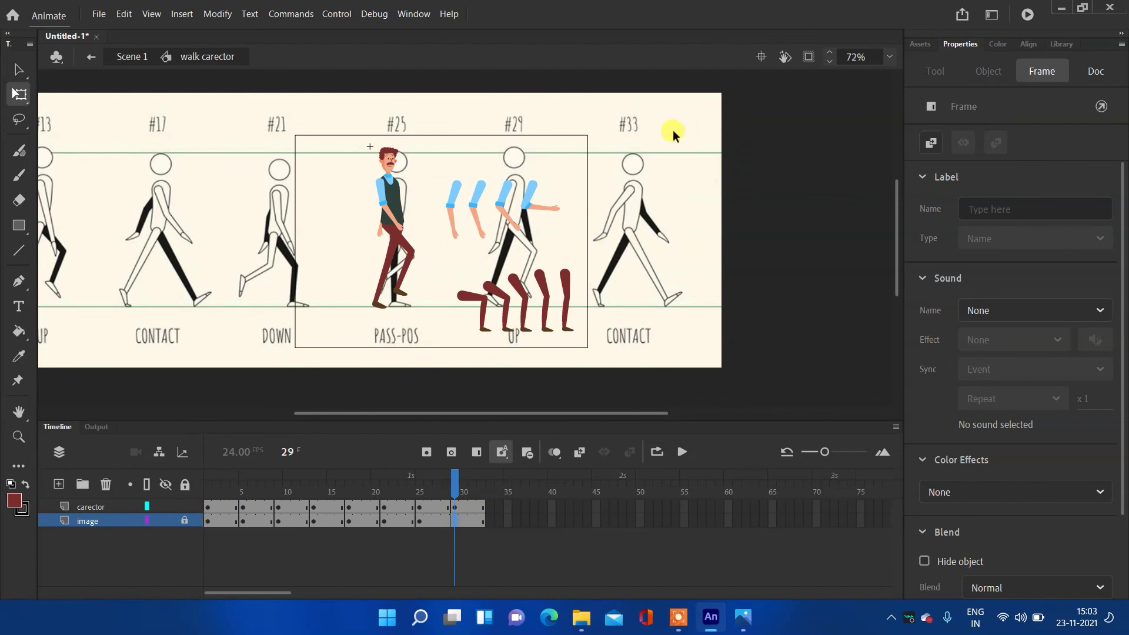
# - On frame 29, unlock the image layer and shift the reference so its #29 up pose sits behind the character
pyautogui.scroll(1, 473, 231)
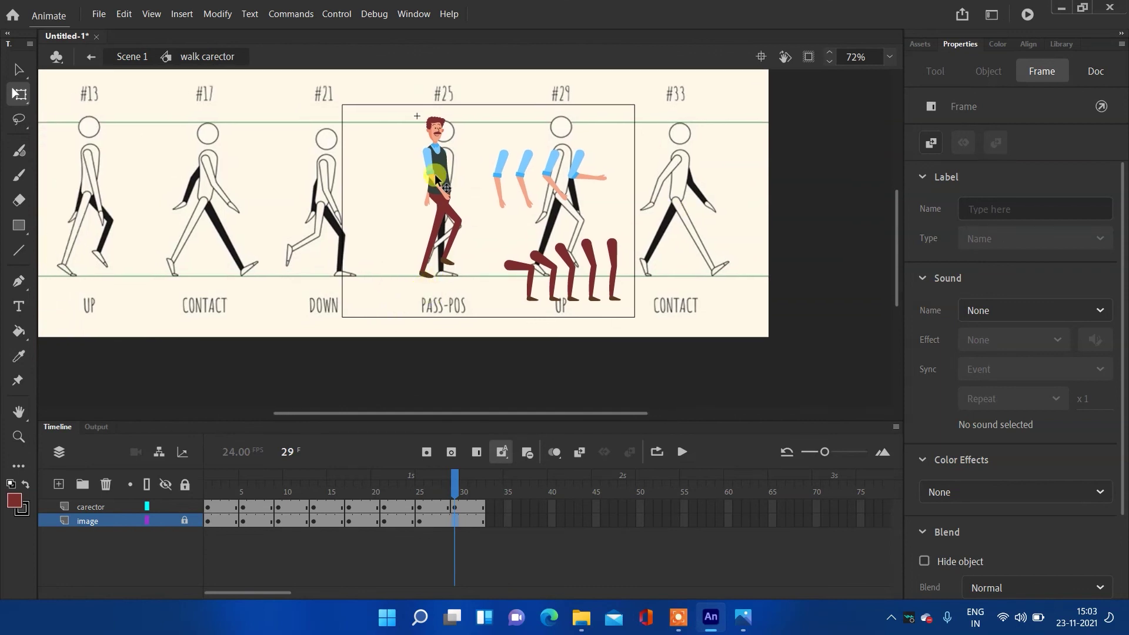
pyautogui.scroll(2, 465, 208)
pyautogui.scroll(1, 464, 212)
pyautogui.scroll(1, 492, 285)
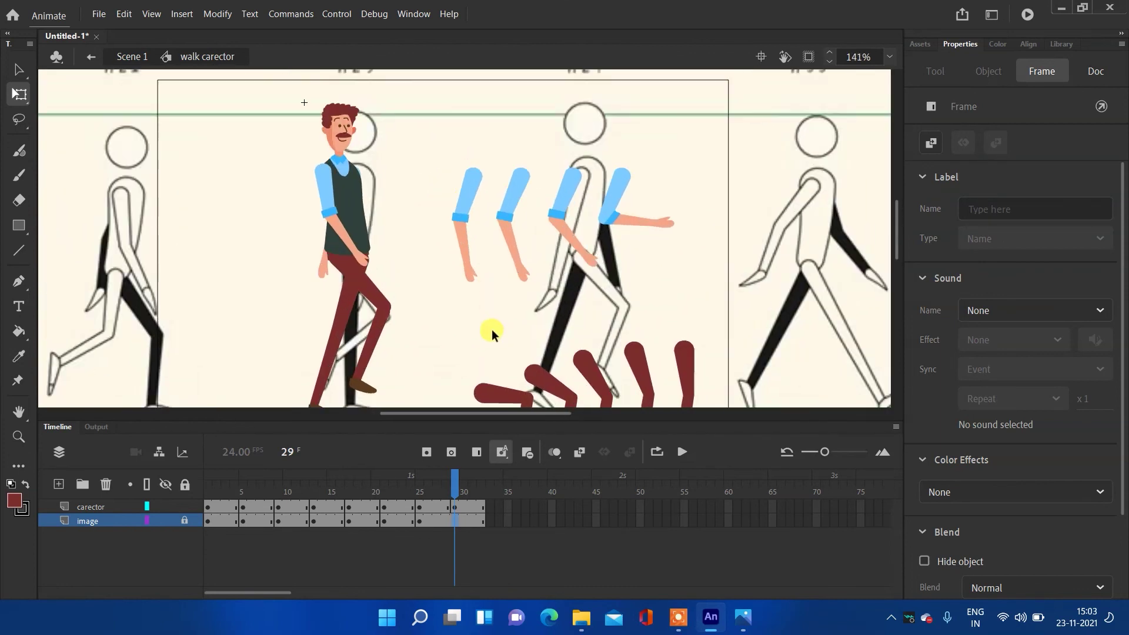
pyautogui.click(421, 520)
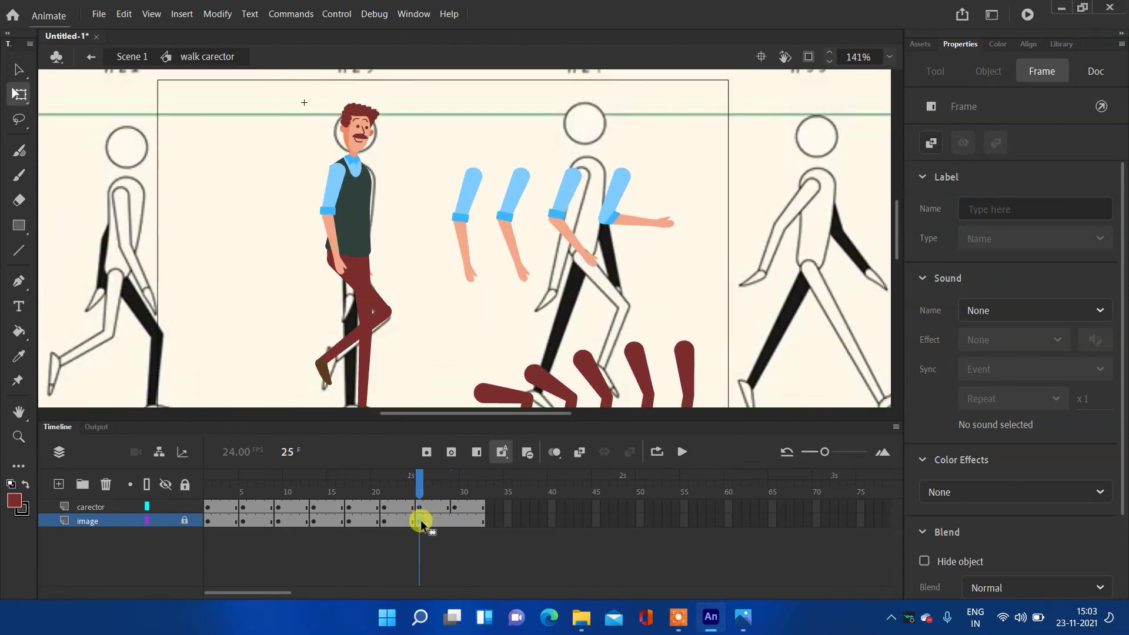
pyautogui.click(453, 521)
pyautogui.click(184, 520)
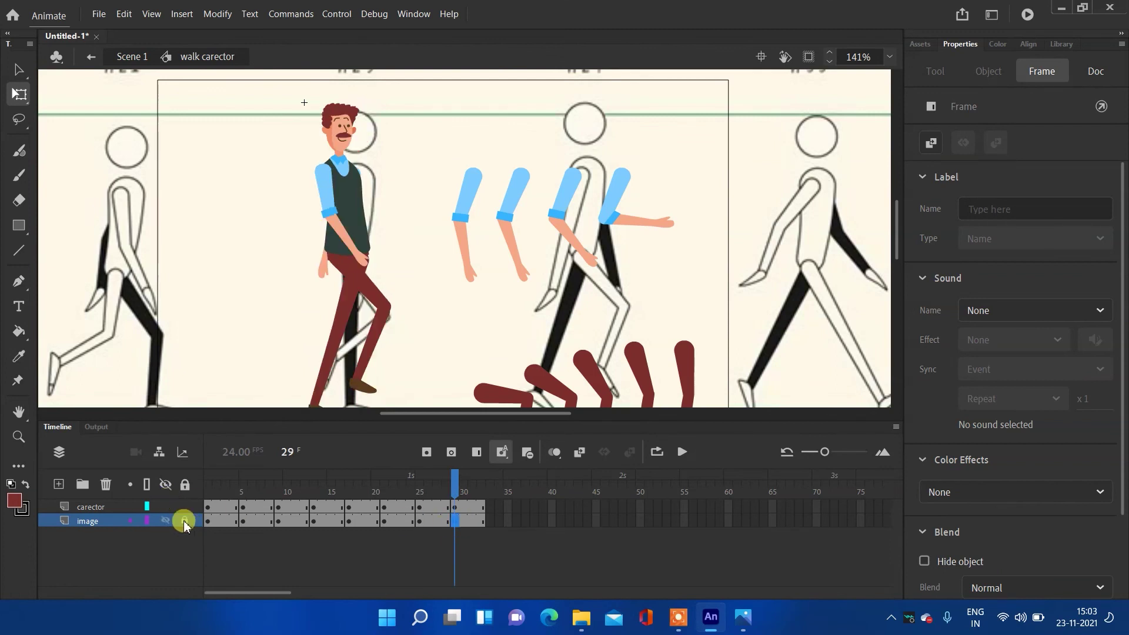
pyautogui.click(477, 321)
pyautogui.moveTo(488, 323); pyautogui.dragTo(255, 307)
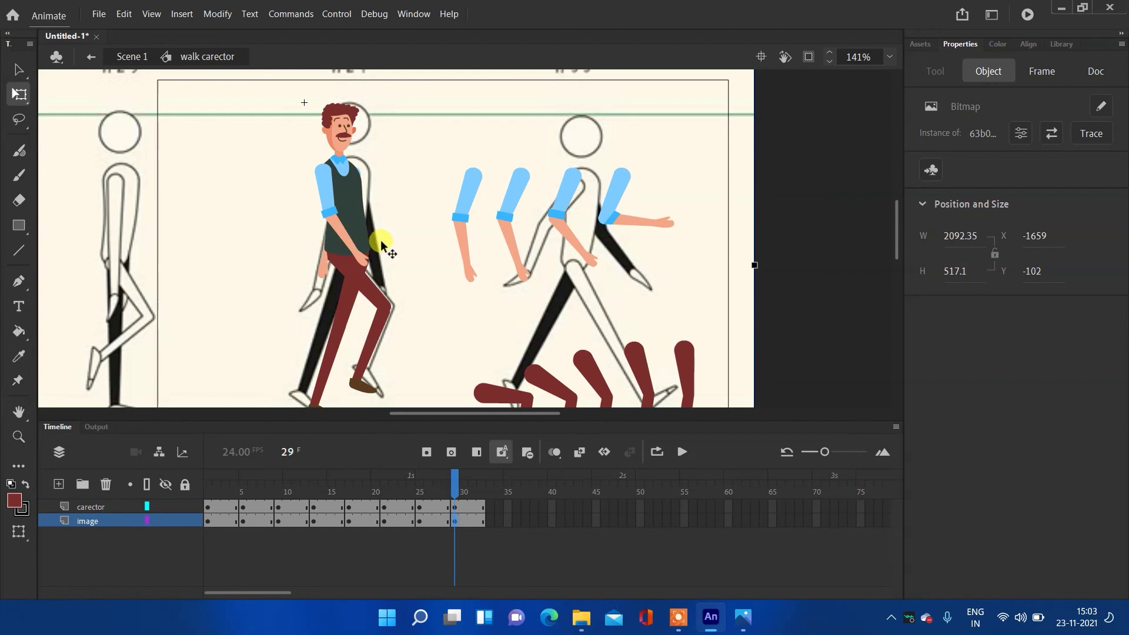
# - Rotate the near arm backward from the shoulder so it hangs beside the hip on frame 29, and relock the image layer
pyautogui.click(332, 196)
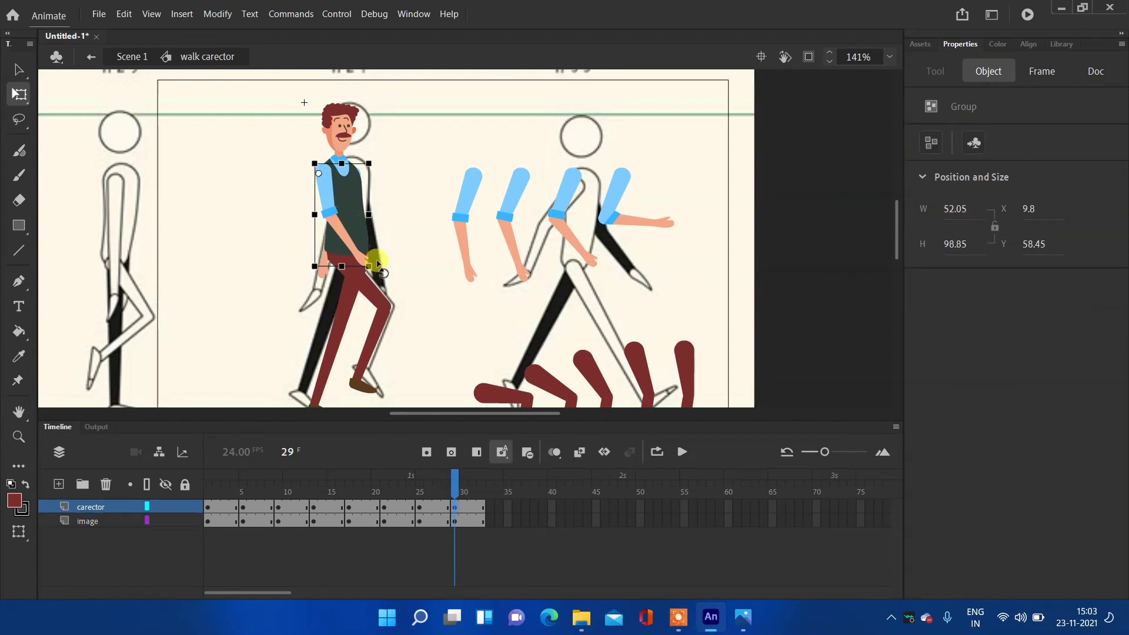
pyautogui.moveTo(377, 267); pyautogui.dragTo(323, 254)
pyautogui.click(468, 221)
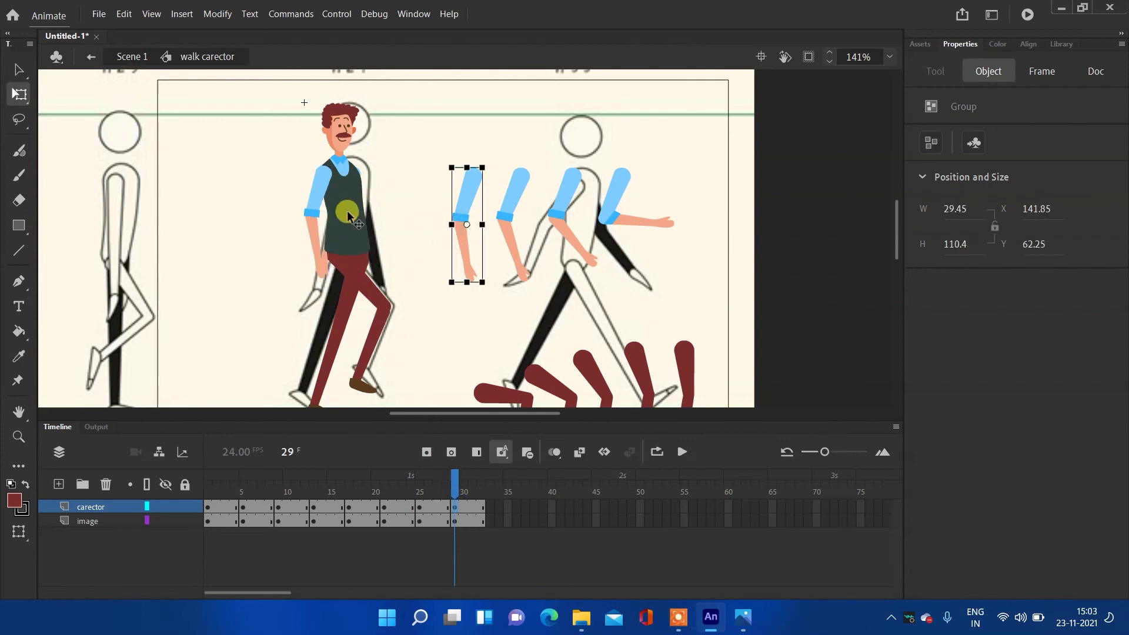
pyautogui.scroll(5, 350, 188)
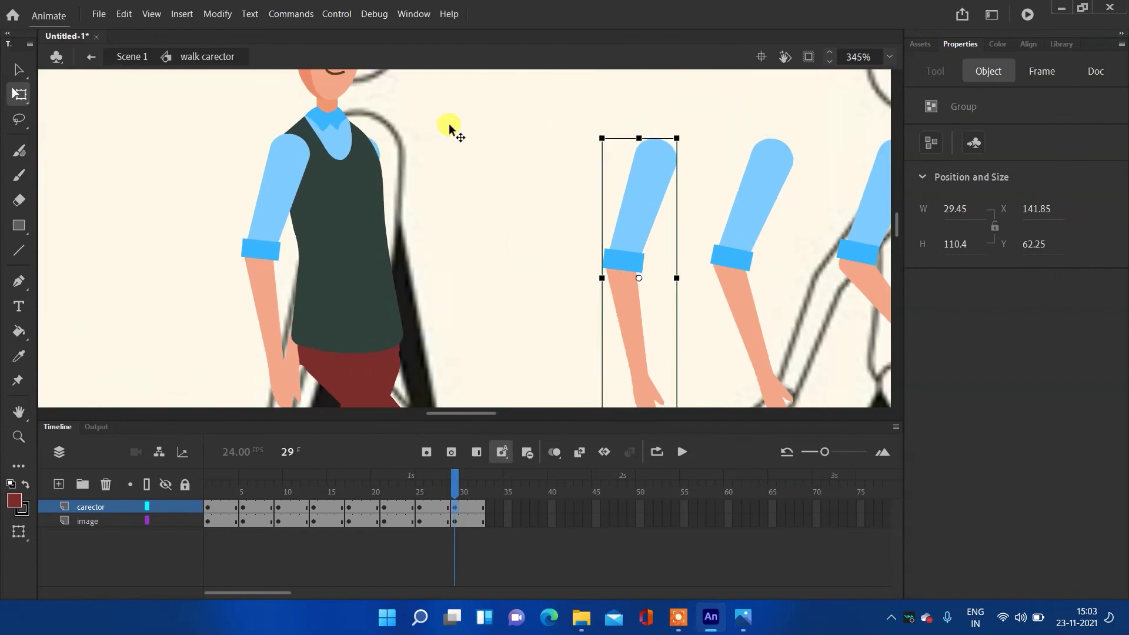
pyautogui.click(316, 301)
pyautogui.moveTo(323, 299); pyautogui.dragTo(362, 252)
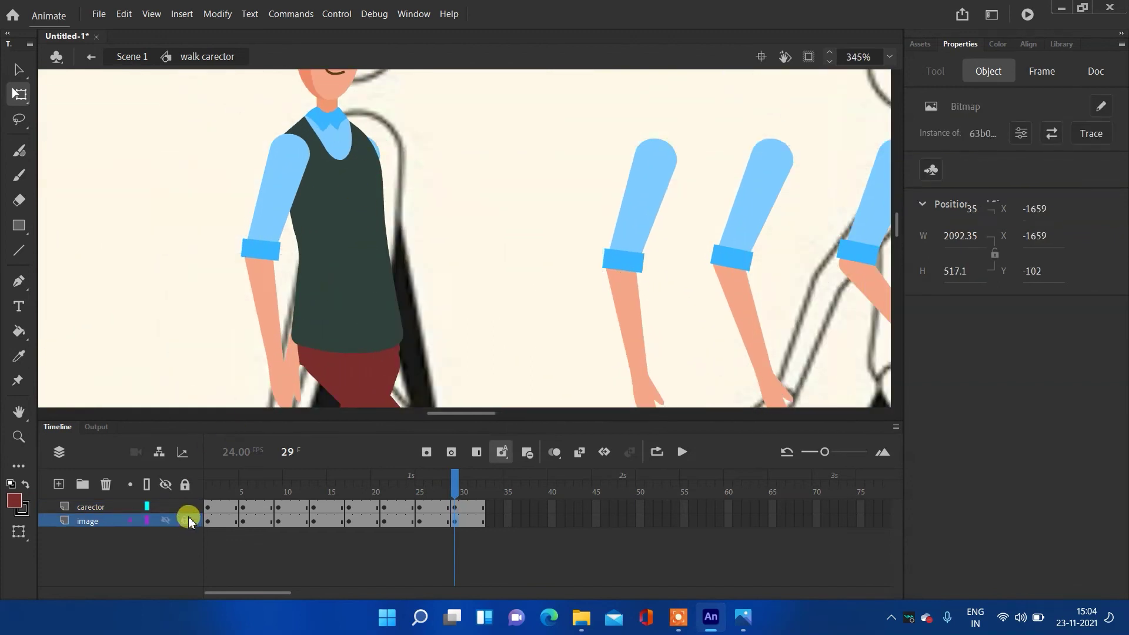
pyautogui.click(184, 519)
# - Isolate the far arm hidden behind the torso on frame 29 and rotate it forward to match the reference
pyautogui.moveTo(501, 126); pyautogui.dragTo(301, 362)
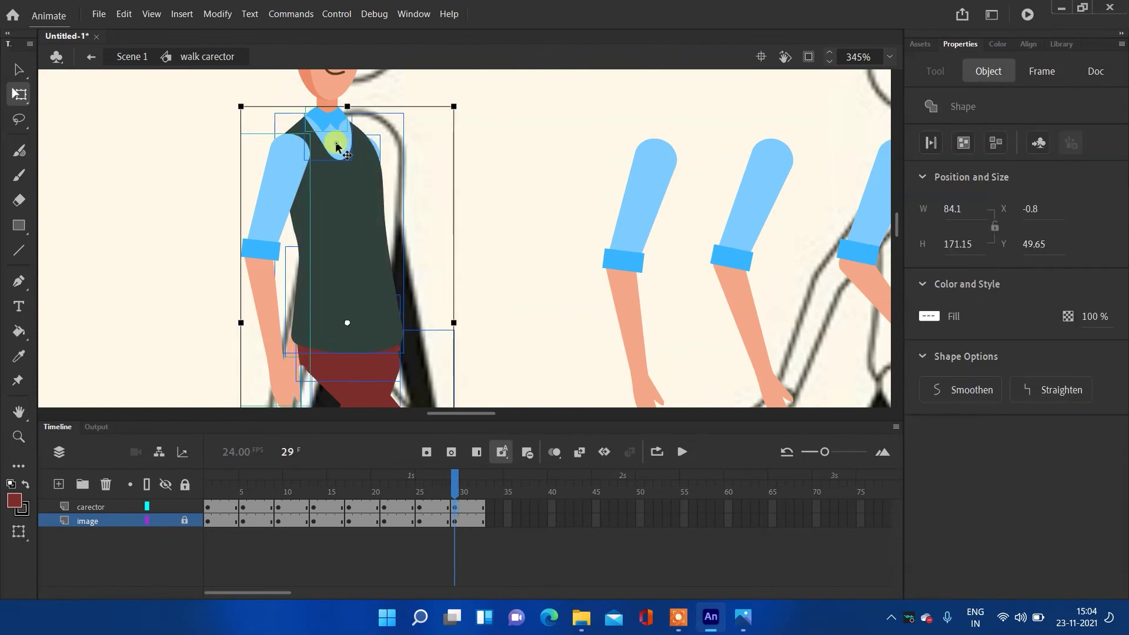
pyautogui.moveTo(336, 108); pyautogui.dragTo(337, 113)
pyautogui.keyDown('shift'); pyautogui.click(281, 189); pyautogui.keyUp('shift')
pyautogui.keyDown('shift'); pyautogui.click(351, 370); pyautogui.keyUp('shift')
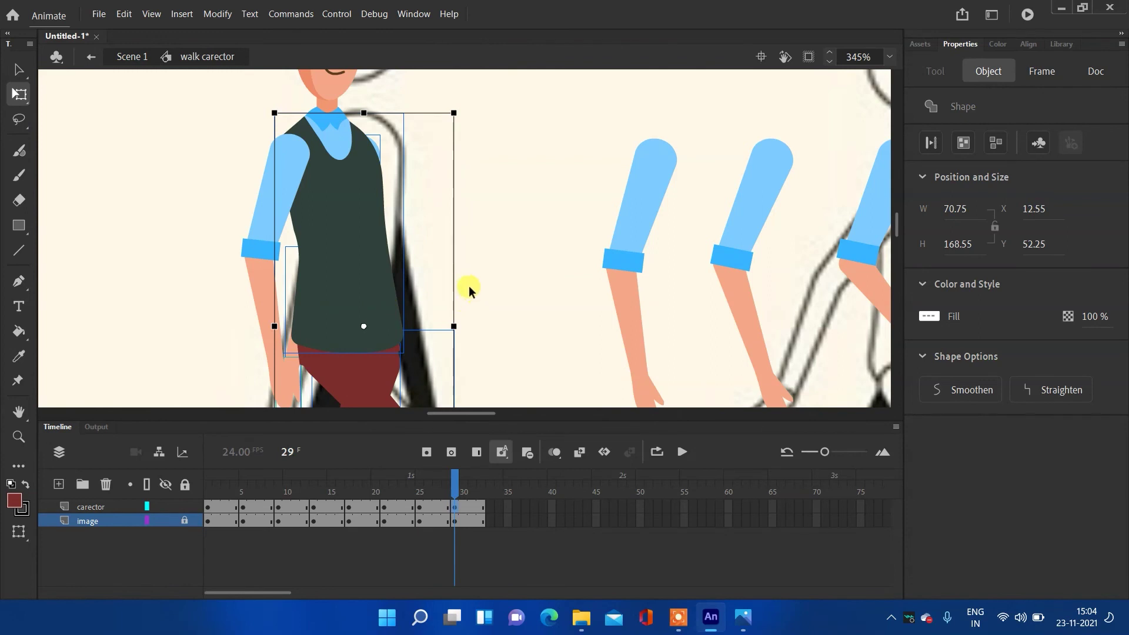
pyautogui.scroll(-2, 513, 266)
pyautogui.scroll(-3, 513, 266)
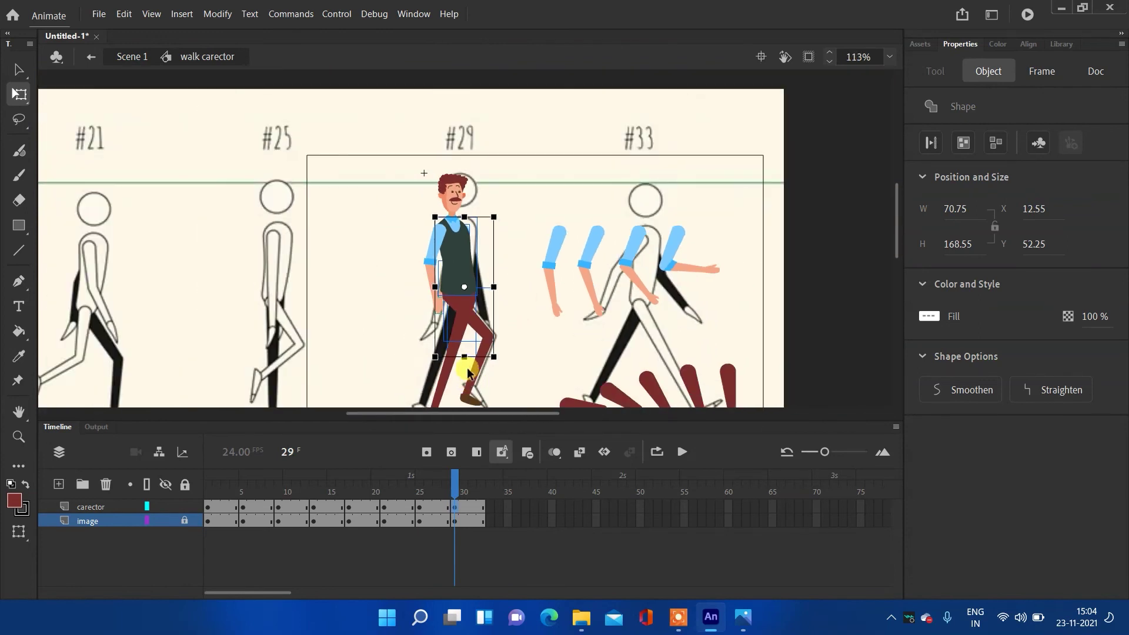
pyautogui.moveTo(494, 357); pyautogui.dragTo(477, 309)
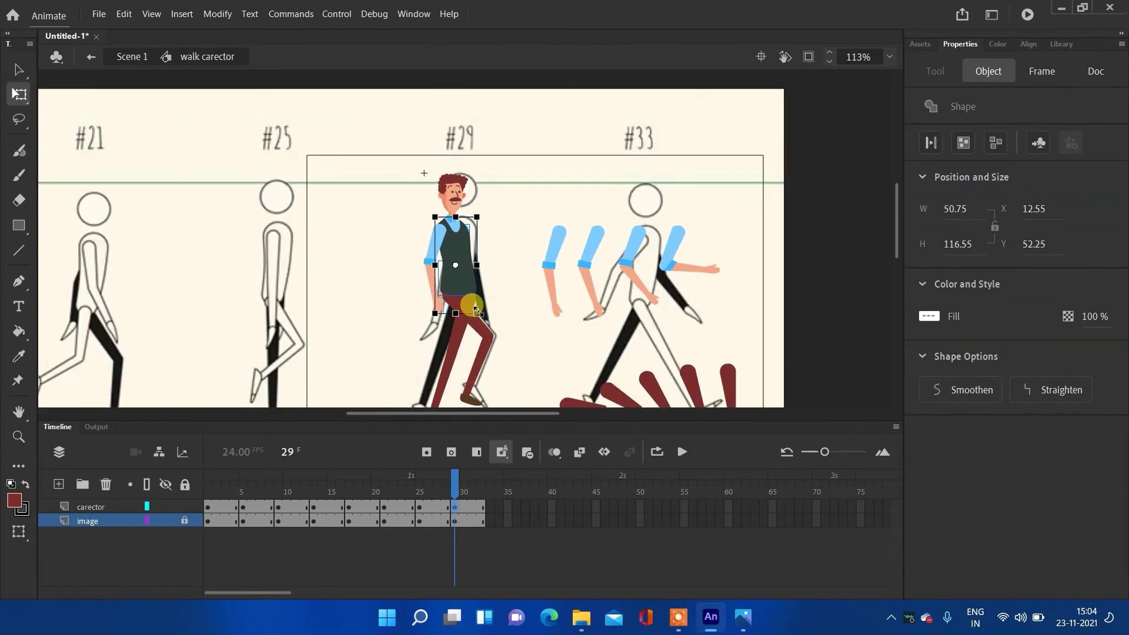
pyautogui.scroll(3, 476, 310)
pyautogui.keyDown('shift'); pyautogui.click(501, 307); pyautogui.keyUp('shift')
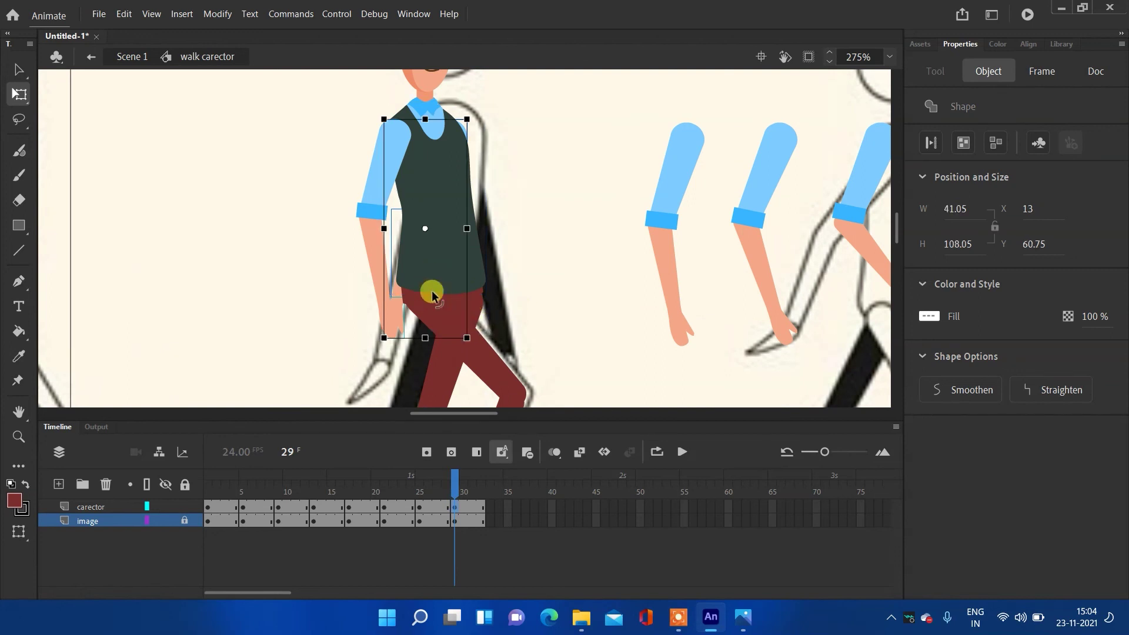
pyautogui.moveTo(452, 143); pyautogui.dragTo(464, 133)
pyautogui.moveTo(468, 338); pyautogui.dragTo(582, 304)
pyautogui.click(584, 227)
# - Delete the spare arms and legs beside the character on frames 29 and 25
pyautogui.scroll(-5, 586, 228)
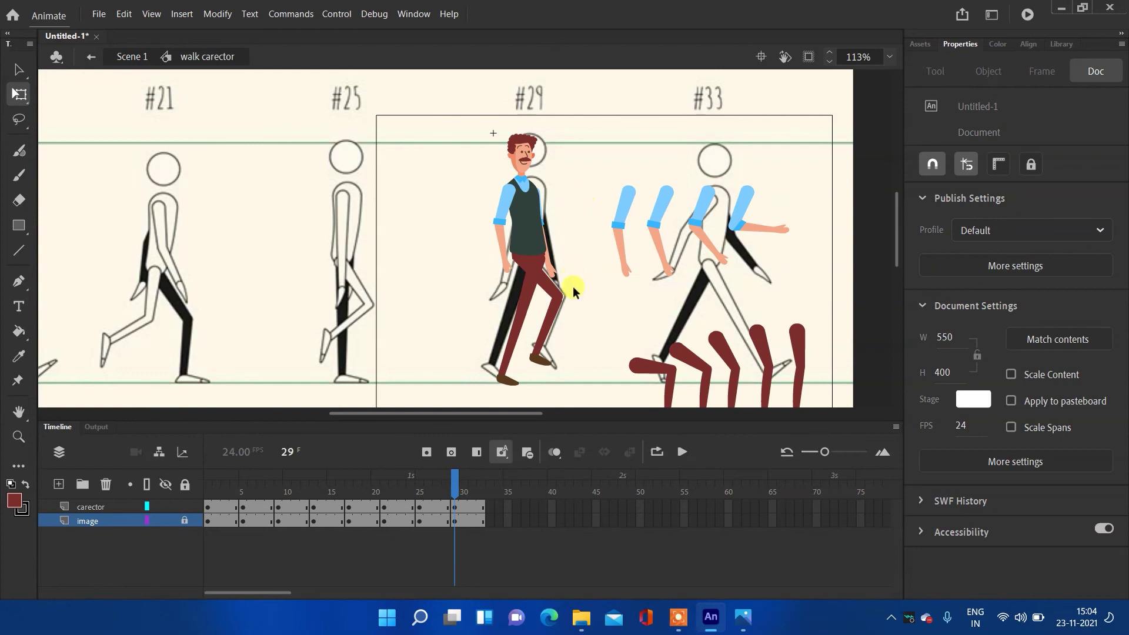
pyautogui.scroll(-3, 573, 287)
pyautogui.moveTo(765, 200); pyautogui.dragTo(592, 372)
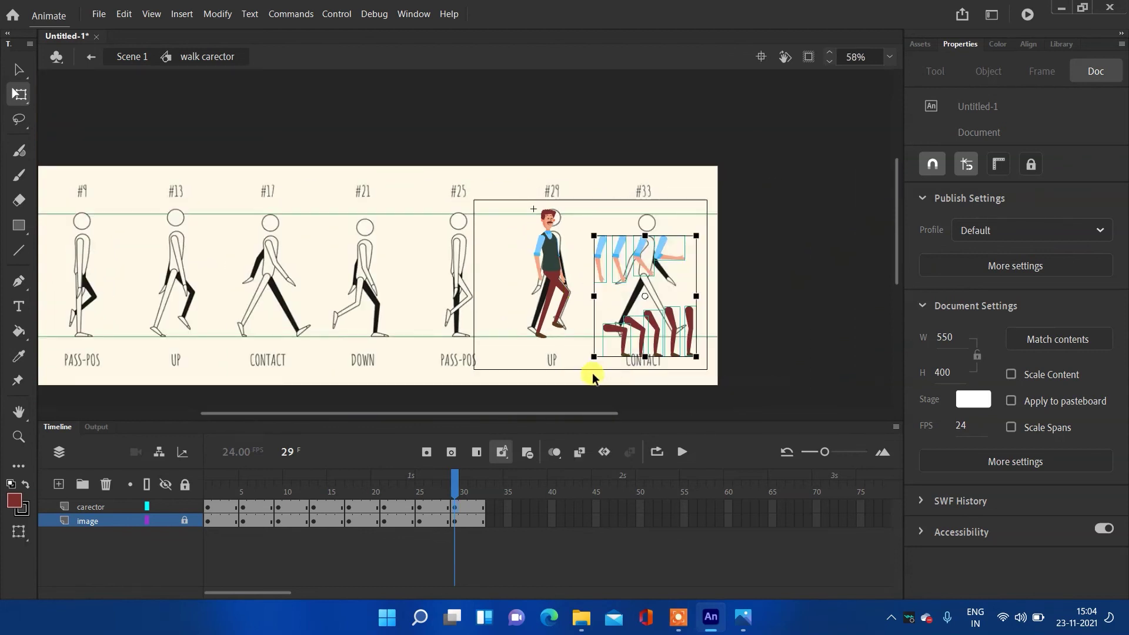
pyautogui.click(599, 370)
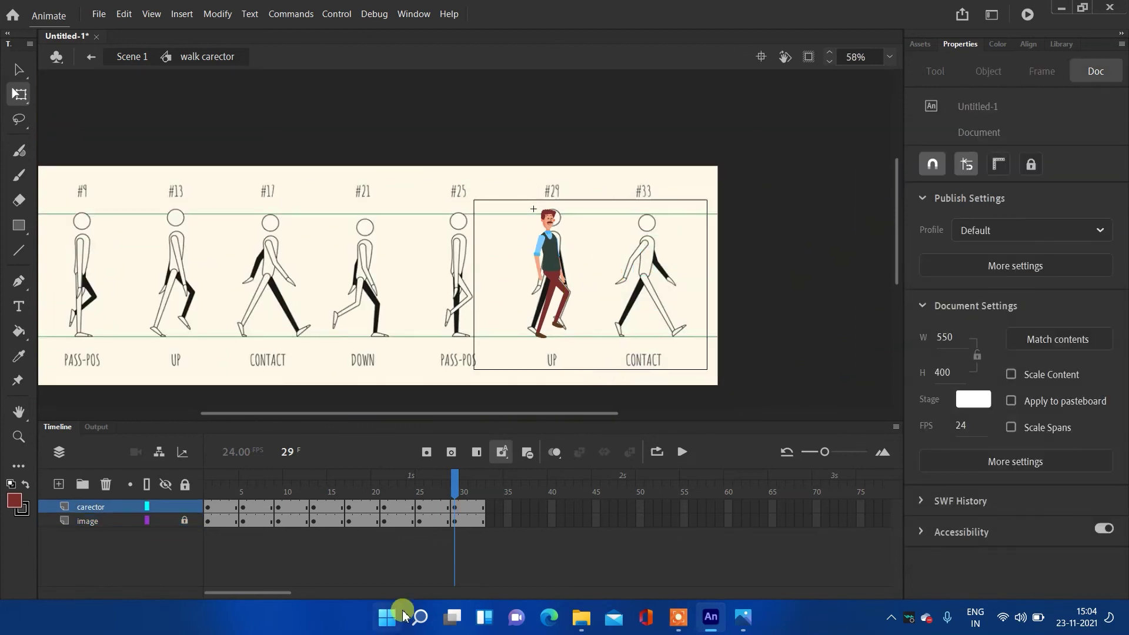
pyautogui.click(421, 506)
pyautogui.click(739, 250)
pyautogui.moveTo(794, 159); pyautogui.dragTo(594, 382)
pyautogui.press('Delete')
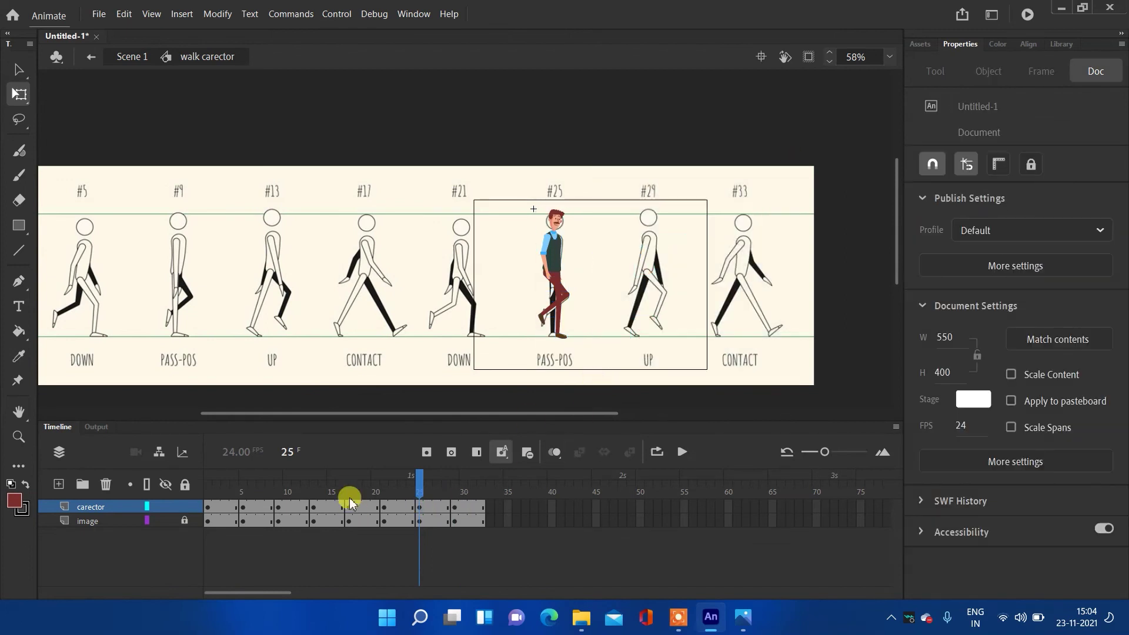
# - Check frames 21 and 17 for leftover spare limbs, scrub back to frame 1, and inspect its contact pose against the reference
pyautogui.click(384, 506)
pyautogui.click(348, 506)
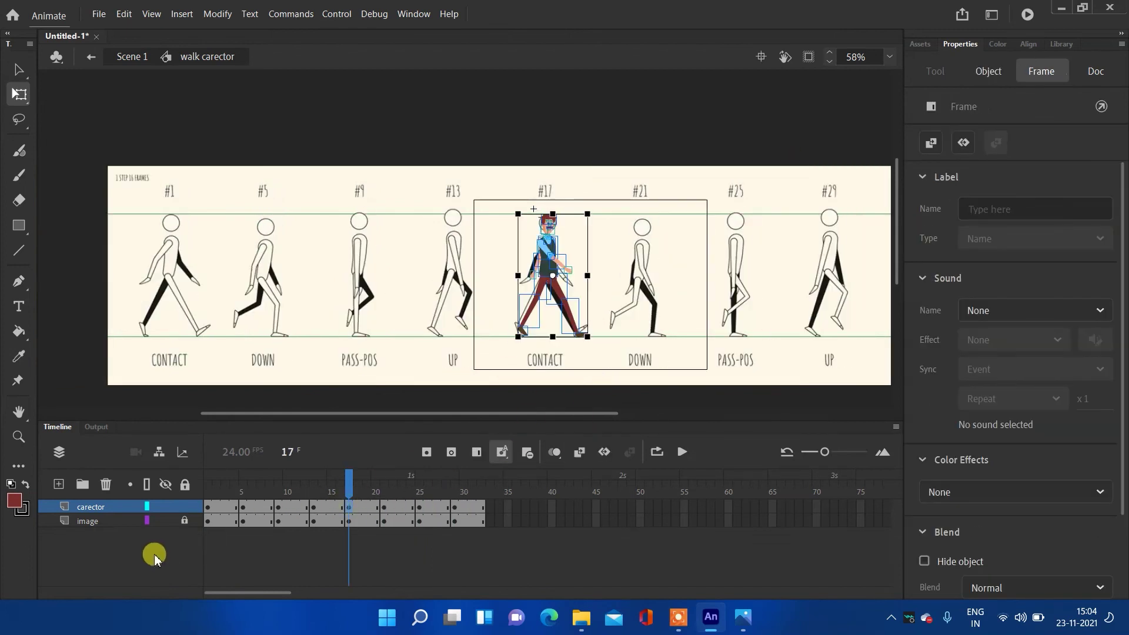
pyautogui.click(353, 485)
pyautogui.moveTo(353, 485); pyautogui.dragTo(197, 485)
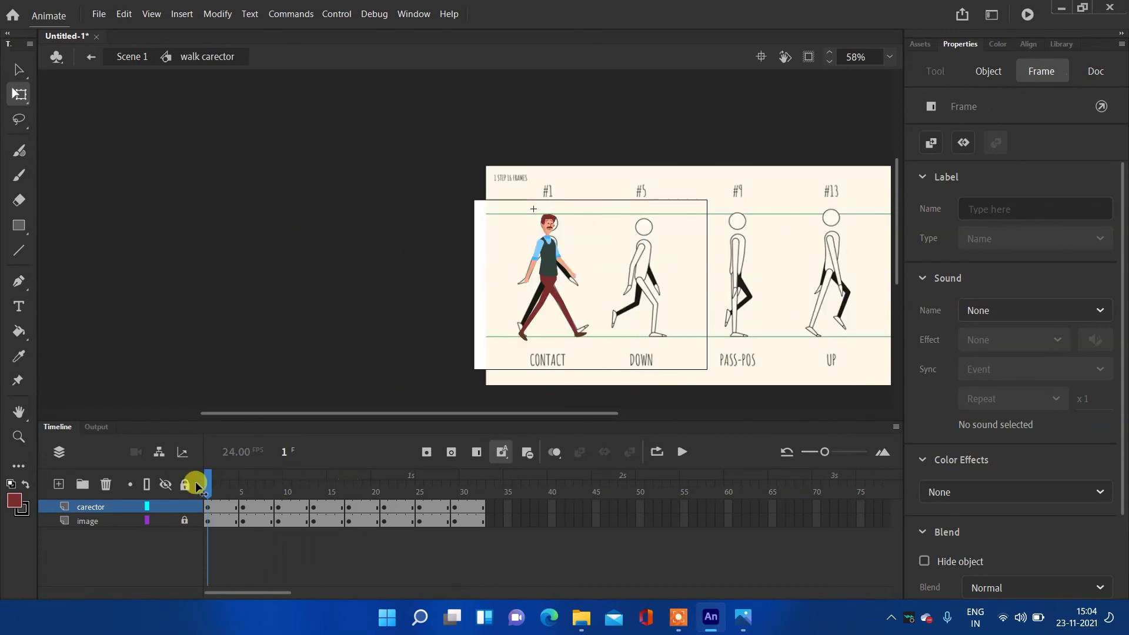
pyautogui.click(329, 453)
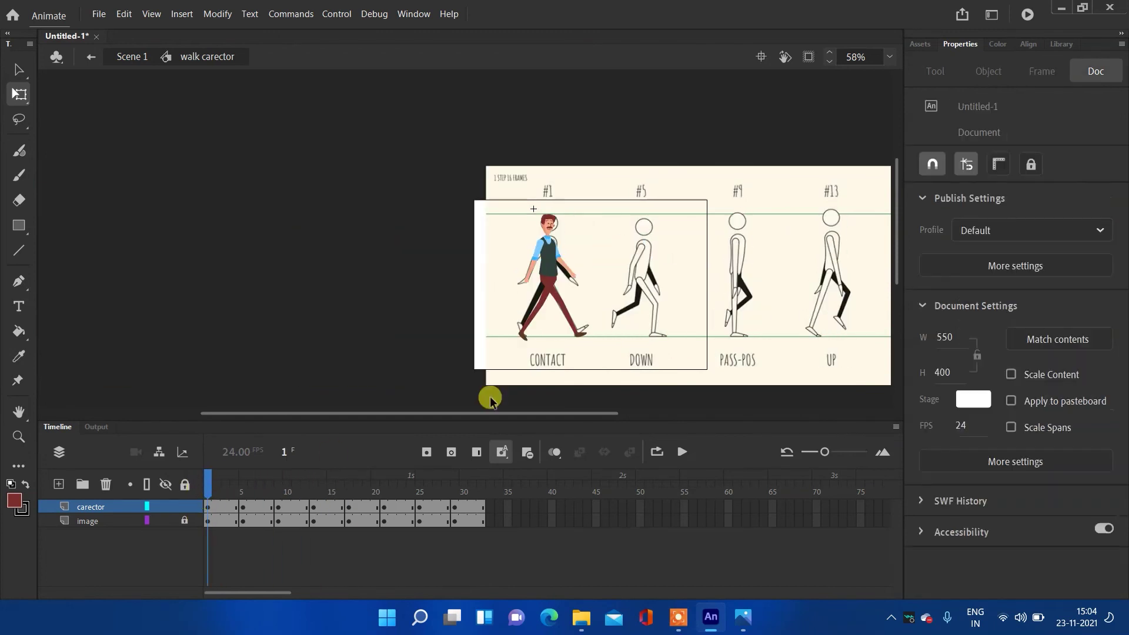
pyautogui.scroll(5, 546, 304)
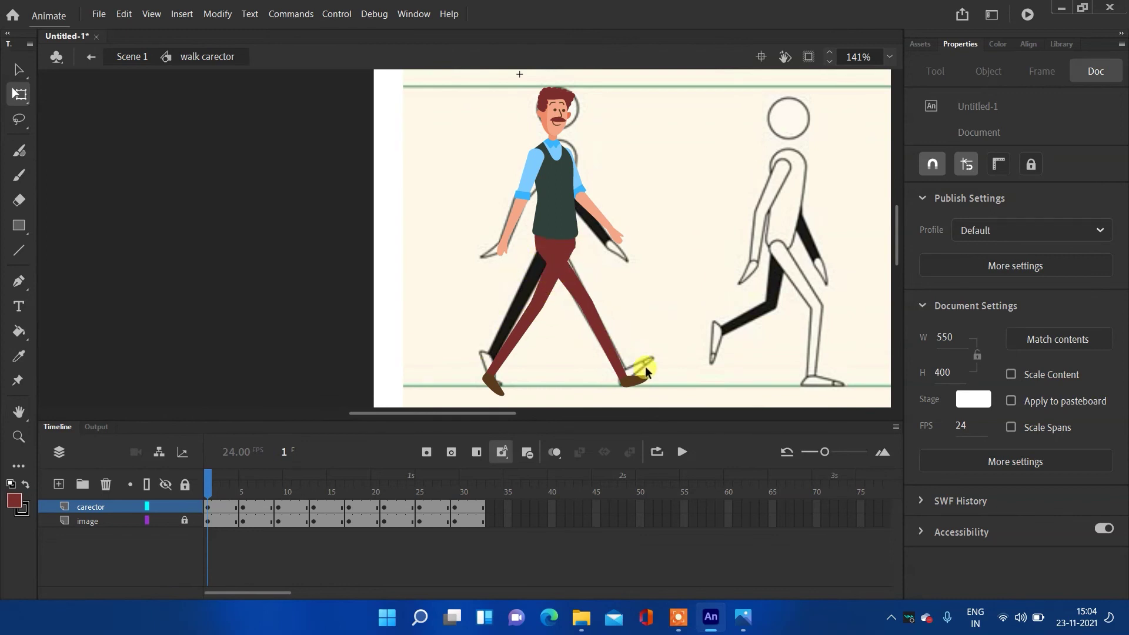
pyautogui.scroll(-3, 623, 254)
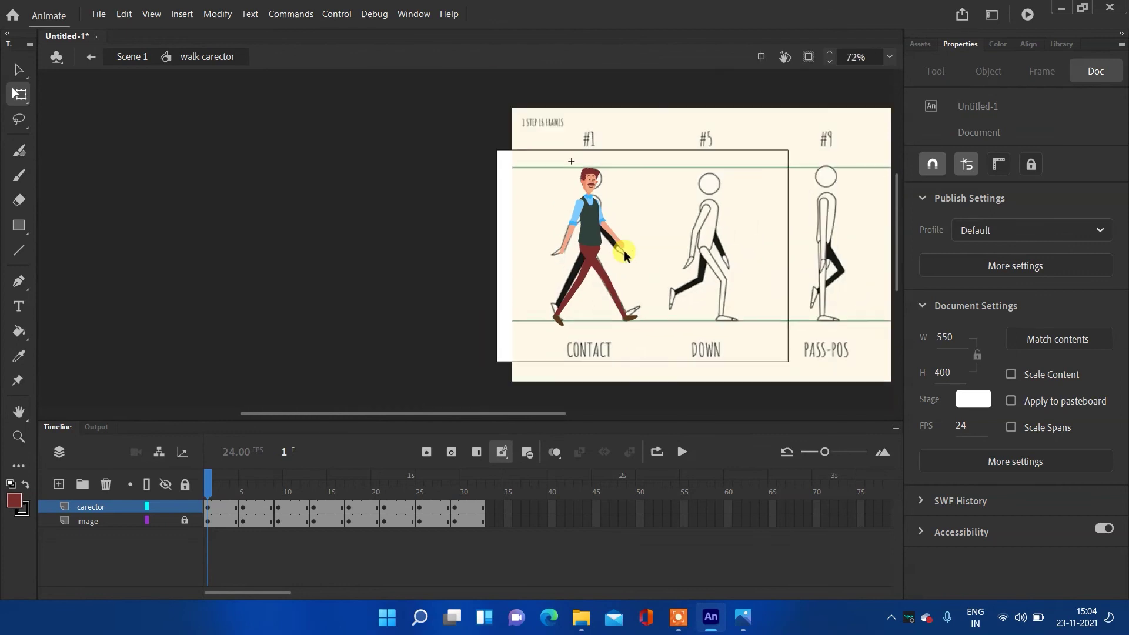
pyautogui.scroll(-2, 625, 253)
pyautogui.moveTo(623, 259); pyautogui.dragTo(600, 264)
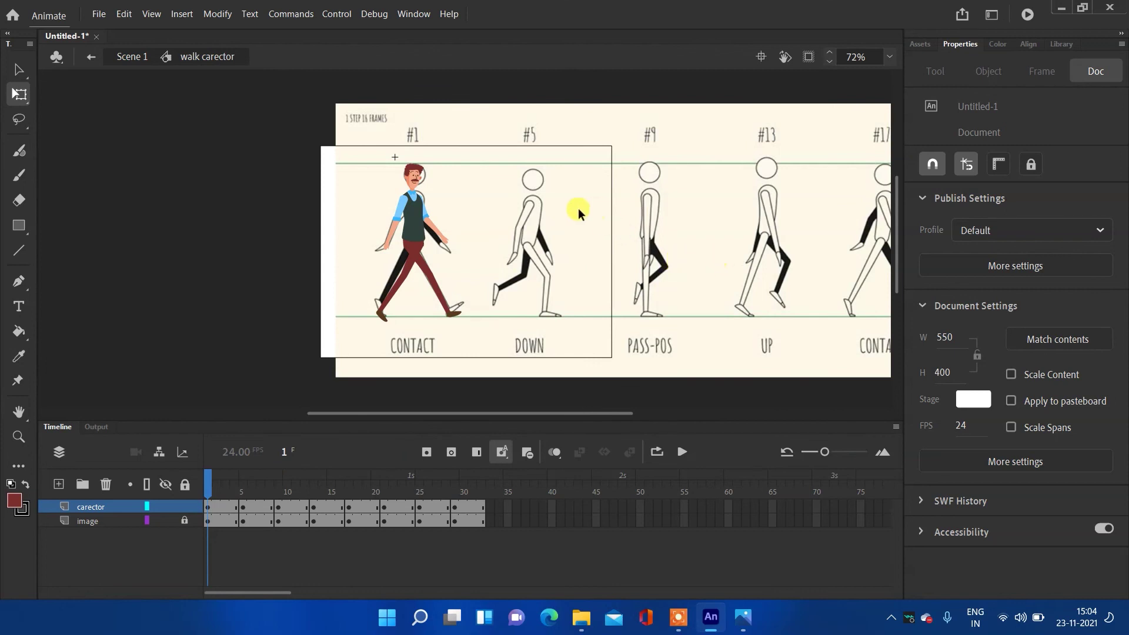
# - Delete the spare arms and legs on frame 9 and remove the reference image layer
pyautogui.moveTo(238, 484); pyautogui.dragTo(289, 478)
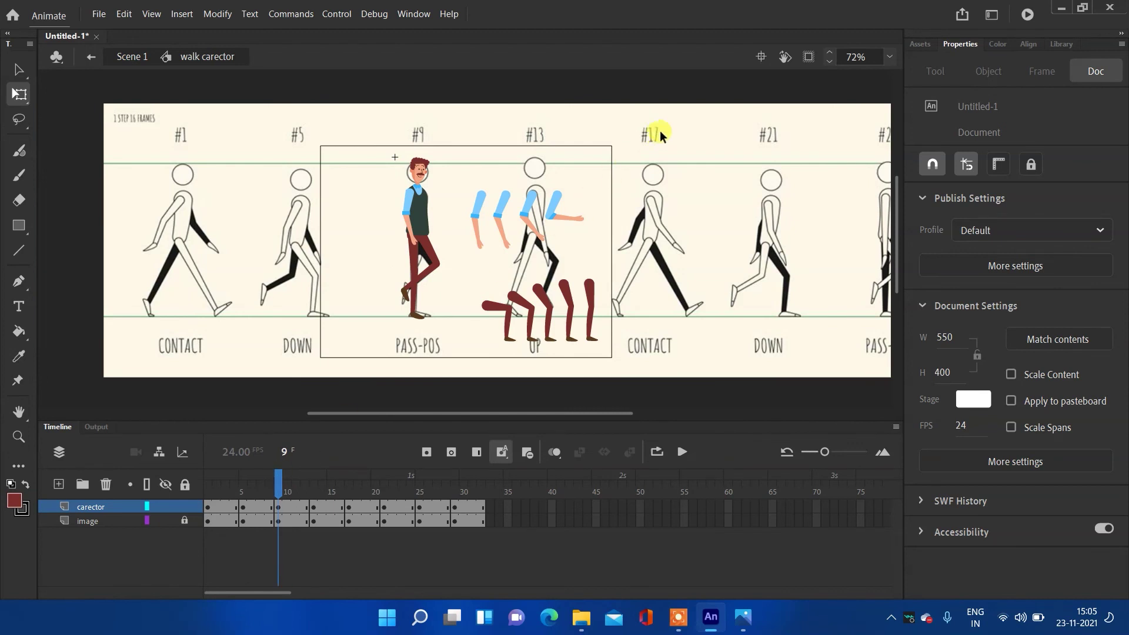
pyautogui.moveTo(665, 136); pyautogui.dragTo(474, 381)
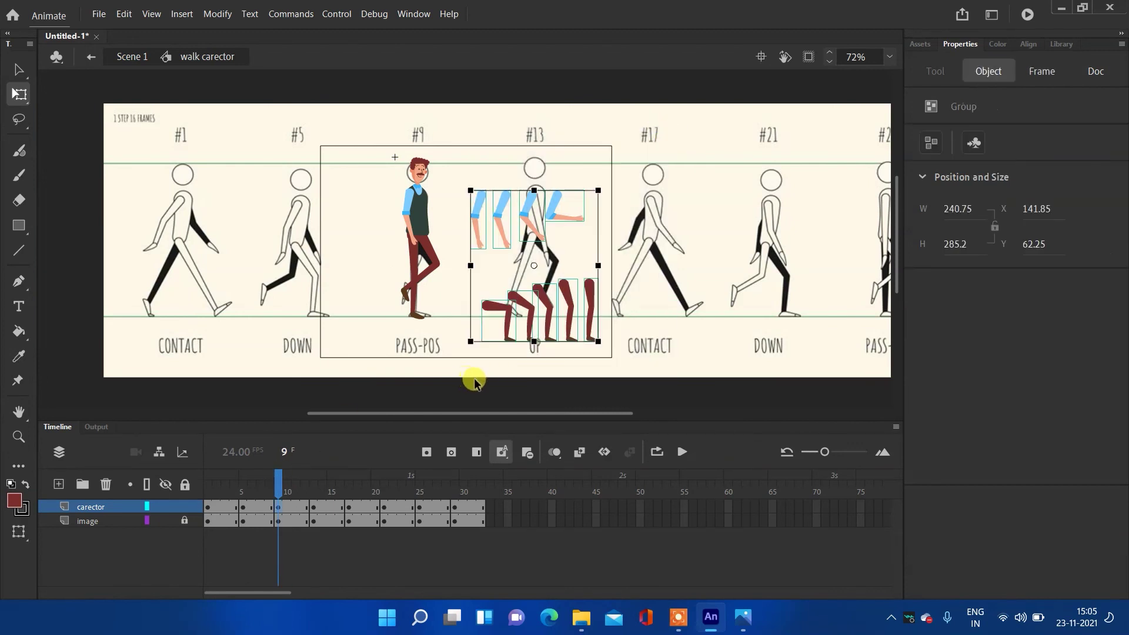
pyautogui.press('Delete')
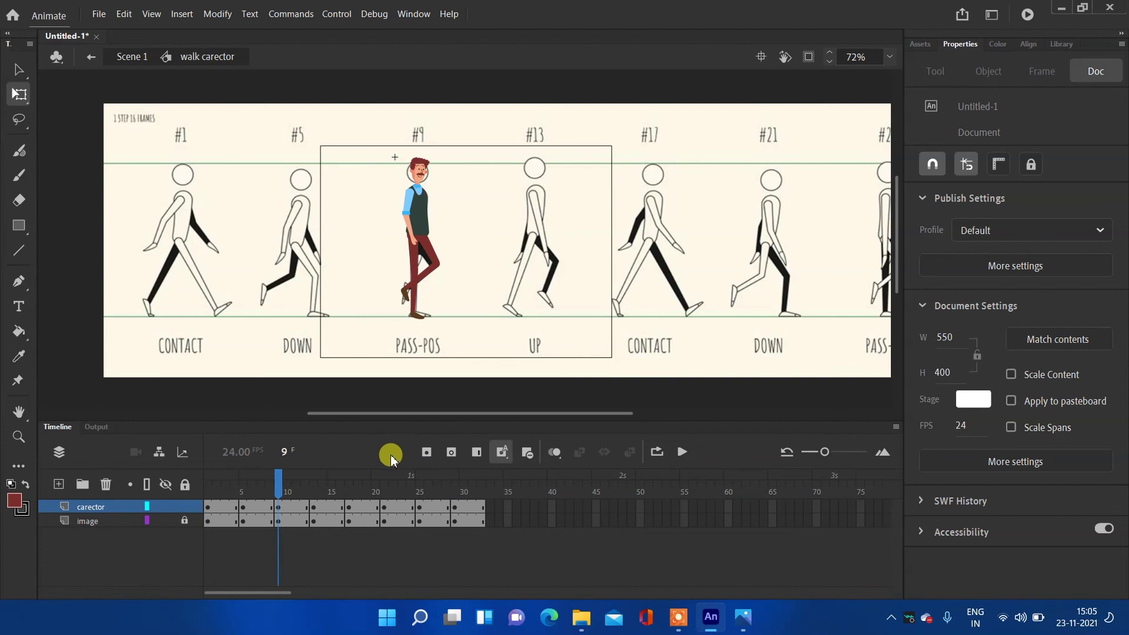
pyautogui.click(91, 525)
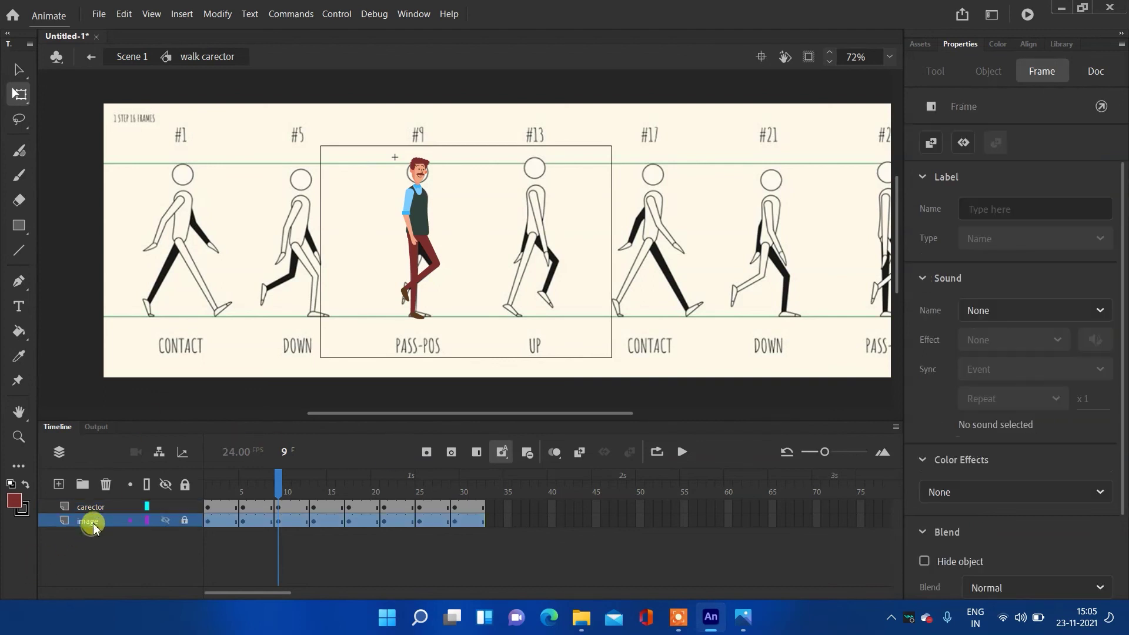
pyautogui.click(106, 488)
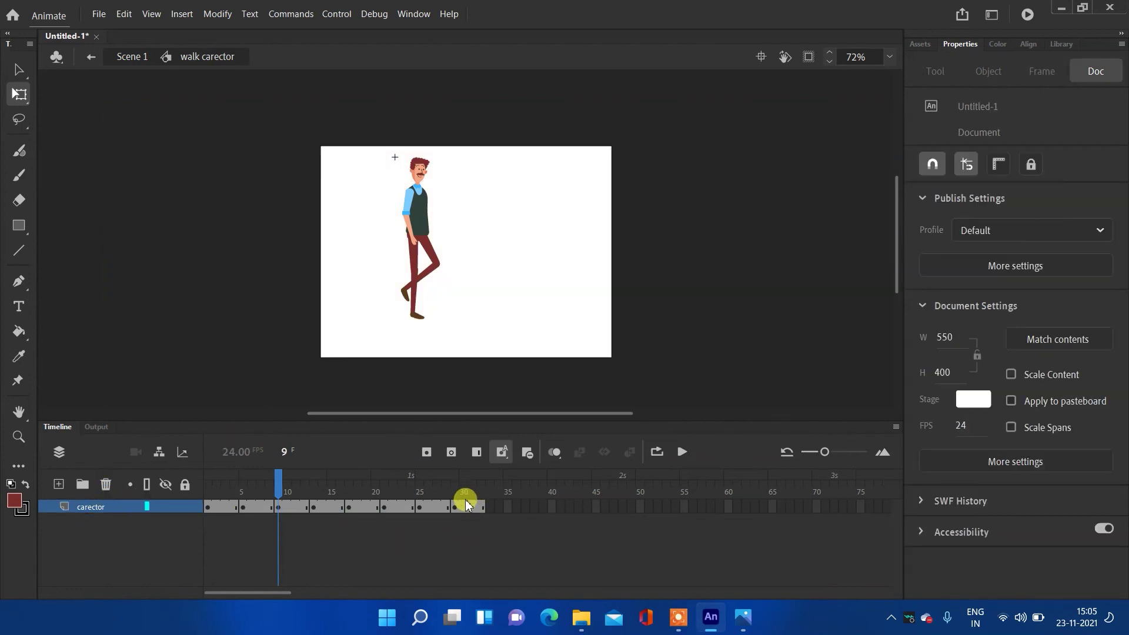
# - Return to Scene 1, extend the OBJECTS layer to frame 32, and test the movie
pyautogui.click(464, 507)
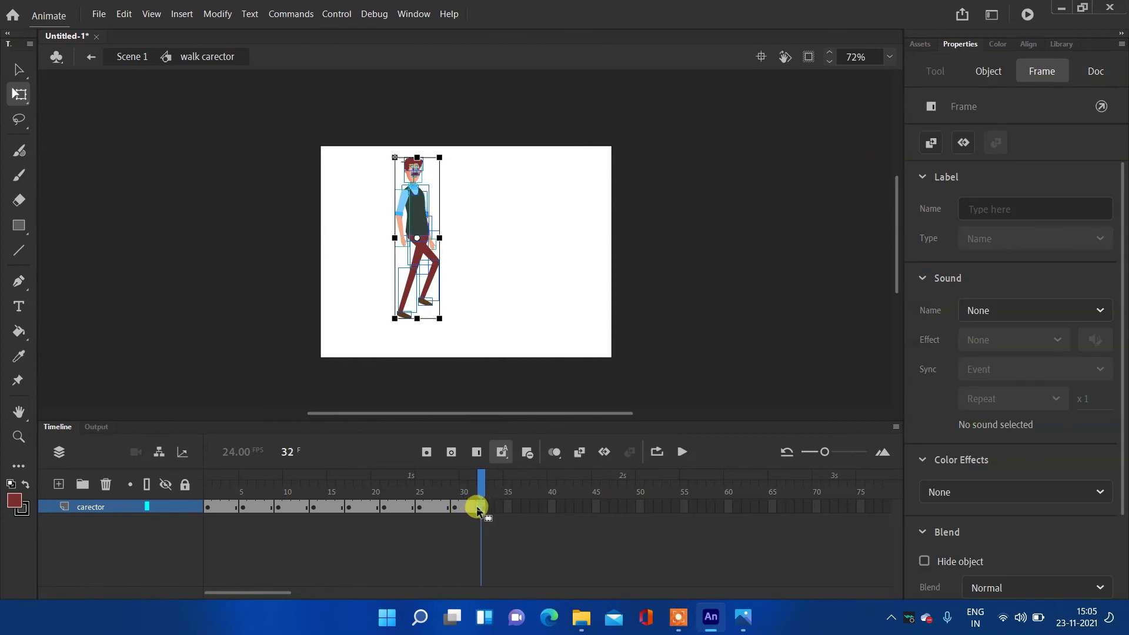
pyautogui.click(125, 57)
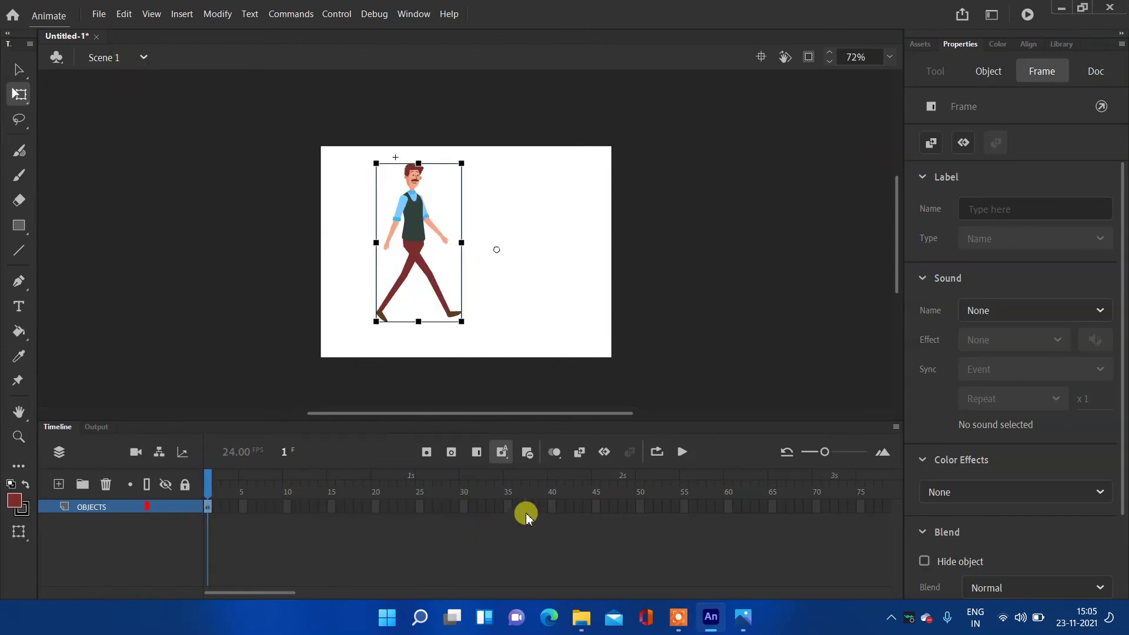
pyautogui.click(481, 507)
pyautogui.press('F5')
pyautogui.hotkey('ctrl', 'Return')
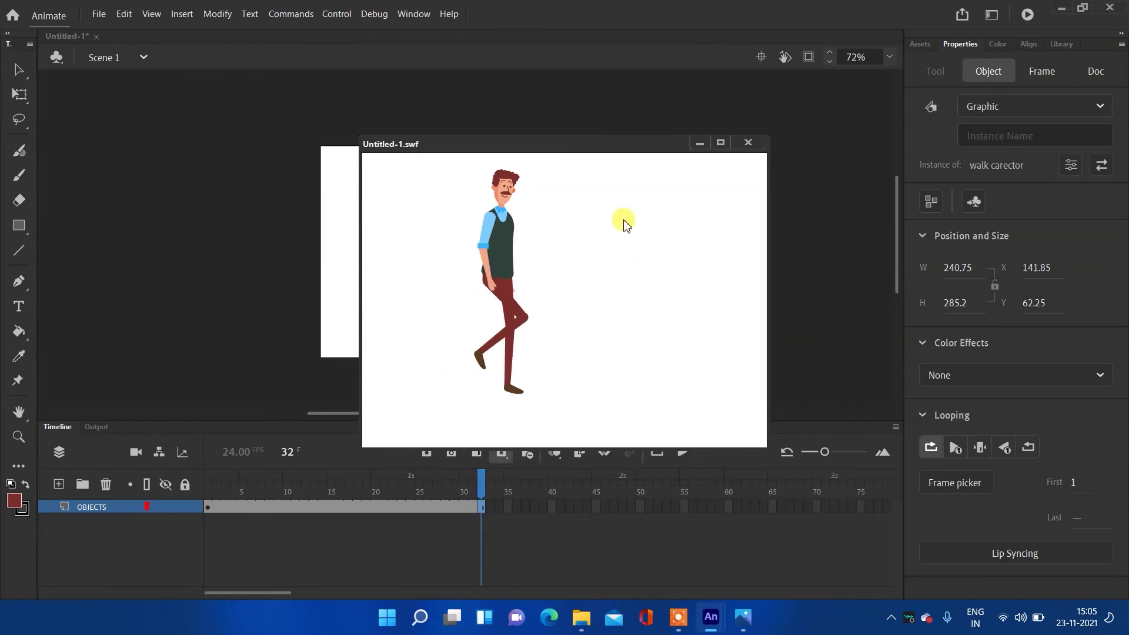
pyautogui.click(749, 143)
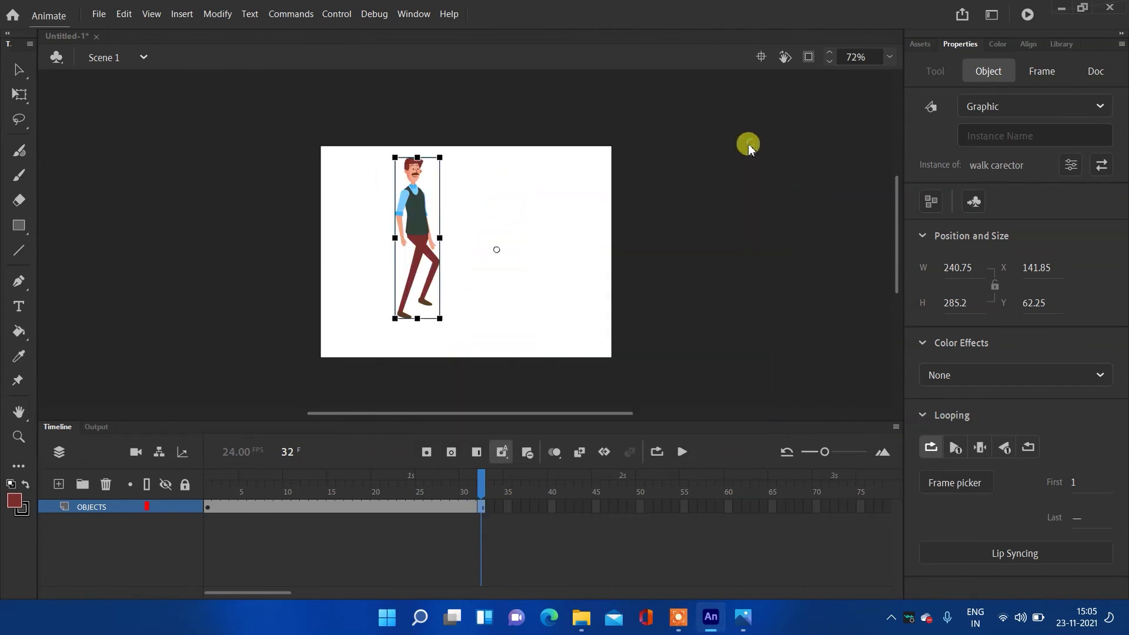
# - Reopen the walk carector symbol and delete the spare limbs beside the character on frame 13
pyautogui.moveTo(481, 477); pyautogui.dragTo(207, 477)
pyautogui.click(323, 280)
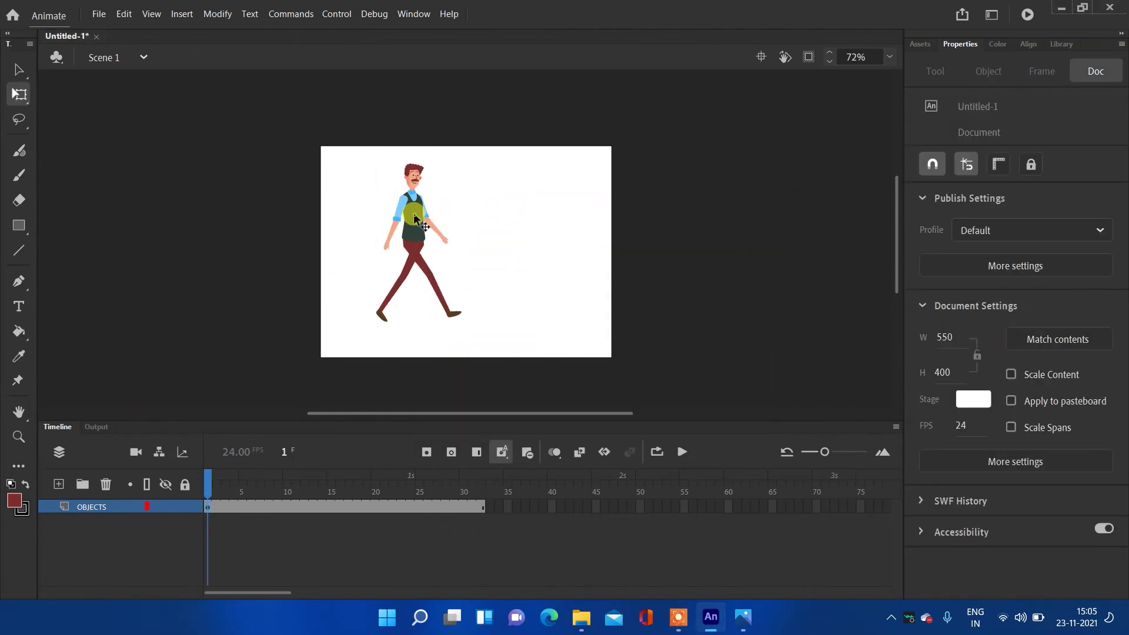
pyautogui.moveTo(217, 483); pyautogui.dragTo(315, 479)
pyautogui.moveTo(714, 76); pyautogui.dragTo(482, 351)
pyautogui.press('Delete')
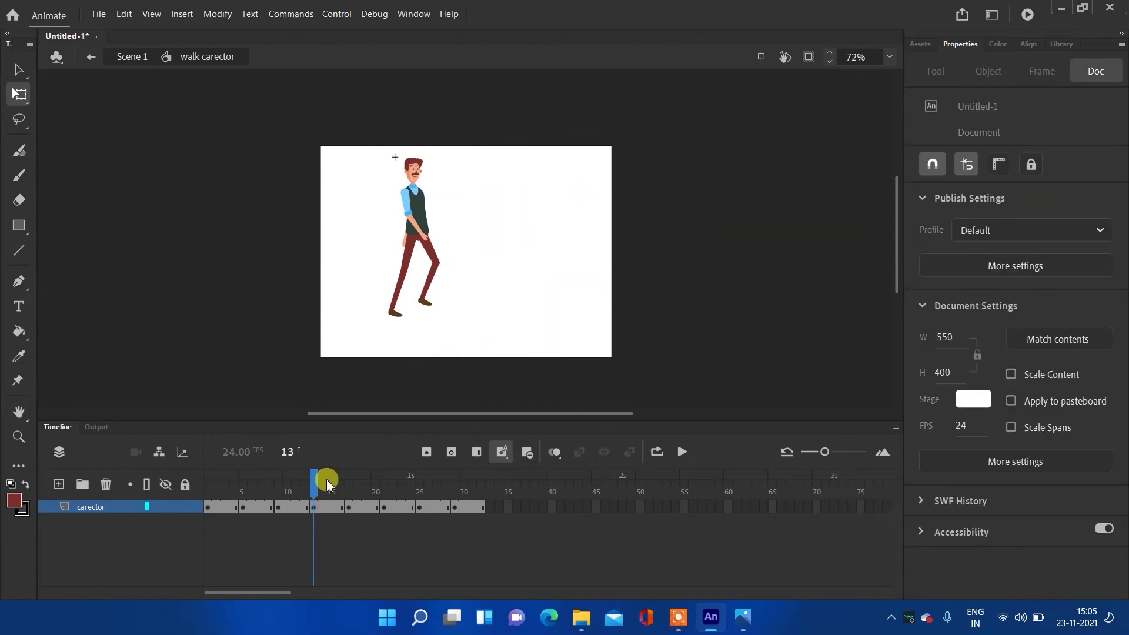
# - Return to Scene 1 and preview the walk cycle as a test movie, including at maximized size
pyautogui.moveTo(312, 483); pyautogui.dragTo(244, 468)
pyautogui.click(120, 57)
pyautogui.click(231, 397)
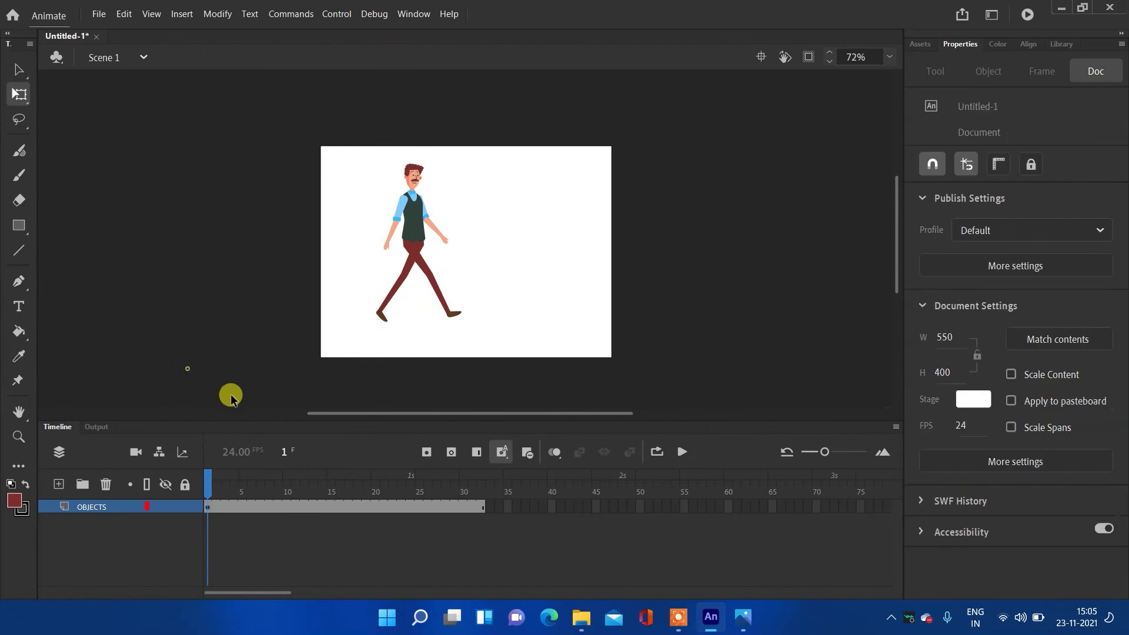
pyautogui.hotkey('ctrl', 'Return')
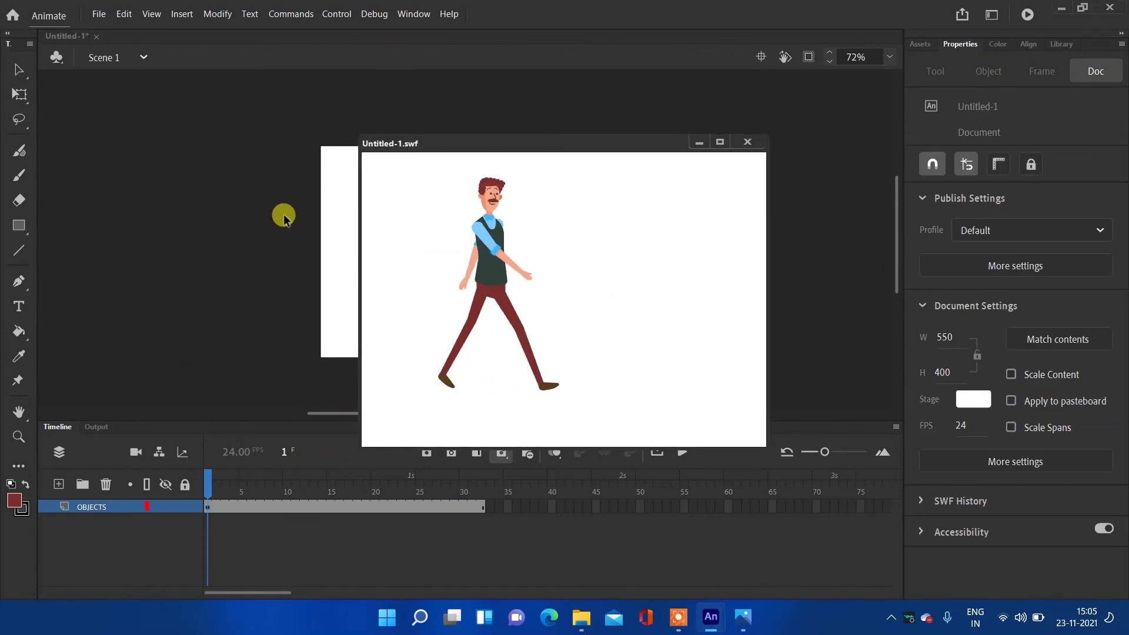
pyautogui.click(719, 142)
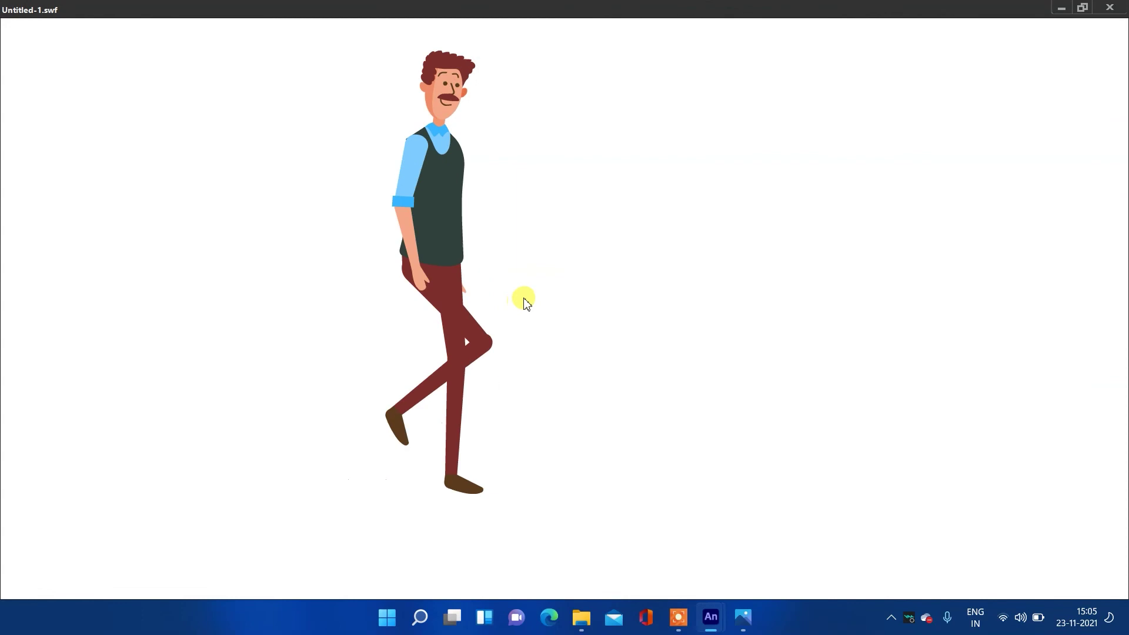
pyautogui.click(1110, 7)
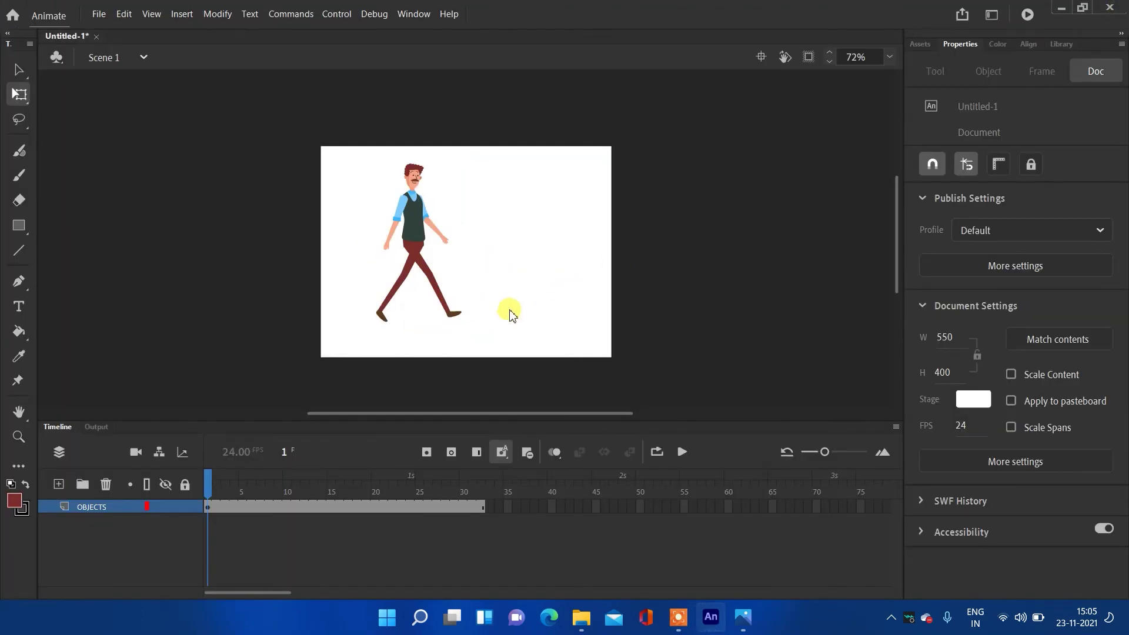
pyautogui.hotkey('ctrl', 'Return')
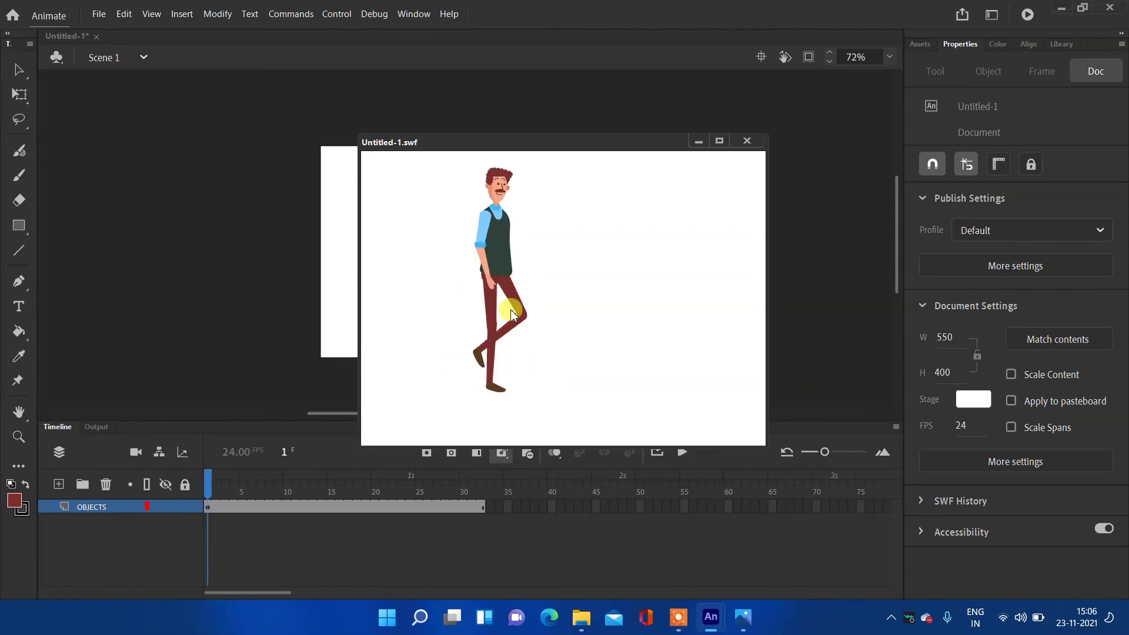
pyautogui.click(748, 142)
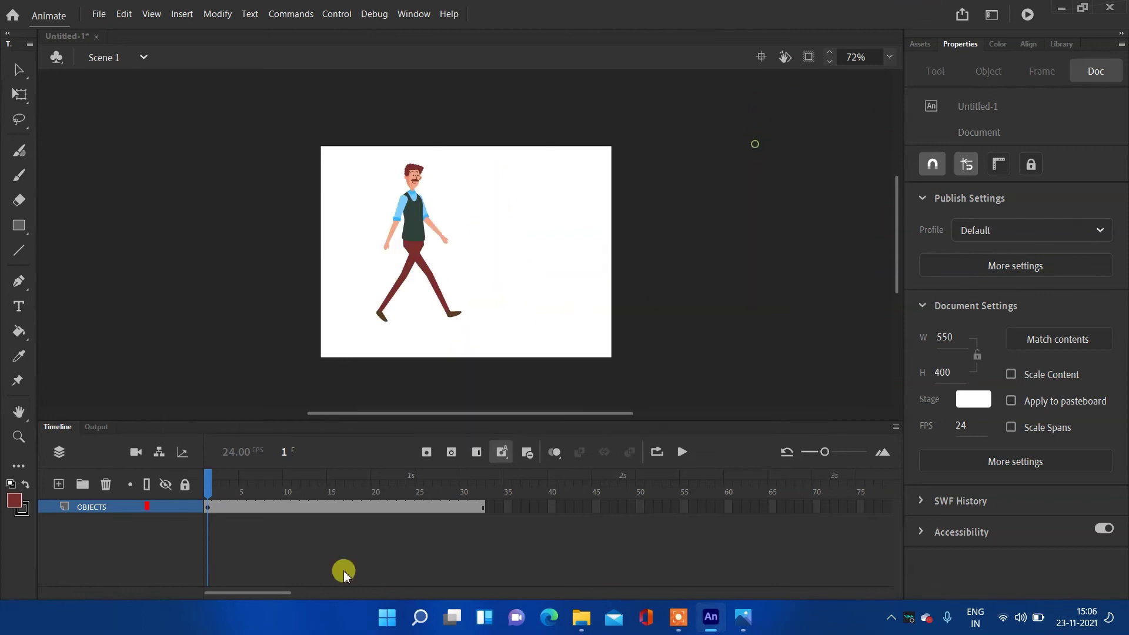
# - Extend the OBJECTS layer's frame span to frame 128
pyautogui.moveTo(207, 509); pyautogui.dragTo(481, 502)
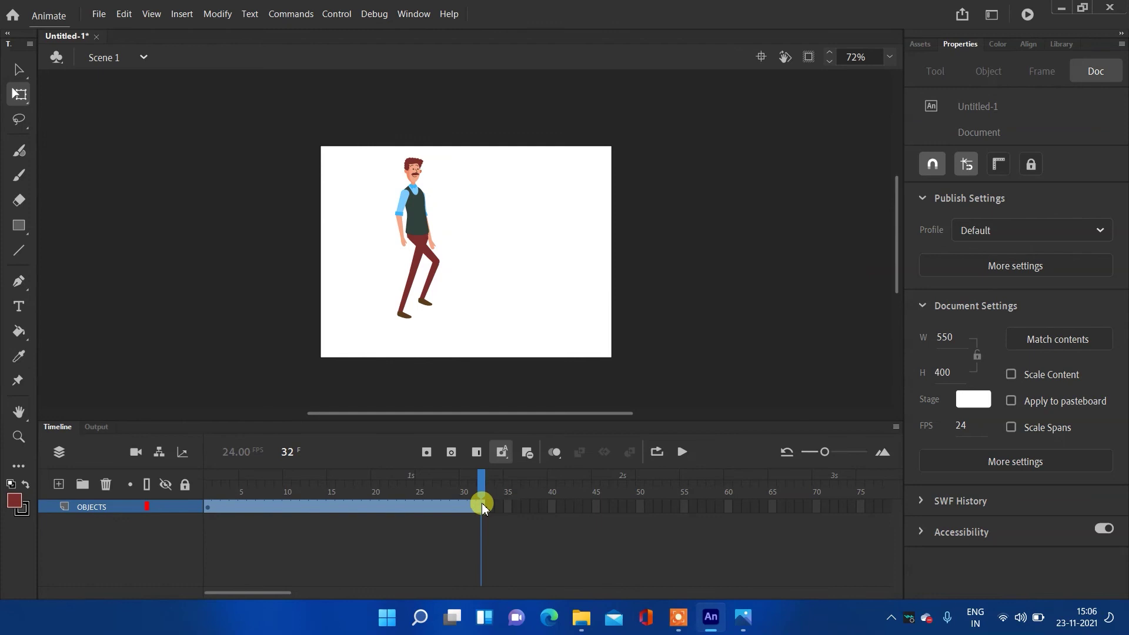
pyautogui.click(479, 503)
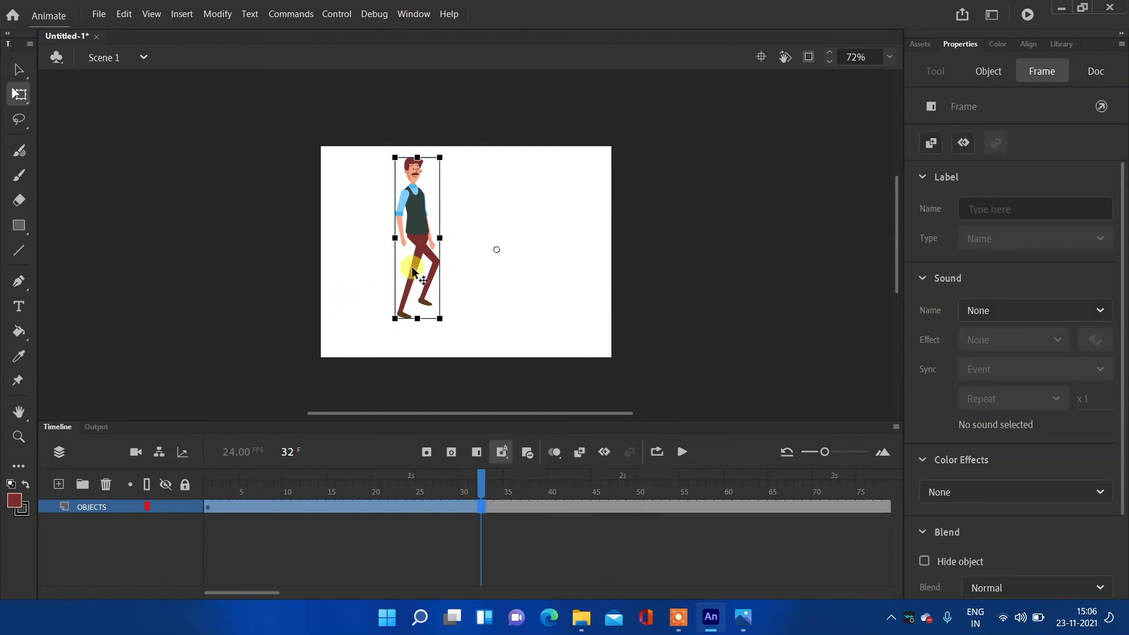
pyautogui.moveTo(417, 237); pyautogui.dragTo(284, 258)
pyautogui.click(270, 349)
pyautogui.click(262, 545)
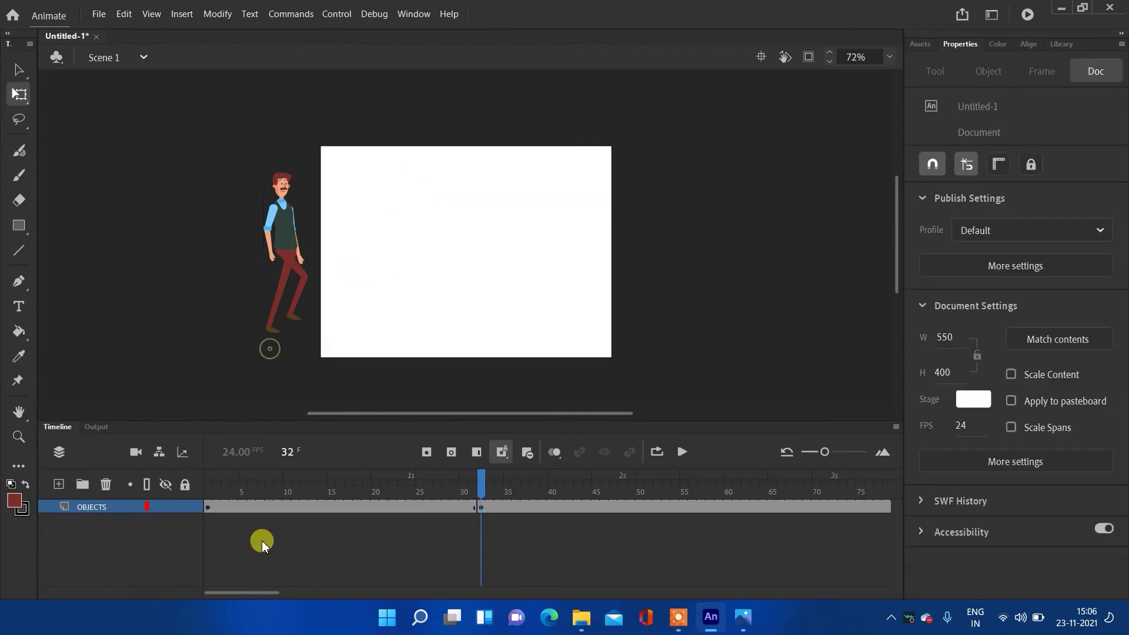
pyautogui.hotkey('ctrl', 'z')
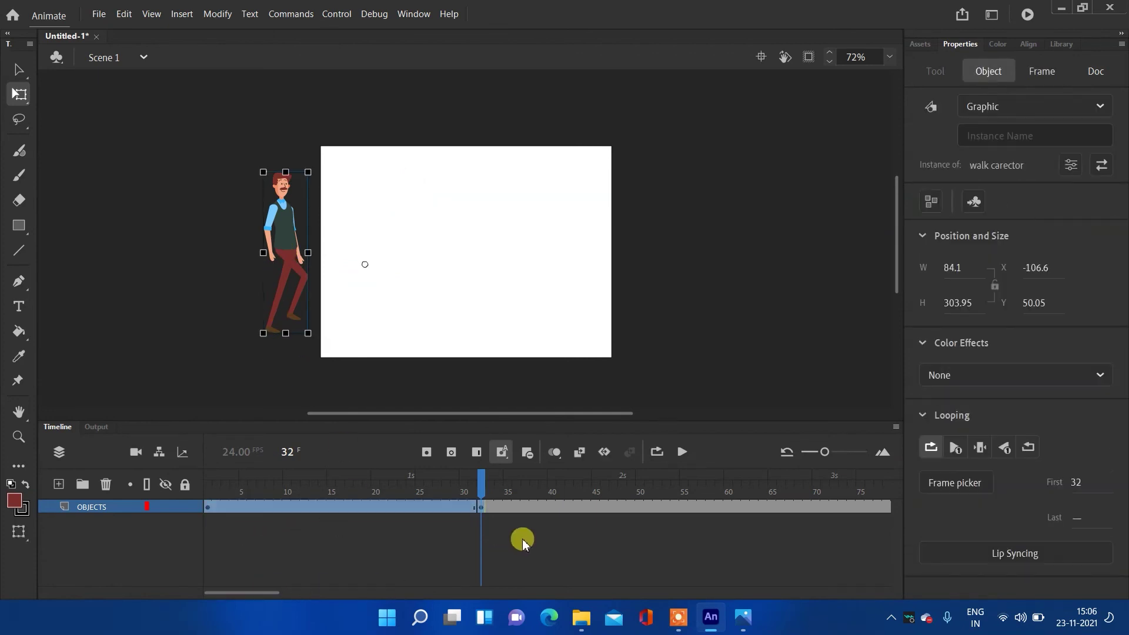
pyautogui.hotkey('ctrl', 'z')
# - Place the character off the stage's left edge at X -137.1 on frame 1 and past its right edge at X 570.75 on frame 128
pyautogui.click(213, 507)
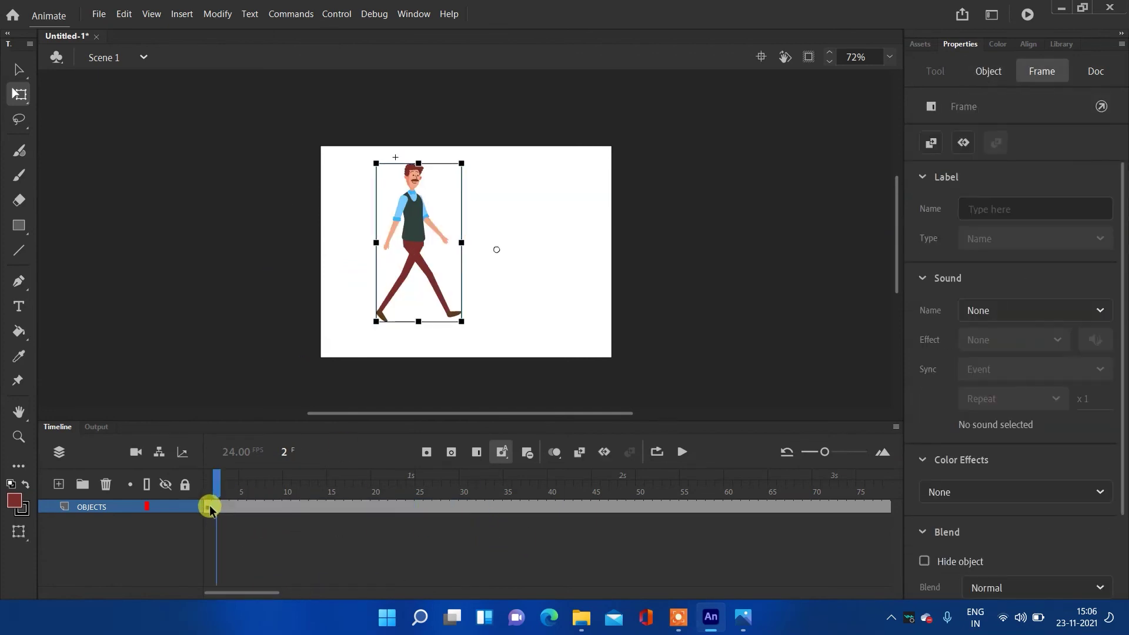
pyautogui.moveTo(413, 248); pyautogui.dragTo(266, 261)
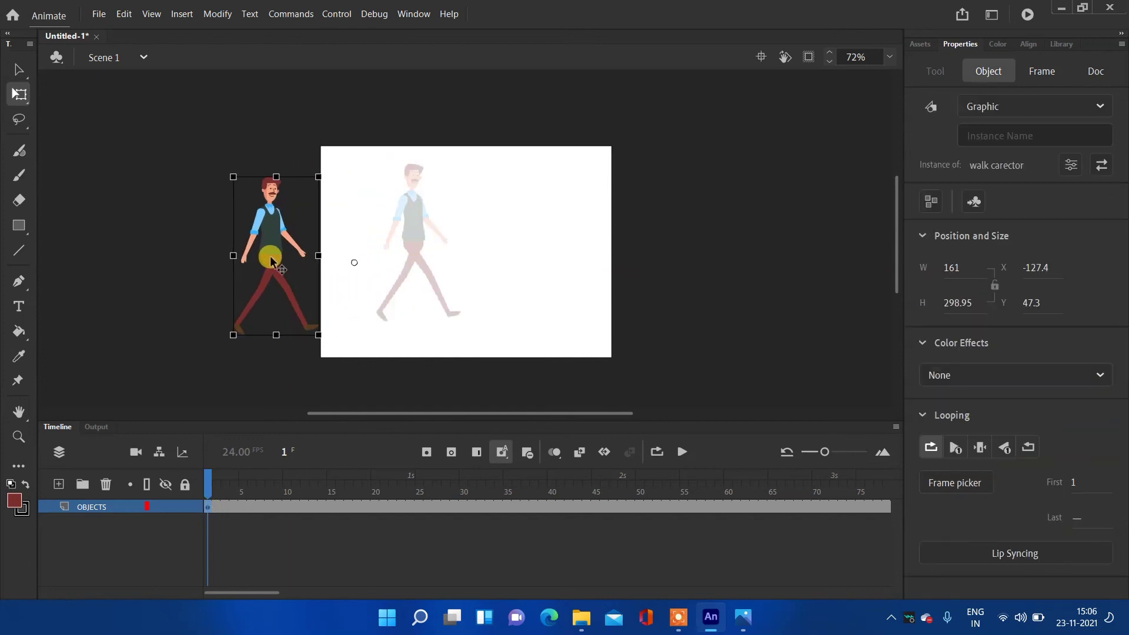
pyautogui.moveTo(240, 595); pyautogui.dragTo(361, 582)
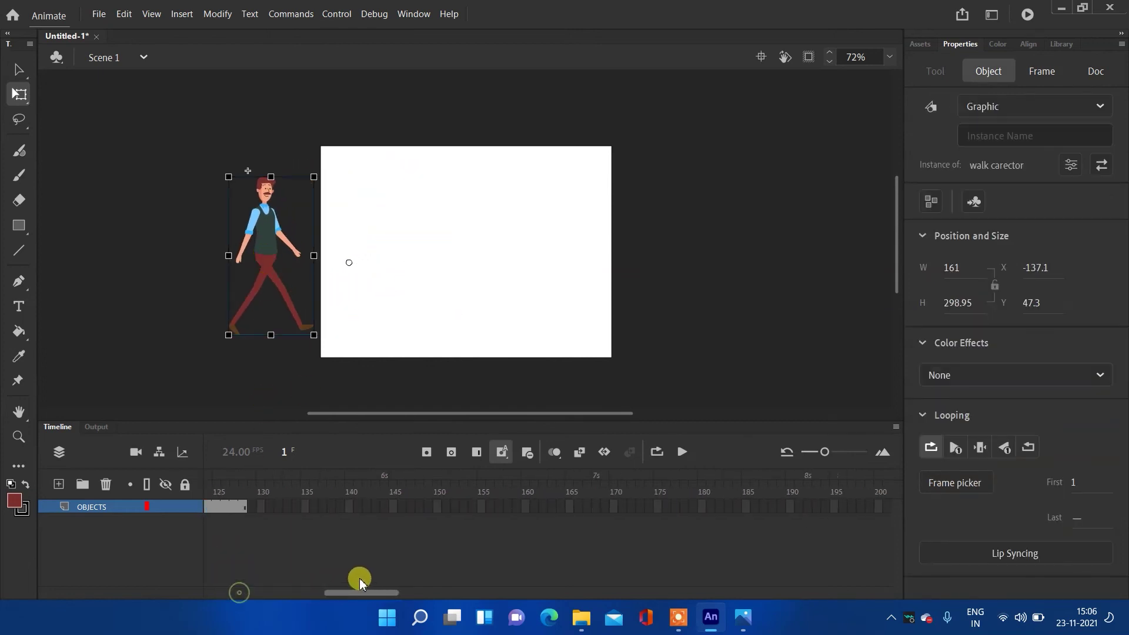
pyautogui.moveTo(232, 509); pyautogui.dragTo(242, 504)
pyautogui.moveTo(281, 256); pyautogui.dragTo(646, 254)
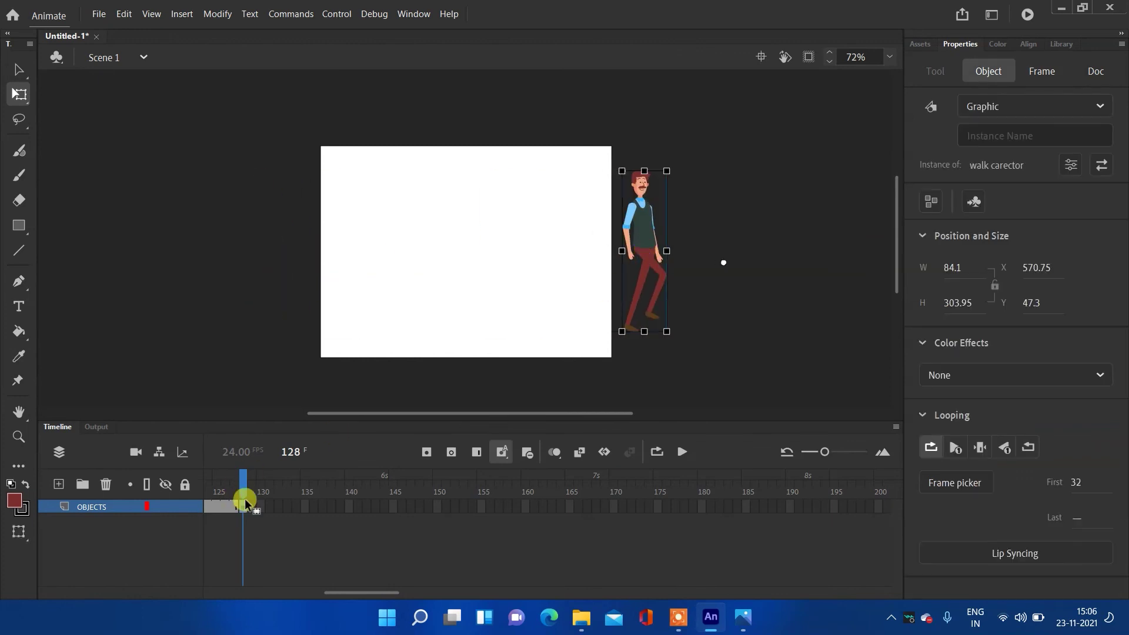
# - Create a classic tween on the OBJECTS layer from frame 1 and test the character walking across the stage
pyautogui.moveTo(386, 593); pyautogui.dragTo(253, 592)
pyautogui.click(209, 505)
pyautogui.rightClick(209, 506)
pyautogui.click(294, 96)
pyautogui.click(657, 202)
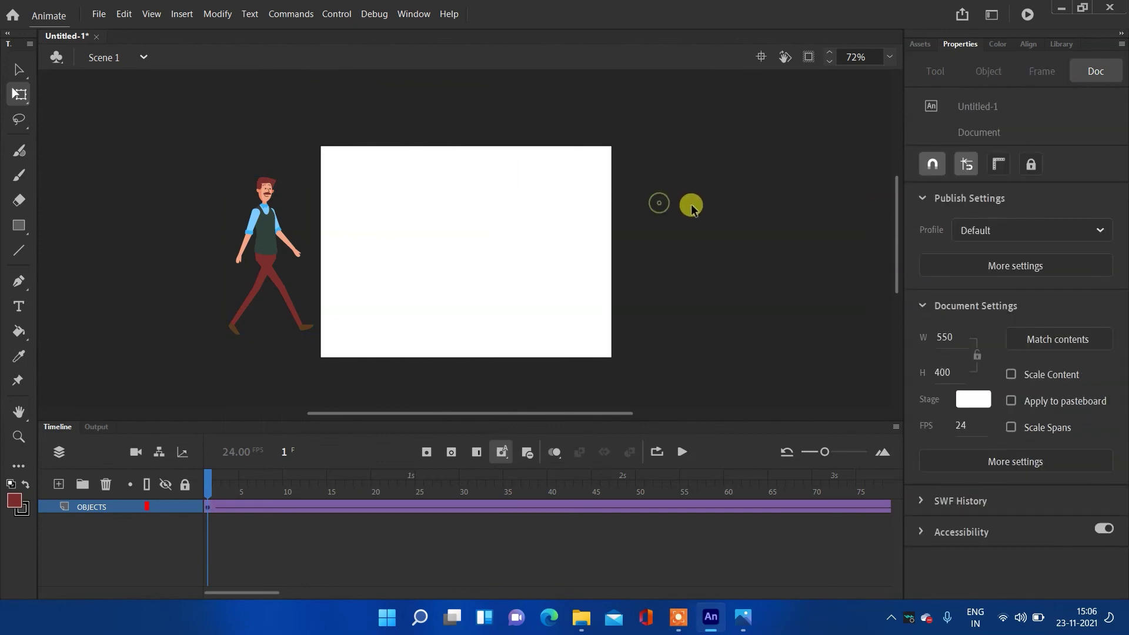
pyautogui.hotkey('ctrl', 'Return')
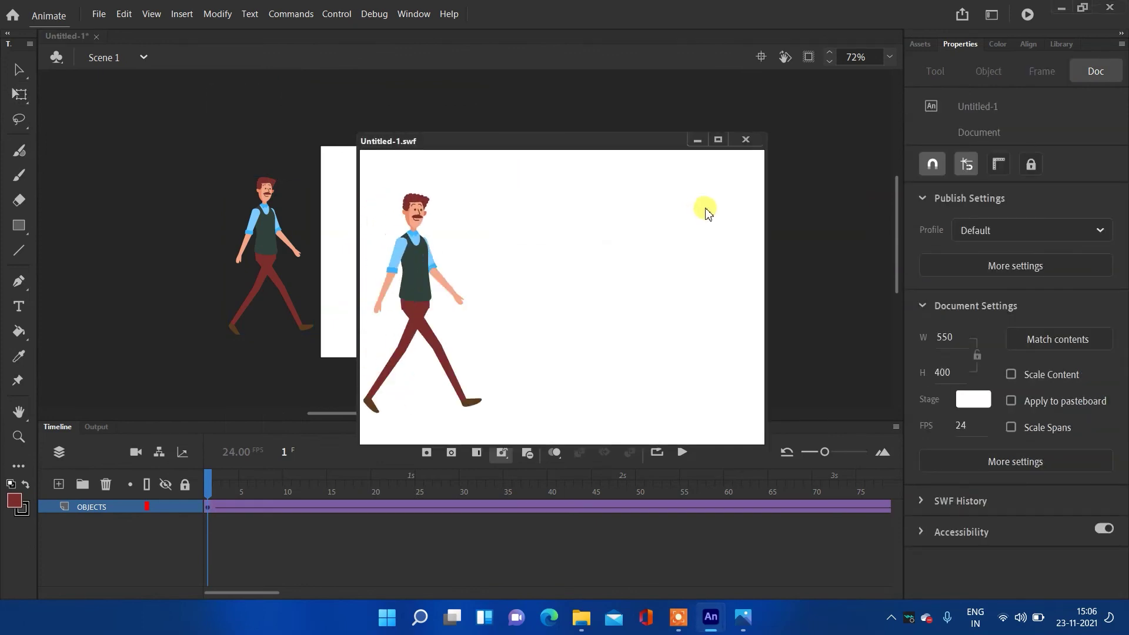